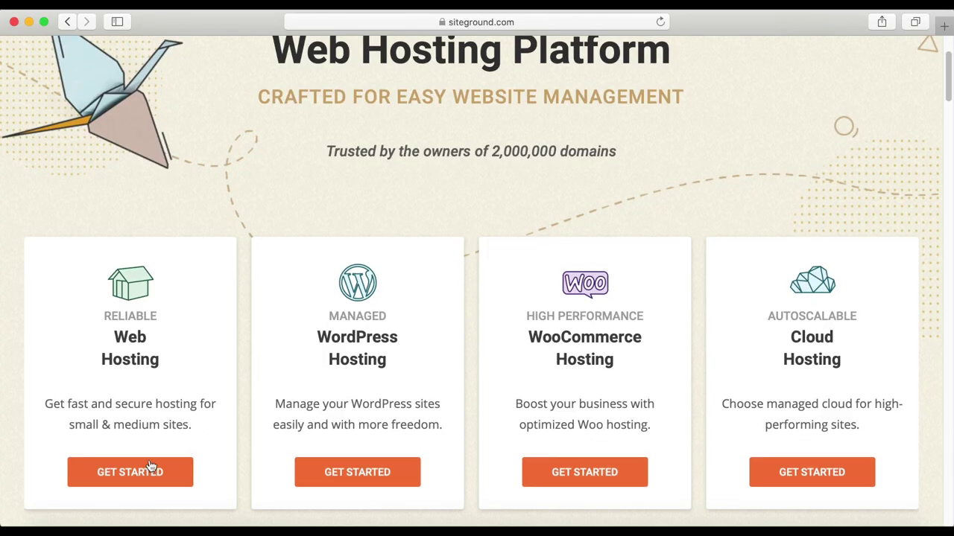
Open the Web Hosting plans and check StartUp's $6.99/mo price against its regular price.
{"action": "left_click", "coordinate": [144, 474]}
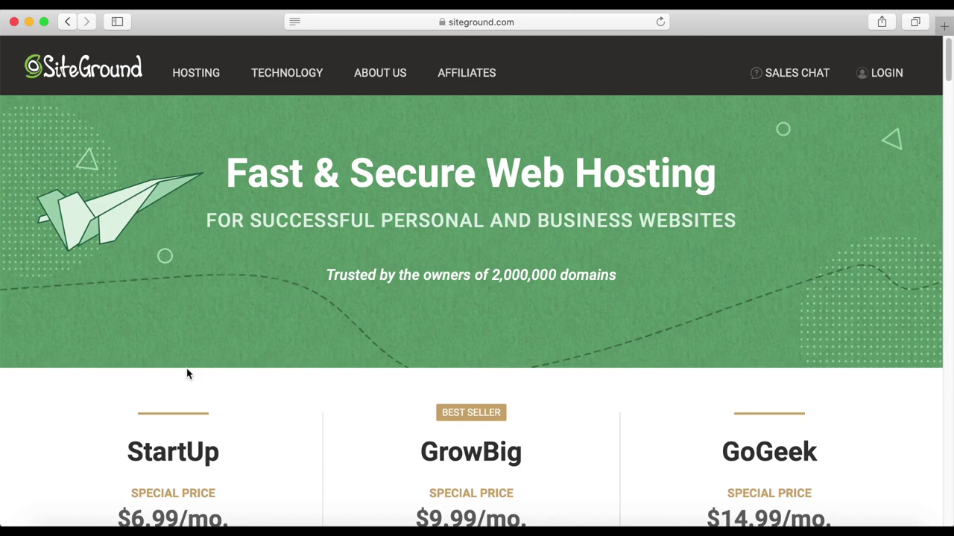
{"action": "scroll", "coordinate": [395, 246], "scroll_direction": "down", "scroll_amount": 5}
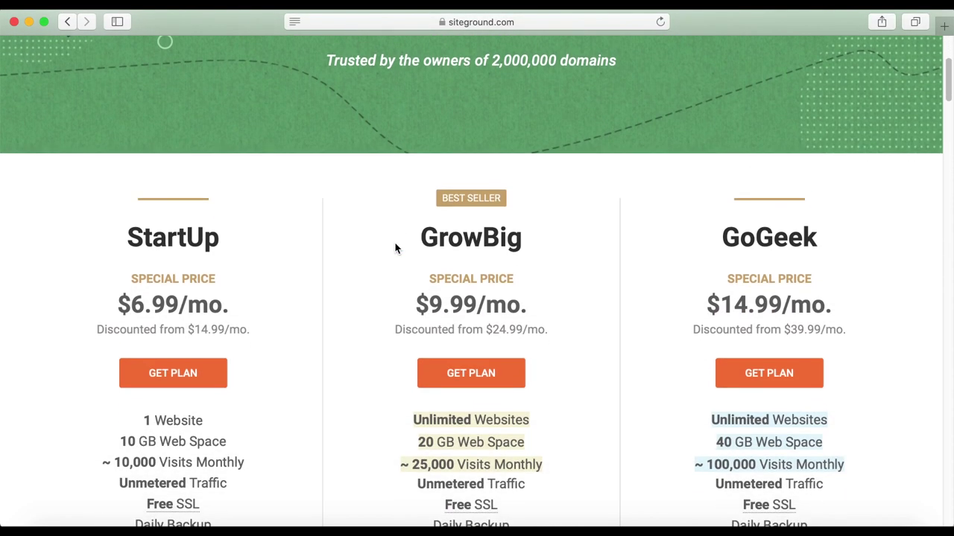
{"action": "scroll", "coordinate": [395, 248], "scroll_direction": "down", "scroll_amount": 3}
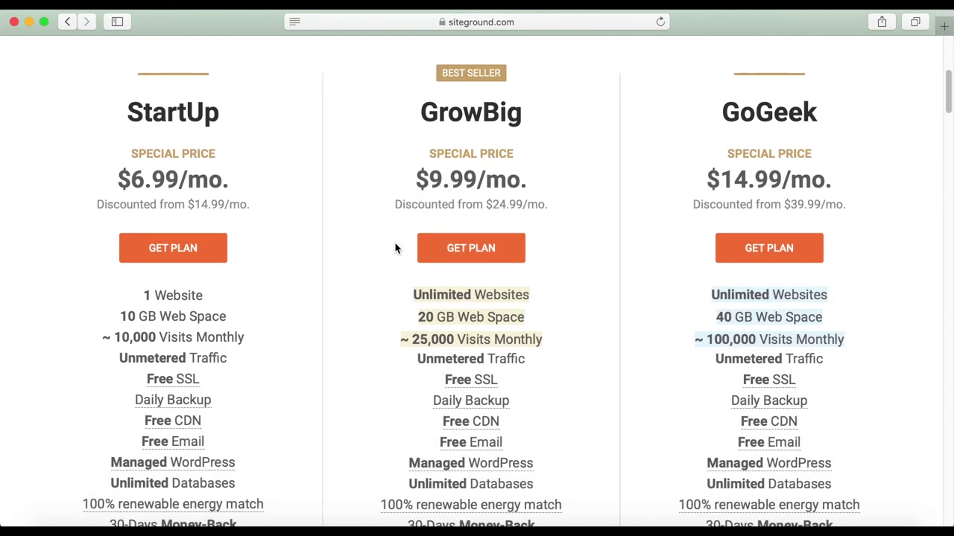
{"action": "triple_click", "coordinate": [203, 180]}
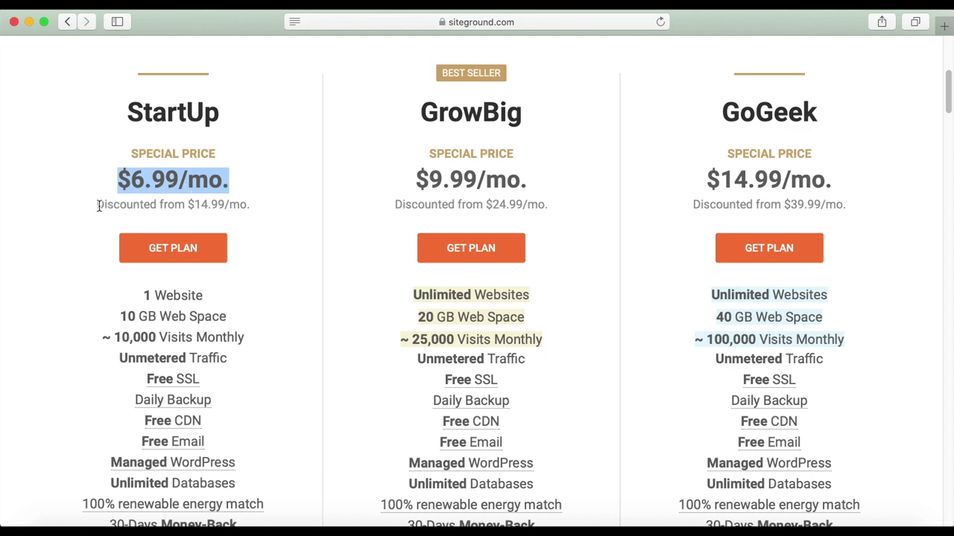
{"action": "left_click_drag", "start_coordinate": [96, 206], "coordinate": [249, 205]}
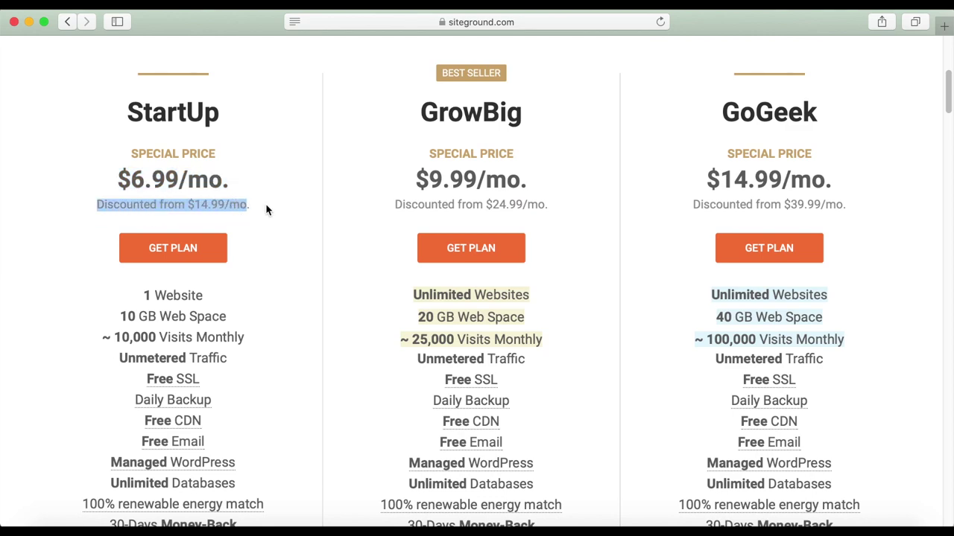
{"action": "left_click", "coordinate": [269, 206]}
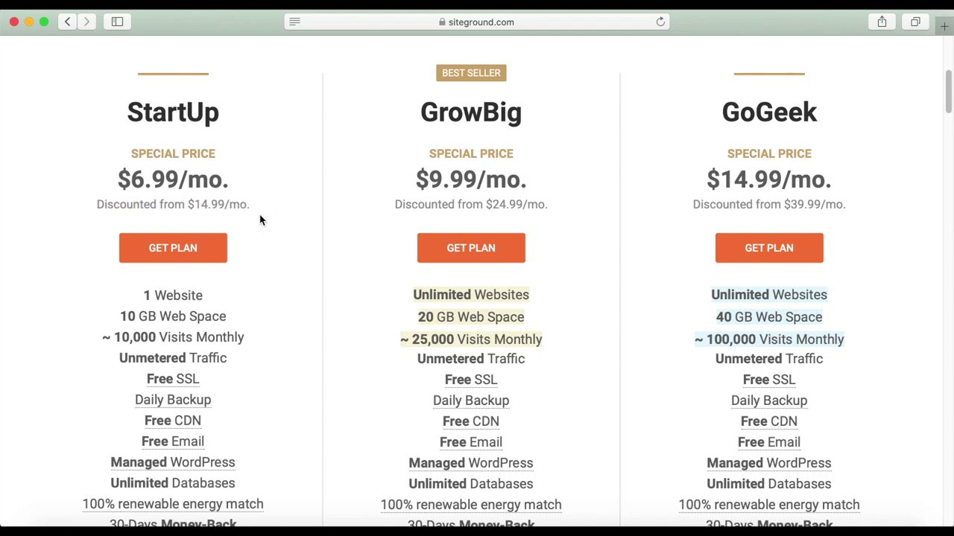
Review StartUp's 1 Website and 10 GB Web Space features, then pick the StartUp plan.
{"action": "triple_click", "coordinate": [160, 296]}
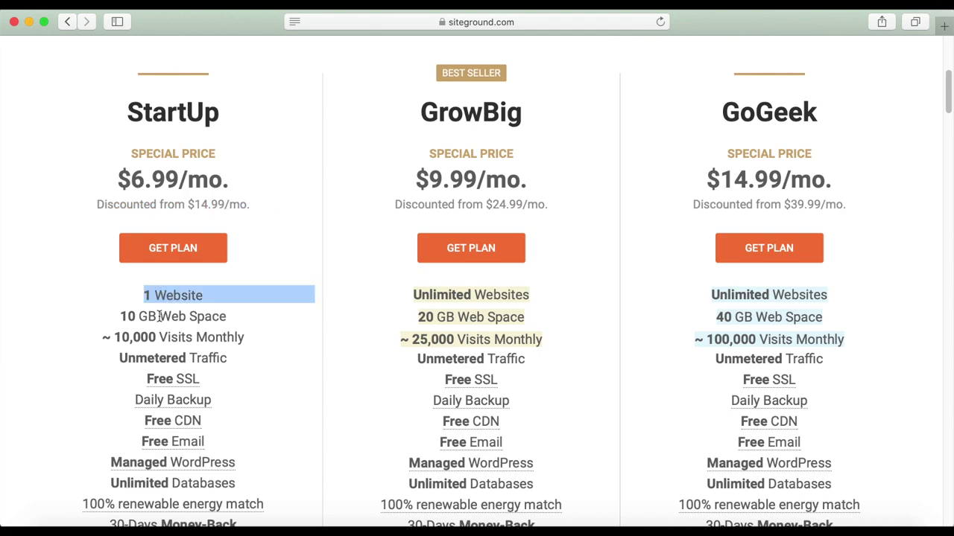
{"action": "triple_click", "coordinate": [159, 317]}
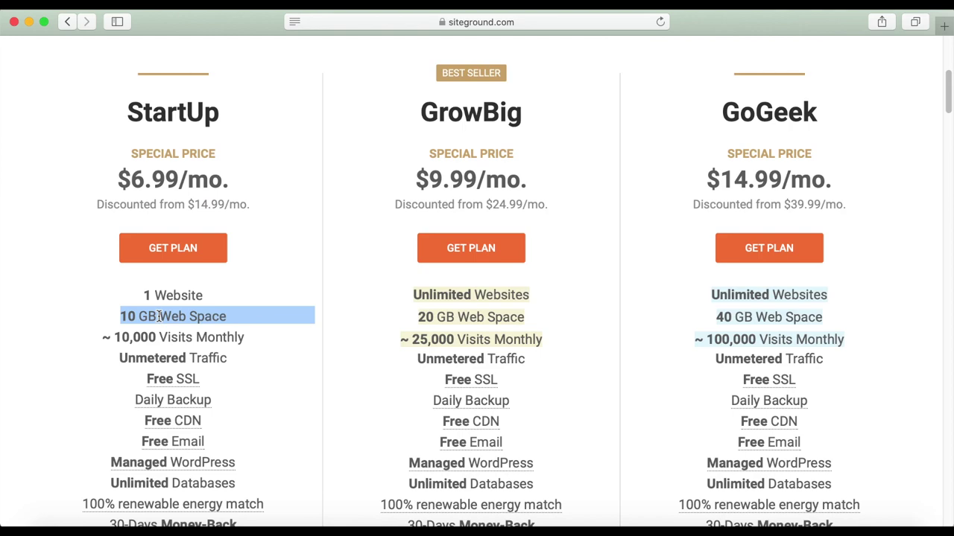
{"action": "left_click", "coordinate": [159, 317]}
{"action": "scroll", "coordinate": [159, 317], "scroll_direction": "down", "scroll_amount": 2}
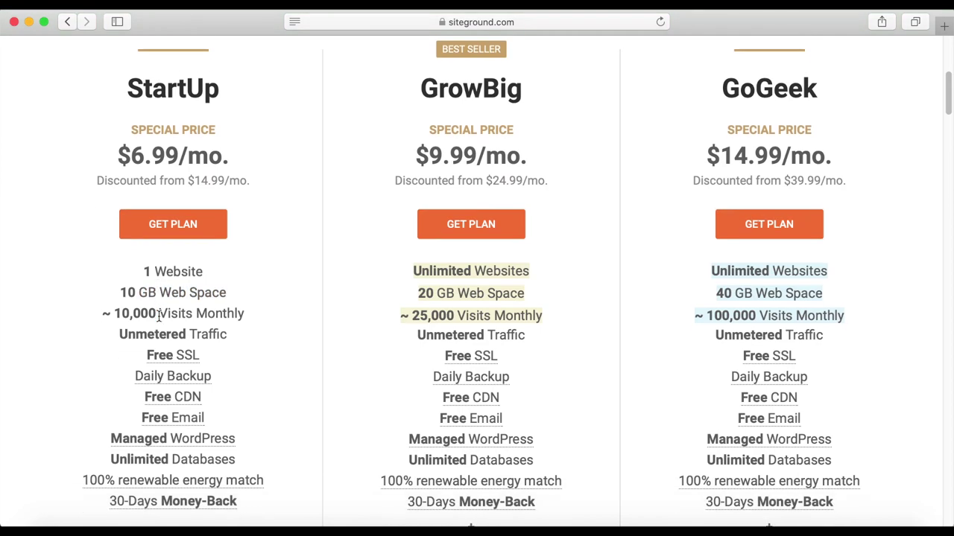
{"action": "scroll", "coordinate": [333, 356], "scroll_direction": "up", "scroll_amount": 1}
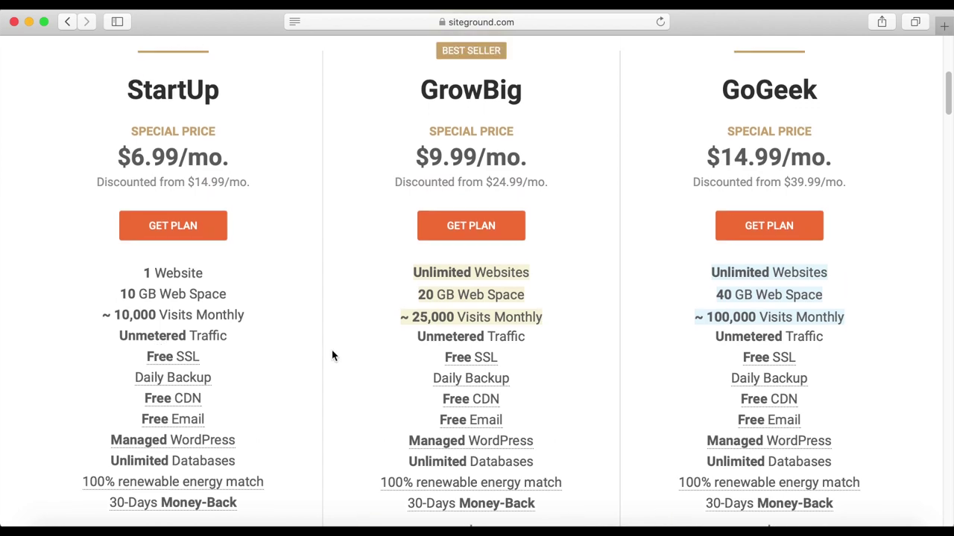
{"action": "left_click", "coordinate": [179, 231]}
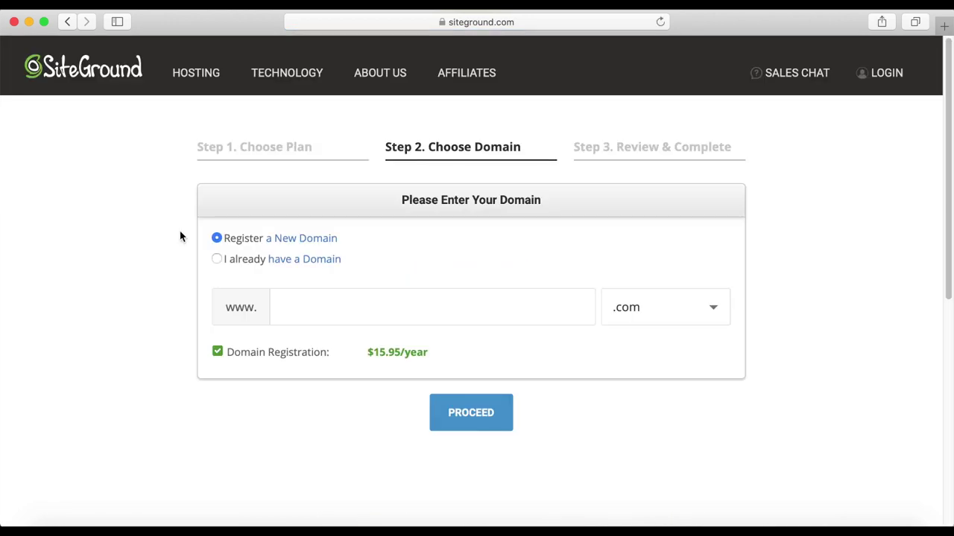
Enter the new domain name 'thisismywebsiteaddress' and keep the .com extension.
{"action": "left_click", "coordinate": [422, 301]}
{"action": "type", "text": "thisismywebsiteaddress"}
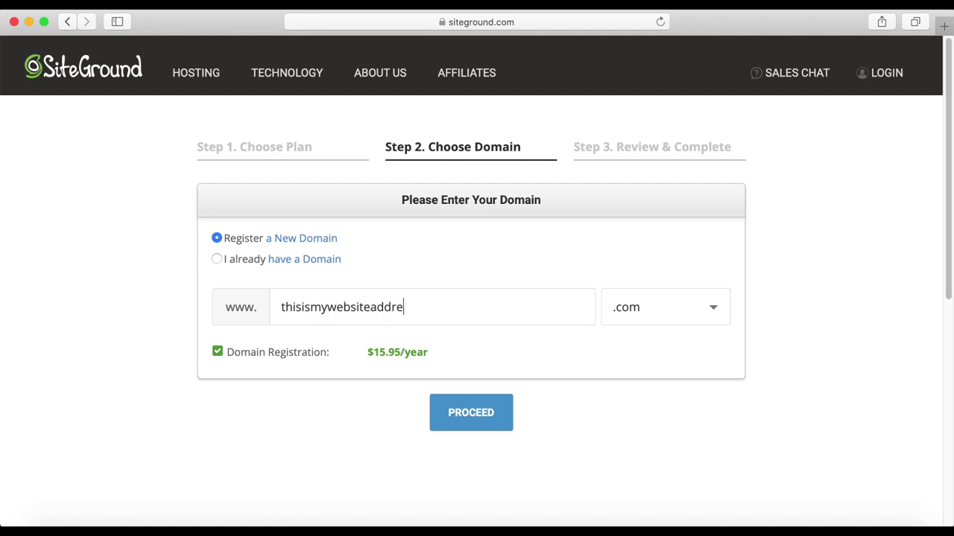
{"action": "left_click", "coordinate": [633, 327]}
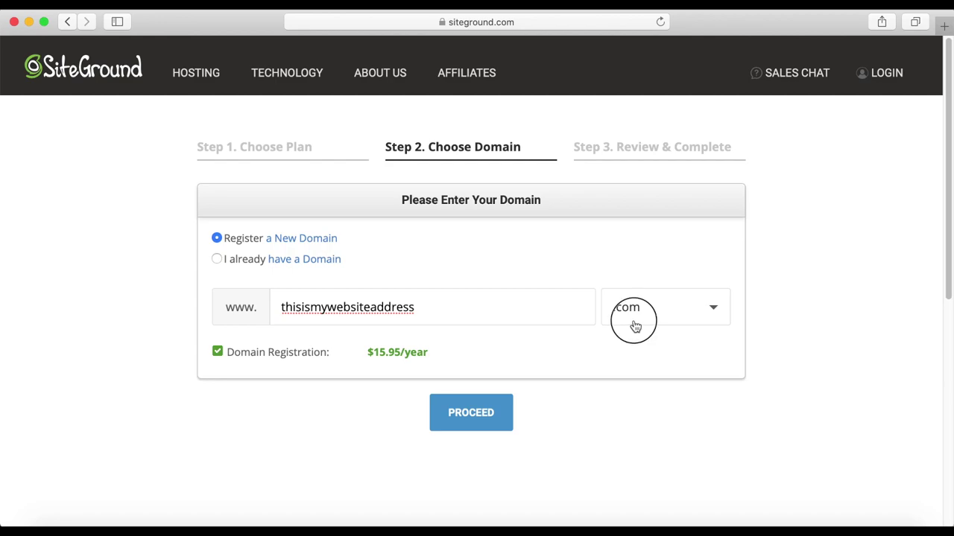
{"action": "scroll", "coordinate": [636, 326], "scroll_direction": "down", "scroll_amount": 3}
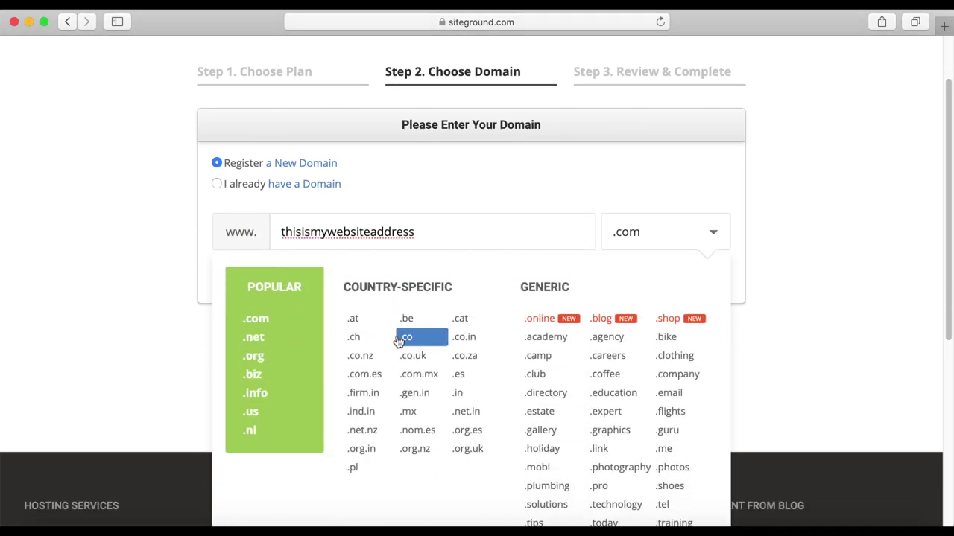
{"action": "left_click", "coordinate": [648, 232]}
{"action": "scroll", "coordinate": [521, 284], "scroll_direction": "up", "scroll_amount": 2}
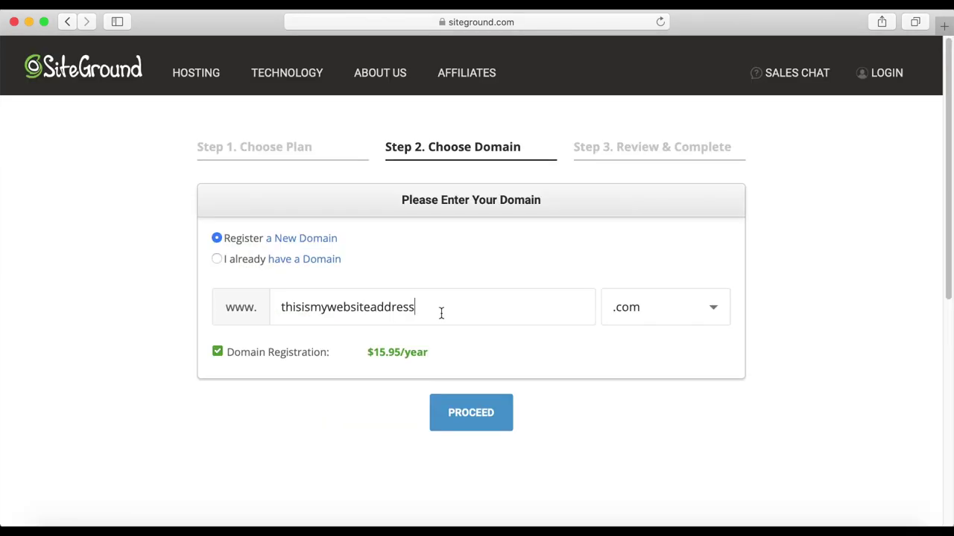
{"action": "left_click", "coordinate": [440, 313]}
Note the $15.95/year registration price and proceed to the Review & Complete step.
{"action": "left_click_drag", "start_coordinate": [371, 352], "coordinate": [411, 351]}
{"action": "left_click", "coordinate": [441, 313]}
{"action": "left_click_drag", "start_coordinate": [366, 353], "coordinate": [428, 353]}
{"action": "left_click", "coordinate": [428, 352]}
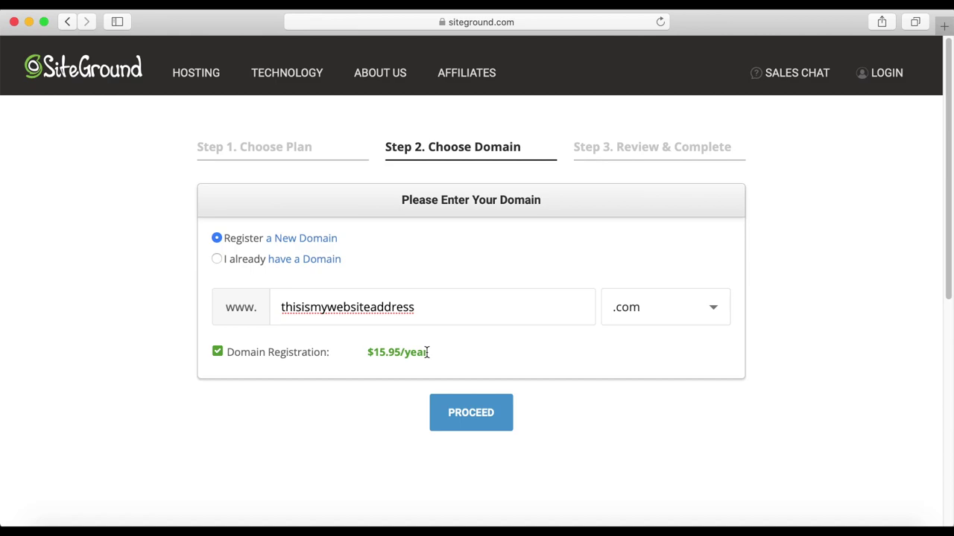
{"action": "scroll", "coordinate": [447, 350], "scroll_direction": "down", "scroll_amount": 2}
{"action": "left_click", "coordinate": [472, 341]}
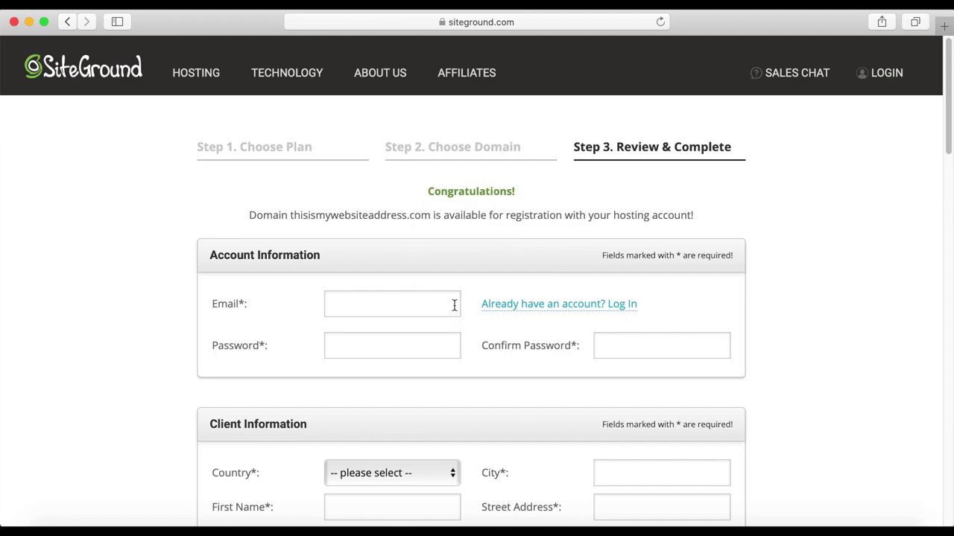
{"action": "scroll", "coordinate": [409, 303], "scroll_direction": "down", "scroll_amount": 2}
{"action": "scroll", "coordinate": [410, 303], "scroll_direction": "down", "scroll_amount": 5}
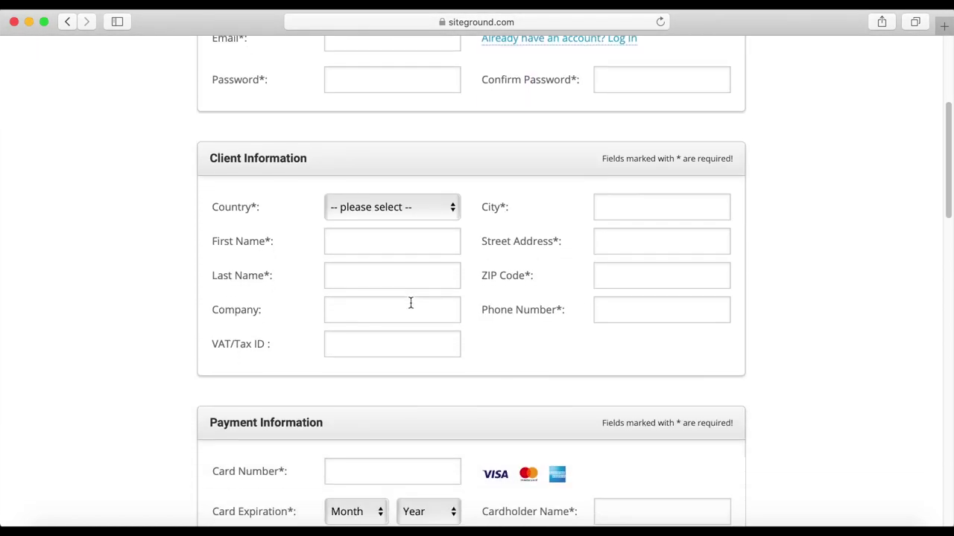
{"action": "scroll", "coordinate": [368, 299], "scroll_direction": "down", "scroll_amount": 7}
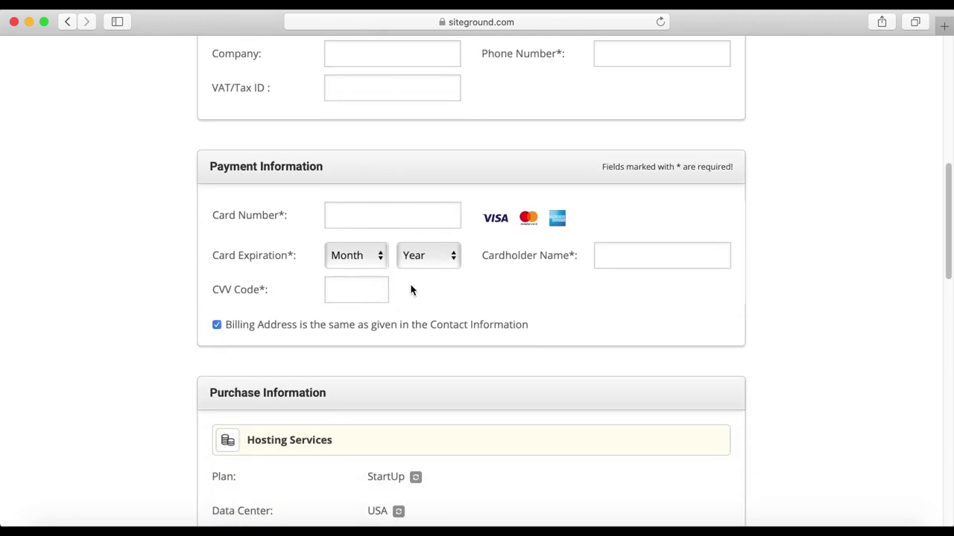
{"action": "scroll", "coordinate": [410, 288], "scroll_direction": "down", "scroll_amount": 5}
{"action": "left_click", "coordinate": [415, 278]}
{"action": "left_click", "coordinate": [425, 277]}
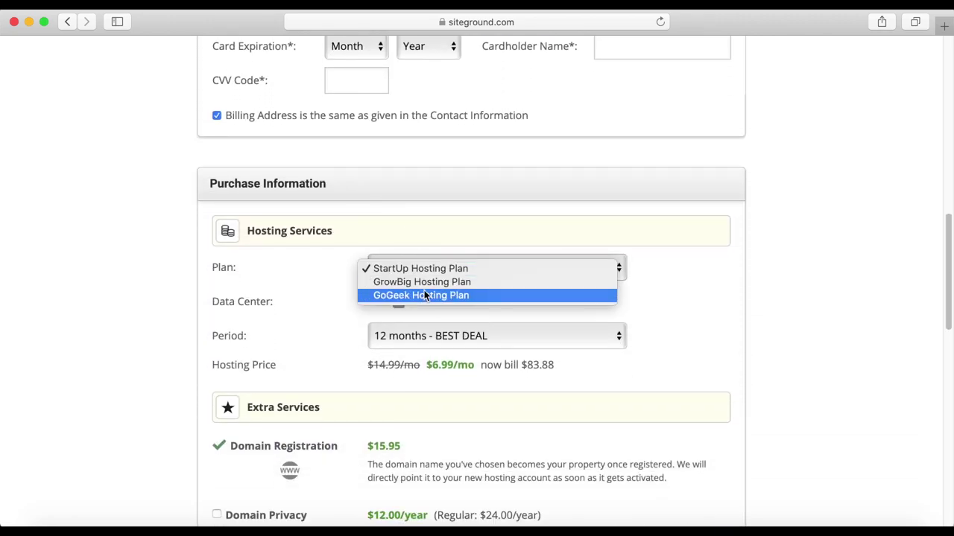
{"action": "left_click", "coordinate": [432, 315]}
{"action": "left_click", "coordinate": [399, 304]}
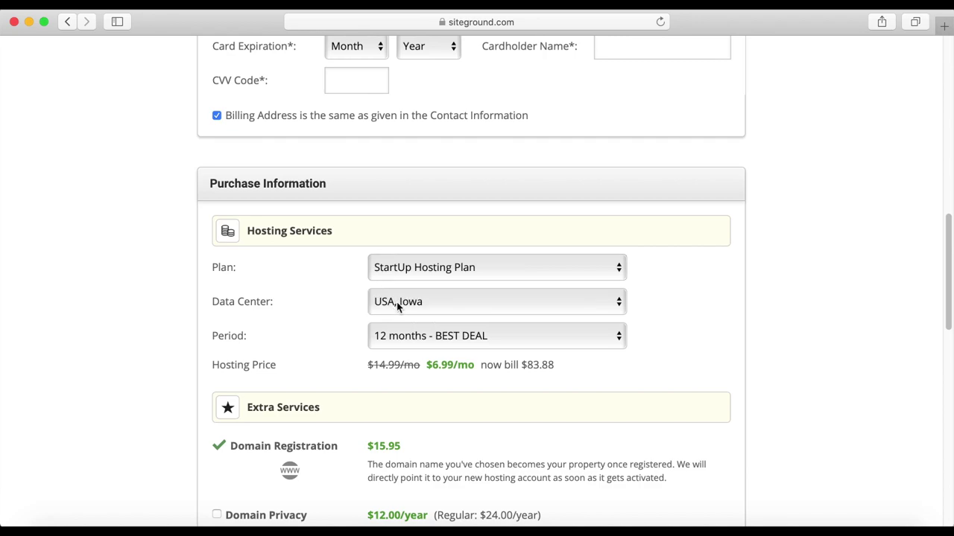
{"action": "left_click", "coordinate": [396, 302]}
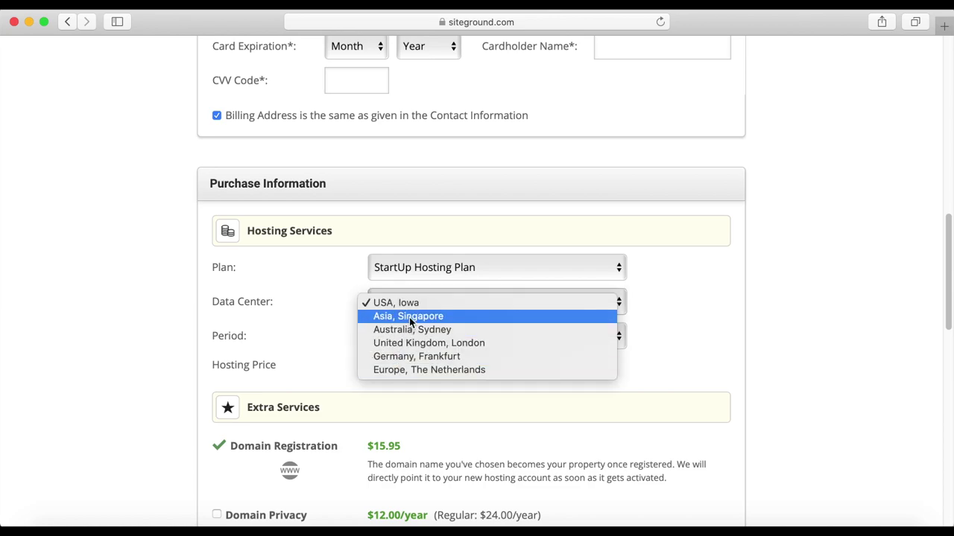
{"action": "left_click", "coordinate": [419, 271]}
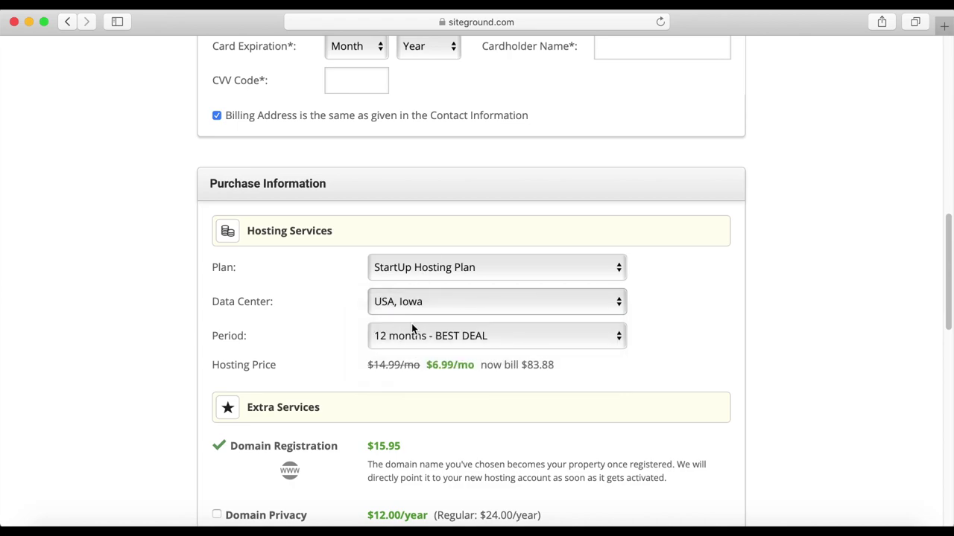
{"action": "left_click", "coordinate": [409, 335]}
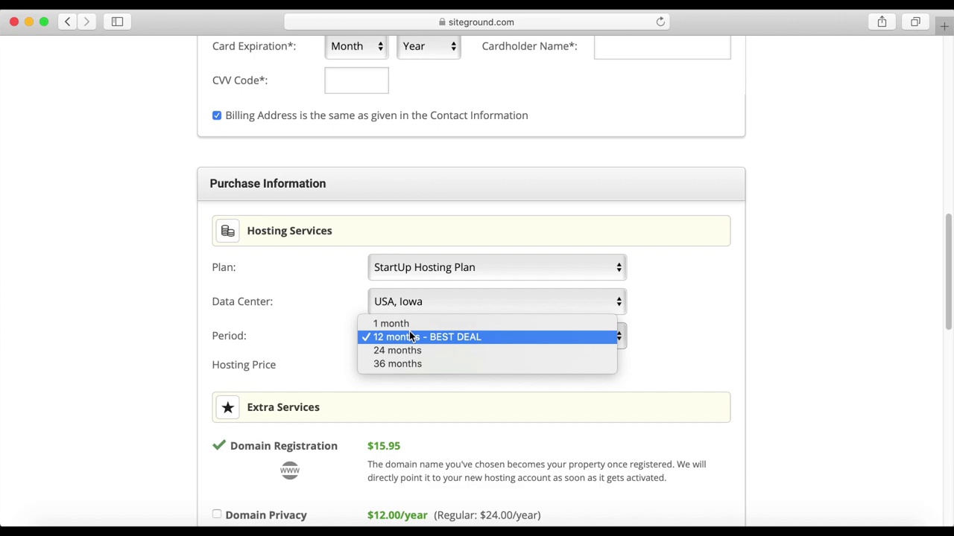
Switch the hosting period to 1 month to see its $19.99/mo price.
{"action": "left_click", "coordinate": [325, 338]}
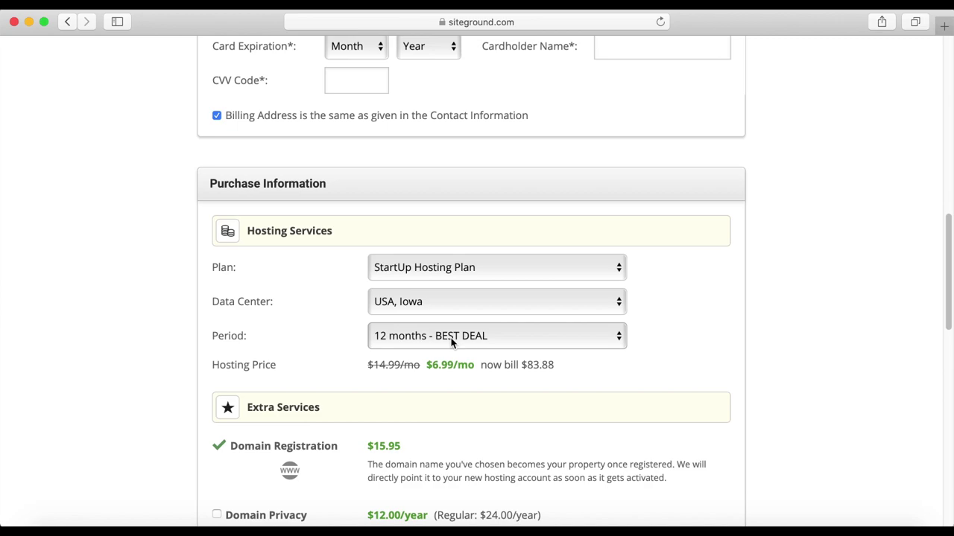
{"action": "left_click", "coordinate": [451, 341]}
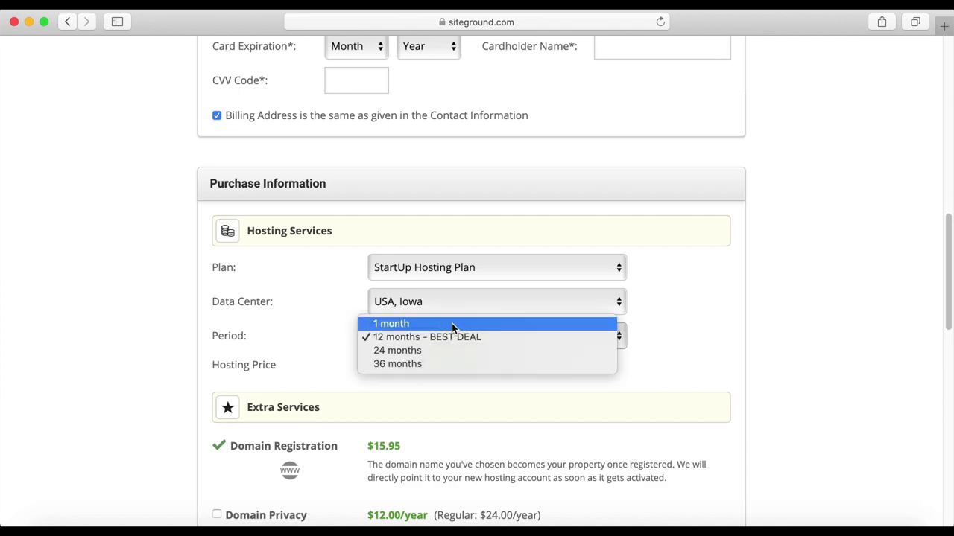
{"action": "left_click", "coordinate": [452, 323]}
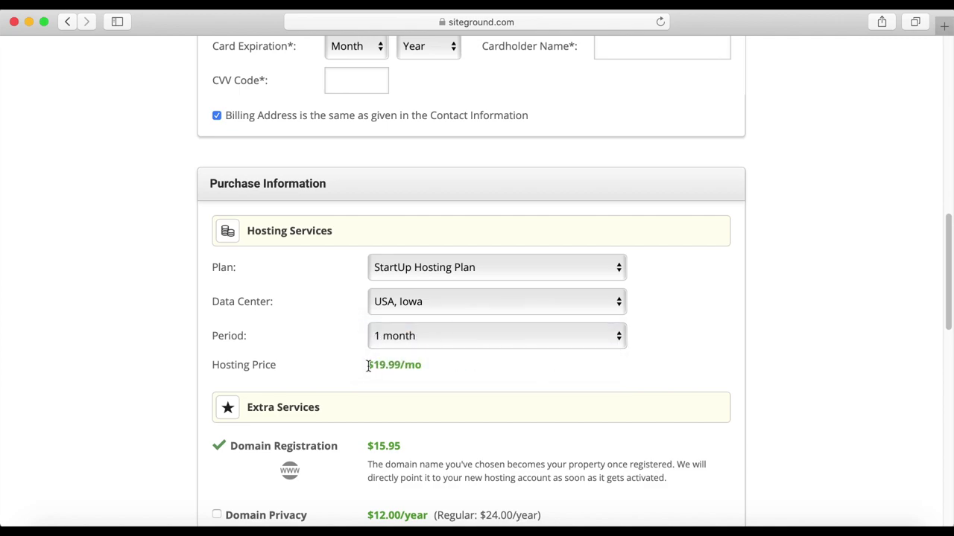
{"action": "left_click_drag", "start_coordinate": [367, 365], "coordinate": [421, 364]}
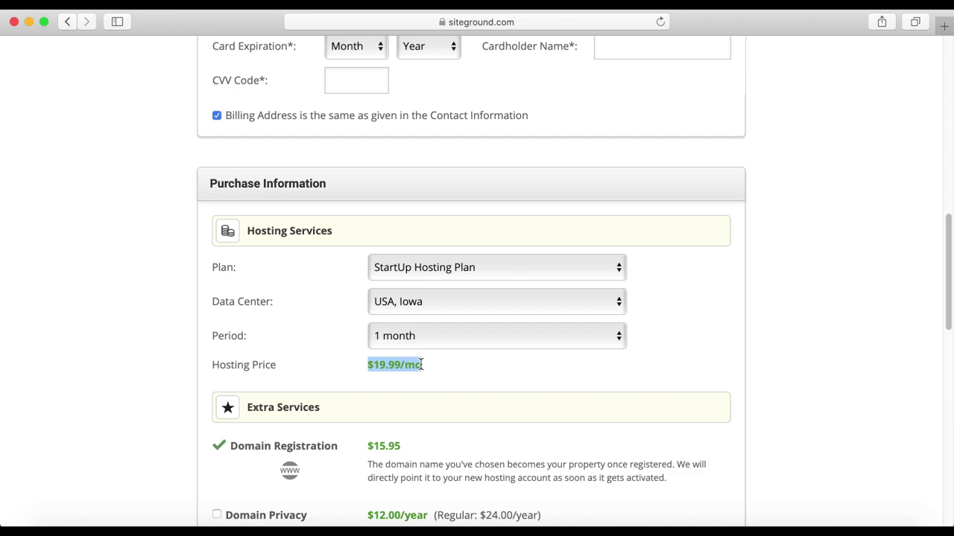
{"action": "left_click", "coordinate": [428, 340]}
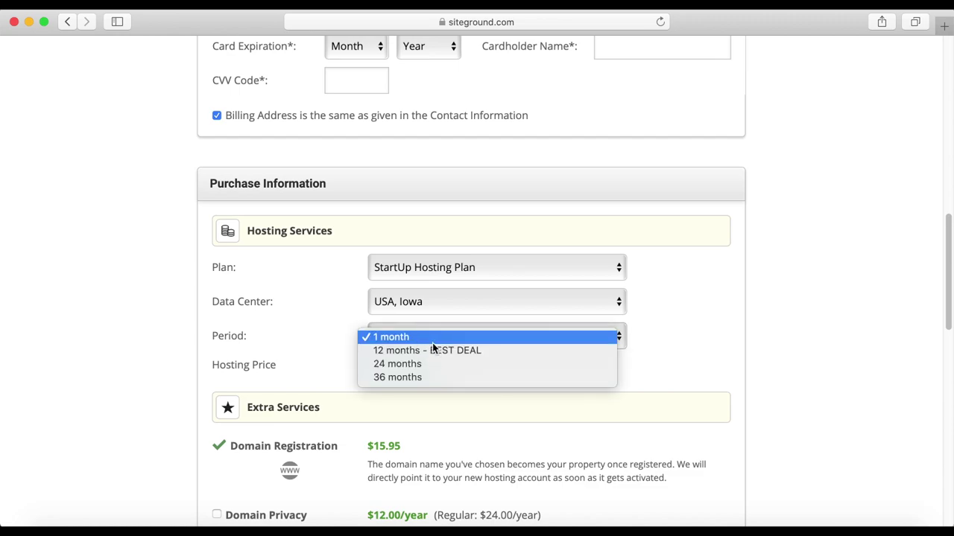
{"action": "key", "text": "Escape"}
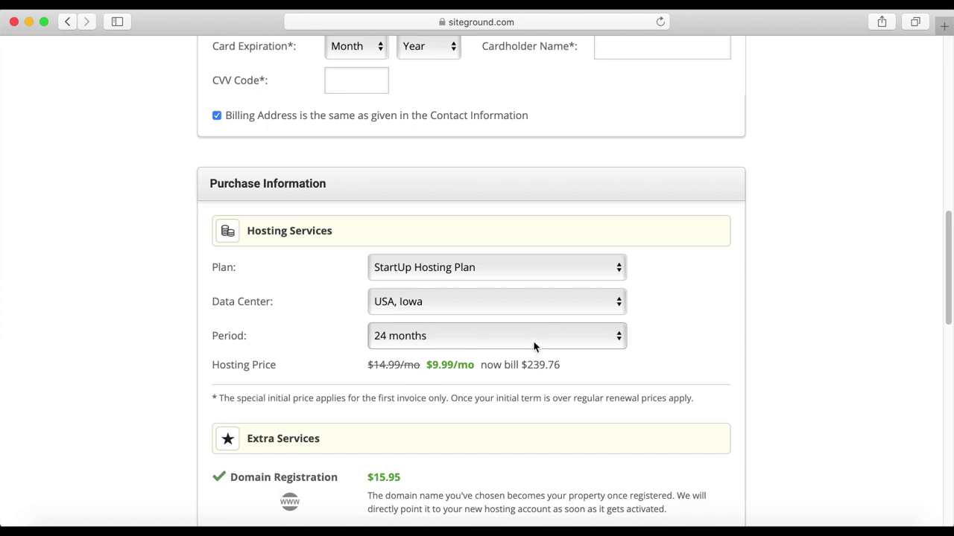
Try the 36-month period, then return to 12 months – BEST DEAL at $6.99/mo.
{"action": "left_click", "coordinate": [534, 346]}
{"action": "left_click", "coordinate": [528, 351]}
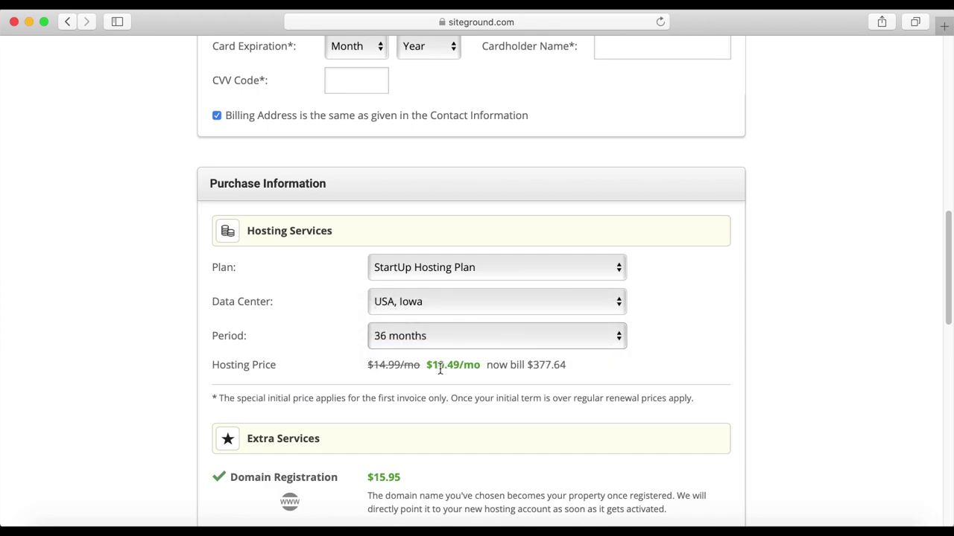
{"action": "left_click", "coordinate": [545, 337]}
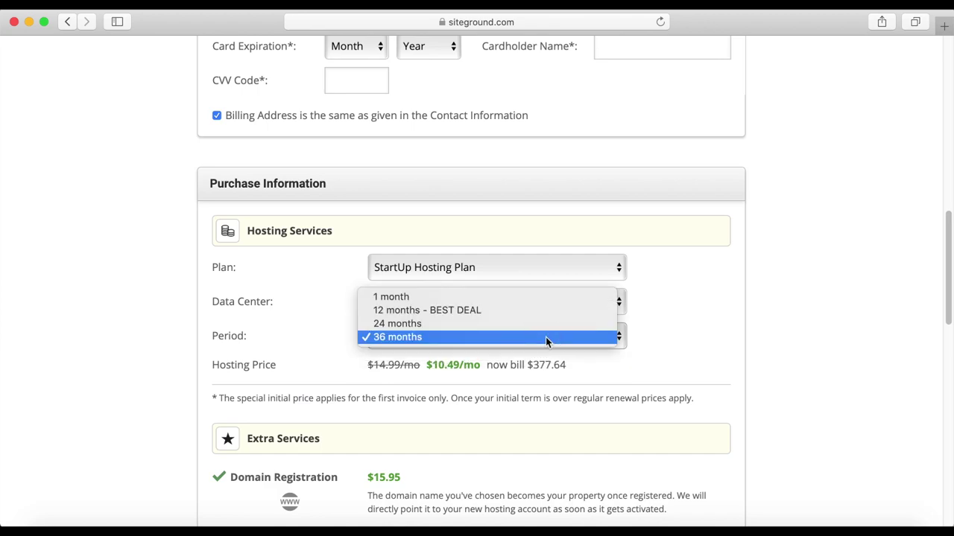
{"action": "left_click", "coordinate": [546, 313]}
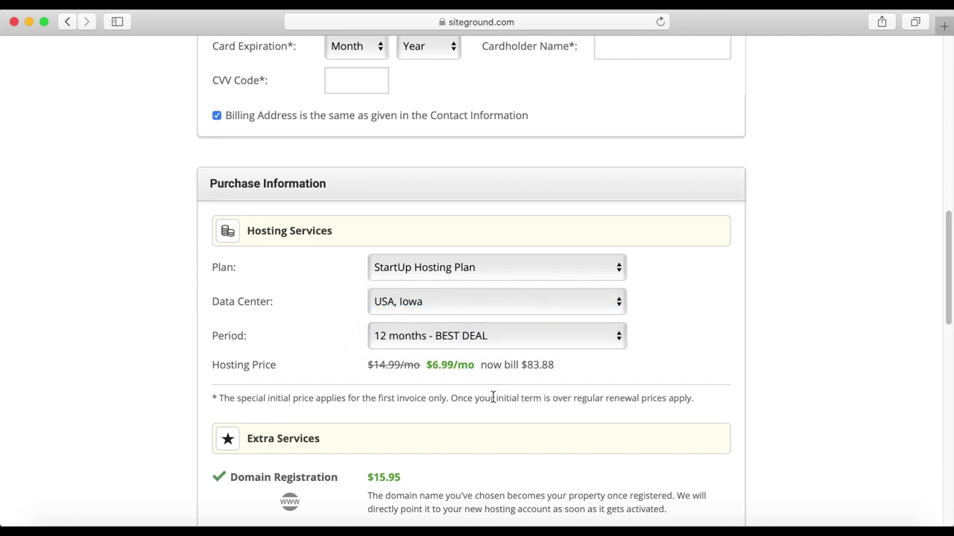
{"action": "scroll", "coordinate": [496, 395], "scroll_direction": "down", "scroll_amount": 5}
Confirm Domain Registration is the only add-on and accept the Terms of Service at 99.83 USD total.
{"action": "scroll", "coordinate": [492, 397], "scroll_direction": "down", "scroll_amount": 4}
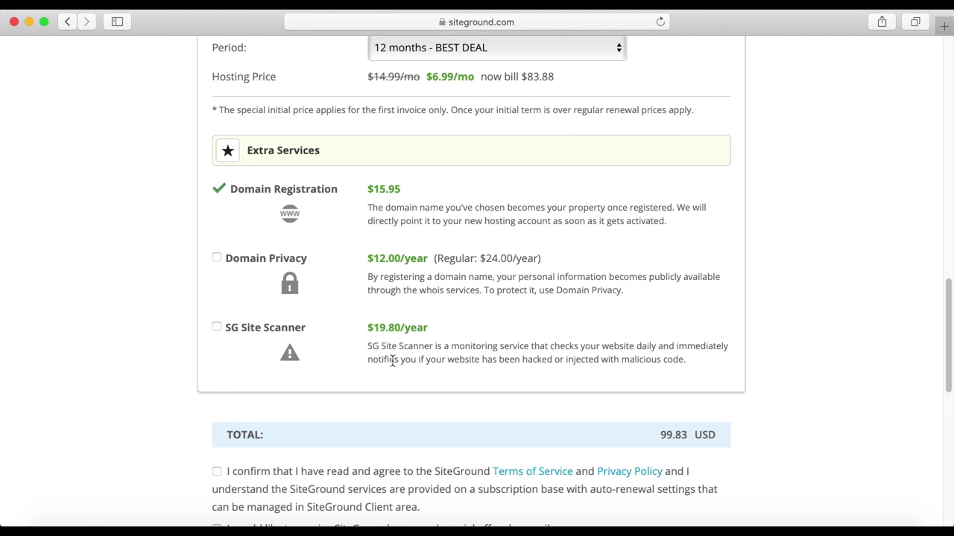
{"action": "scroll", "coordinate": [411, 240], "scroll_direction": "down", "scroll_amount": 1}
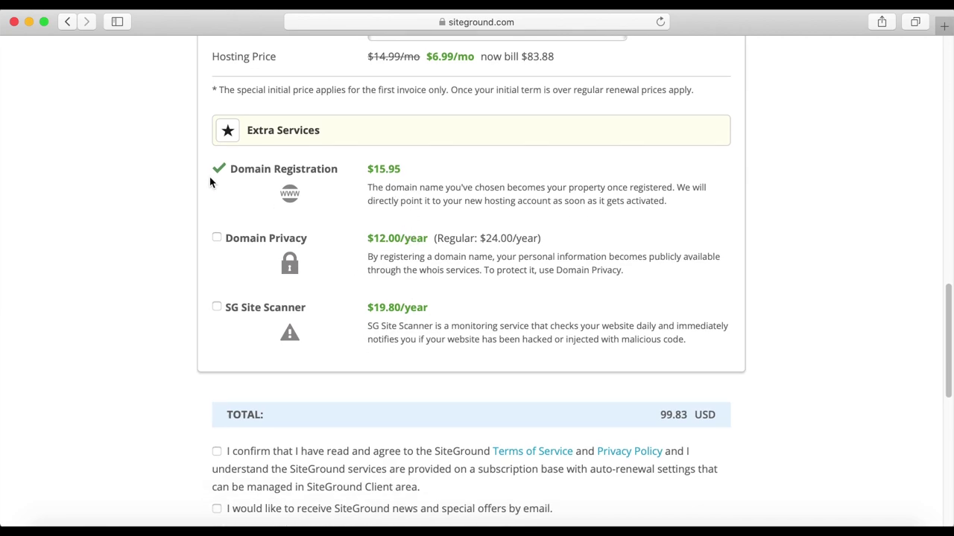
{"action": "double_click", "coordinate": [243, 171]}
{"action": "triple_click", "coordinate": [243, 171]}
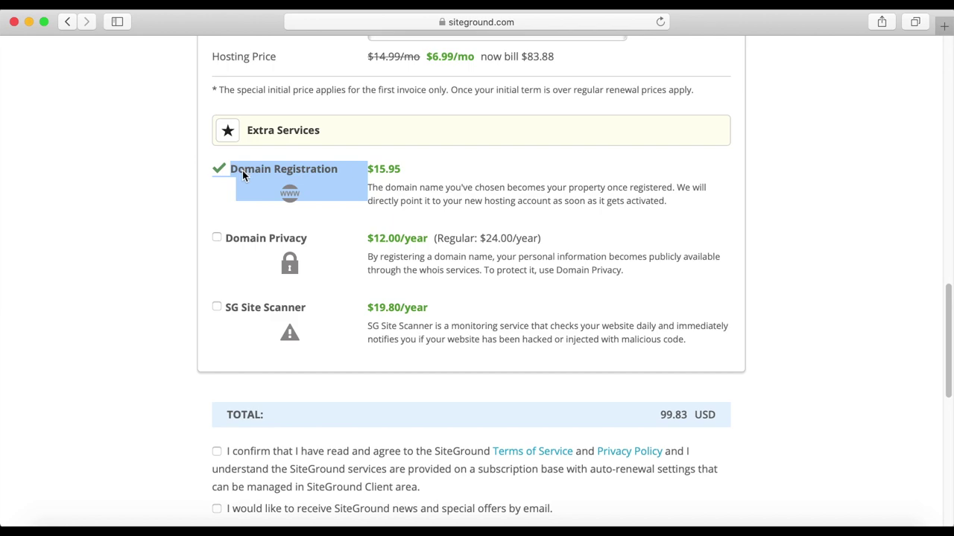
{"action": "left_click", "coordinate": [227, 201]}
{"action": "scroll", "coordinate": [228, 202], "scroll_direction": "down", "scroll_amount": 3}
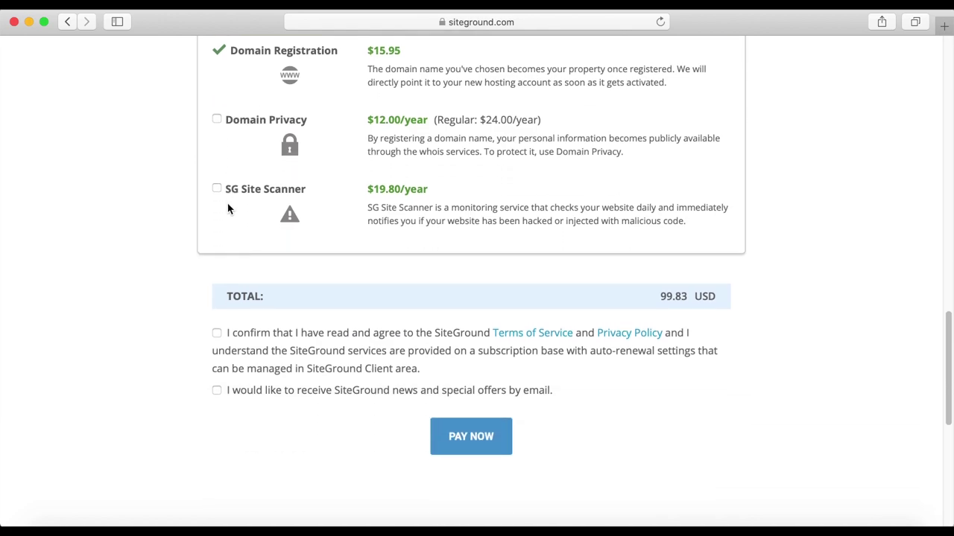
{"action": "left_click", "coordinate": [216, 334]}
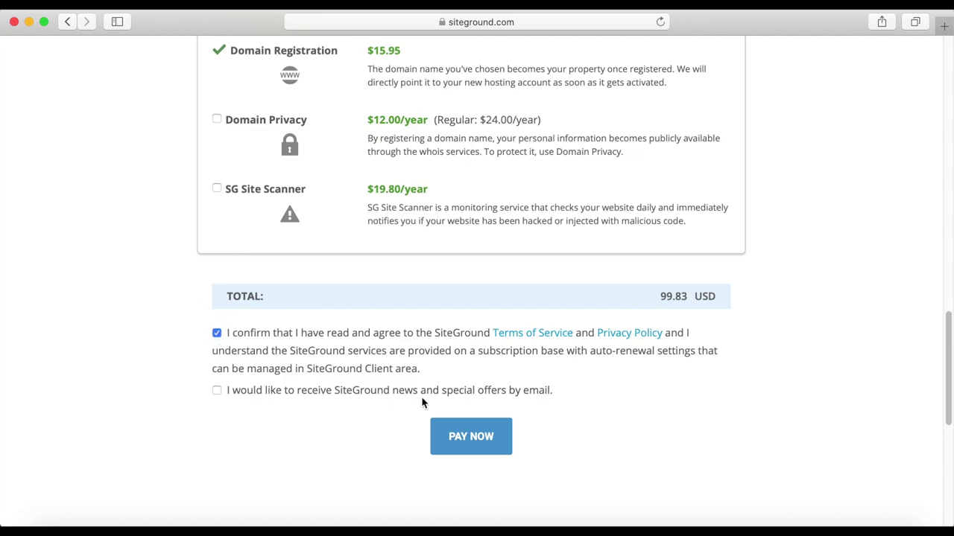
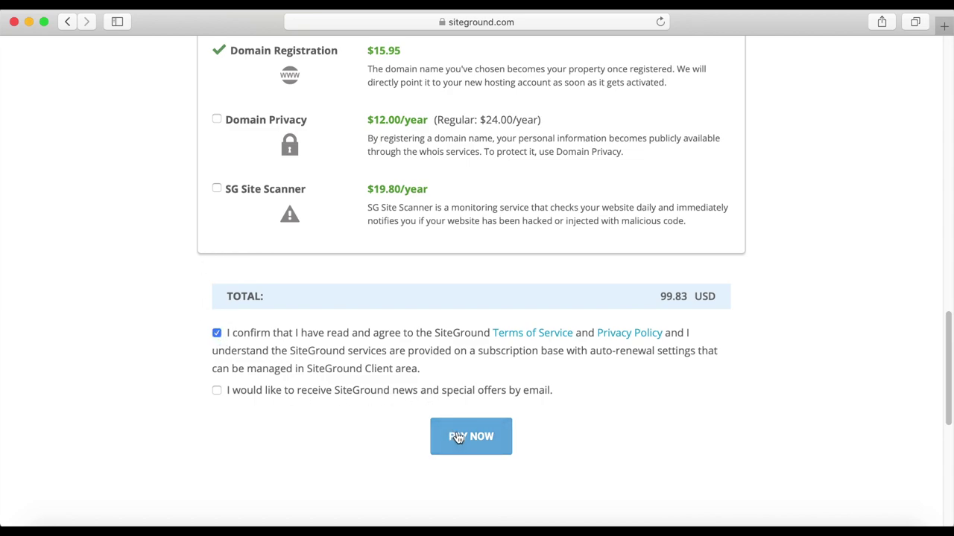
Log in to SiteGround and open Site Tools for mayastestingsite.com from the Websites list.
{"action": "scroll", "coordinate": [438, 259], "scroll_direction": "up", "scroll_amount": 3}
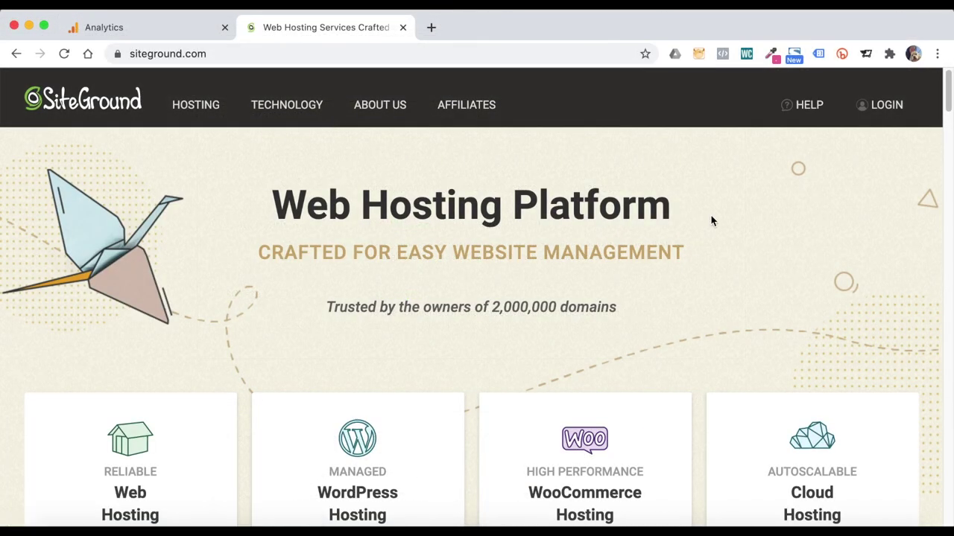
{"action": "left_click", "coordinate": [894, 108]}
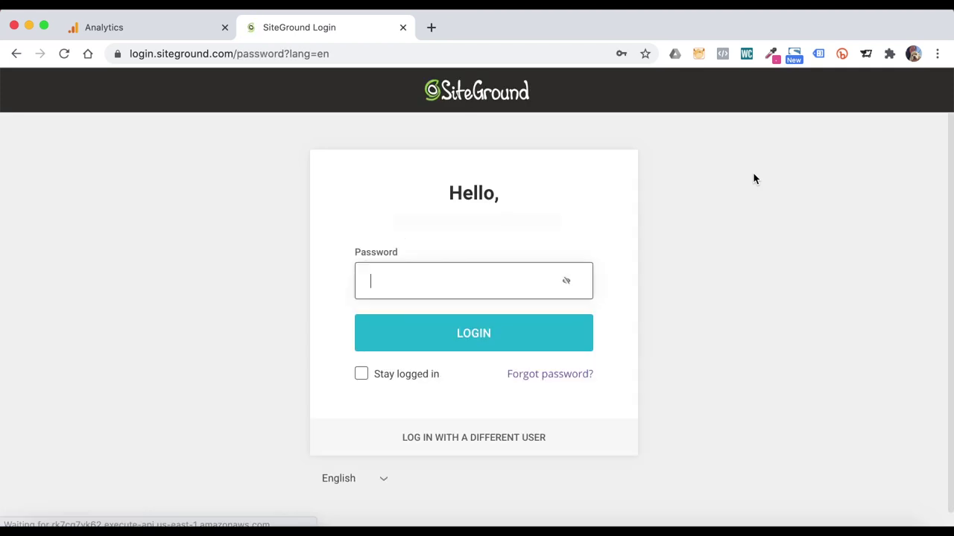
{"action": "left_click", "coordinate": [467, 336]}
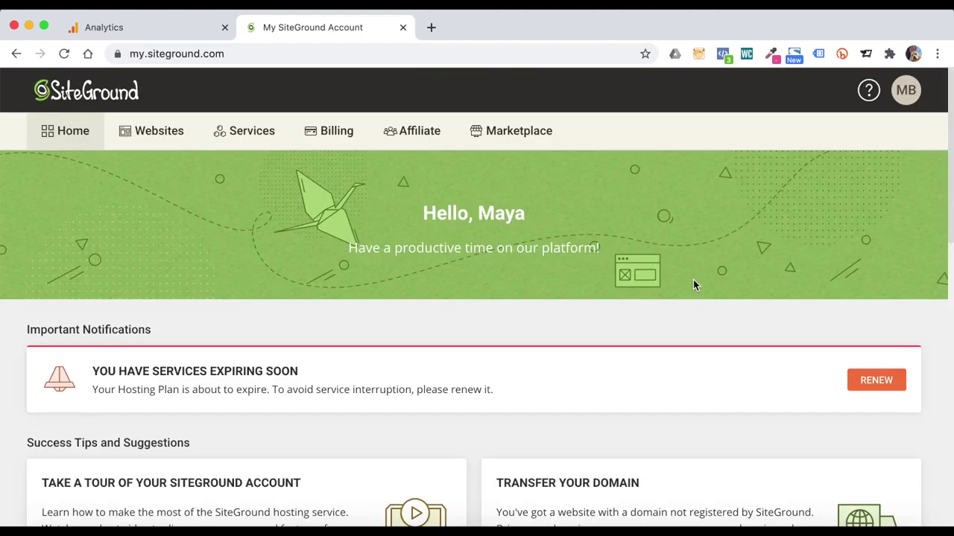
{"action": "left_click", "coordinate": [166, 137]}
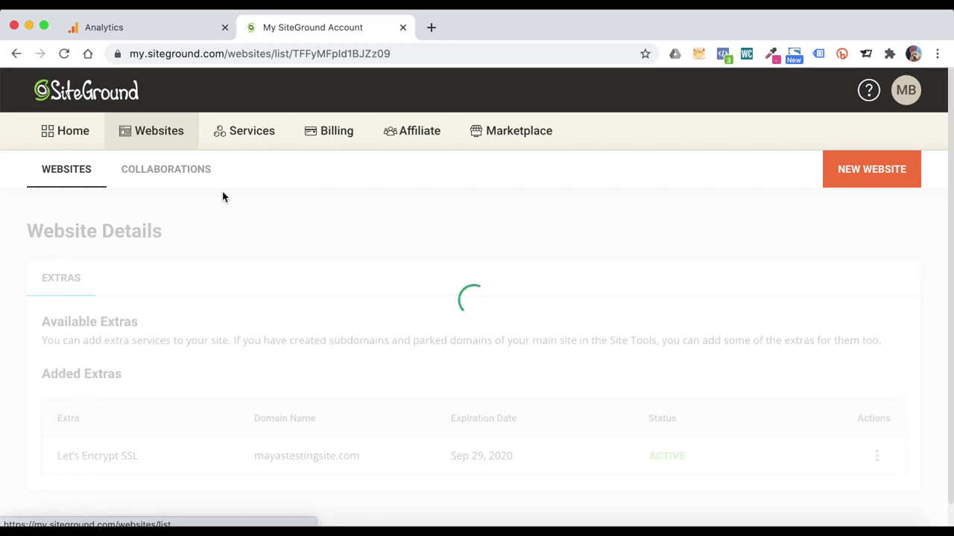
{"action": "left_click", "coordinate": [824, 291]}
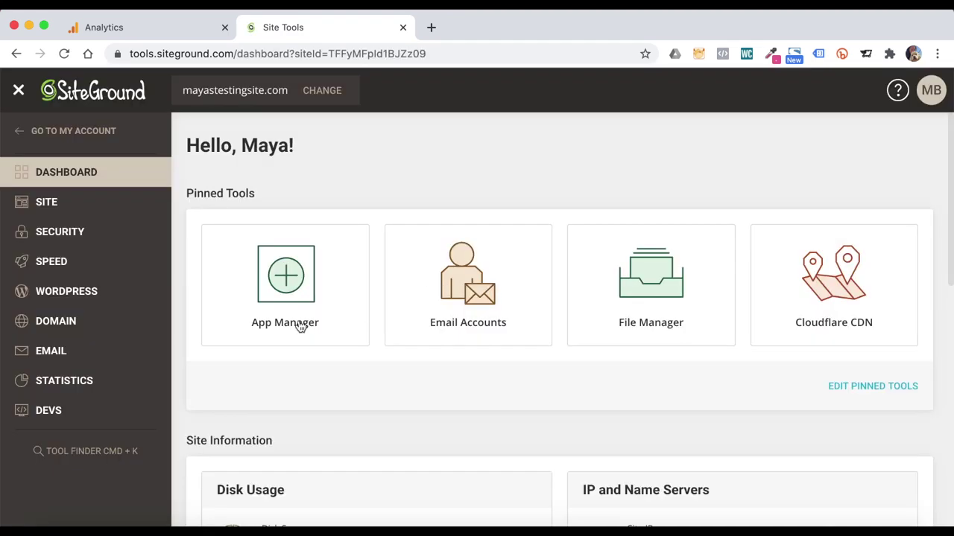
Choose a plain WordPress install in English (United States) with WordPress Starter turned off.
{"action": "left_click", "coordinate": [119, 298]}
{"action": "left_click", "coordinate": [89, 320]}
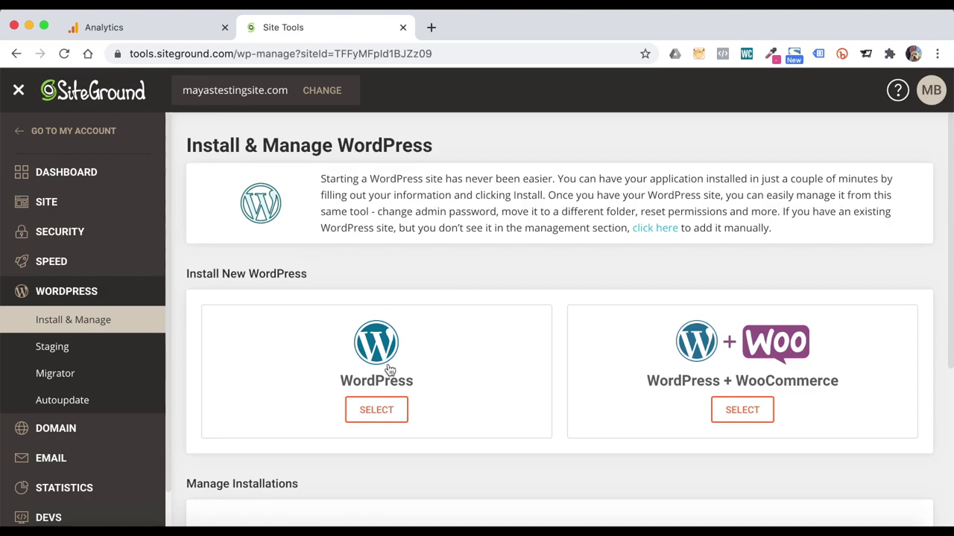
{"action": "left_click", "coordinate": [377, 414]}
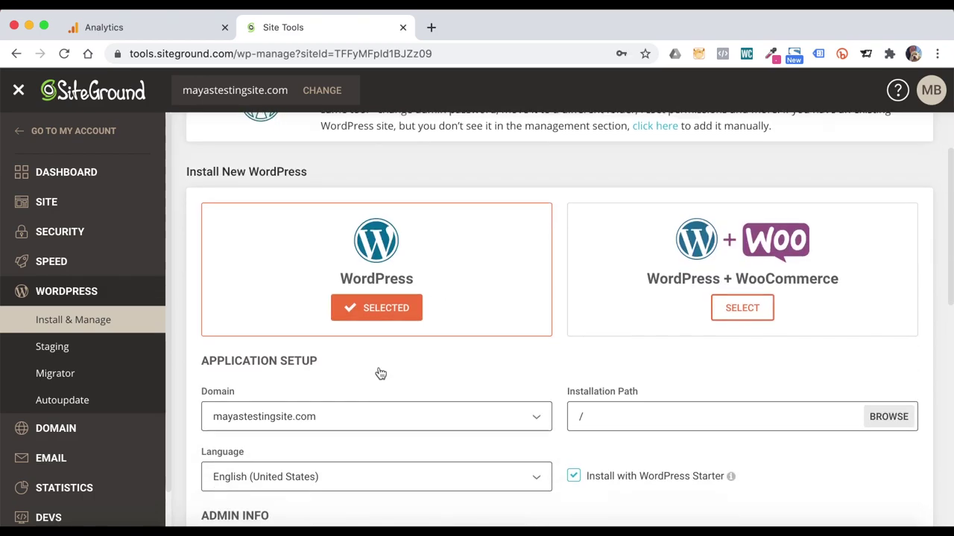
{"action": "scroll", "coordinate": [343, 339], "scroll_direction": "down", "scroll_amount": 2}
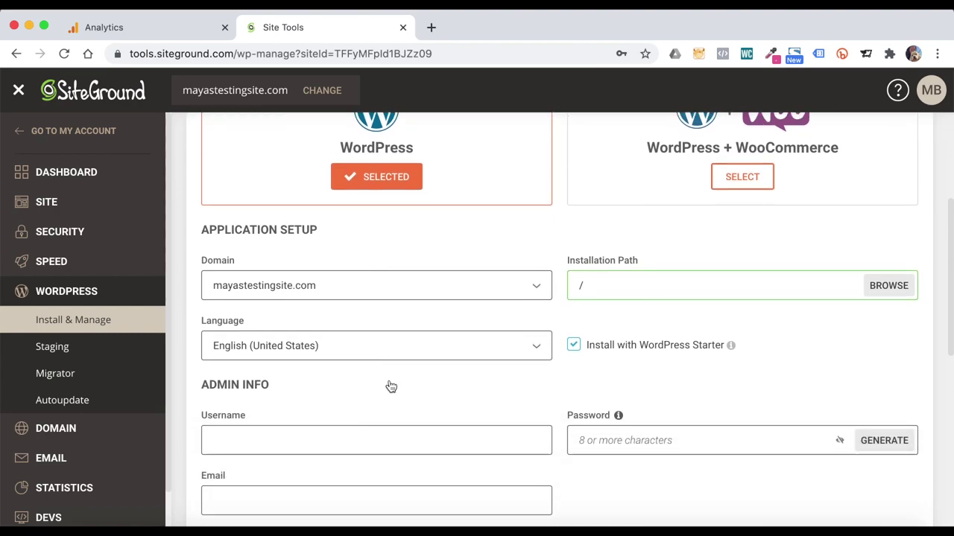
{"action": "left_click", "coordinate": [345, 337]}
{"action": "scroll", "coordinate": [331, 440], "scroll_direction": "down", "scroll_amount": 3}
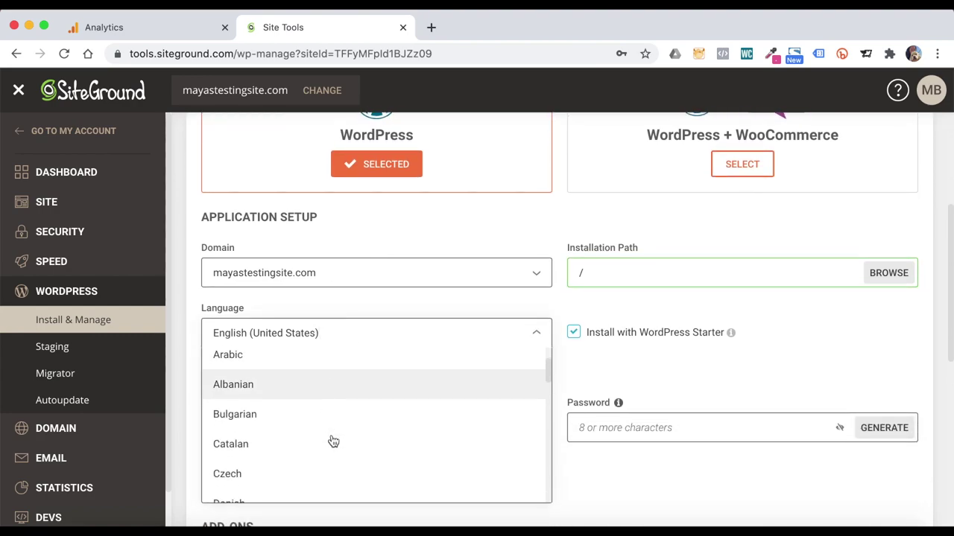
{"action": "scroll", "coordinate": [333, 441], "scroll_direction": "down", "scroll_amount": 3}
{"action": "scroll", "coordinate": [333, 442], "scroll_direction": "up", "scroll_amount": 3}
{"action": "scroll", "coordinate": [331, 441], "scroll_direction": "up", "scroll_amount": 3}
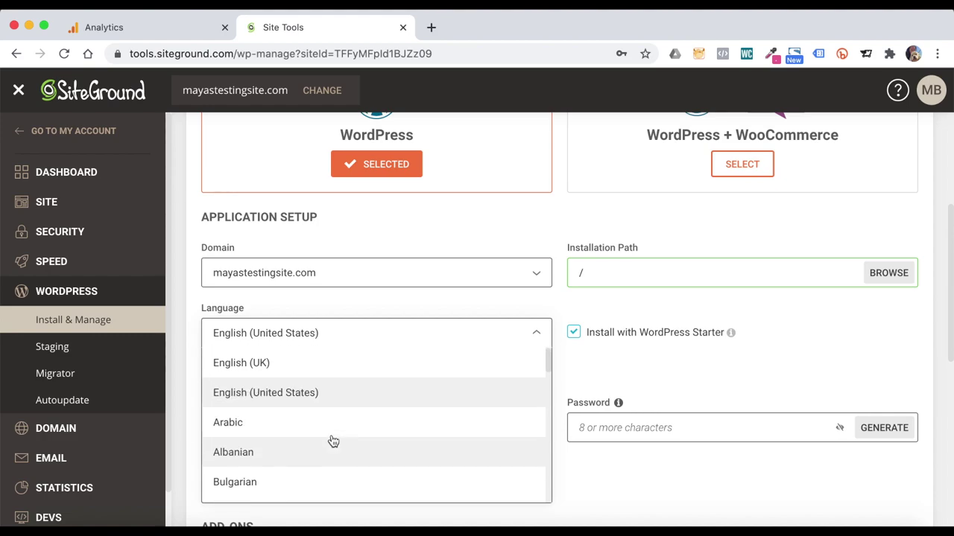
{"action": "left_click", "coordinate": [560, 307]}
{"action": "left_click", "coordinate": [576, 332]}
{"action": "scroll", "coordinate": [530, 388], "scroll_direction": "down", "scroll_amount": 5}
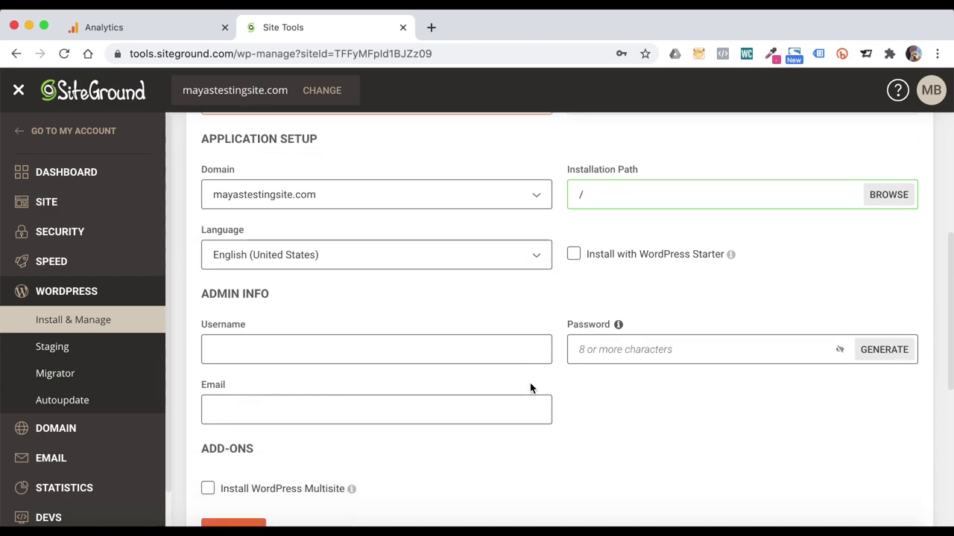
Fill in the admin username, install WordPress, and open the new site's Admin Panel.
{"action": "left_click", "coordinate": [393, 274]}
{"action": "left_click", "coordinate": [321, 310]}
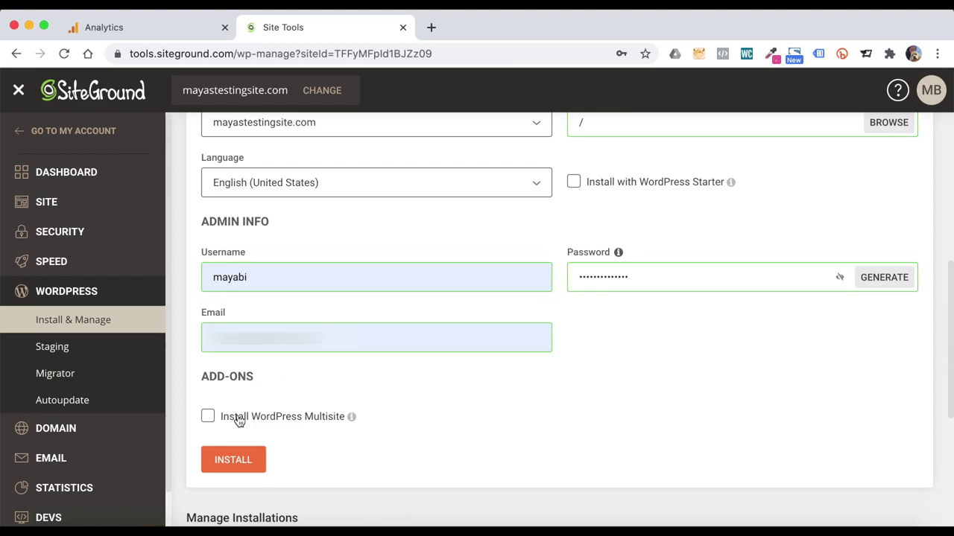
{"action": "left_click", "coordinate": [231, 471]}
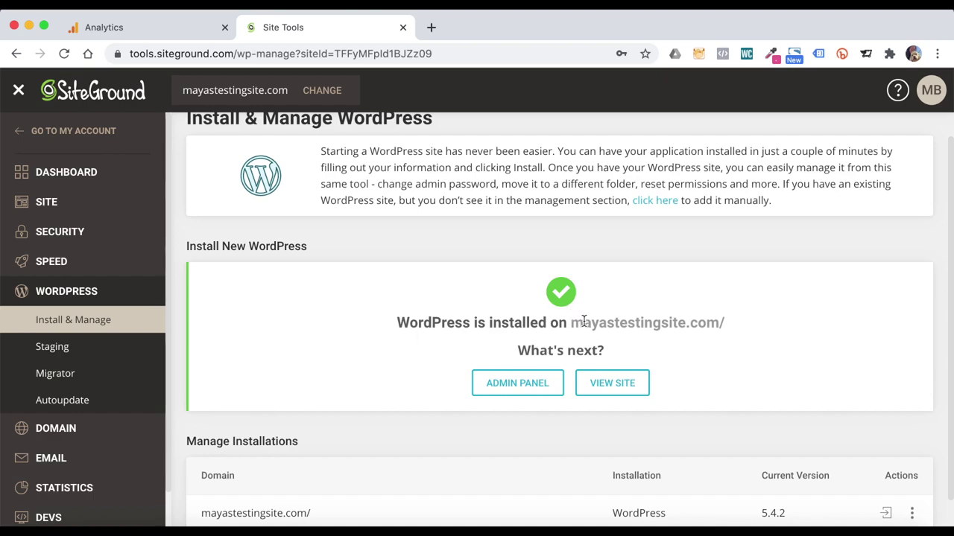
{"action": "left_click", "coordinate": [525, 387]}
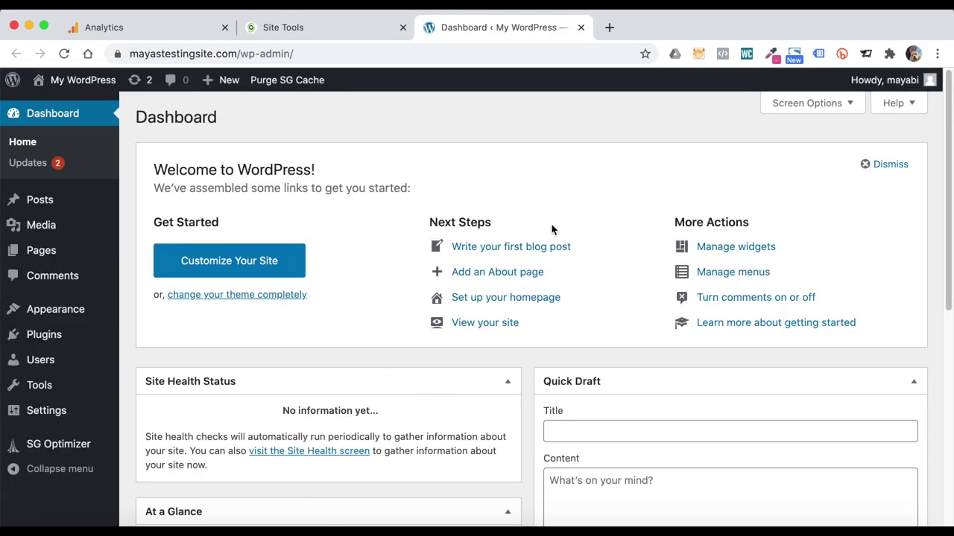
View the new site's live Hello world front page in a new tab, then close it.
{"action": "scroll", "coordinate": [551, 226], "scroll_direction": "down", "scroll_amount": 3}
{"action": "scroll", "coordinate": [552, 230], "scroll_direction": "up", "scroll_amount": 3}
{"action": "left_click", "coordinate": [364, 35]}
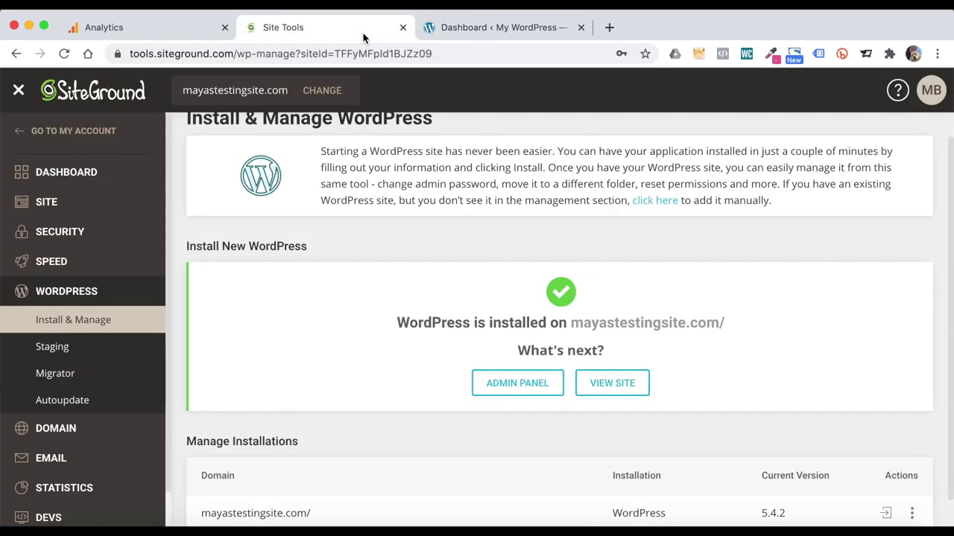
{"action": "left_click", "coordinate": [617, 378]}
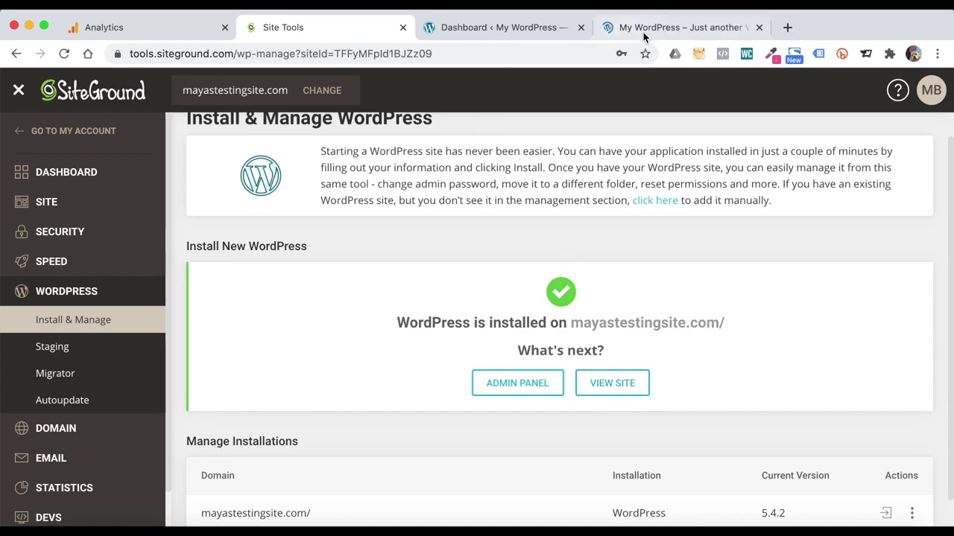
{"action": "left_click", "coordinate": [644, 29]}
{"action": "scroll", "coordinate": [475, 298], "scroll_direction": "down", "scroll_amount": 4}
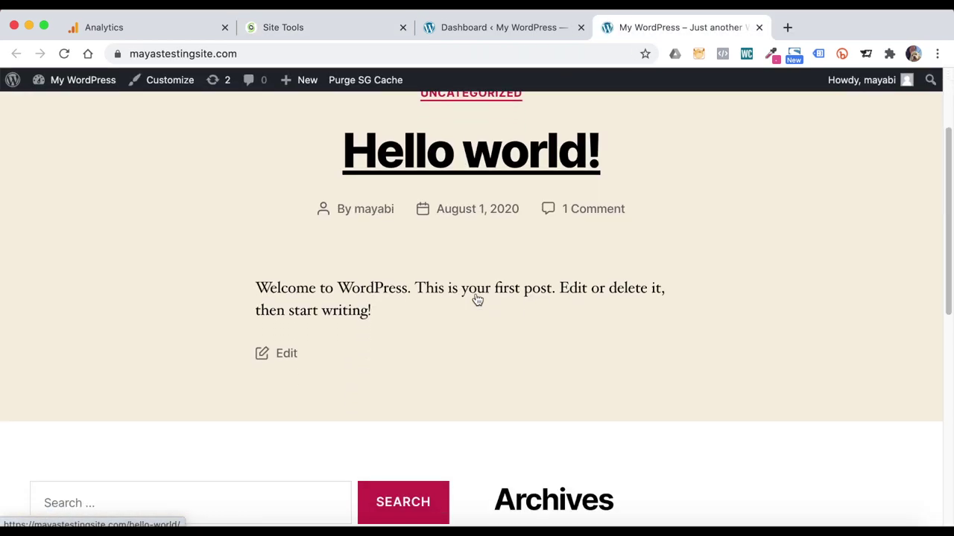
{"action": "scroll", "coordinate": [477, 298], "scroll_direction": "down", "scroll_amount": 10}
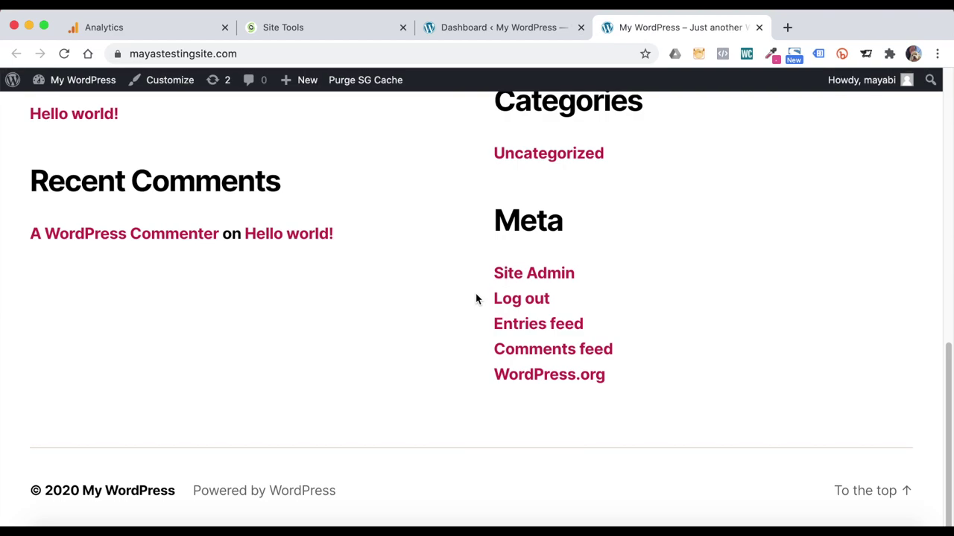
{"action": "scroll", "coordinate": [477, 299], "scroll_direction": "up", "scroll_amount": 15}
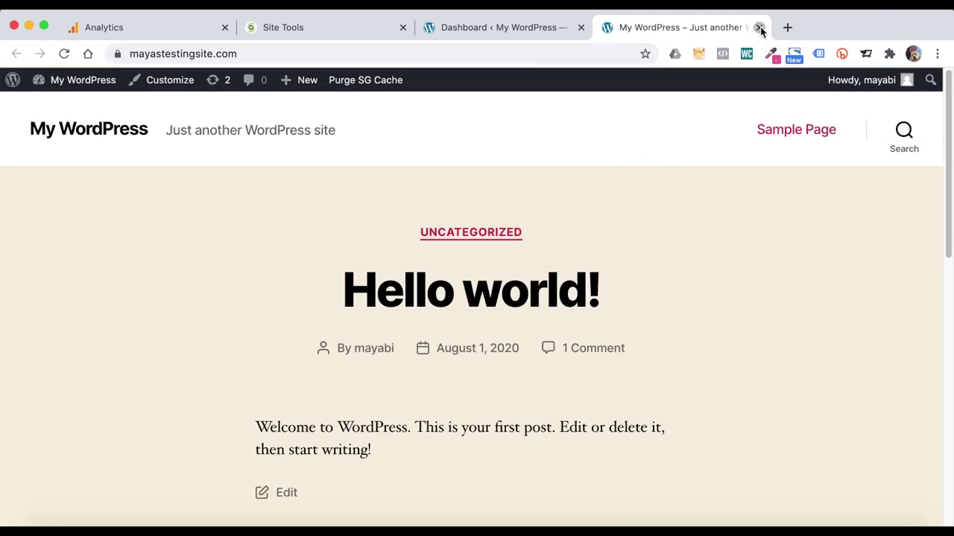
{"action": "left_click", "coordinate": [759, 28]}
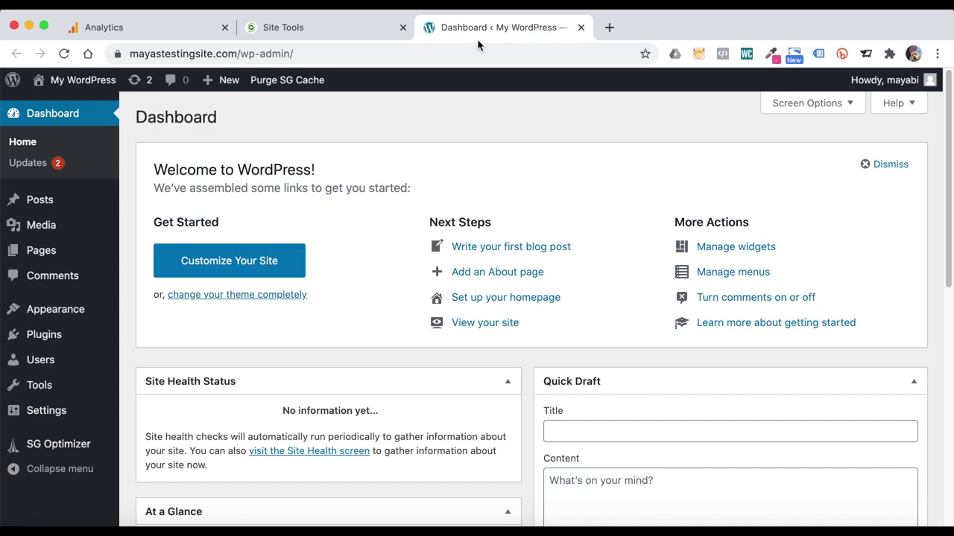
Return to the WordPress dashboard tab and select the site's domain in the address bar.
{"action": "left_click", "coordinate": [356, 28]}
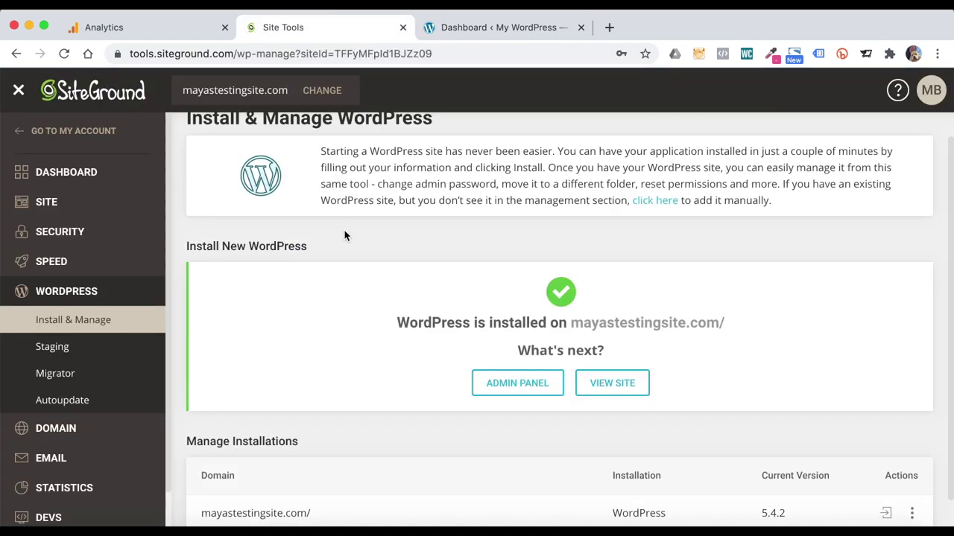
{"action": "left_click", "coordinate": [473, 30]}
{"action": "left_click_drag", "start_coordinate": [131, 54], "coordinate": [334, 53]}
Log in at wp-login.php with the admin credentials and visit the site's public front page.
{"action": "left_click", "coordinate": [272, 54]}
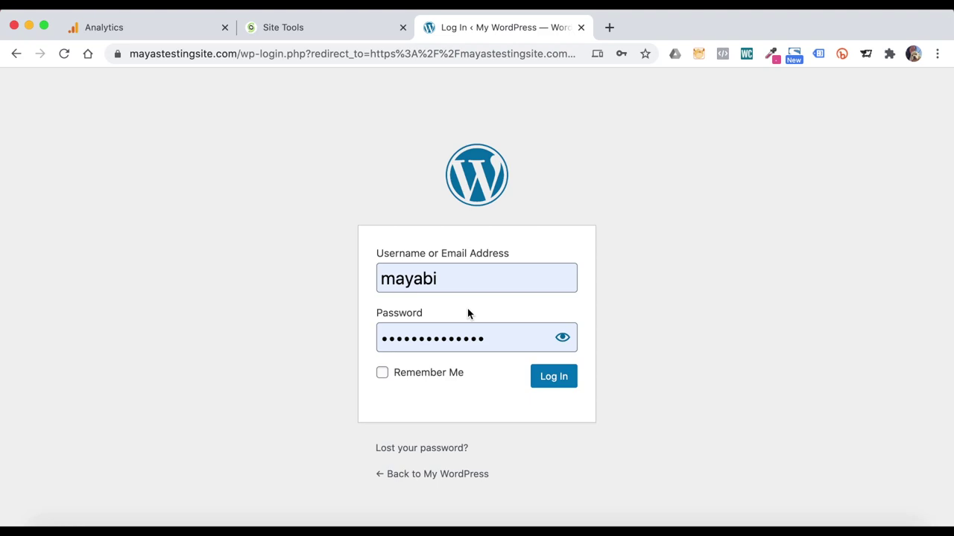
{"action": "left_click", "coordinate": [555, 376]}
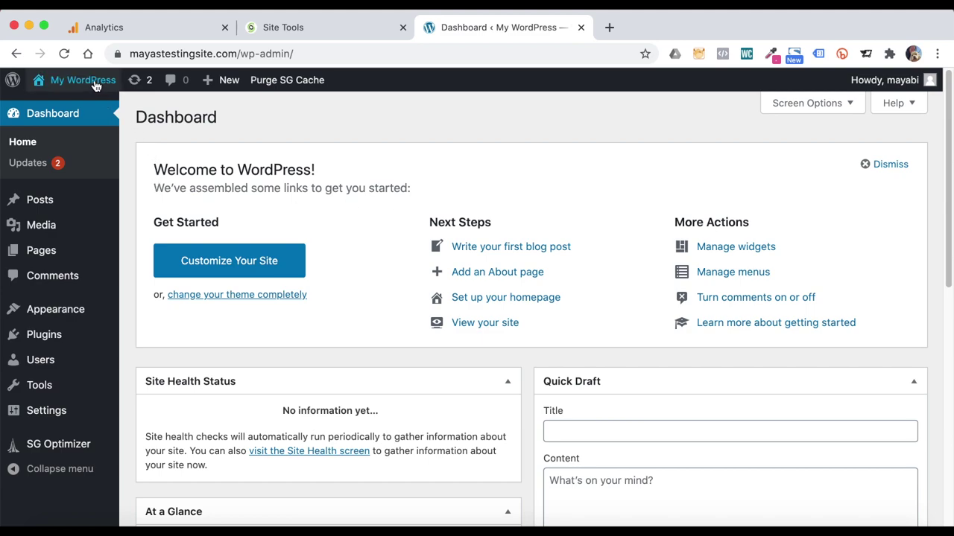
{"action": "mouse_move", "coordinate": [94, 84]}
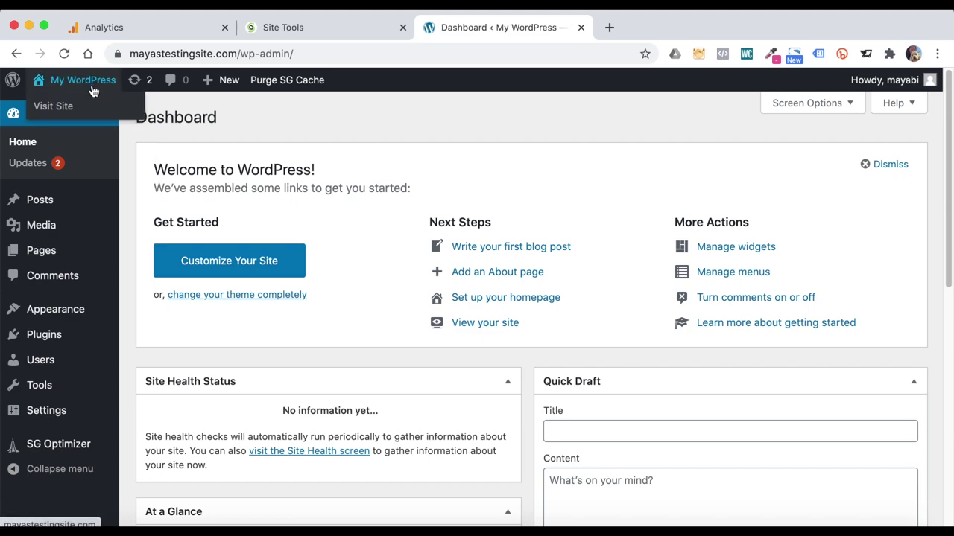
{"action": "left_click", "coordinate": [64, 109]}
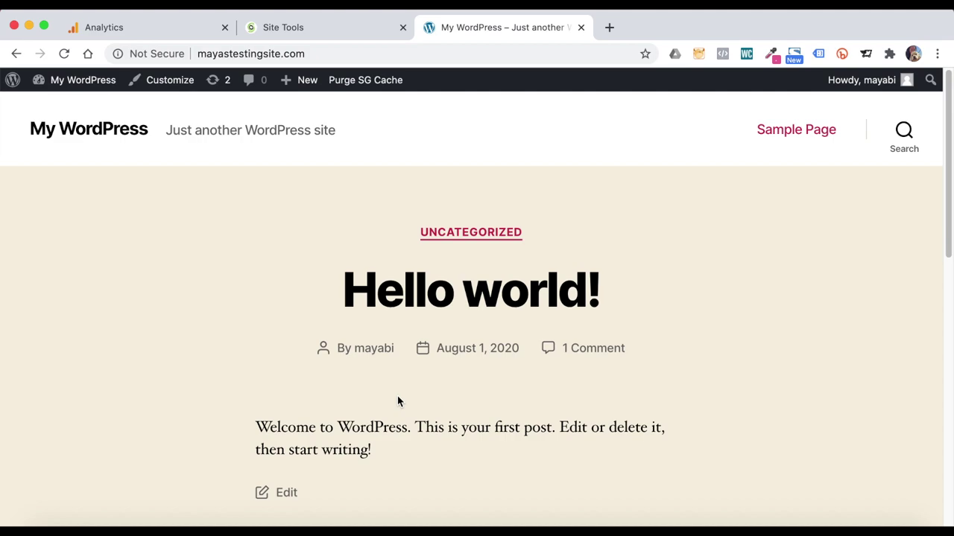
Scroll through the admin Dashboard widgets, then check Dashboard > Updates showing version 5.5.3.
{"action": "mouse_move", "coordinate": [87, 87]}
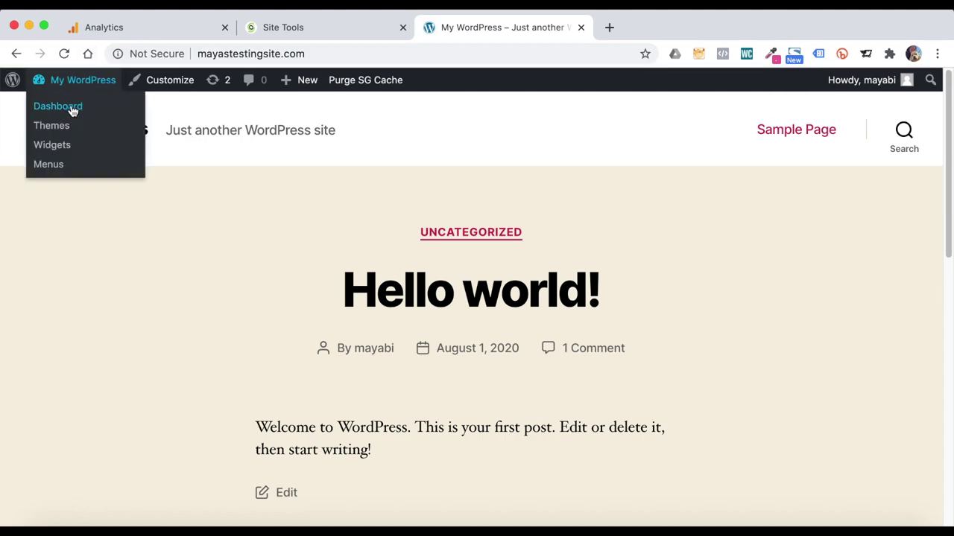
{"action": "left_click", "coordinate": [73, 109]}
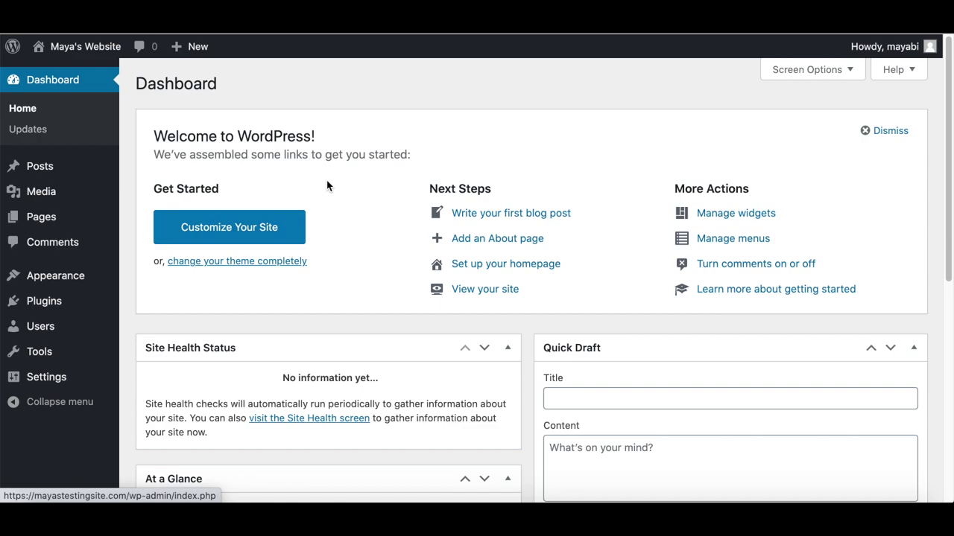
{"action": "scroll", "coordinate": [325, 186], "scroll_direction": "down", "scroll_amount": 1}
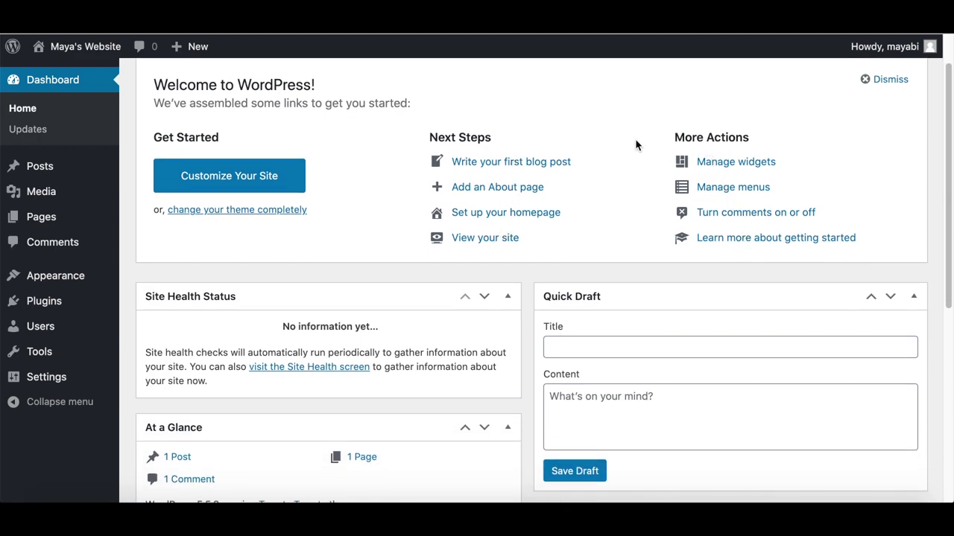
{"action": "scroll", "coordinate": [628, 140], "scroll_direction": "down", "scroll_amount": 1}
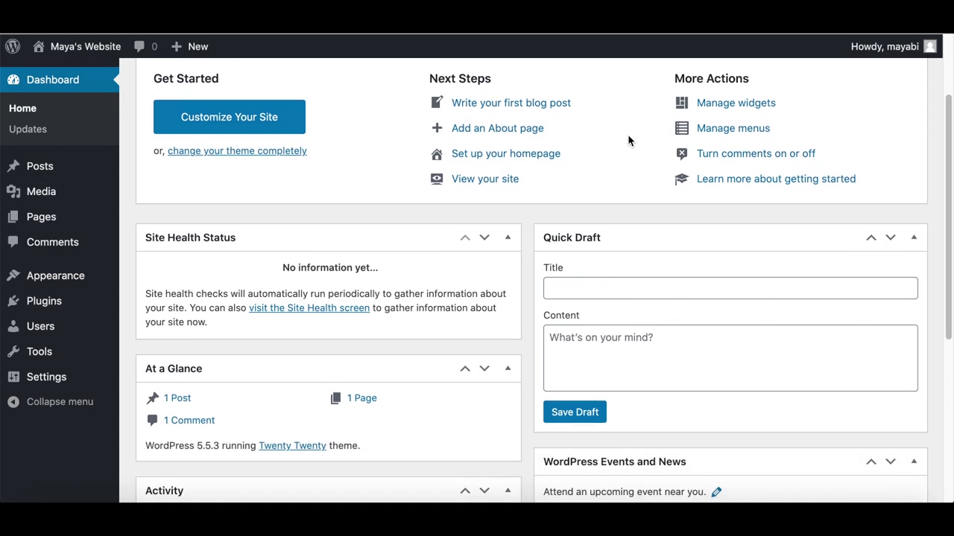
{"action": "scroll", "coordinate": [628, 140], "scroll_direction": "down", "scroll_amount": 1}
{"action": "scroll", "coordinate": [627, 140], "scroll_direction": "down", "scroll_amount": 3}
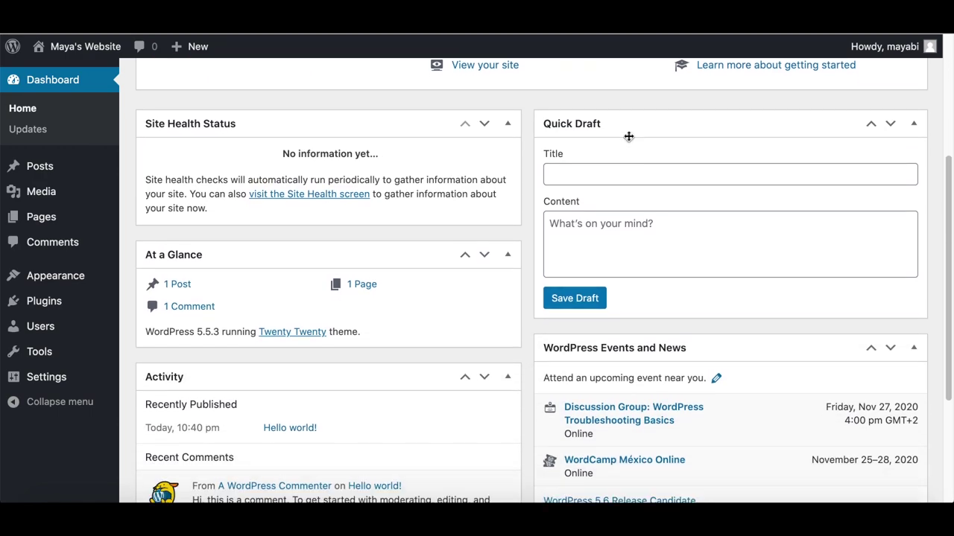
{"action": "scroll", "coordinate": [629, 137], "scroll_direction": "down", "scroll_amount": 2}
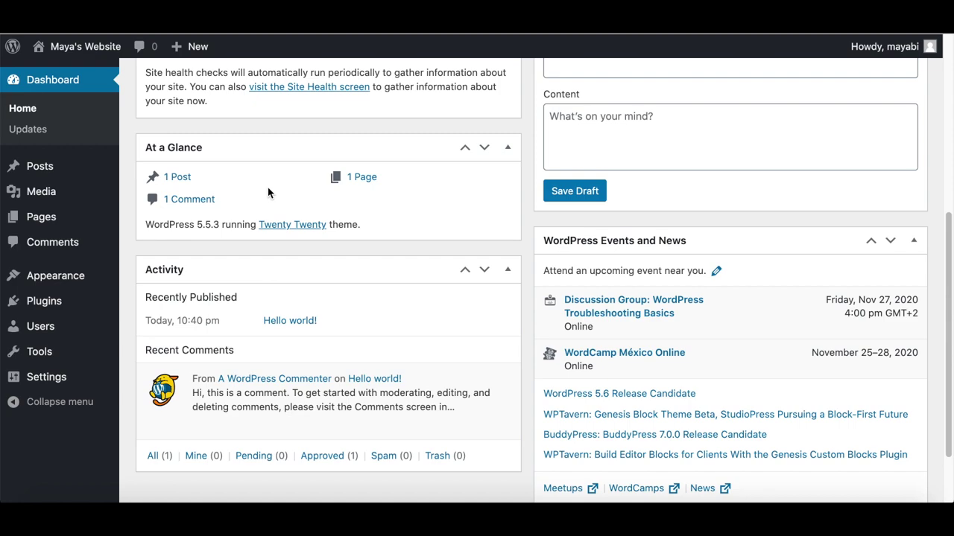
{"action": "left_click", "coordinate": [63, 131]}
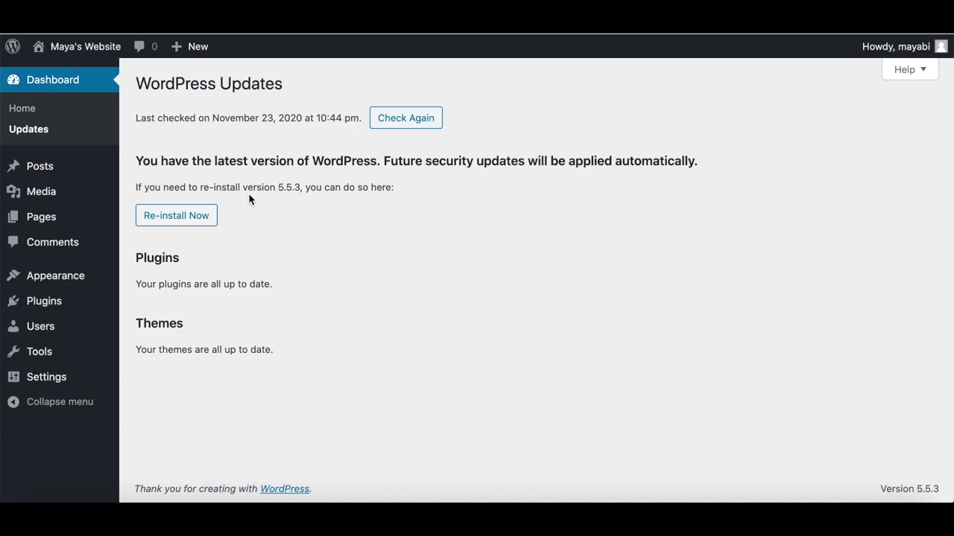
{"action": "double_click", "coordinate": [161, 257]}
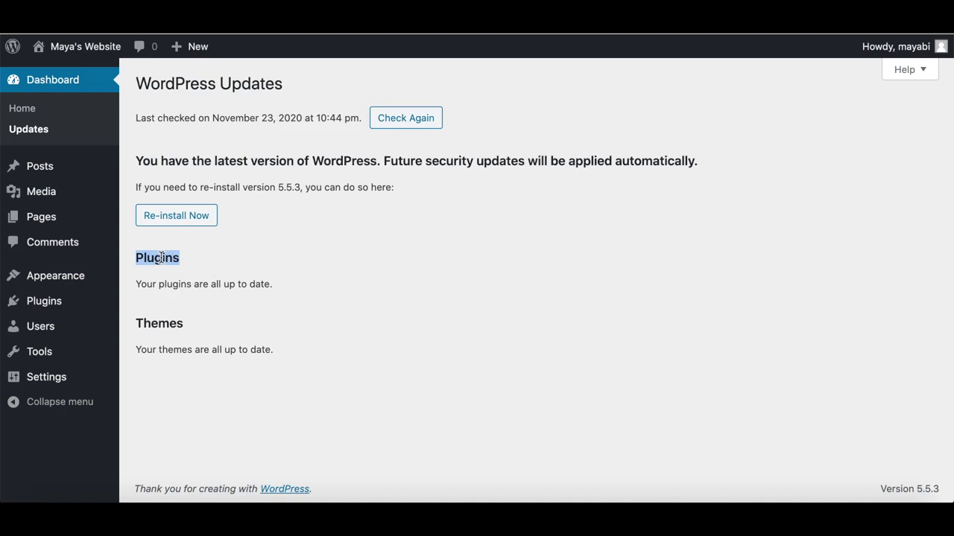
{"action": "double_click", "coordinate": [168, 325]}
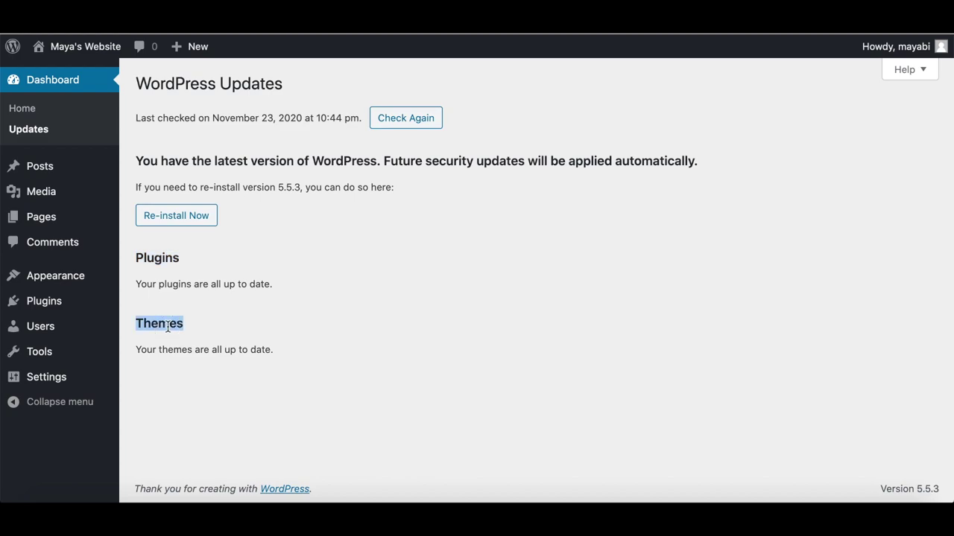
{"action": "left_click", "coordinate": [377, 304]}
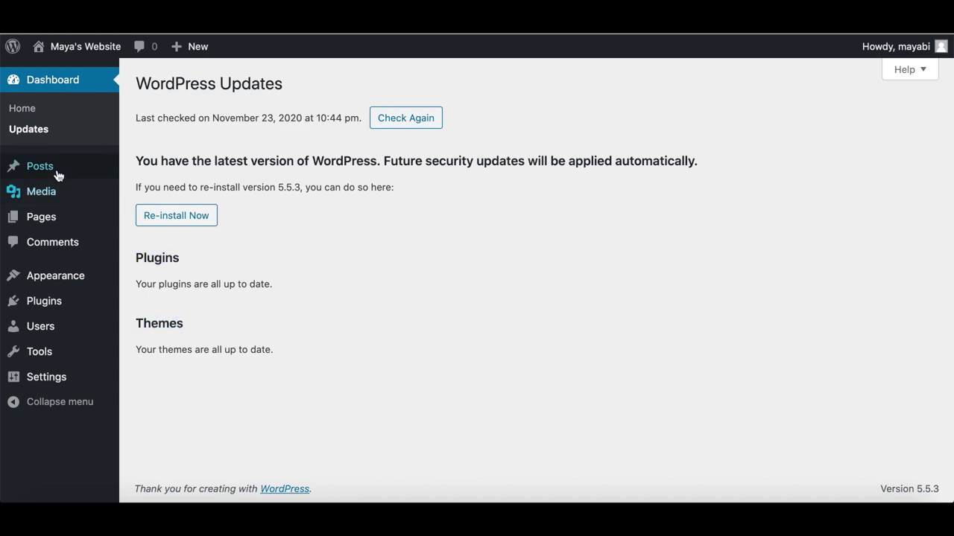
Open Media > Library, which shows no media items yet.
{"action": "mouse_move", "coordinate": [52, 174]}
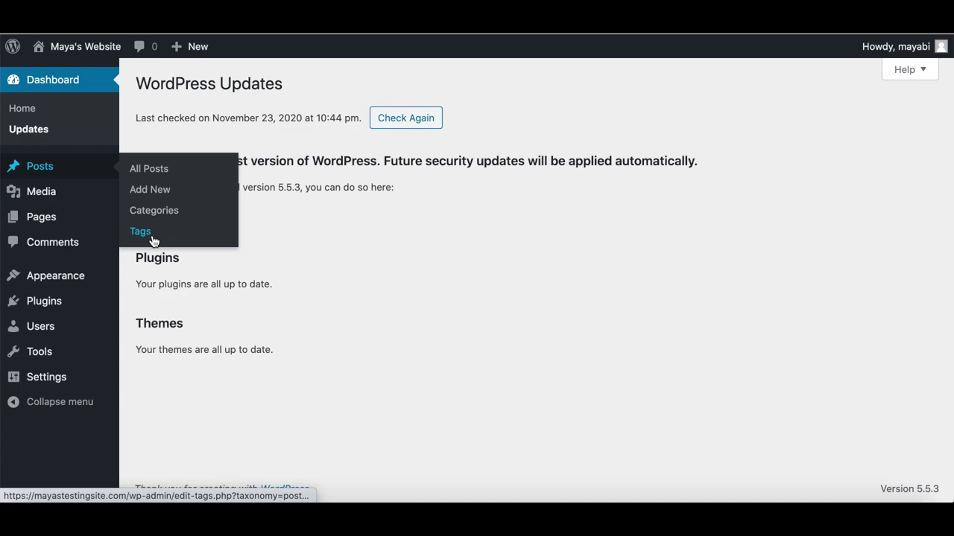
{"action": "mouse_move", "coordinate": [72, 193]}
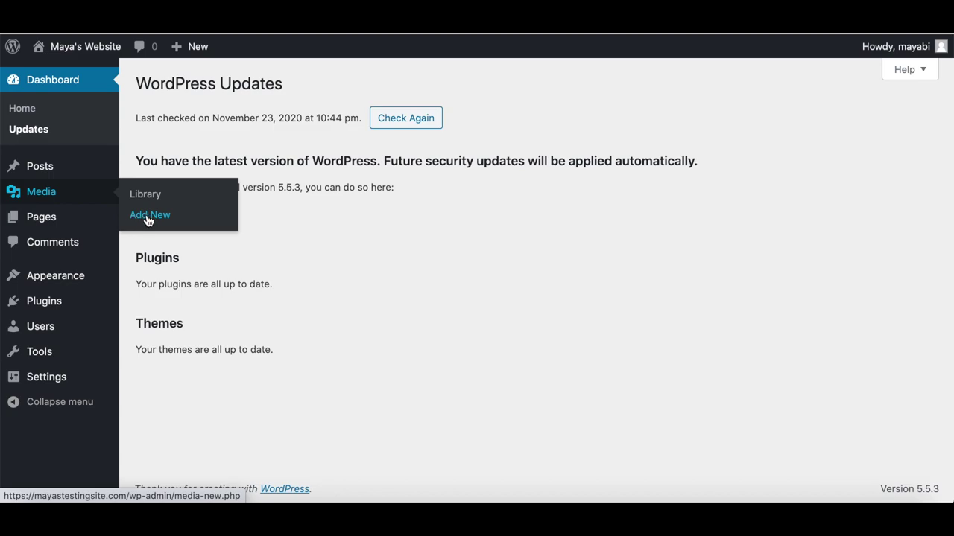
{"action": "left_click", "coordinate": [147, 197]}
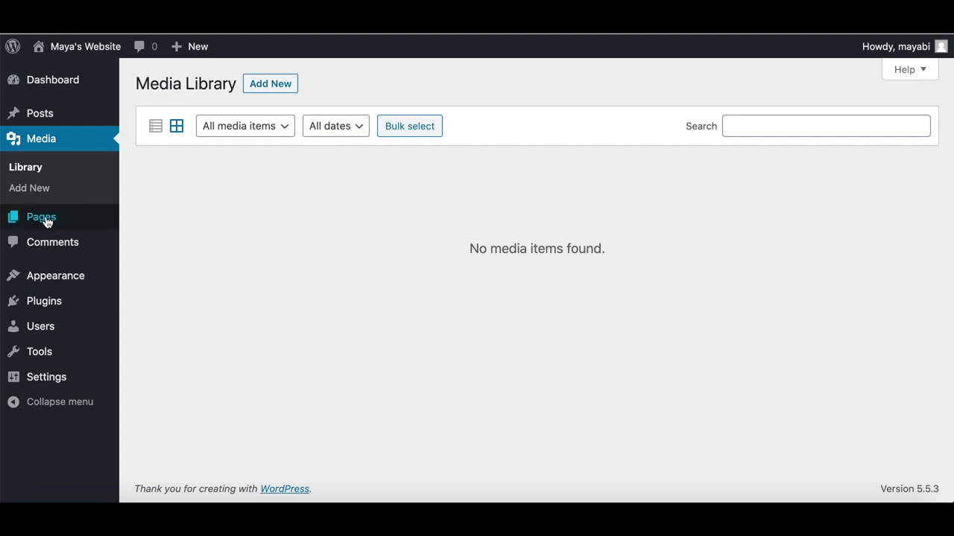
Open the Pages list and highlight the Privacy Policy page's Draft status.
{"action": "left_click", "coordinate": [13, 218]}
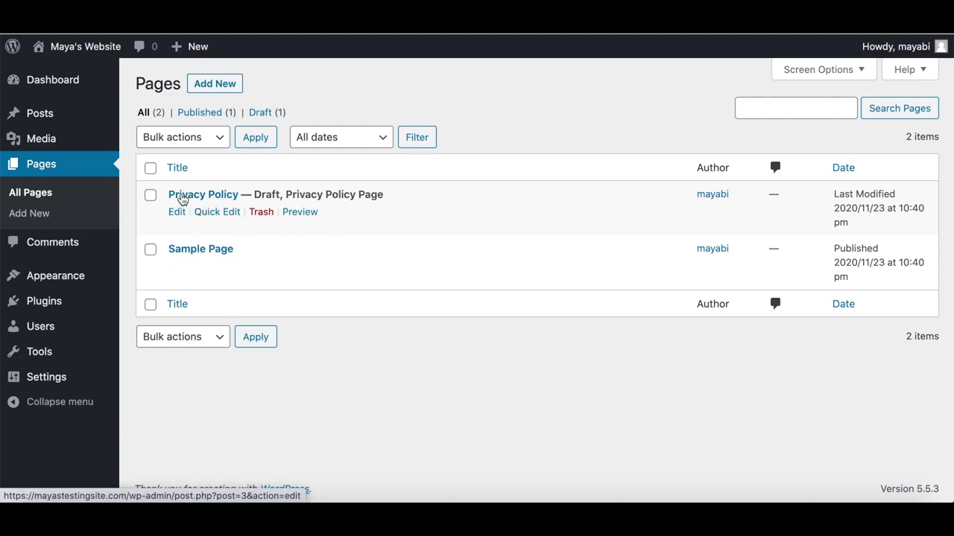
{"action": "left_click_drag", "start_coordinate": [255, 194], "coordinate": [279, 193]}
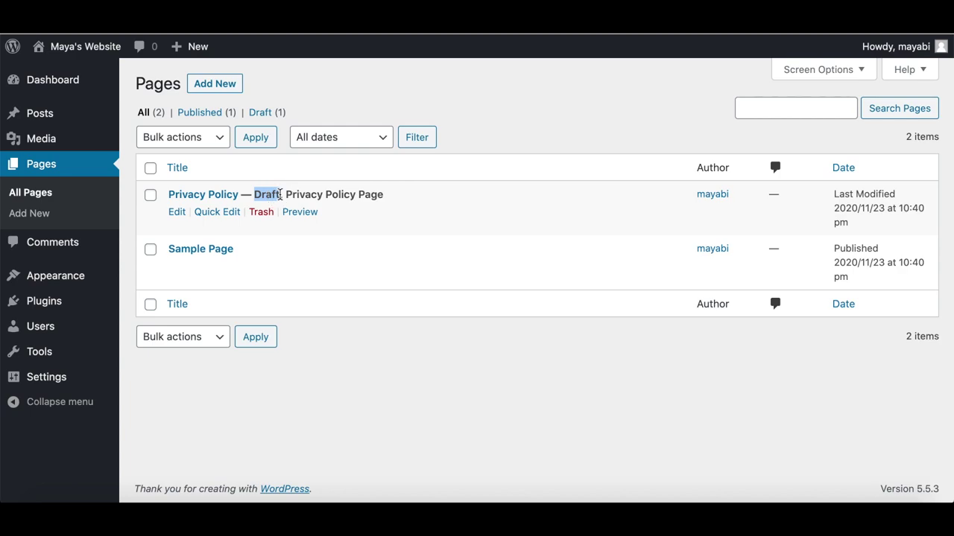
{"action": "left_click", "coordinate": [280, 194]}
Preview the draft Privacy Policy page and scroll through its content.
{"action": "left_click", "coordinate": [304, 213]}
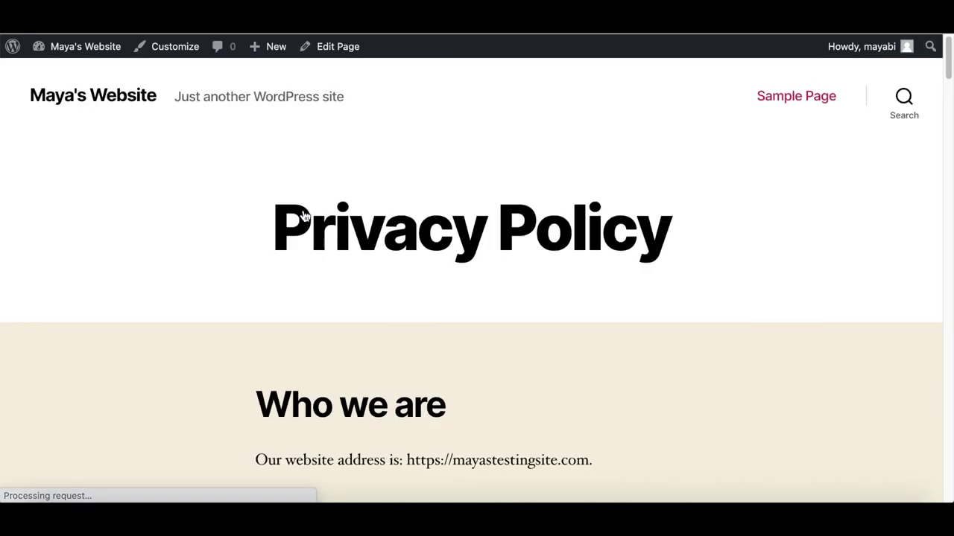
{"action": "scroll", "coordinate": [304, 214], "scroll_direction": "down", "scroll_amount": 5}
{"action": "scroll", "coordinate": [304, 214], "scroll_direction": "down", "scroll_amount": 3}
{"action": "scroll", "coordinate": [304, 216], "scroll_direction": "down", "scroll_amount": 2}
{"action": "scroll", "coordinate": [304, 214], "scroll_direction": "down", "scroll_amount": 3}
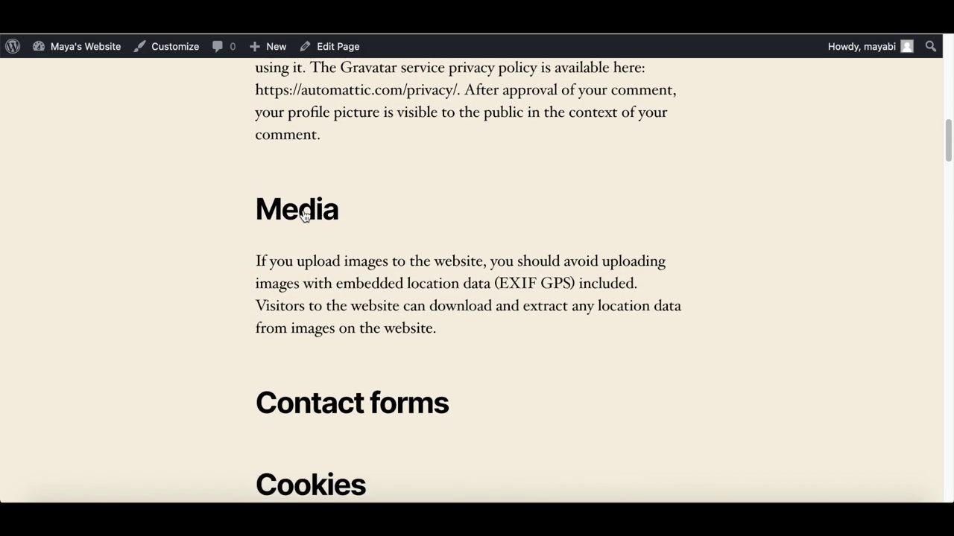
{"action": "scroll", "coordinate": [304, 216], "scroll_direction": "left", "scroll_amount": 2}
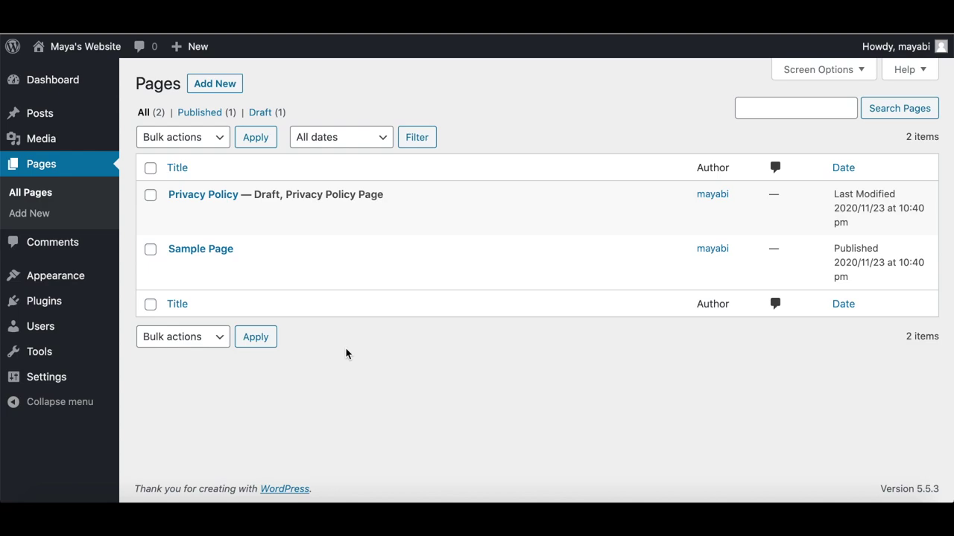
{"action": "left_click", "coordinate": [67, 250]}
Show the Comments screen with its single approved sample comment on Hello world!
{"action": "mouse_move", "coordinate": [413, 228]}
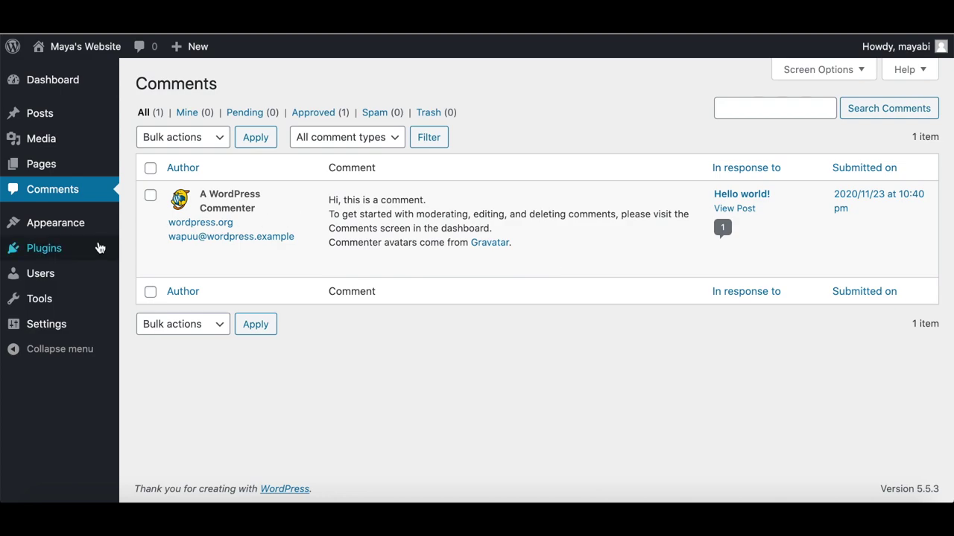
{"action": "mouse_move", "coordinate": [78, 234]}
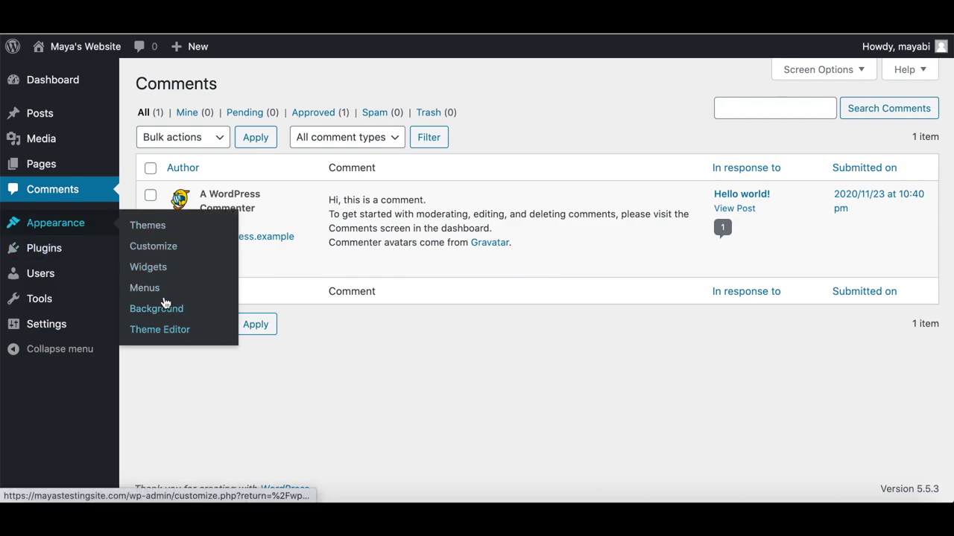
Activate Twenty Nineteen on the Themes screen in place of Twenty Twenty.
{"action": "left_click", "coordinate": [159, 226]}
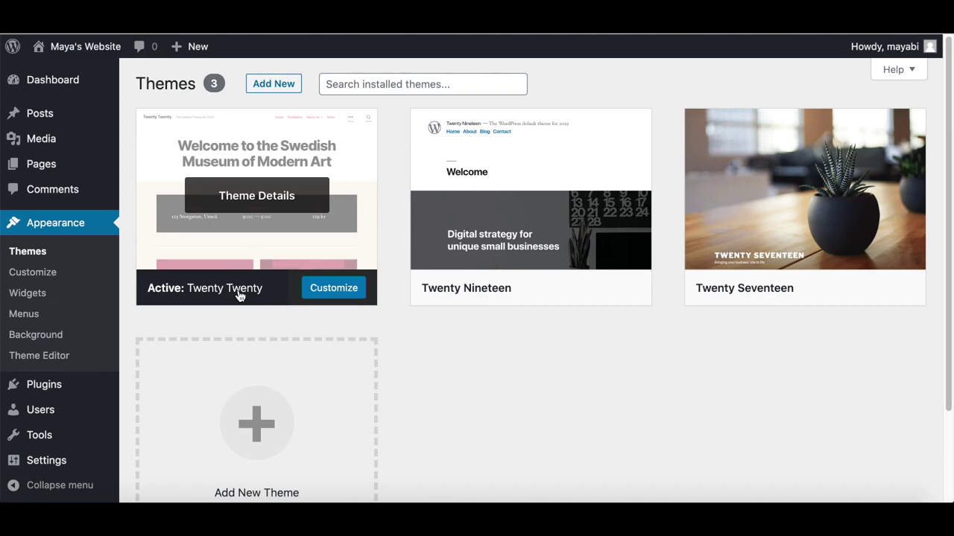
{"action": "mouse_move", "coordinate": [86, 46]}
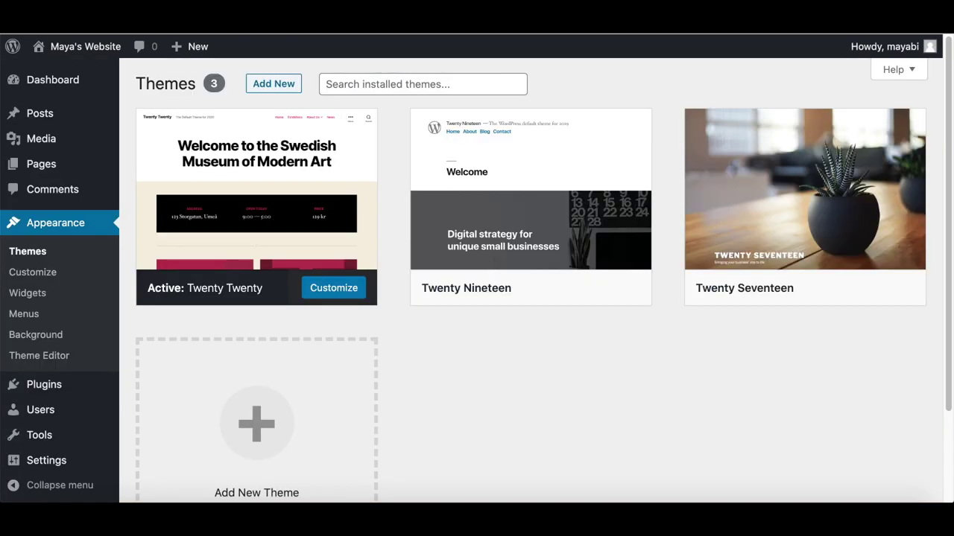
{"action": "mouse_move", "coordinate": [478, 188]}
{"action": "left_click", "coordinate": [550, 293]}
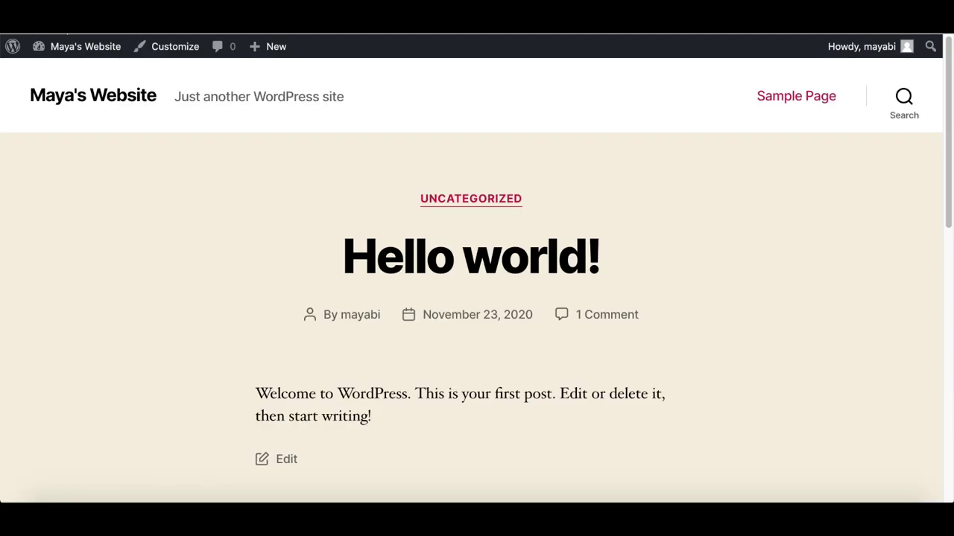
{"action": "scroll", "coordinate": [415, 274], "scroll_direction": "down", "scroll_amount": 5}
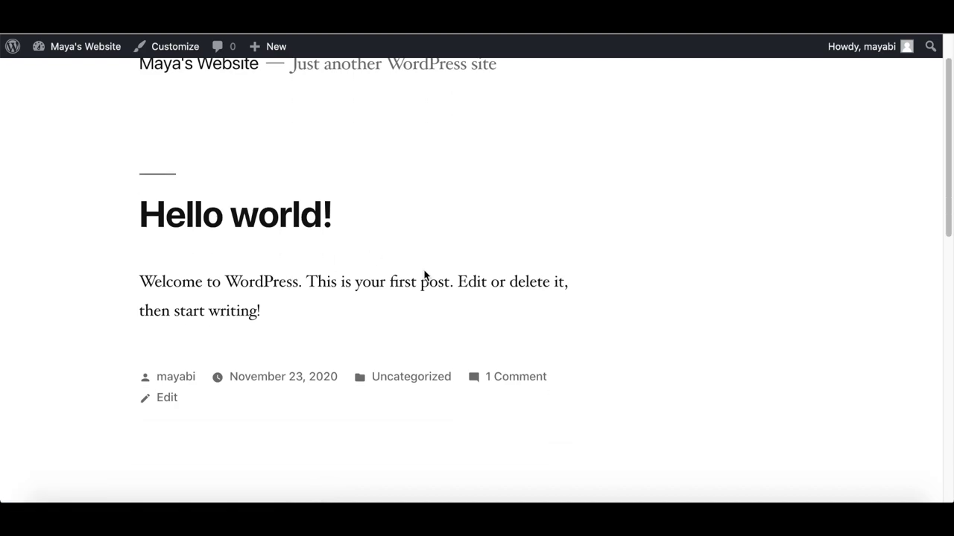
{"action": "scroll", "coordinate": [425, 276], "scroll_direction": "up", "scroll_amount": 5}
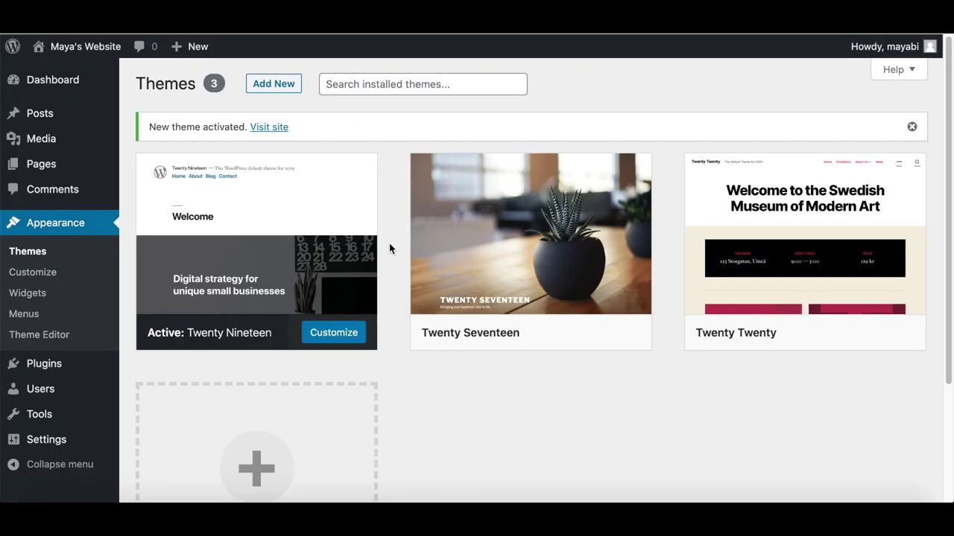
{"action": "left_click", "coordinate": [274, 83]}
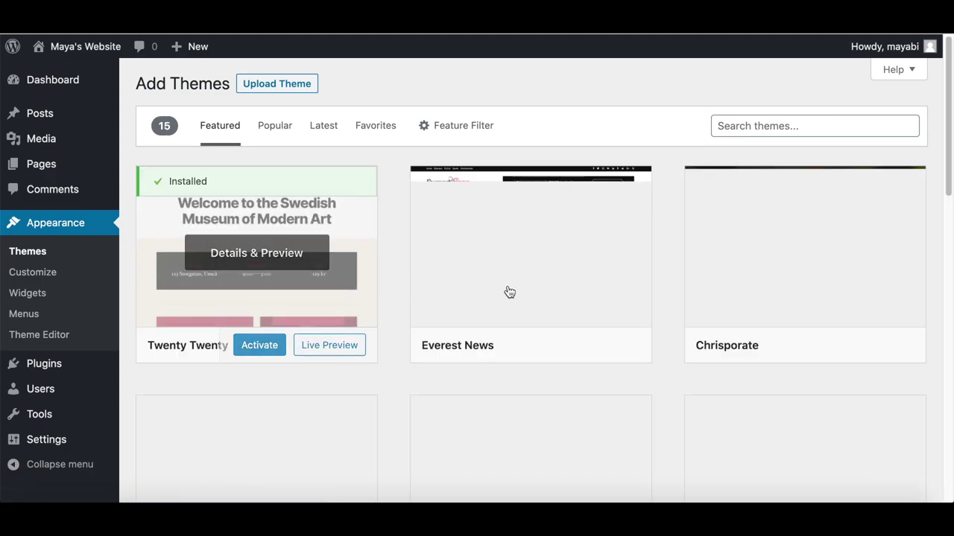
Scroll the Featured themes grid and open a live preview of Chrisporate 1.1.7.
{"action": "scroll", "coordinate": [559, 276], "scroll_direction": "down", "scroll_amount": 1}
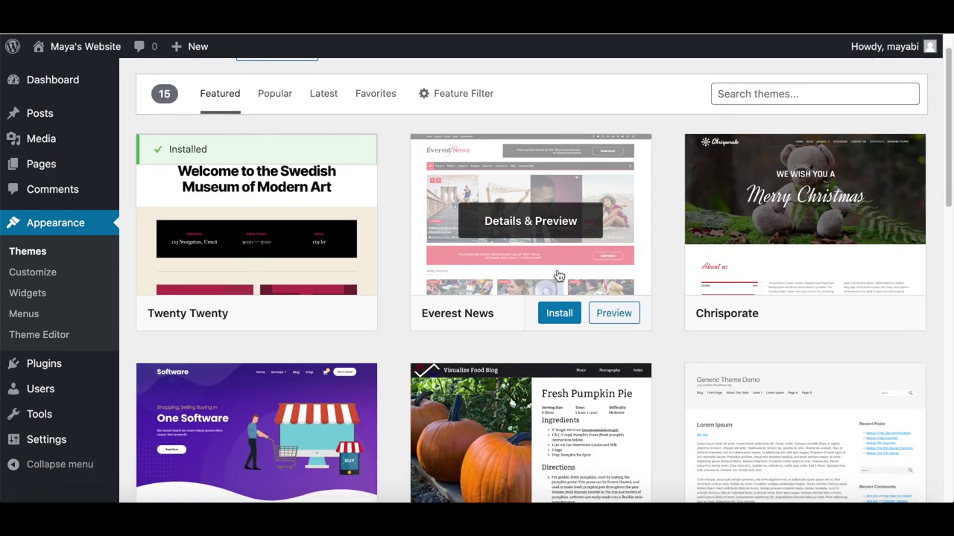
{"action": "scroll", "coordinate": [559, 276], "scroll_direction": "down", "scroll_amount": 3}
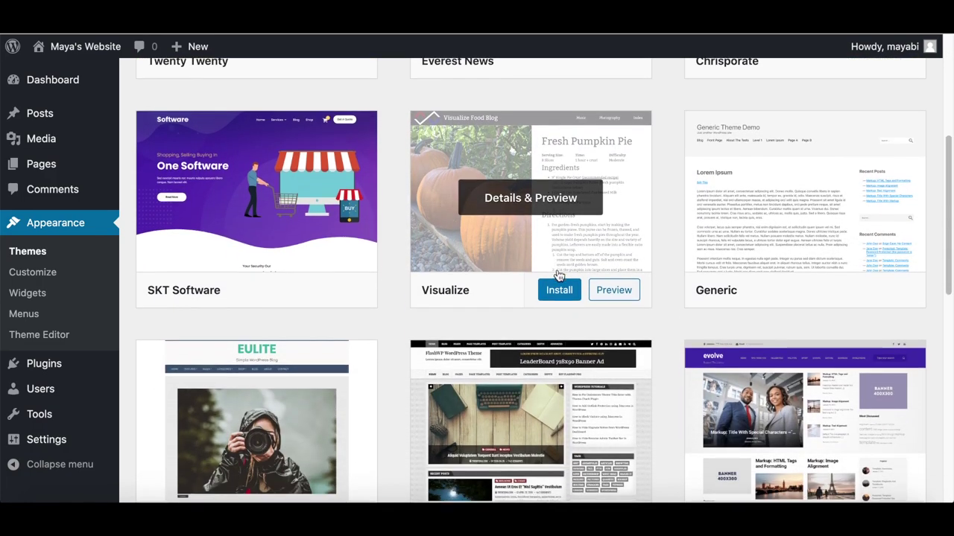
{"action": "scroll", "coordinate": [558, 275], "scroll_direction": "down", "scroll_amount": 3}
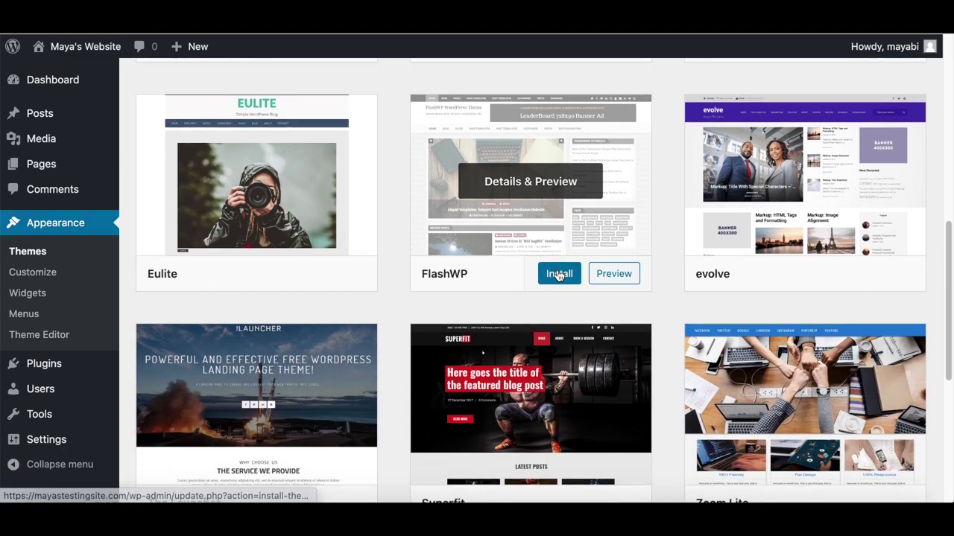
{"action": "scroll", "coordinate": [559, 275], "scroll_direction": "down", "scroll_amount": 4}
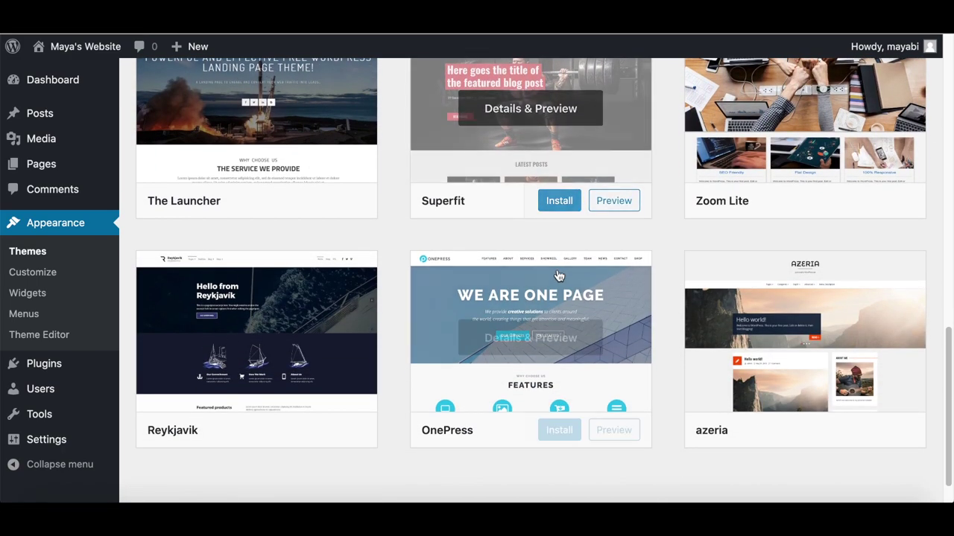
{"action": "scroll", "coordinate": [559, 275], "scroll_direction": "down", "scroll_amount": 1}
{"action": "scroll", "coordinate": [558, 275], "scroll_direction": "up", "scroll_amount": 6}
{"action": "scroll", "coordinate": [559, 276], "scroll_direction": "up", "scroll_amount": 4}
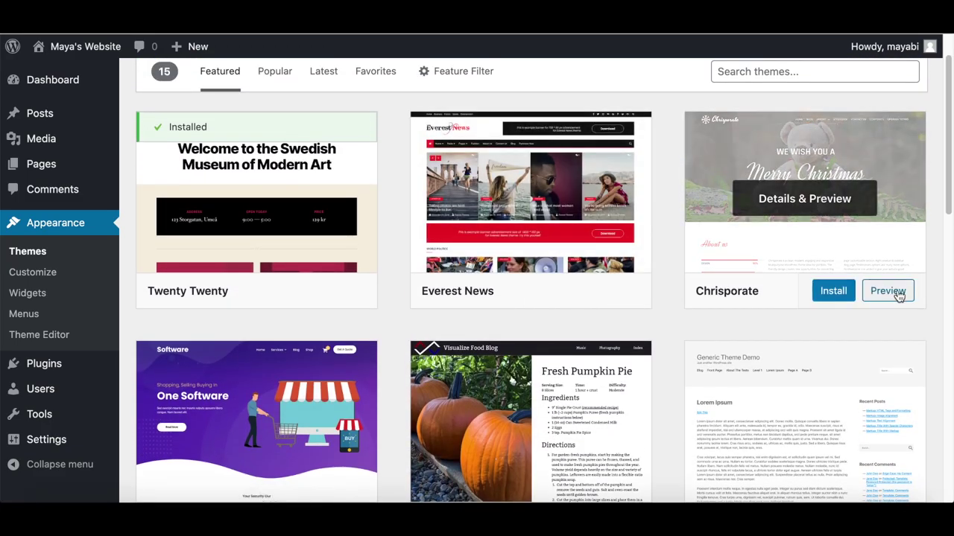
{"action": "left_click", "coordinate": [898, 293]}
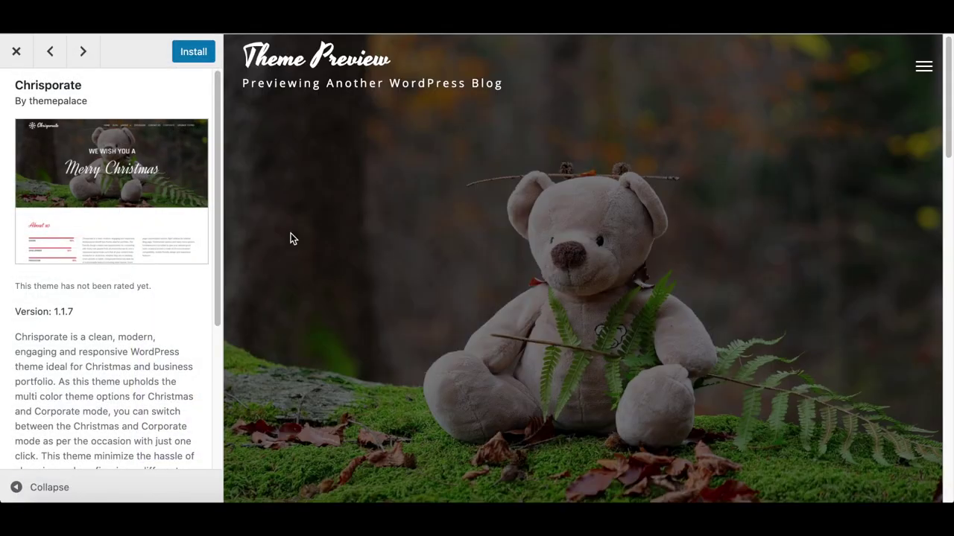
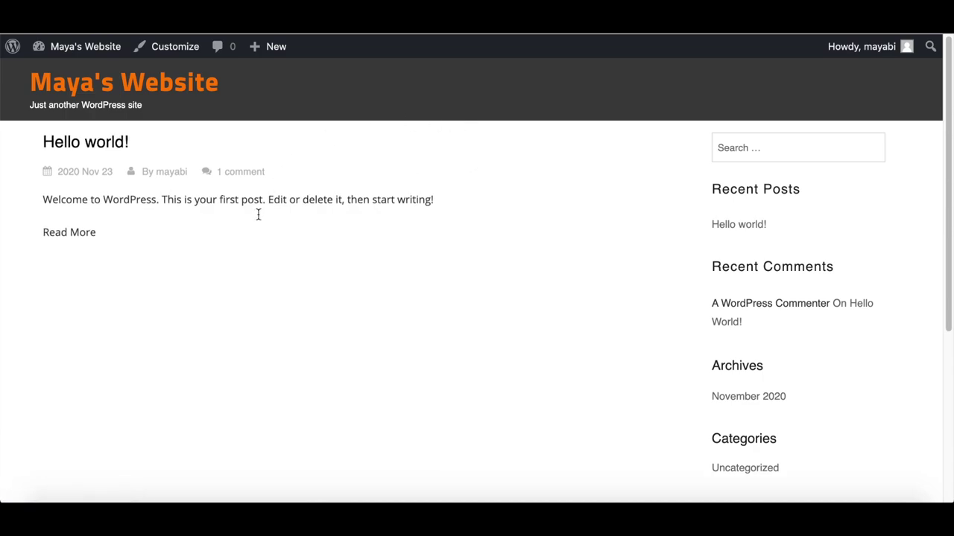
Scroll down and back up through the site's current front page.
{"action": "scroll", "coordinate": [354, 244], "scroll_direction": "down", "scroll_amount": 1}
{"action": "scroll", "coordinate": [354, 243], "scroll_direction": "down", "scroll_amount": 3}
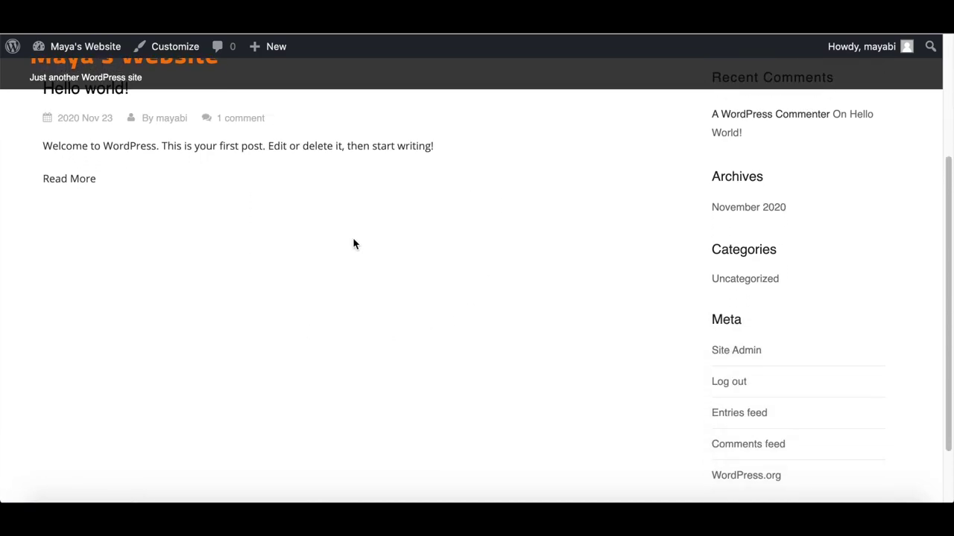
{"action": "scroll", "coordinate": [353, 243], "scroll_direction": "up", "scroll_amount": 5}
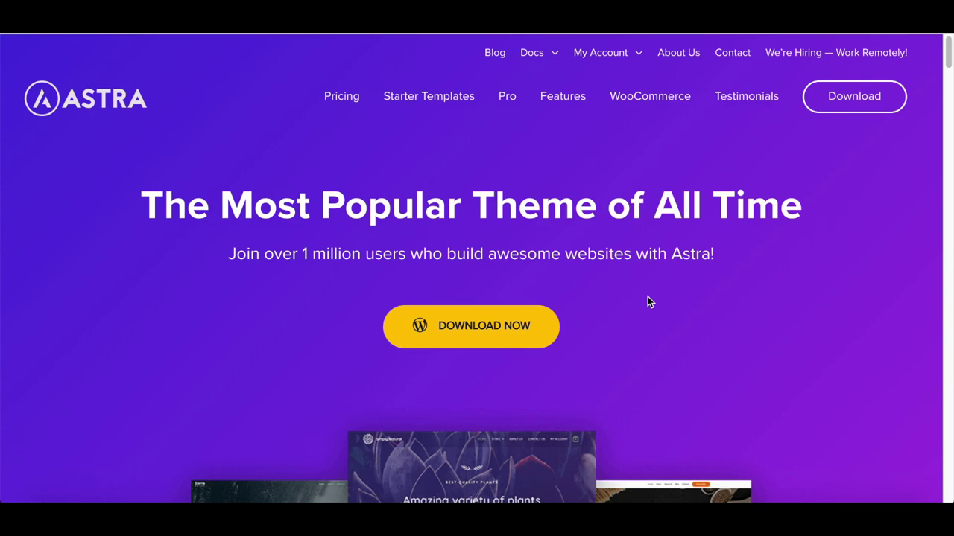
Request the Astra theme download on the Astra site, then dismiss the sign-up form.
{"action": "scroll", "coordinate": [516, 177], "scroll_direction": "down", "scroll_amount": 1}
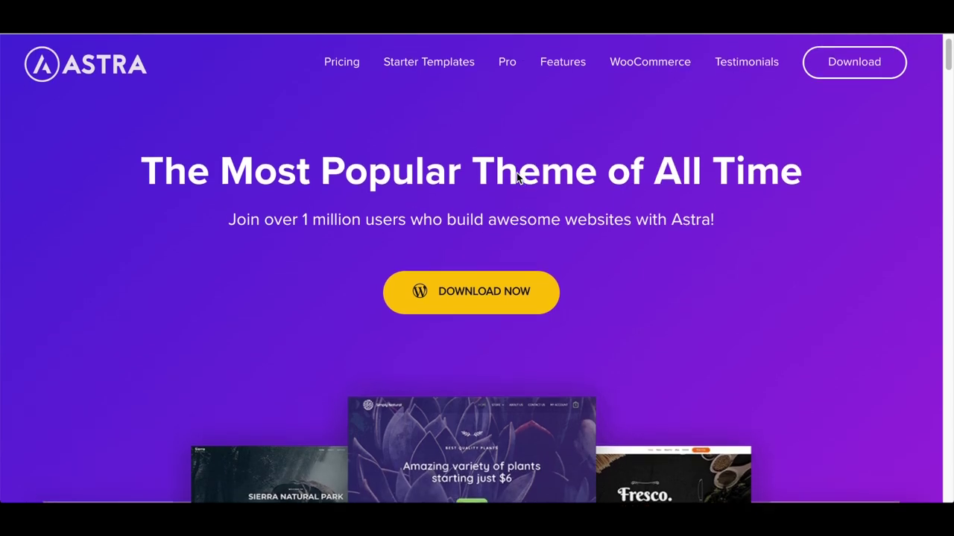
{"action": "scroll", "coordinate": [517, 173], "scroll_direction": "up", "scroll_amount": 1}
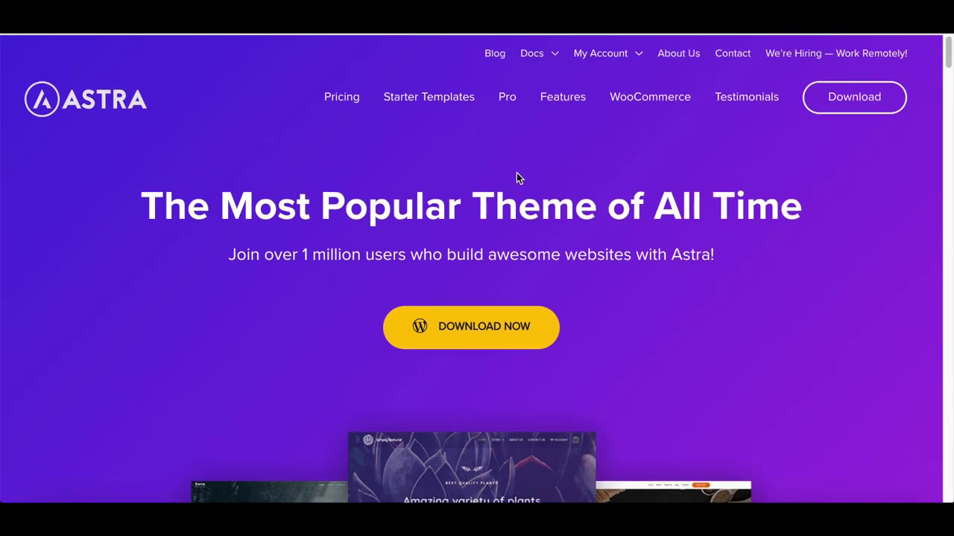
{"action": "left_click", "coordinate": [480, 337]}
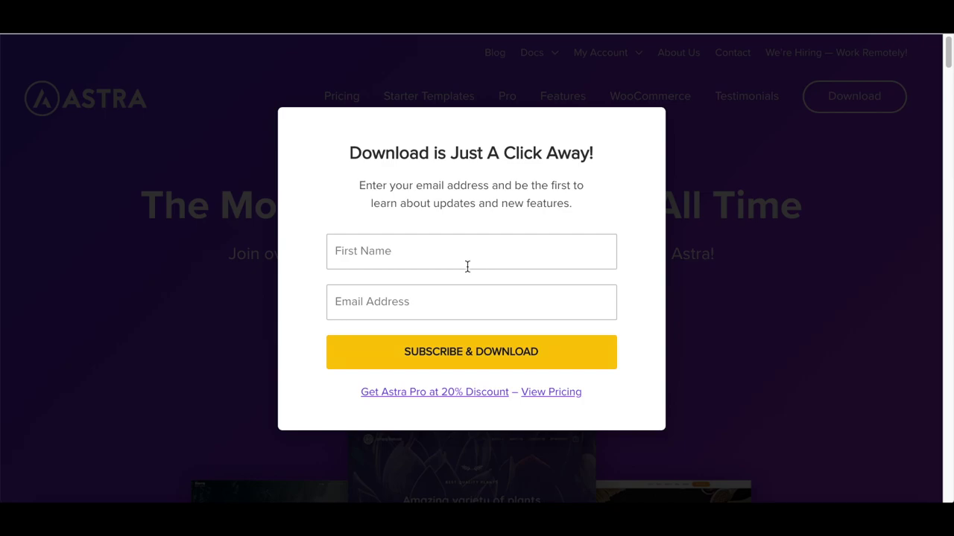
{"action": "left_click", "coordinate": [721, 186]}
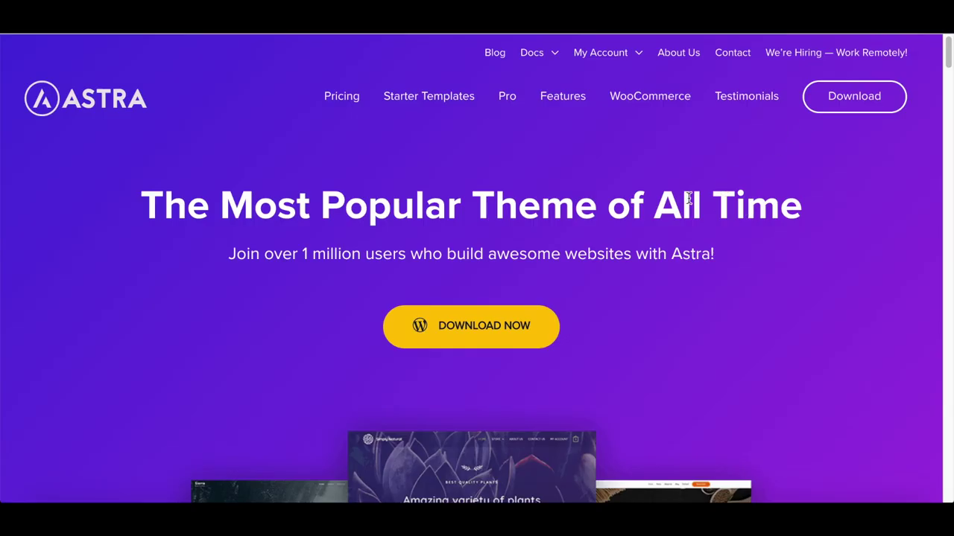
Scroll through the Astra Pro features page.
{"action": "left_click", "coordinate": [508, 103]}
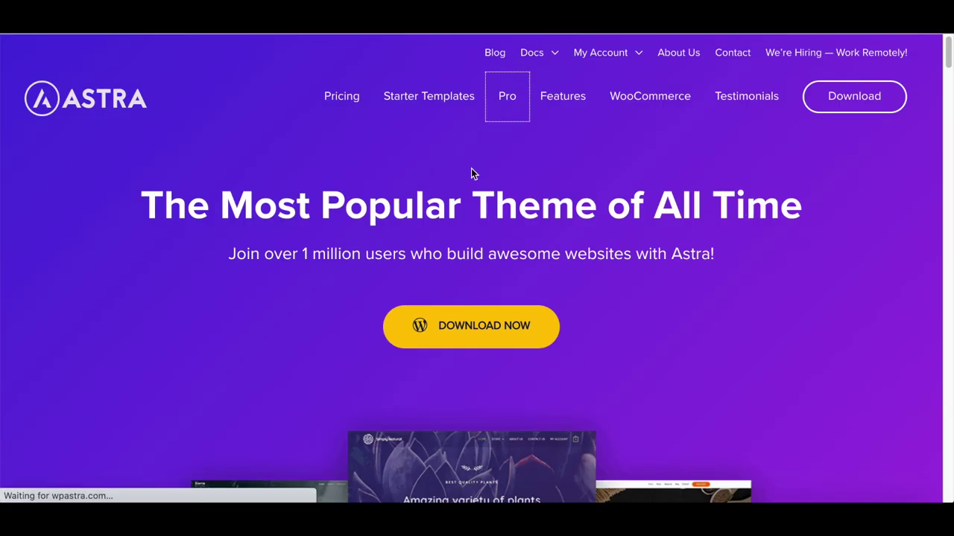
{"action": "scroll", "coordinate": [471, 170], "scroll_direction": "down", "scroll_amount": 6}
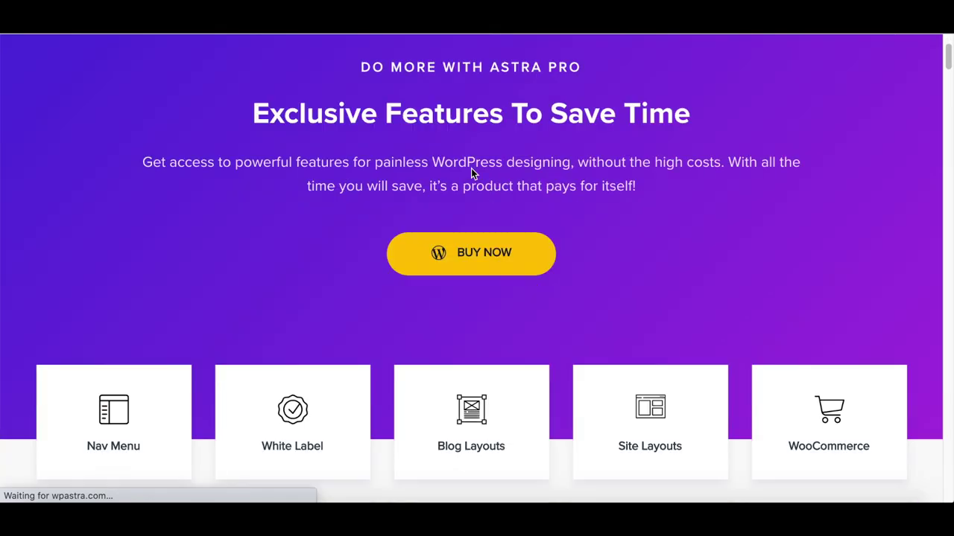
{"action": "scroll", "coordinate": [471, 174], "scroll_direction": "down", "scroll_amount": 5}
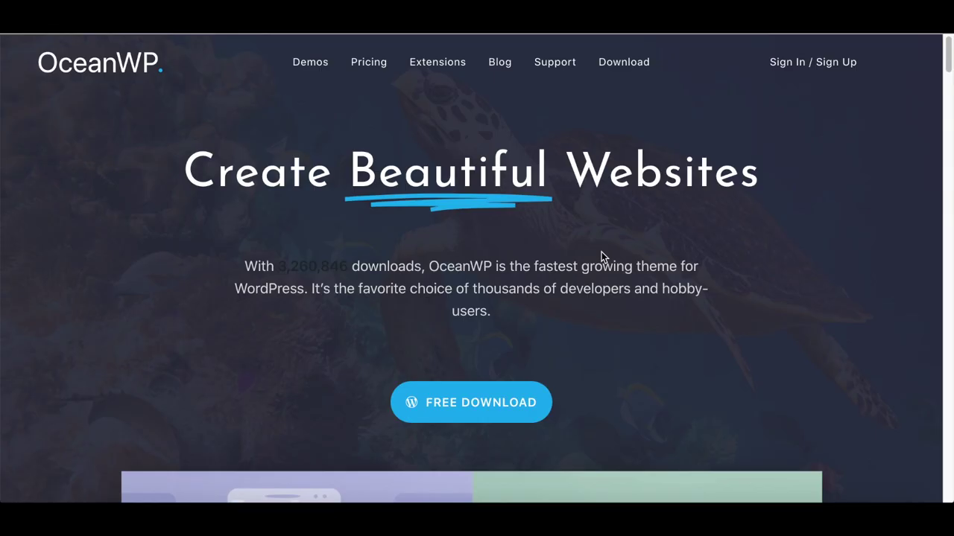
{"action": "scroll", "coordinate": [602, 252], "scroll_direction": "down", "scroll_amount": 1}
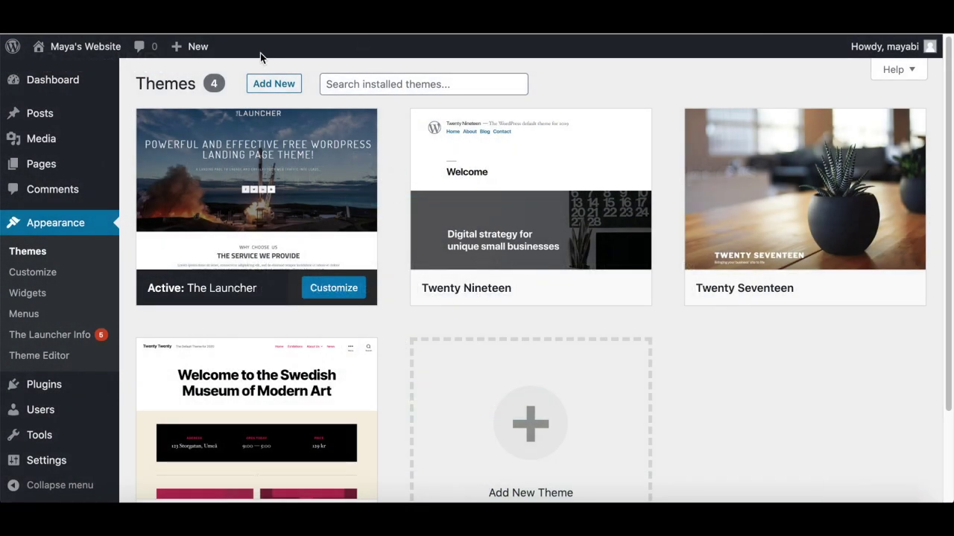
Search Add Themes for 'oceanwp', then bring up the Upload Theme area.
{"action": "left_click", "coordinate": [270, 84]}
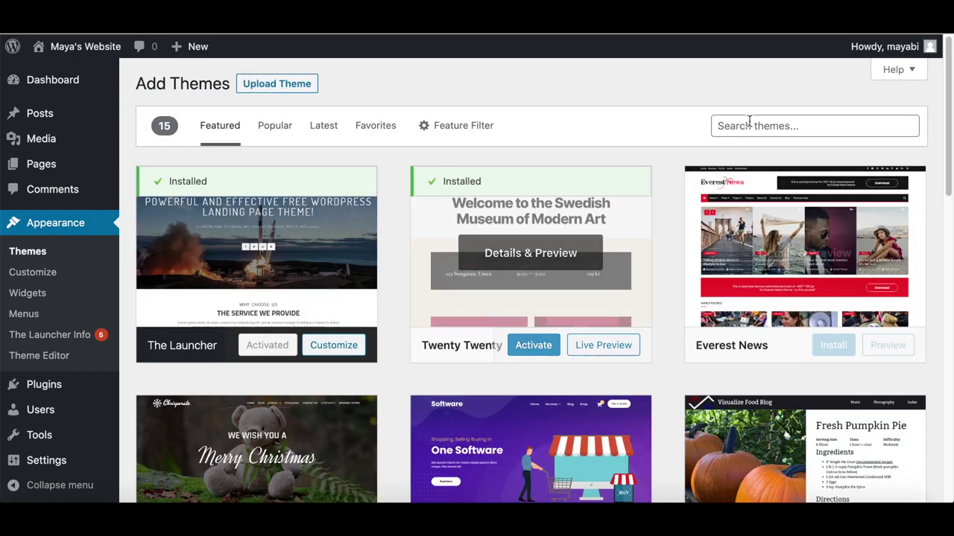
{"action": "left_click", "coordinate": [755, 125]}
{"action": "type", "text": "oceanwp"}
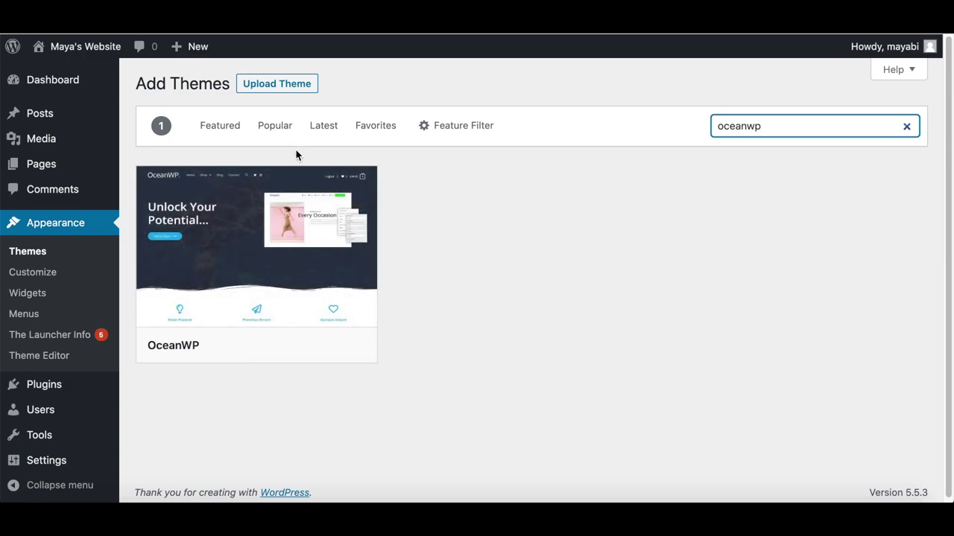
{"action": "left_click", "coordinate": [291, 90]}
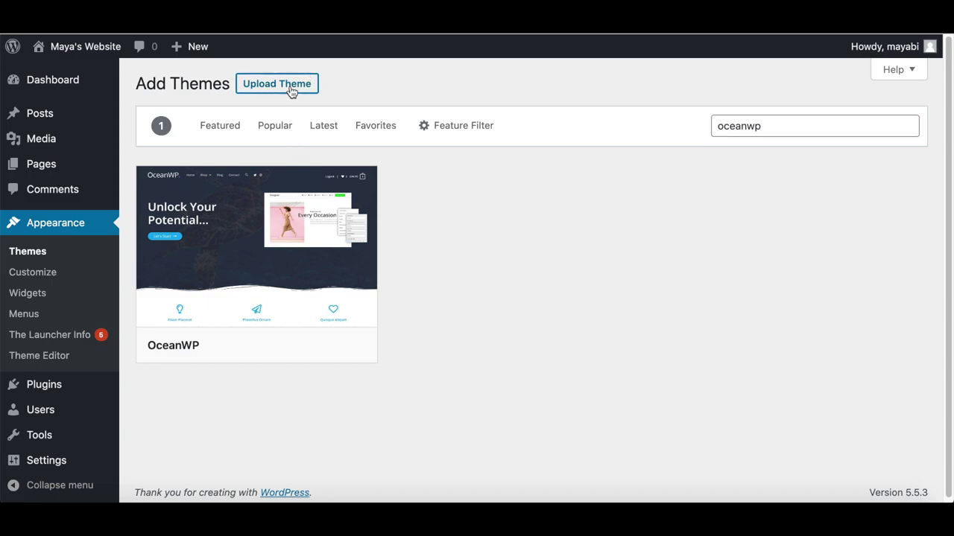
Upload astra.zip, install it, and activate Astra as the site's theme.
{"action": "left_click", "coordinate": [416, 218]}
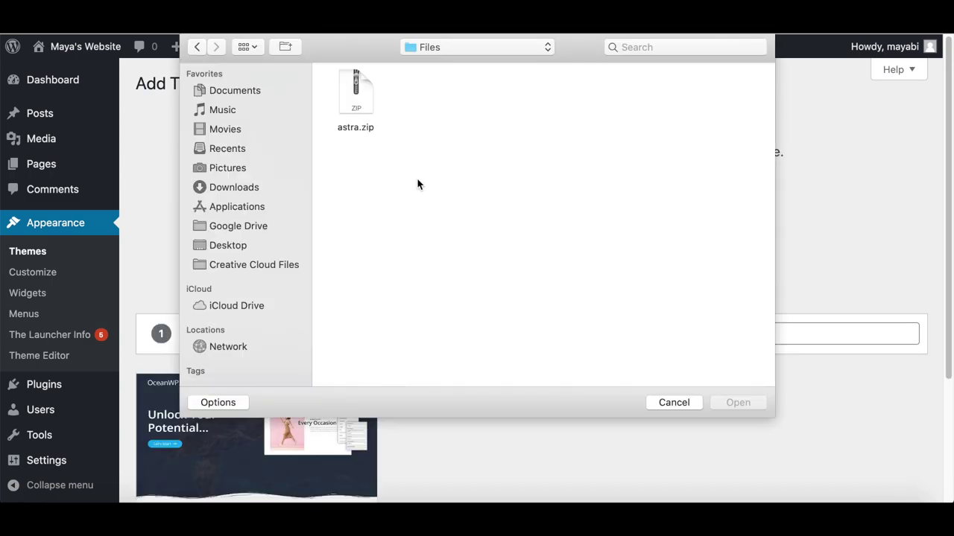
{"action": "left_click", "coordinate": [360, 107]}
{"action": "double_click", "coordinate": [361, 107]}
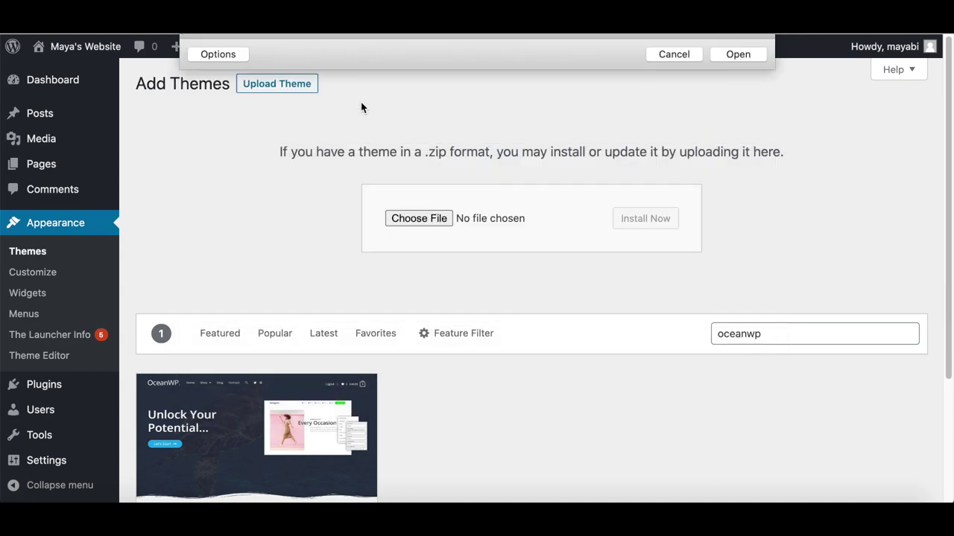
{"action": "left_click", "coordinate": [641, 219]}
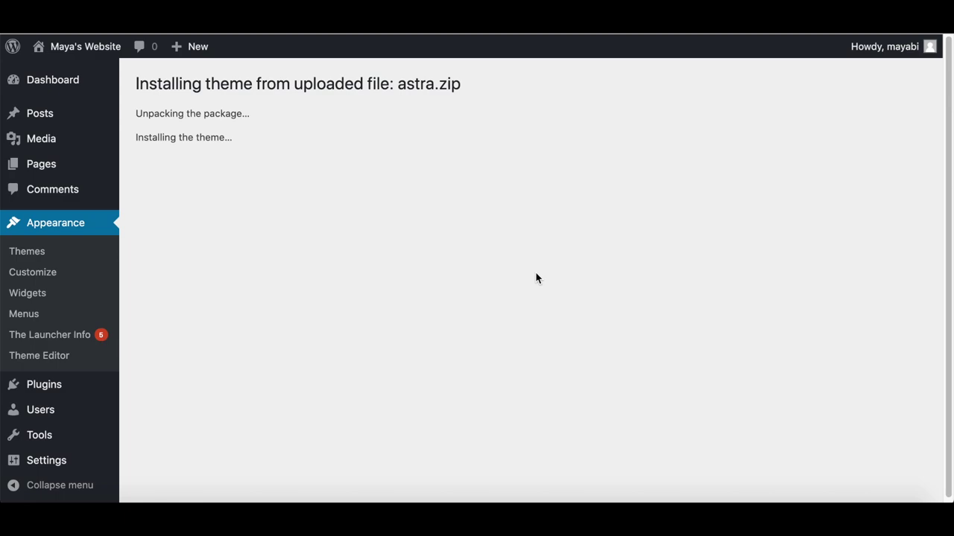
{"action": "left_click", "coordinate": [213, 189]}
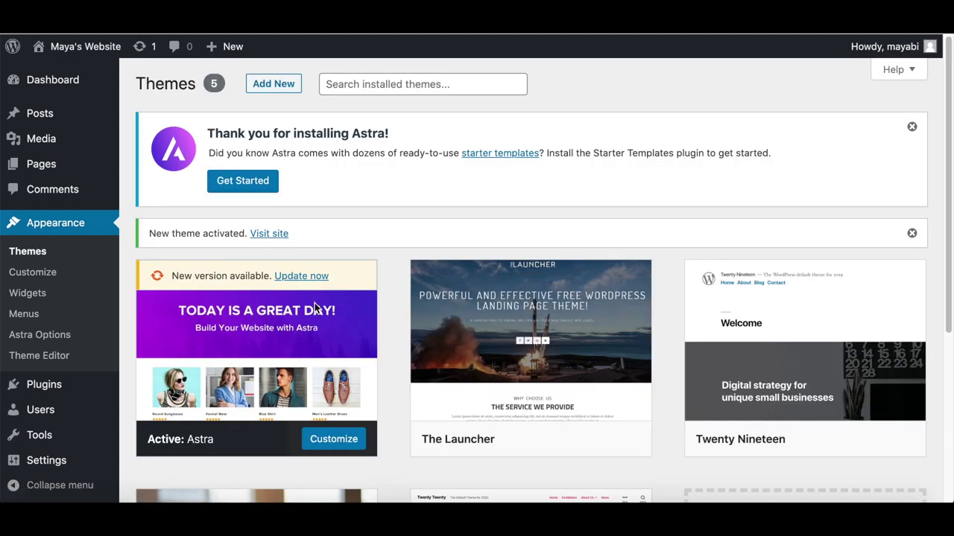
Launch the Customizer from the admin bar and scroll through Astra's settings sections.
{"action": "mouse_move", "coordinate": [95, 46]}
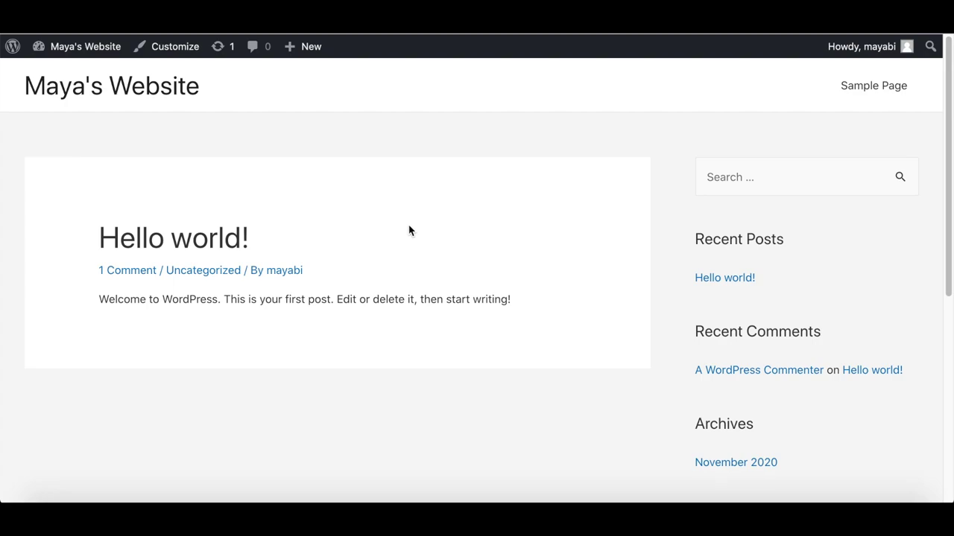
{"action": "left_click", "coordinate": [172, 48]}
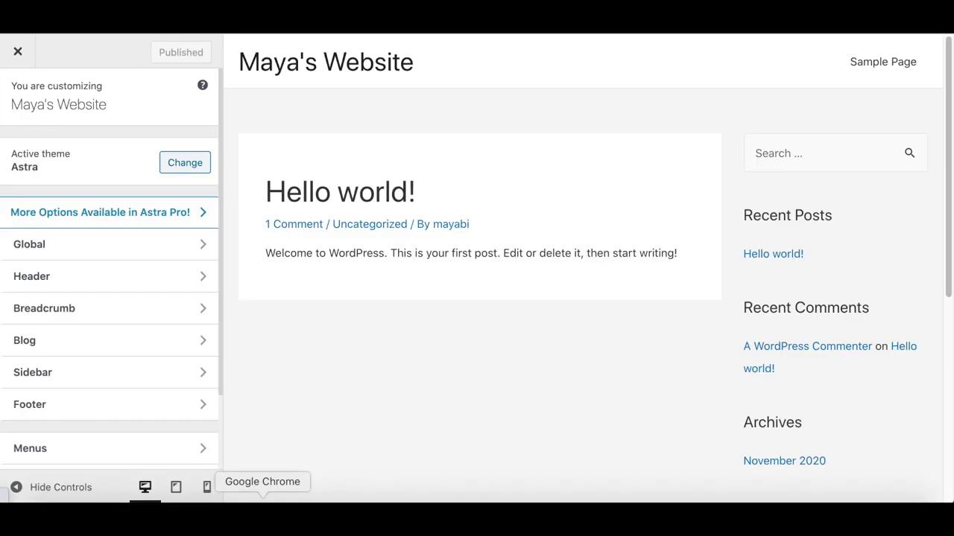
{"action": "scroll", "coordinate": [151, 377], "scroll_direction": "down", "scroll_amount": 3}
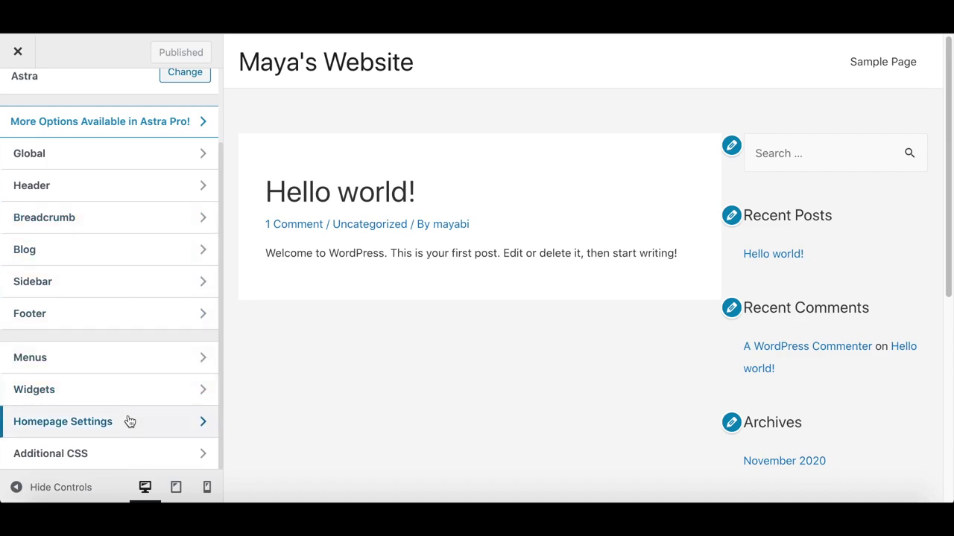
{"action": "scroll", "coordinate": [132, 349], "scroll_direction": "up", "scroll_amount": 2}
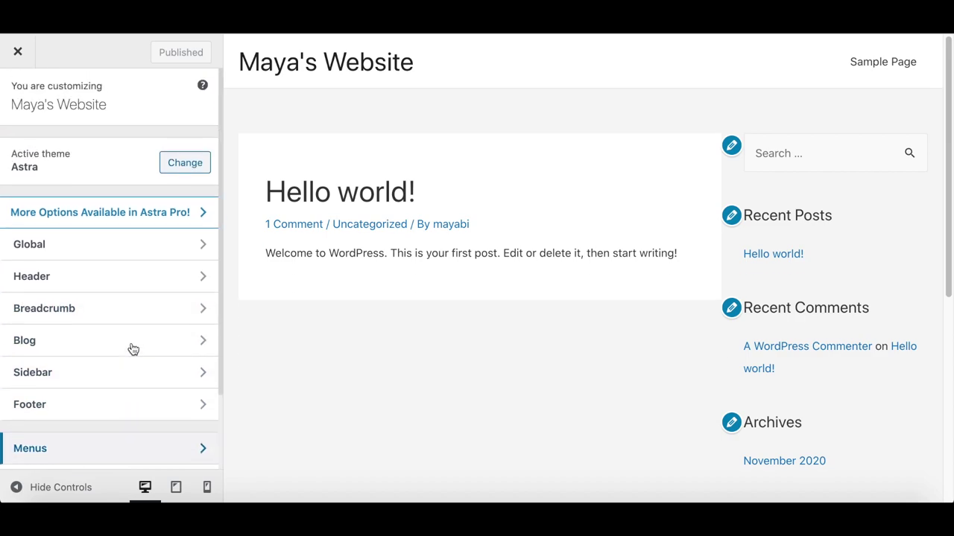
Browse the Base Typography body font list under Global > Typography without changing the font.
{"action": "left_click", "coordinate": [105, 249]}
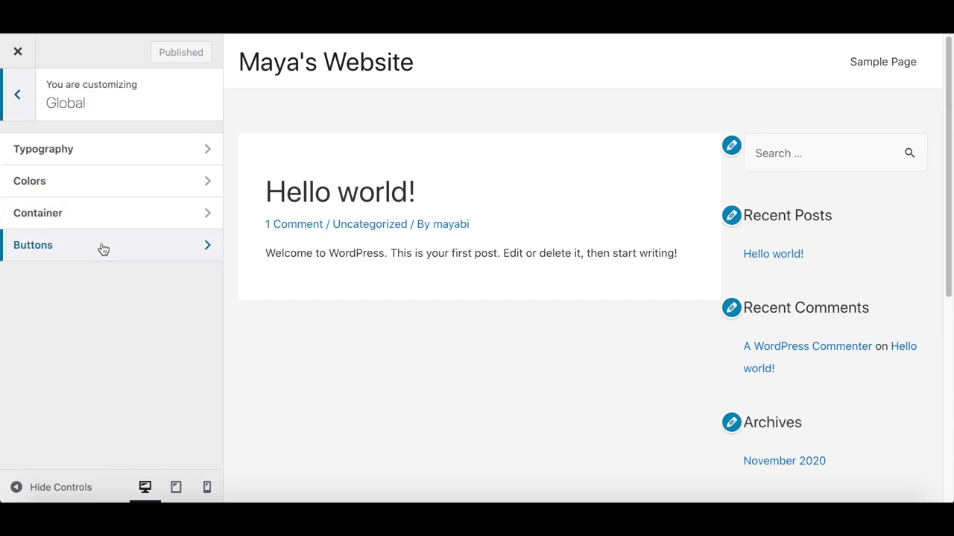
{"action": "left_click", "coordinate": [91, 149]}
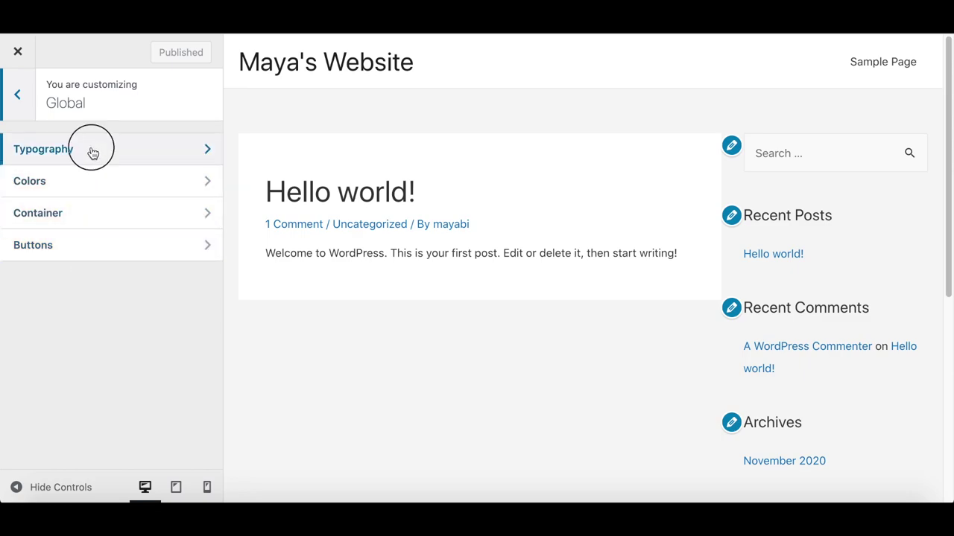
{"action": "left_click", "coordinate": [75, 150]}
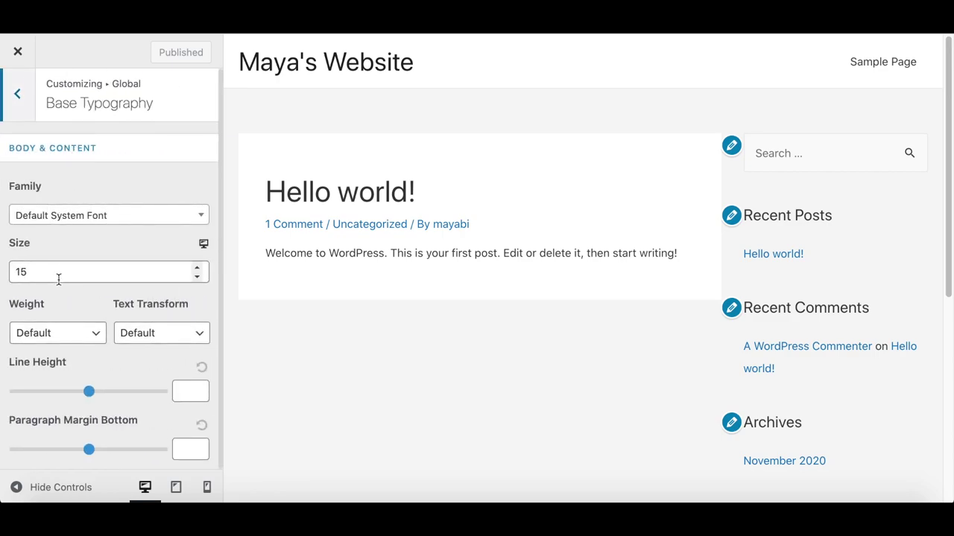
{"action": "left_click", "coordinate": [80, 219]}
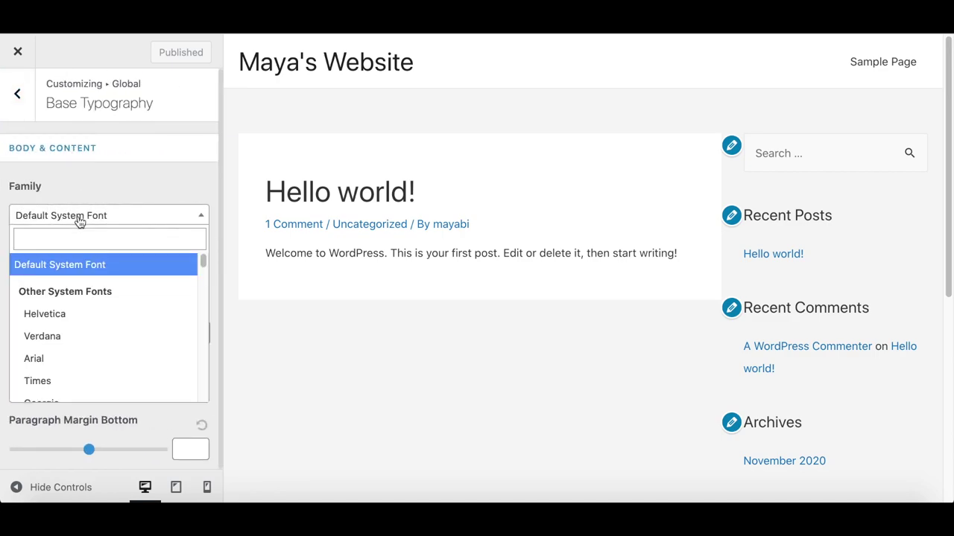
{"action": "scroll", "coordinate": [72, 318], "scroll_direction": "down", "scroll_amount": 7}
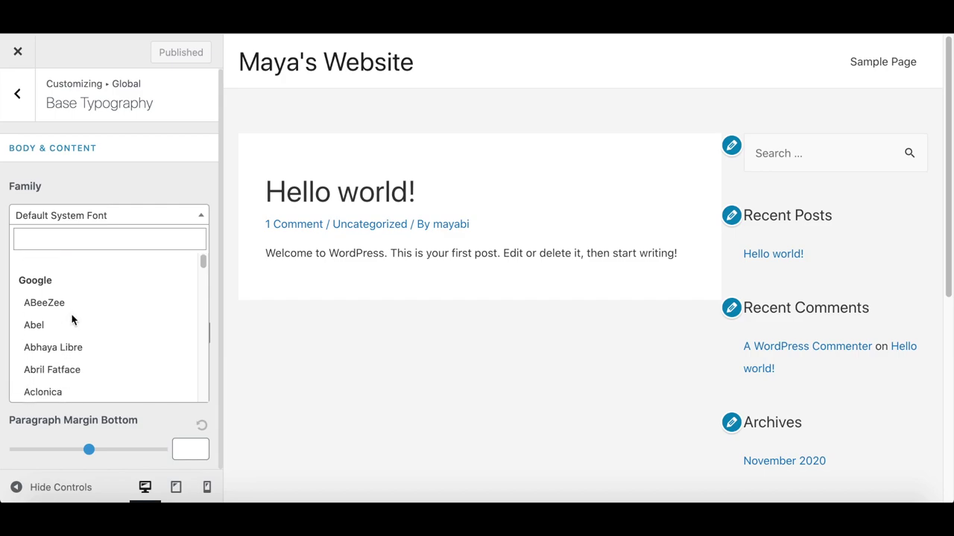
{"action": "scroll", "coordinate": [67, 366], "scroll_direction": "down", "scroll_amount": 3}
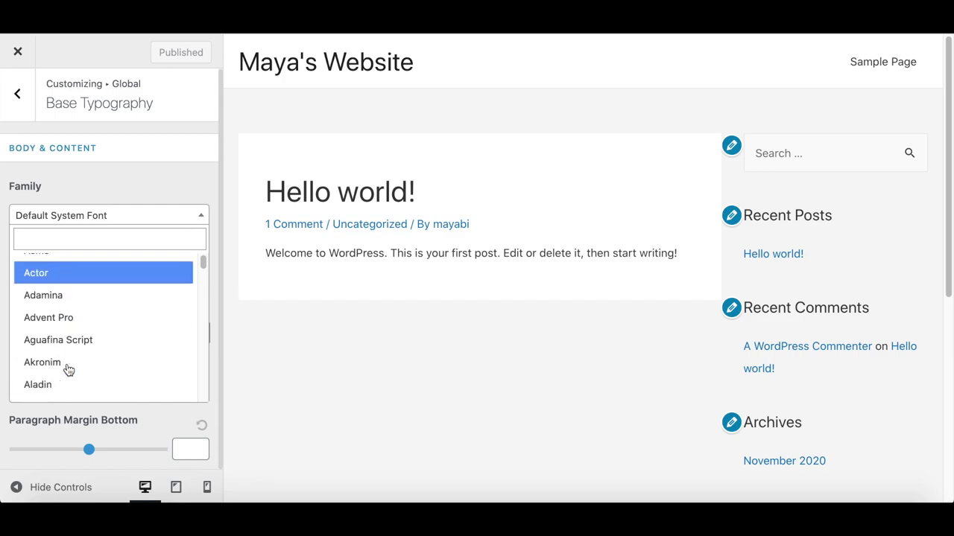
{"action": "scroll", "coordinate": [93, 320], "scroll_direction": "down", "scroll_amount": 1}
{"action": "left_click", "coordinate": [140, 187]}
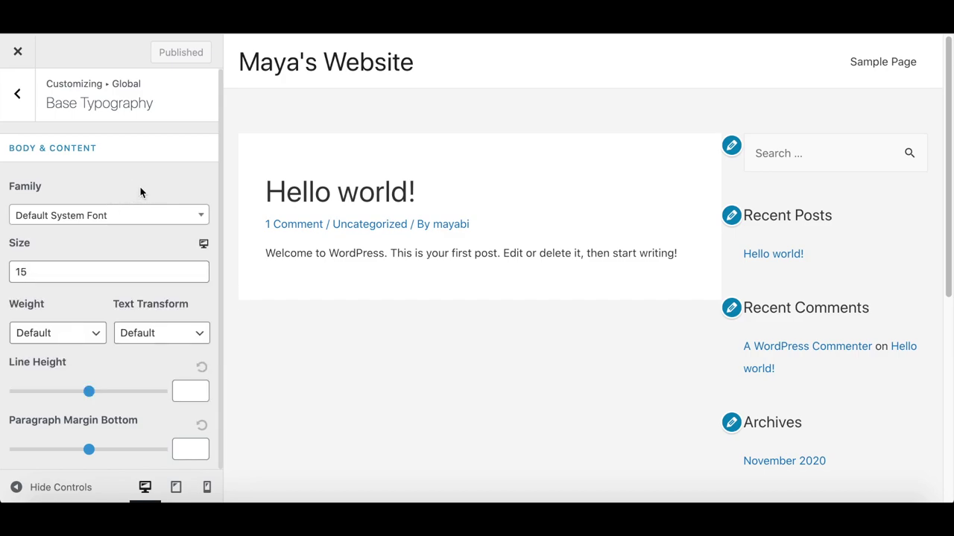
{"action": "left_click", "coordinate": [22, 115]}
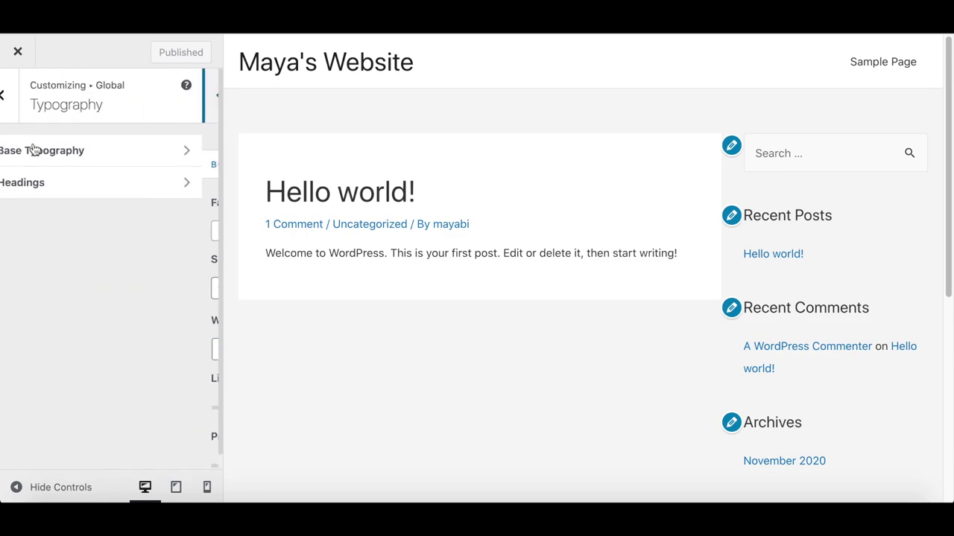
Review the H1–H6 heading sizes, revisit Base Typography, and return to the Typography list.
{"action": "left_click", "coordinate": [62, 182]}
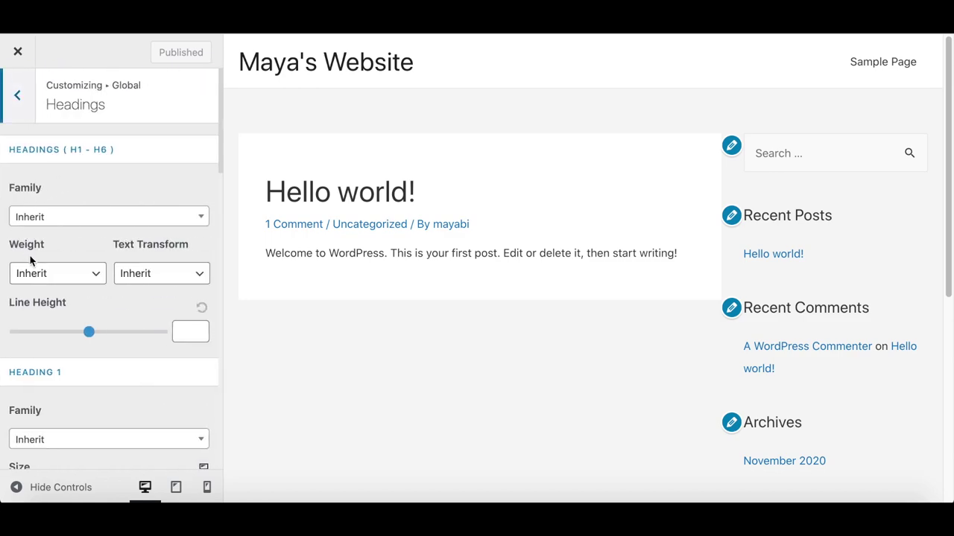
{"action": "scroll", "coordinate": [46, 277], "scroll_direction": "down", "scroll_amount": 1}
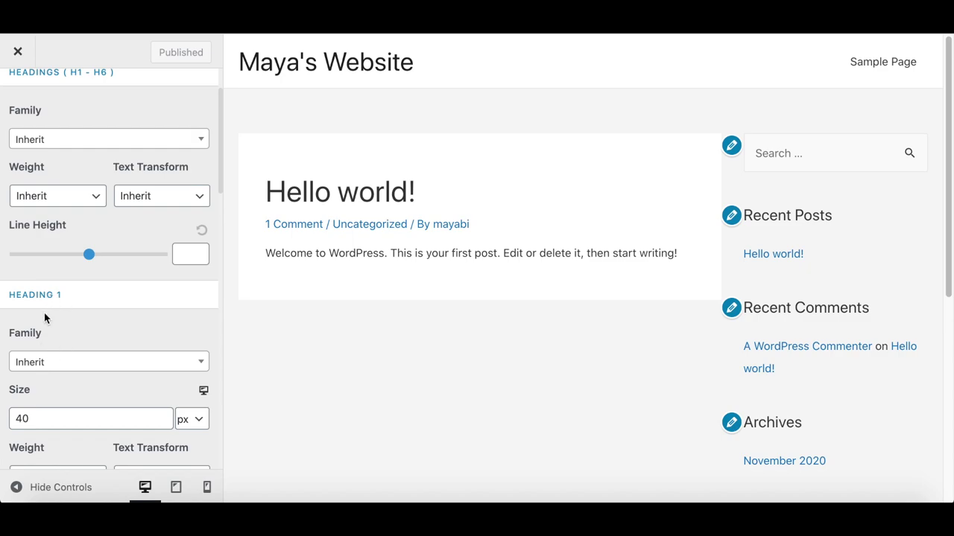
{"action": "scroll", "coordinate": [45, 317], "scroll_direction": "down", "scroll_amount": 3}
{"action": "scroll", "coordinate": [44, 318], "scroll_direction": "down", "scroll_amount": 9}
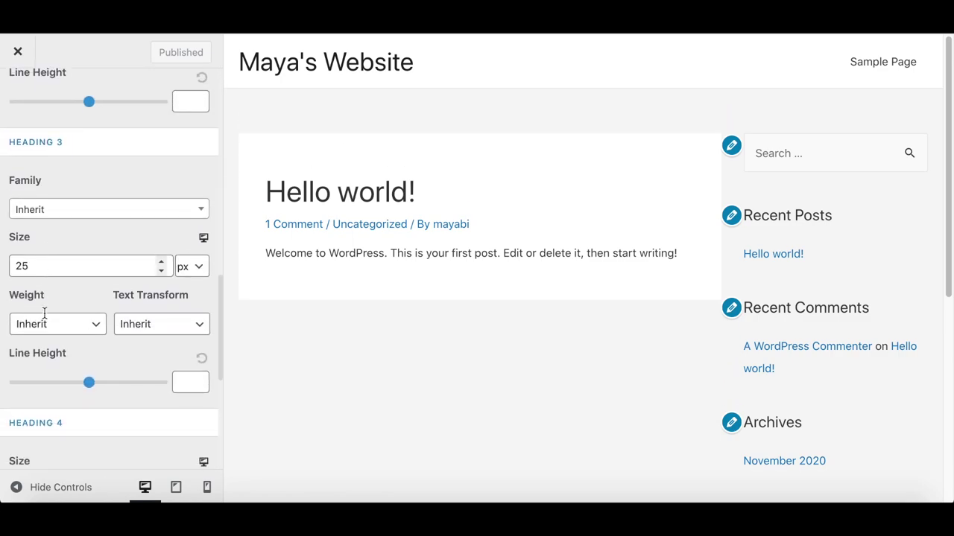
{"action": "scroll", "coordinate": [124, 313], "scroll_direction": "down", "scroll_amount": 1}
{"action": "scroll", "coordinate": [124, 313], "scroll_direction": "up", "scroll_amount": 6}
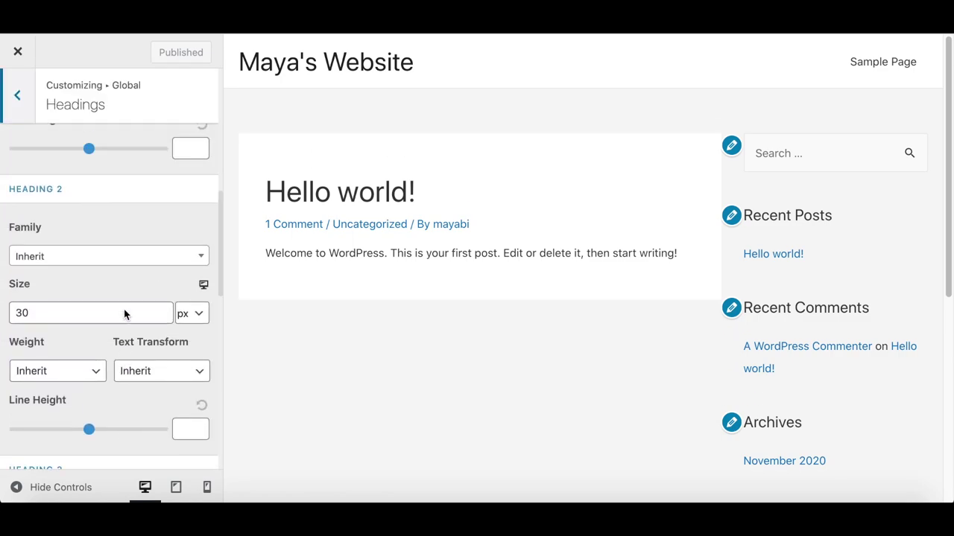
{"action": "scroll", "coordinate": [124, 313], "scroll_direction": "up", "scroll_amount": 5}
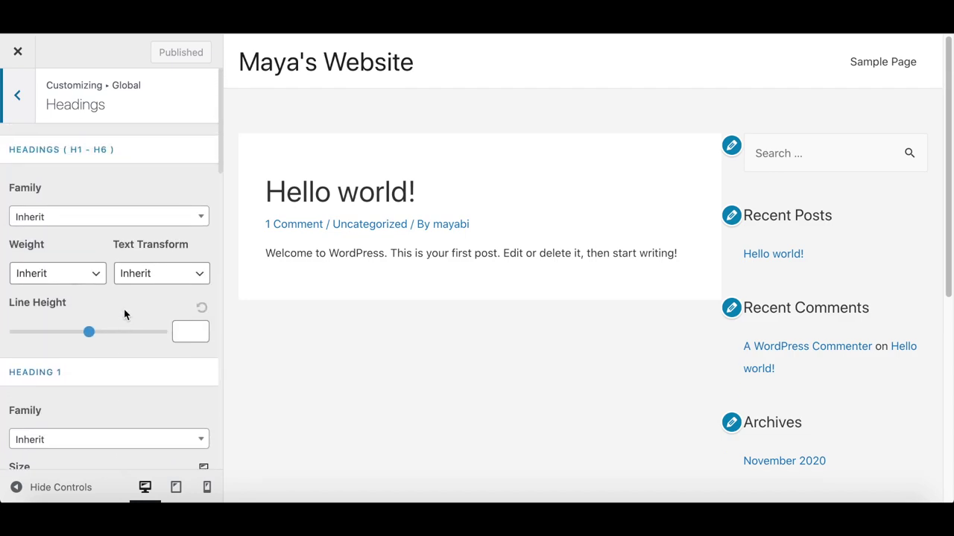
{"action": "left_click", "coordinate": [23, 107]}
{"action": "left_click", "coordinate": [64, 152]}
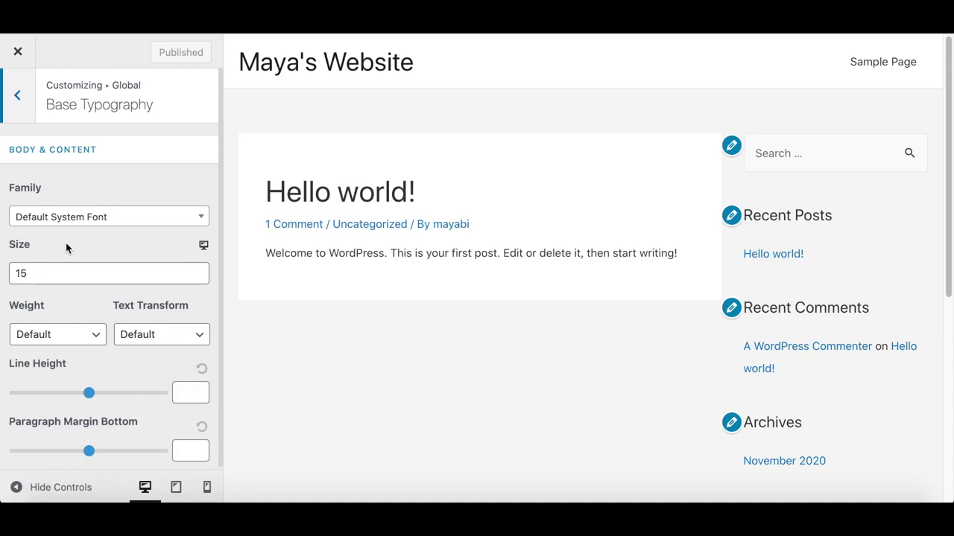
{"action": "left_click", "coordinate": [22, 115]}
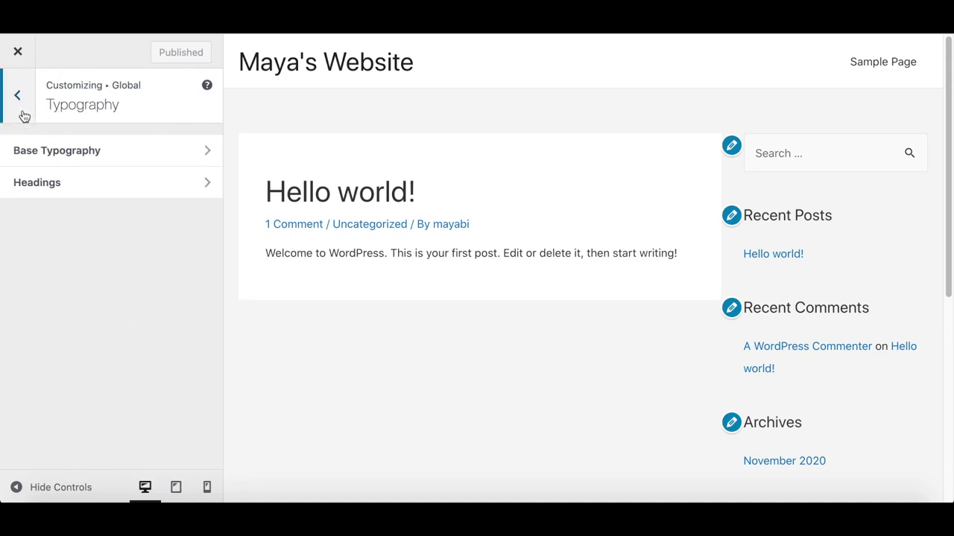
Look at the Base Colors settings under Colors, then return to Global.
{"action": "left_click", "coordinate": [21, 115]}
{"action": "left_click", "coordinate": [57, 185]}
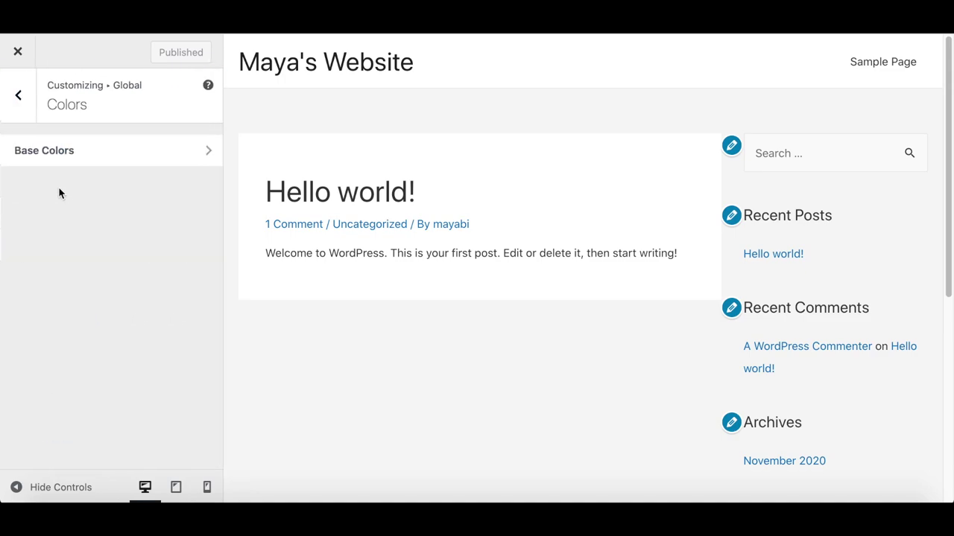
{"action": "left_click", "coordinate": [75, 150]}
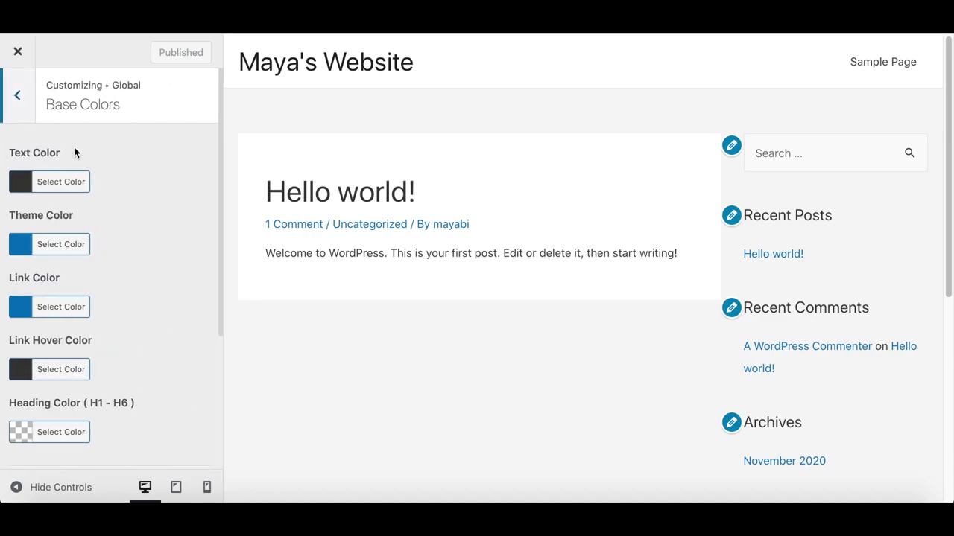
{"action": "left_click", "coordinate": [22, 95]}
{"action": "left_click", "coordinate": [22, 95]}
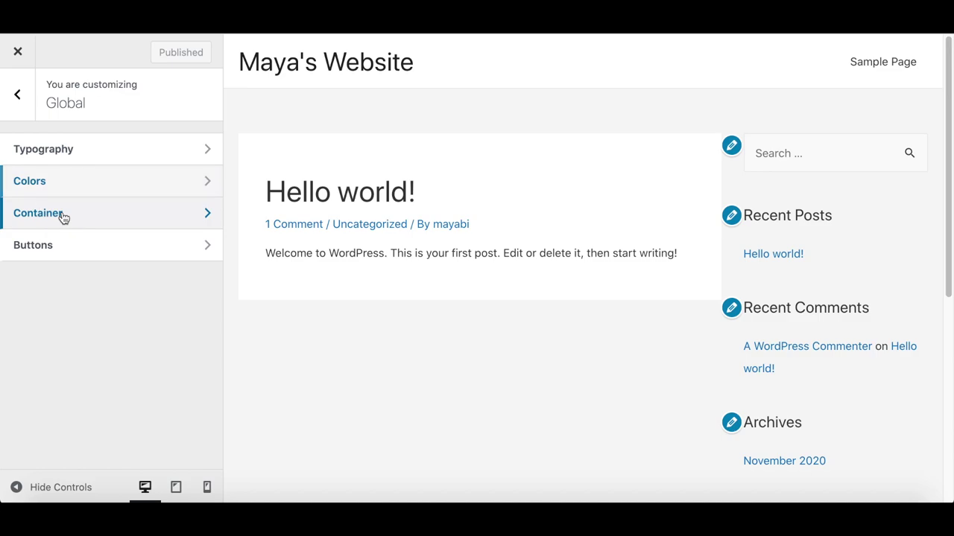
Review the Container settings and preview the full site with controls hidden.
{"action": "left_click", "coordinate": [61, 214]}
{"action": "scroll", "coordinate": [131, 216], "scroll_direction": "down", "scroll_amount": 1}
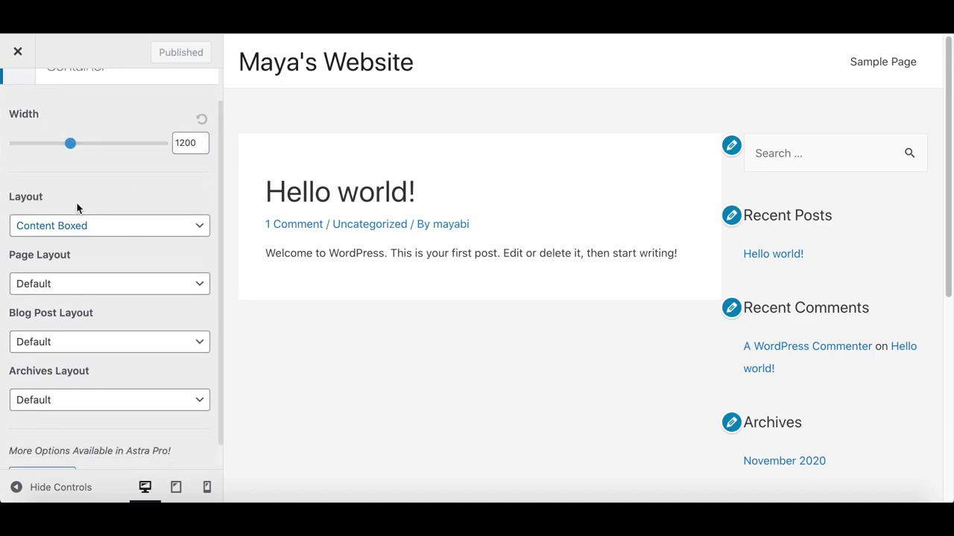
{"action": "scroll", "coordinate": [77, 208], "scroll_direction": "down", "scroll_amount": 1}
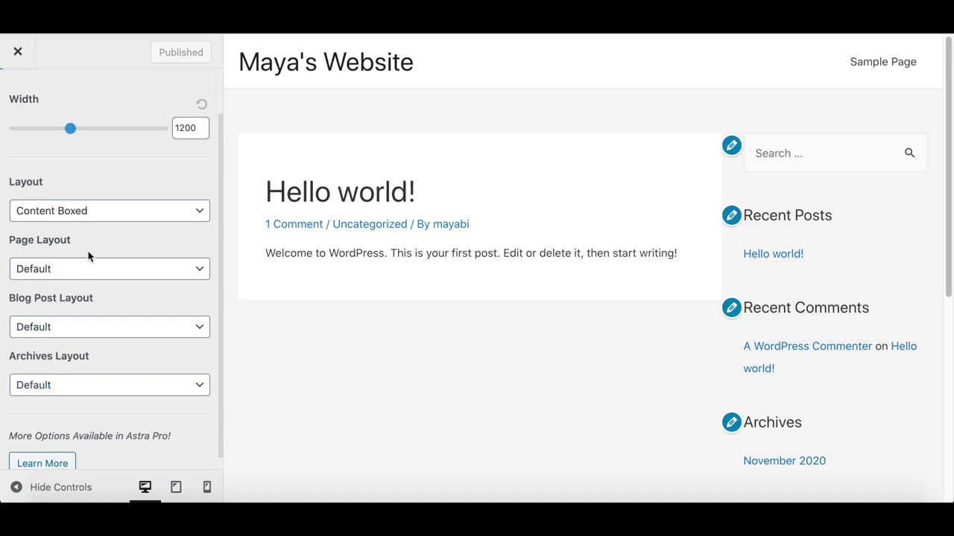
{"action": "scroll", "coordinate": [88, 255], "scroll_direction": "up", "scroll_amount": 1}
{"action": "scroll", "coordinate": [88, 256], "scroll_direction": "down", "scroll_amount": 1}
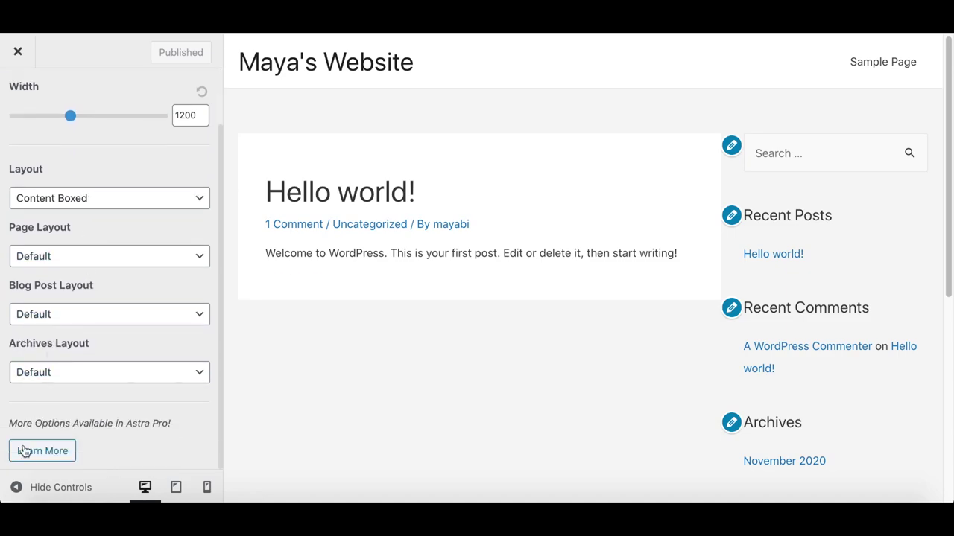
{"action": "left_click", "coordinate": [16, 488]}
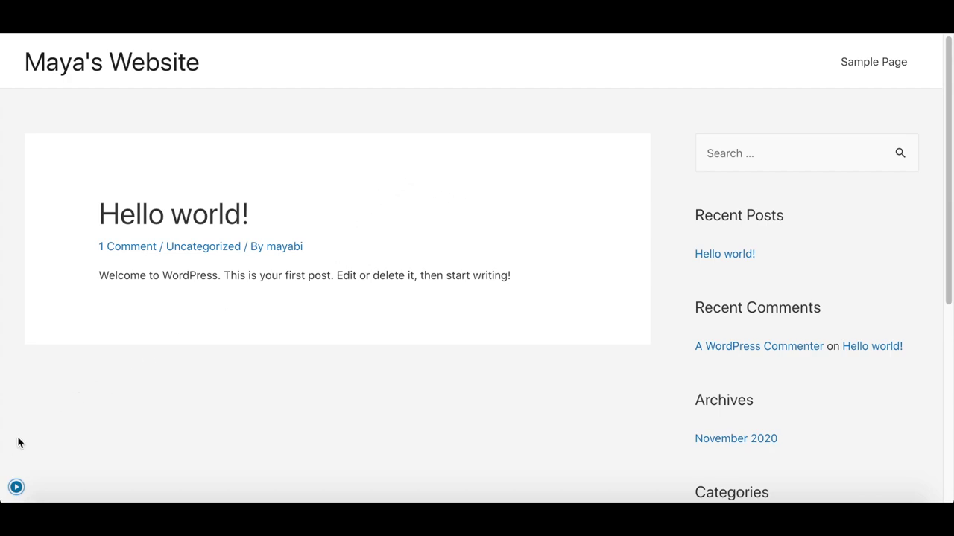
{"action": "left_click", "coordinate": [17, 487]}
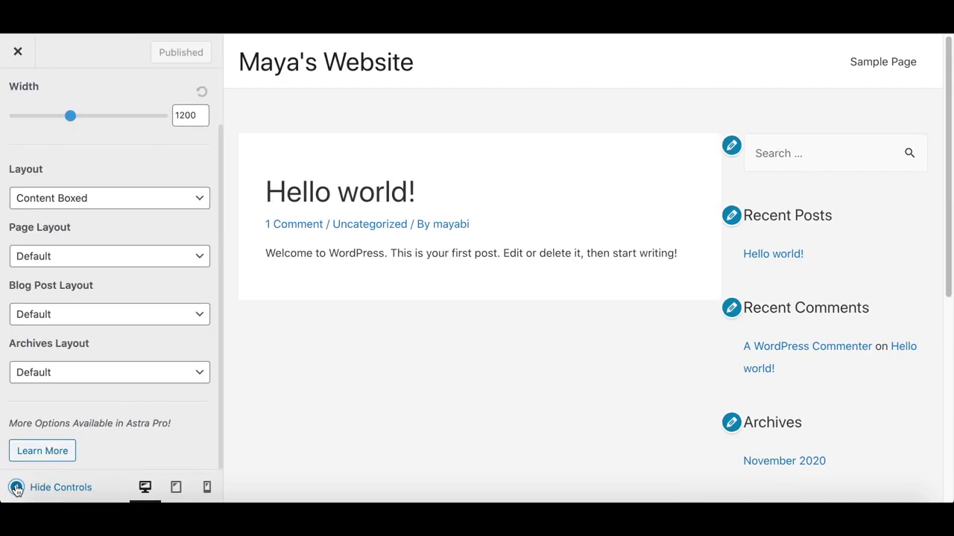
{"action": "scroll", "coordinate": [146, 199], "scroll_direction": "up", "scroll_amount": 1}
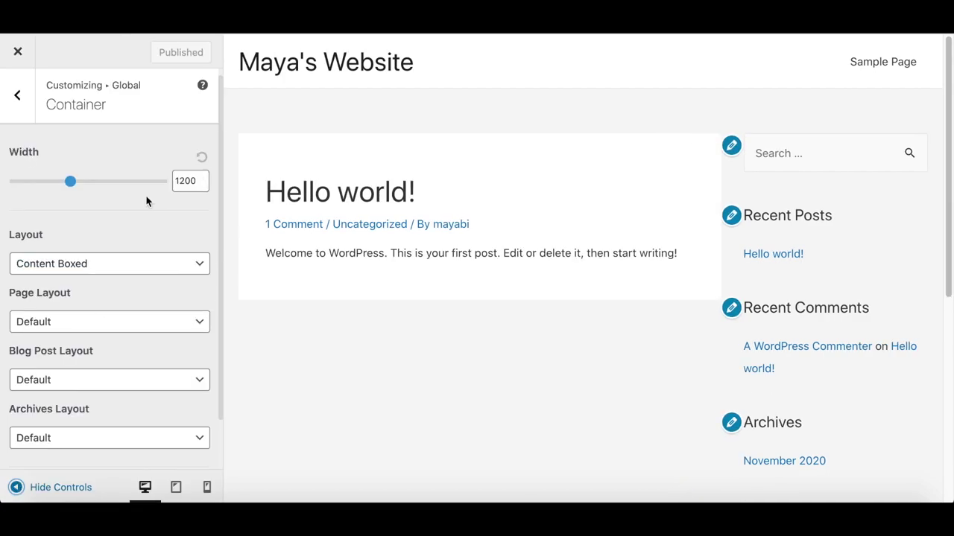
Preview a 900 container width, then restore the width to 1200.
{"action": "double_click", "coordinate": [187, 180]}
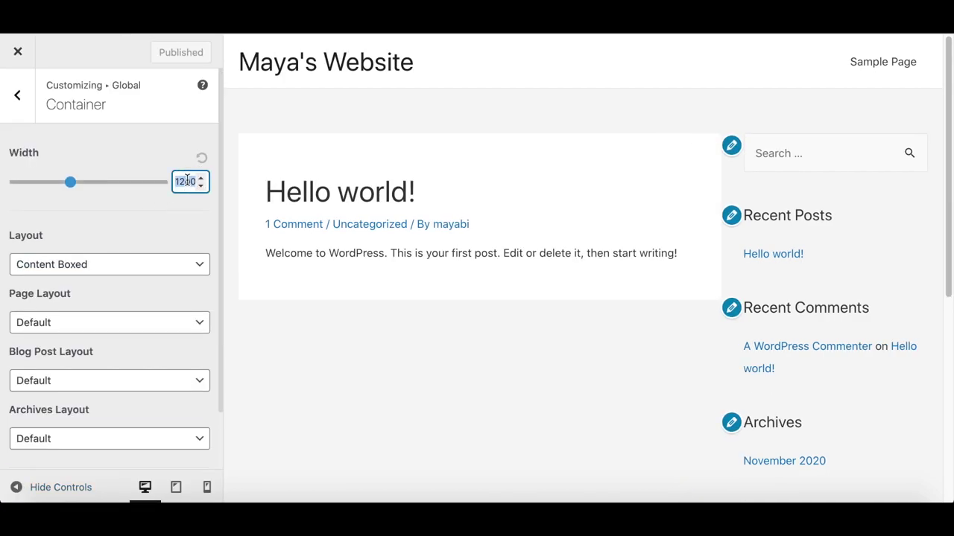
{"action": "type", "text": "900"}
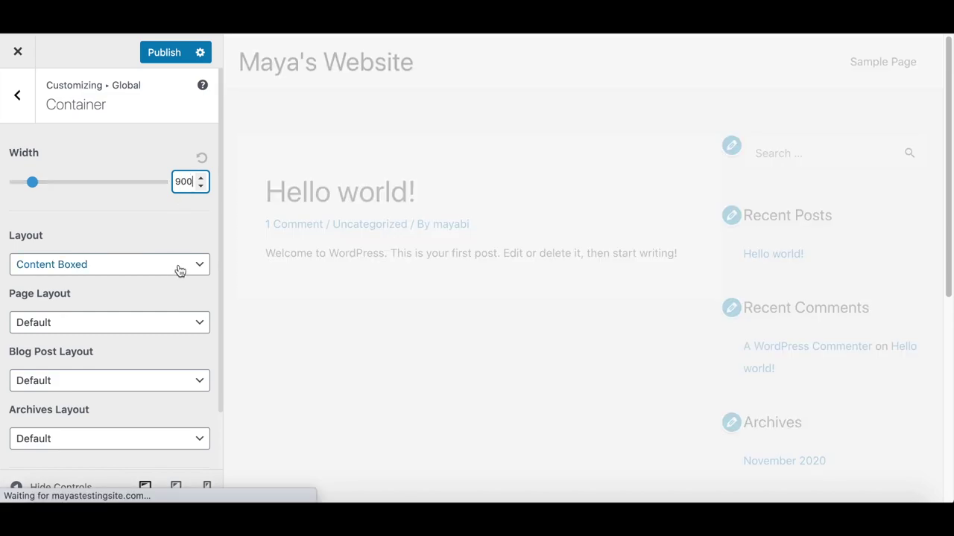
{"action": "left_click", "coordinate": [16, 487]}
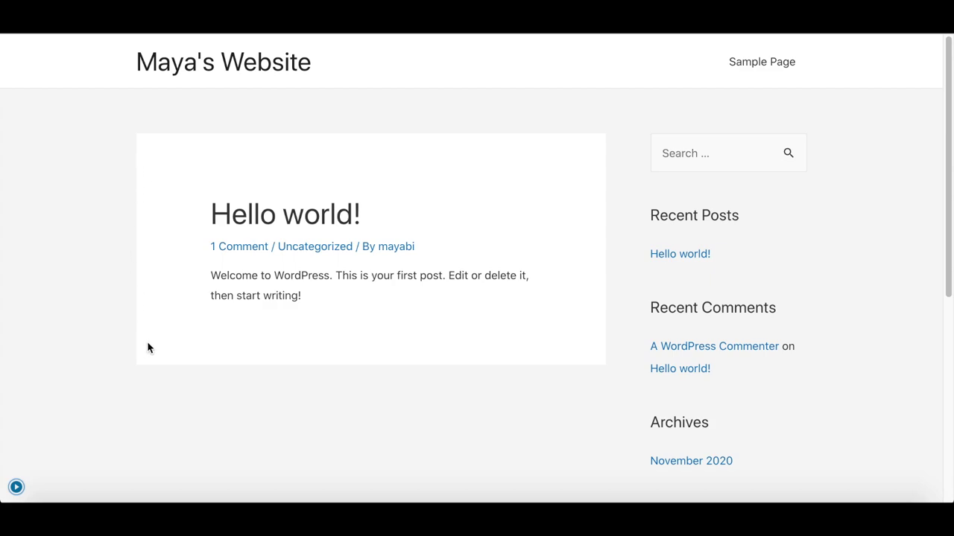
{"action": "left_click", "coordinate": [16, 487]}
{"action": "left_click", "coordinate": [186, 182]}
{"action": "double_click", "coordinate": [186, 182]}
{"action": "type", "text": "1200"}
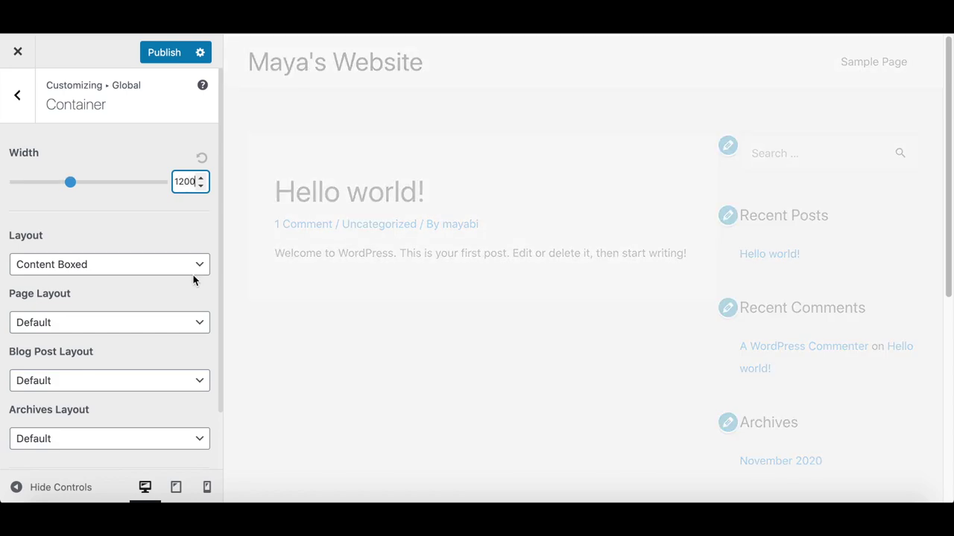
{"action": "left_click", "coordinate": [19, 114]}
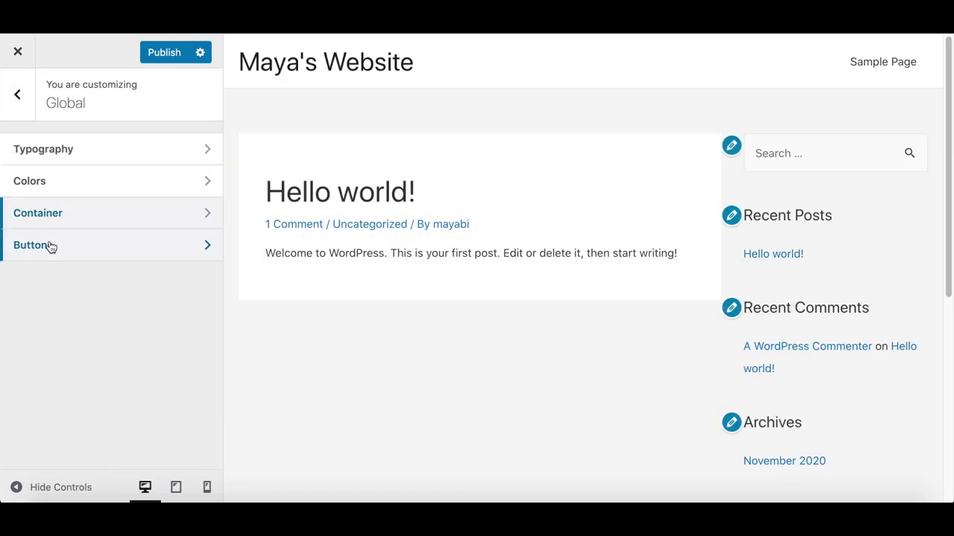
{"action": "left_click", "coordinate": [49, 246]}
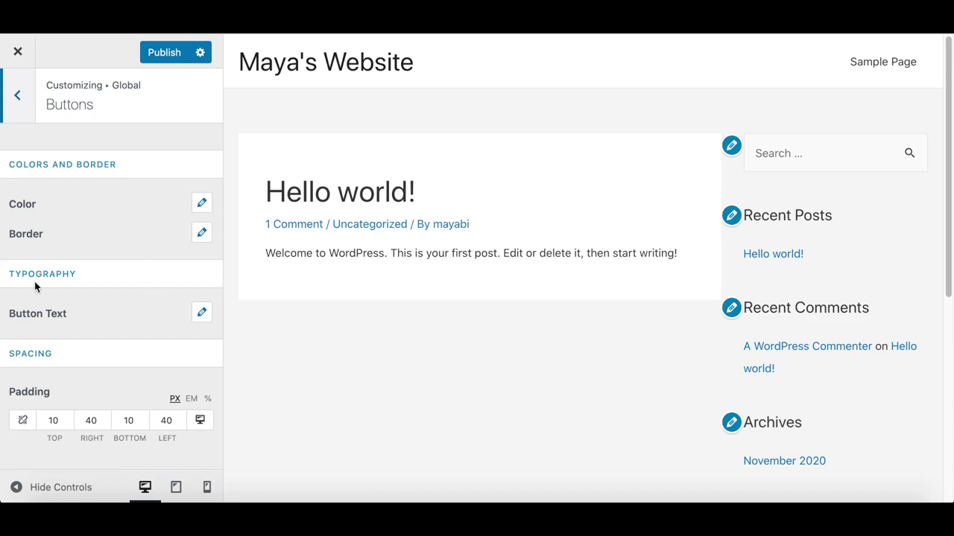
In Header > Primary Header, try centered and right title layouts, then restore the left layout.
{"action": "left_click", "coordinate": [12, 115]}
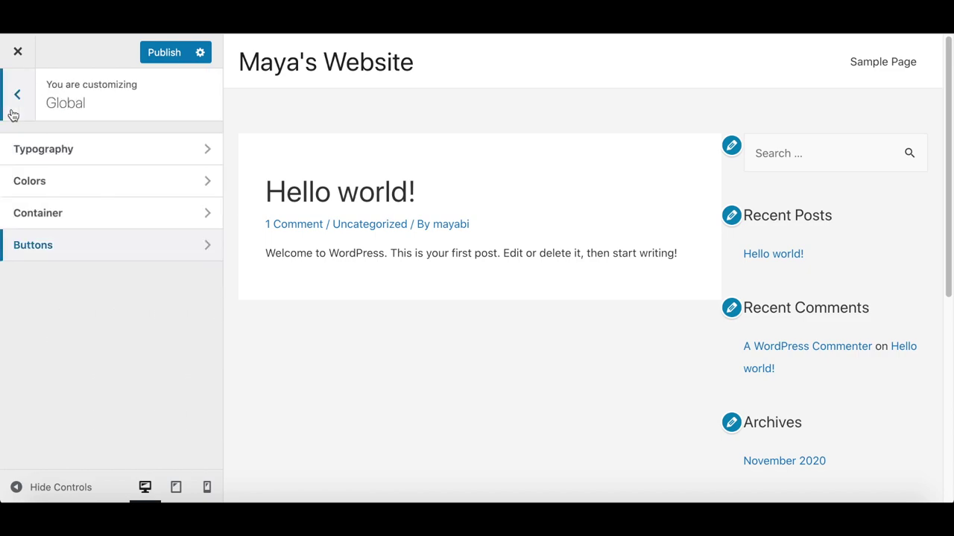
{"action": "left_click", "coordinate": [11, 114]}
{"action": "left_click", "coordinate": [65, 277]}
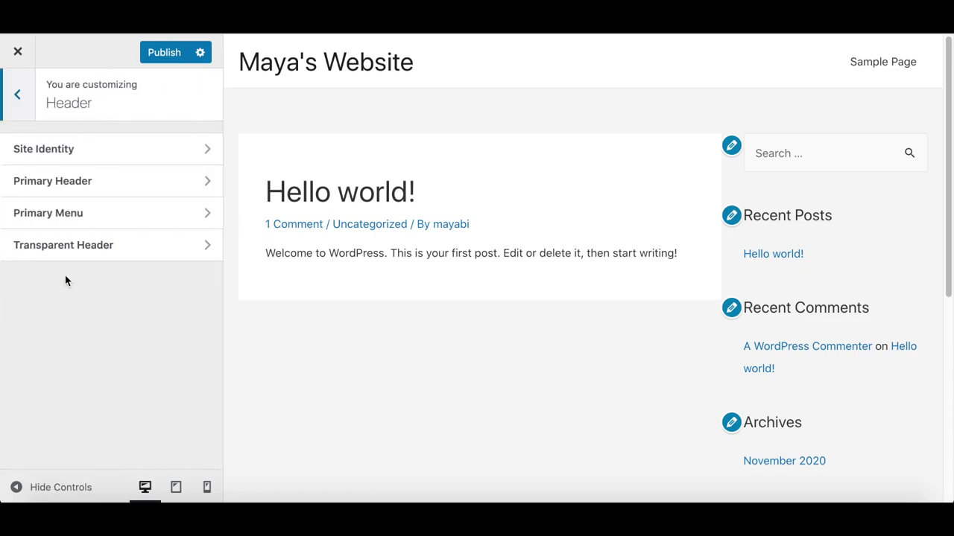
{"action": "left_click", "coordinate": [81, 160]}
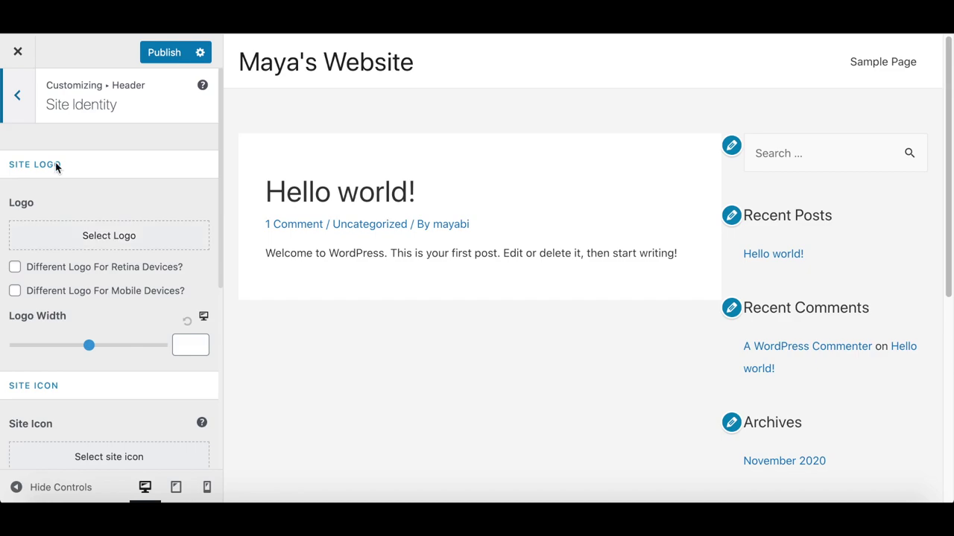
{"action": "left_click", "coordinate": [17, 95]}
{"action": "left_click", "coordinate": [85, 181]}
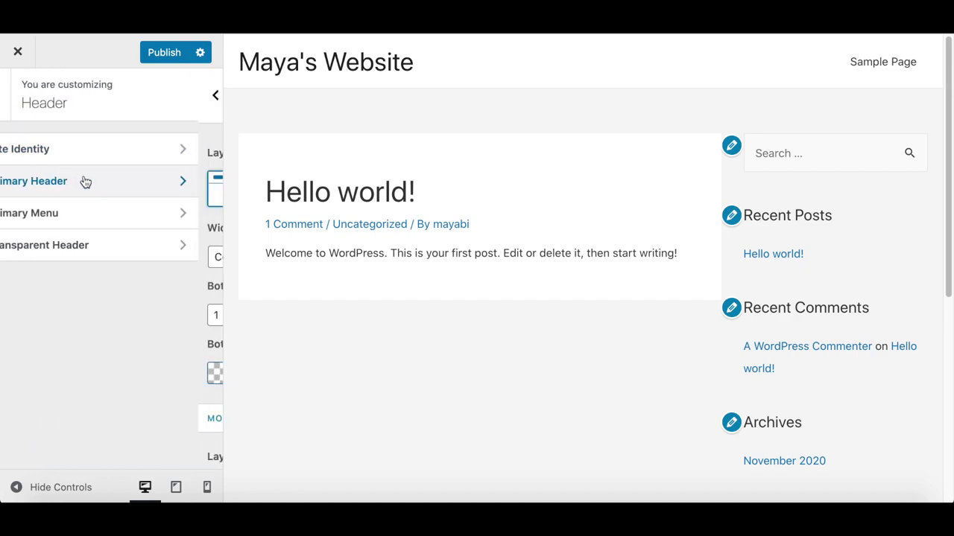
{"action": "left_click", "coordinate": [111, 195]}
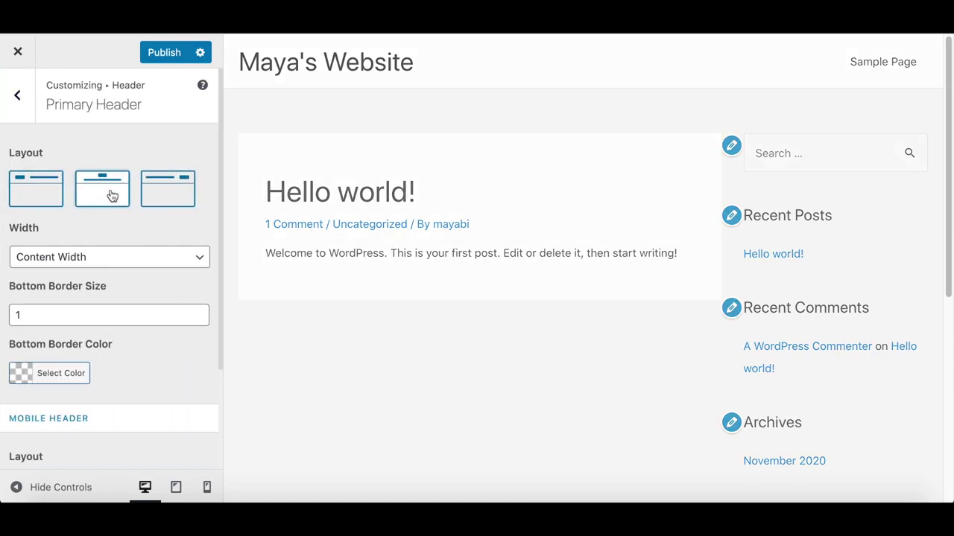
{"action": "left_click", "coordinate": [172, 193]}
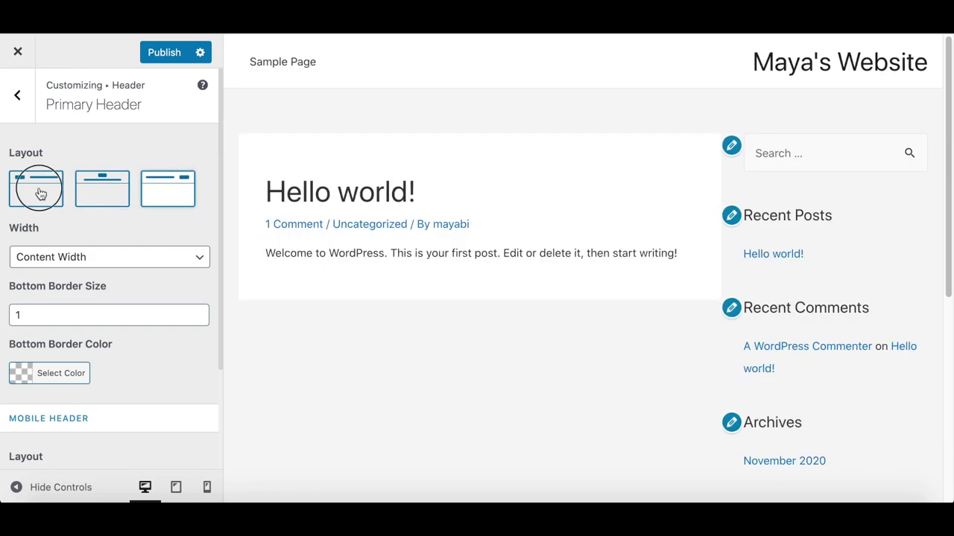
{"action": "left_click", "coordinate": [39, 193]}
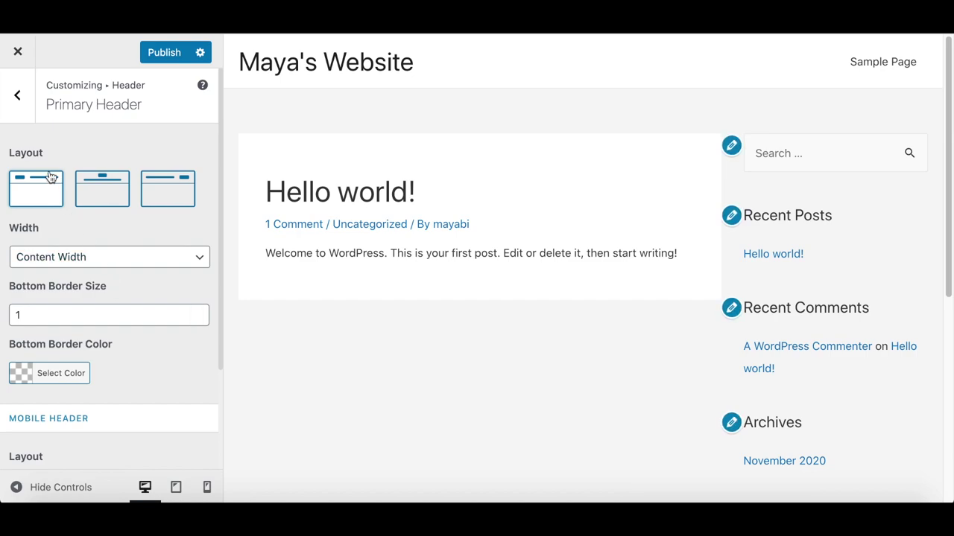
{"action": "left_click", "coordinate": [21, 98]}
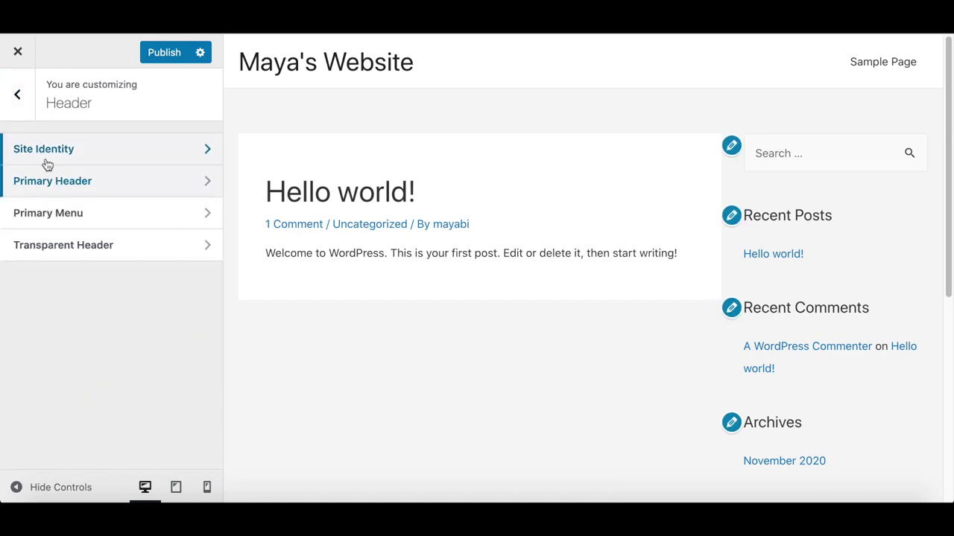
Browse the Primary Menu and Transparent Header options, then back out to the main panel.
{"action": "left_click", "coordinate": [80, 215]}
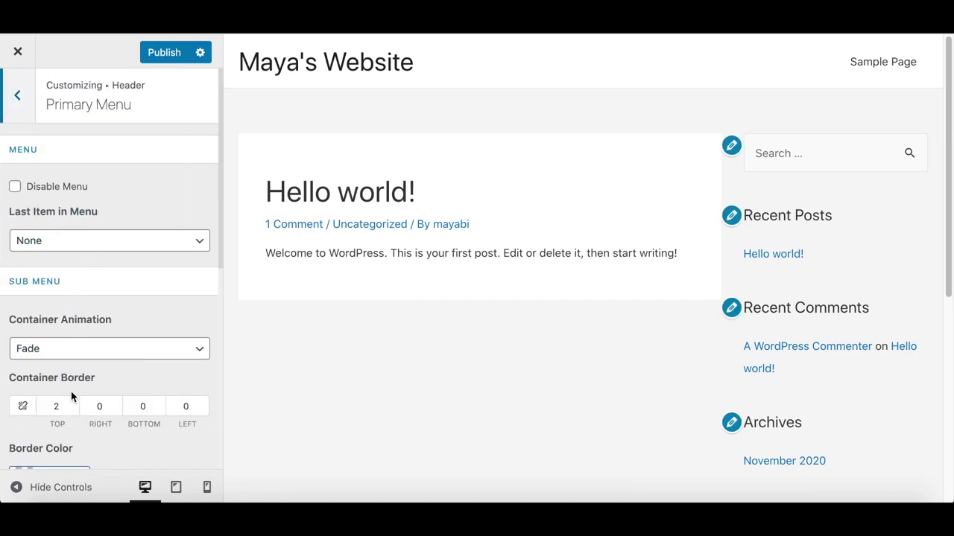
{"action": "scroll", "coordinate": [80, 228], "scroll_direction": "down", "scroll_amount": 1}
{"action": "scroll", "coordinate": [80, 226], "scroll_direction": "down", "scroll_amount": 5}
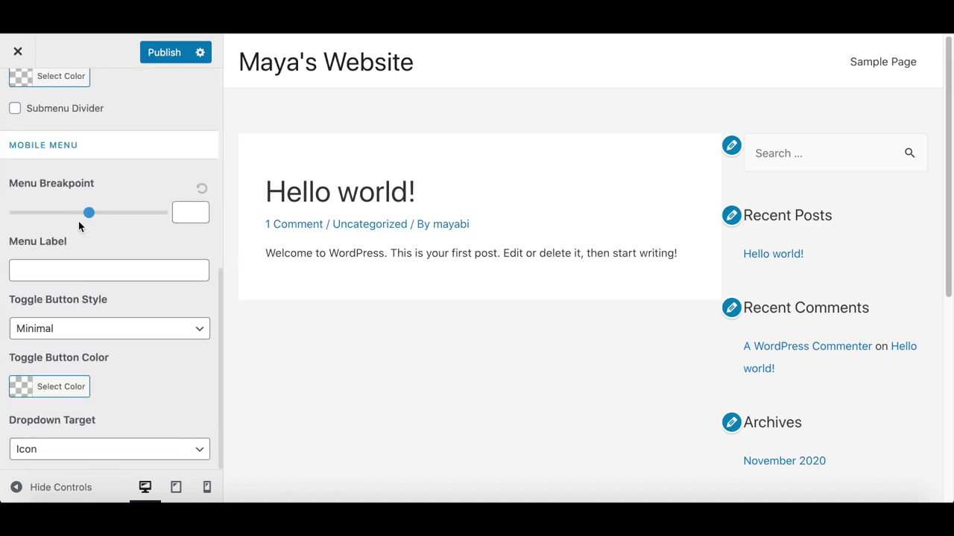
{"action": "scroll", "coordinate": [80, 225], "scroll_direction": "up", "scroll_amount": 4}
{"action": "scroll", "coordinate": [78, 223], "scroll_direction": "up", "scroll_amount": 3}
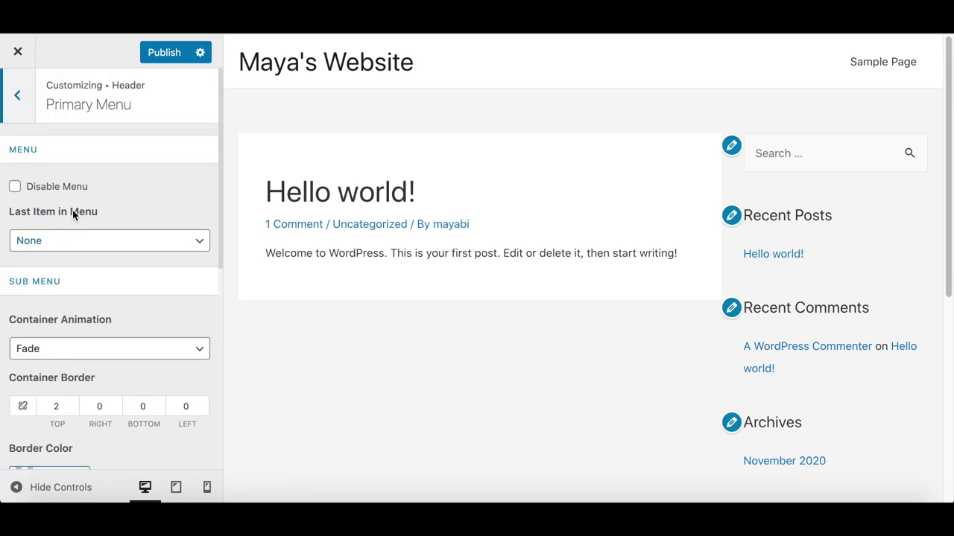
{"action": "left_click", "coordinate": [16, 97]}
{"action": "left_click", "coordinate": [67, 247]}
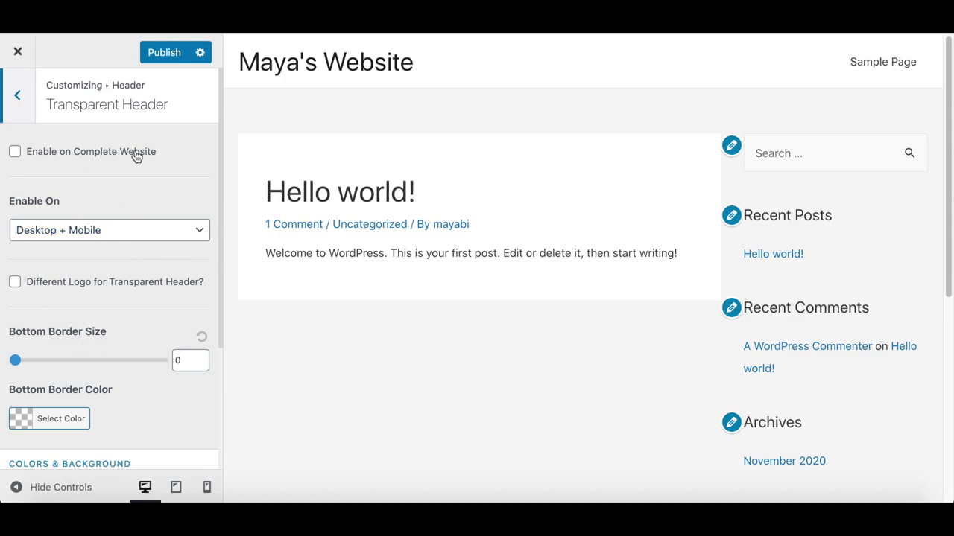
{"action": "left_click", "coordinate": [21, 108]}
{"action": "left_click", "coordinate": [19, 109]}
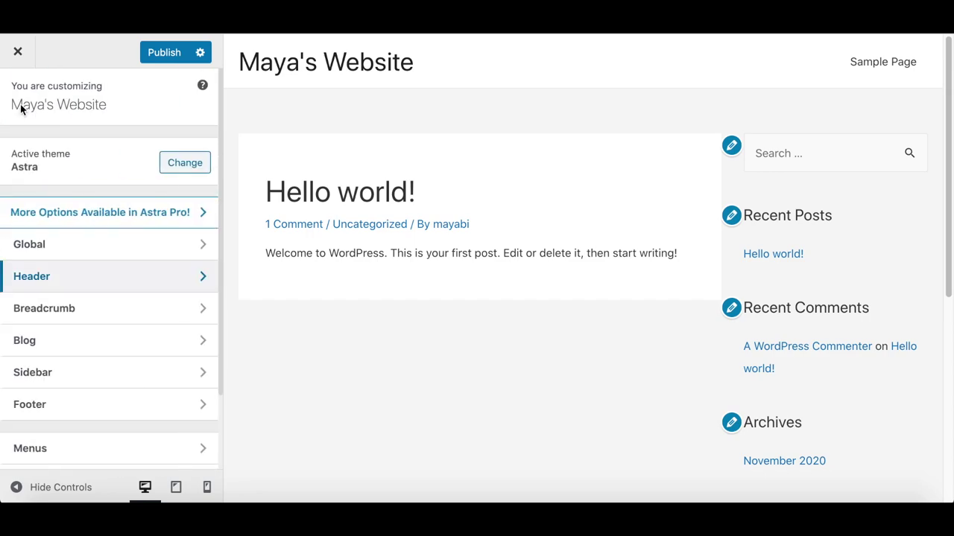
Set the breadcrumb position to Inside Header and preview it on the Sample Page.
{"action": "left_click", "coordinate": [117, 307]}
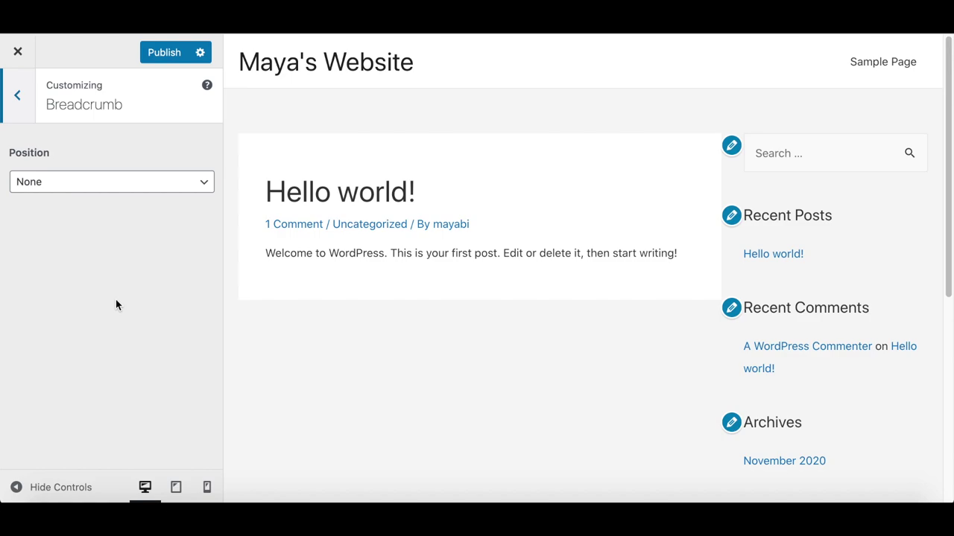
{"action": "left_click", "coordinate": [129, 187]}
{"action": "left_click", "coordinate": [135, 196]}
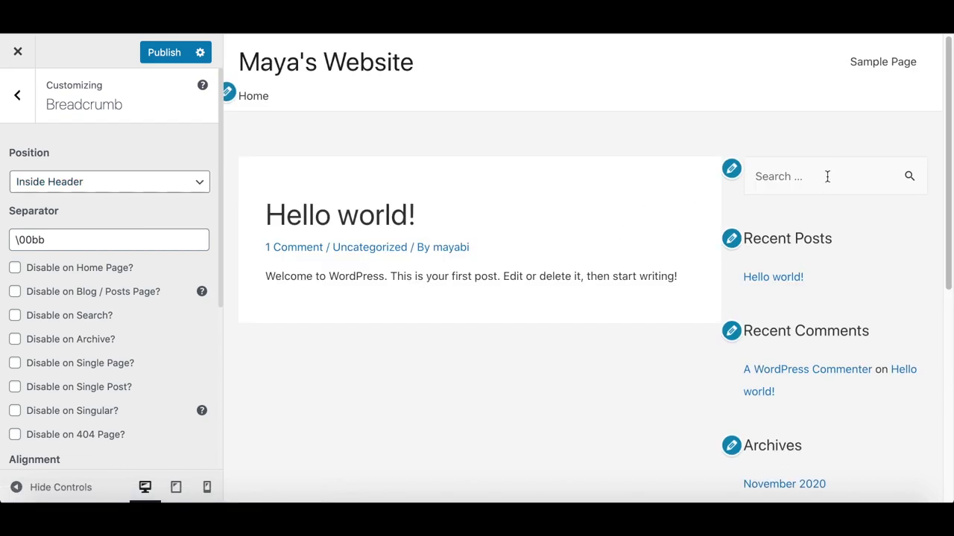
{"action": "left_click", "coordinate": [863, 65]}
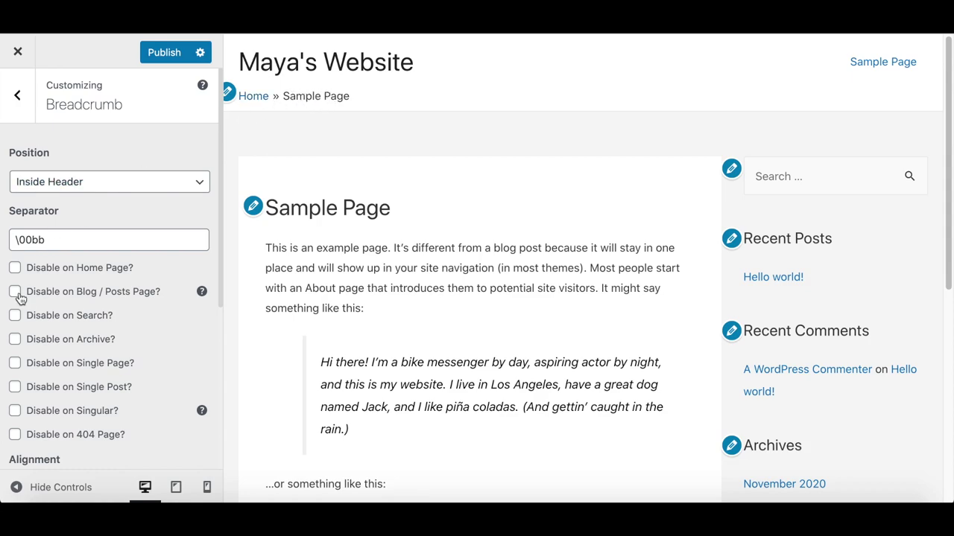
{"action": "left_click", "coordinate": [15, 117]}
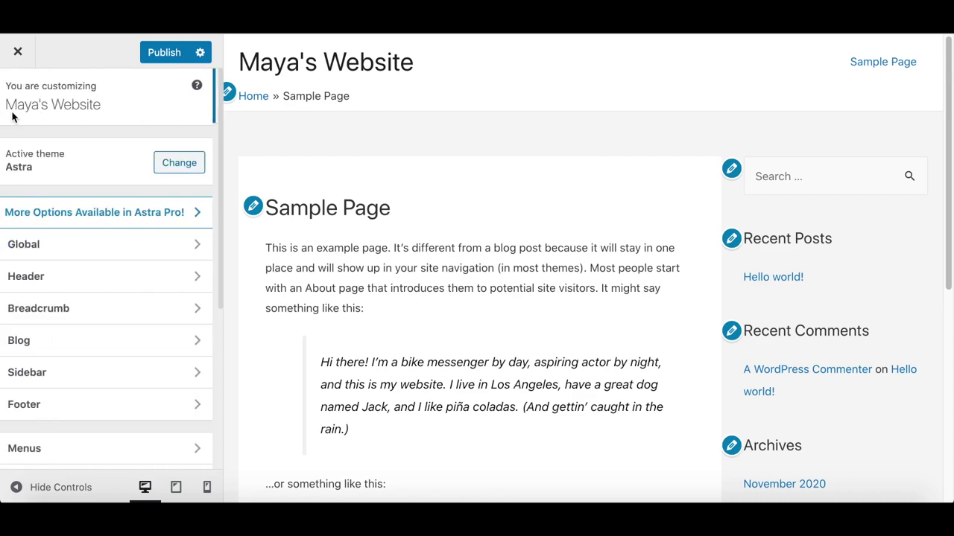
Hide the Featured Image in Blog > Single Post, then glance at Blog Archive settings.
{"action": "left_click", "coordinate": [61, 345]}
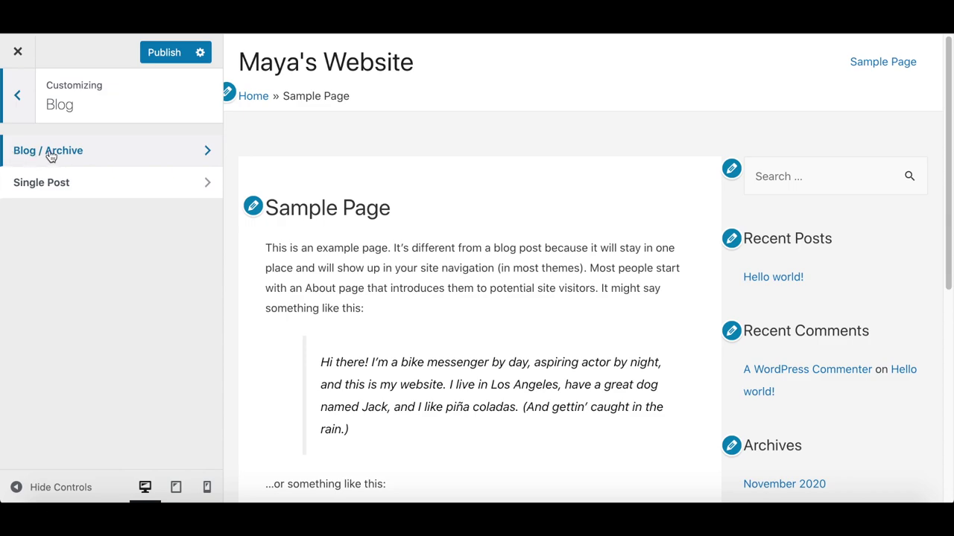
{"action": "left_click", "coordinate": [62, 193]}
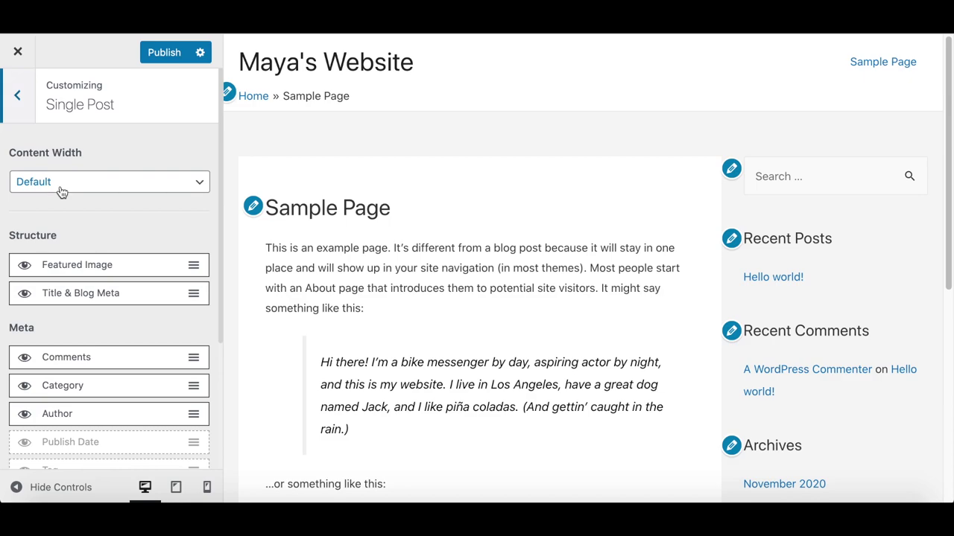
{"action": "scroll", "coordinate": [97, 210], "scroll_direction": "down", "scroll_amount": 1}
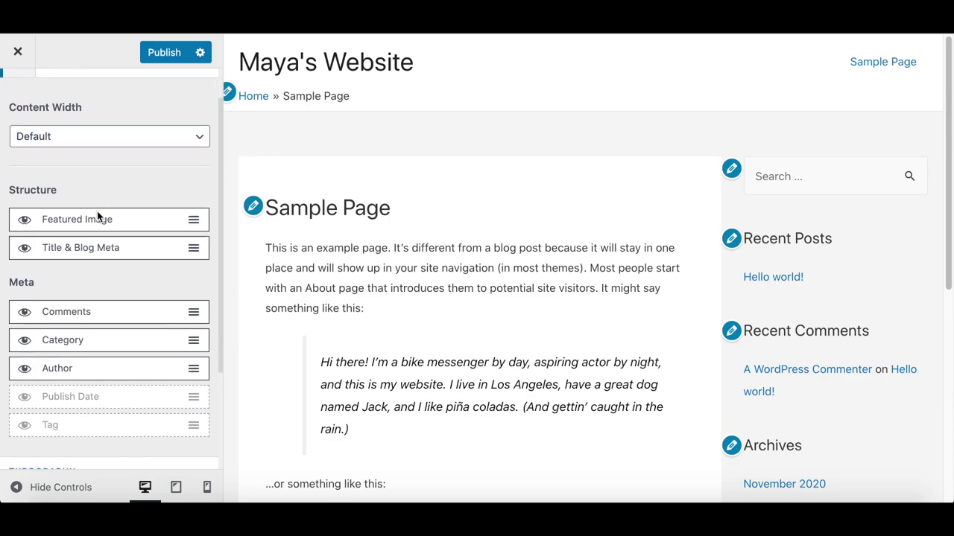
{"action": "left_click", "coordinate": [24, 220]}
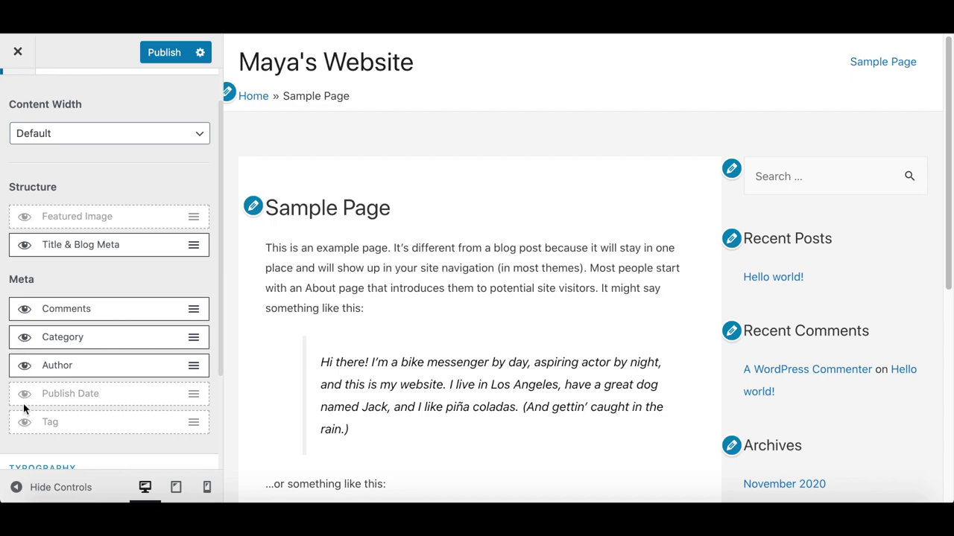
{"action": "scroll", "coordinate": [75, 179], "scroll_direction": "up", "scroll_amount": 3}
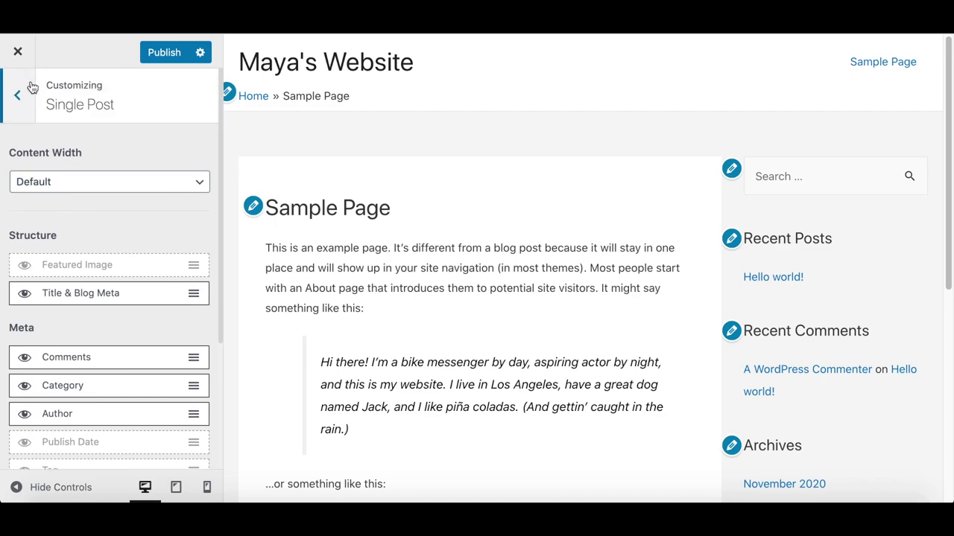
{"action": "left_click", "coordinate": [17, 94]}
{"action": "left_click", "coordinate": [84, 158]}
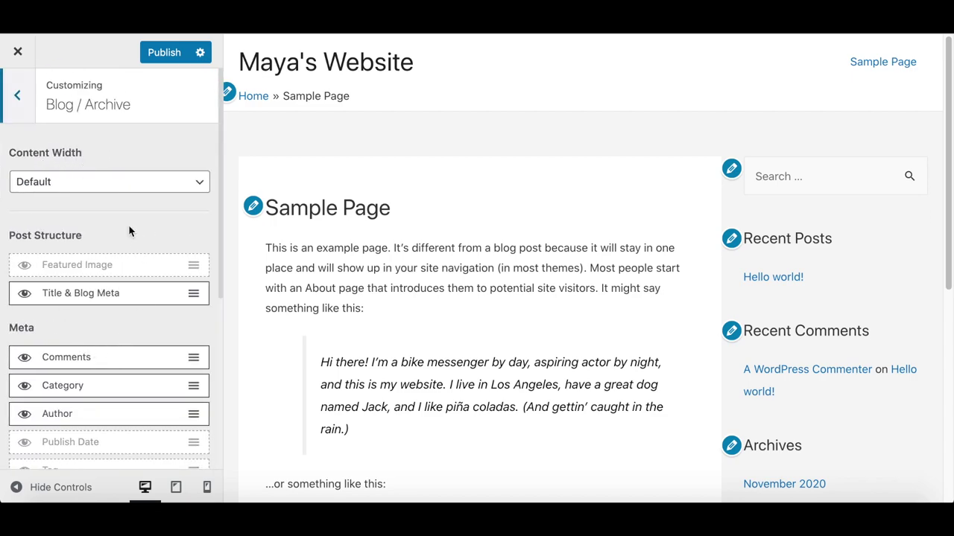
{"action": "left_click", "coordinate": [19, 96]}
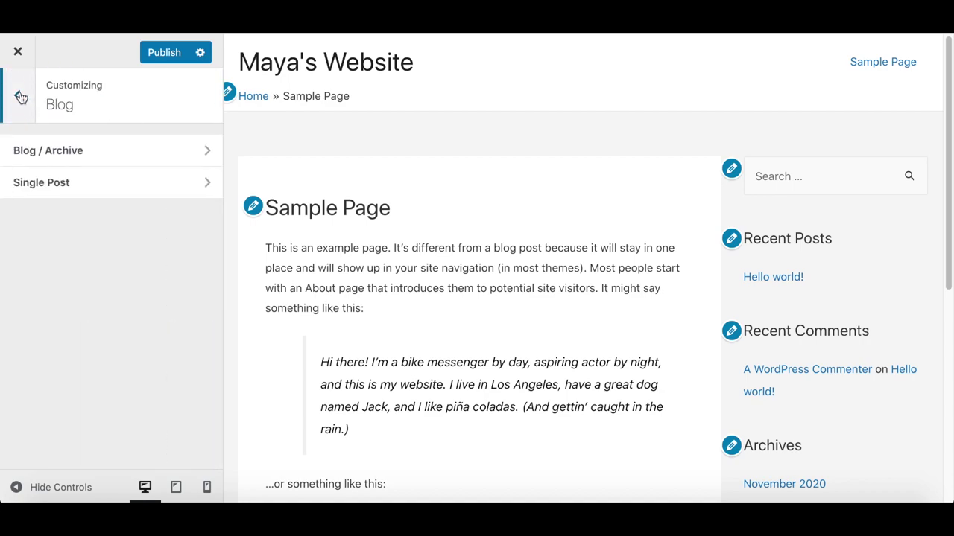
{"action": "left_click", "coordinate": [20, 96]}
Review the Sidebar and Footer settings without changing them.
{"action": "left_click", "coordinate": [73, 368]}
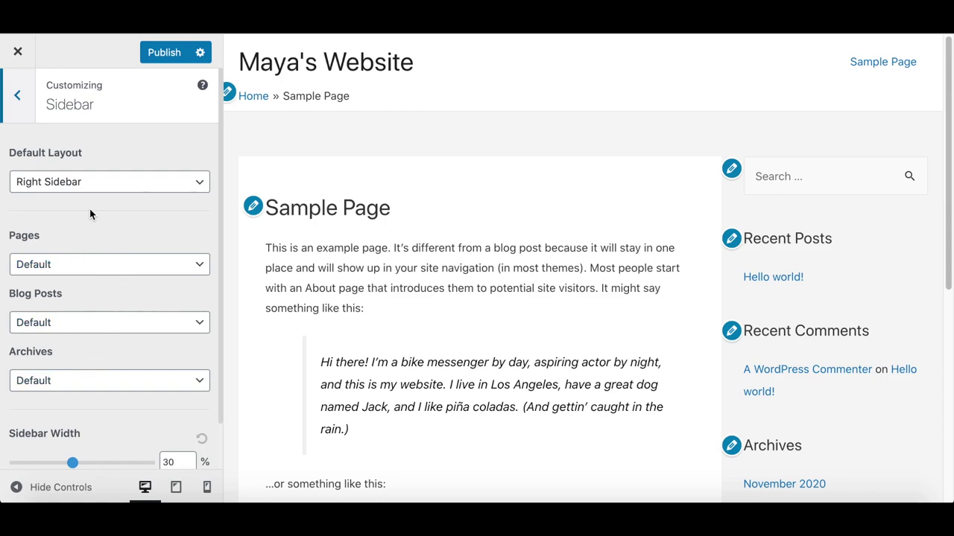
{"action": "scroll", "coordinate": [102, 239], "scroll_direction": "down", "scroll_amount": 1}
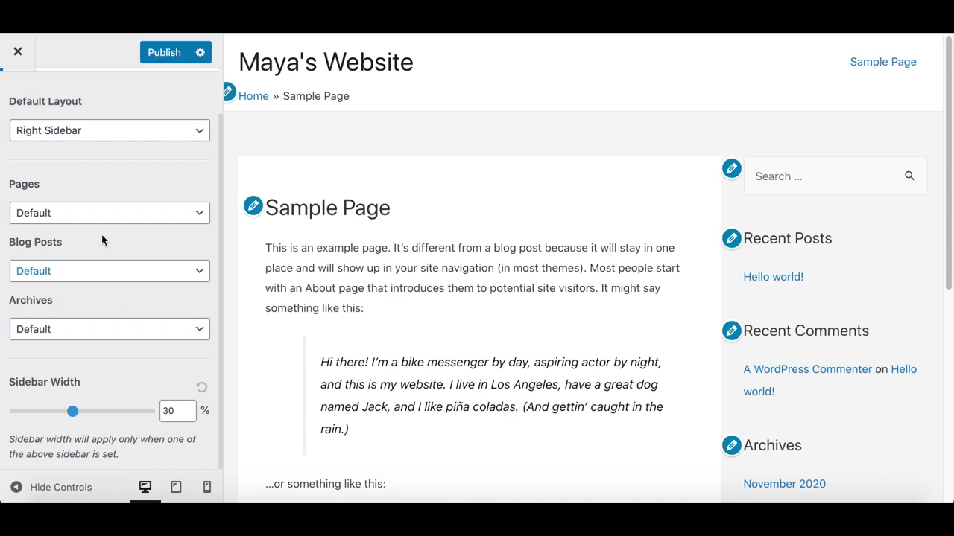
{"action": "scroll", "coordinate": [102, 239], "scroll_direction": "up", "scroll_amount": 1}
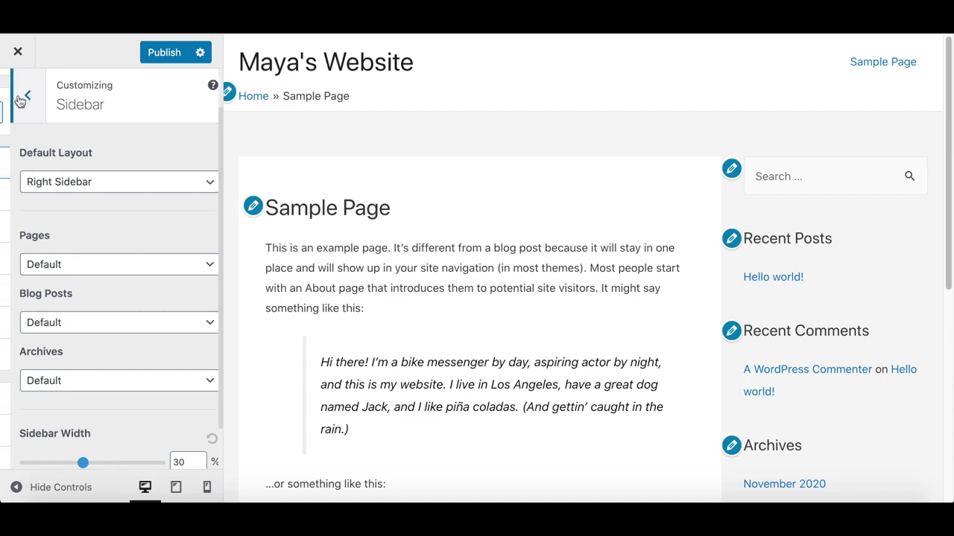
{"action": "left_click", "coordinate": [20, 101]}
{"action": "left_click", "coordinate": [67, 360]}
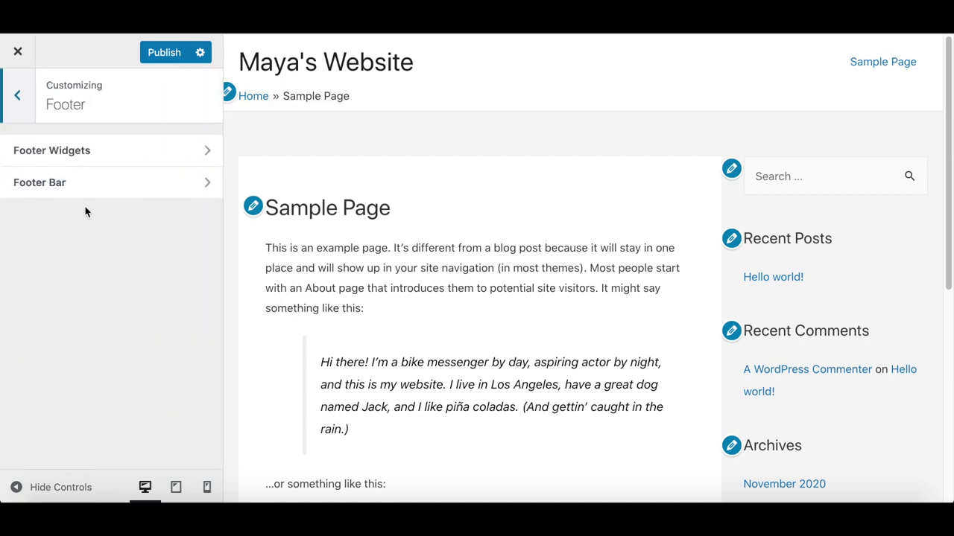
{"action": "left_click", "coordinate": [18, 106]}
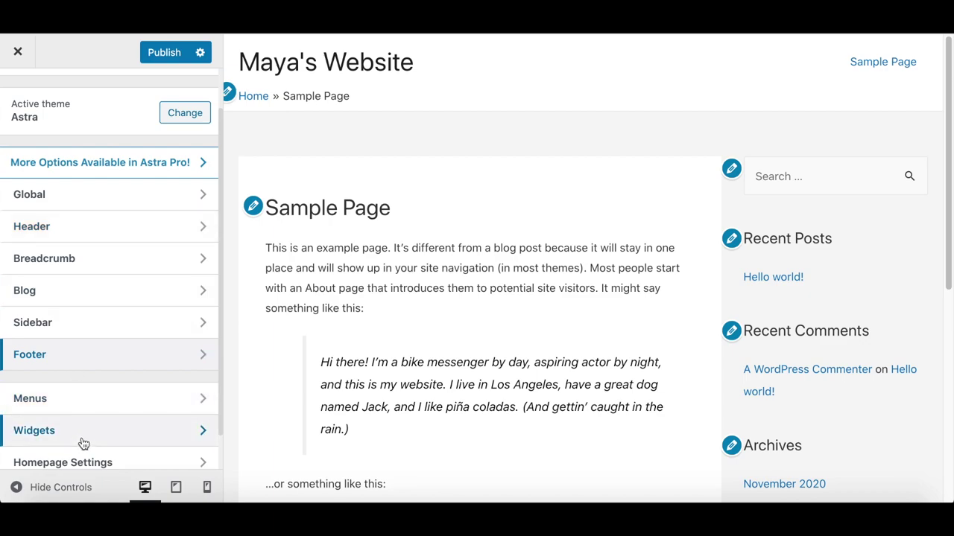
Publish the Customizer changes from the main Astra section list.
{"action": "scroll", "coordinate": [83, 444], "scroll_direction": "down", "scroll_amount": 1}
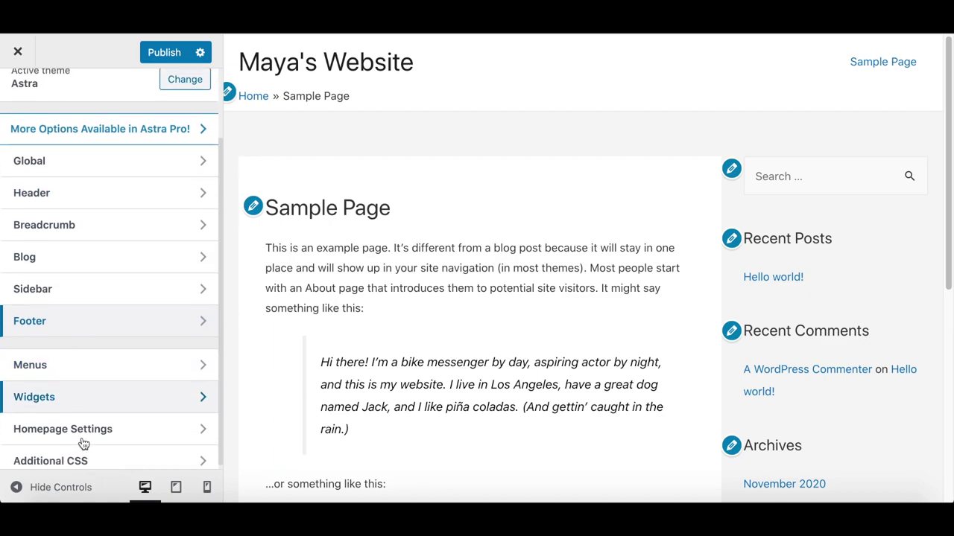
{"action": "scroll", "coordinate": [83, 444], "scroll_direction": "up", "scroll_amount": 2}
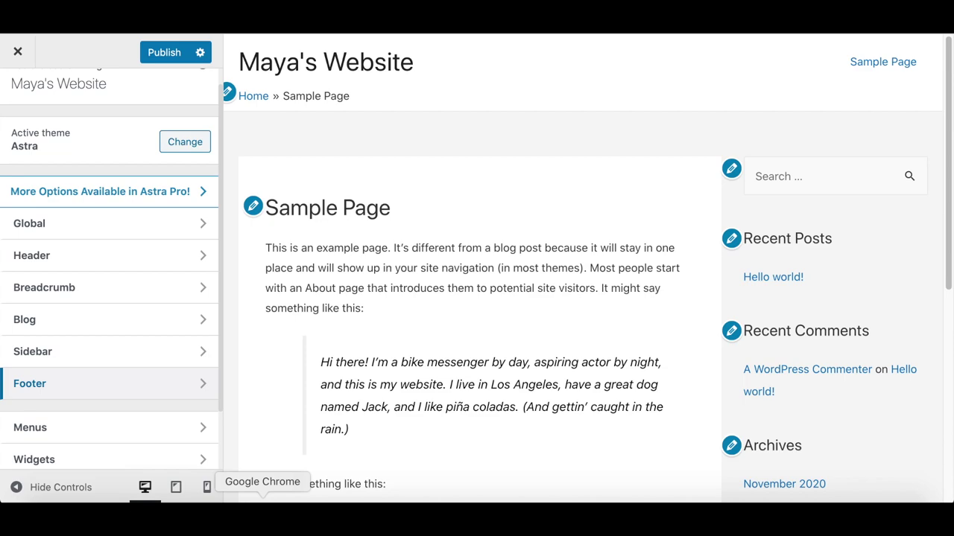
{"action": "scroll", "coordinate": [202, 406], "scroll_direction": "down", "scroll_amount": 2}
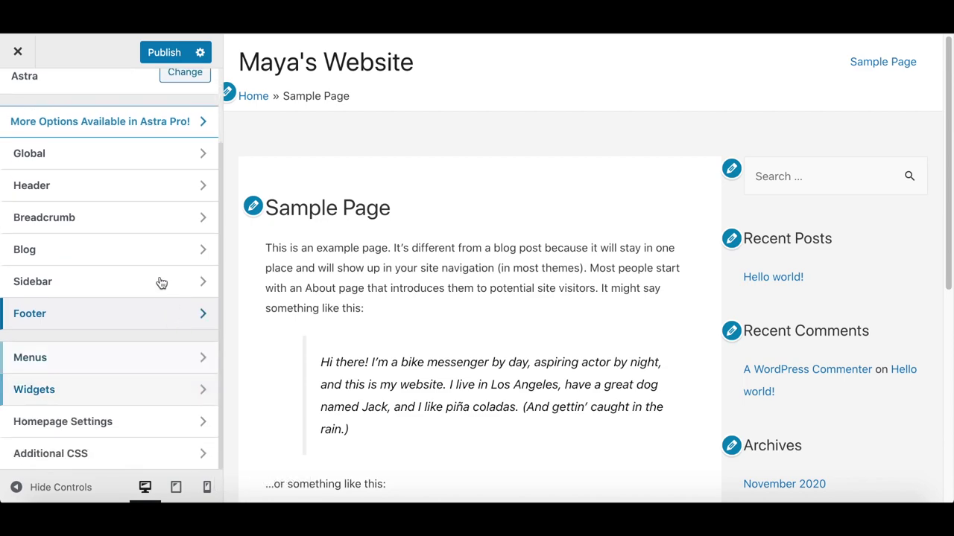
{"action": "scroll", "coordinate": [159, 276], "scroll_direction": "up", "scroll_amount": 3}
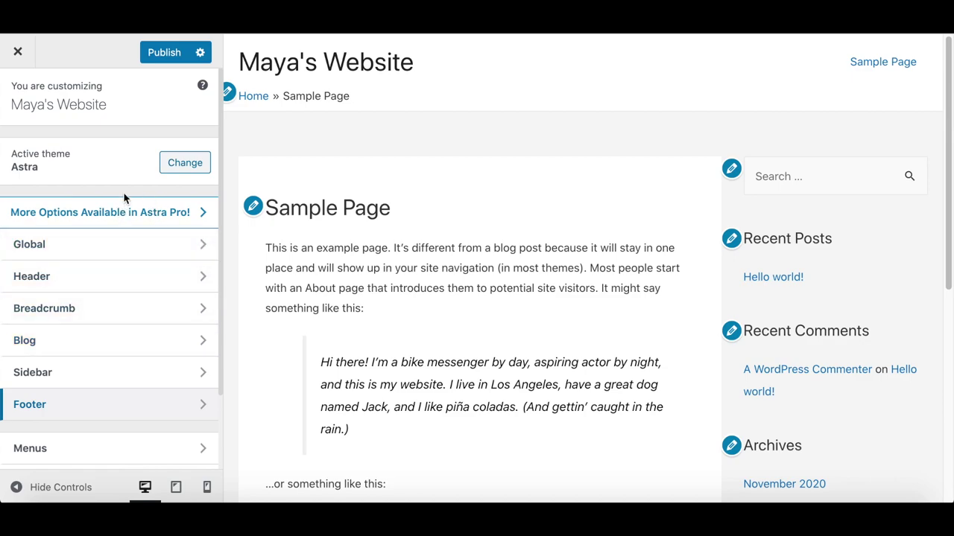
{"action": "left_click", "coordinate": [162, 53]}
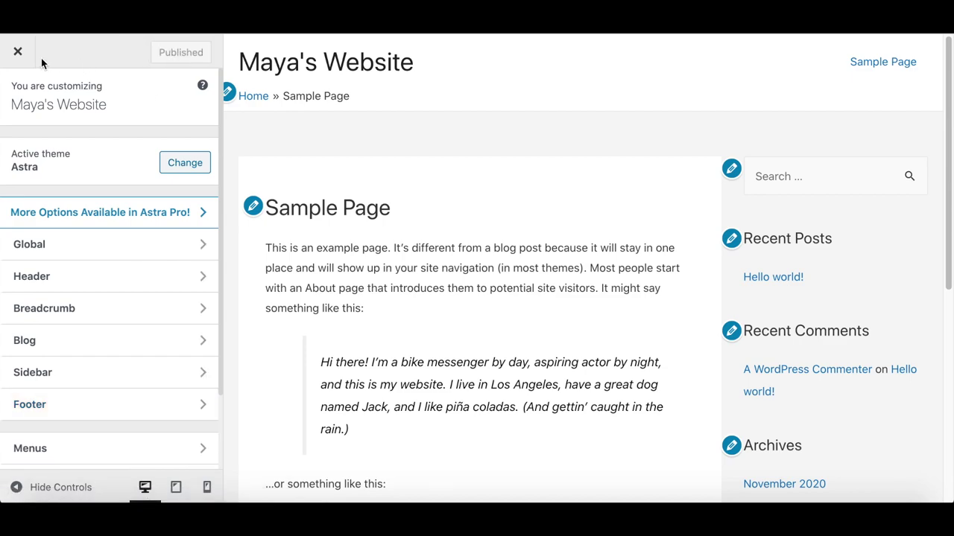
Close the Customizer and go to the admin Dashboard from the site-name menu.
{"action": "left_click", "coordinate": [19, 53]}
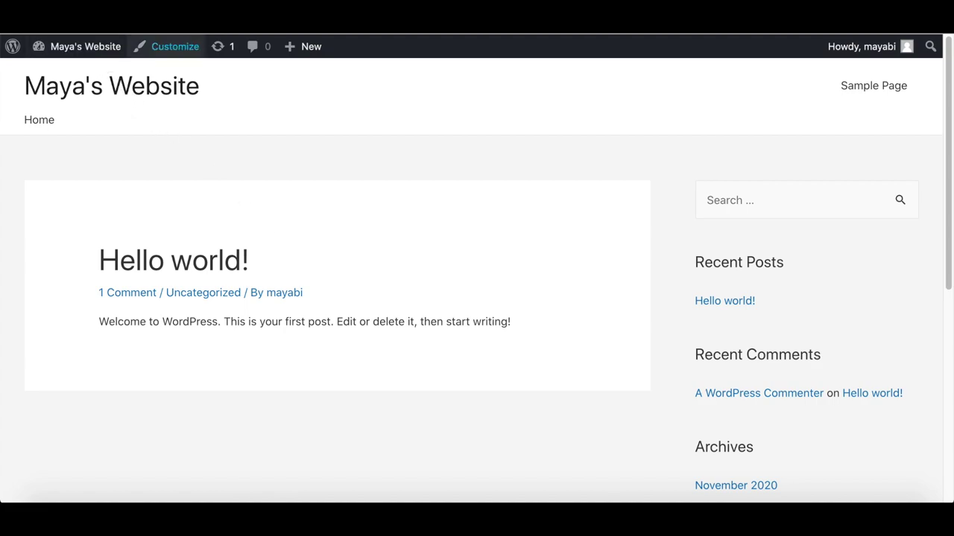
{"action": "mouse_move", "coordinate": [113, 50]}
{"action": "left_click", "coordinate": [98, 72]}
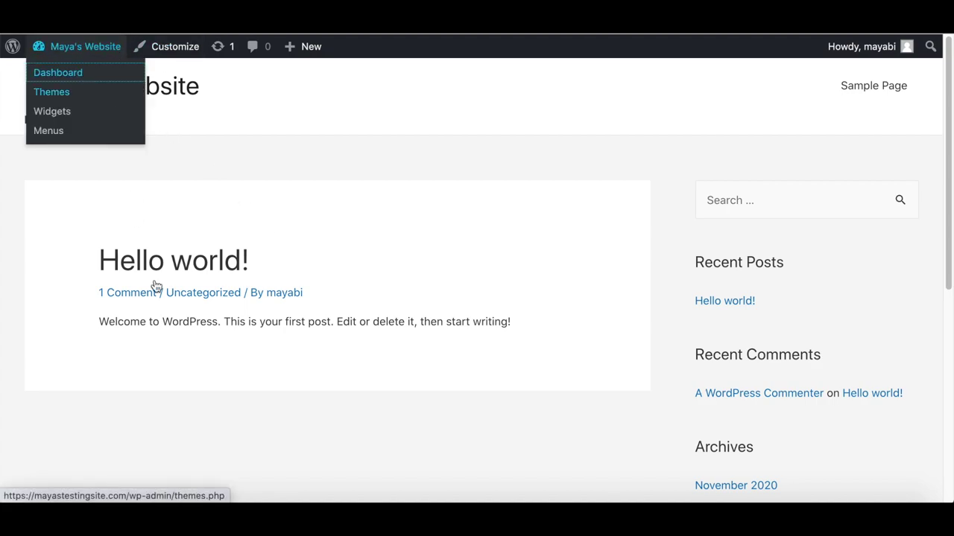
{"action": "mouse_move", "coordinate": [60, 280]}
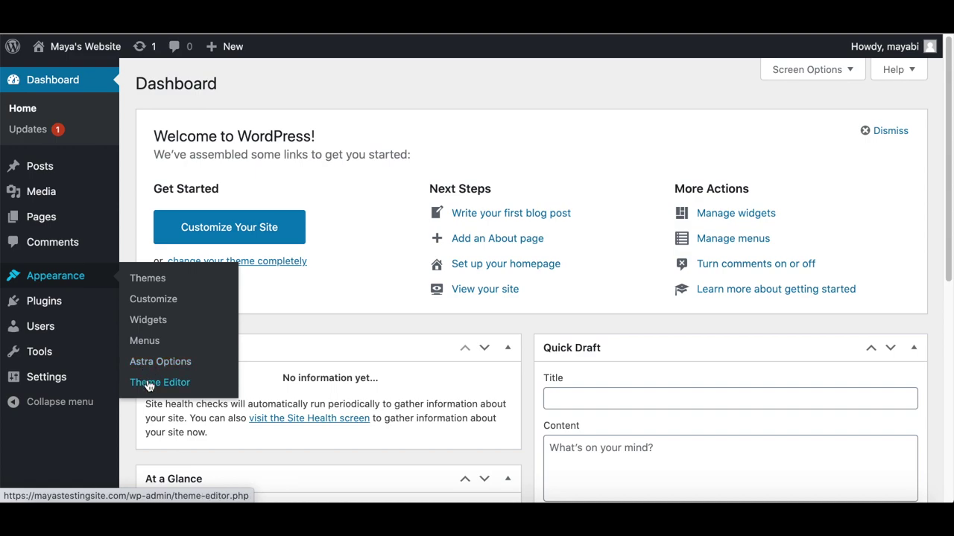
Open Plugins > Add New and browse the Featured plugins.
{"action": "left_click", "coordinate": [75, 300]}
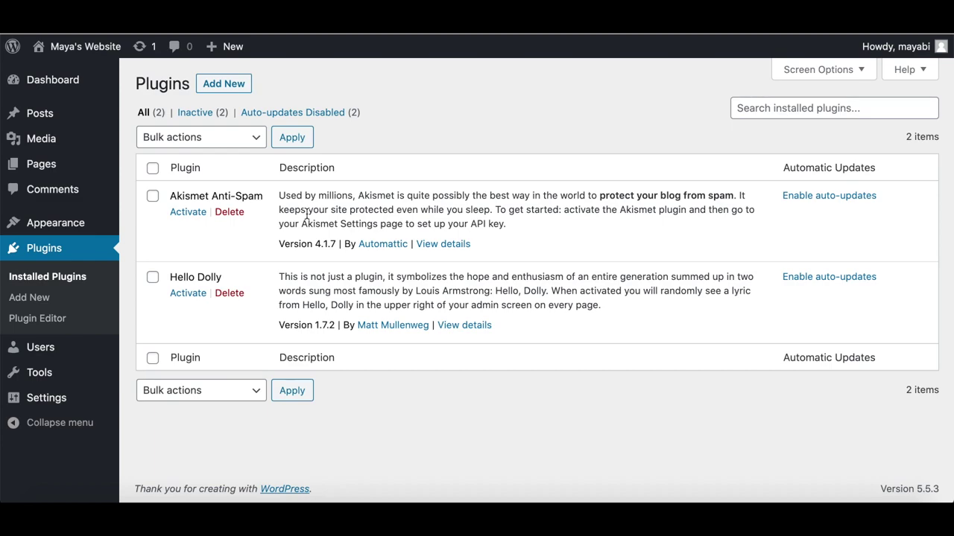
{"action": "left_click", "coordinate": [237, 82]}
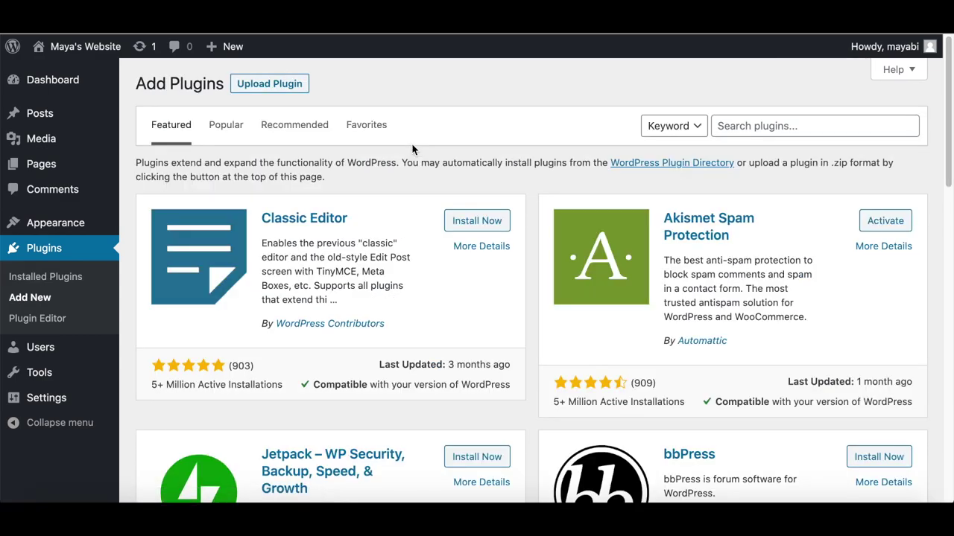
{"action": "scroll", "coordinate": [411, 145], "scroll_direction": "down", "scroll_amount": 3}
{"action": "scroll", "coordinate": [411, 149], "scroll_direction": "down", "scroll_amount": 8}
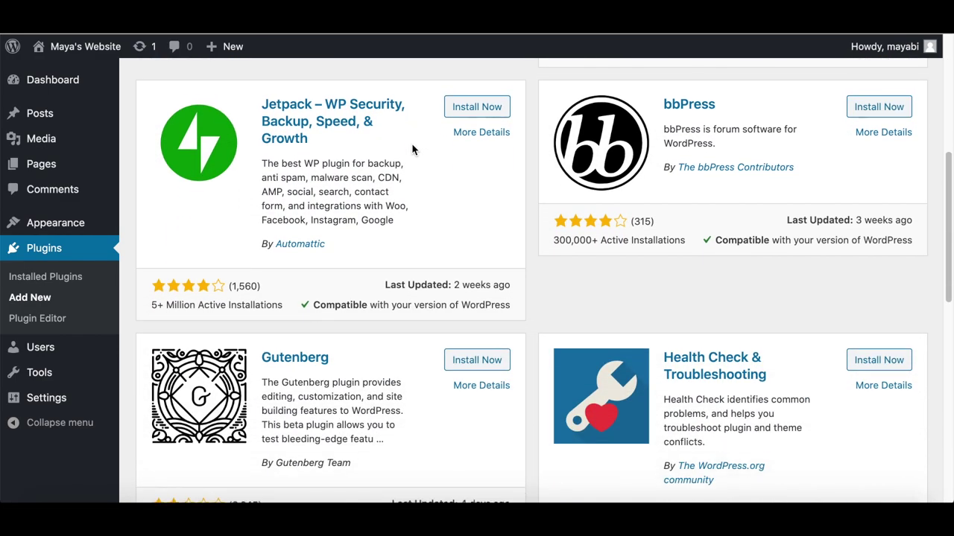
{"action": "scroll", "coordinate": [412, 145], "scroll_direction": "down", "scroll_amount": 7}
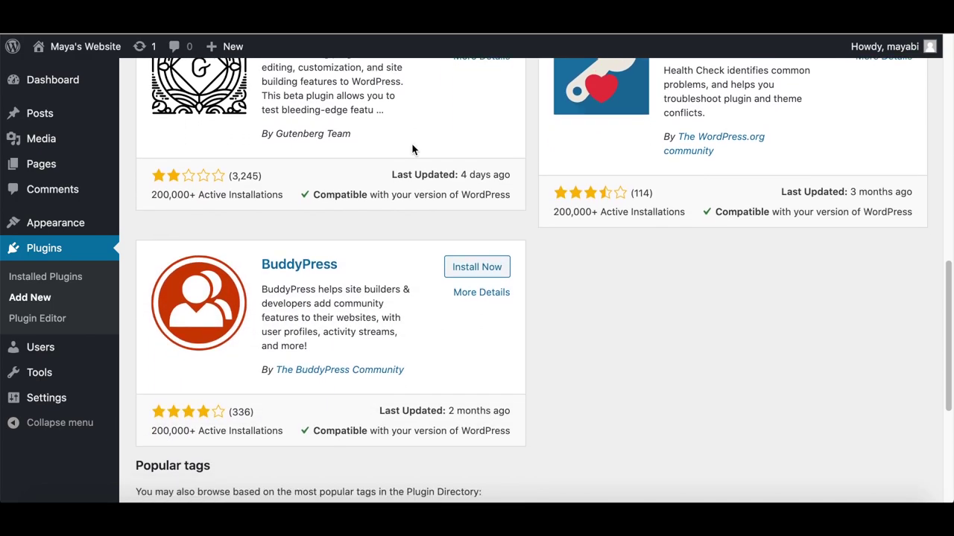
{"action": "scroll", "coordinate": [412, 150], "scroll_direction": "up", "scroll_amount": 18}
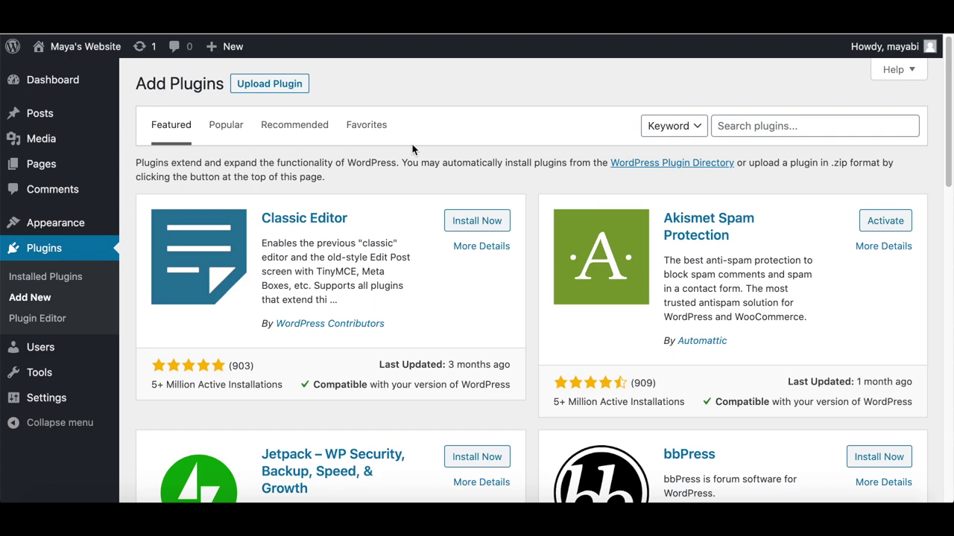
Search the plugin directory for 'elementor'.
{"action": "left_click", "coordinate": [815, 126]}
{"action": "type", "text": "elementor"}
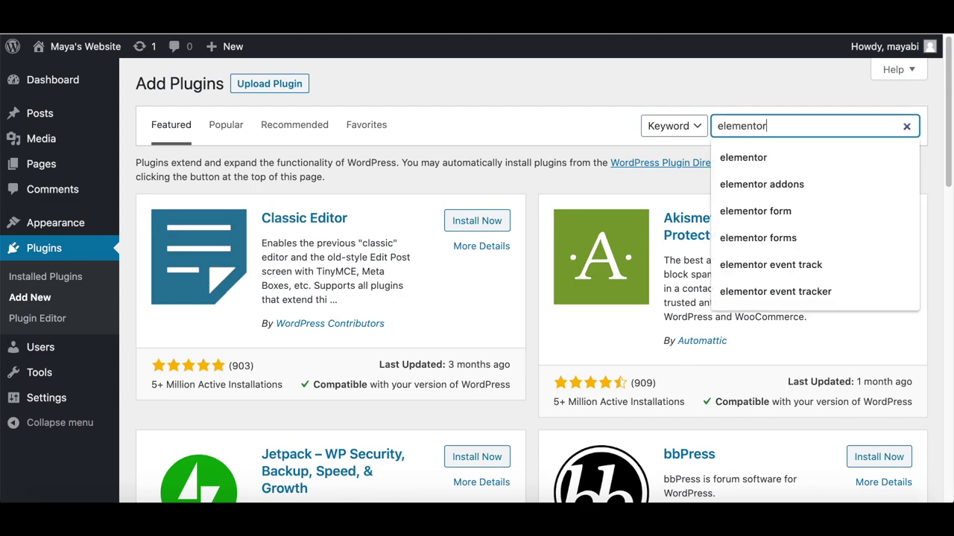
{"action": "key", "text": "Return"}
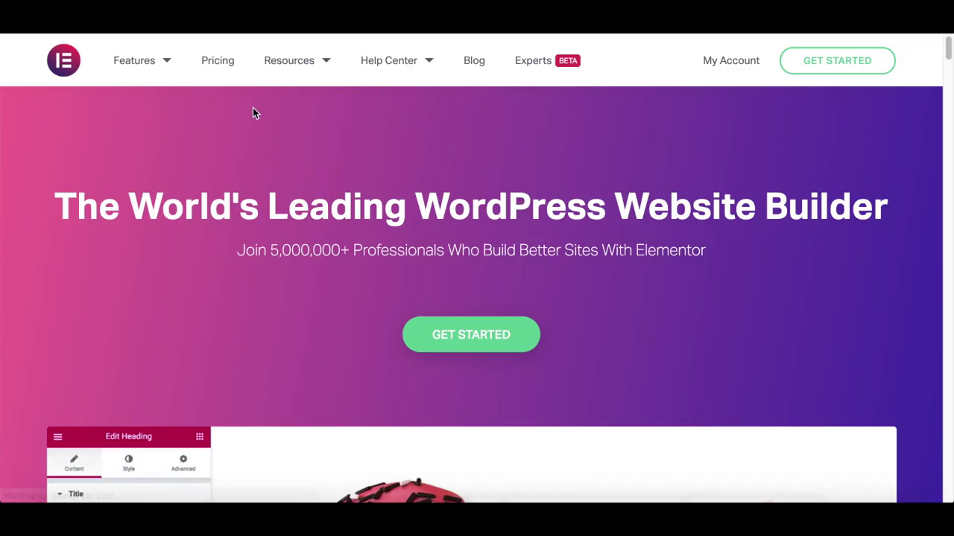
{"action": "scroll", "coordinate": [494, 226], "scroll_direction": "down", "scroll_amount": 10}
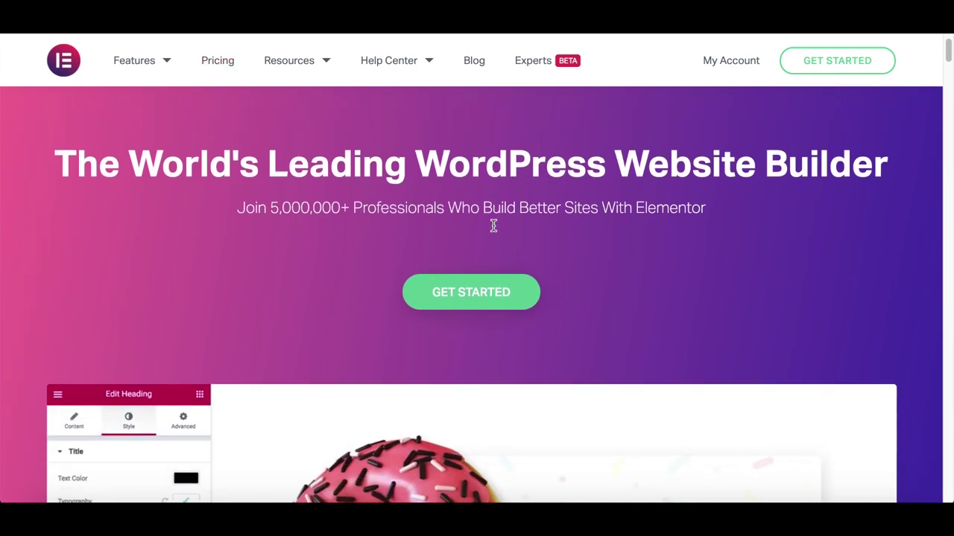
{"action": "scroll", "coordinate": [493, 227], "scroll_direction": "down", "scroll_amount": 5}
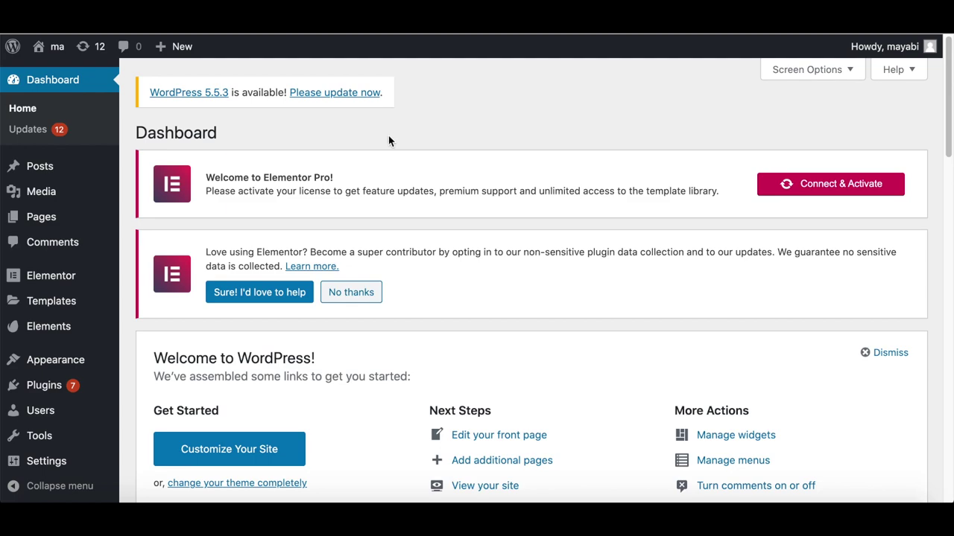
Open Dashboard > Updates and scroll through the pending core and plugin updates.
{"action": "left_click", "coordinate": [29, 128]}
{"action": "scroll", "coordinate": [490, 309], "scroll_direction": "down", "scroll_amount": 3}
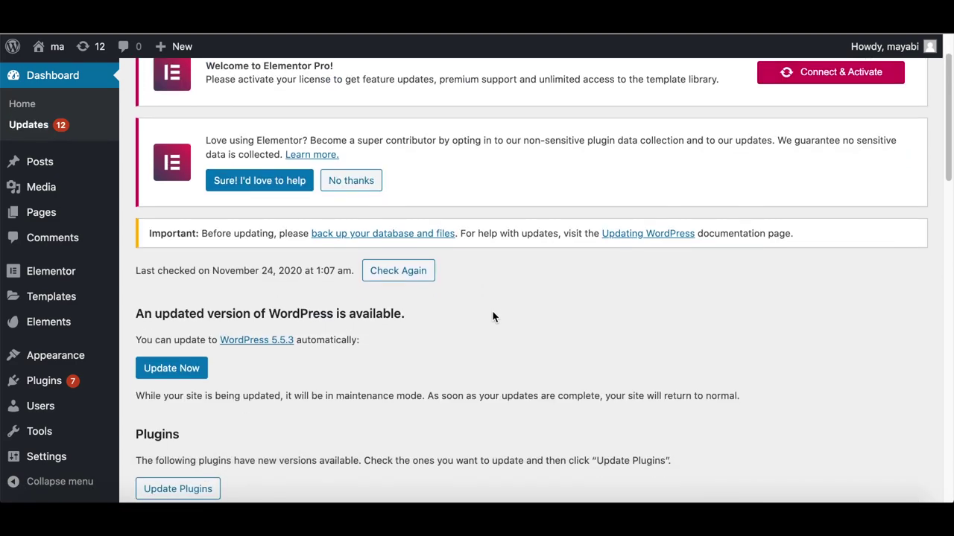
{"action": "scroll", "coordinate": [493, 317], "scroll_direction": "down", "scroll_amount": 5}
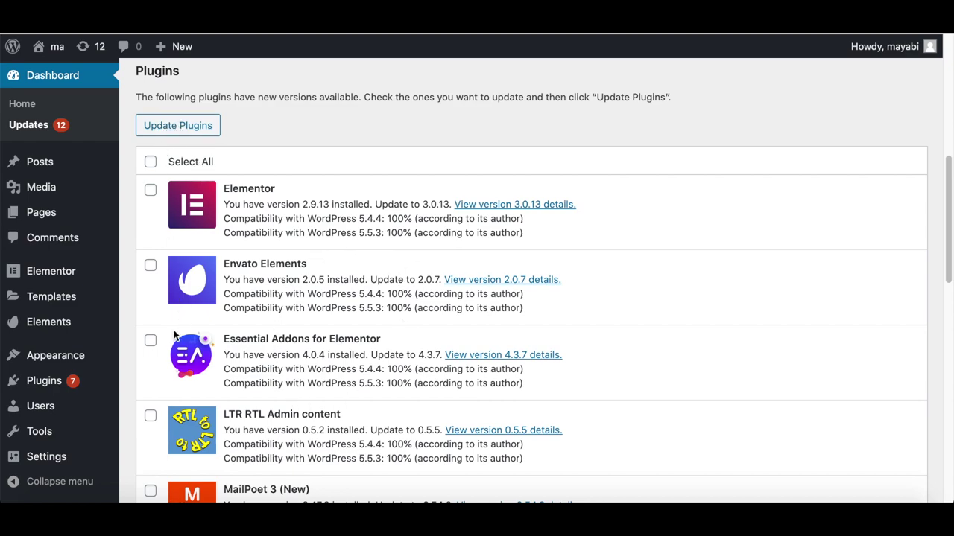
{"action": "mouse_move", "coordinate": [60, 383]}
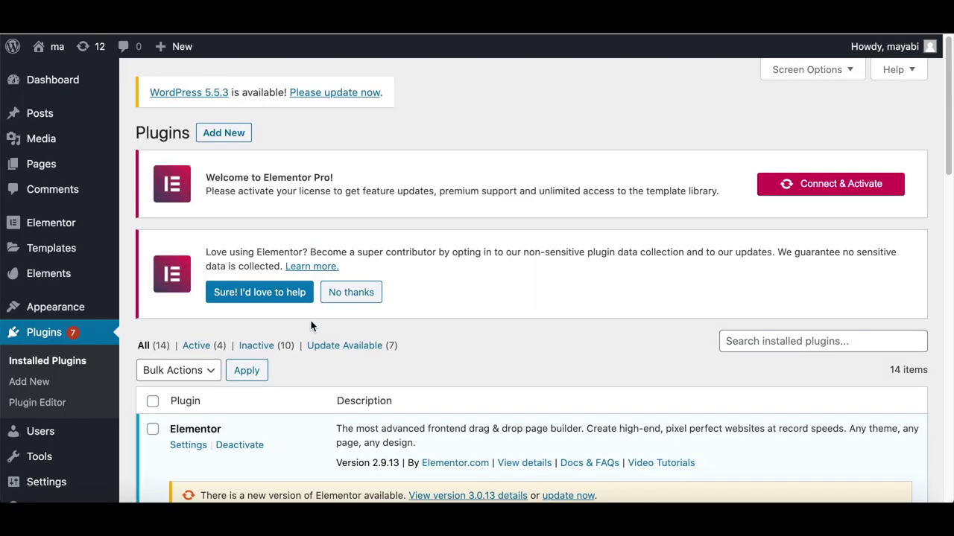
{"action": "scroll", "coordinate": [310, 325], "scroll_direction": "down", "scroll_amount": 5}
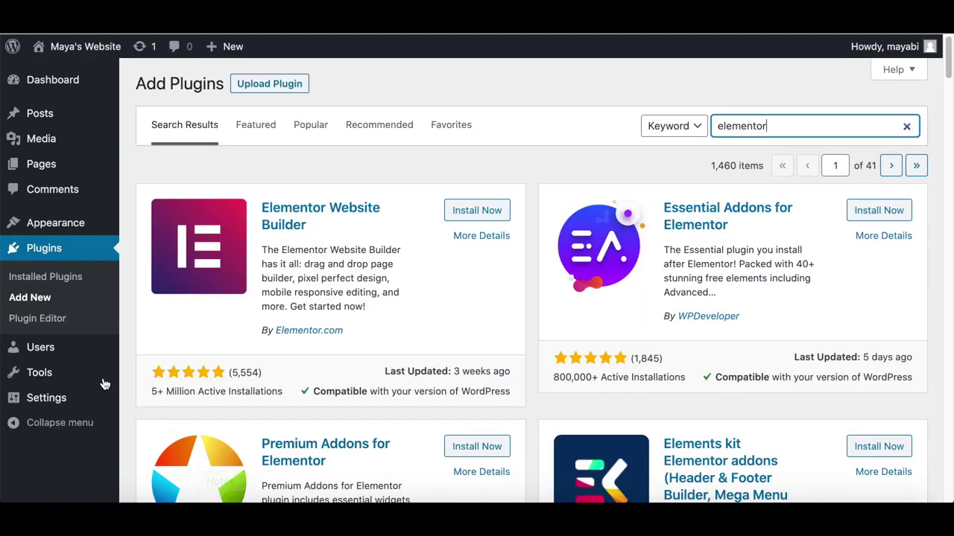
Look over the Users, Tools and Settings submenus, then return to the Dashboard.
{"action": "mouse_move", "coordinate": [75, 347]}
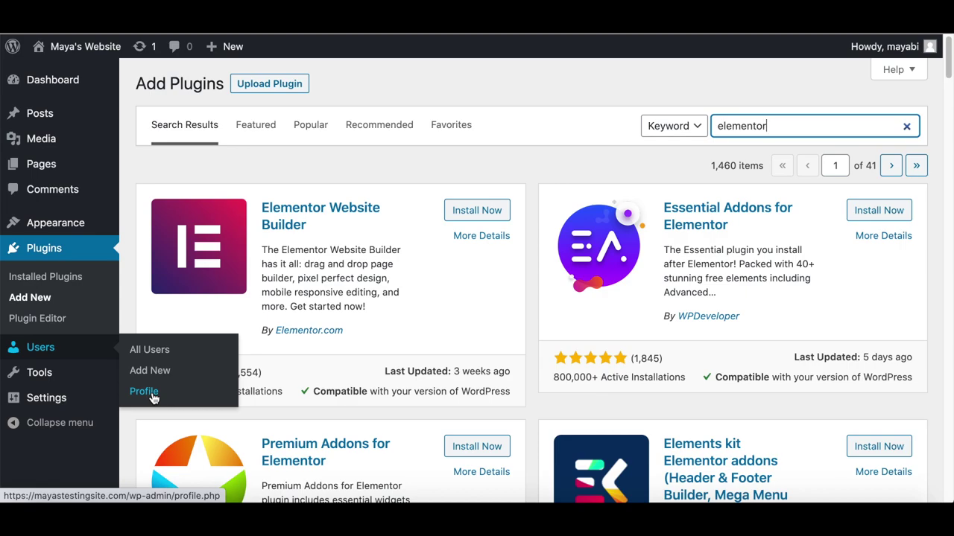
{"action": "mouse_move", "coordinate": [50, 377]}
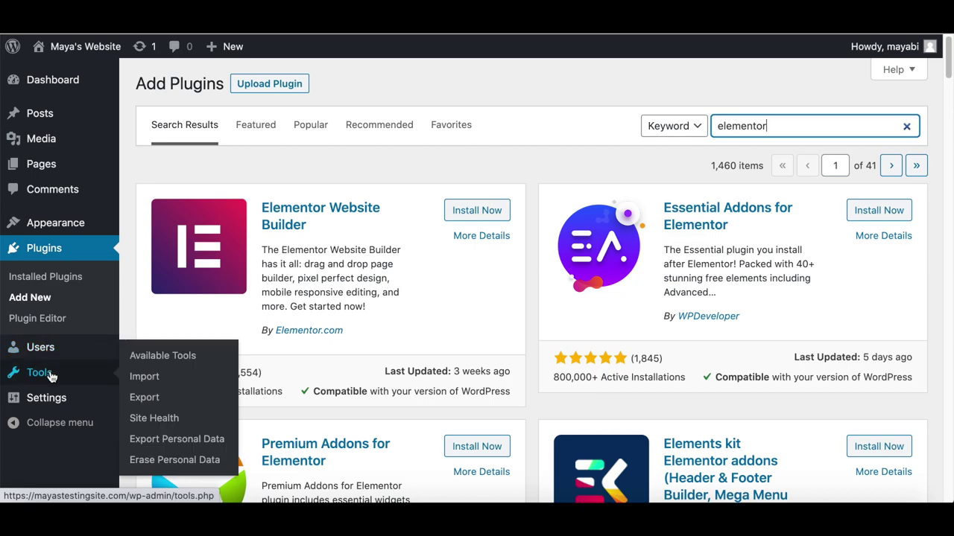
{"action": "mouse_move", "coordinate": [58, 406]}
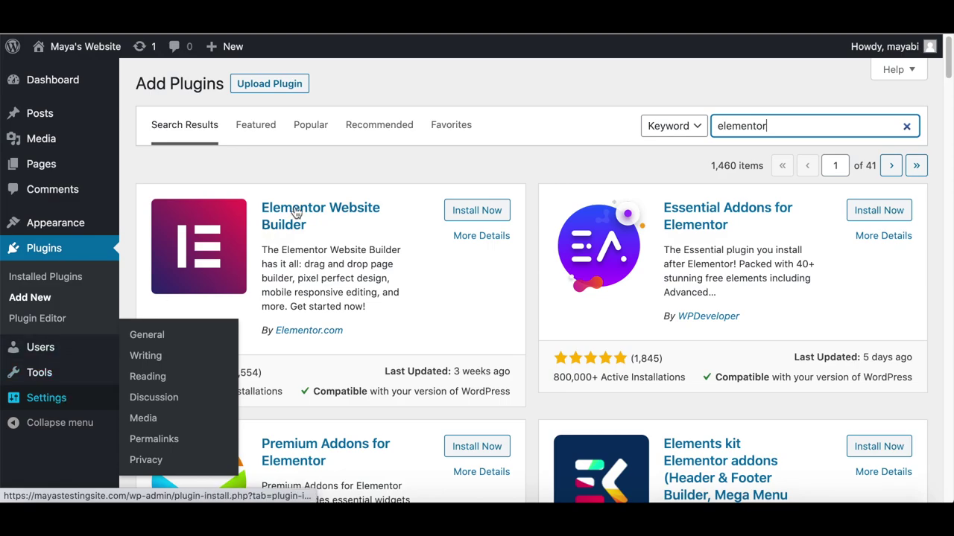
{"action": "left_click", "coordinate": [52, 80]}
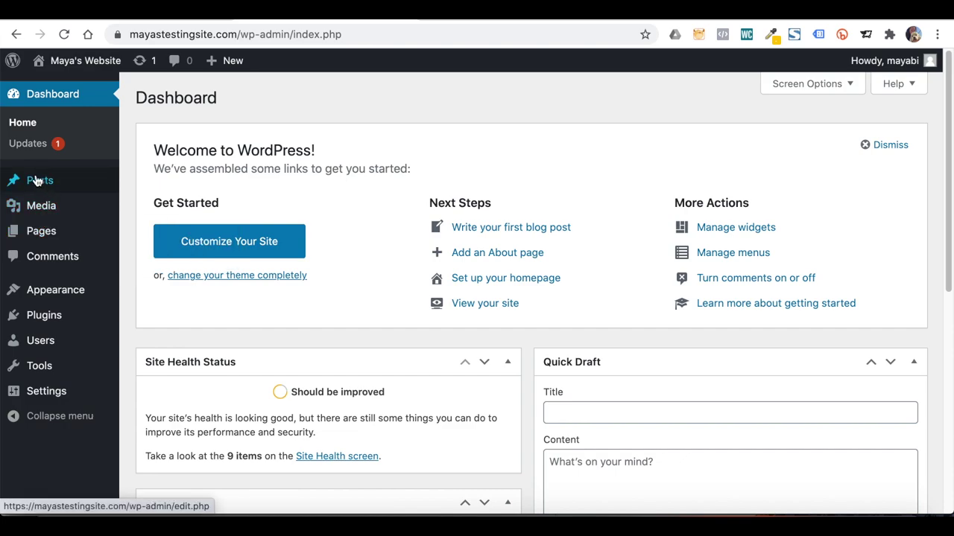
List all pages under Pages > All Pages and trash the Sample Page.
{"action": "mouse_move", "coordinate": [36, 182]}
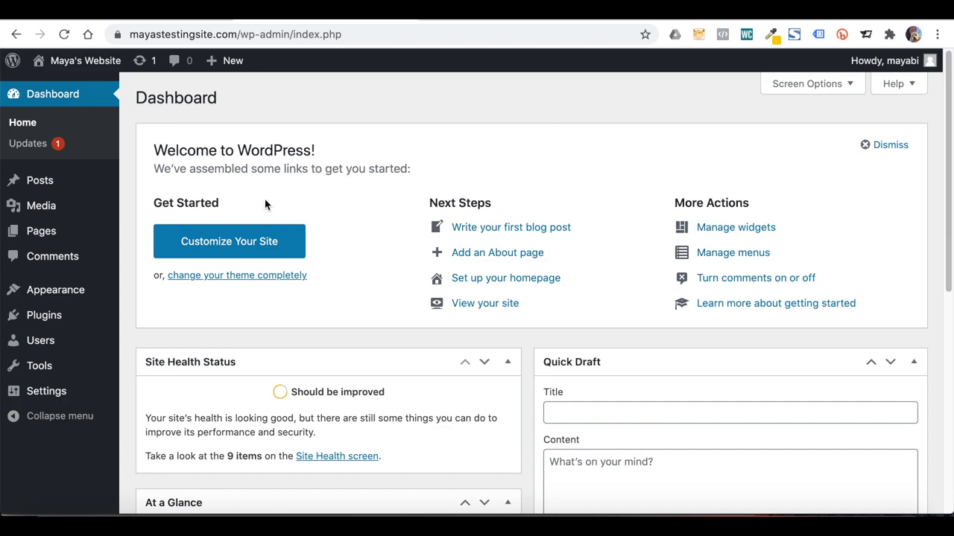
{"action": "mouse_move", "coordinate": [32, 237]}
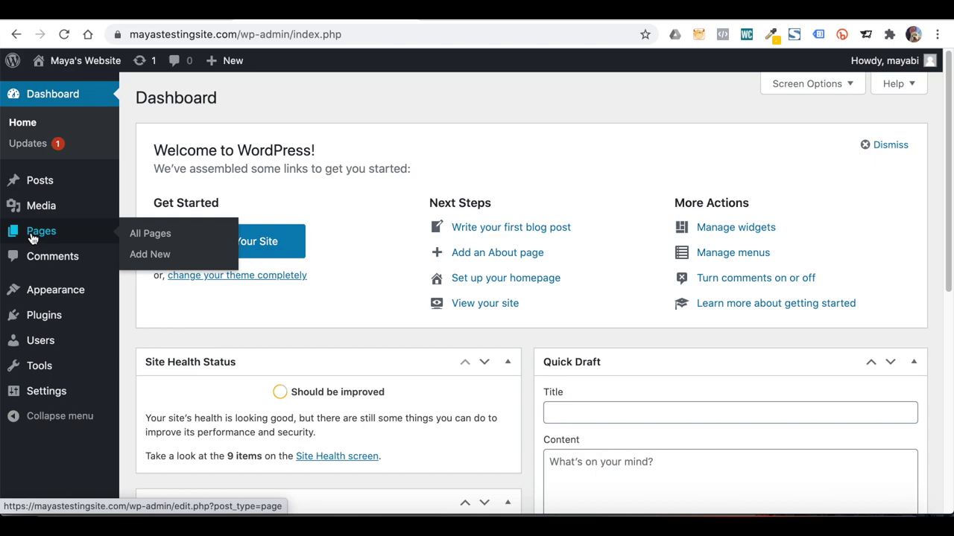
{"action": "left_click", "coordinate": [149, 237]}
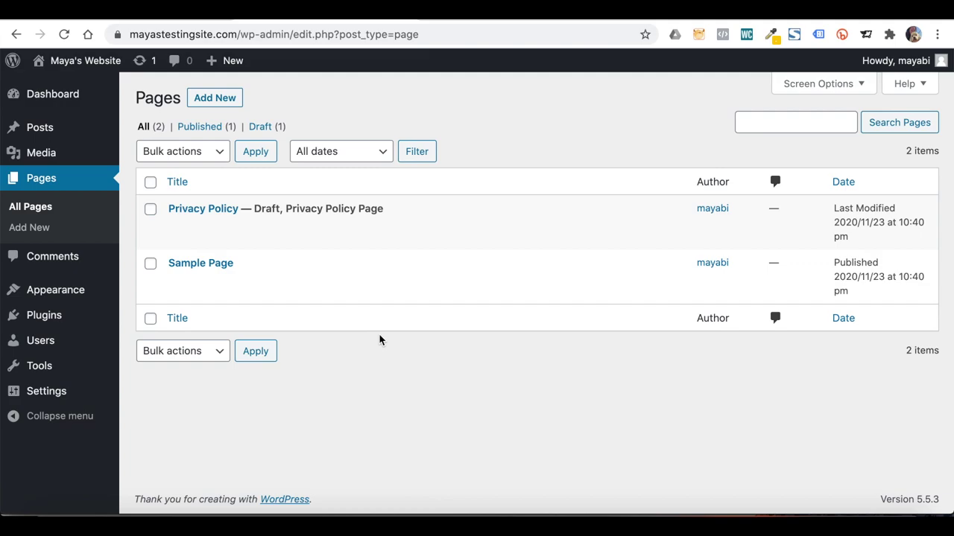
{"action": "mouse_move", "coordinate": [268, 298]}
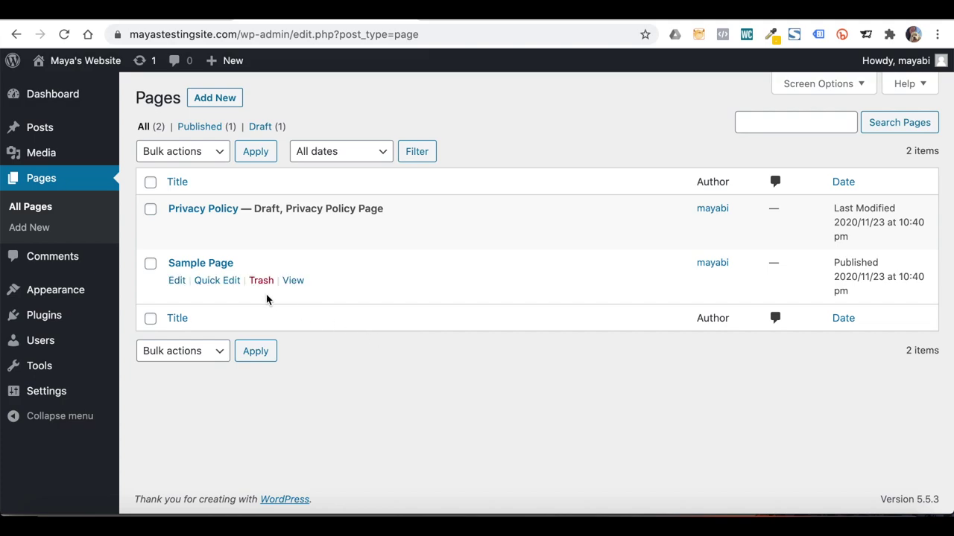
{"action": "left_click", "coordinate": [270, 289]}
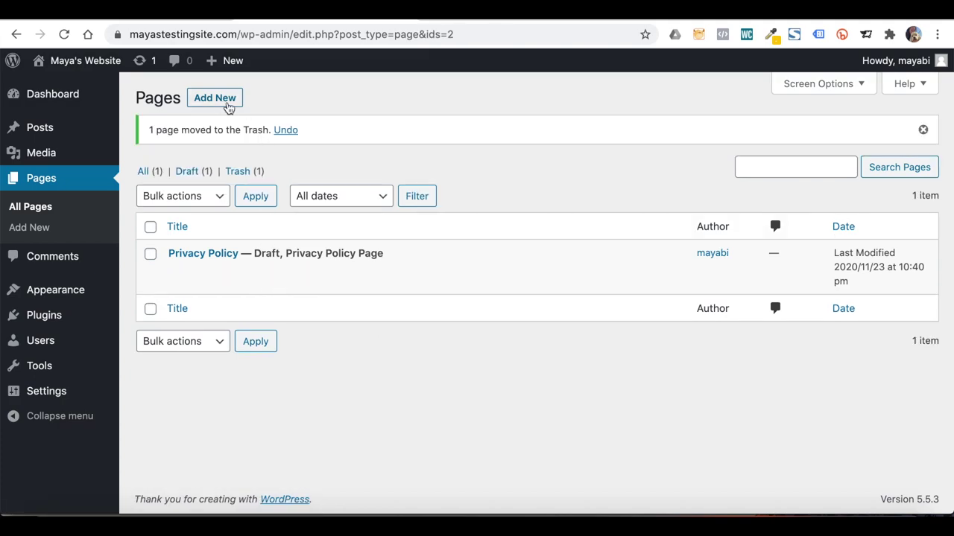
Create a new page titled 'About Us' and add a Paragraph block to its body.
{"action": "left_click", "coordinate": [219, 105]}
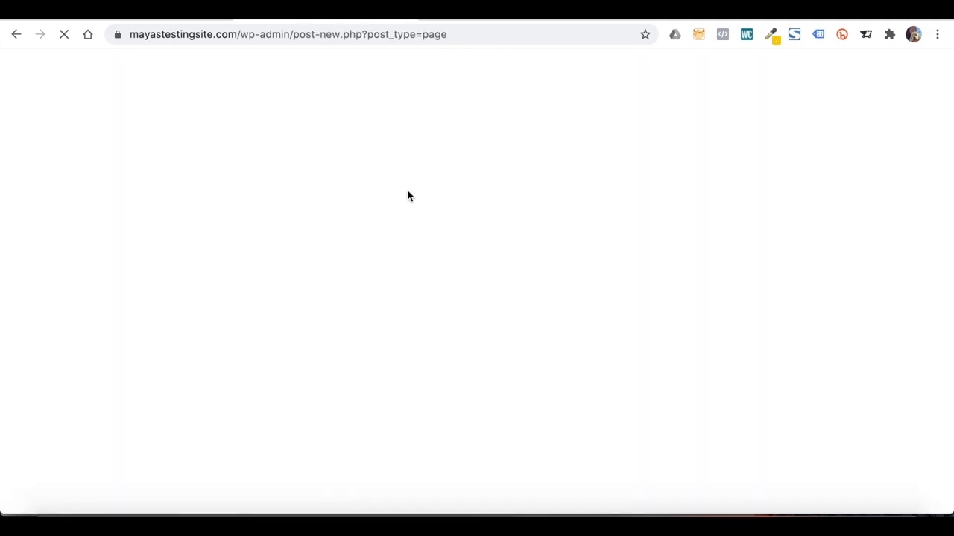
{"action": "type", "text": "About Us"}
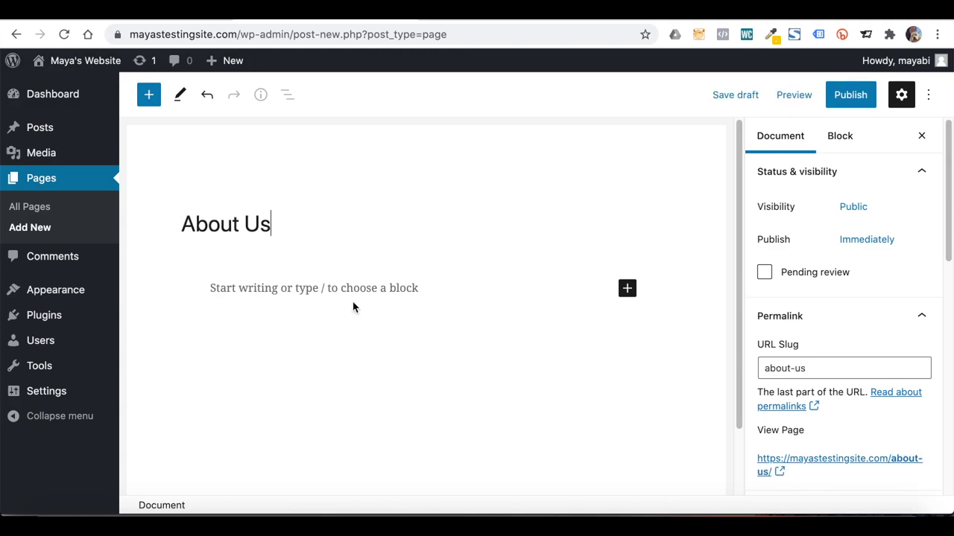
{"action": "left_click", "coordinate": [347, 285]}
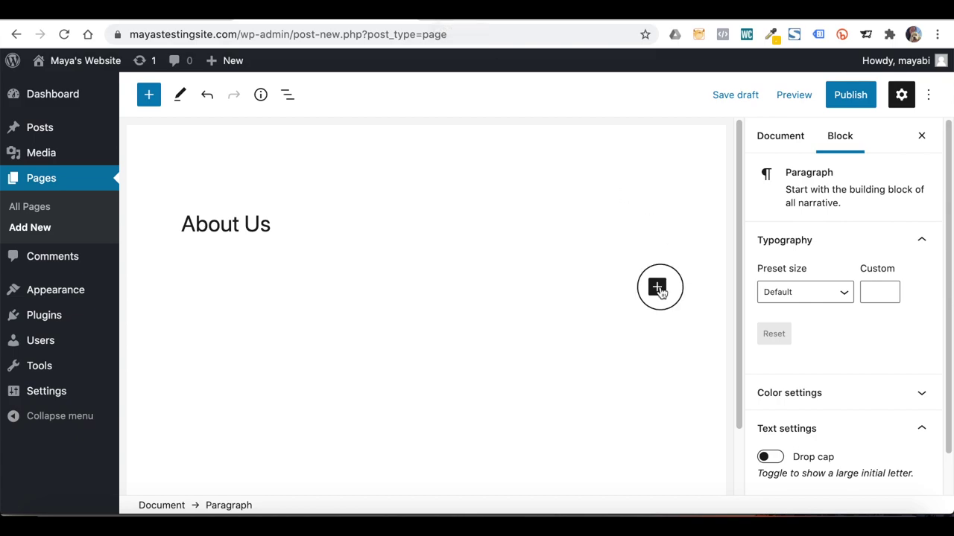
{"action": "left_click", "coordinate": [657, 288]}
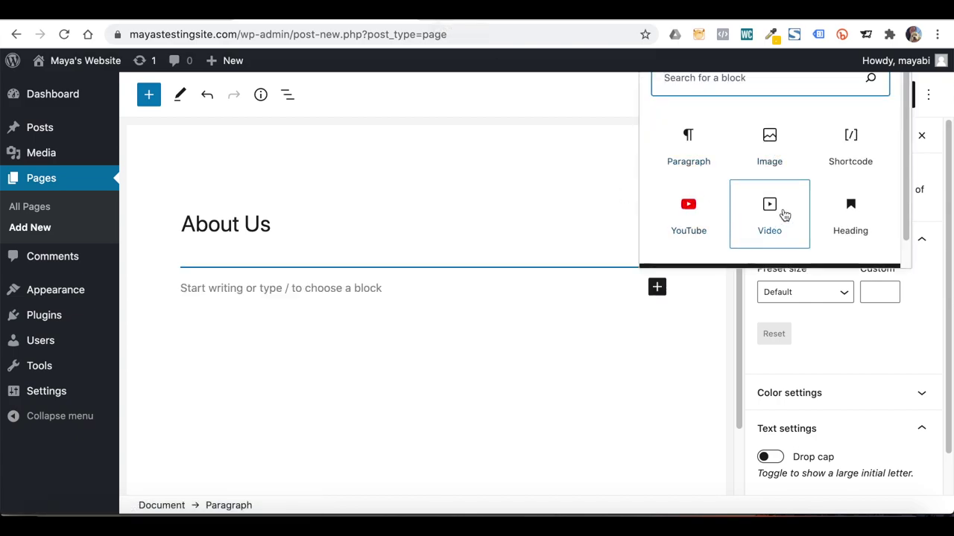
{"action": "left_click", "coordinate": [688, 149]}
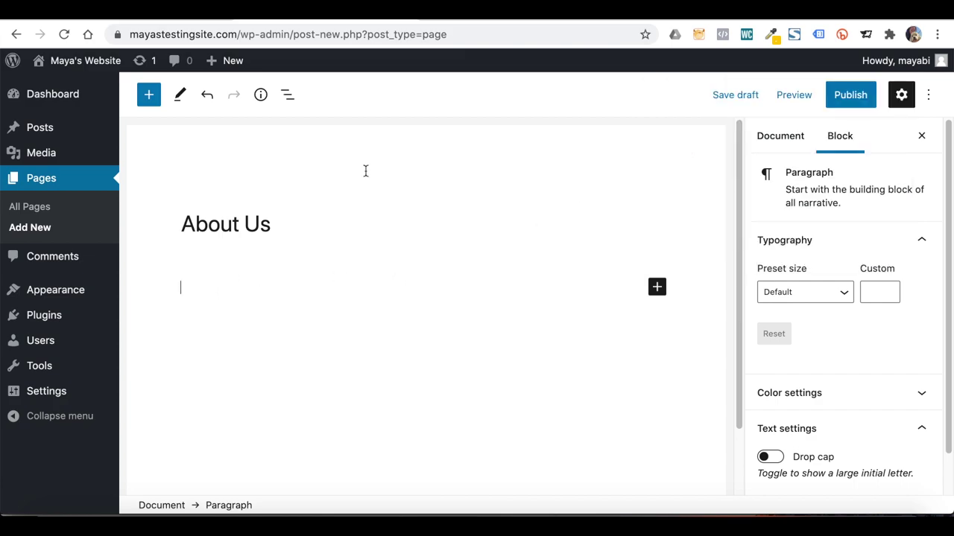
{"action": "type", "text": "Lorem ipsum dolor sit amet, consectetur adipiscing elit, sed do eiusmod tempor incididunt ut labore et dolore magna aliqua. Ut enim ad minim veniam, quis nostrud exercitation ullamco laboris nisi ut aliquip ex ea commodo consequat. Duis aute irure dolor in reprehenderit in voluptate velit esse cillum dolore eu fugiat nulla pariatur. Excepteur sint occaecat cupidatat non proident, sunt in culpa qui officia deserunt mollit anim id est laborum"}
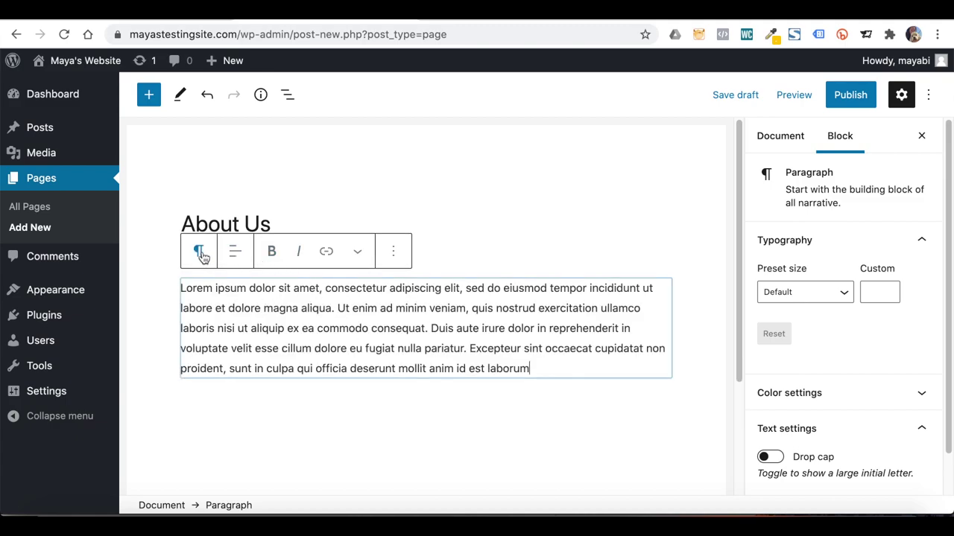
{"action": "left_click_drag", "start_coordinate": [182, 288], "coordinate": [245, 291]}
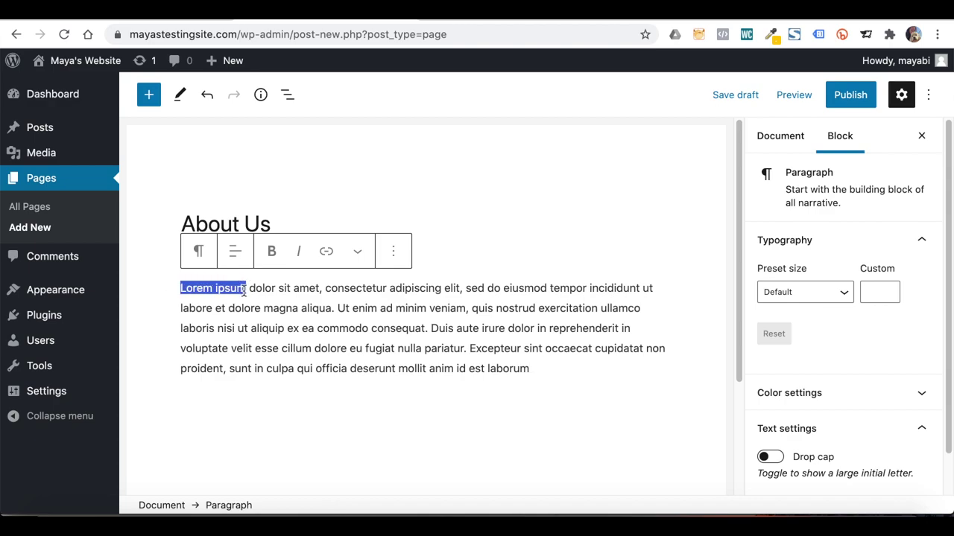
{"action": "left_click", "coordinate": [271, 254]}
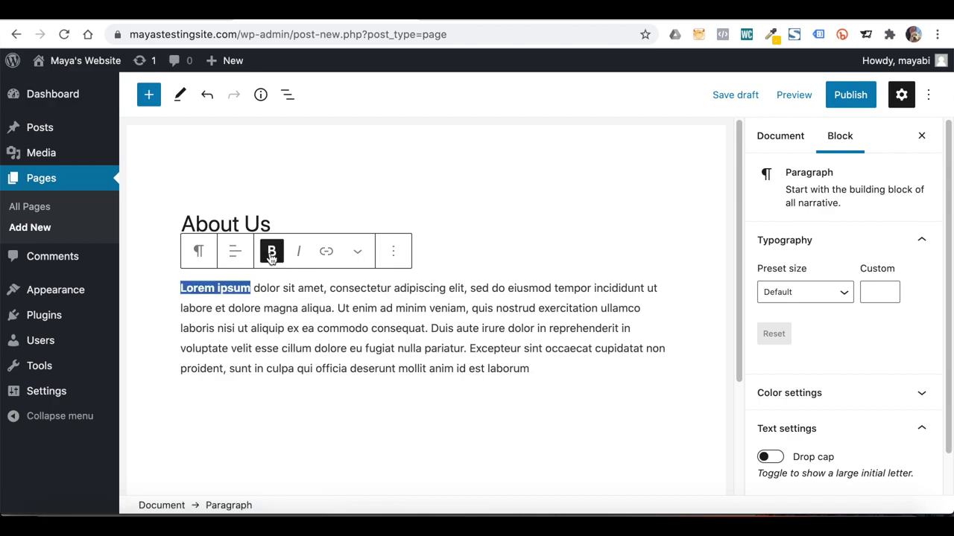
{"action": "left_click", "coordinate": [326, 254]}
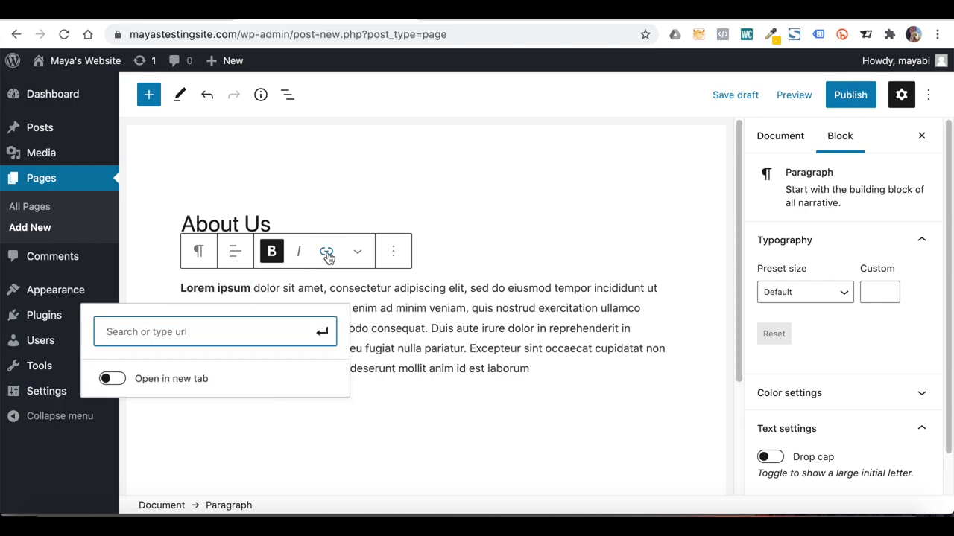
{"action": "type", "text": "www"}
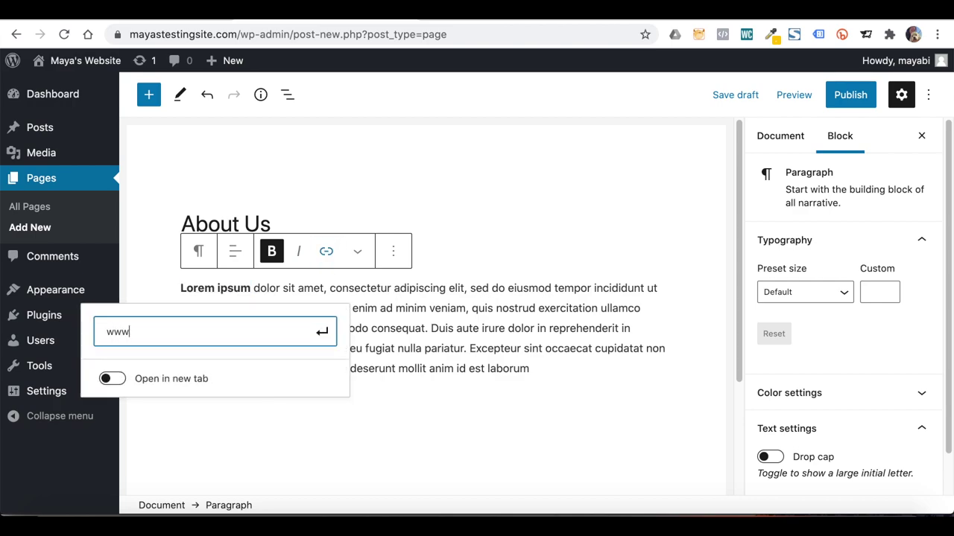
{"action": "type", "text": ".google.com\\"}
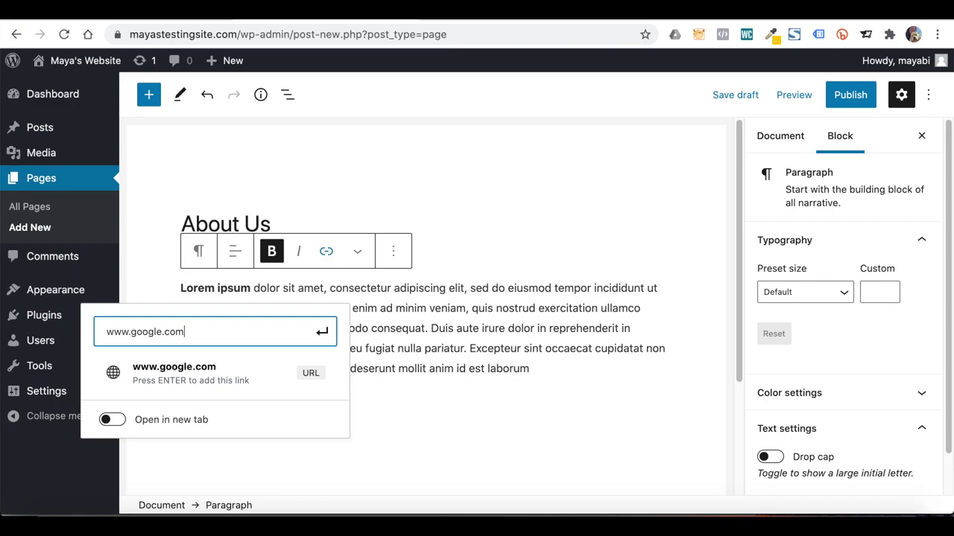
{"action": "key", "text": "Return"}
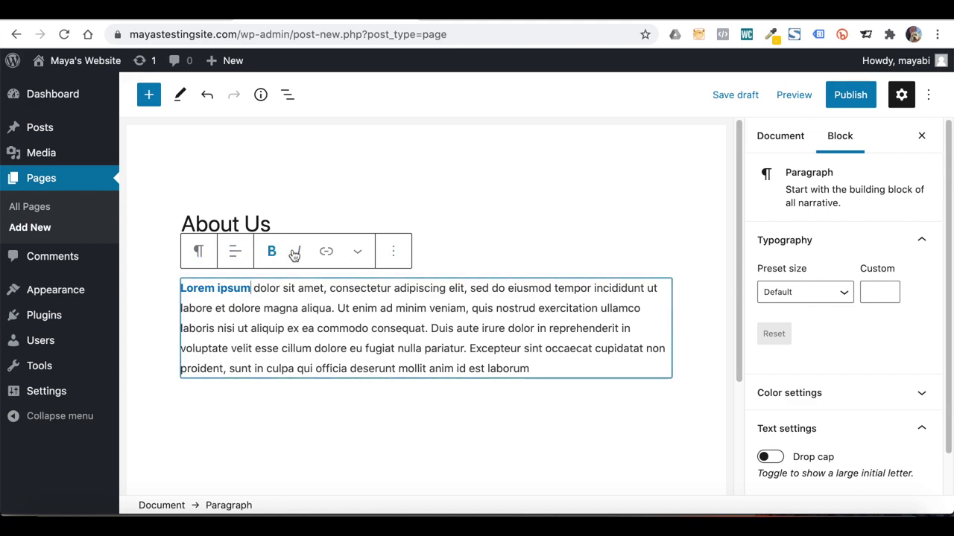
{"action": "left_click", "coordinate": [405, 389]}
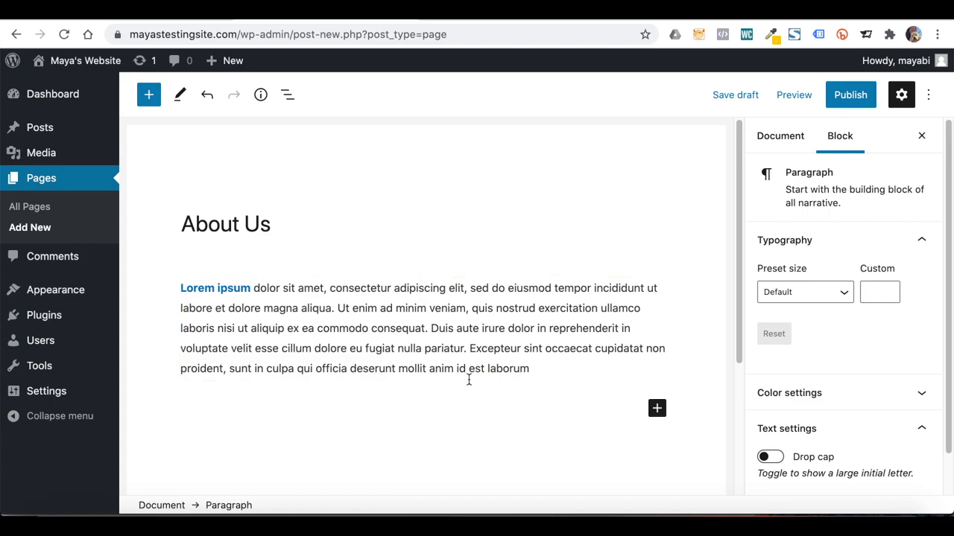
Insert an Image block from the full block list below the paragraph.
{"action": "left_click", "coordinate": [658, 410]}
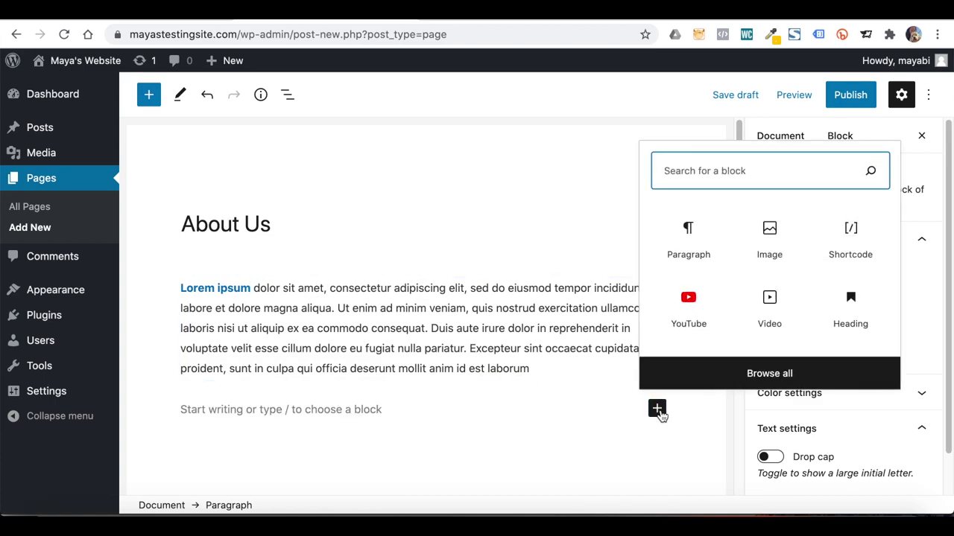
{"action": "left_click", "coordinate": [765, 380]}
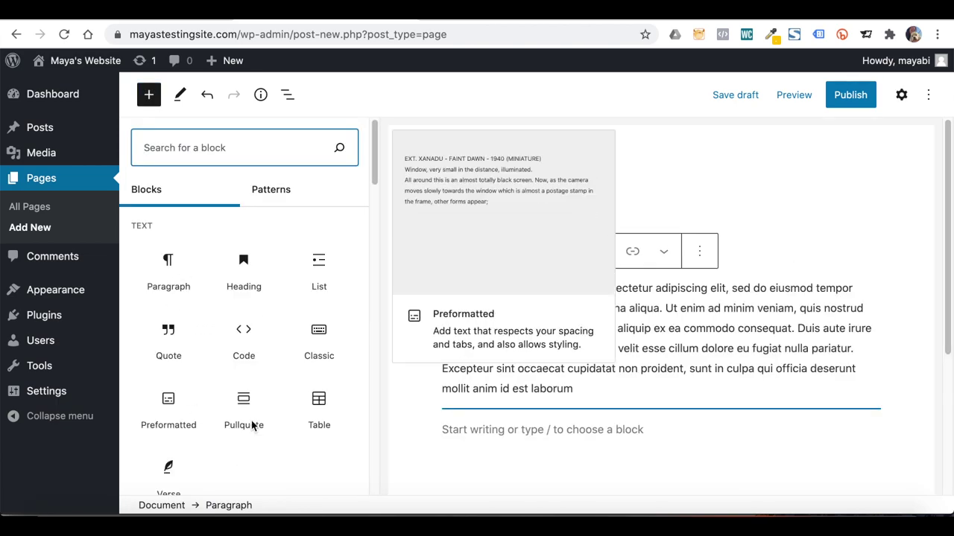
{"action": "scroll", "coordinate": [252, 425], "scroll_direction": "down", "scroll_amount": 10}
{"action": "scroll", "coordinate": [252, 425], "scroll_direction": "down", "scroll_amount": 10}
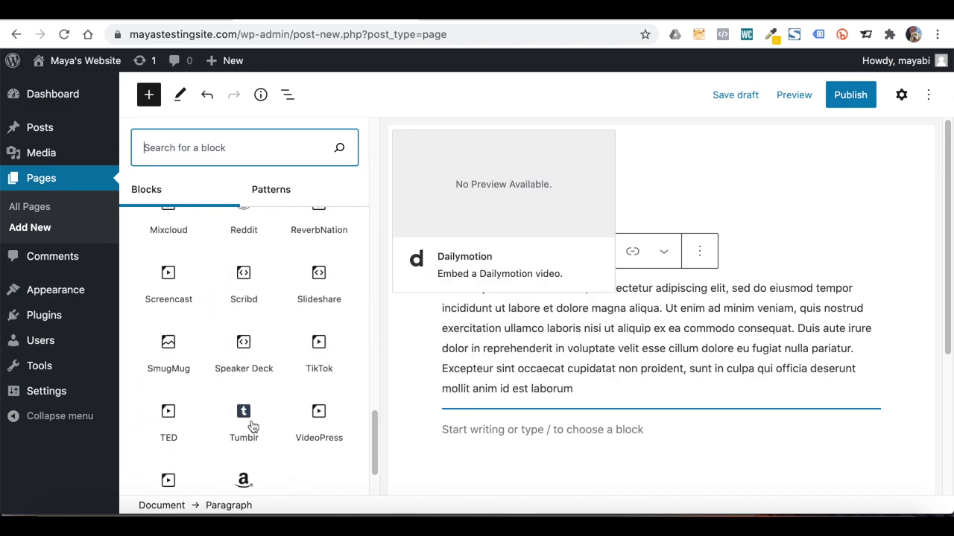
{"action": "scroll", "coordinate": [251, 426], "scroll_direction": "down", "scroll_amount": 1}
{"action": "scroll", "coordinate": [251, 425], "scroll_direction": "up", "scroll_amount": 20}
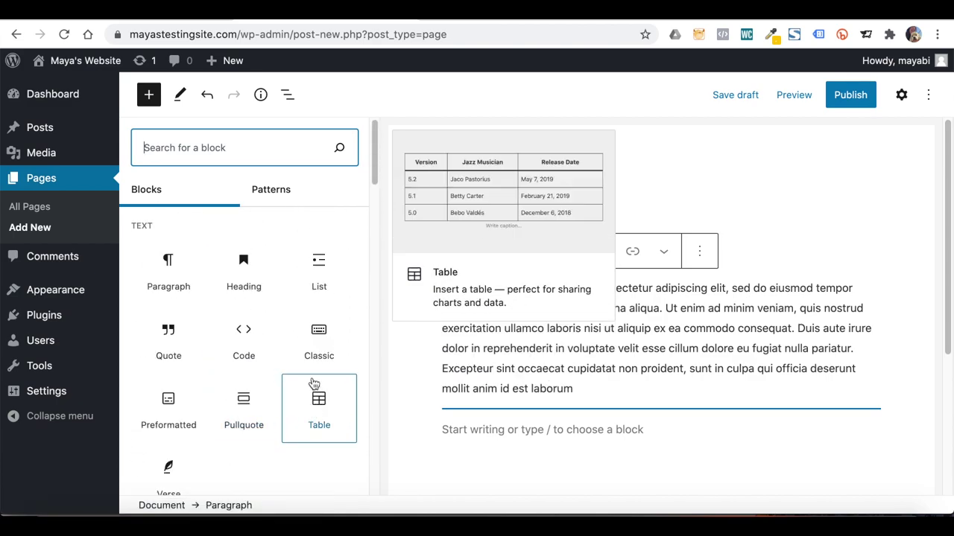
{"action": "scroll", "coordinate": [248, 320], "scroll_direction": "down", "scroll_amount": 3}
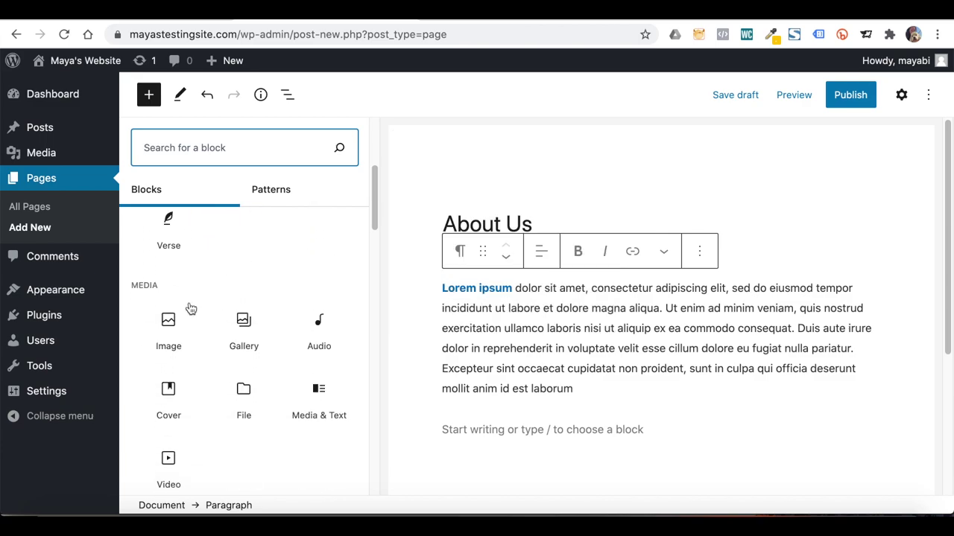
{"action": "left_click", "coordinate": [170, 332]}
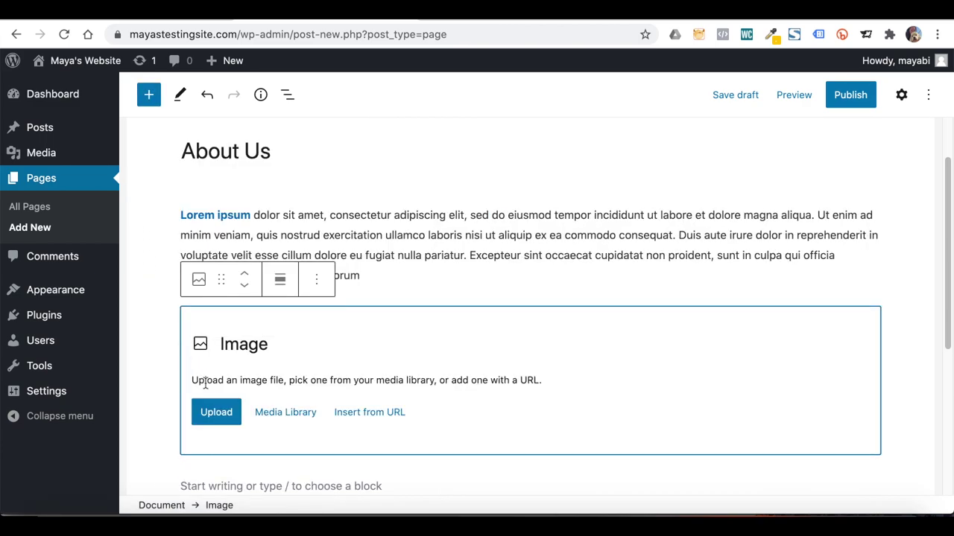
Upload IMG_8901 copy 2.JPG into the Image block and shrink it proportionally.
{"action": "left_click", "coordinate": [214, 412]}
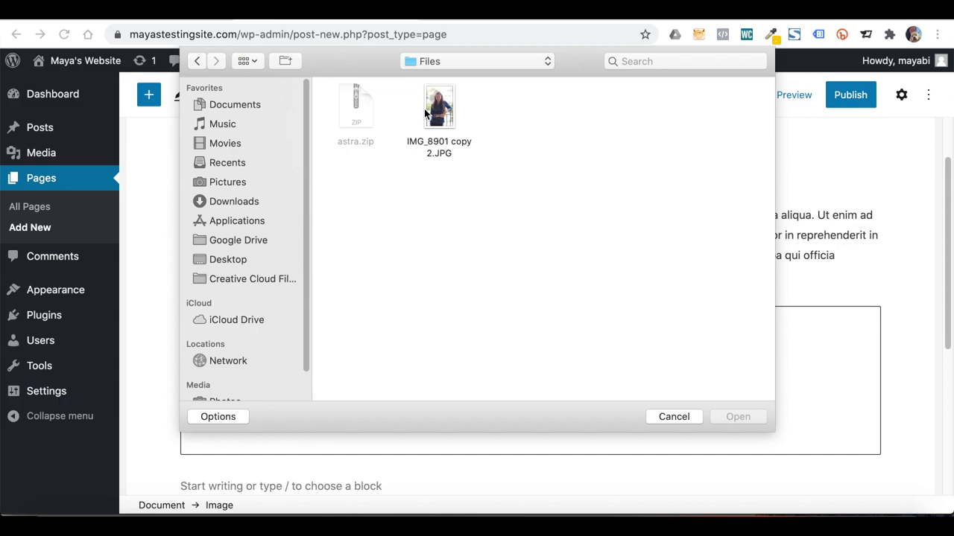
{"action": "double_click", "coordinate": [426, 112]}
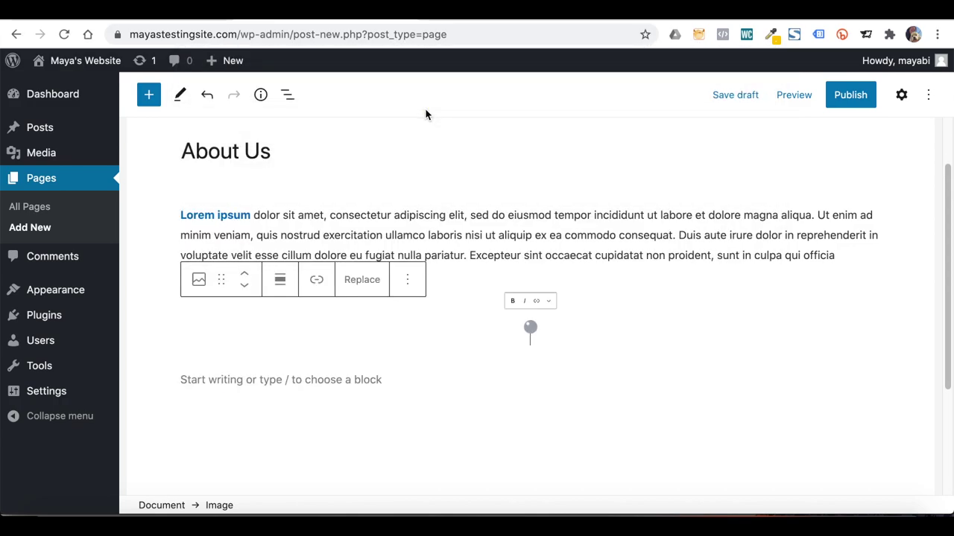
{"action": "scroll", "coordinate": [515, 354], "scroll_direction": "up", "scroll_amount": 5}
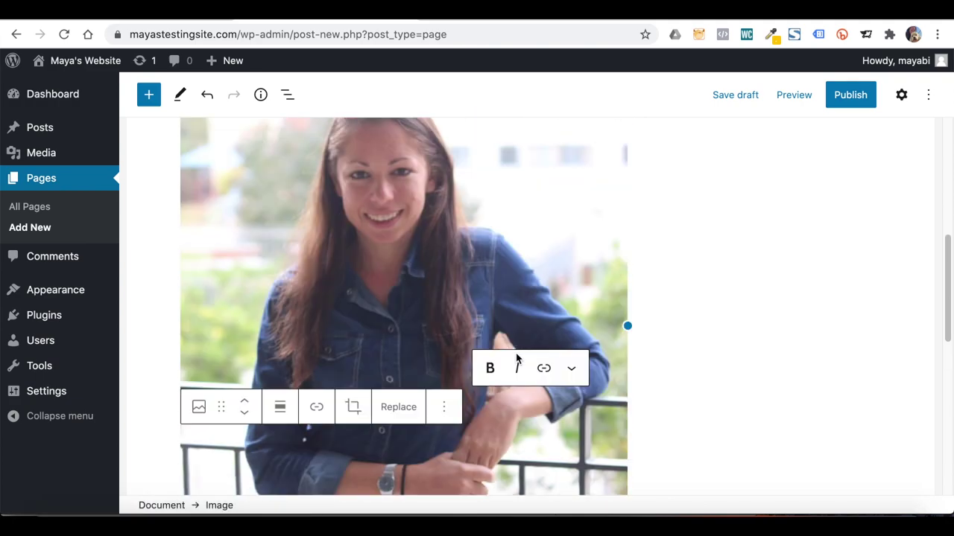
{"action": "scroll", "coordinate": [602, 255], "scroll_direction": "down", "scroll_amount": 3}
{"action": "scroll", "coordinate": [598, 273], "scroll_direction": "down", "scroll_amount": 2}
{"action": "scroll", "coordinate": [598, 273], "scroll_direction": "up", "scroll_amount": 2}
{"action": "left_click_drag", "start_coordinate": [403, 470], "coordinate": [353, 275]}
{"action": "scroll", "coordinate": [353, 274], "scroll_direction": "up", "scroll_amount": 5}
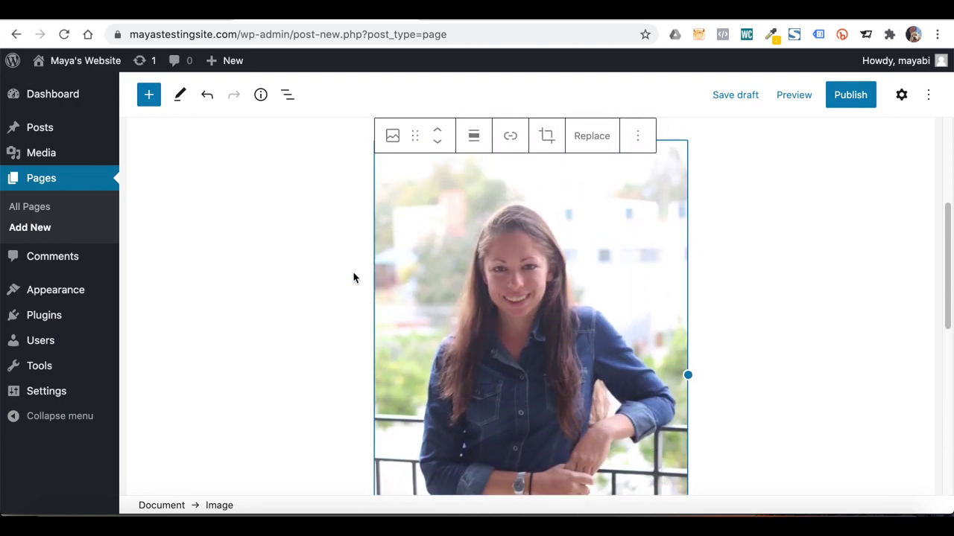
{"action": "scroll", "coordinate": [354, 277], "scroll_direction": "up", "scroll_amount": 1}
Center-align the photo on the page.
{"action": "left_click", "coordinate": [547, 152]}
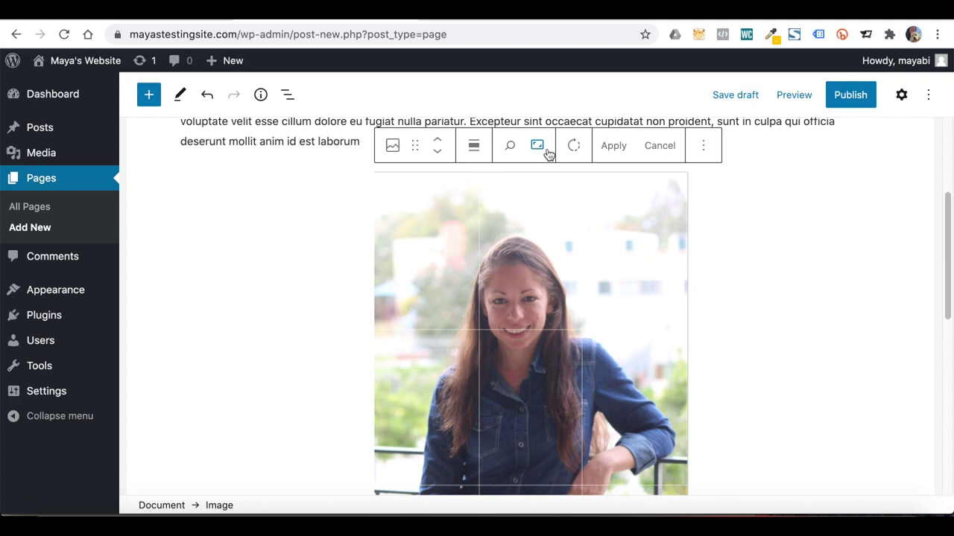
{"action": "left_click", "coordinate": [471, 147]}
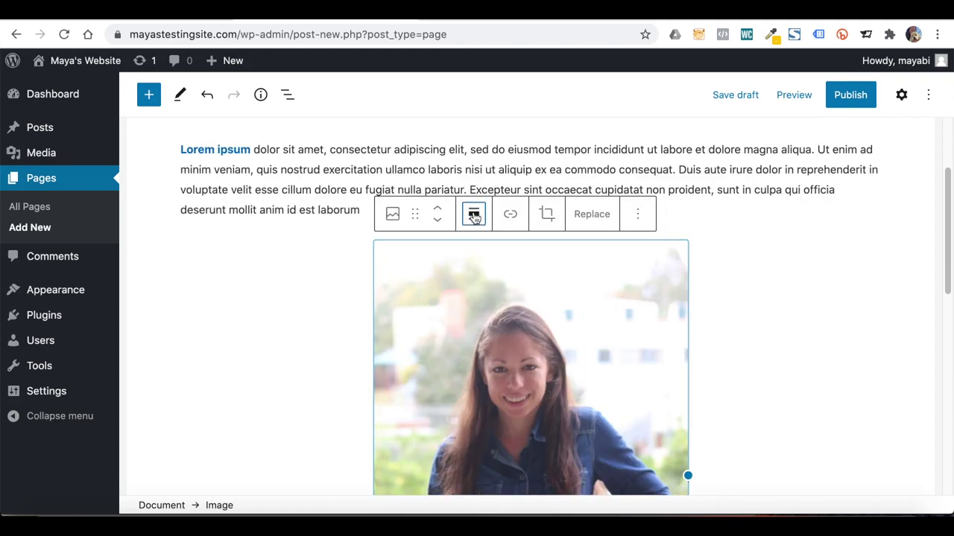
{"action": "left_click", "coordinate": [473, 215]}
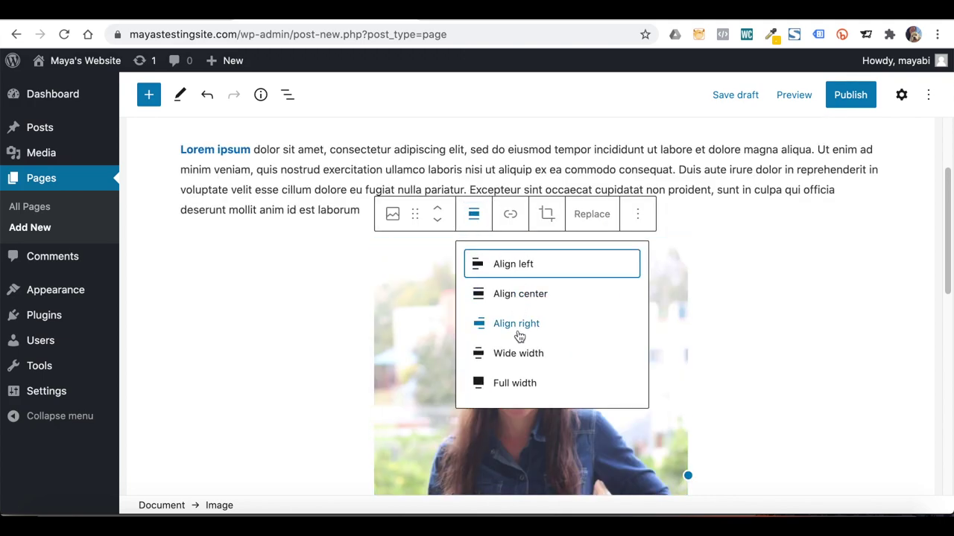
{"action": "left_click", "coordinate": [515, 275]}
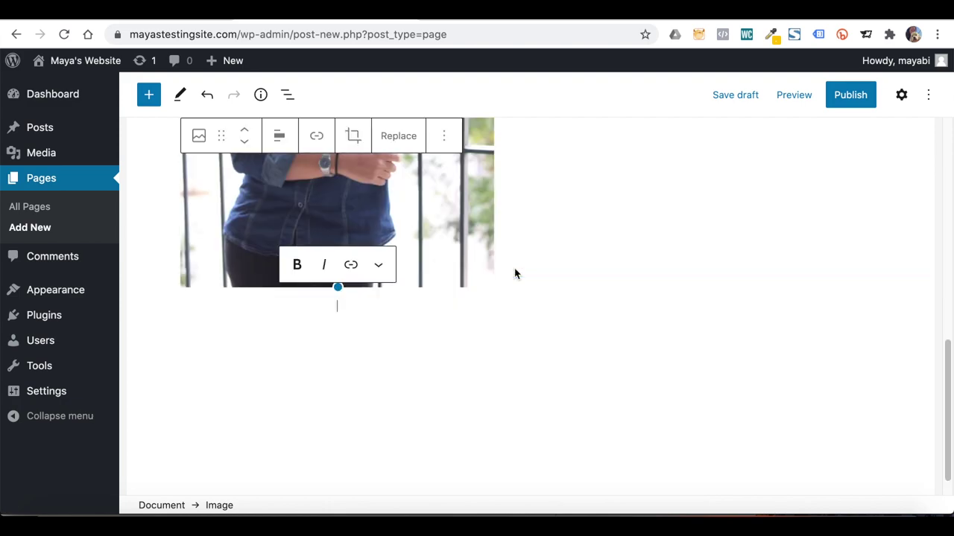
{"action": "scroll", "coordinate": [378, 290], "scroll_direction": "up", "scroll_amount": 5}
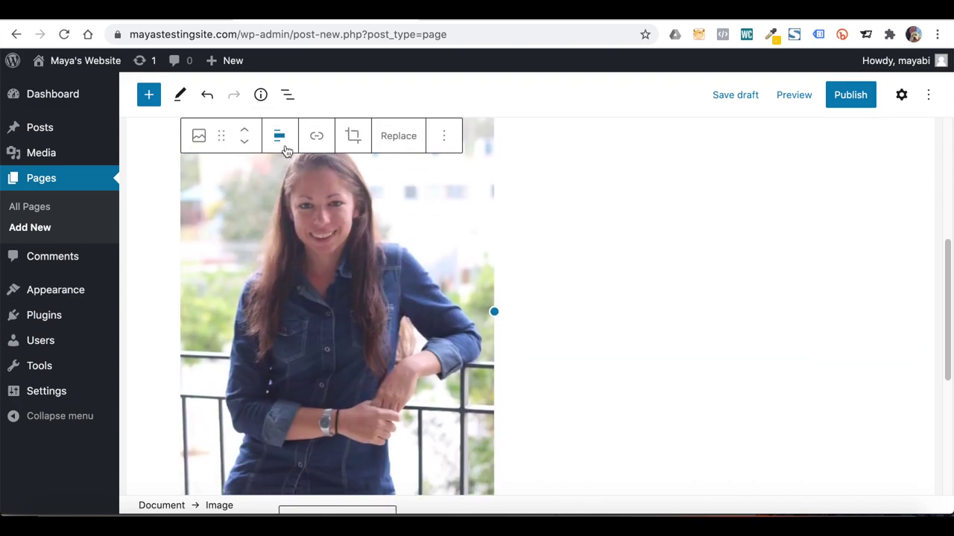
{"action": "left_click", "coordinate": [280, 140]}
{"action": "left_click", "coordinate": [304, 215]}
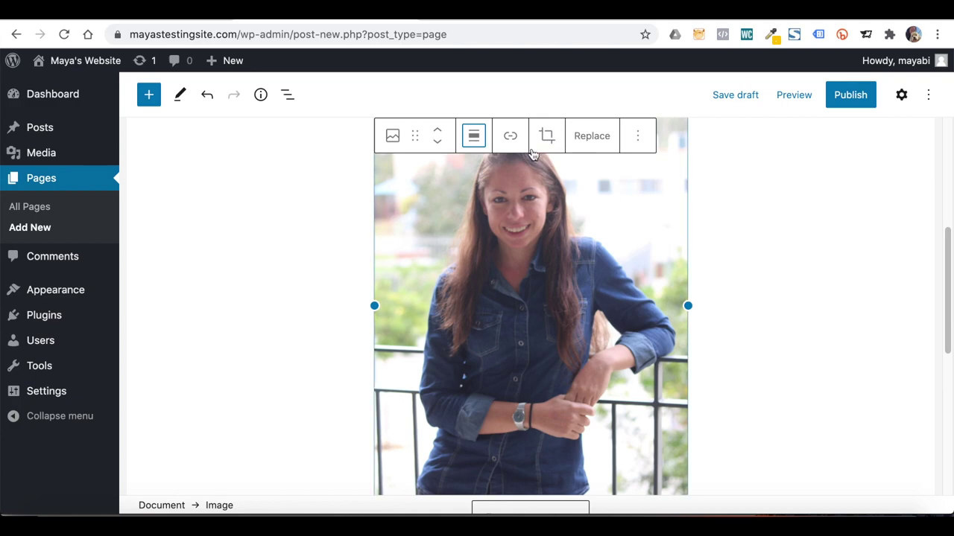
Caption the photo 'That's me! :-)' without adding a link.
{"action": "left_click", "coordinate": [510, 136]}
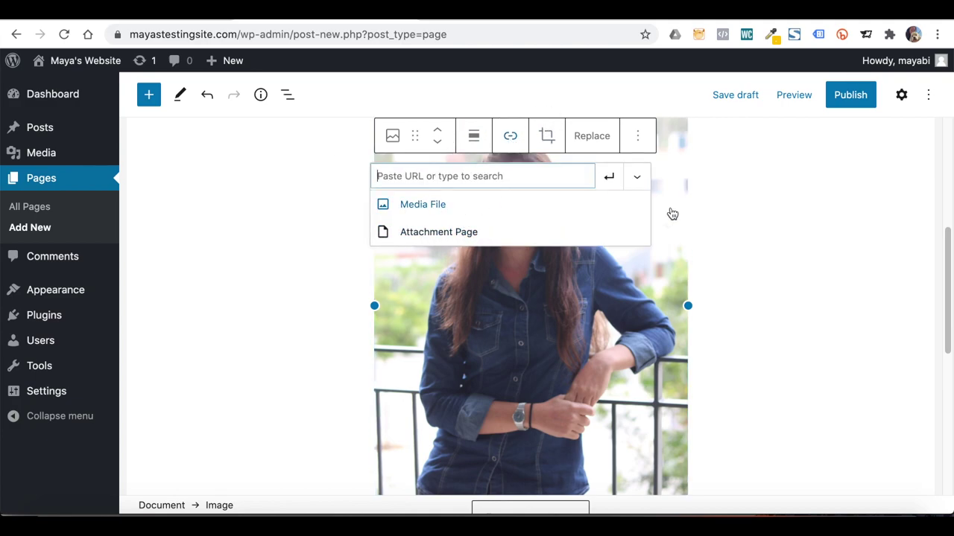
{"action": "left_click", "coordinate": [748, 252]}
{"action": "left_click", "coordinate": [545, 236]}
{"action": "scroll", "coordinate": [523, 223], "scroll_direction": "down", "scroll_amount": 5}
{"action": "left_click", "coordinate": [530, 341]}
{"action": "type", "text": "That's "}
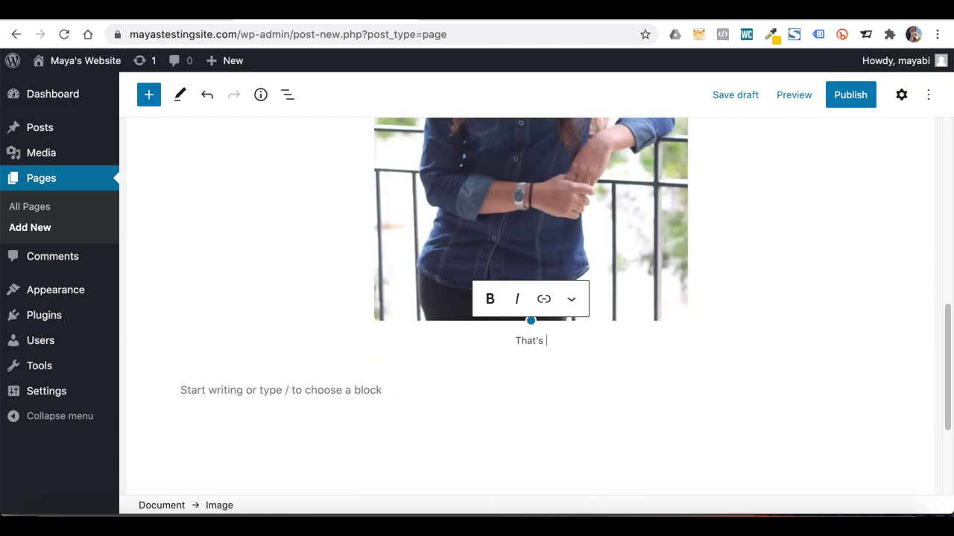
{"action": "type", "text": "me! :-)"}
{"action": "left_click", "coordinate": [451, 388]}
Add a Video block below the captioned photo.
{"action": "left_click", "coordinate": [866, 390]}
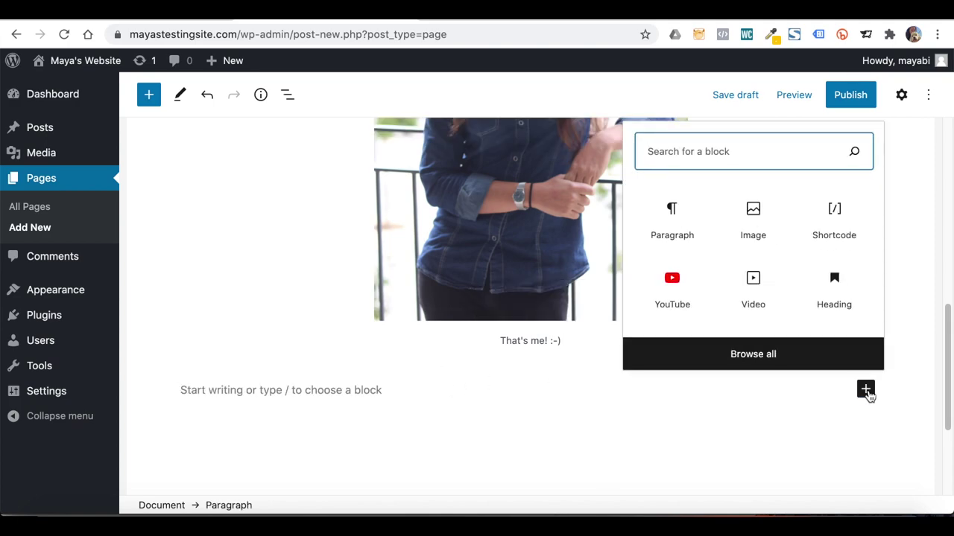
{"action": "left_click", "coordinate": [762, 292]}
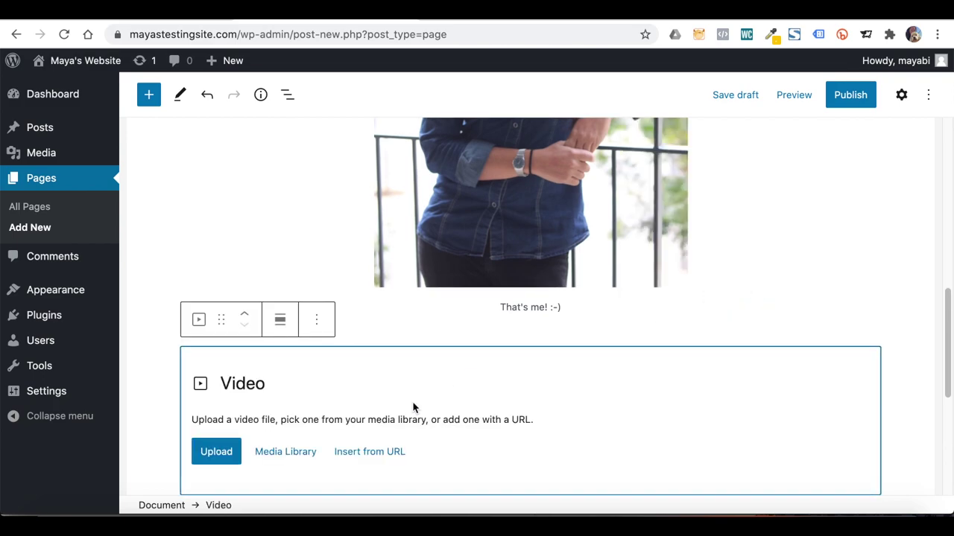
{"action": "scroll", "coordinate": [412, 407], "scroll_direction": "down", "scroll_amount": 1}
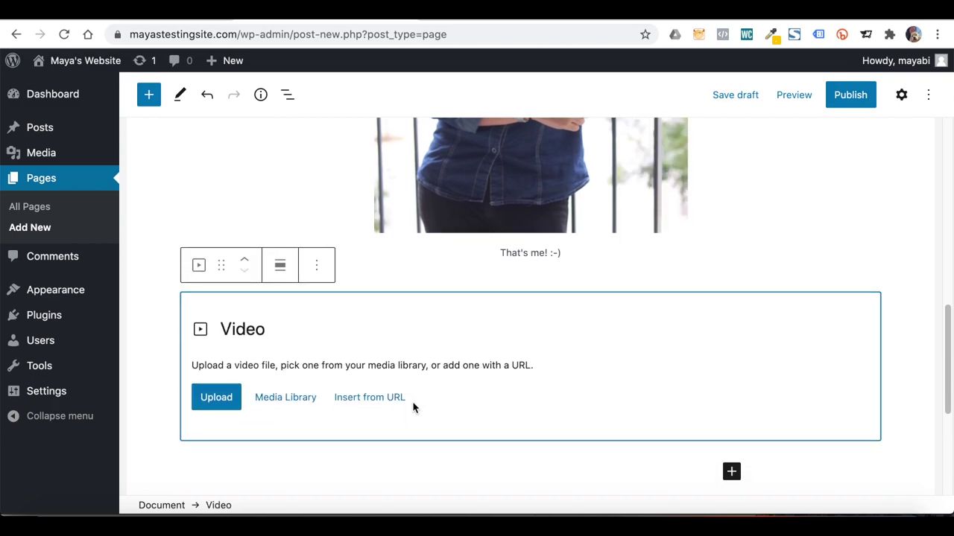
Embed the Fifth Avenue walking video from its pasted YouTube URL.
{"action": "left_click", "coordinate": [367, 401]}
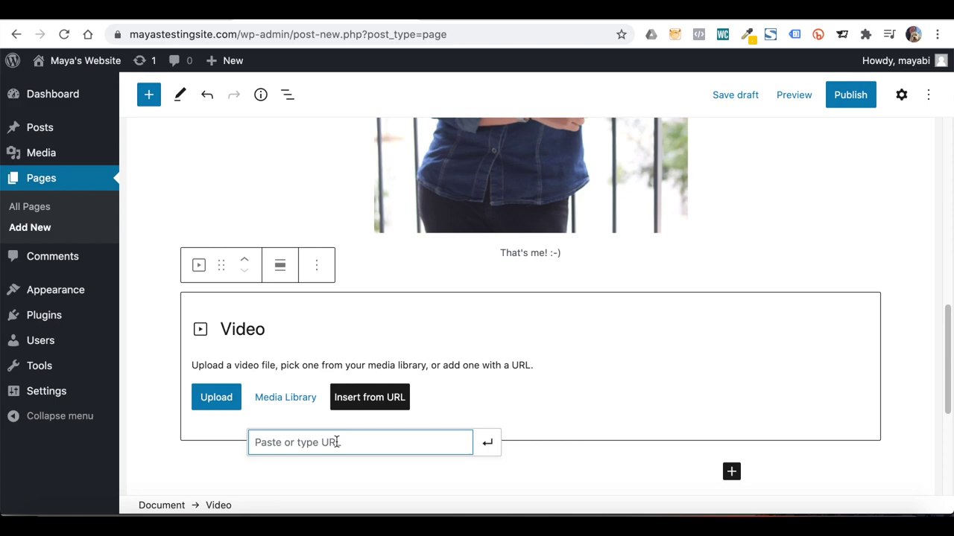
{"action": "type", "text": "https://www.youtube.com/watch?v=u28EnyGxPCg"}
{"action": "key", "text": "Return"}
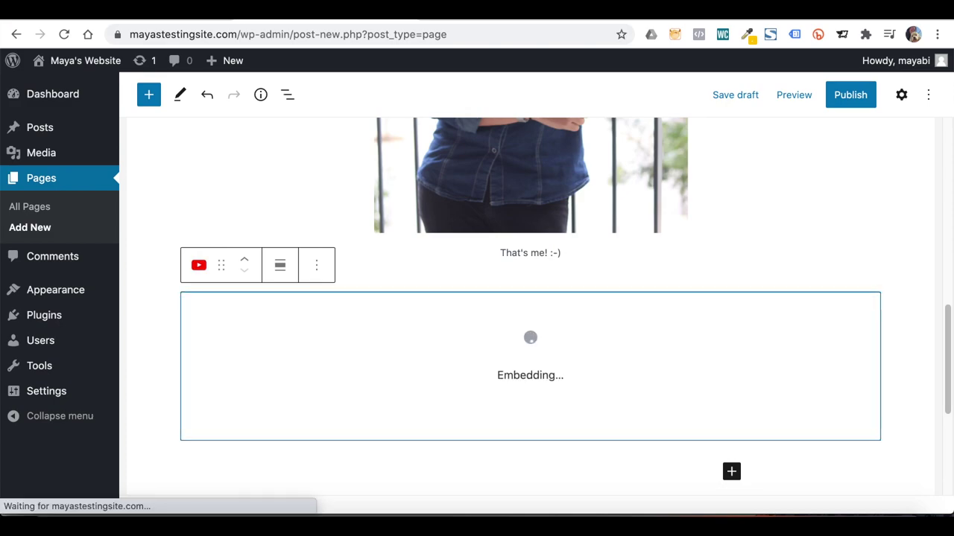
{"action": "scroll", "coordinate": [490, 400], "scroll_direction": "down", "scroll_amount": 3}
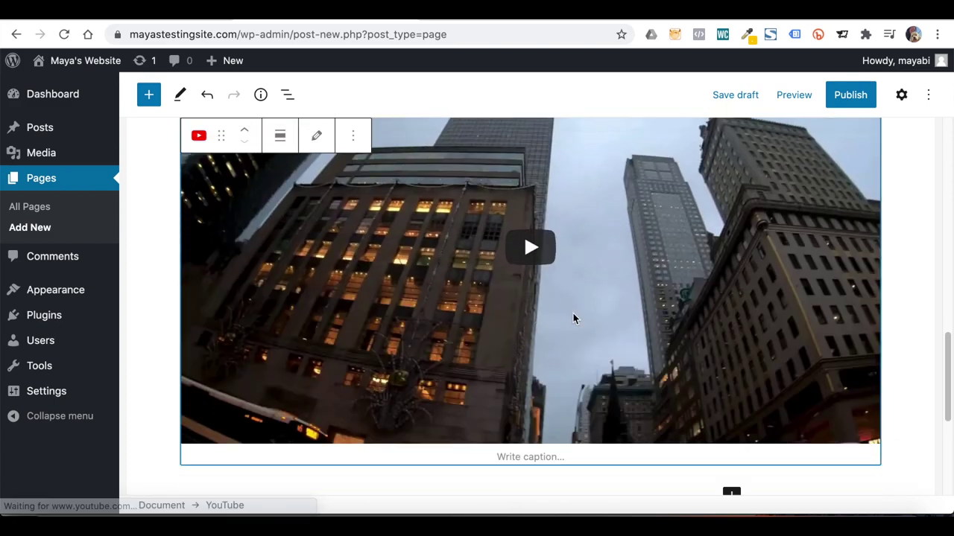
{"action": "scroll", "coordinate": [516, 246], "scroll_direction": "up", "scroll_amount": 3}
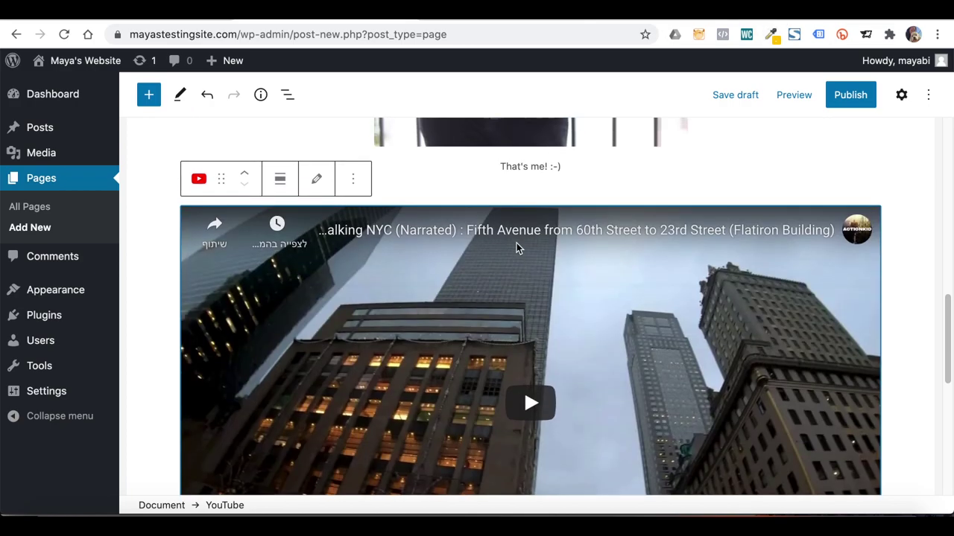
{"action": "scroll", "coordinate": [516, 246], "scroll_direction": "down", "scroll_amount": 3}
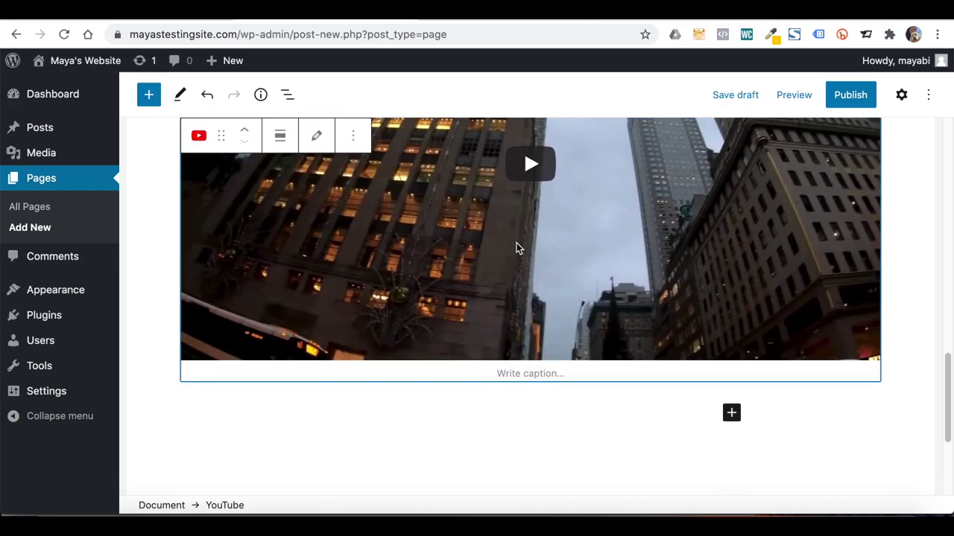
{"action": "scroll", "coordinate": [516, 243], "scroll_direction": "up", "scroll_amount": 7}
{"action": "scroll", "coordinate": [516, 243], "scroll_direction": "up", "scroll_amount": 6}
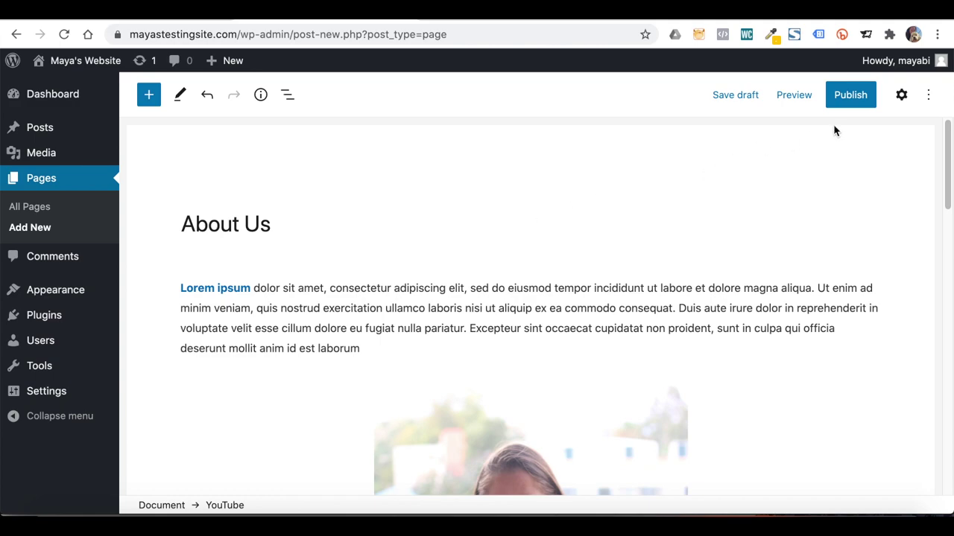
Start publishing About Us, try Private and Password Protected visibility, then return to Public.
{"action": "left_click", "coordinate": [852, 100]}
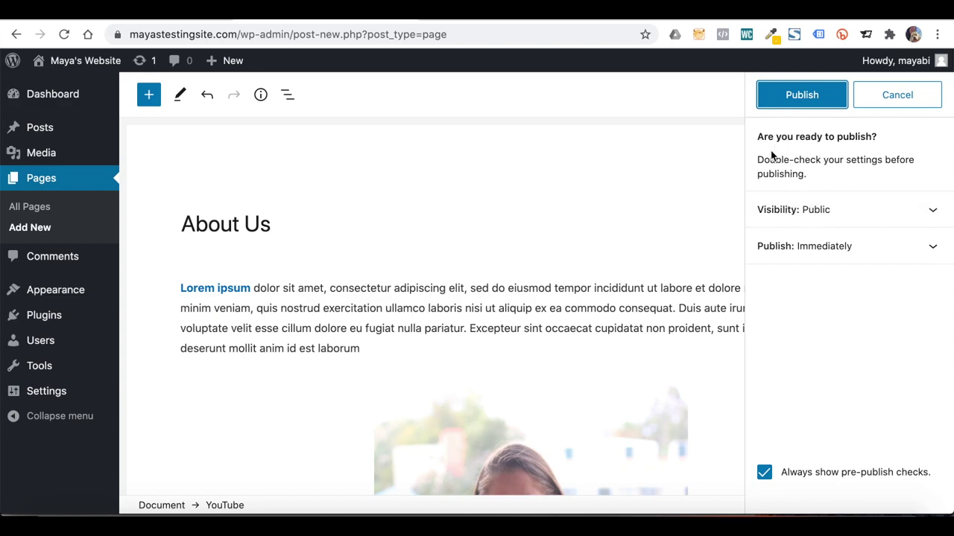
{"action": "left_click", "coordinate": [787, 211]}
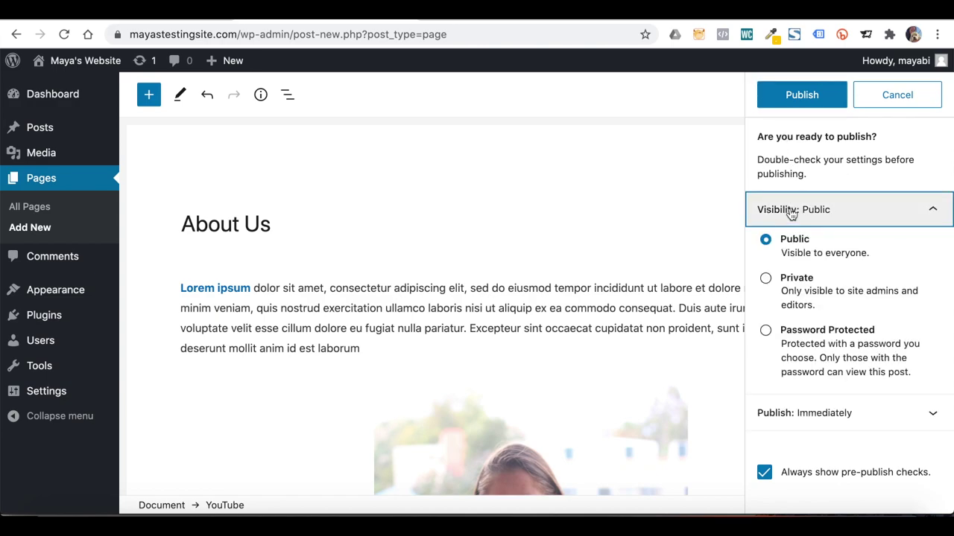
{"action": "left_click", "coordinate": [765, 280]}
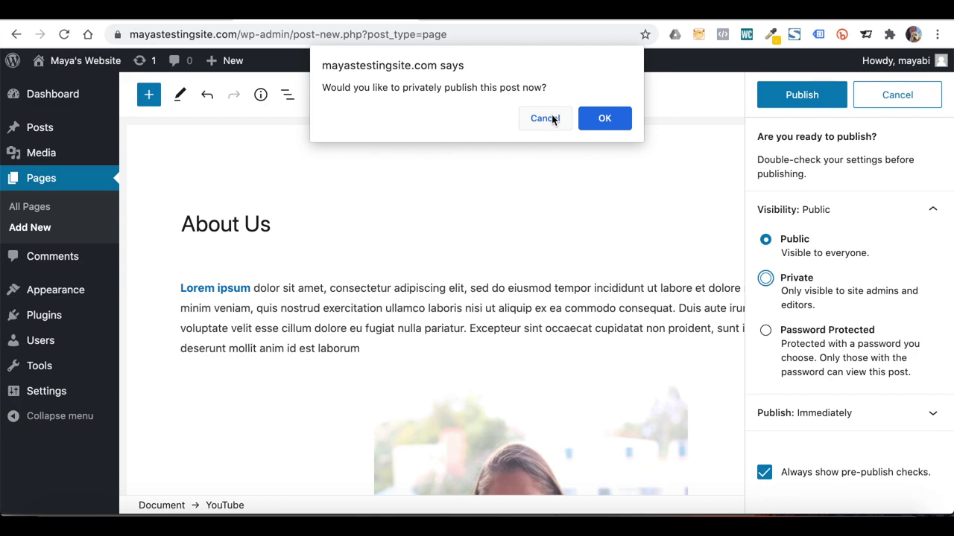
{"action": "left_click", "coordinate": [552, 119]}
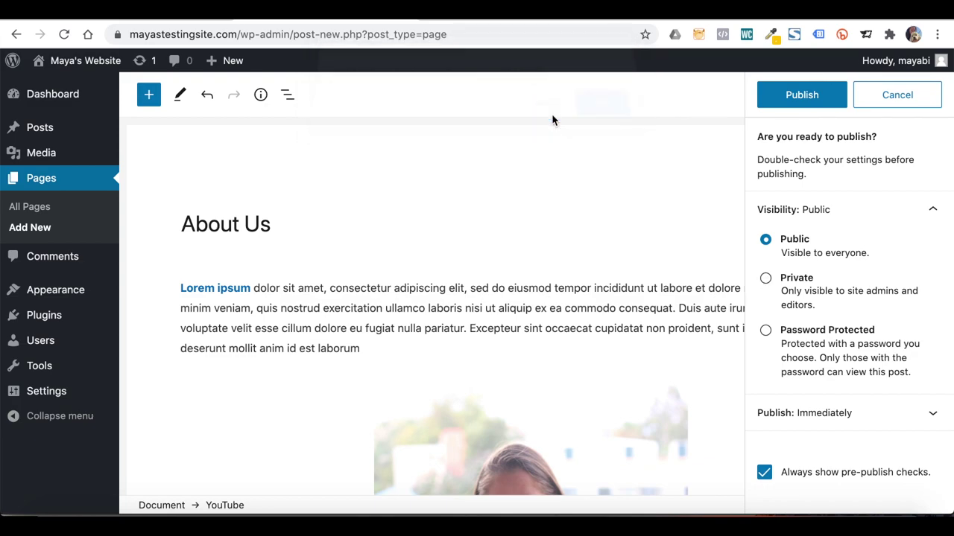
{"action": "left_click", "coordinate": [766, 331]}
{"action": "left_click", "coordinate": [781, 397]}
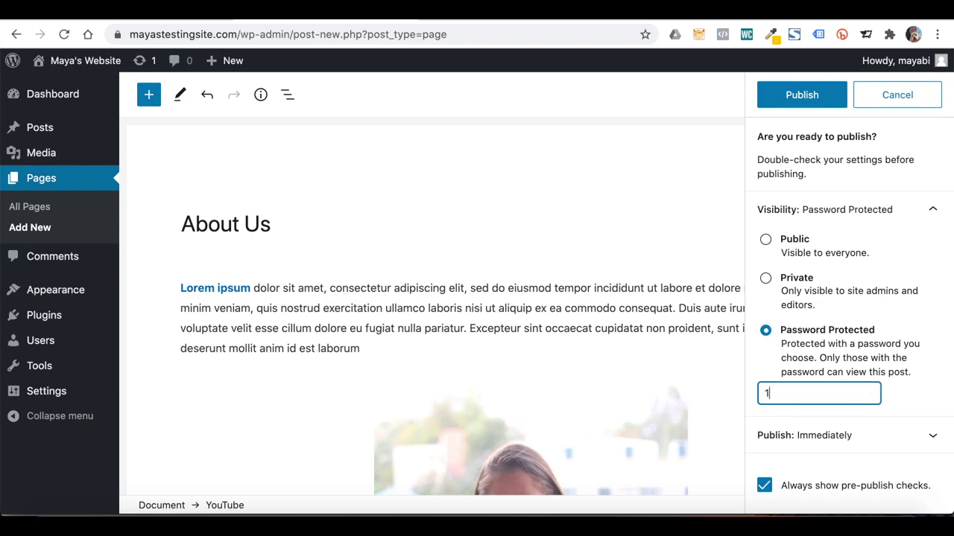
{"action": "left_click", "coordinate": [765, 239]}
Expand the publish date and page the calendar forward to March 2021, keeping Immediately.
{"action": "left_click", "coordinate": [801, 415]}
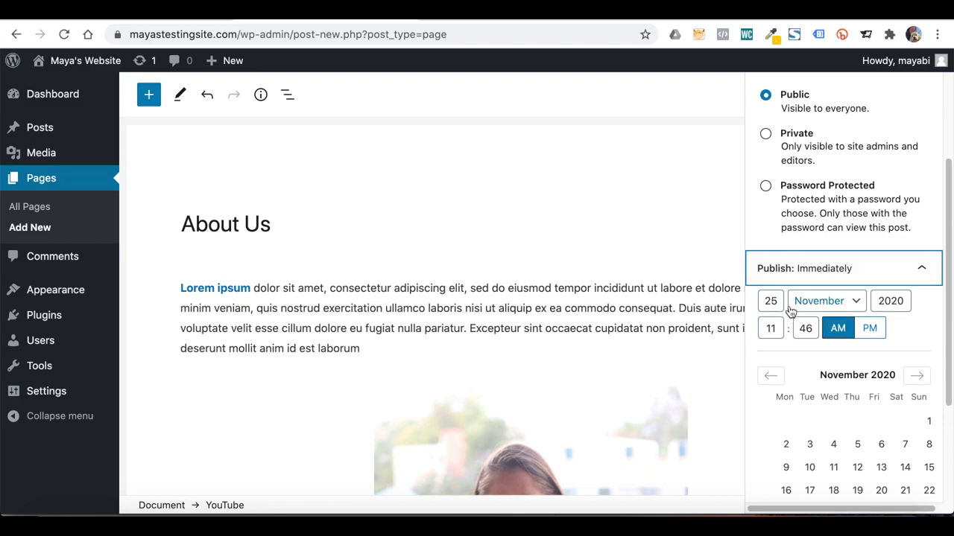
{"action": "scroll", "coordinate": [791, 310], "scroll_direction": "down", "scroll_amount": 4}
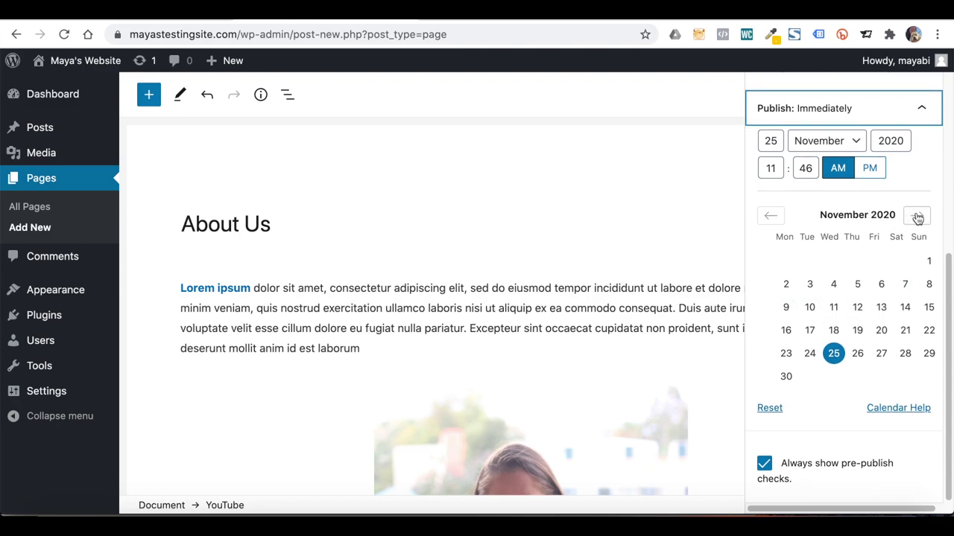
{"action": "left_click", "coordinate": [918, 217]}
{"action": "left_click", "coordinate": [917, 240]}
{"action": "left_click", "coordinate": [916, 242]}
{"action": "left_click", "coordinate": [916, 243]}
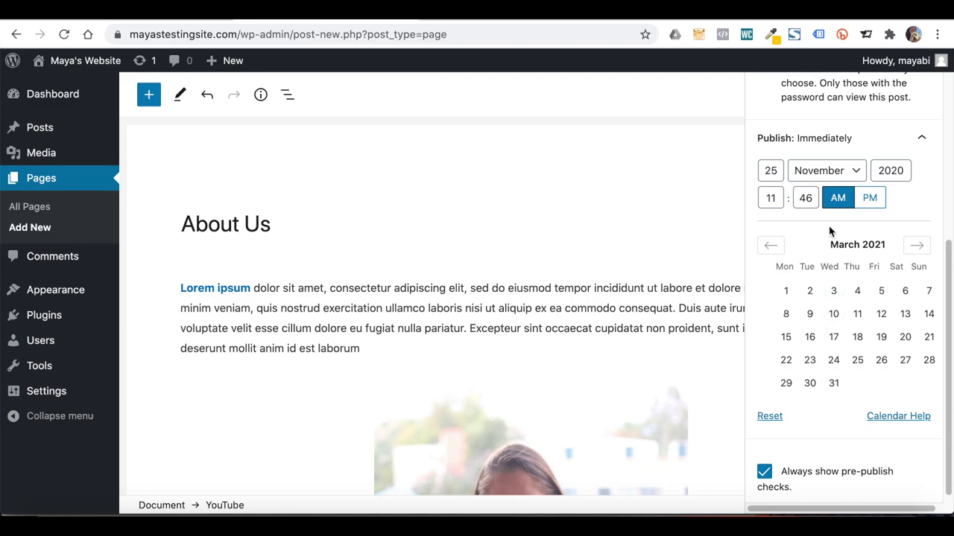
{"action": "scroll", "coordinate": [831, 232], "scroll_direction": "up", "scroll_amount": 4}
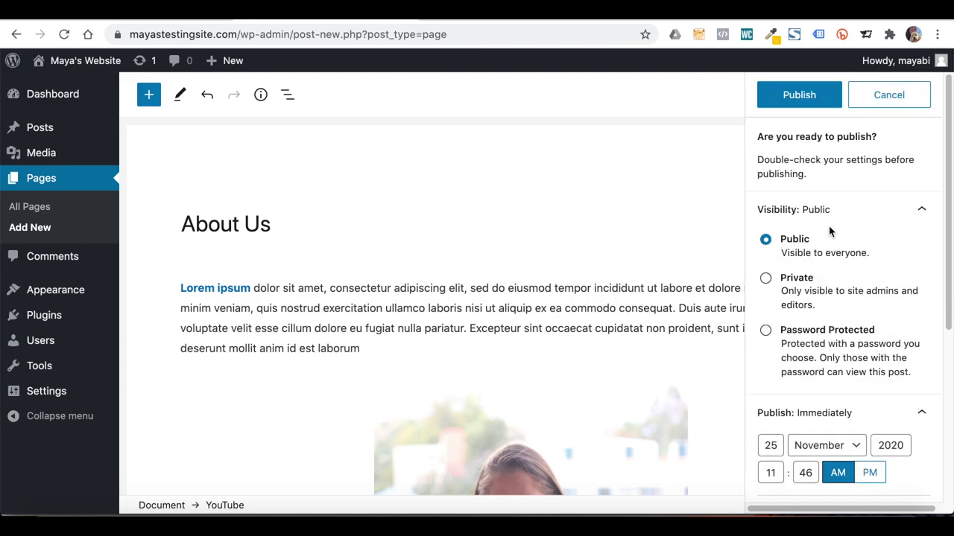
Publish the About Us page, look through it live, then return to editing it.
{"action": "left_click", "coordinate": [788, 99]}
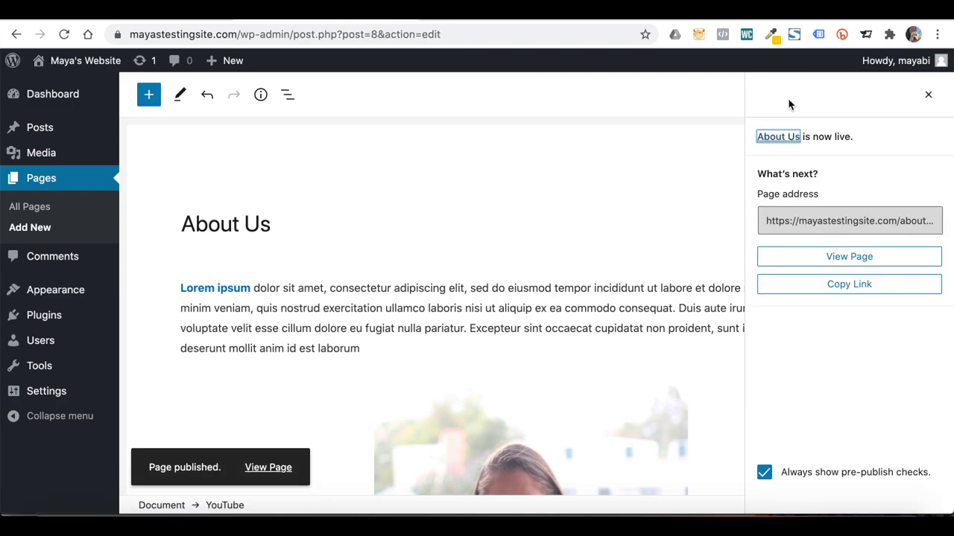
{"action": "left_click", "coordinate": [836, 265]}
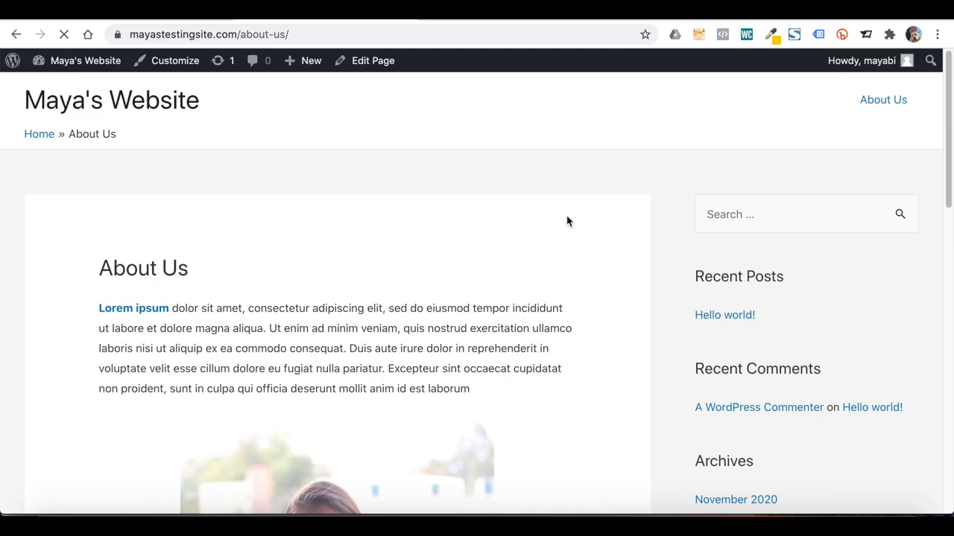
{"action": "scroll", "coordinate": [567, 222], "scroll_direction": "down", "scroll_amount": 10}
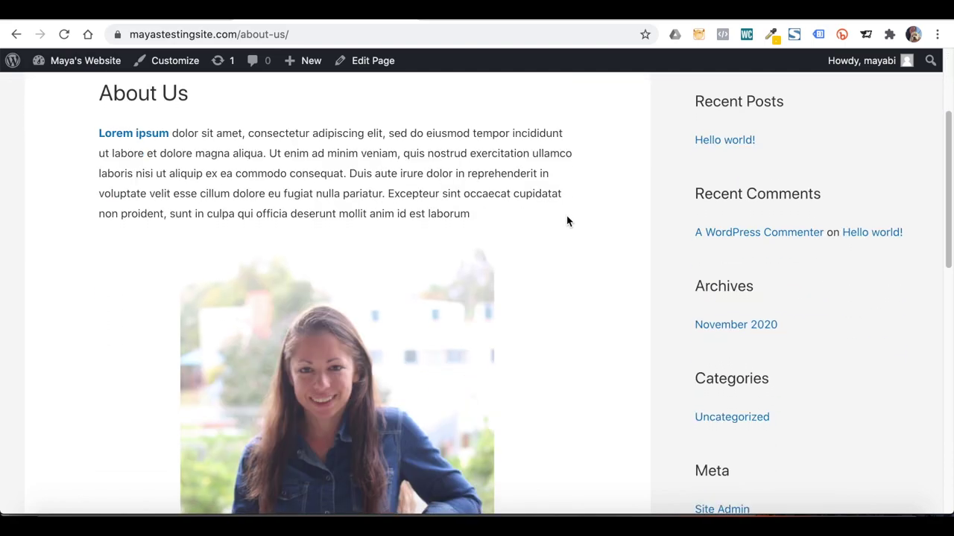
{"action": "scroll", "coordinate": [566, 221], "scroll_direction": "down", "scroll_amount": 6}
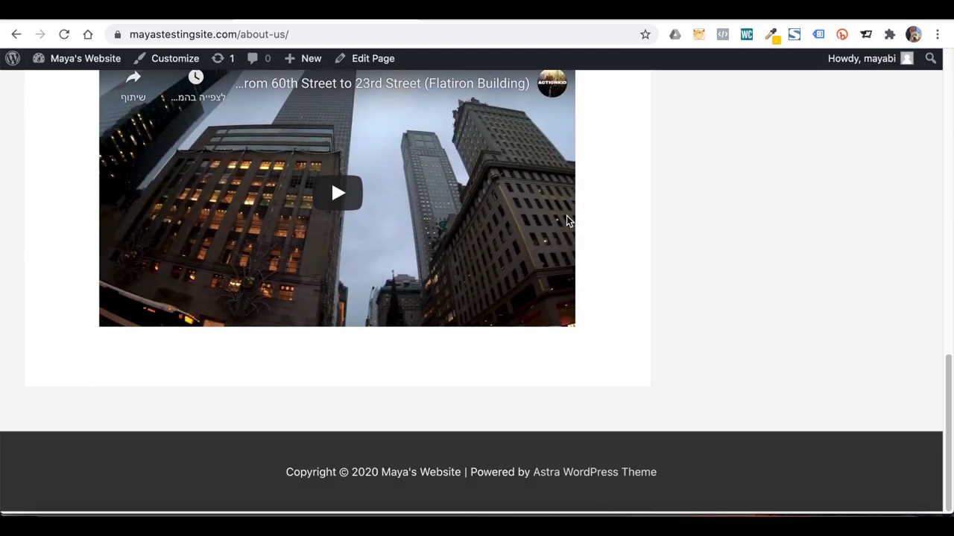
{"action": "scroll", "coordinate": [566, 221], "scroll_direction": "up", "scroll_amount": 4}
{"action": "key", "text": "ctrl+r"}
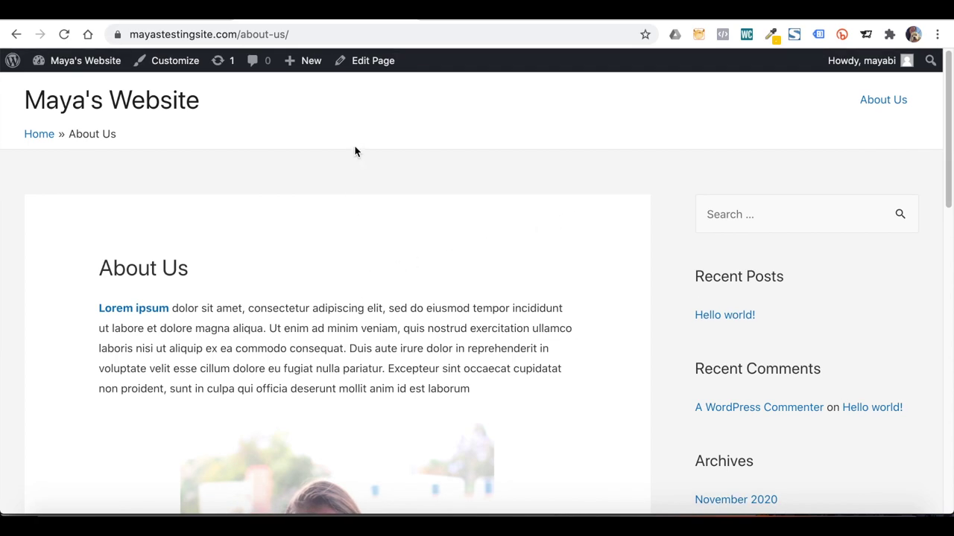
{"action": "left_click", "coordinate": [365, 62]}
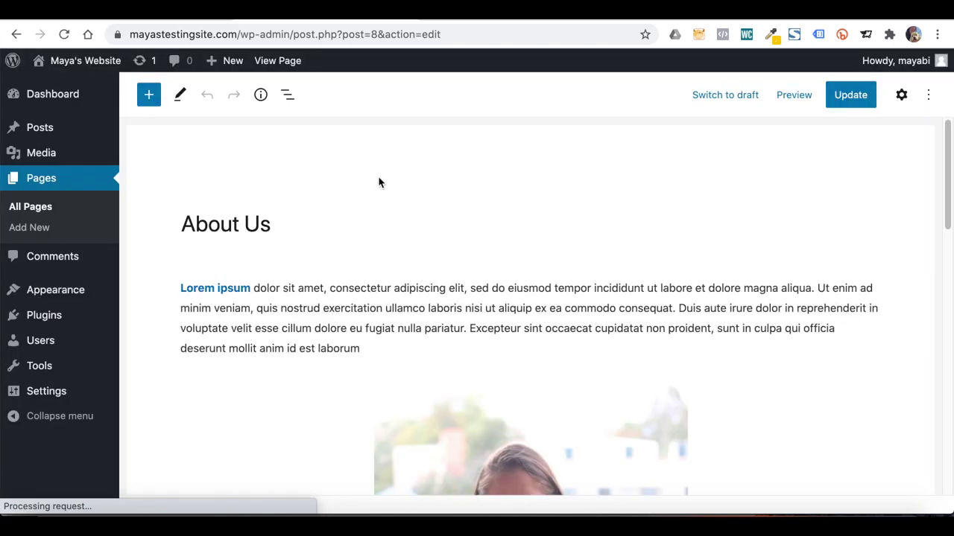
In the Document sidebar, scroll to the Discussion, Page Attributes and Astra Settings panels.
{"action": "left_click", "coordinate": [902, 95]}
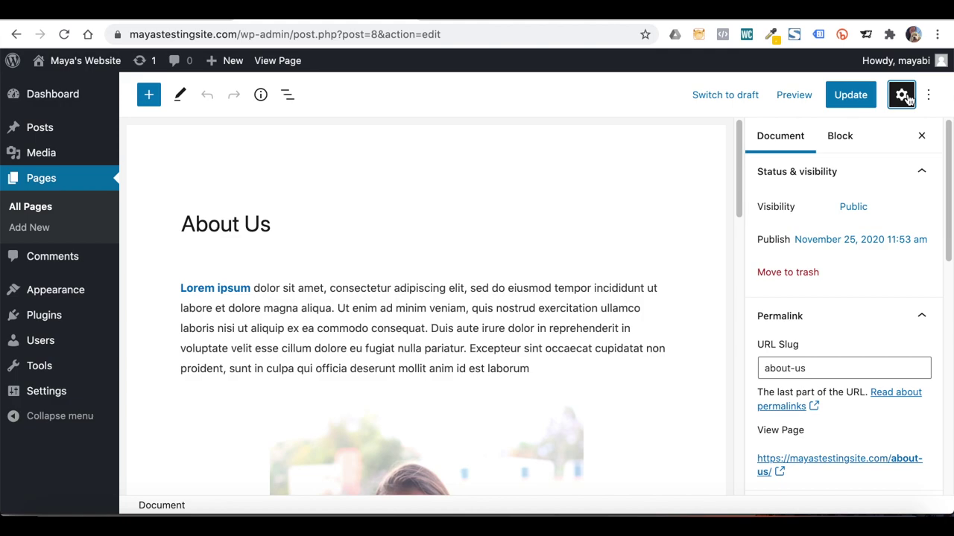
{"action": "left_click", "coordinate": [476, 309]}
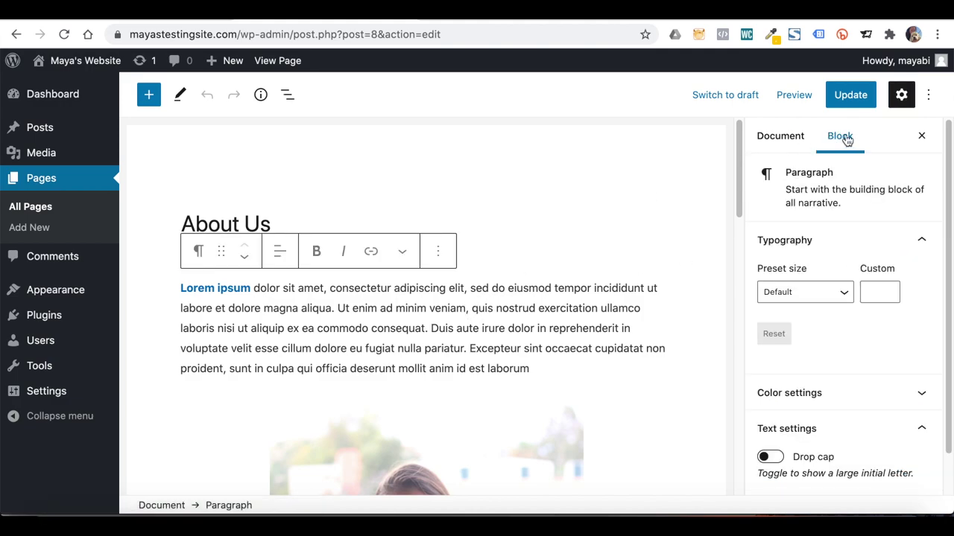
{"action": "scroll", "coordinate": [601, 327], "scroll_direction": "down", "scroll_amount": 3}
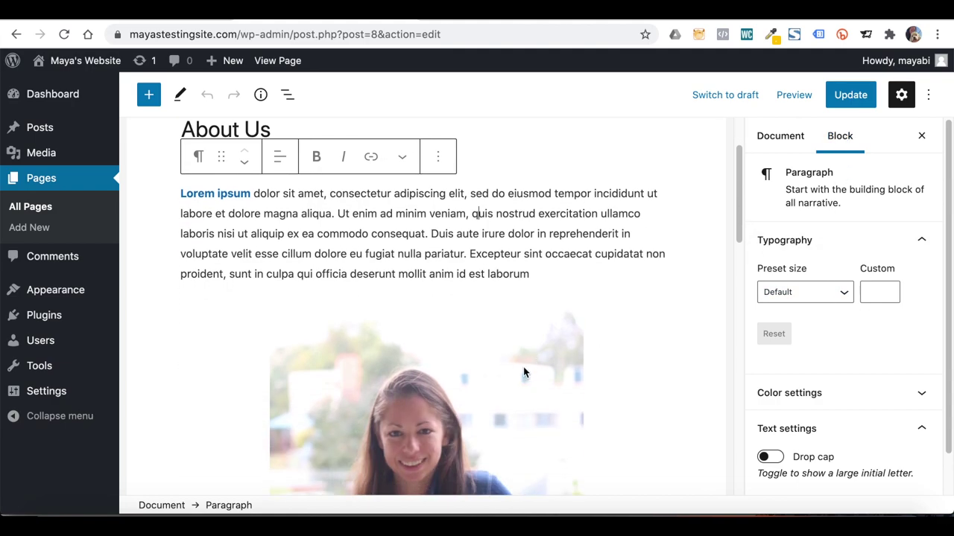
{"action": "left_click", "coordinate": [523, 368]}
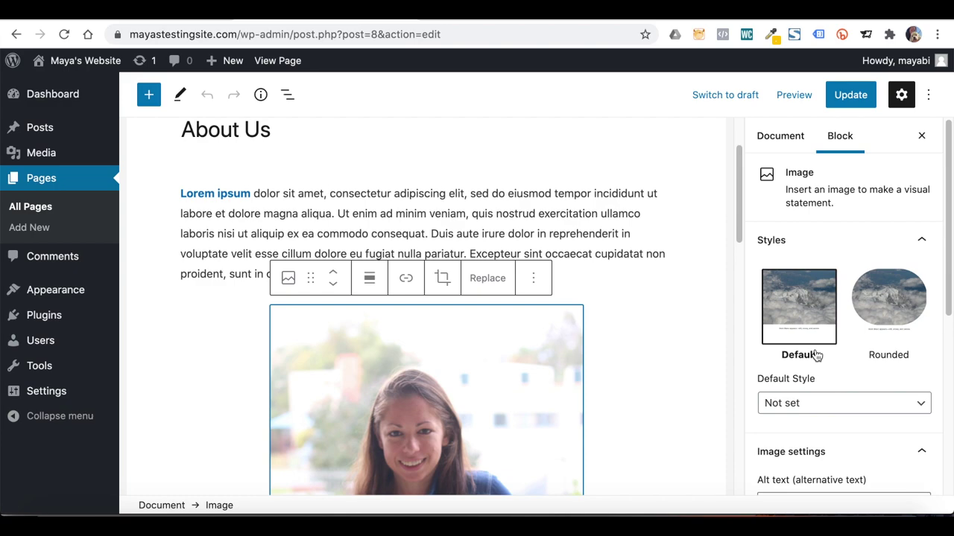
{"action": "left_click", "coordinate": [582, 253]}
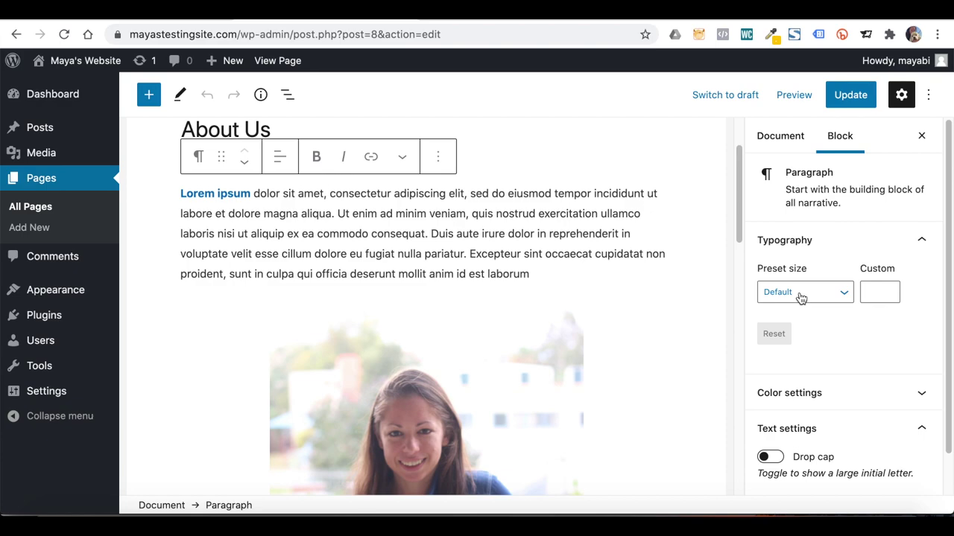
{"action": "left_click", "coordinate": [782, 138]}
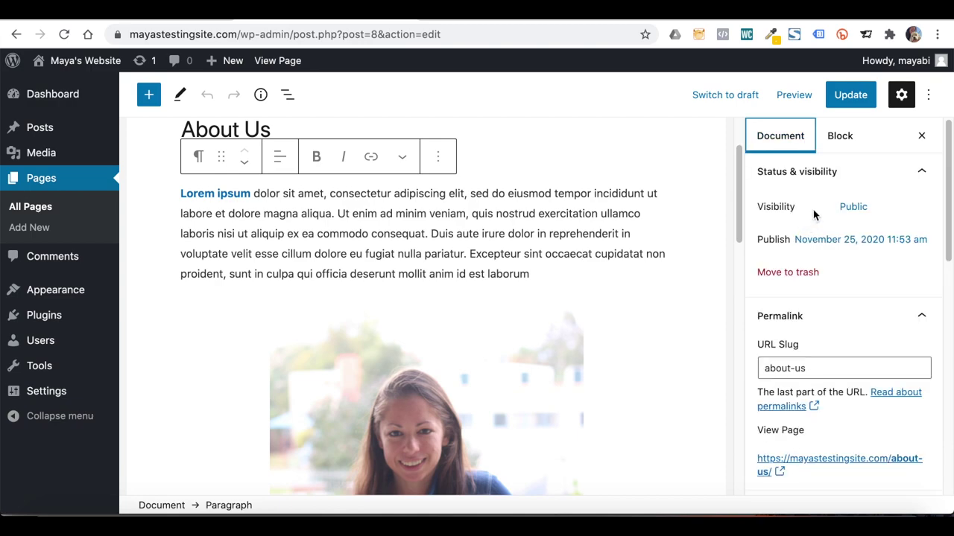
{"action": "scroll", "coordinate": [813, 212], "scroll_direction": "down", "scroll_amount": 5}
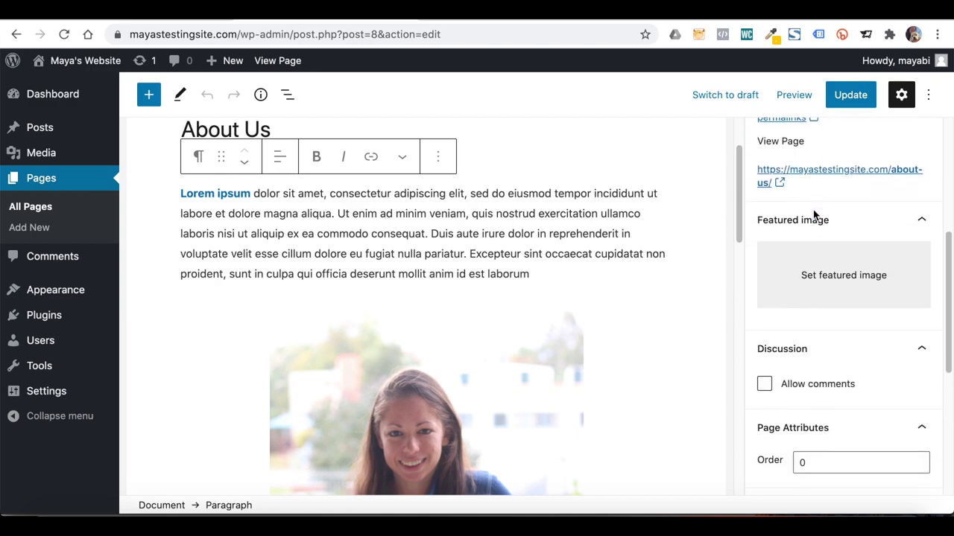
{"action": "scroll", "coordinate": [813, 212], "scroll_direction": "down", "scroll_amount": 3}
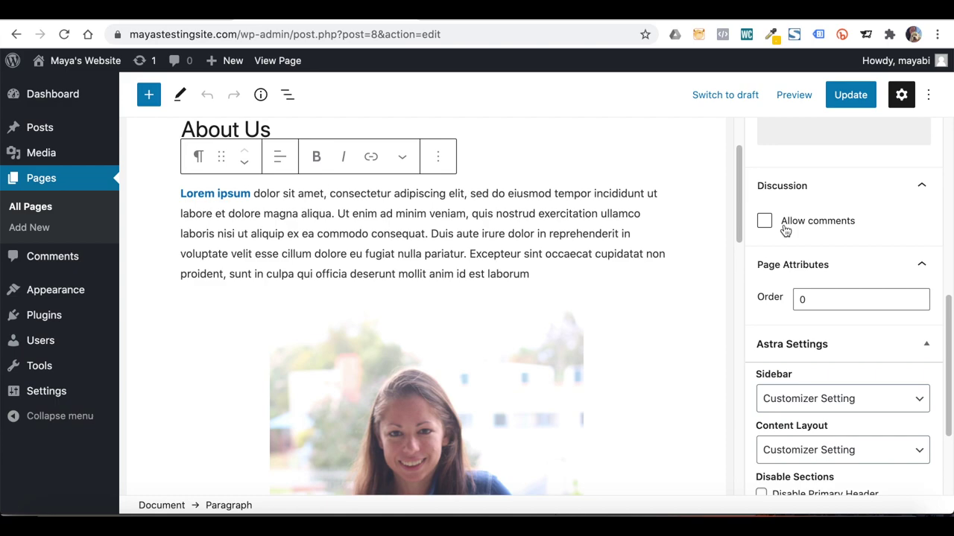
Toggle Allow comments on and back off for the About Us page.
{"action": "left_click", "coordinate": [764, 223]}
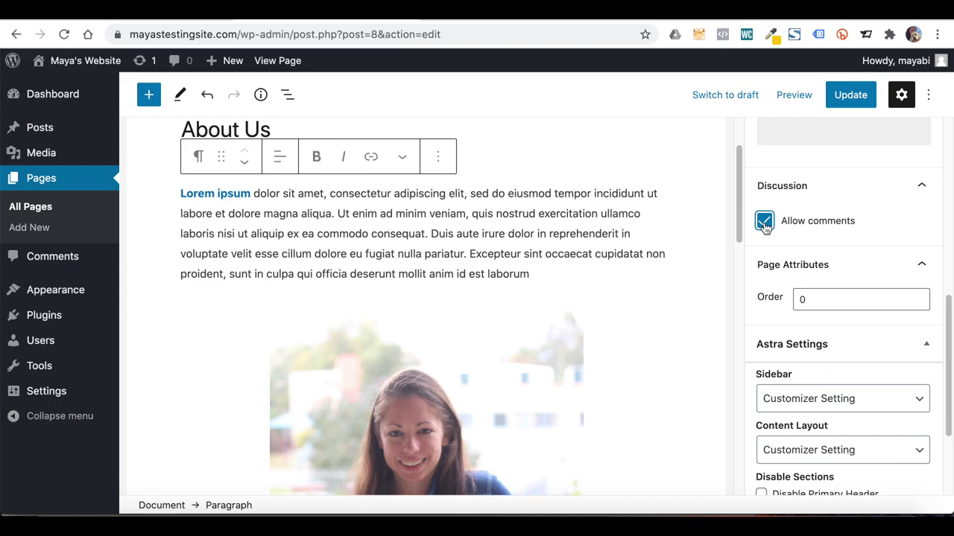
{"action": "left_click", "coordinate": [764, 224]}
{"action": "scroll", "coordinate": [764, 263], "scroll_direction": "down", "scroll_amount": 4}
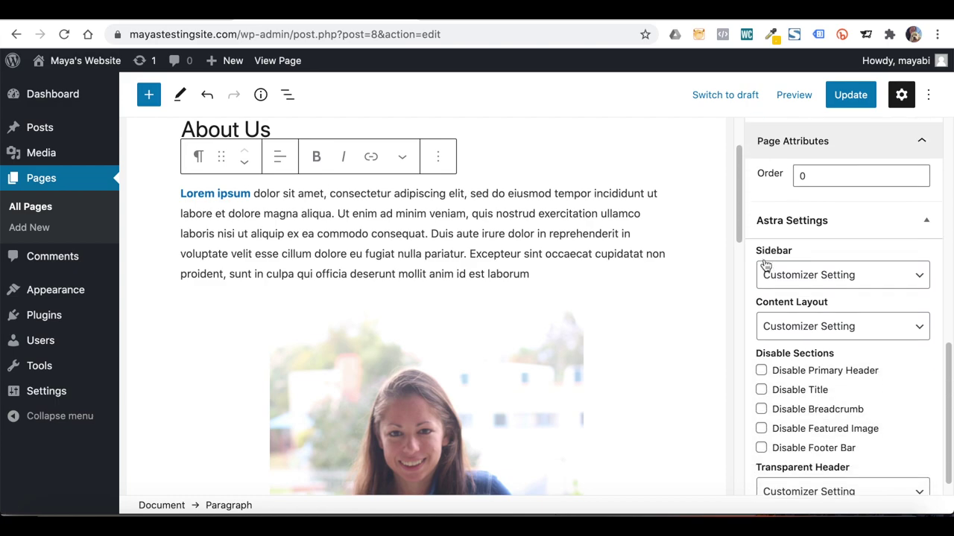
{"action": "scroll", "coordinate": [828, 206], "scroll_direction": "down", "scroll_amount": 1}
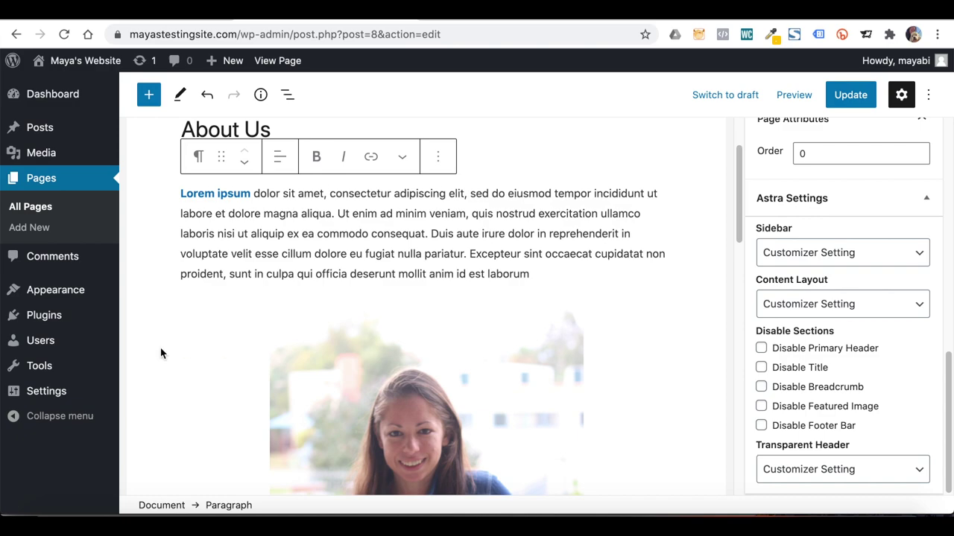
{"action": "mouse_move", "coordinate": [81, 290]}
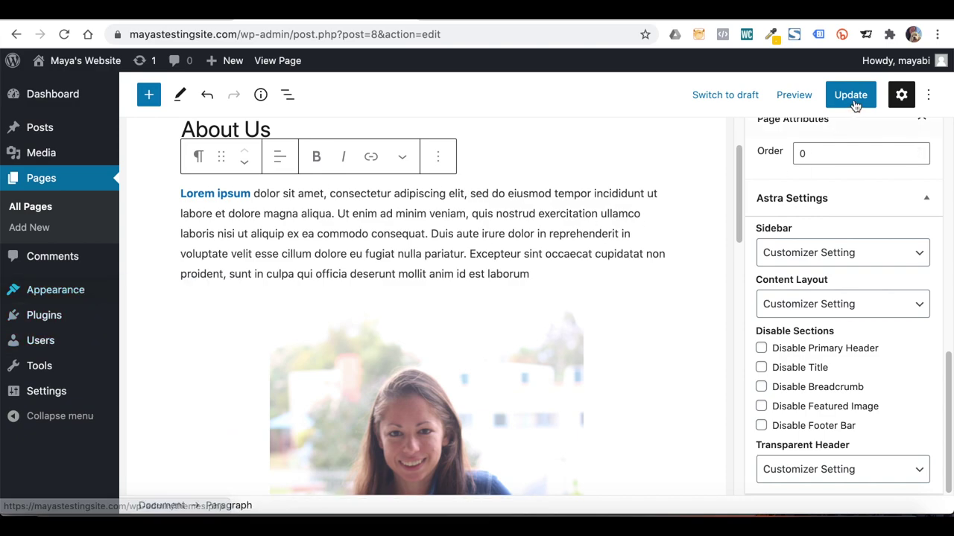
Leave Sidebar and Content Layout unchanged, save the page update, and return to All Pages.
{"action": "left_click", "coordinate": [810, 261]}
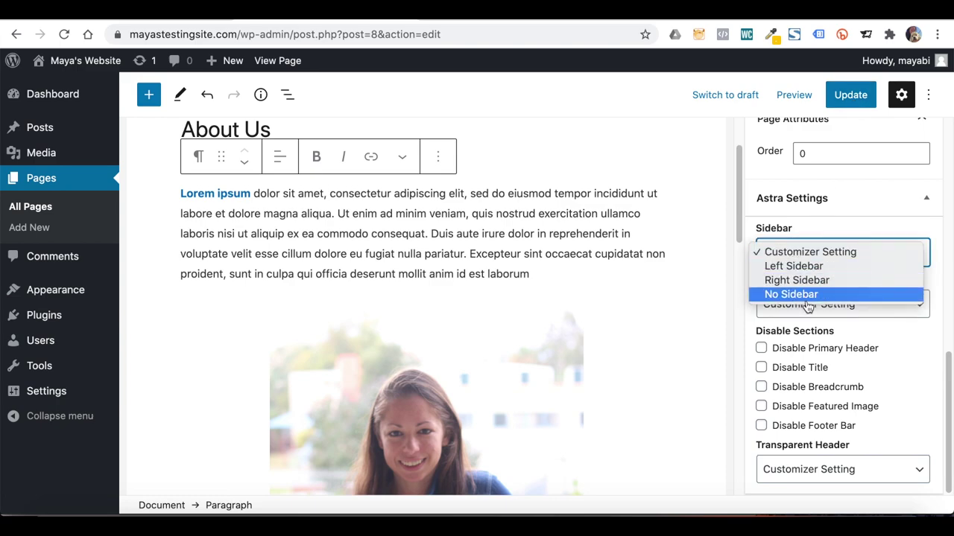
{"action": "left_click", "coordinate": [866, 334]}
{"action": "left_click", "coordinate": [854, 310]}
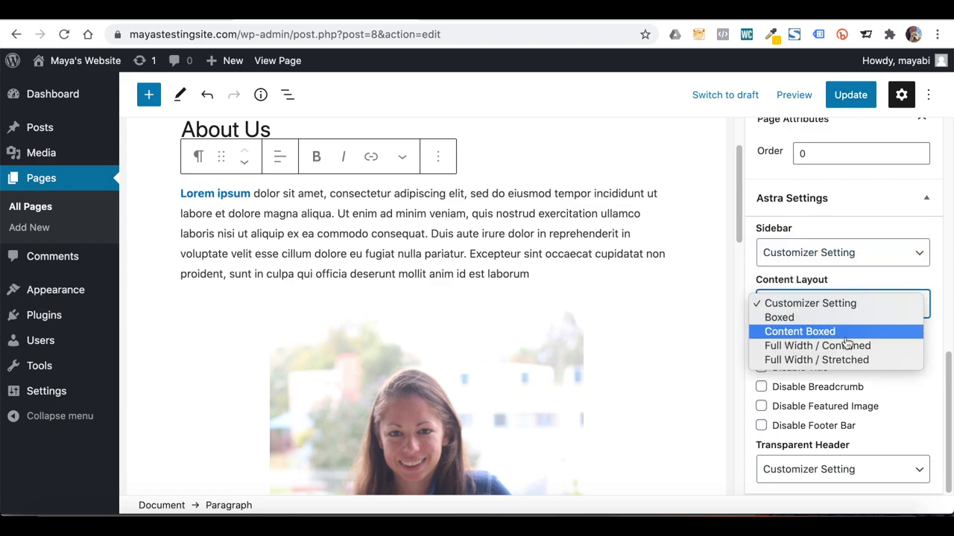
{"action": "left_click", "coordinate": [927, 328]}
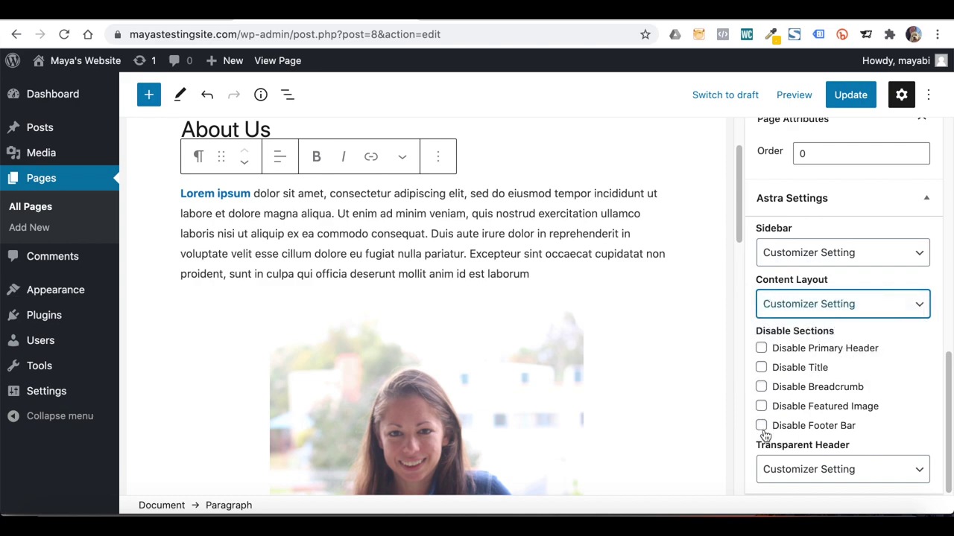
{"action": "left_click", "coordinate": [844, 103]}
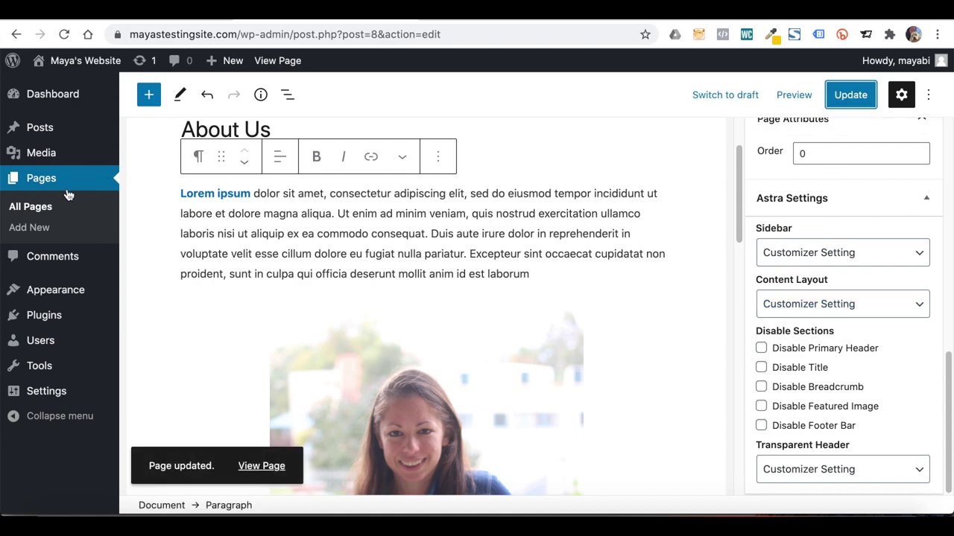
{"action": "left_click", "coordinate": [47, 207]}
Go from the pages list to Plugins > Add New.
{"action": "mouse_move", "coordinate": [187, 216]}
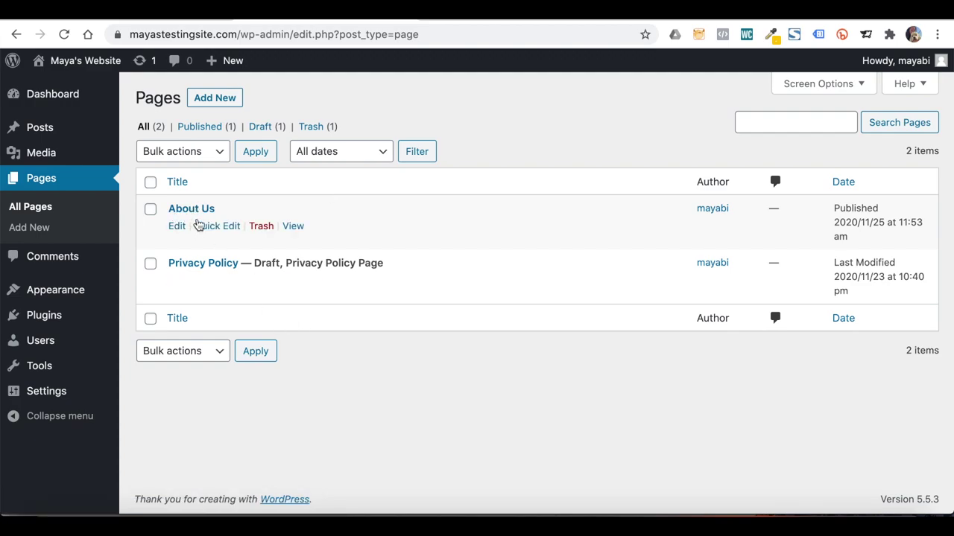
{"action": "mouse_move", "coordinate": [206, 277]}
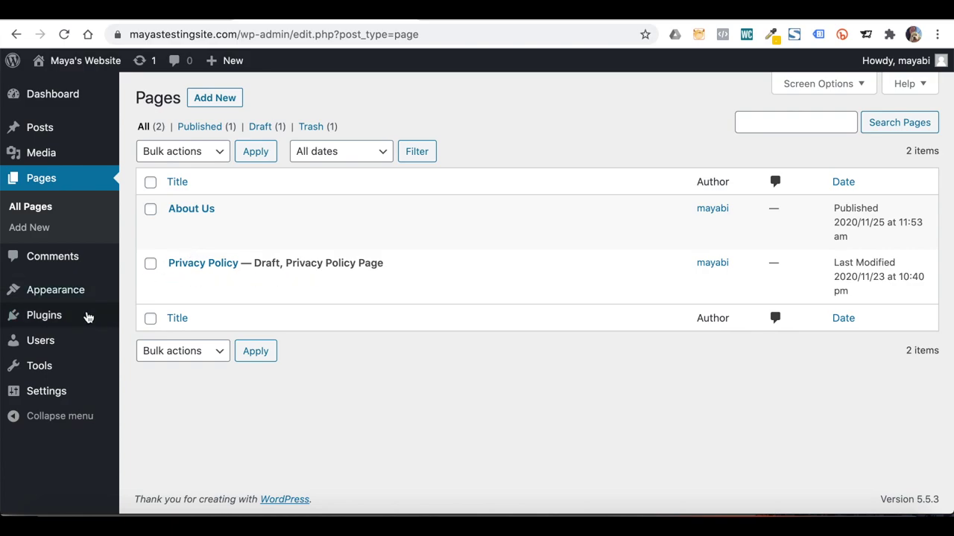
{"action": "mouse_move", "coordinate": [70, 317]}
{"action": "left_click", "coordinate": [134, 339]}
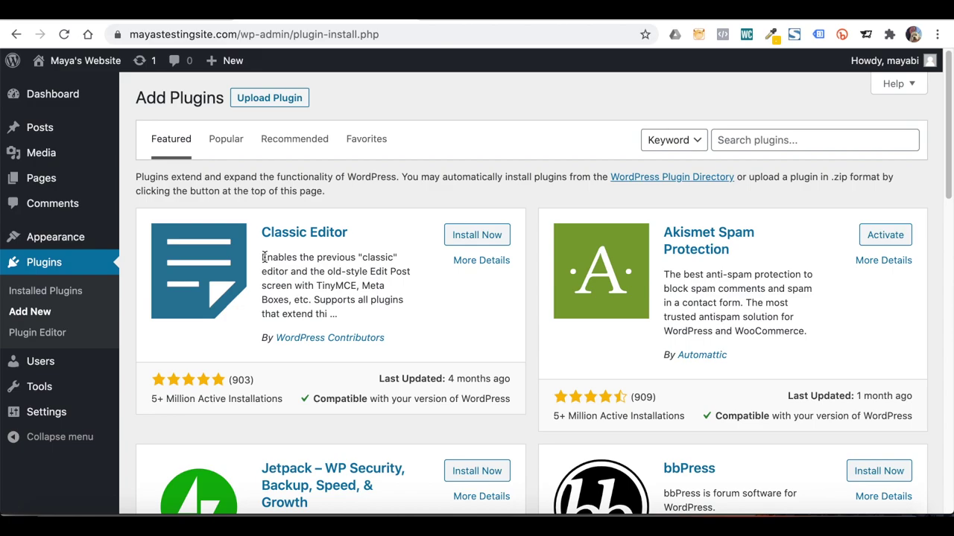
Search for 'classic editor', install and activate Classic Editor, then go back to Pages.
{"action": "left_click", "coordinate": [814, 140]}
{"action": "type", "text": "classic edi"}
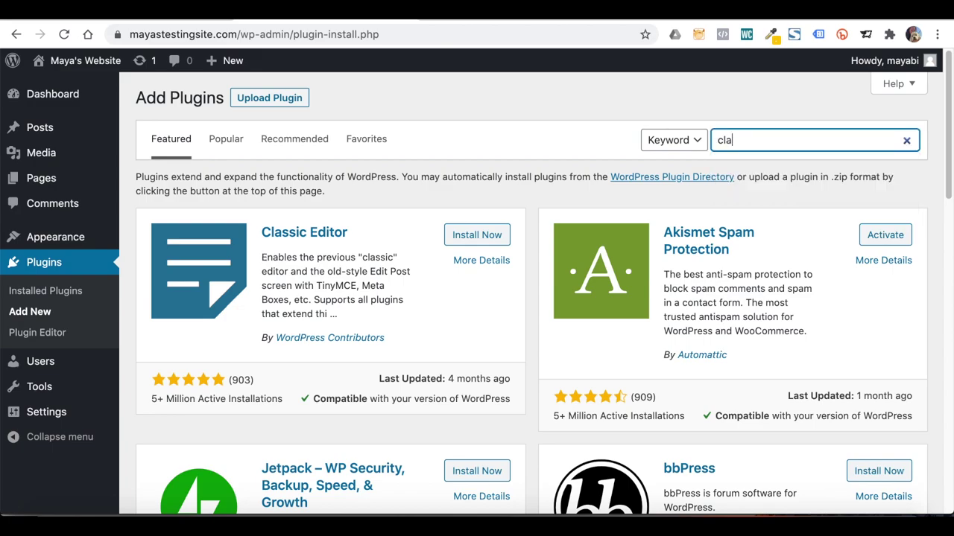
{"action": "type", "text": "tor"}
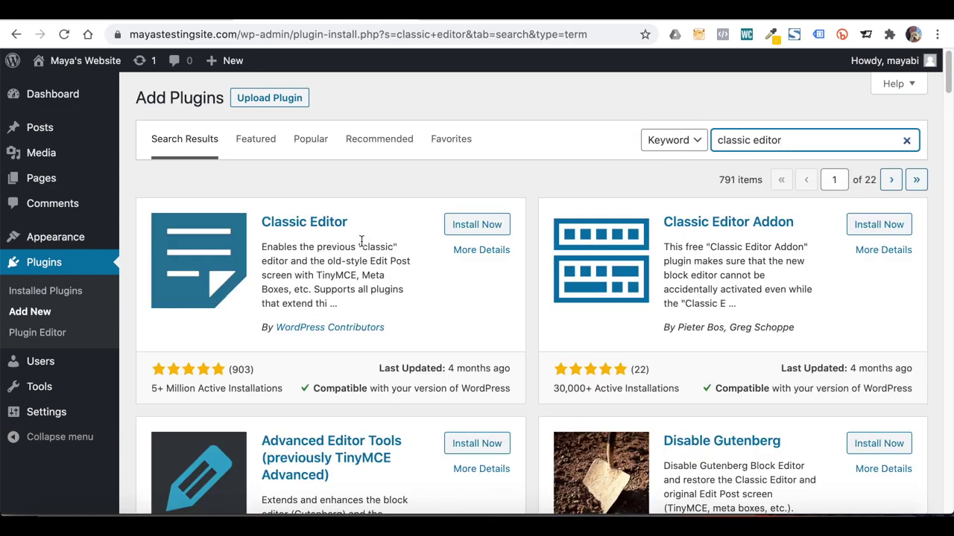
{"action": "left_click", "coordinate": [464, 227]}
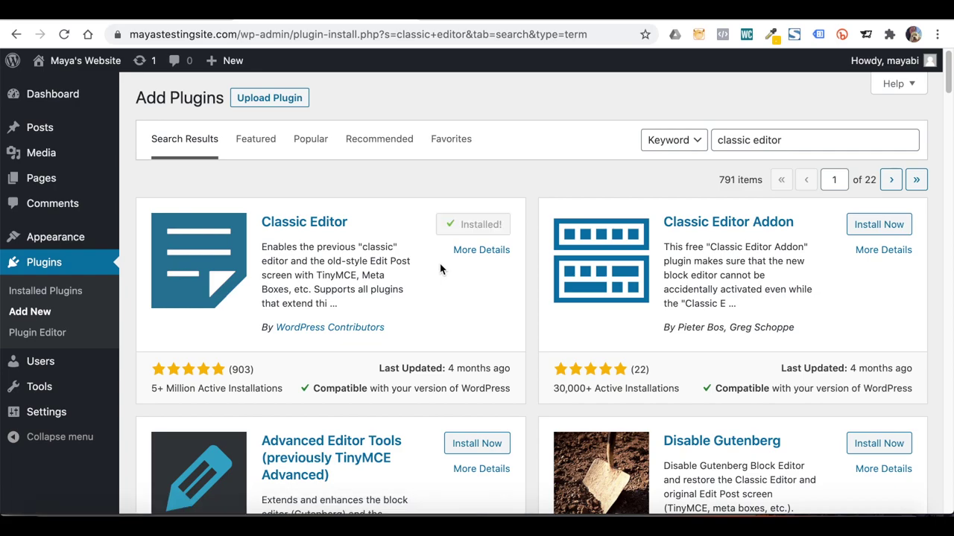
{"action": "left_click", "coordinate": [474, 230]}
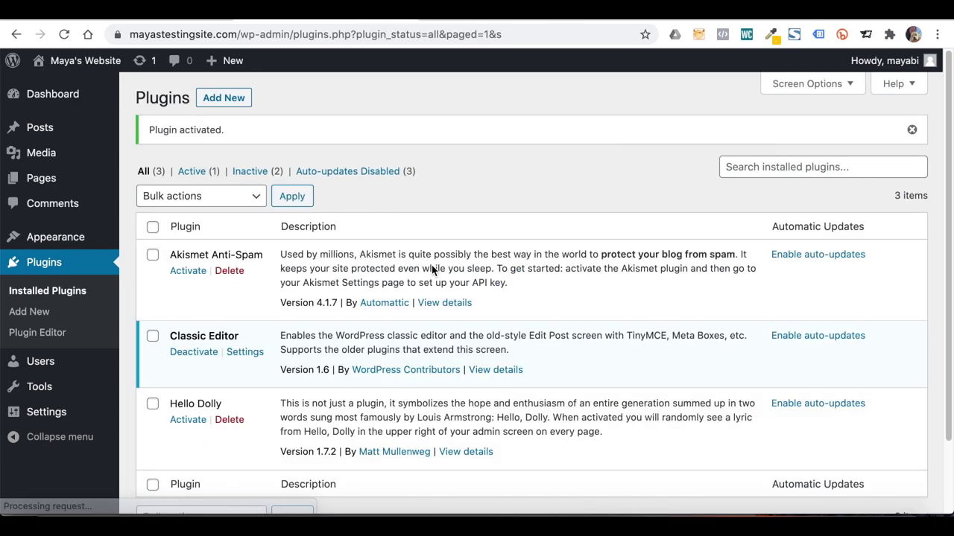
{"action": "left_click", "coordinate": [60, 185]}
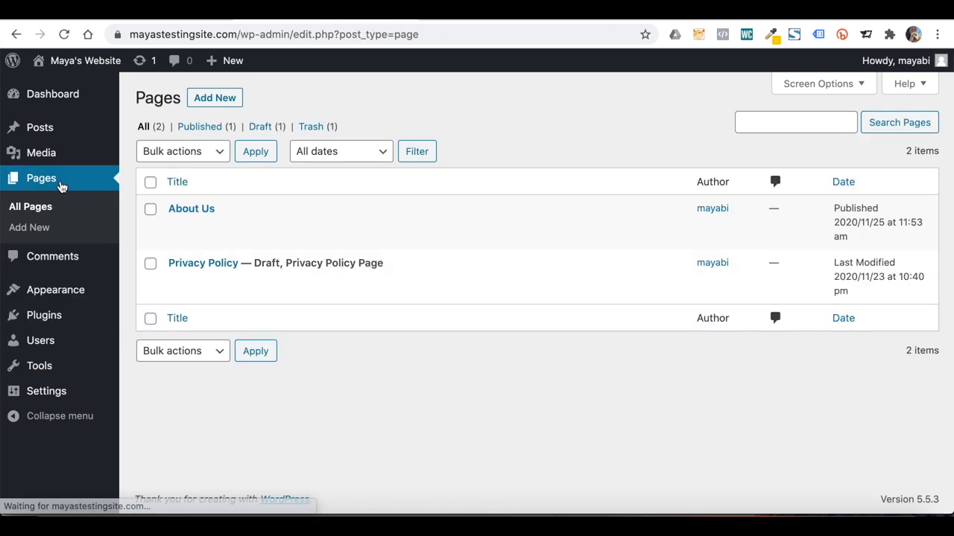
Open About Us in the classic editor and add a 'Text text text text' line below Lorem ipsum.
{"action": "left_click", "coordinate": [178, 228]}
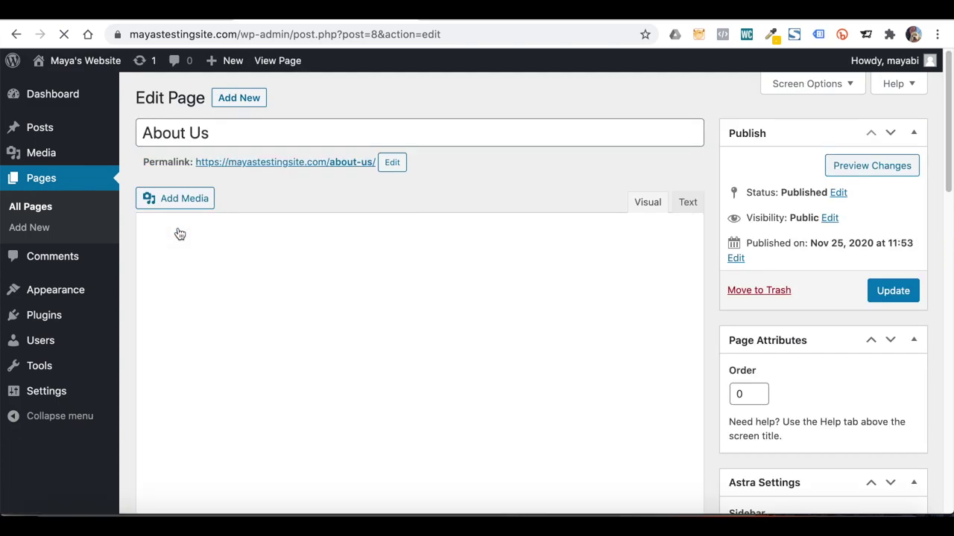
{"action": "scroll", "coordinate": [187, 241], "scroll_direction": "down", "scroll_amount": 1}
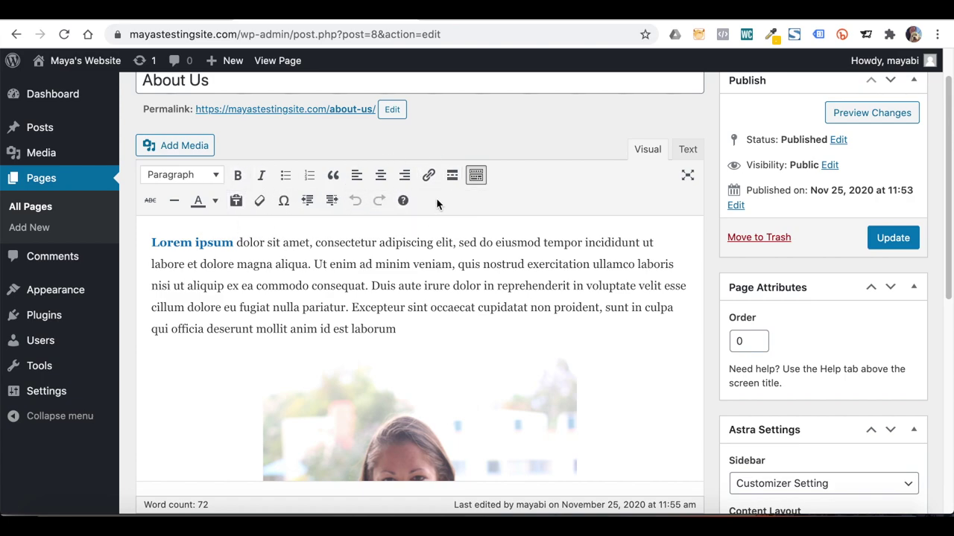
{"action": "key", "text": "Return"}
{"action": "type", "text": "Text "}
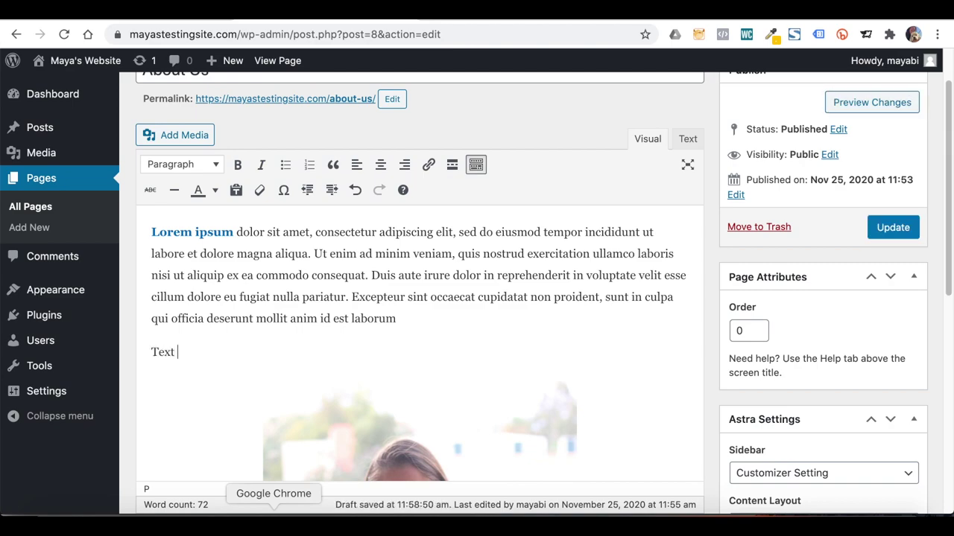
{"action": "type", "text": "text text text"}
Try center and right alignment on the new line, ending on left-aligned.
{"action": "left_click", "coordinate": [151, 351]}
{"action": "left_click_drag", "start_coordinate": [150, 351], "coordinate": [251, 352]}
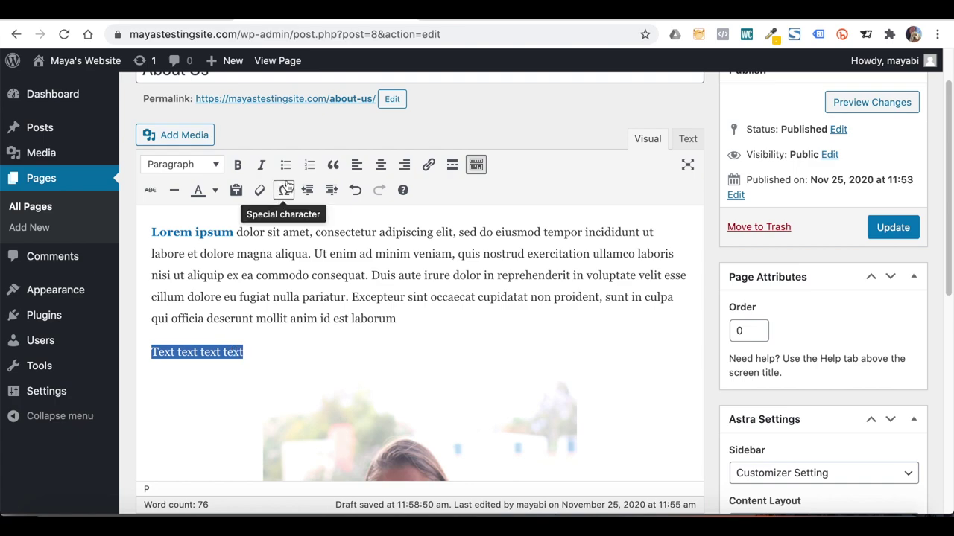
{"action": "left_click", "coordinate": [380, 165]}
{"action": "left_click", "coordinate": [405, 165]}
{"action": "left_click", "coordinate": [381, 165]}
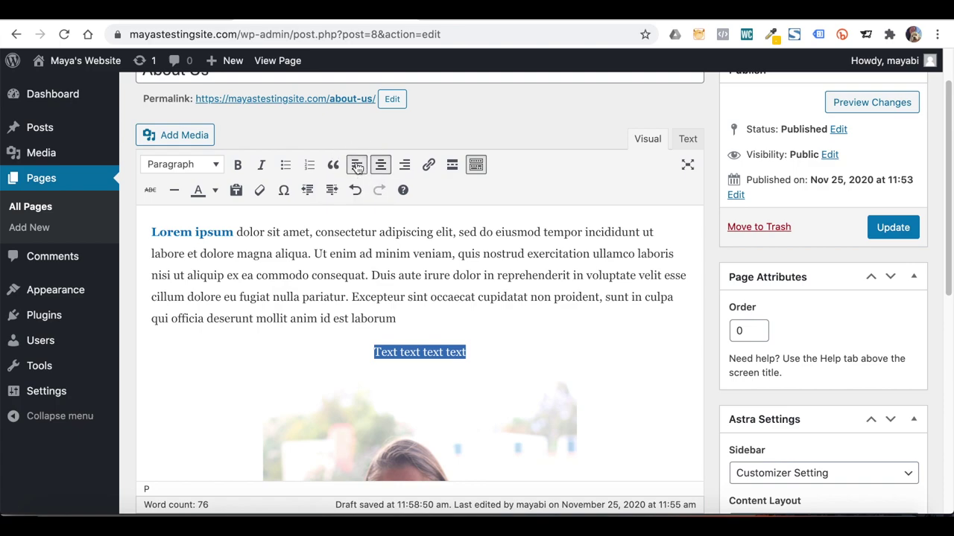
{"action": "left_click", "coordinate": [356, 165]}
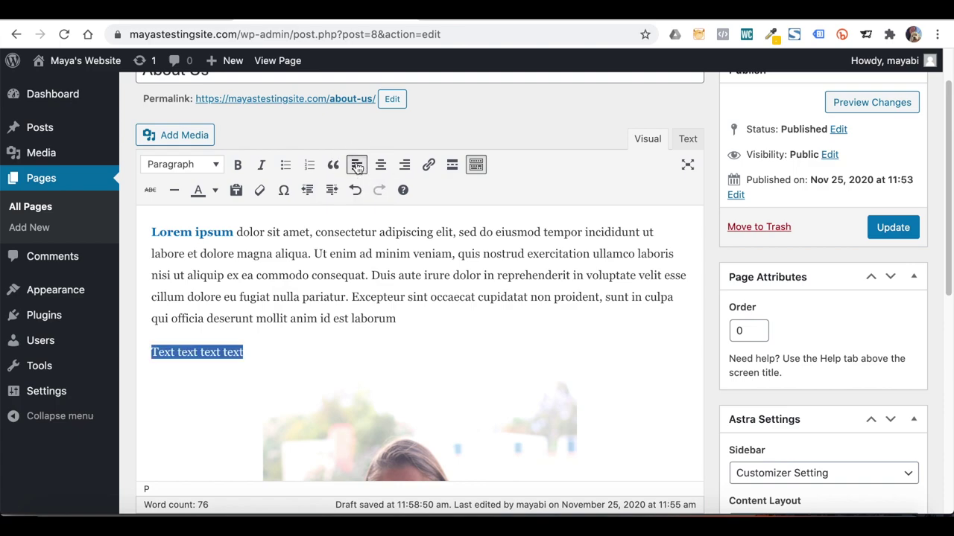
{"action": "left_click", "coordinate": [254, 350]}
Duplicate the 'Text text text text' line so it appears three times.
{"action": "left_click", "coordinate": [250, 350]}
{"action": "triple_click", "coordinate": [250, 349]}
{"action": "key", "text": "ctrl+c"}
{"action": "left_click", "coordinate": [249, 350]}
{"action": "key", "text": "Return"}
{"action": "key", "text": "ctrl+v"}
{"action": "key", "text": "Return"}
{"action": "key", "text": "ctrl+v"}
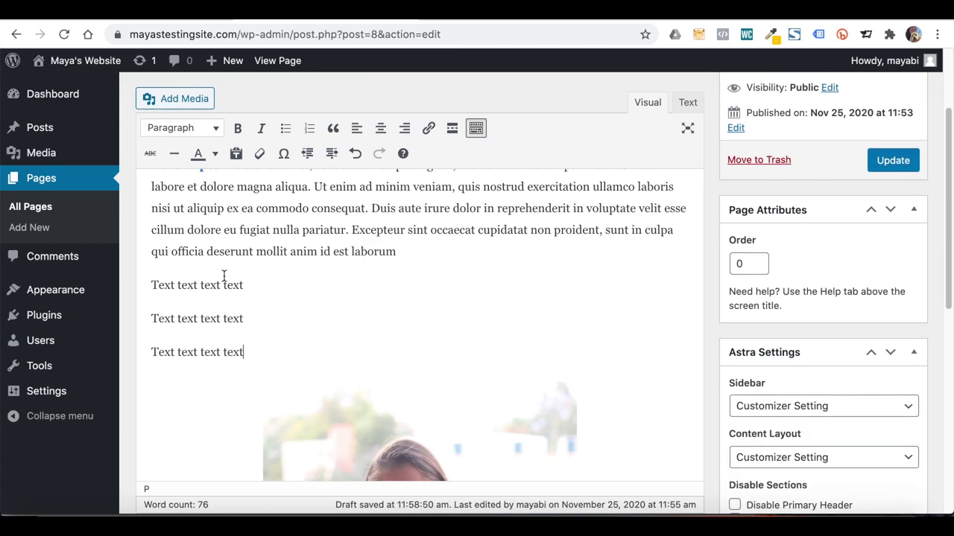
Turn the three lines into a numbered list, then switch it to a bulleted list.
{"action": "left_click_drag", "start_coordinate": [217, 285], "coordinate": [215, 359]}
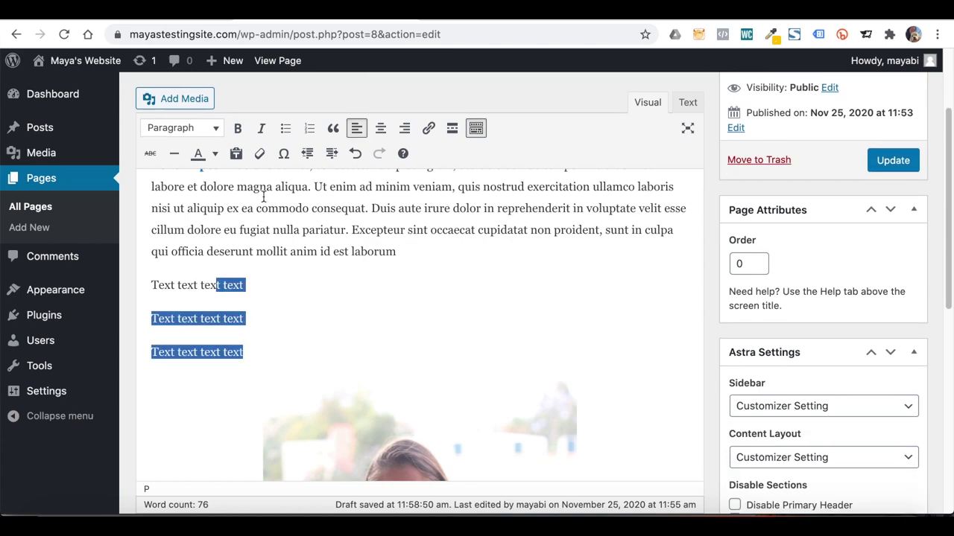
{"action": "left_click", "coordinate": [304, 137]}
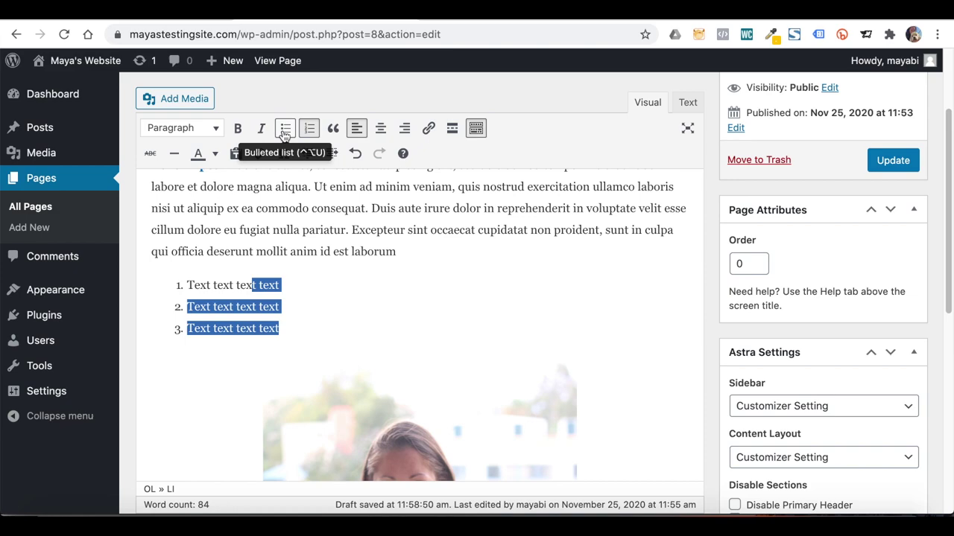
{"action": "left_click", "coordinate": [328, 316]}
{"action": "left_click_drag", "start_coordinate": [237, 285], "coordinate": [237, 328]}
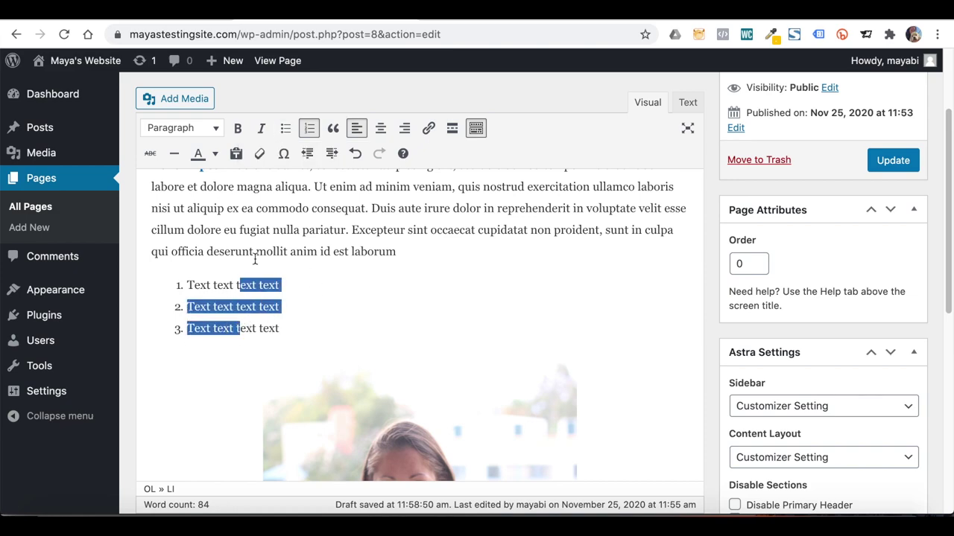
{"action": "left_click", "coordinate": [285, 129]}
{"action": "left_click", "coordinate": [277, 306]}
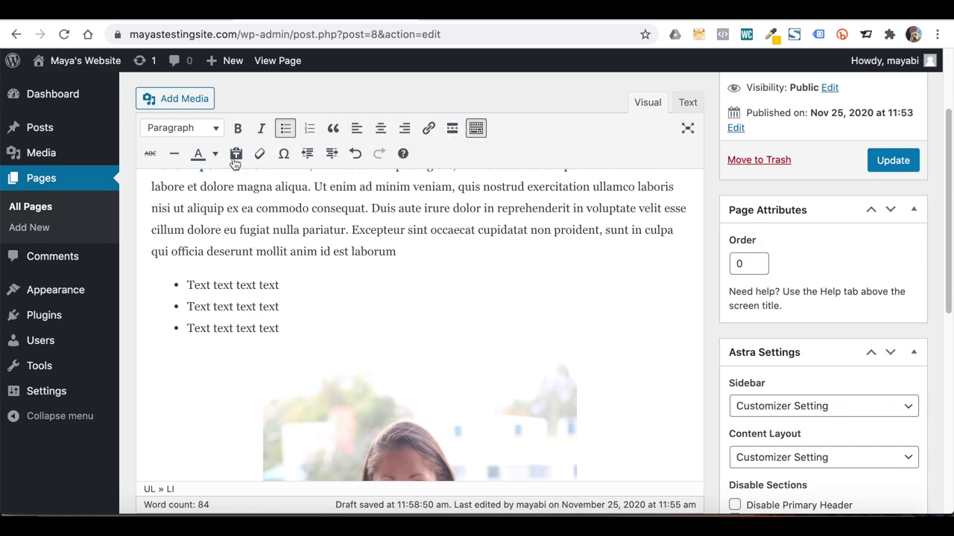
Save the About Us page with Update and open the Posts list.
{"action": "left_click", "coordinate": [477, 135]}
{"action": "left_click", "coordinate": [476, 130]}
{"action": "scroll", "coordinate": [344, 298], "scroll_direction": "down", "scroll_amount": 4}
{"action": "scroll", "coordinate": [344, 298], "scroll_direction": "up", "scroll_amount": 5}
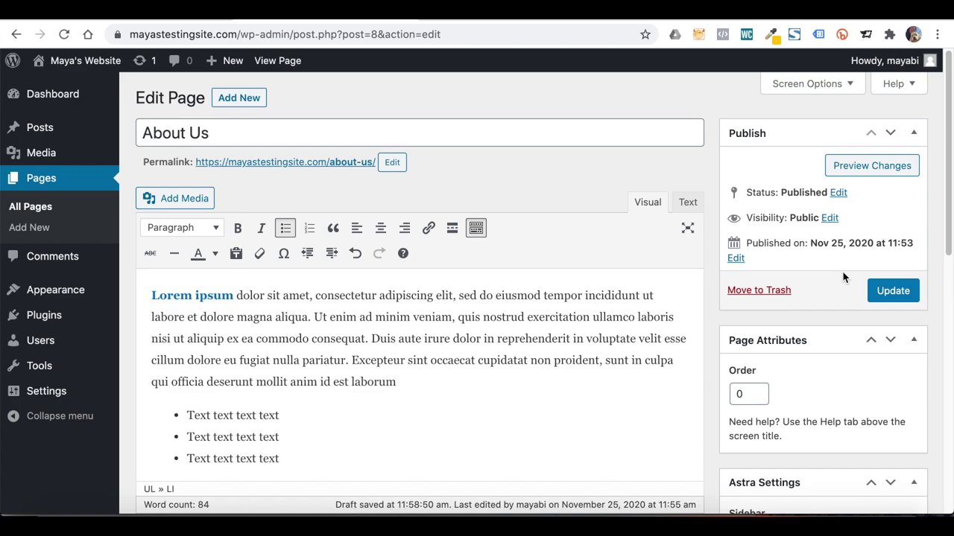
{"action": "left_click", "coordinate": [894, 292]}
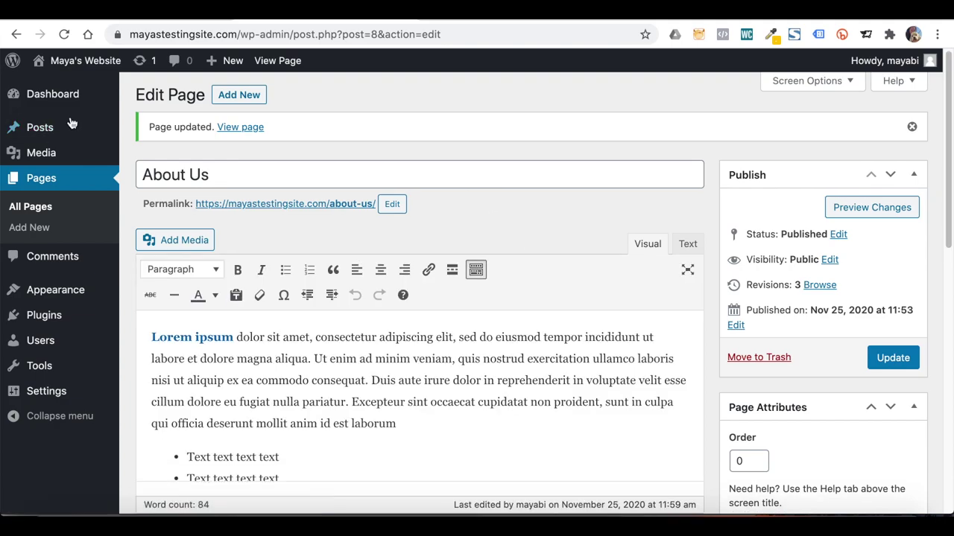
{"action": "left_click", "coordinate": [43, 127]}
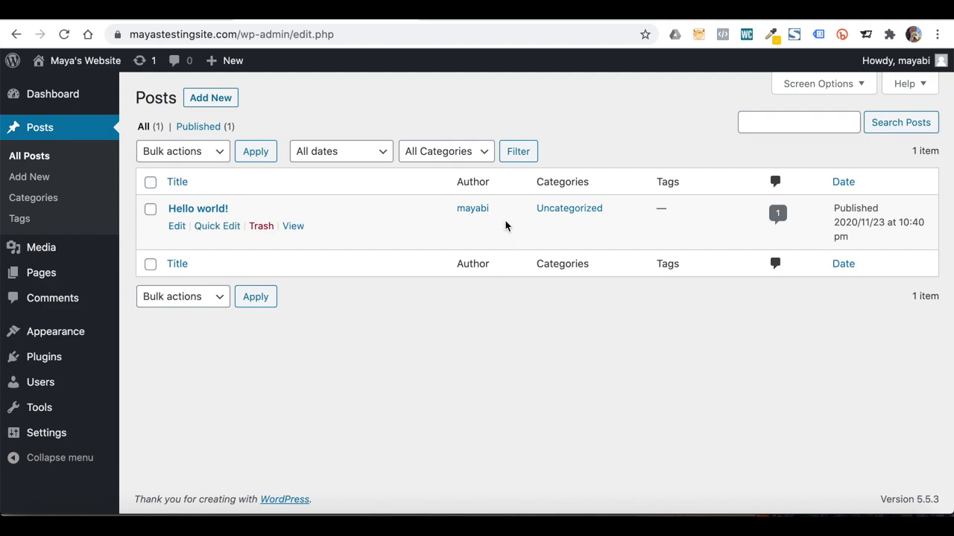
Review the Categories and Tags columns, view Hello world! live, then move it to Trash.
{"action": "left_click_drag", "start_coordinate": [537, 183], "coordinate": [594, 186]}
{"action": "left_click_drag", "start_coordinate": [656, 181], "coordinate": [680, 184]}
{"action": "left_click", "coordinate": [621, 138]}
{"action": "left_click", "coordinate": [292, 226]}
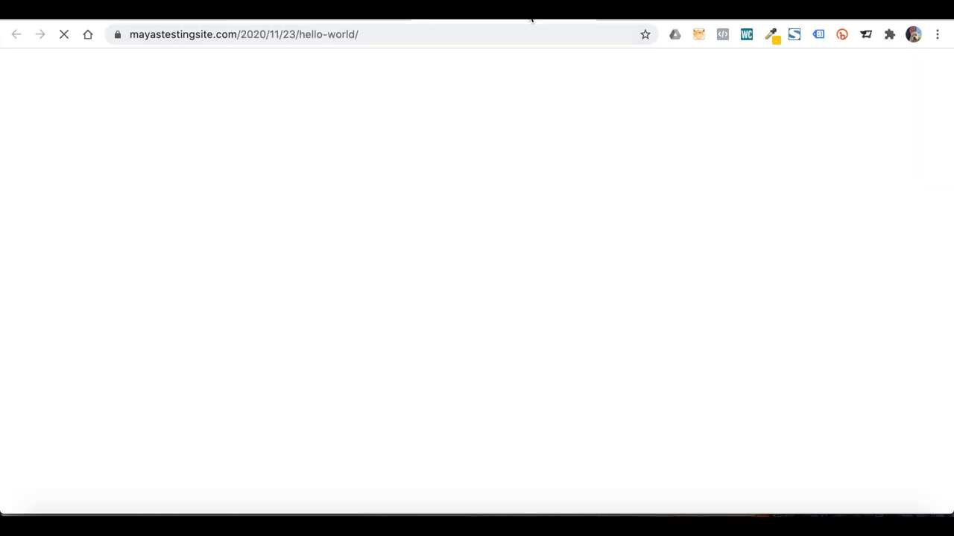
{"action": "scroll", "coordinate": [425, 187], "scroll_direction": "down", "scroll_amount": 3}
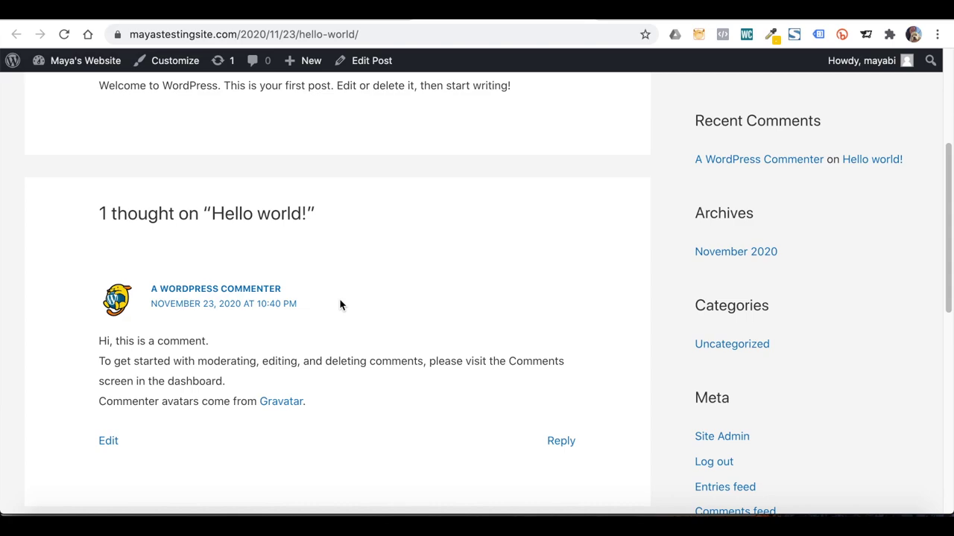
{"action": "key", "text": "super+bracketleft"}
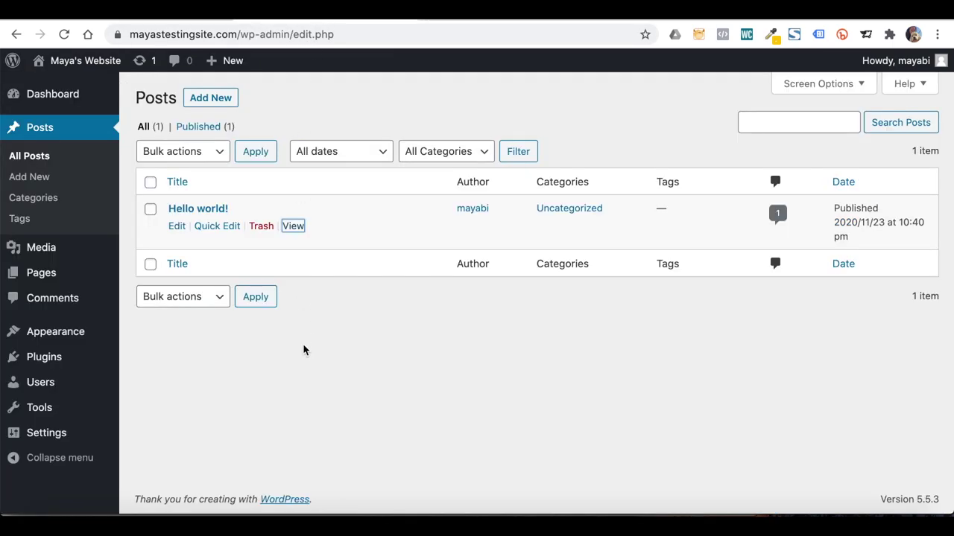
{"action": "left_click", "coordinate": [263, 230]}
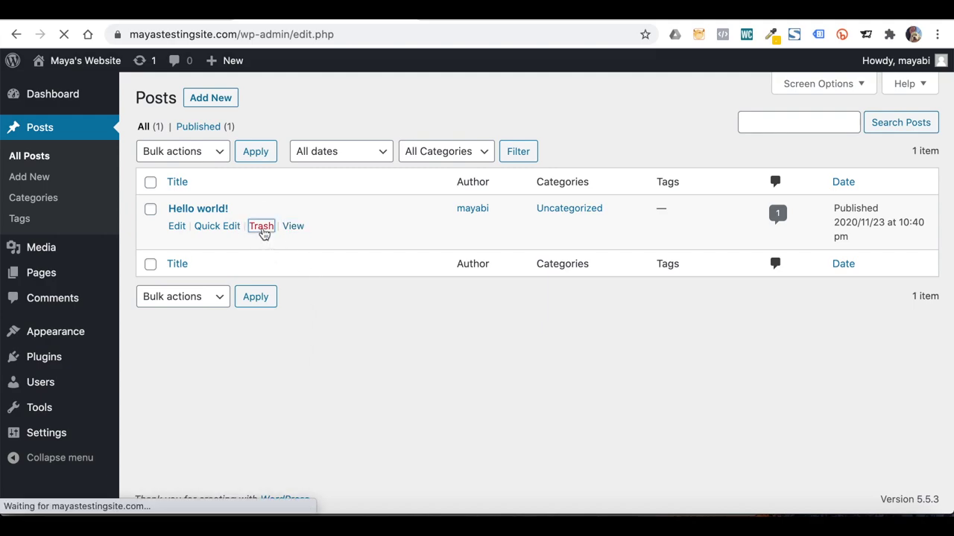
{"action": "left_click", "coordinate": [211, 100]}
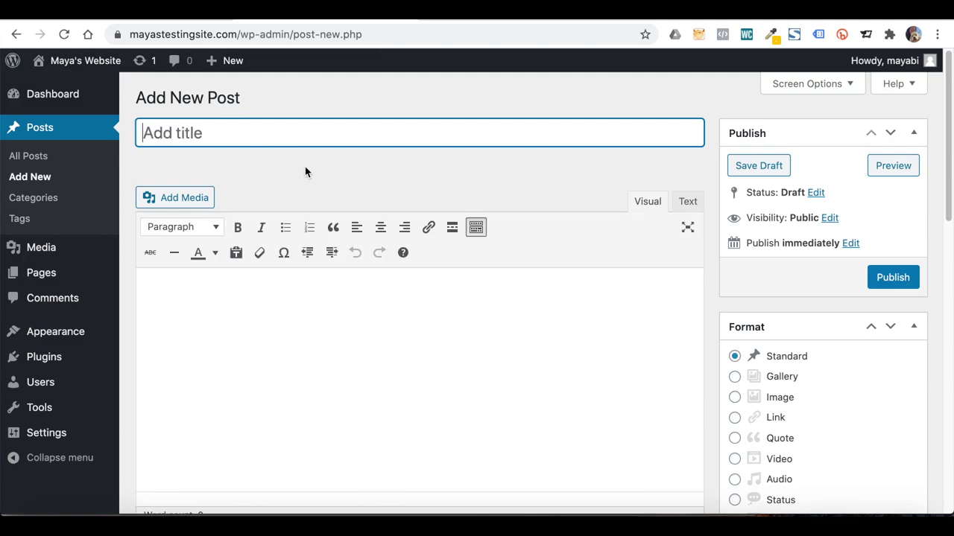
Title the post 'Freddie Mercury: The Last Interview' and paste Lorem ipsum paragraphs as its body.
{"action": "type", "text": "Freddi"}
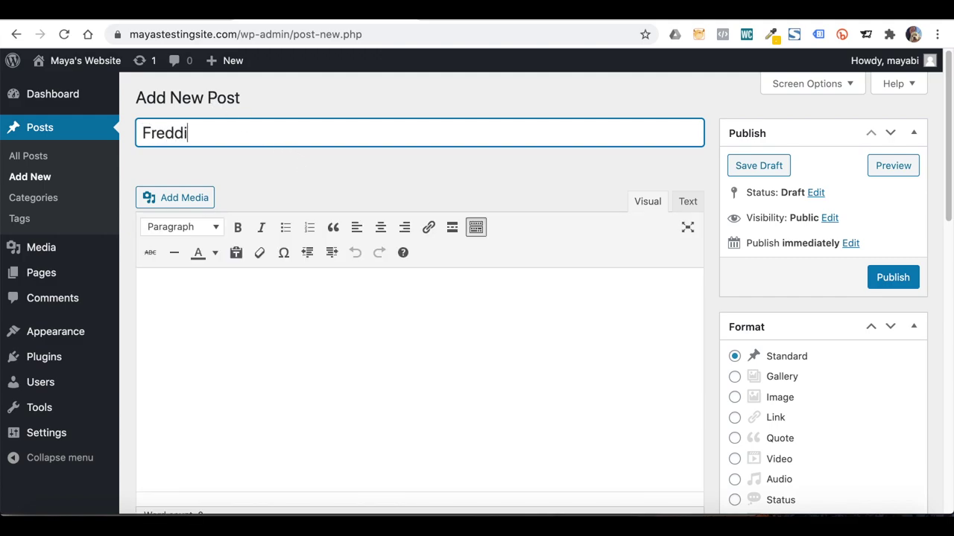
{"action": "type", "text": "e Mercury"}
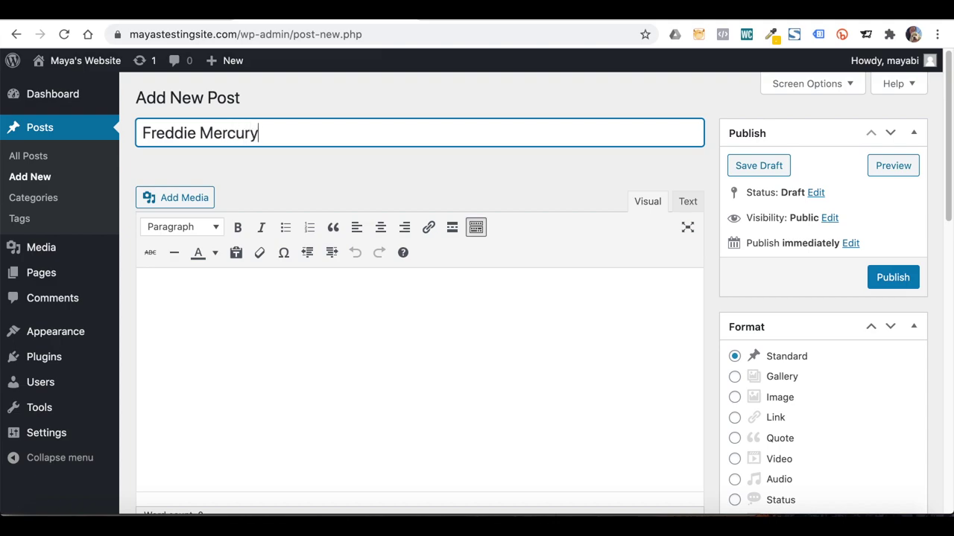
{"action": "type", "text": ": The Last Interview"}
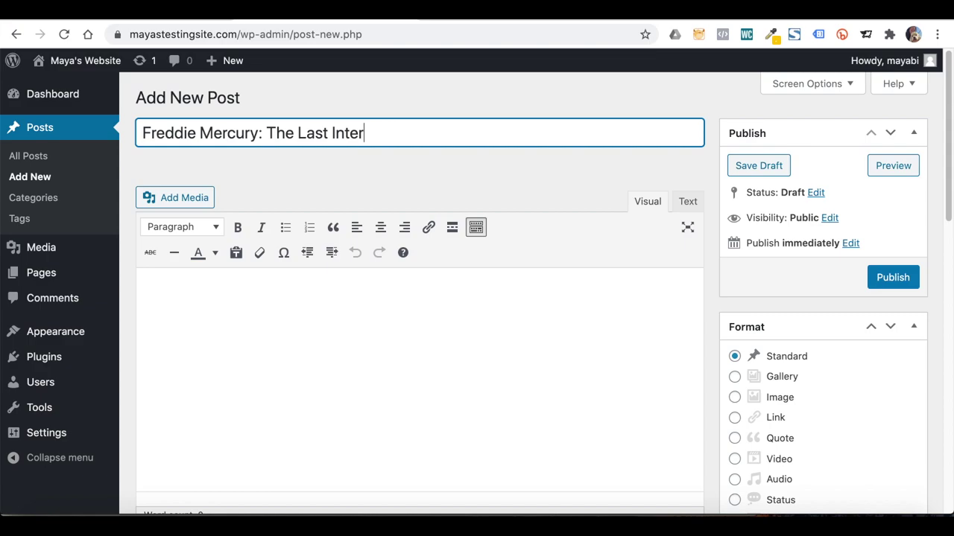
{"action": "left_click", "coordinate": [519, 353]}
{"action": "key", "text": "ctrl+v"}
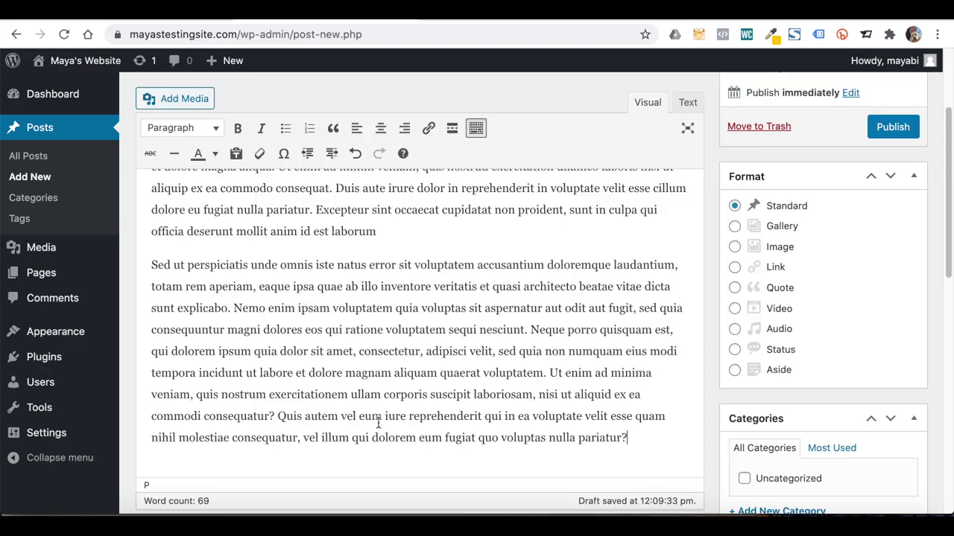
{"action": "key", "text": "Return"}
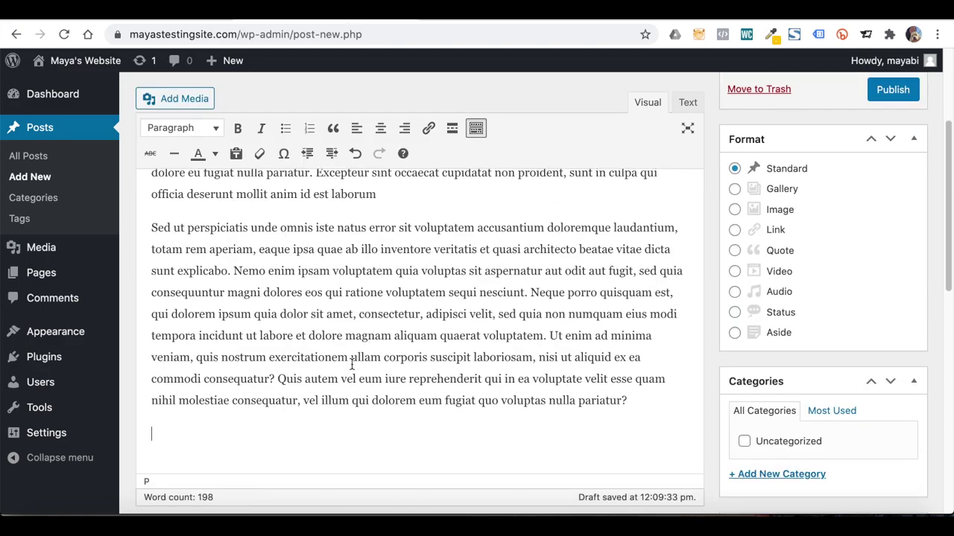
{"action": "type", "text": "At vero eos et accusamus et iusto odio dignissimos ducimus qui blanditiis praesentium voluptatum deleniti atque corrupti quos dolores et quas molestias excepturi sint occaecati cupiditate non provident, similique sunt in culpa qui officia deserunt mollitia animi, id est laborum et dolorum fuga. Et harum quidem rerum facilis est et expedita distinctio. Nam libero tempore, cum soluta nobis est eligendi optio cumque nihil impedit quo minus id quod maxime placeat facere possimus, omnis voluptas assumenda est, omnis dolor repellendus. Temporibus autem quibusdam et aut officiis debitis aut rerum necessitatibus saepe eveniet ut et voluptates repudiandae sint et molestiae non recusandae. Itaque earum rerum hic tenetur a sapiente delectus, ut aut reiciendis voluptatibus maiores alias consequatur aut perferendis doloribus asperiores repellat"}
{"action": "scroll", "coordinate": [351, 364], "scroll_direction": "up", "scroll_amount": 10}
{"action": "scroll", "coordinate": [373, 351], "scroll_direction": "down", "scroll_amount": 8}
{"action": "scroll", "coordinate": [391, 342], "scroll_direction": "up", "scroll_amount": 8}
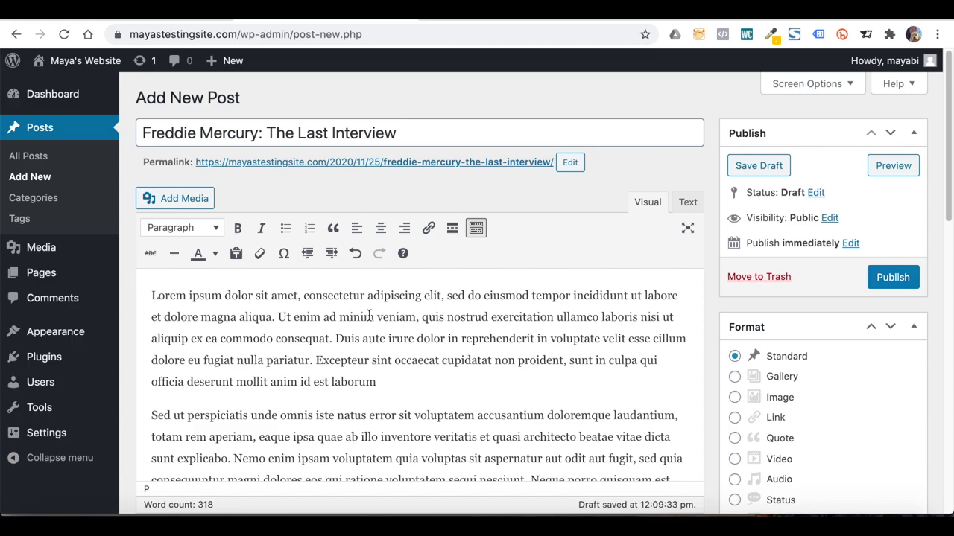
{"action": "scroll", "coordinate": [368, 315], "scroll_direction": "down", "scroll_amount": 3}
{"action": "scroll", "coordinate": [368, 315], "scroll_direction": "up", "scroll_amount": 2}
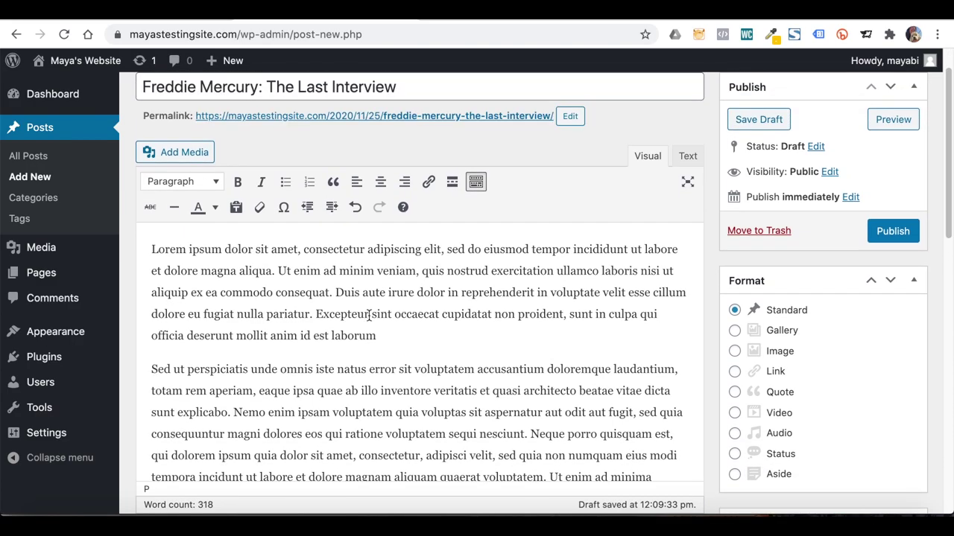
{"action": "scroll", "coordinate": [581, 201], "scroll_direction": "up", "scroll_amount": 1}
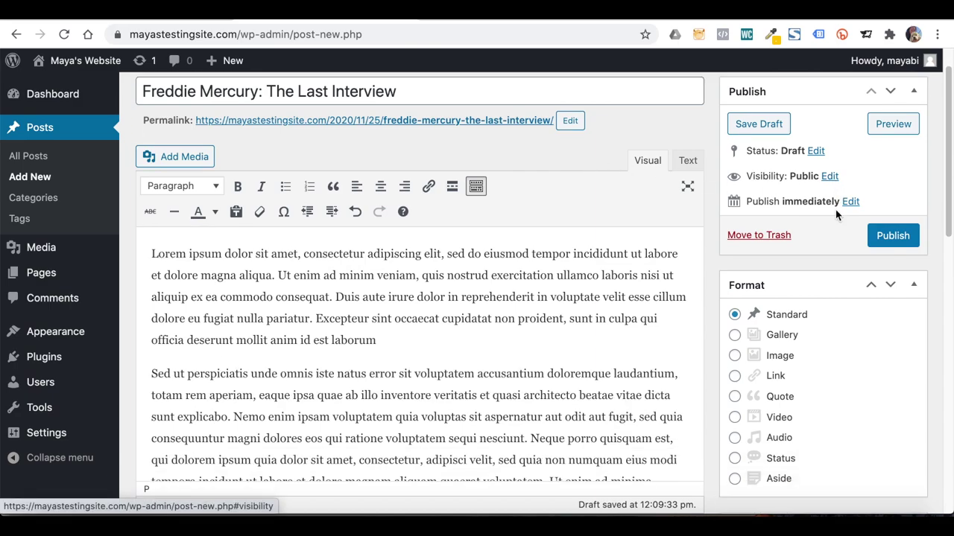
{"action": "scroll", "coordinate": [836, 209], "scroll_direction": "down", "scroll_amount": 3}
{"action": "scroll", "coordinate": [836, 210], "scroll_direction": "down", "scroll_amount": 1}
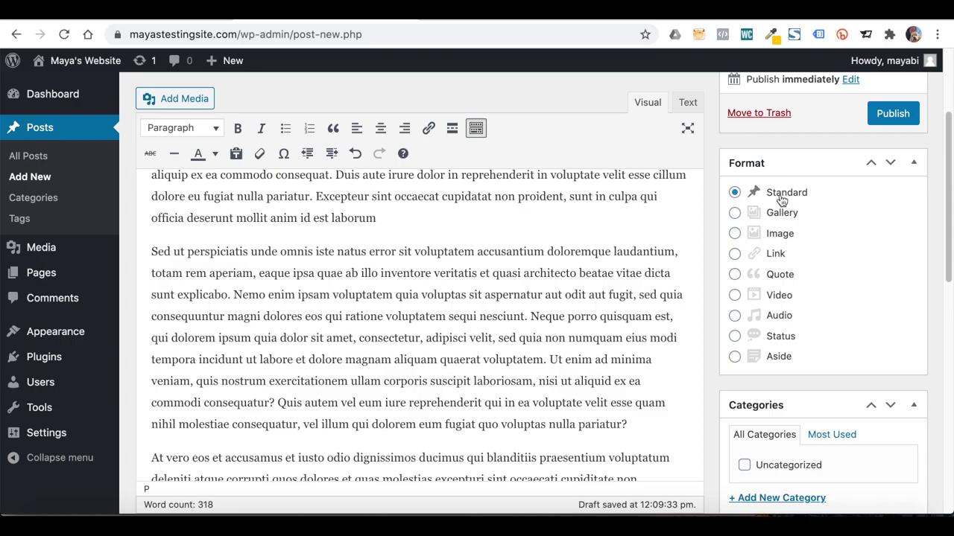
{"action": "scroll", "coordinate": [794, 200], "scroll_direction": "down", "scroll_amount": 4}
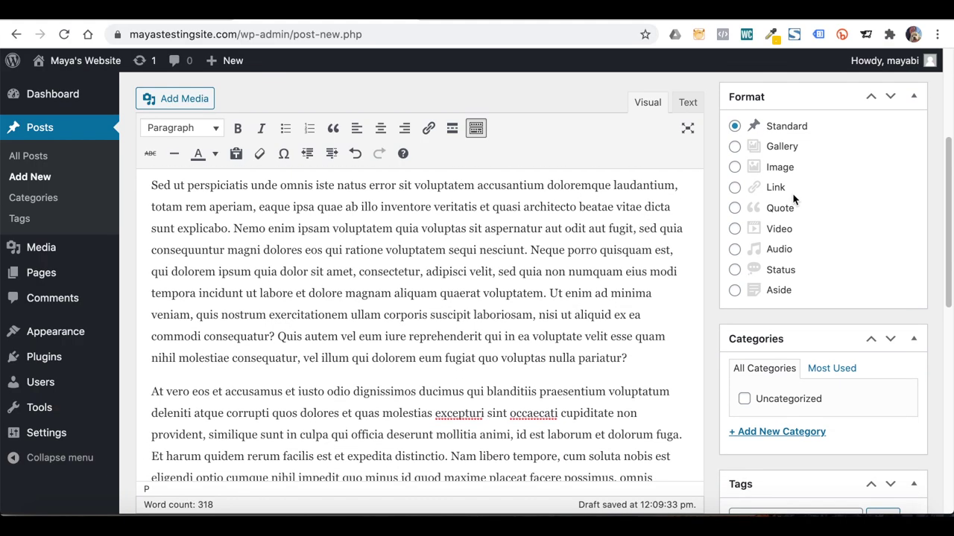
{"action": "scroll", "coordinate": [794, 200], "scroll_direction": "down", "scroll_amount": 1}
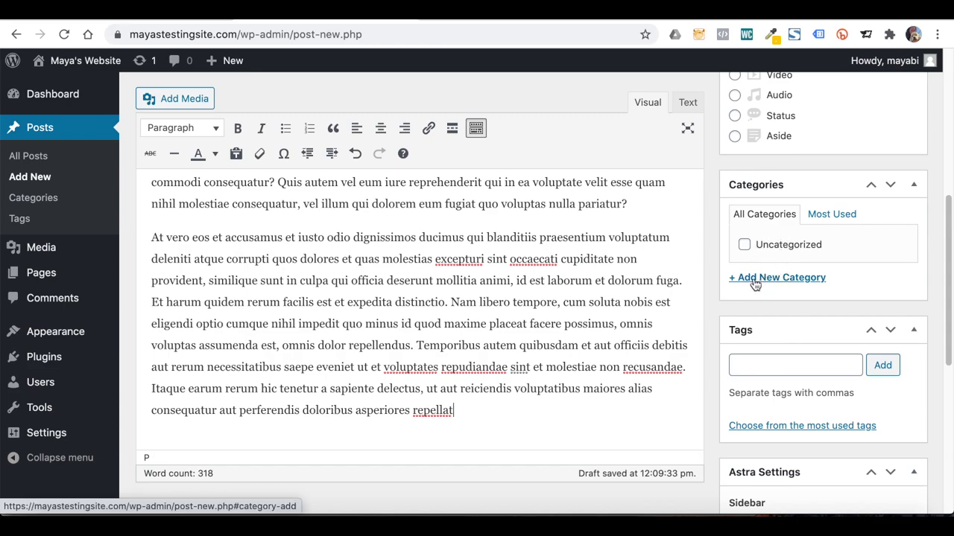
Add three new categories: Music, Movies and Theater.
{"action": "left_click", "coordinate": [755, 282]}
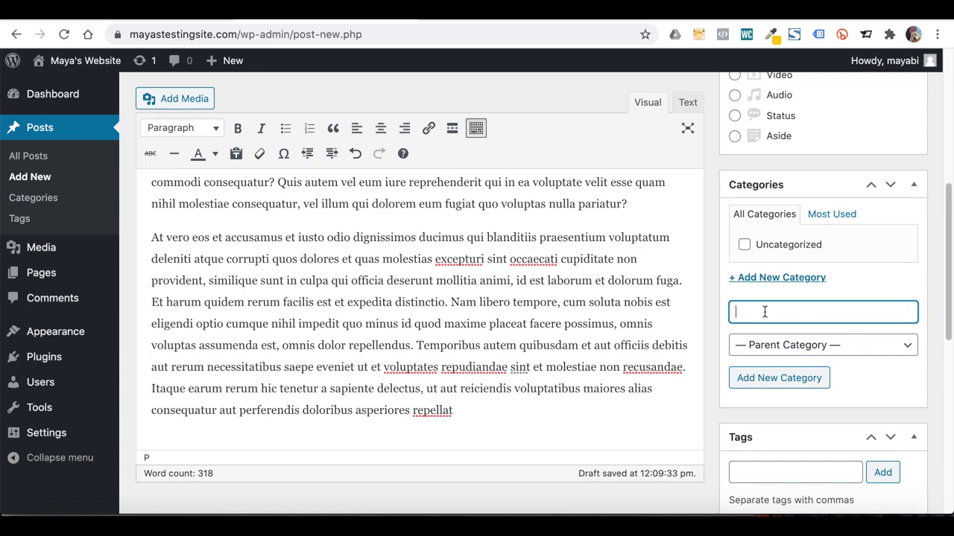
{"action": "type", "text": "Music"}
{"action": "left_click", "coordinate": [761, 378]}
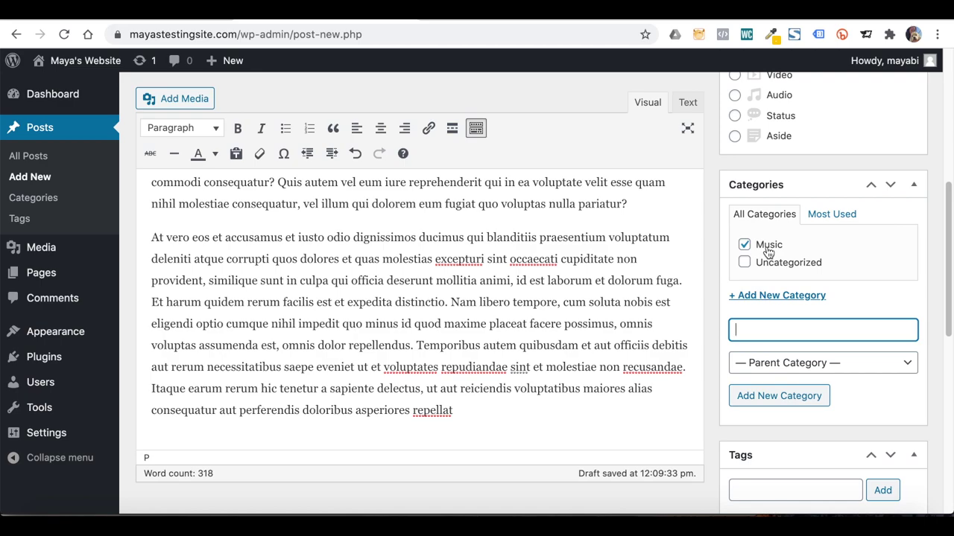
{"action": "scroll", "coordinate": [742, 302], "scroll_direction": "down", "scroll_amount": 1}
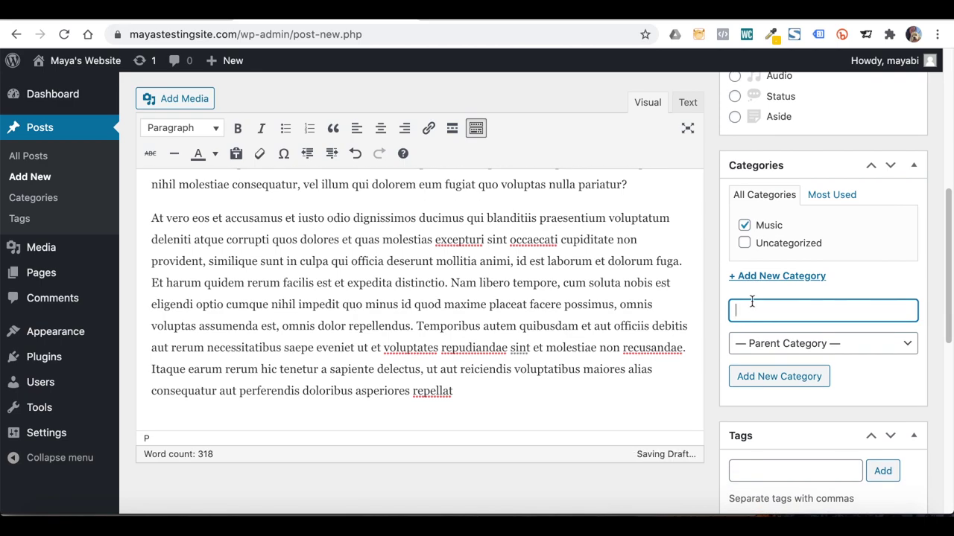
{"action": "type", "text": "Movies"}
{"action": "left_click", "coordinate": [781, 383]}
{"action": "type", "text": "T"}
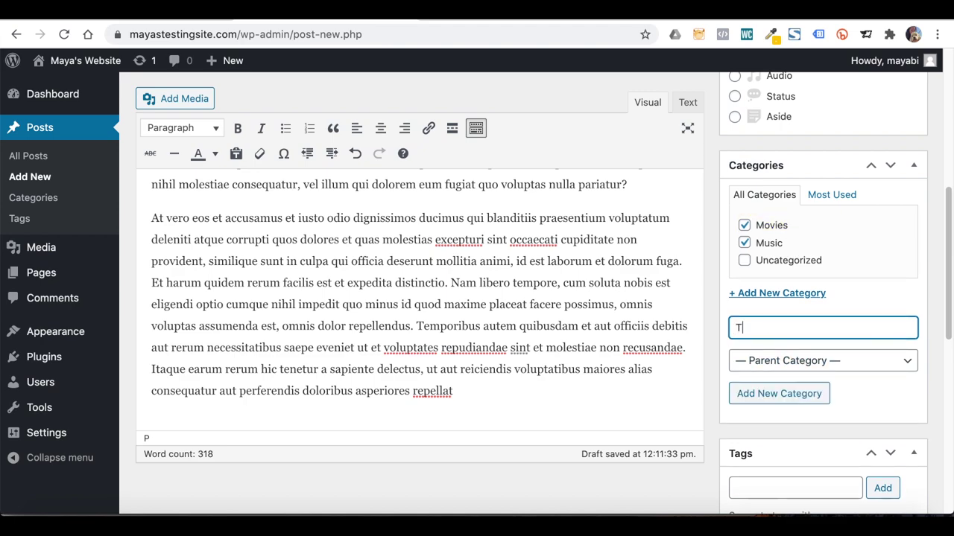
{"action": "type", "text": "heater"}
{"action": "left_click", "coordinate": [774, 399]}
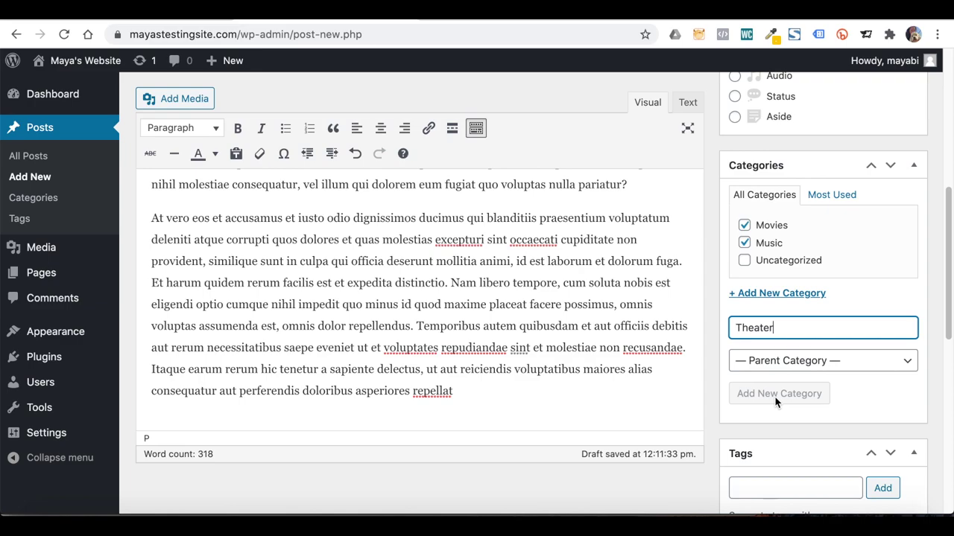
Uncheck Movies and Theater so the post is filed only under Music.
{"action": "left_click", "coordinate": [745, 243]}
{"action": "left_click", "coordinate": [745, 225]}
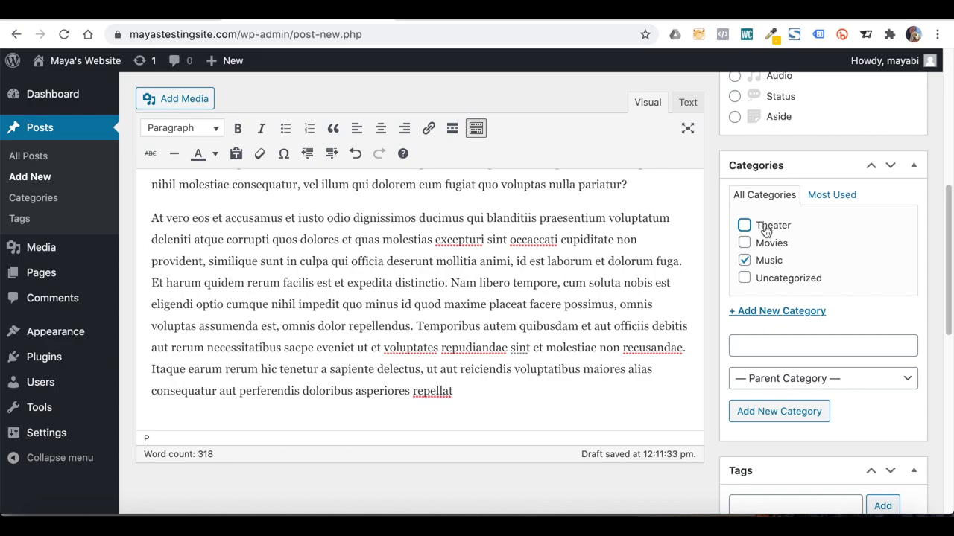
{"action": "scroll", "coordinate": [766, 231], "scroll_direction": "down", "scroll_amount": 8}
{"action": "left_click", "coordinate": [762, 191]}
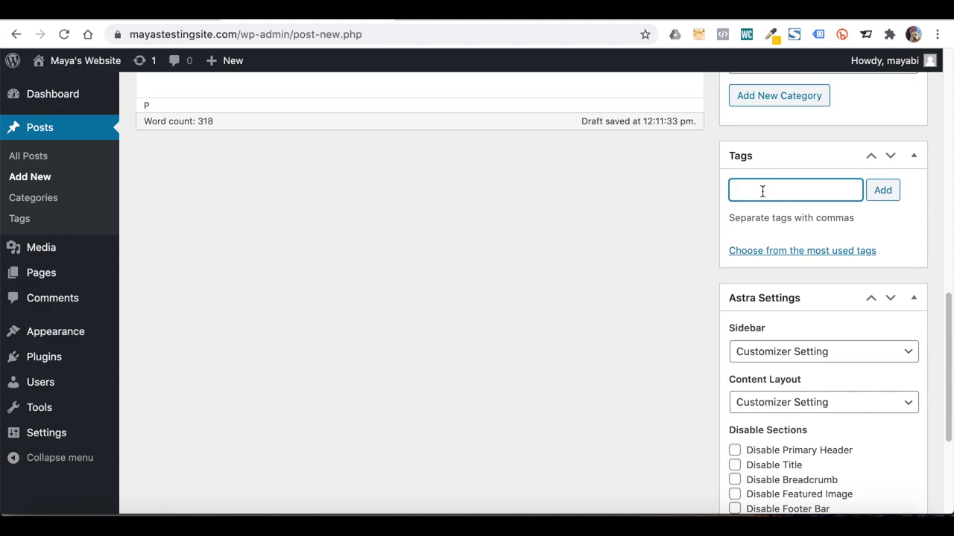
Enter 'queen, freddie mercury, classic rock' in the Tags box and add all three tags.
{"action": "type", "text": "queen, freddie mercury, "}
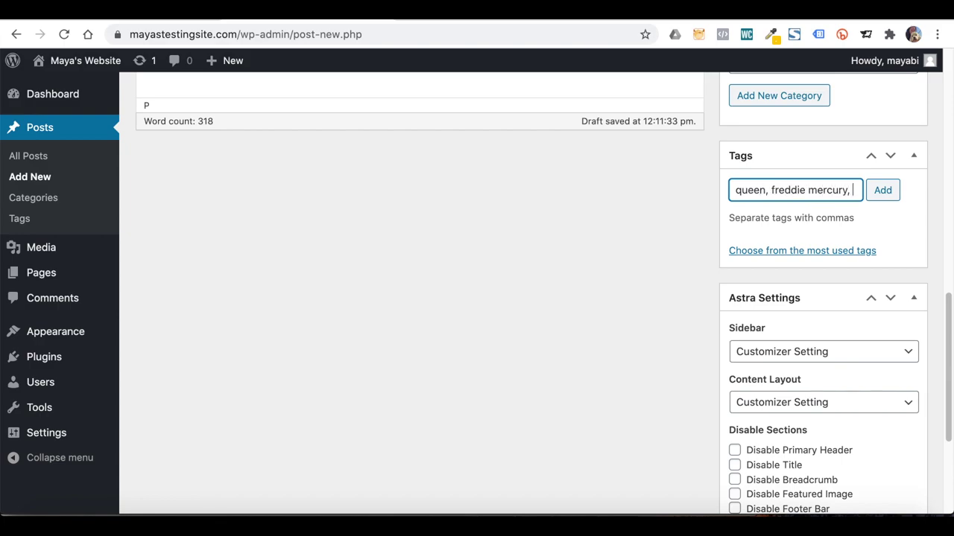
{"action": "type", "text": "classic rock"}
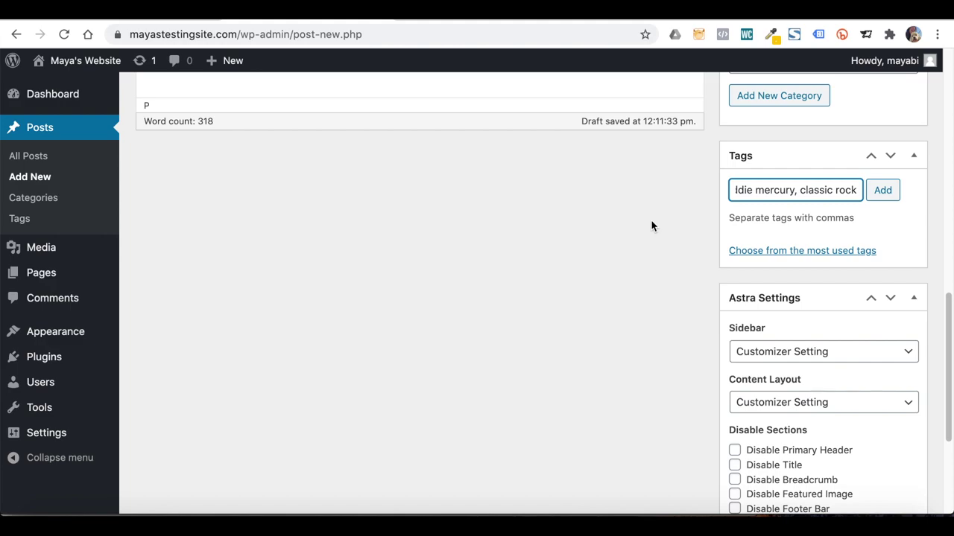
{"action": "left_click", "coordinate": [889, 191]}
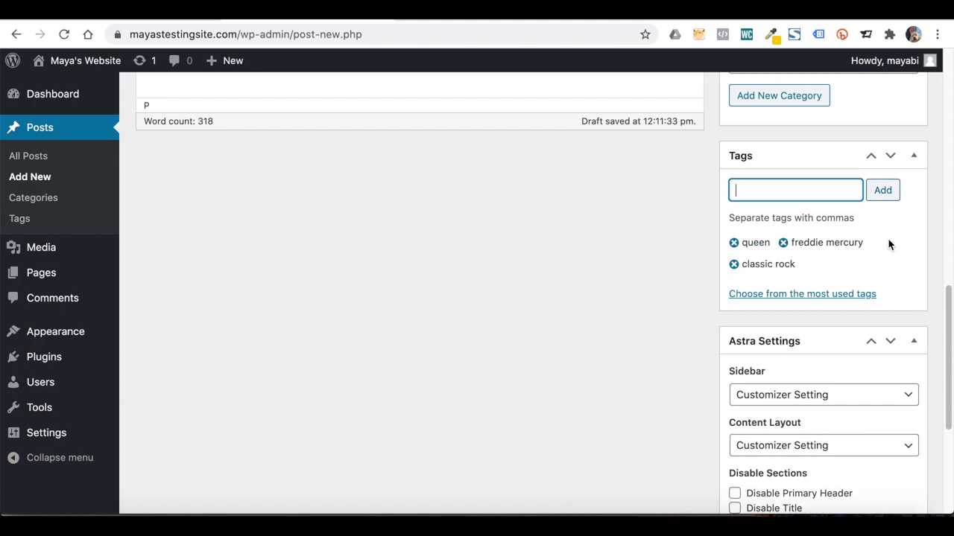
{"action": "scroll", "coordinate": [660, 281], "scroll_direction": "down", "scroll_amount": 4}
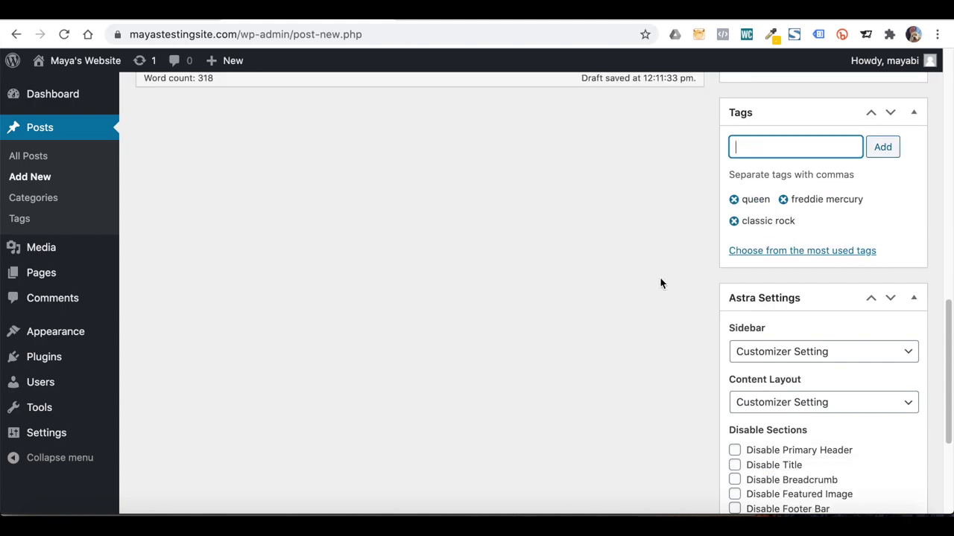
{"action": "scroll", "coordinate": [660, 282], "scroll_direction": "down", "scroll_amount": 3}
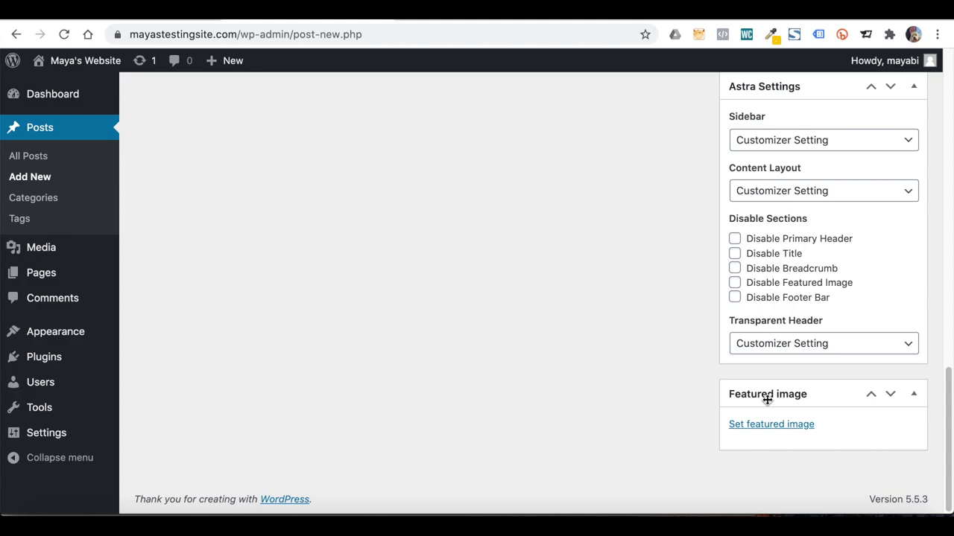
Upload video4.jpg from the computer and set it as the post's featured image.
{"action": "left_click", "coordinate": [762, 426]}
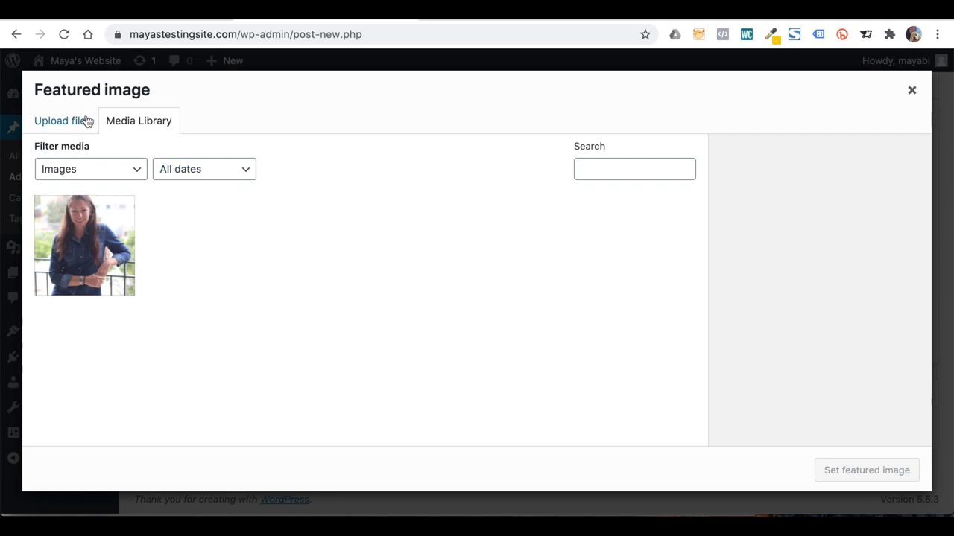
{"action": "left_click", "coordinate": [90, 121]}
{"action": "left_click", "coordinate": [442, 307]}
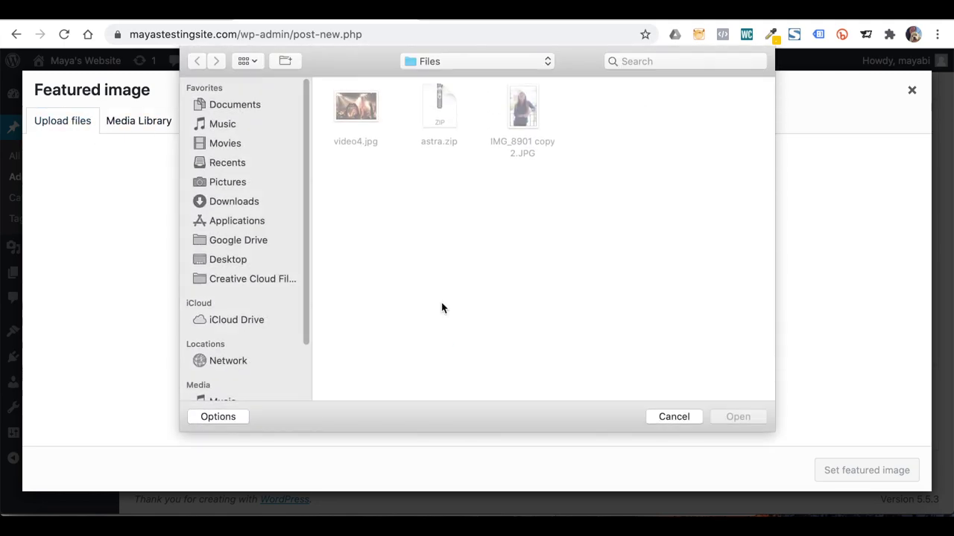
{"action": "double_click", "coordinate": [360, 119]}
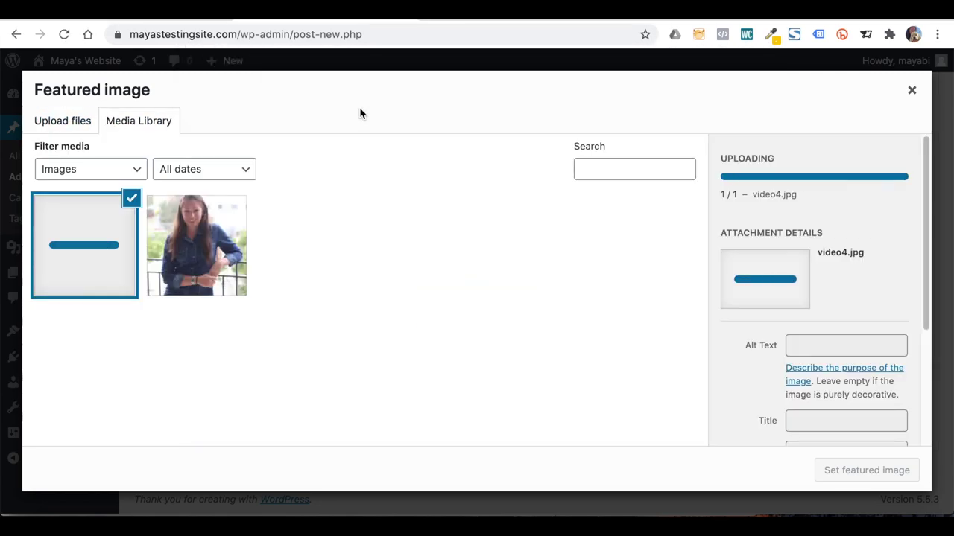
{"action": "left_click", "coordinate": [866, 471]}
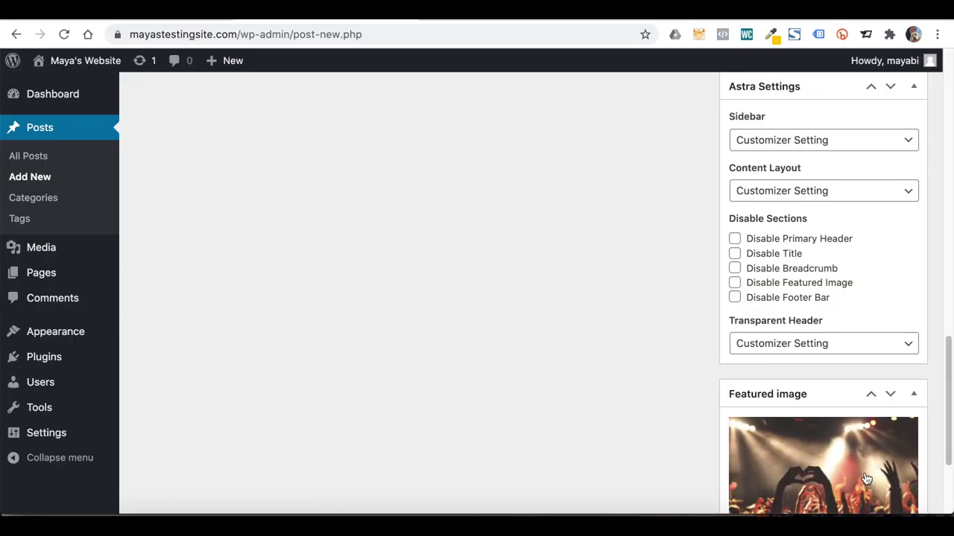
{"action": "scroll", "coordinate": [864, 477], "scroll_direction": "down", "scroll_amount": 2}
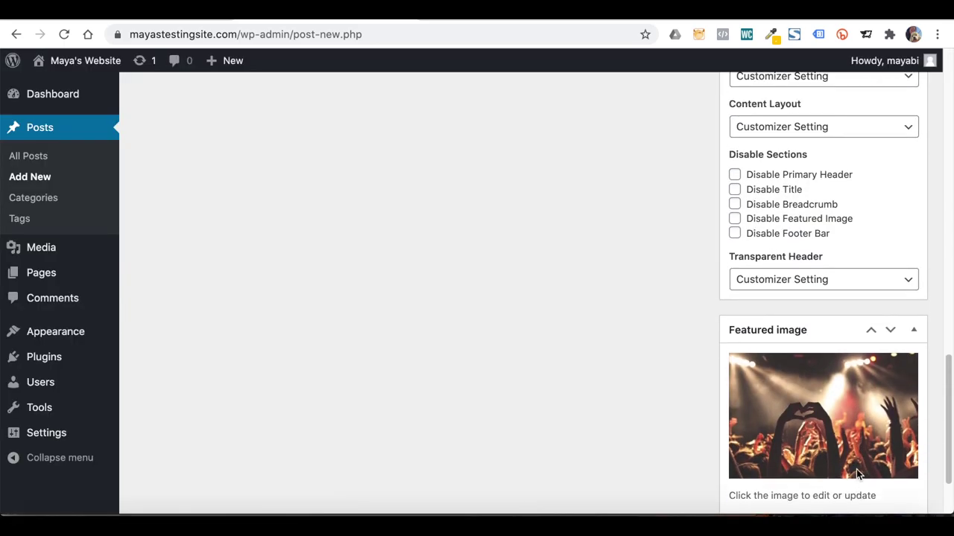
{"action": "scroll", "coordinate": [859, 473], "scroll_direction": "up", "scroll_amount": 10}
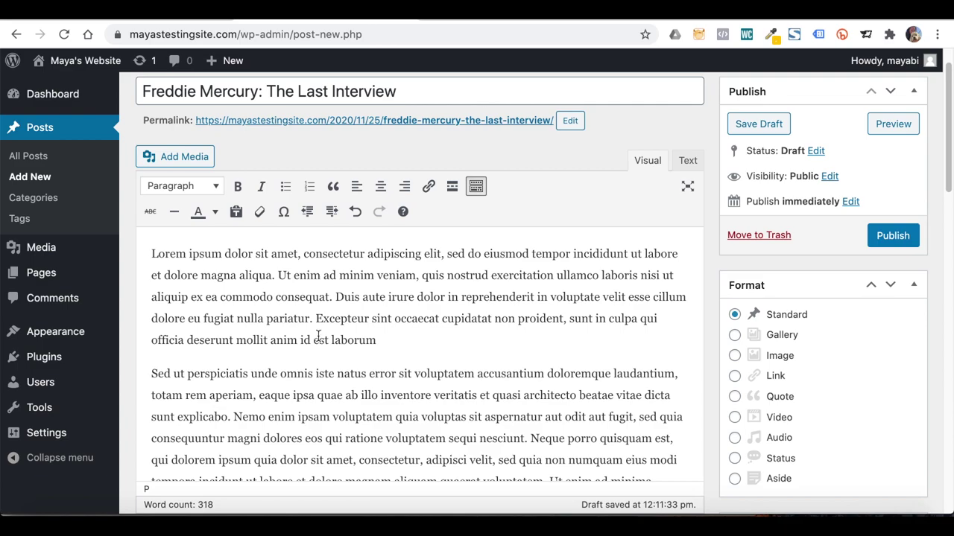
Insert a read-more break before the sentence starting 'Ut' and publish the post.
{"action": "left_click", "coordinate": [278, 276]}
{"action": "left_click", "coordinate": [453, 187]}
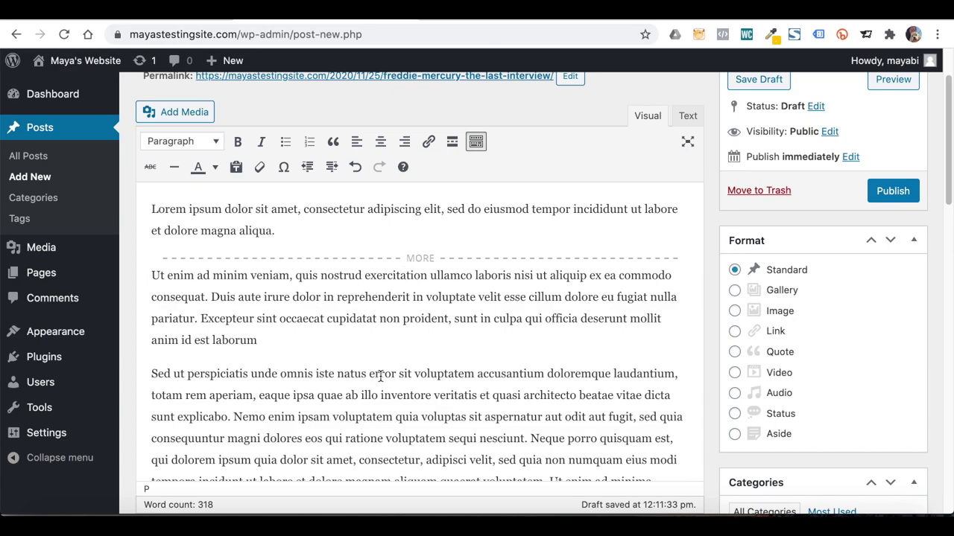
{"action": "left_click", "coordinate": [886, 195]}
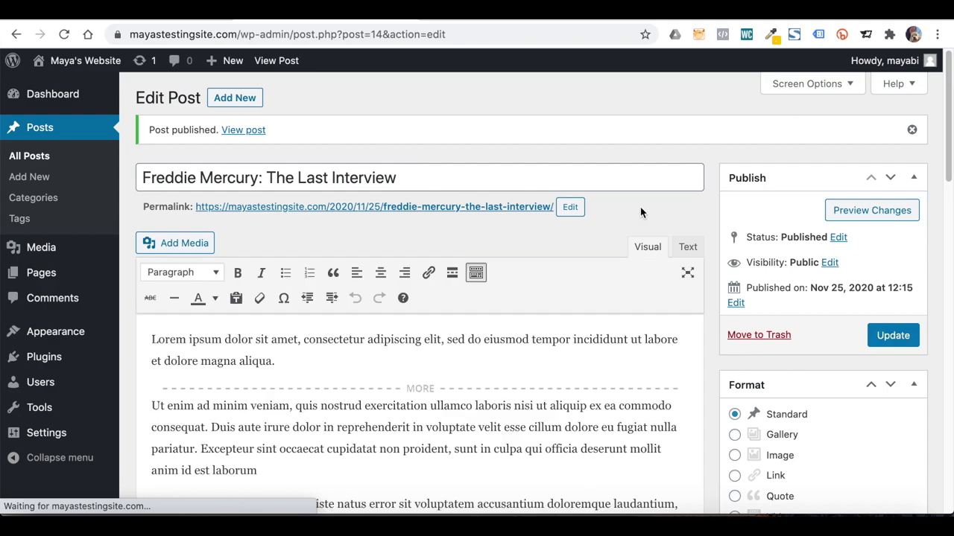
Check the published post on the live site, then return to the Categories page.
{"action": "left_click", "coordinate": [507, 207]}
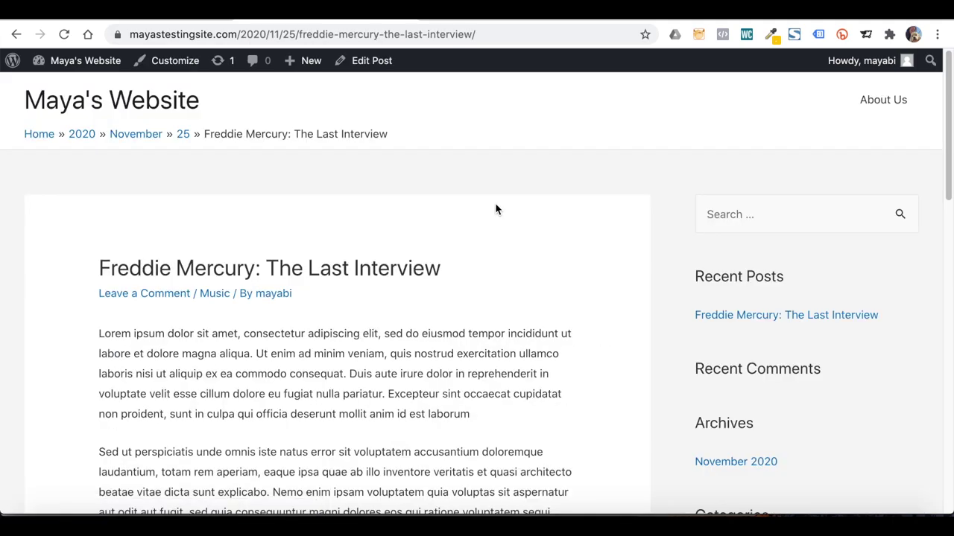
{"action": "scroll", "coordinate": [496, 210], "scroll_direction": "down", "scroll_amount": 10}
{"action": "scroll", "coordinate": [496, 210], "scroll_direction": "down", "scroll_amount": 1}
{"action": "scroll", "coordinate": [496, 210], "scroll_direction": "left", "scroll_amount": 5}
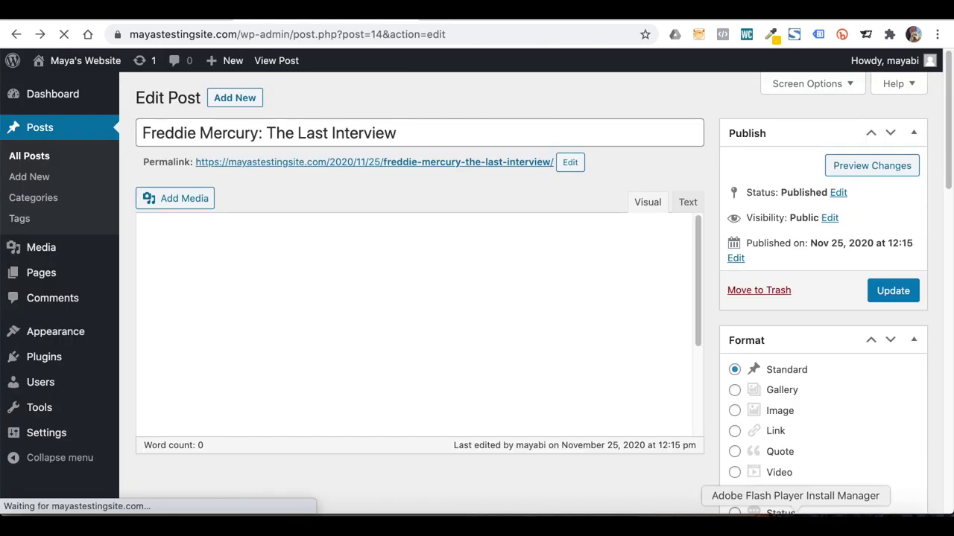
{"action": "left_click", "coordinate": [33, 198]}
Enter 'TV Shows' as the new category's name.
{"action": "scroll", "coordinate": [399, 330], "scroll_direction": "down", "scroll_amount": 2}
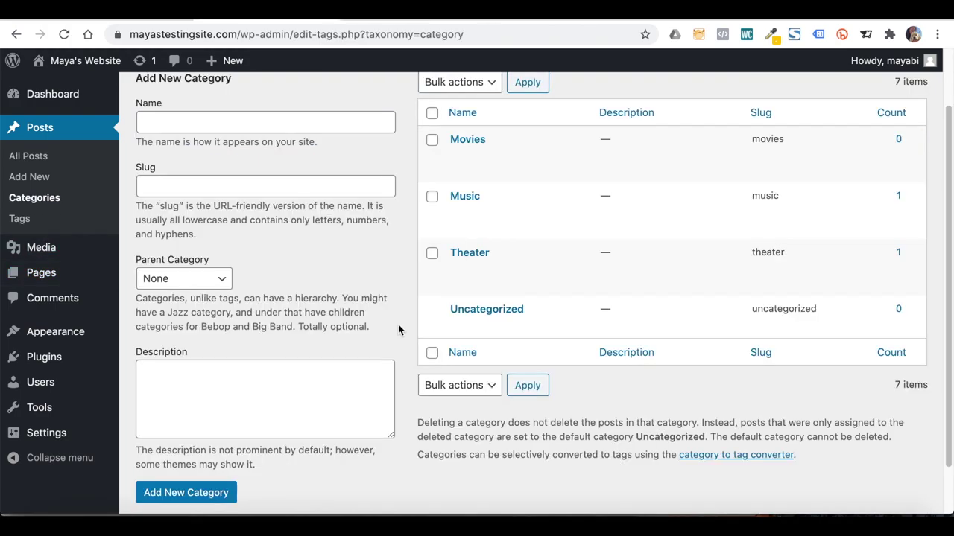
{"action": "scroll", "coordinate": [399, 330], "scroll_direction": "up", "scroll_amount": 2}
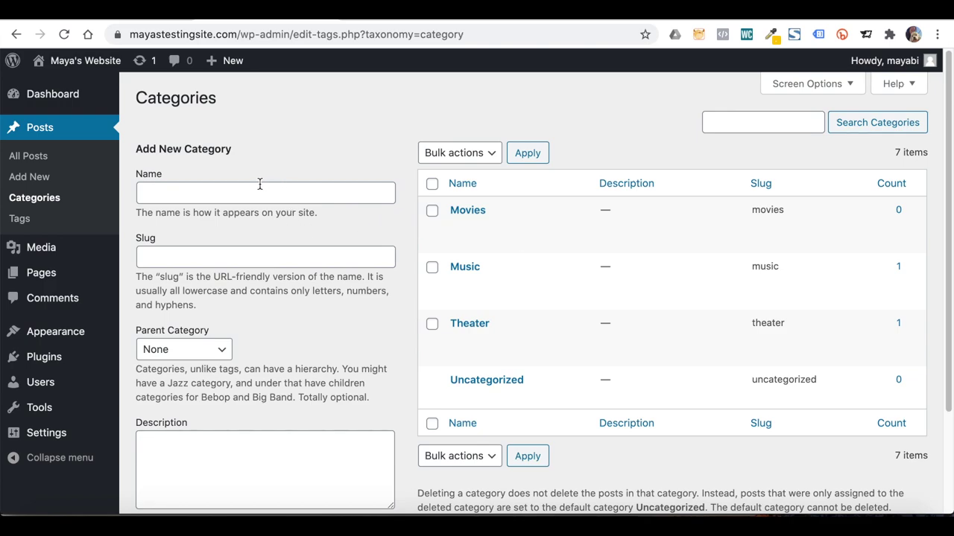
{"action": "left_click", "coordinate": [224, 196]}
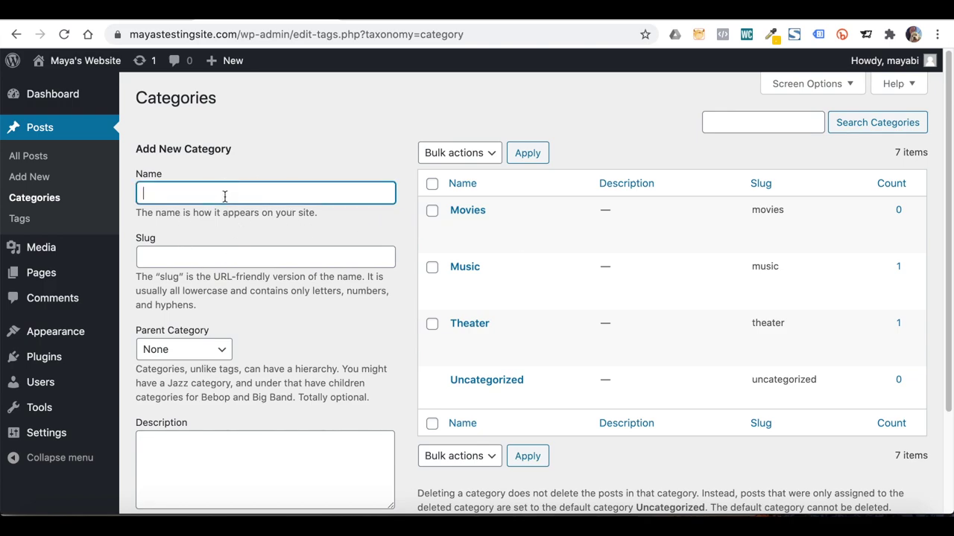
{"action": "type", "text": "TV Shows"}
{"action": "left_click", "coordinate": [216, 255]}
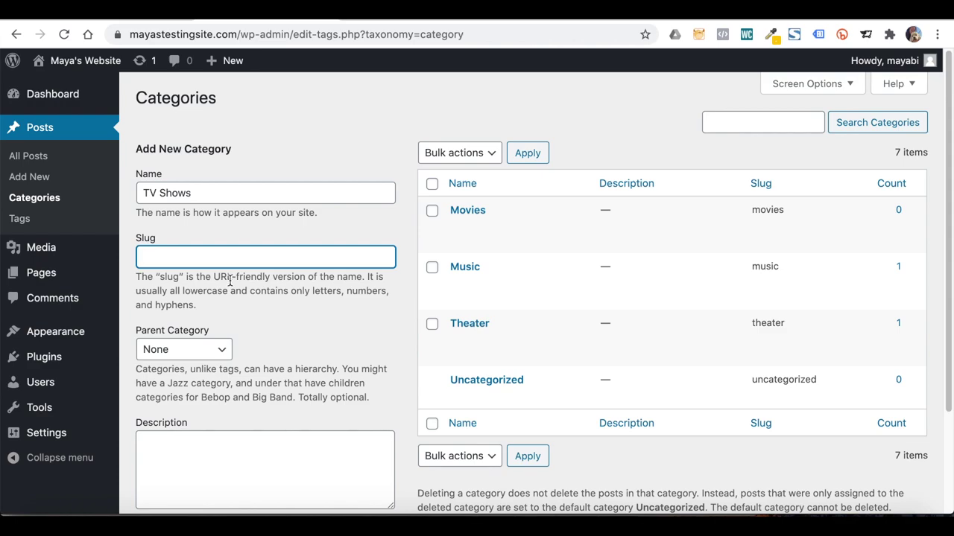
{"action": "left_click", "coordinate": [233, 277]}
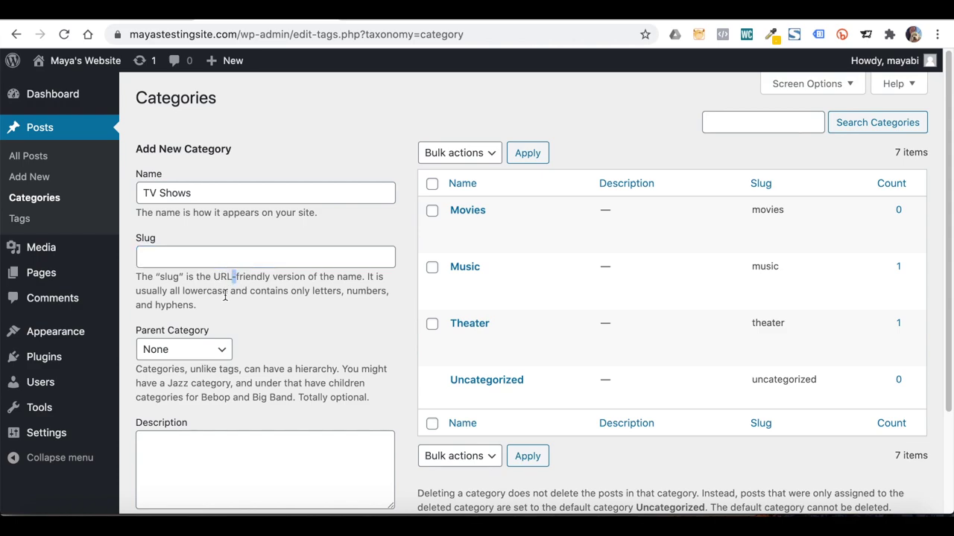
Set the slug to TV-Shows and add the TV Shows category.
{"action": "left_click_drag", "start_coordinate": [191, 193], "coordinate": [142, 193]}
{"action": "key", "text": "super+c"}
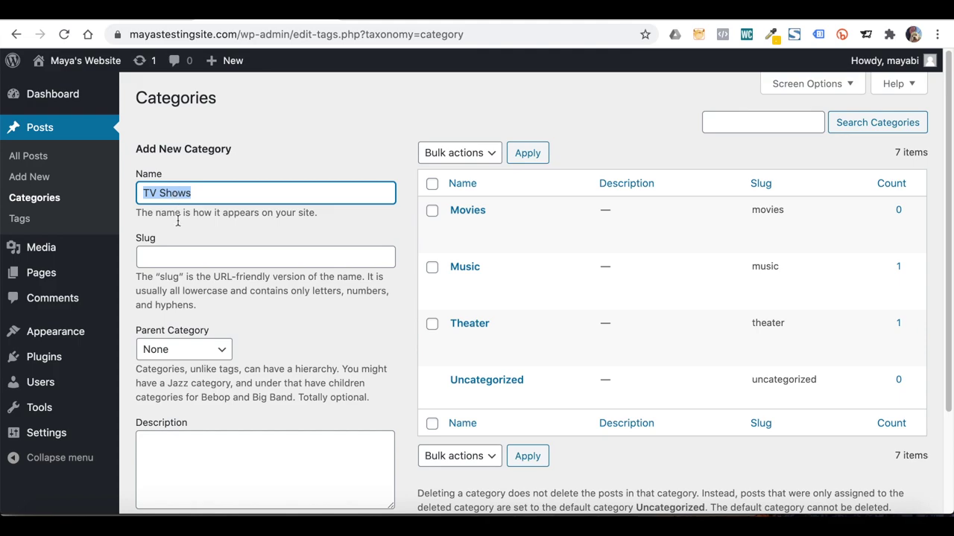
{"action": "left_click", "coordinate": [162, 257]}
{"action": "key", "text": "super+v"}
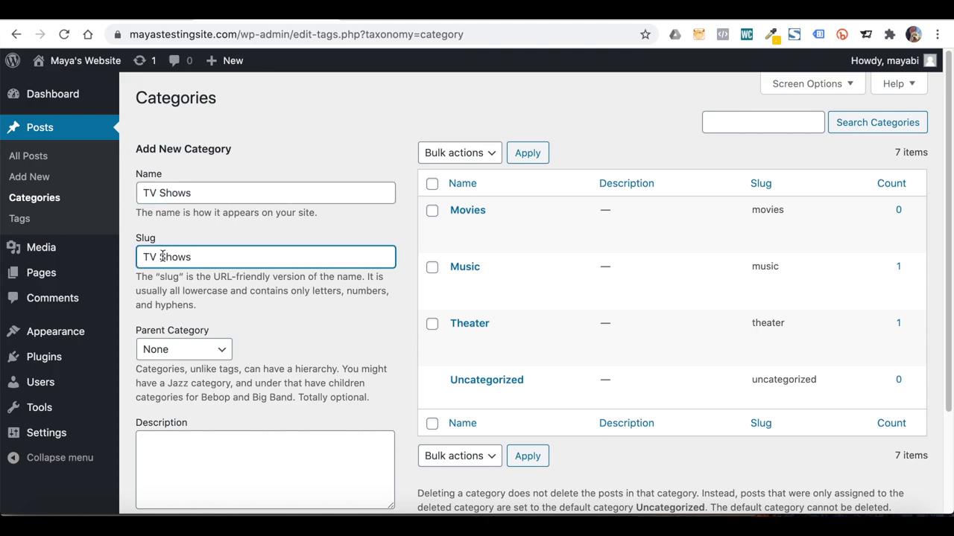
{"action": "left_click", "coordinate": [162, 256]}
{"action": "key", "text": "BackSpace"}
{"action": "type", "text": "-"}
{"action": "left_click", "coordinate": [288, 316]}
{"action": "scroll", "coordinate": [288, 316], "scroll_direction": "down", "scroll_amount": 2}
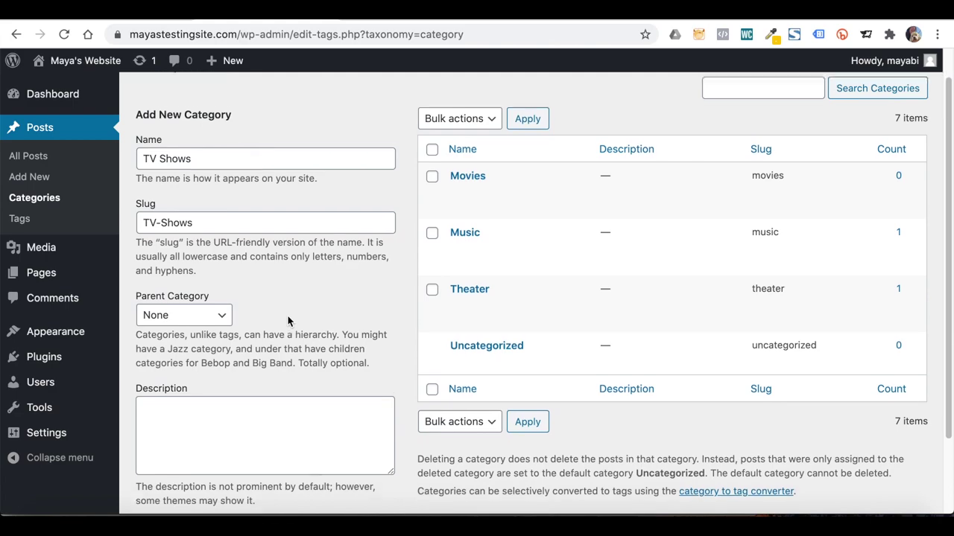
{"action": "scroll", "coordinate": [288, 320], "scroll_direction": "down", "scroll_amount": 3}
{"action": "left_click", "coordinate": [186, 438]}
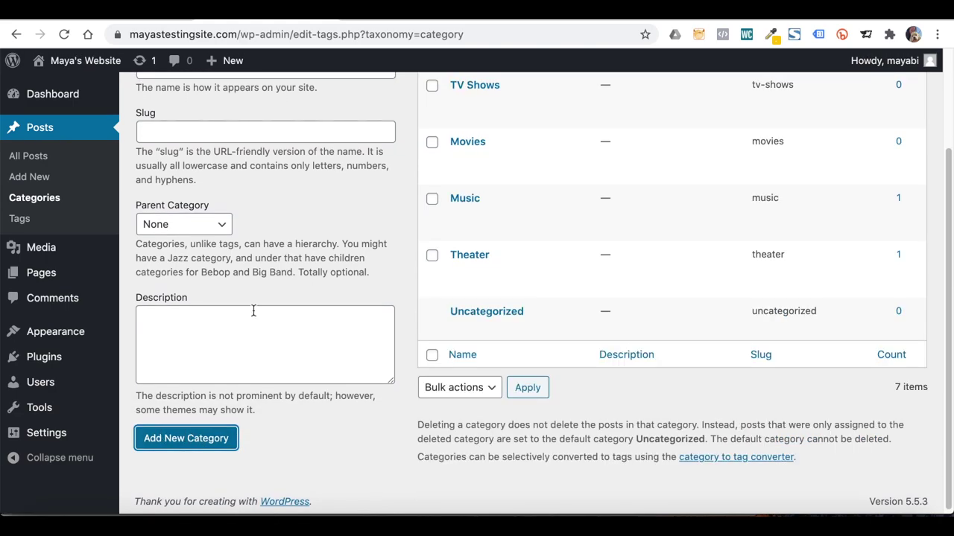
Create an 'American TV Shows' category with TV Shows as its parent.
{"action": "scroll", "coordinate": [253, 310], "scroll_direction": "up", "scroll_amount": 2}
{"action": "left_click", "coordinate": [319, 151]}
{"action": "type", "text": "American TV Shows"}
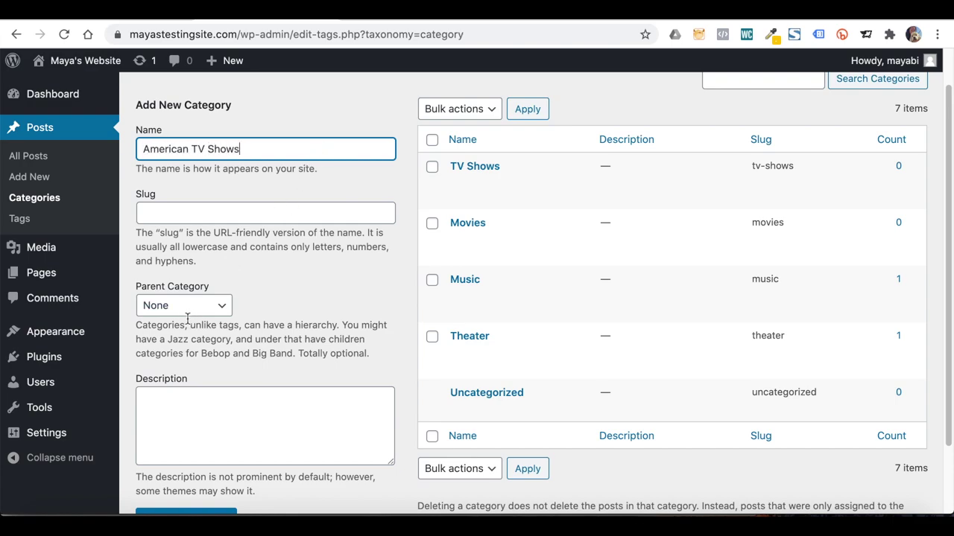
{"action": "left_click", "coordinate": [187, 311]}
{"action": "key", "text": "Escape"}
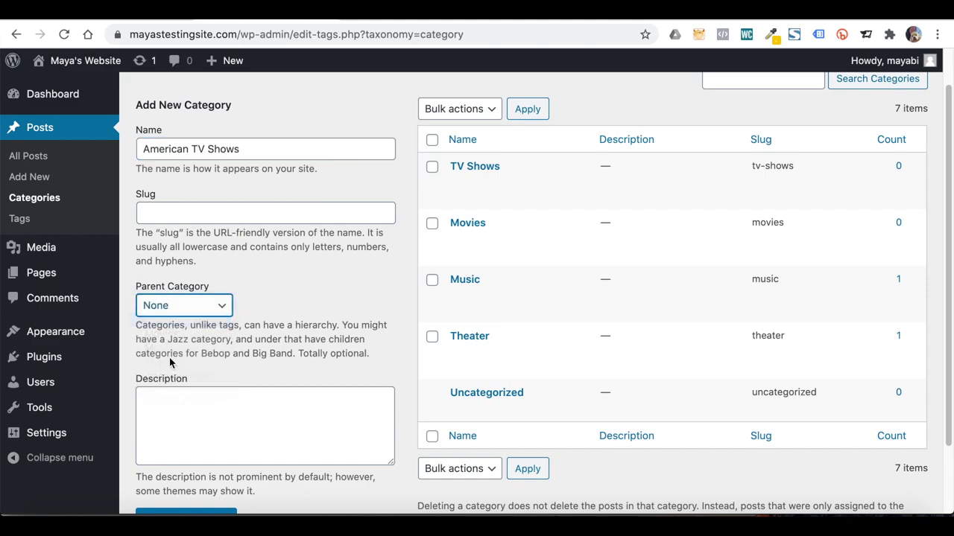
{"action": "key", "text": "Down"}
{"action": "scroll", "coordinate": [171, 369], "scroll_direction": "down", "scroll_amount": 2}
{"action": "left_click", "coordinate": [167, 466]}
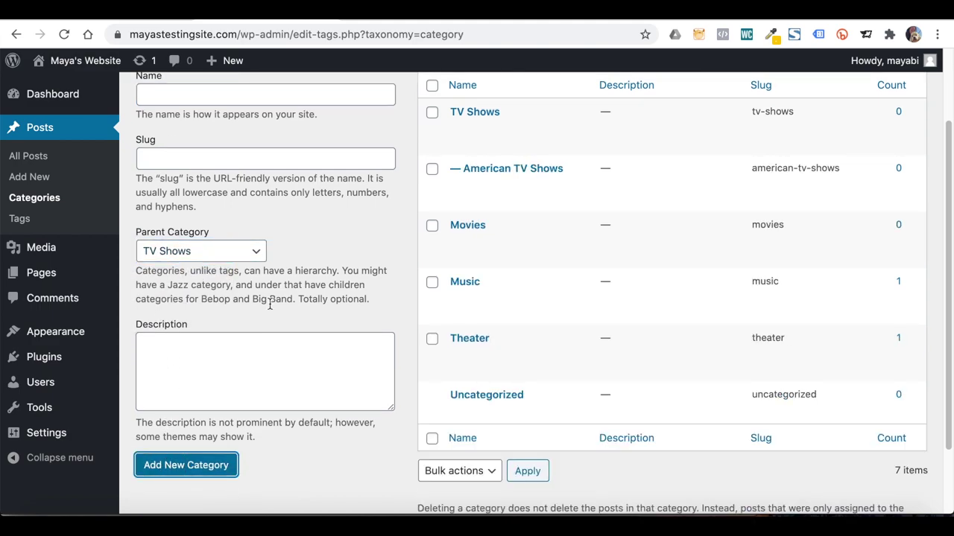
Create an 'International TV Shows' subcategory under TV Shows.
{"action": "scroll", "coordinate": [270, 304], "scroll_direction": "up", "scroll_amount": 1}
{"action": "left_click", "coordinate": [306, 142]}
{"action": "type", "text": "International TV Shows"}
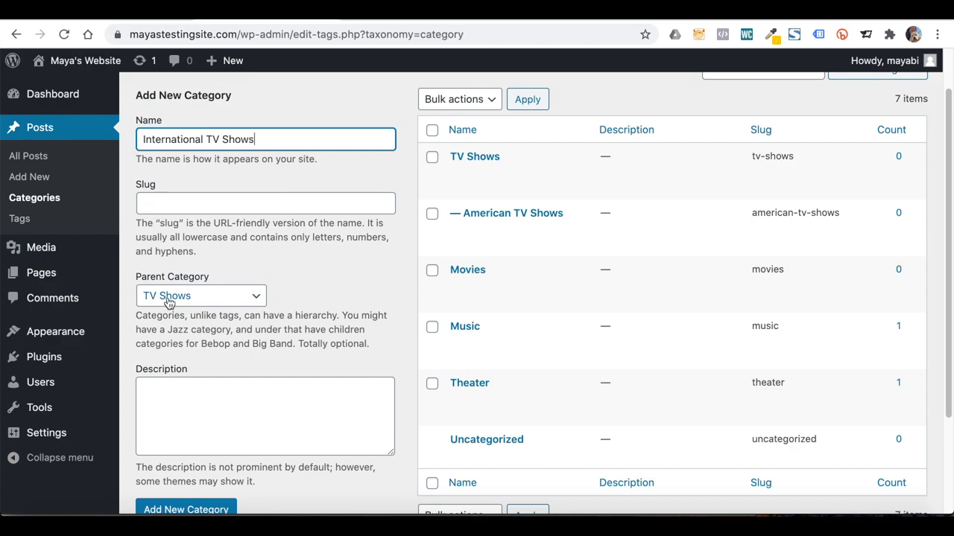
{"action": "scroll", "coordinate": [170, 303], "scroll_direction": "down", "scroll_amount": 2}
{"action": "left_click", "coordinate": [186, 448]}
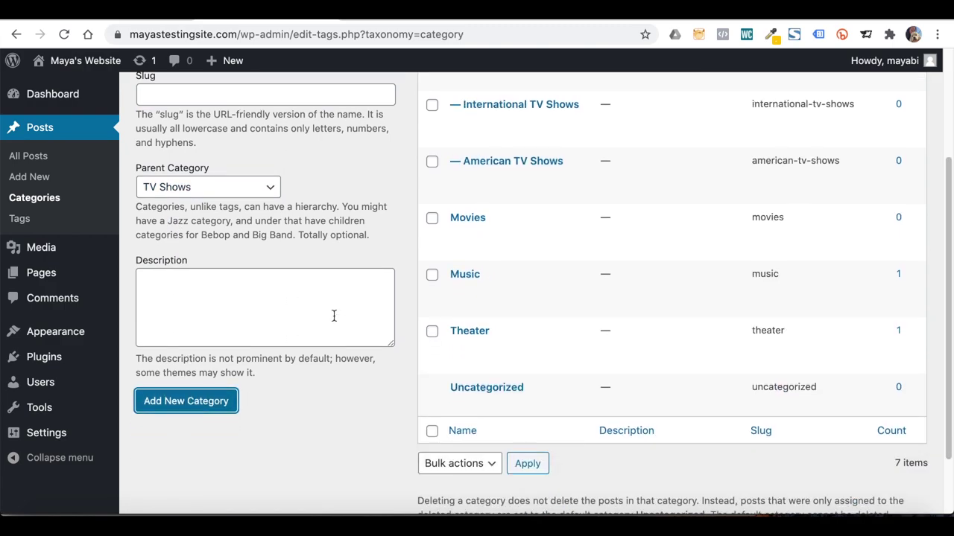
{"action": "scroll", "coordinate": [332, 315], "scroll_direction": "up", "scroll_amount": 2}
{"action": "mouse_move", "coordinate": [532, 219]}
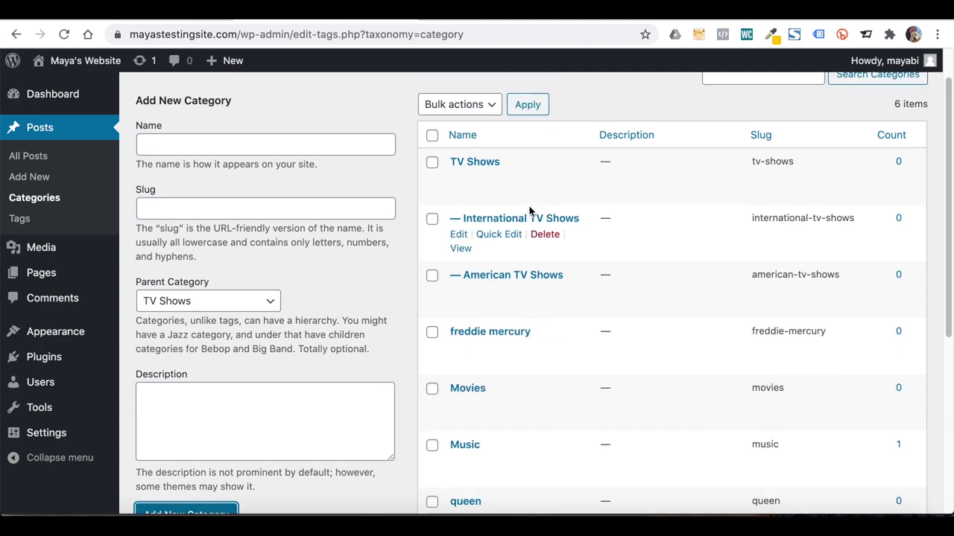
{"action": "mouse_move", "coordinate": [491, 183]}
{"action": "left_click", "coordinate": [460, 192]}
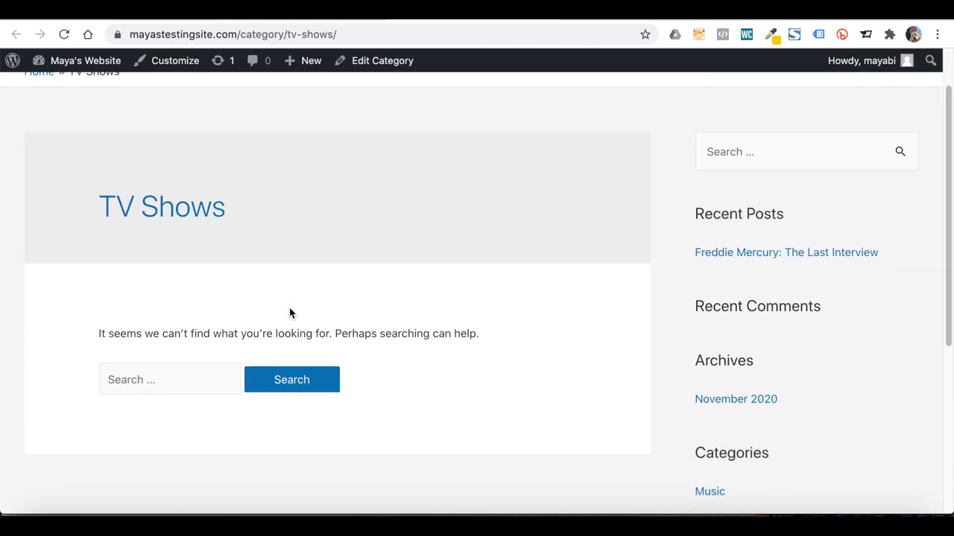
{"action": "scroll", "coordinate": [244, 308], "scroll_direction": "down", "scroll_amount": 2}
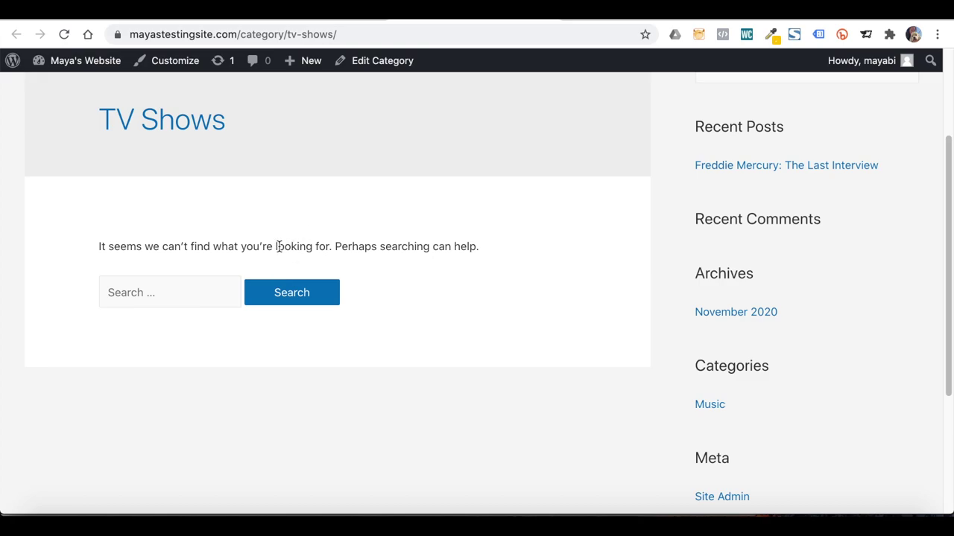
{"action": "triple_click", "coordinate": [278, 247]}
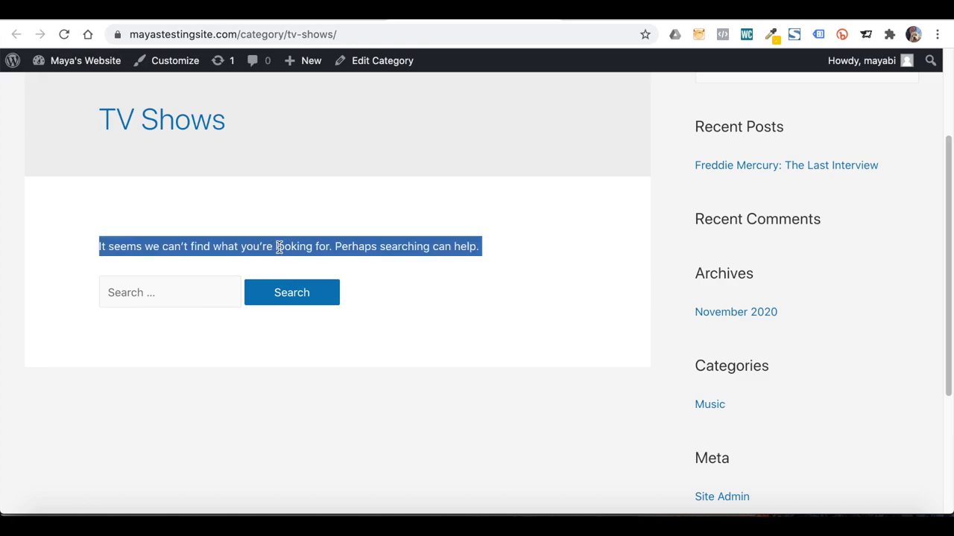
{"action": "left_click", "coordinate": [278, 248]}
{"action": "left_click", "coordinate": [314, 9]}
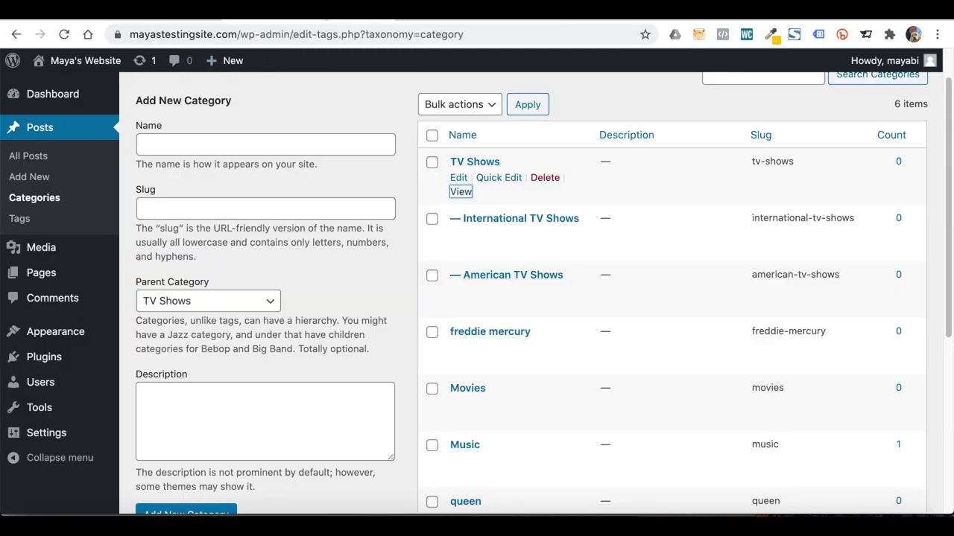
{"action": "scroll", "coordinate": [528, 328], "scroll_direction": "down", "scroll_amount": 3}
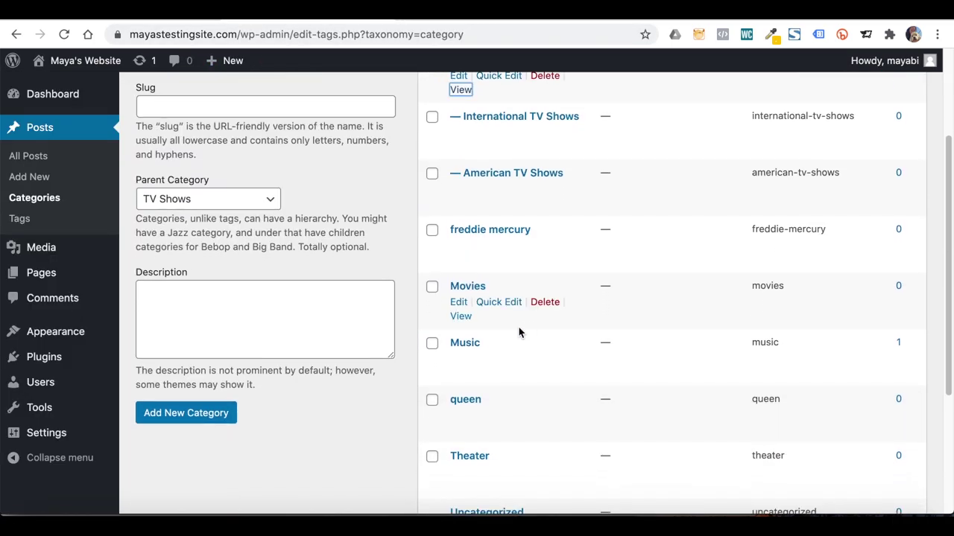
{"action": "left_click", "coordinate": [461, 372]}
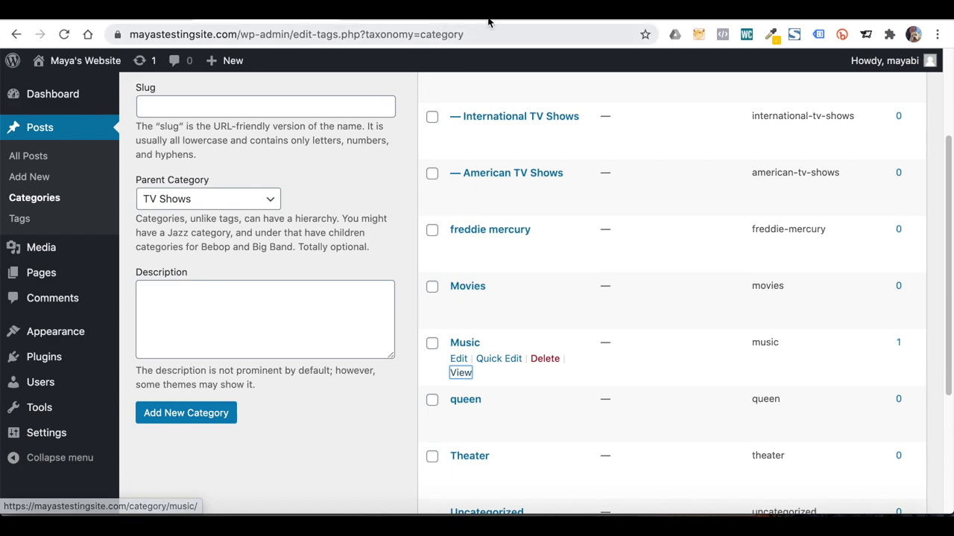
{"action": "scroll", "coordinate": [377, 282], "scroll_direction": "down", "scroll_amount": 2}
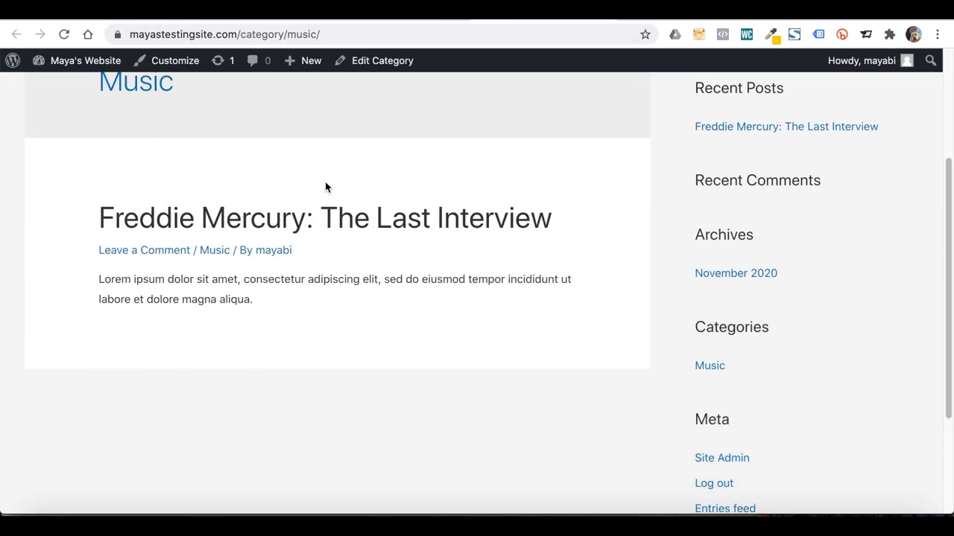
{"action": "left_click_drag", "start_coordinate": [101, 279], "coordinate": [257, 304]}
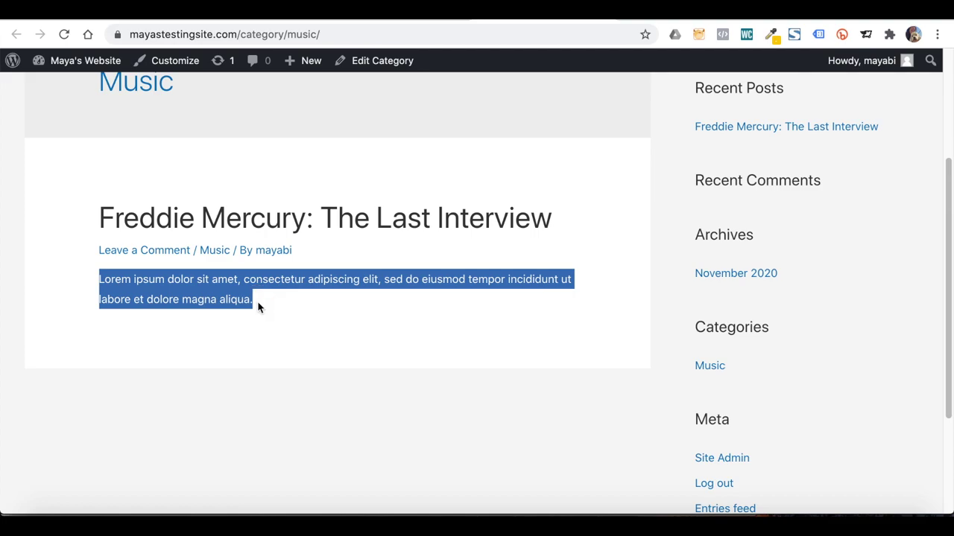
{"action": "left_click", "coordinate": [258, 304]}
{"action": "left_click", "coordinate": [152, 254]}
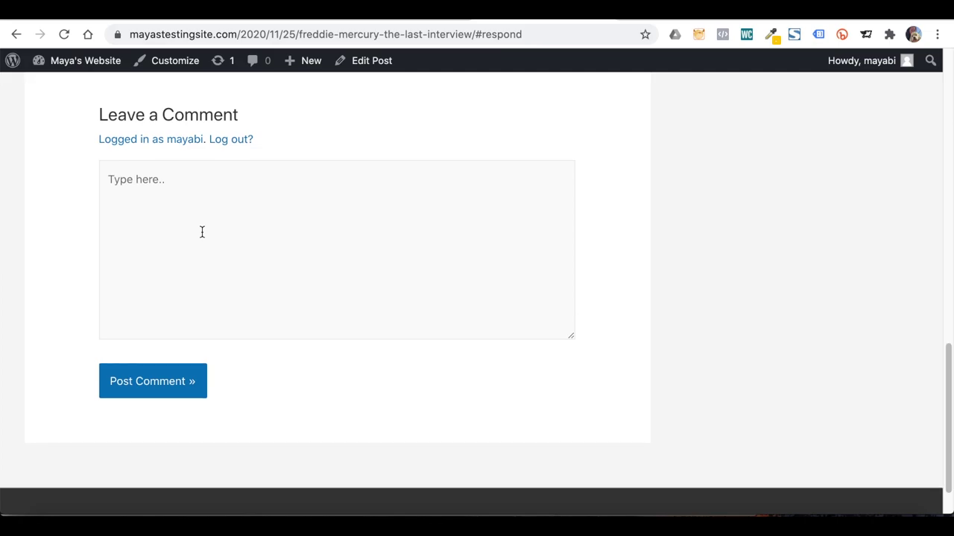
{"action": "scroll", "coordinate": [202, 232], "scroll_direction": "up", "scroll_amount": 15}
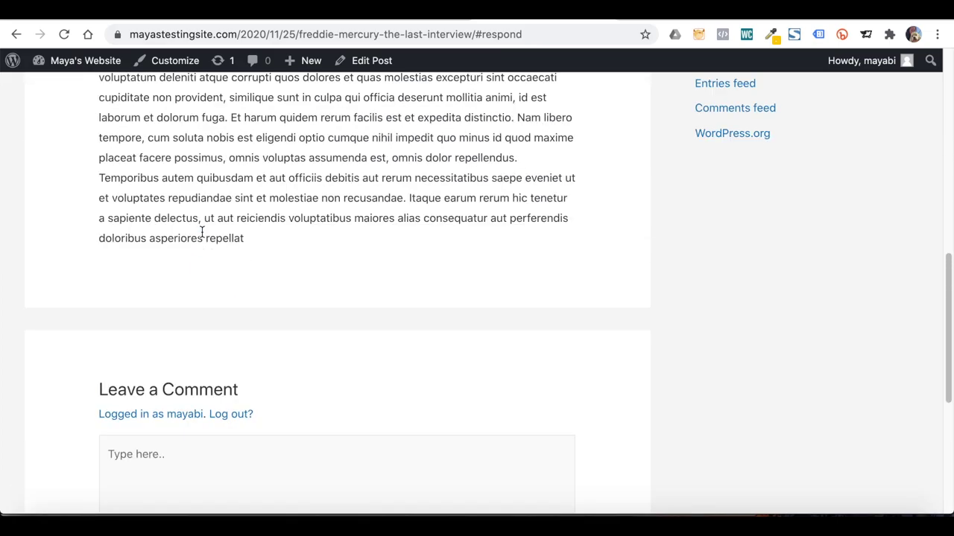
{"action": "left_click", "coordinate": [215, 298]}
{"action": "scroll", "coordinate": [305, 343], "scroll_direction": "down", "scroll_amount": 3}
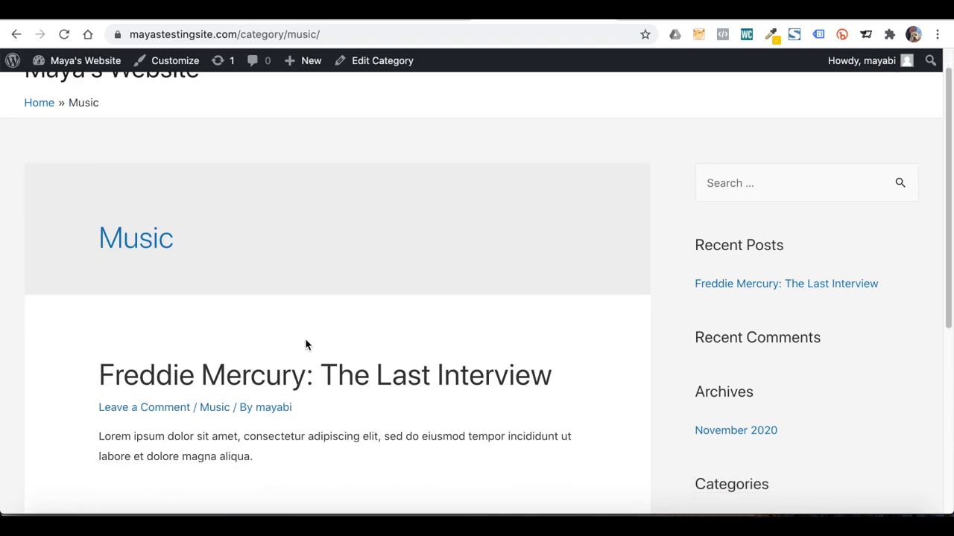
{"action": "scroll", "coordinate": [306, 344], "scroll_direction": "up", "scroll_amount": 3}
{"action": "scroll", "coordinate": [306, 345], "scroll_direction": "down", "scroll_amount": 1}
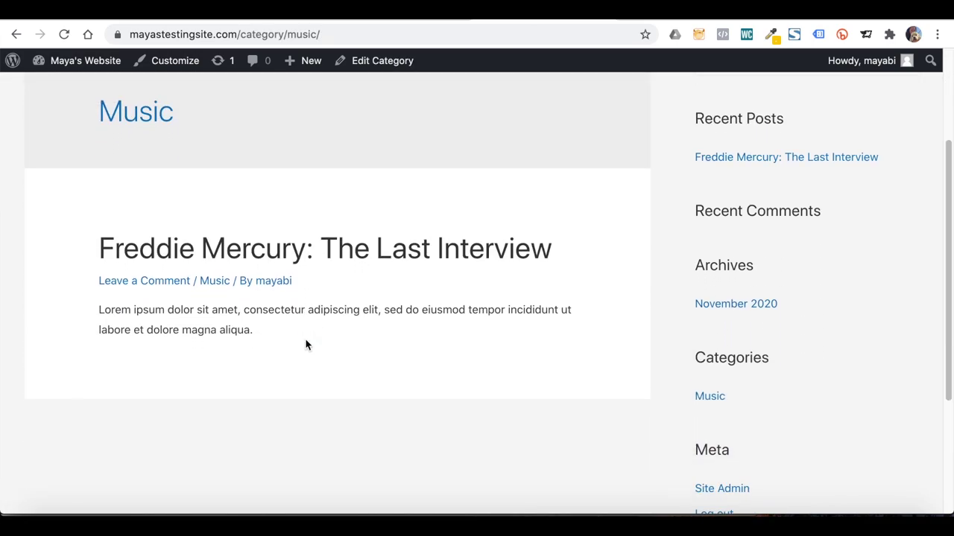
{"action": "left_click", "coordinate": [271, 284]}
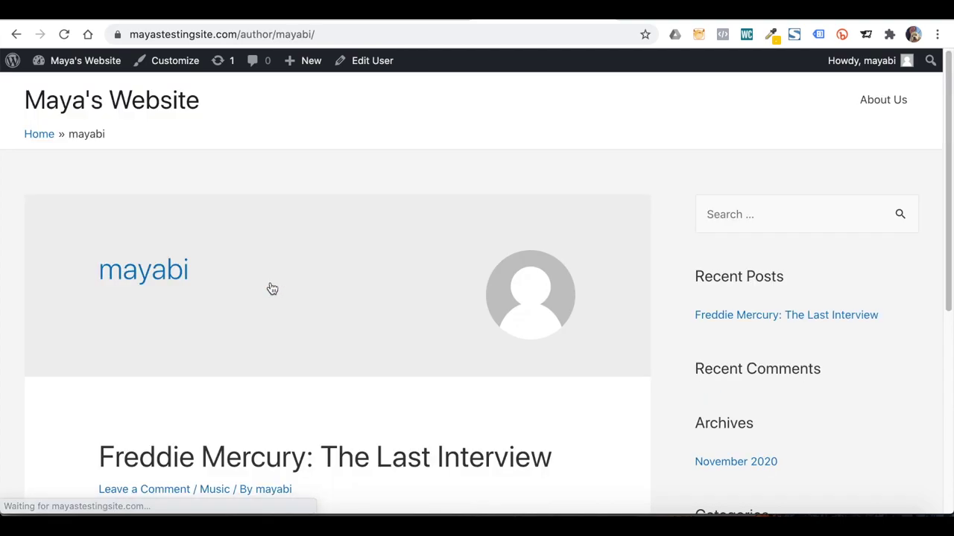
{"action": "scroll", "coordinate": [279, 274], "scroll_direction": "down", "scroll_amount": 1}
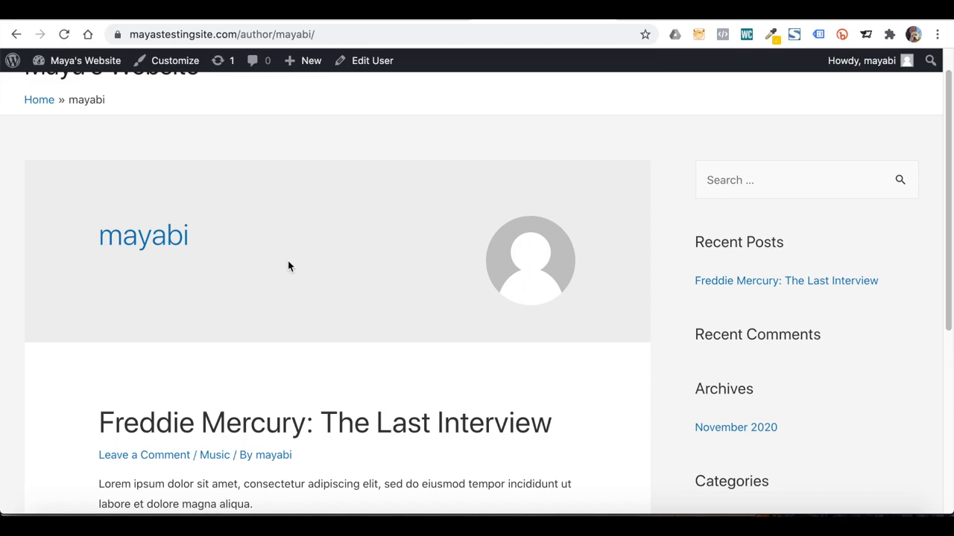
{"action": "scroll", "coordinate": [289, 267], "scroll_direction": "down", "scroll_amount": 5}
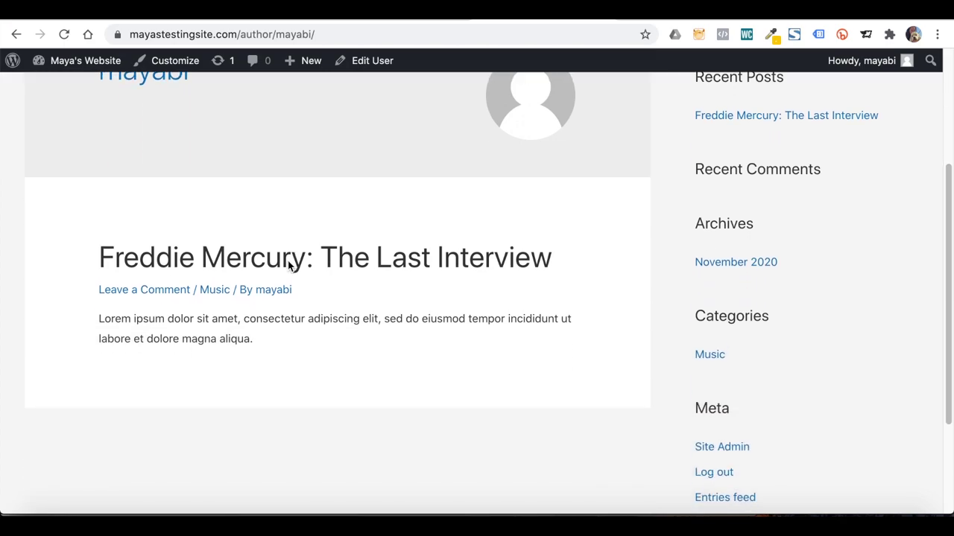
{"action": "scroll", "coordinate": [300, 217], "scroll_direction": "up", "scroll_amount": 4}
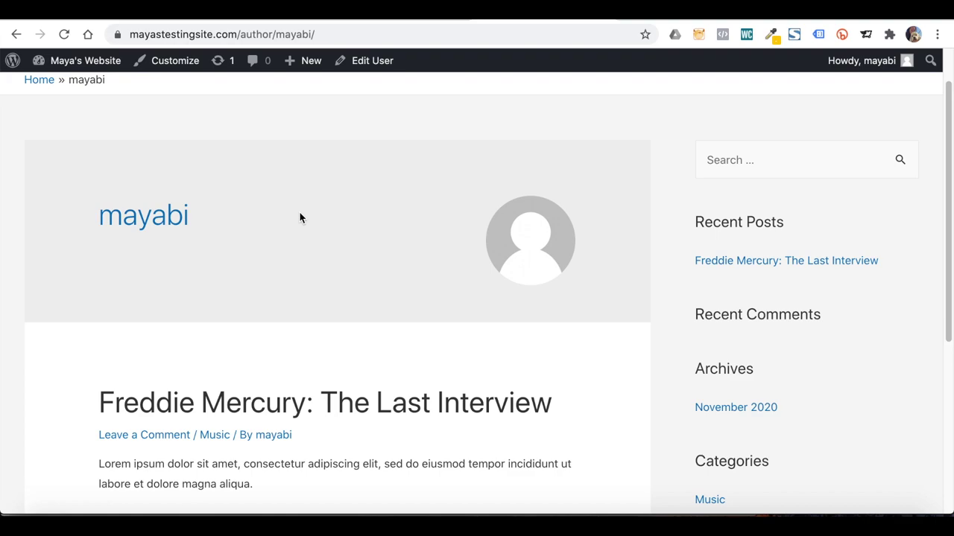
{"action": "scroll", "coordinate": [300, 218], "scroll_direction": "down", "scroll_amount": 3}
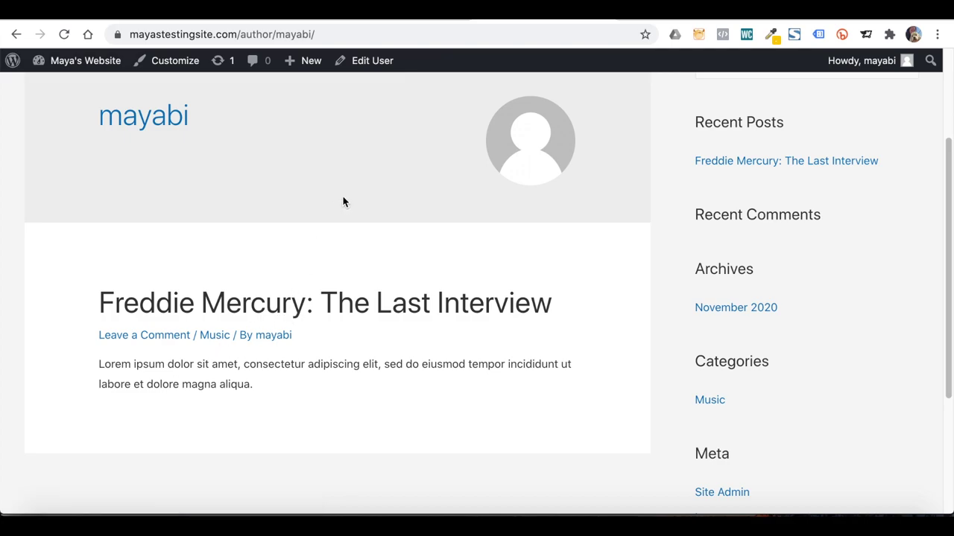
{"action": "scroll", "coordinate": [343, 202], "scroll_direction": "up", "scroll_amount": 4}
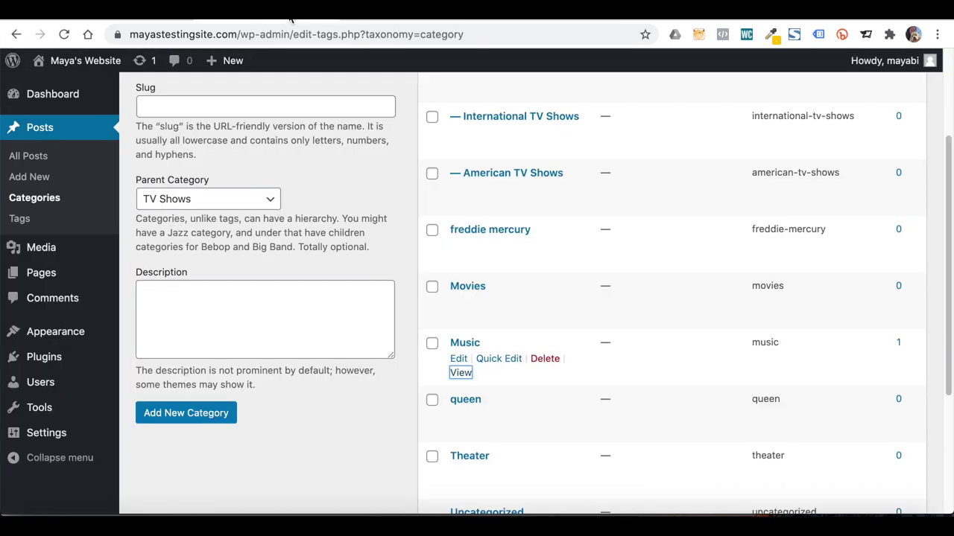
Review the Tags page listing classic rock, freddie mercury and queen, then open All Posts.
{"action": "left_click", "coordinate": [29, 220]}
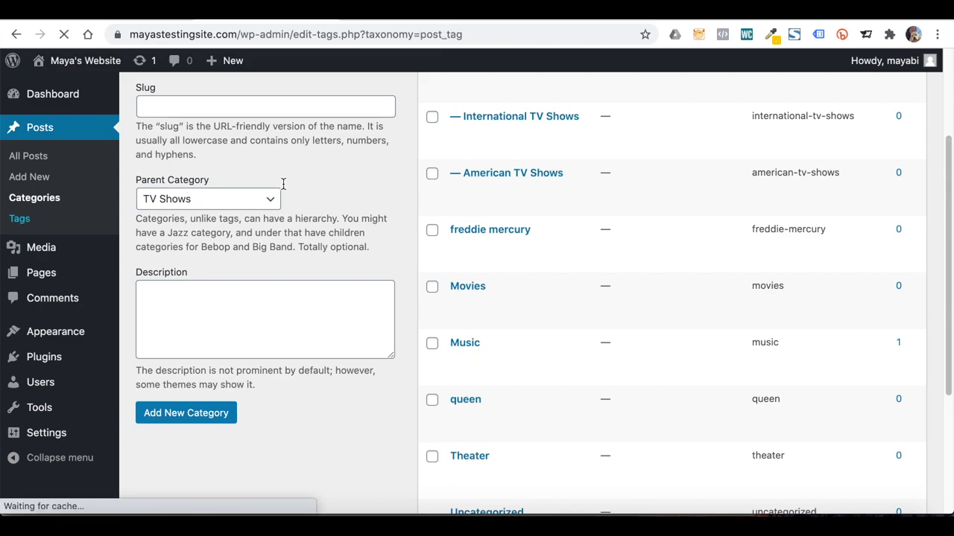
{"action": "scroll", "coordinate": [283, 184], "scroll_direction": "down", "scroll_amount": 1}
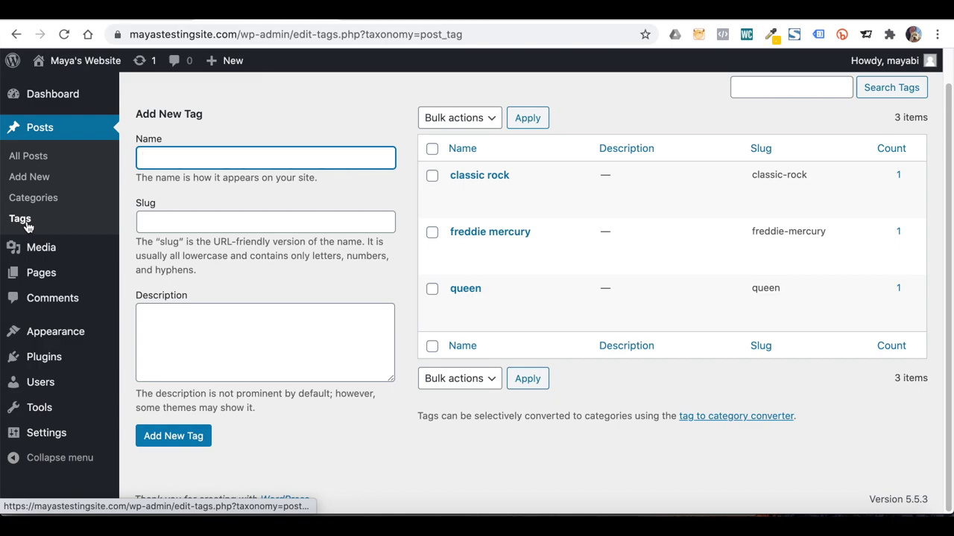
{"action": "left_click", "coordinate": [30, 158]}
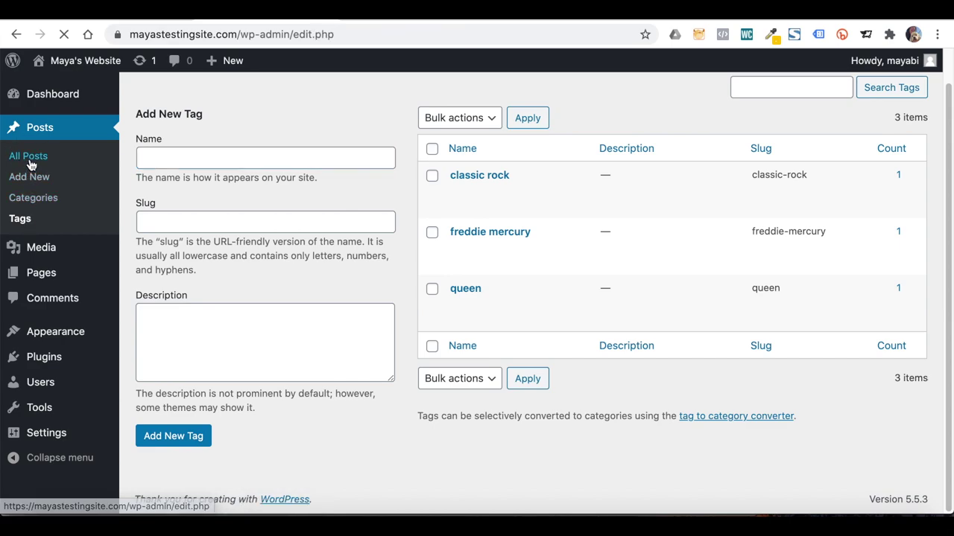
Make 'Freddie Mercury: The Last Interview' sticky via Quick Edit, then open Comments.
{"action": "left_click", "coordinate": [222, 232]}
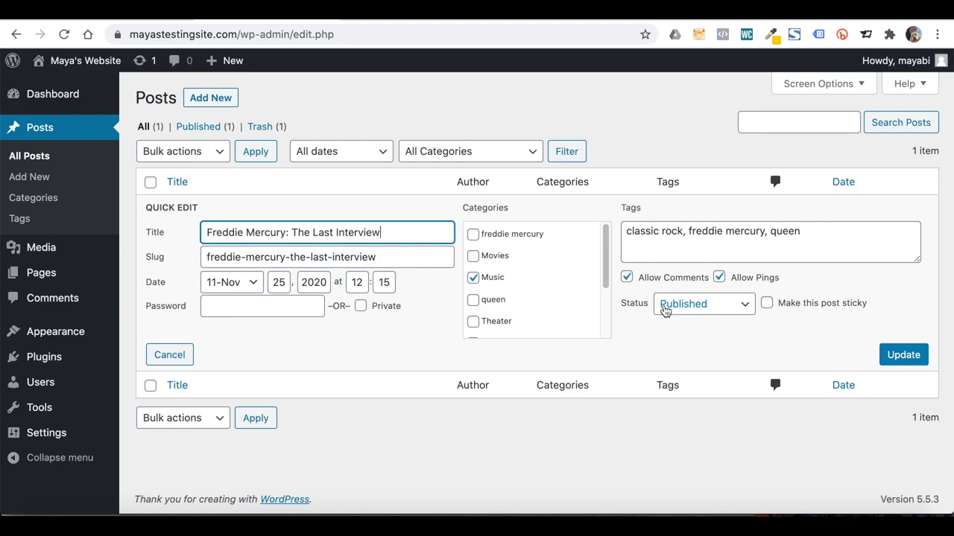
{"action": "left_click", "coordinate": [767, 305]}
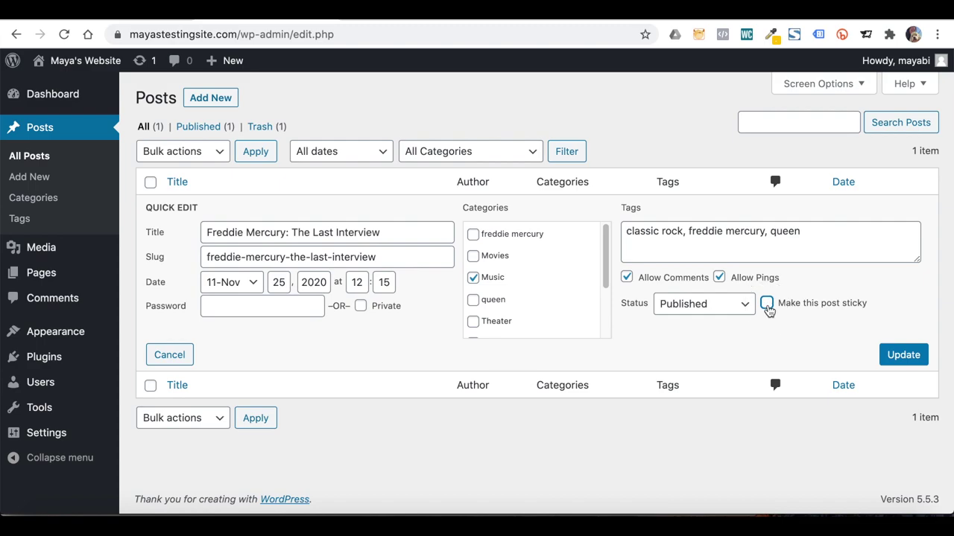
{"action": "left_click", "coordinate": [903, 355]}
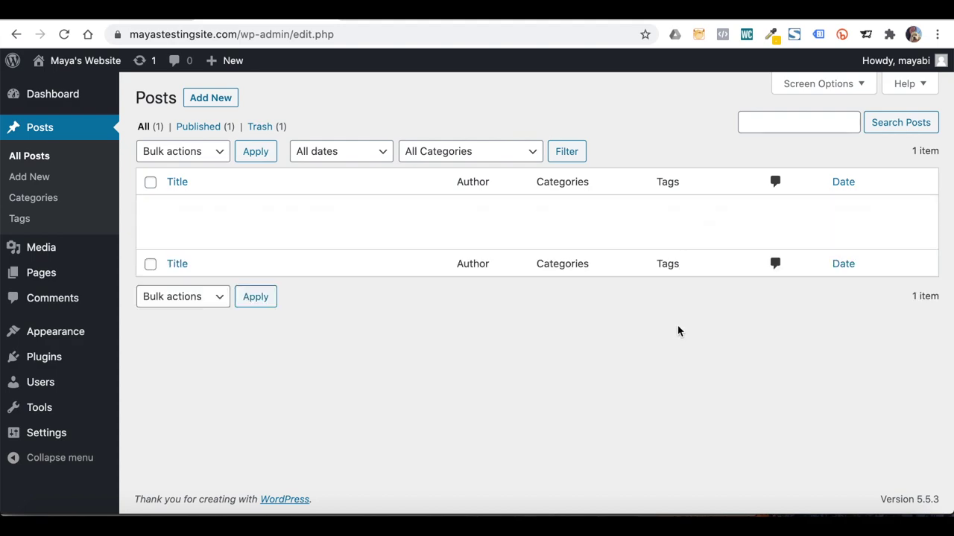
{"action": "left_click", "coordinate": [678, 330]}
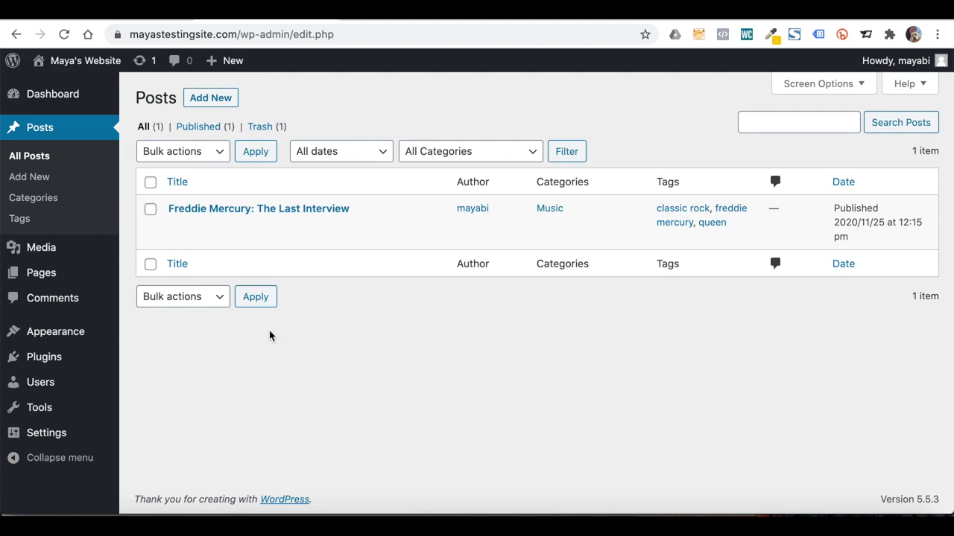
{"action": "left_click", "coordinate": [59, 303]}
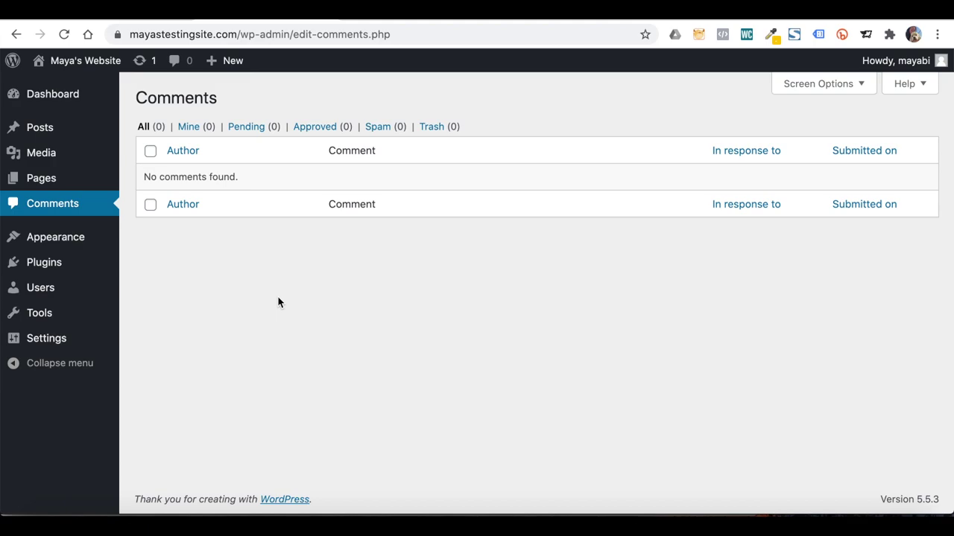
Post the comment 'Great Article!' on the Freddie Mercury post, then return to the Dashboard.
{"action": "left_click", "coordinate": [40, 127]}
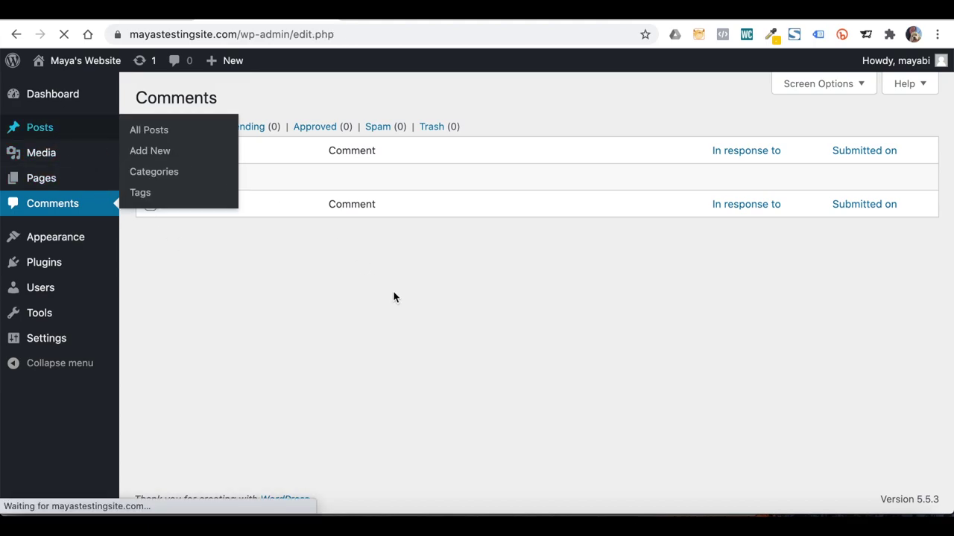
{"action": "left_click", "coordinate": [293, 226]}
{"action": "scroll", "coordinate": [307, 337], "scroll_direction": "down", "scroll_amount": 10}
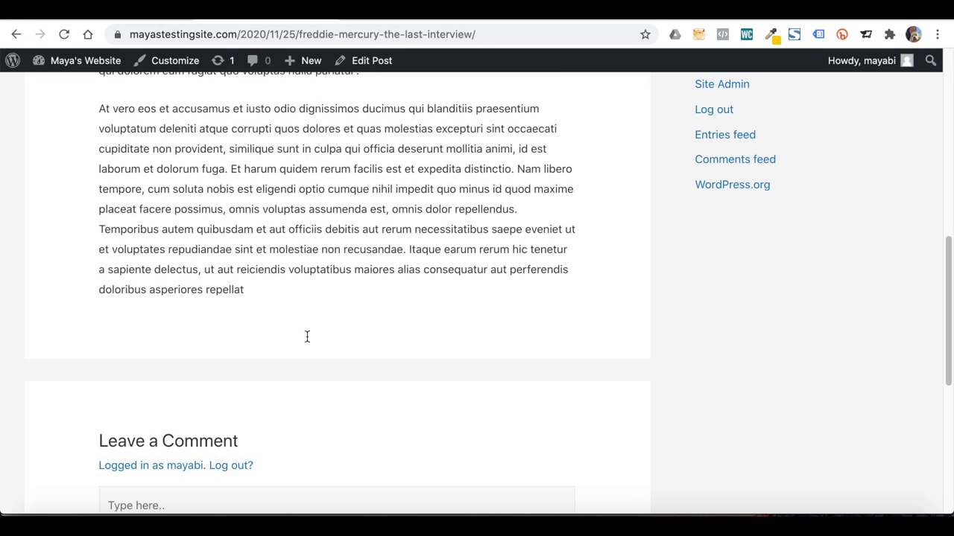
{"action": "left_click", "coordinate": [302, 275]}
{"action": "type", "text": "Great Article!"}
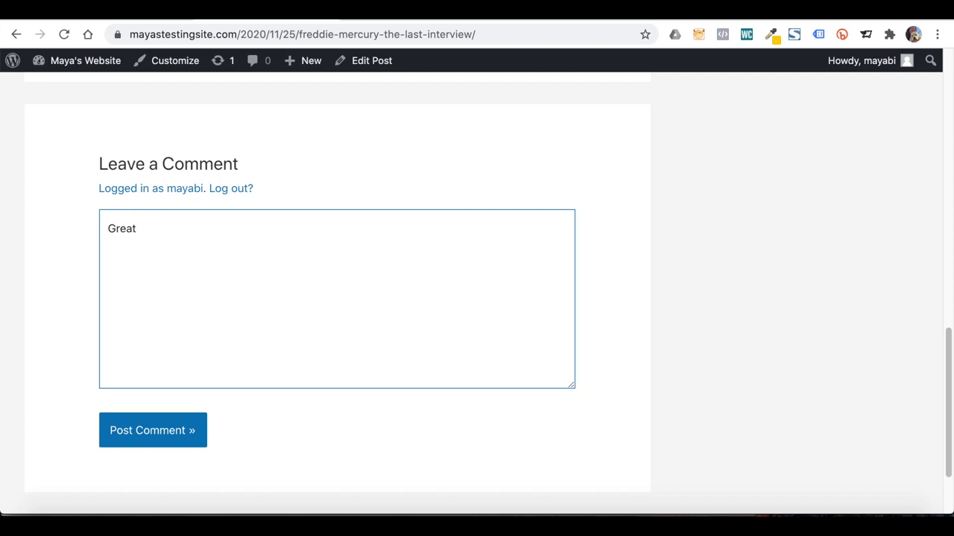
{"action": "left_click", "coordinate": [165, 441]}
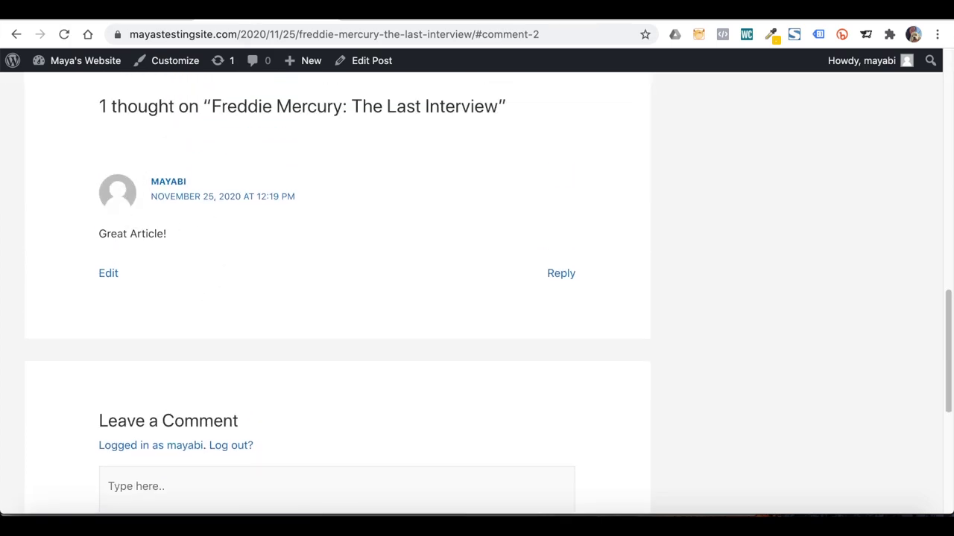
{"action": "mouse_move", "coordinate": [78, 60]}
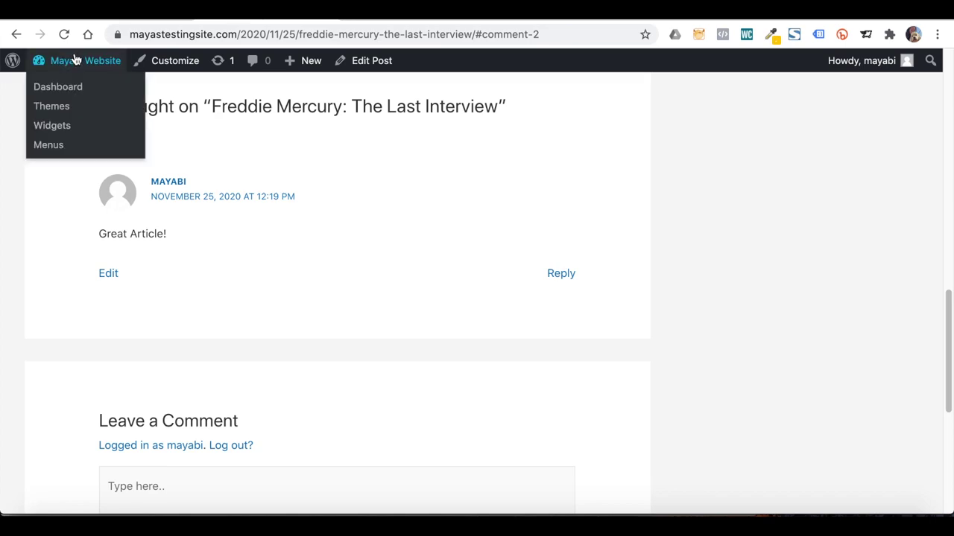
{"action": "left_click", "coordinate": [70, 87]}
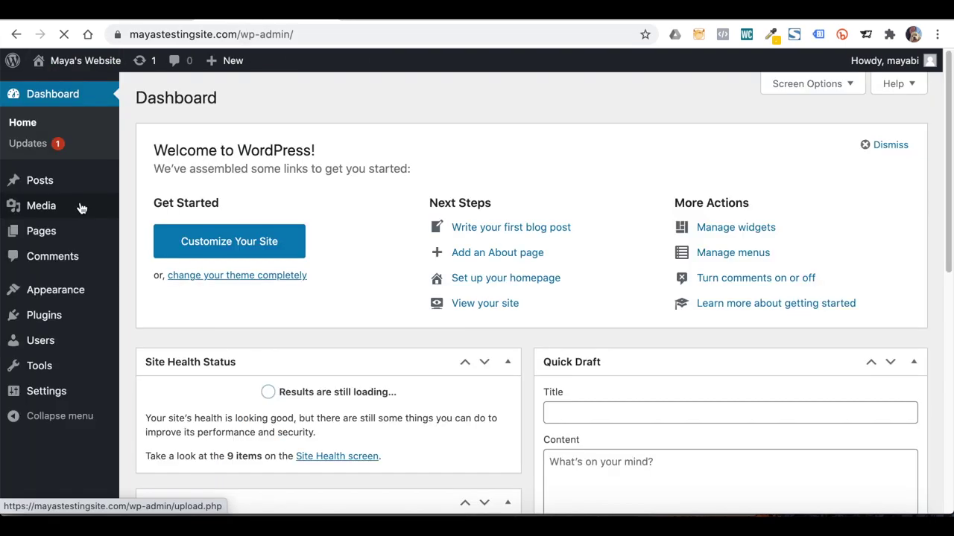
Confirm the new comment on the Comments page, then open All Posts.
{"action": "left_click", "coordinate": [67, 256]}
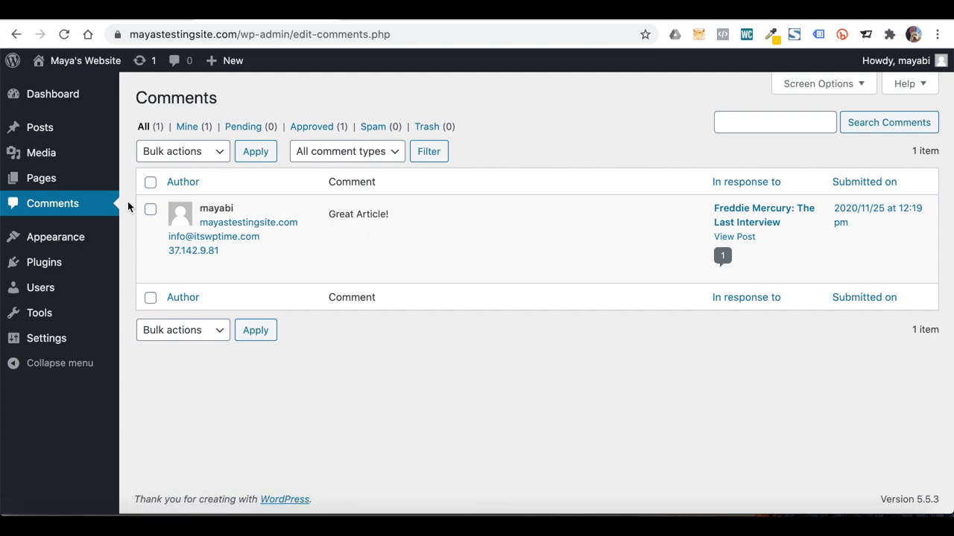
{"action": "left_click", "coordinate": [59, 128]}
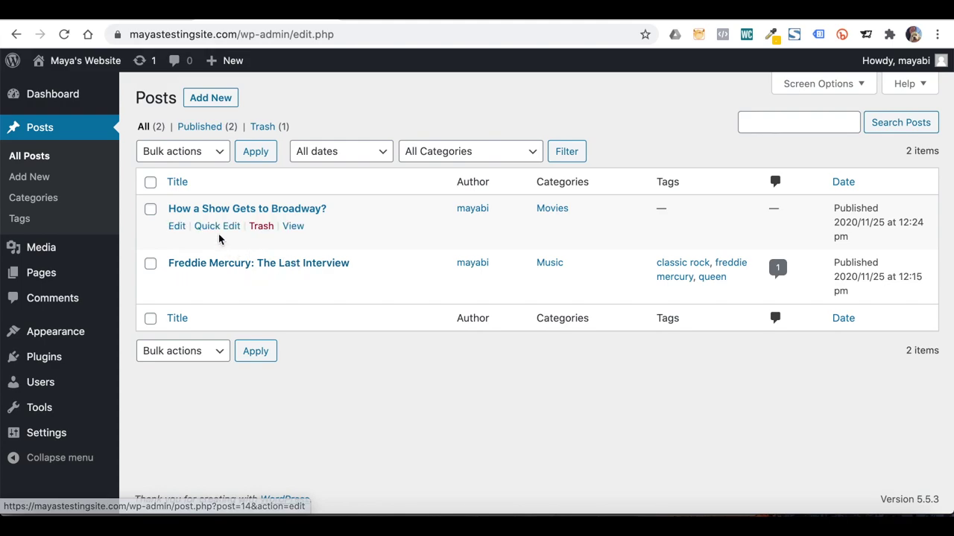
Switch the Broadway post's category from Movies to Theater, then select both posts.
{"action": "left_click", "coordinate": [218, 228]}
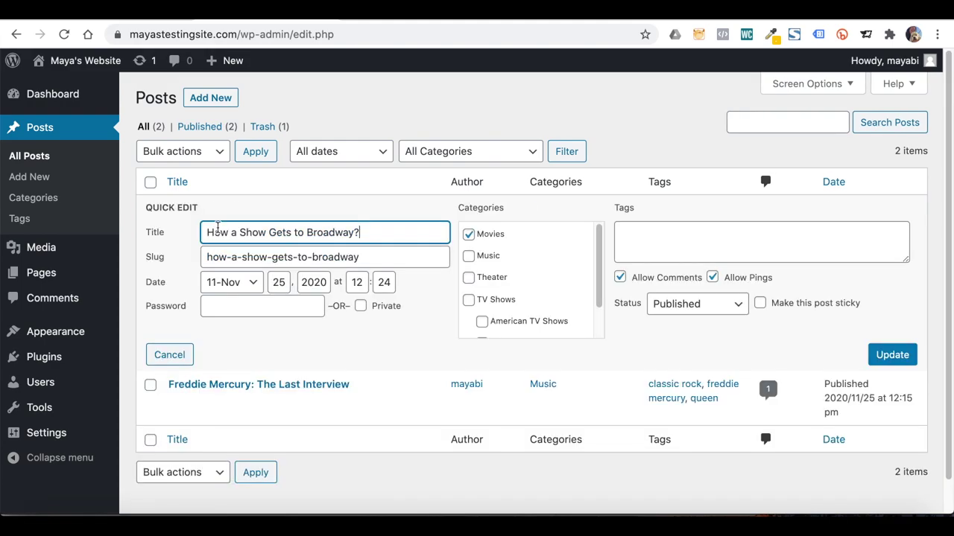
{"action": "left_click", "coordinate": [468, 236]}
{"action": "left_click", "coordinate": [469, 277]}
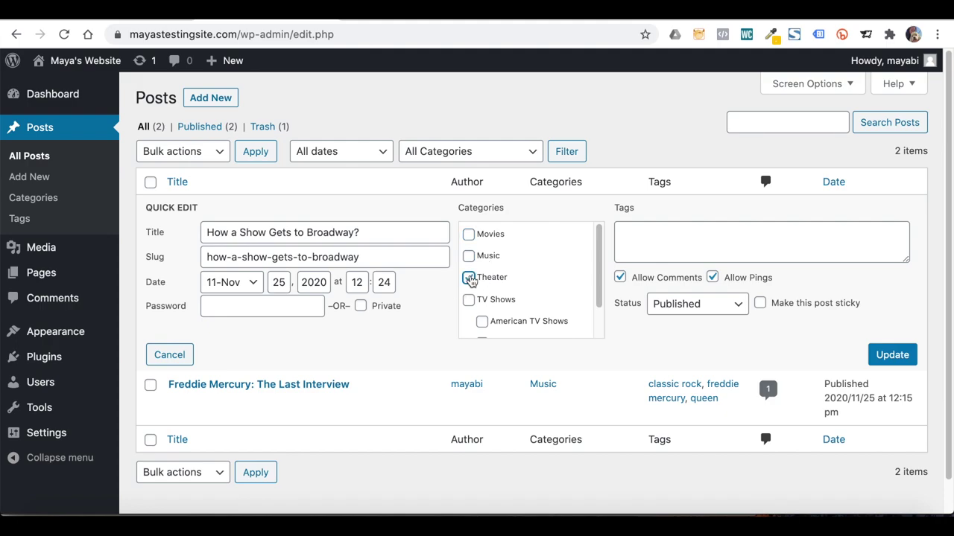
{"action": "left_click", "coordinate": [894, 355]}
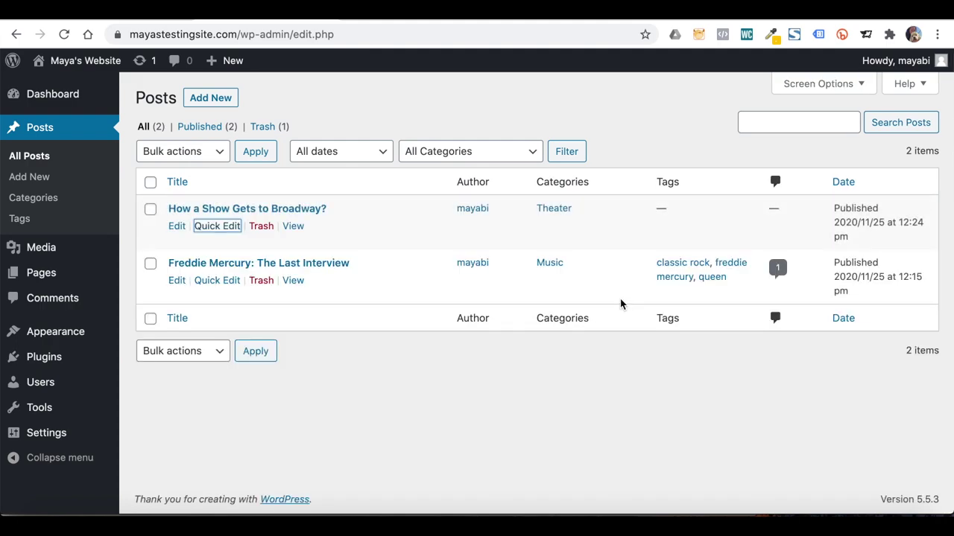
{"action": "left_click", "coordinate": [150, 209]}
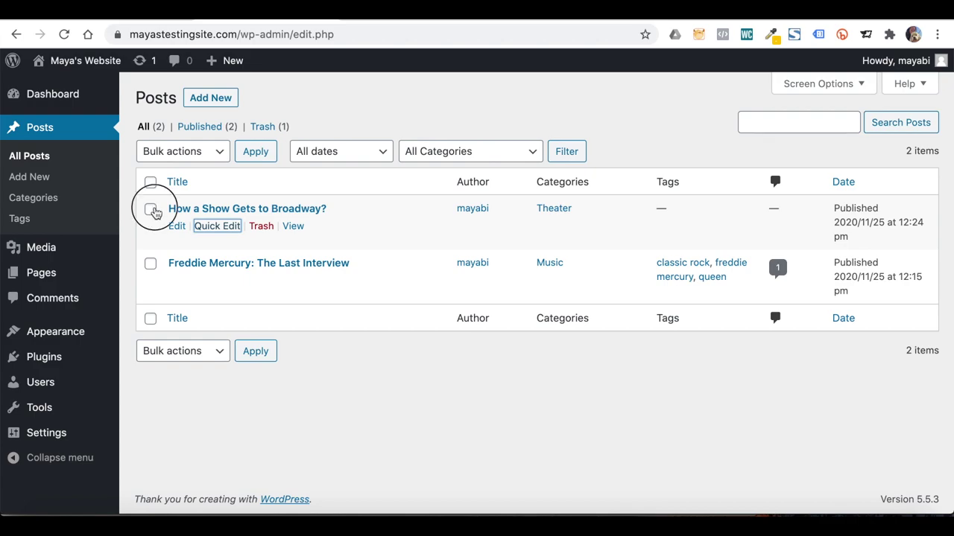
{"action": "left_click", "coordinate": [151, 264]}
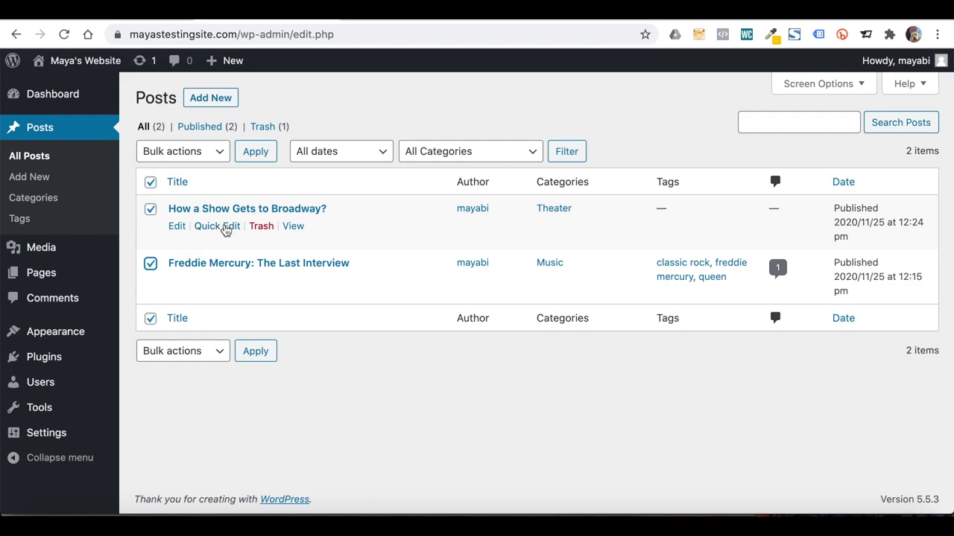
Bulk-edit the Broadway and Freddie Mercury posts to set their status to Draft.
{"action": "left_click", "coordinate": [212, 158]}
{"action": "left_click", "coordinate": [156, 165]}
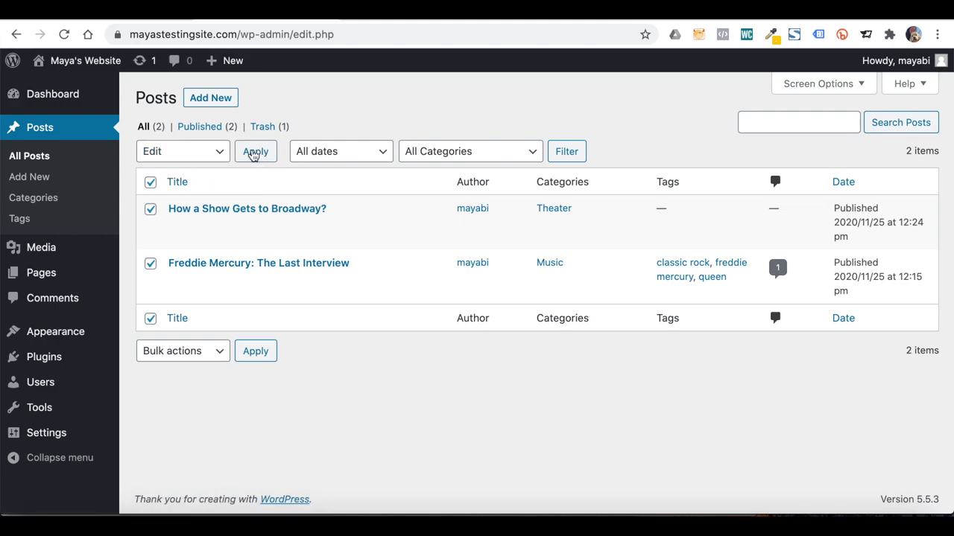
{"action": "left_click", "coordinate": [254, 153]}
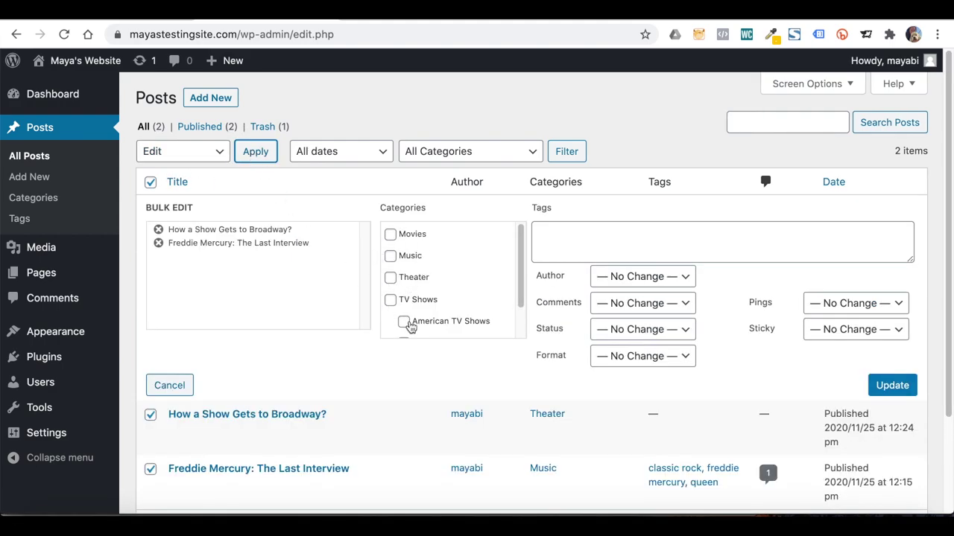
{"action": "scroll", "coordinate": [428, 259], "scroll_direction": "down", "scroll_amount": 2}
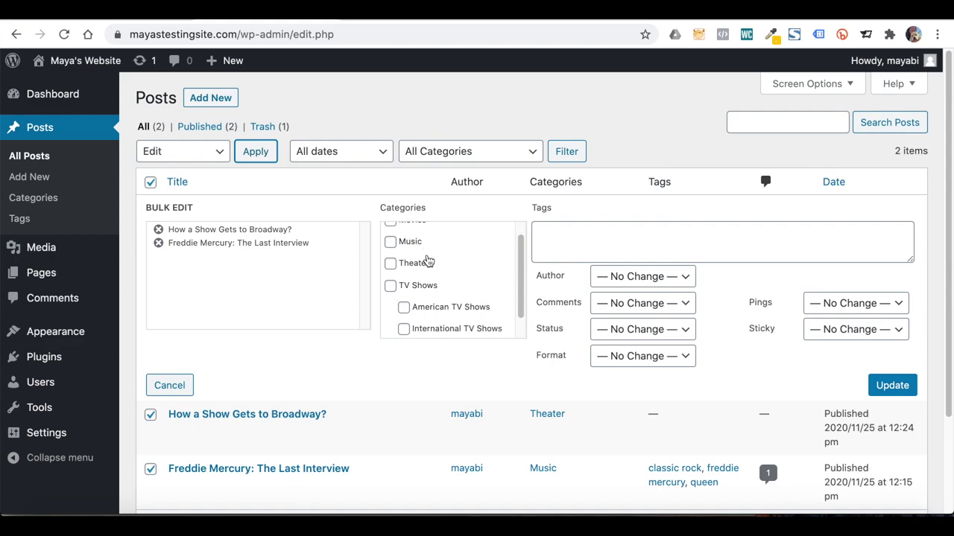
{"action": "scroll", "coordinate": [428, 259], "scroll_direction": "up", "scroll_amount": 2}
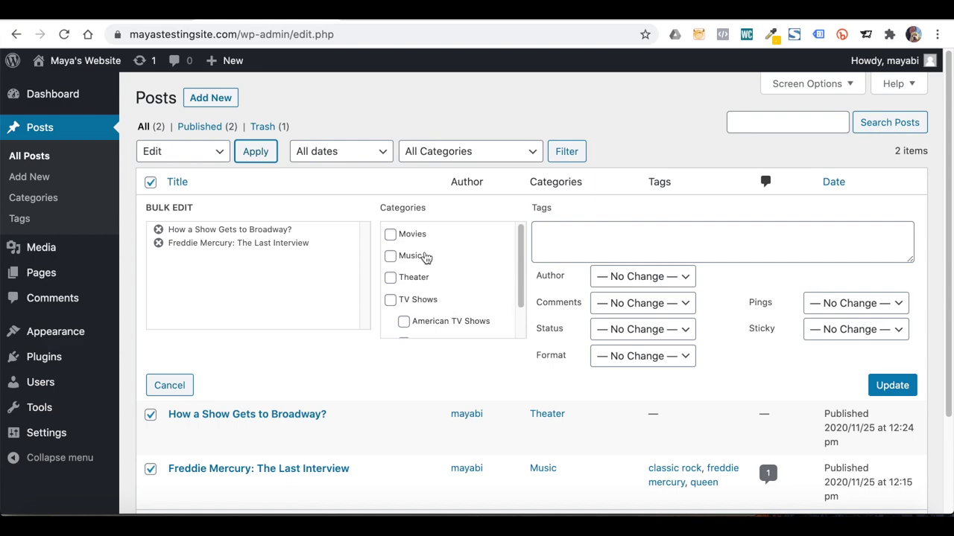
{"action": "left_click", "coordinate": [390, 255]}
{"action": "left_click", "coordinate": [617, 277]}
{"action": "left_click", "coordinate": [624, 302]}
{"action": "left_click", "coordinate": [625, 304]}
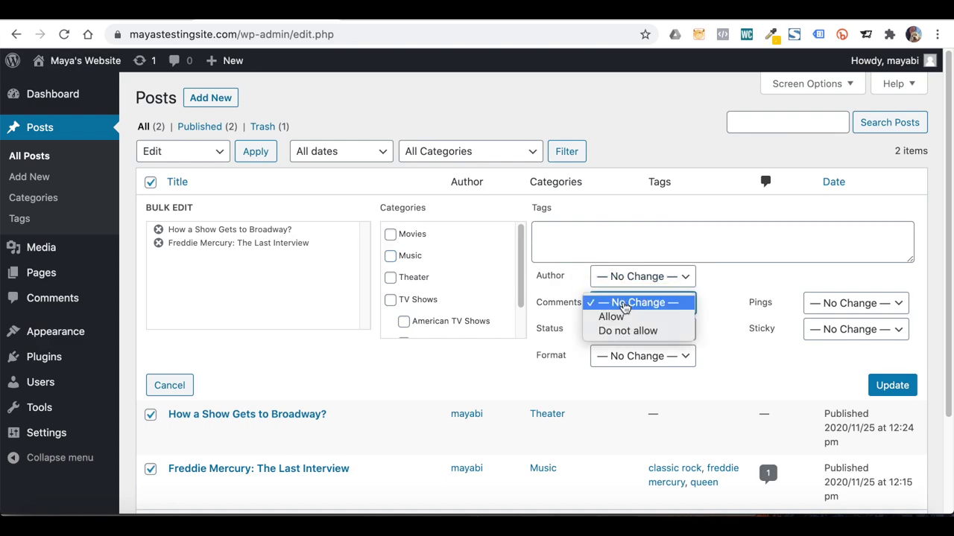
{"action": "left_click", "coordinate": [624, 304]}
{"action": "left_click", "coordinate": [624, 329]}
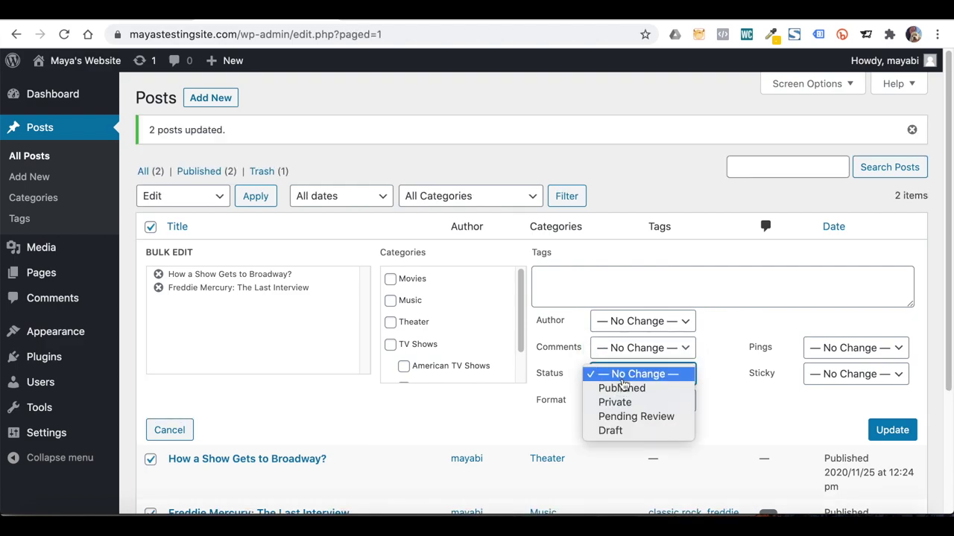
{"action": "left_click", "coordinate": [610, 429]}
{"action": "left_click", "coordinate": [881, 440]}
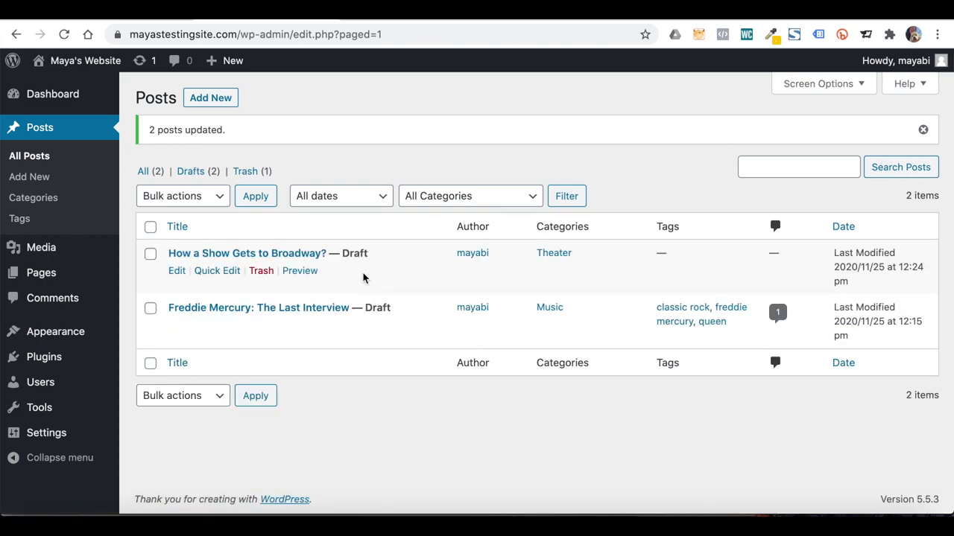
Select all posts again and choose the bulk Edit action.
{"action": "left_click", "coordinate": [150, 228]}
{"action": "left_click", "coordinate": [193, 199]}
{"action": "left_click", "coordinate": [183, 211]}
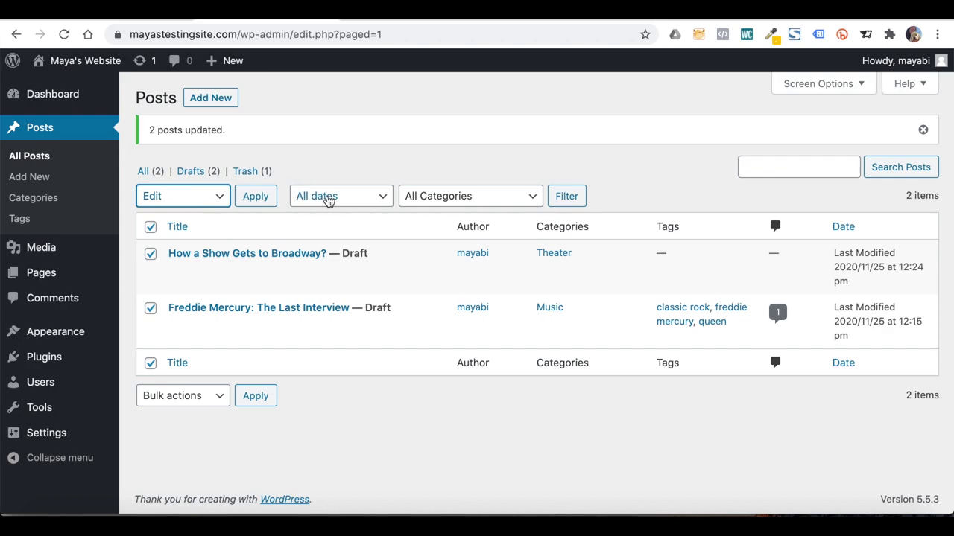
Bulk-edit the Broadway and Freddie Mercury posts back to Published status.
{"action": "left_click", "coordinate": [254, 203]}
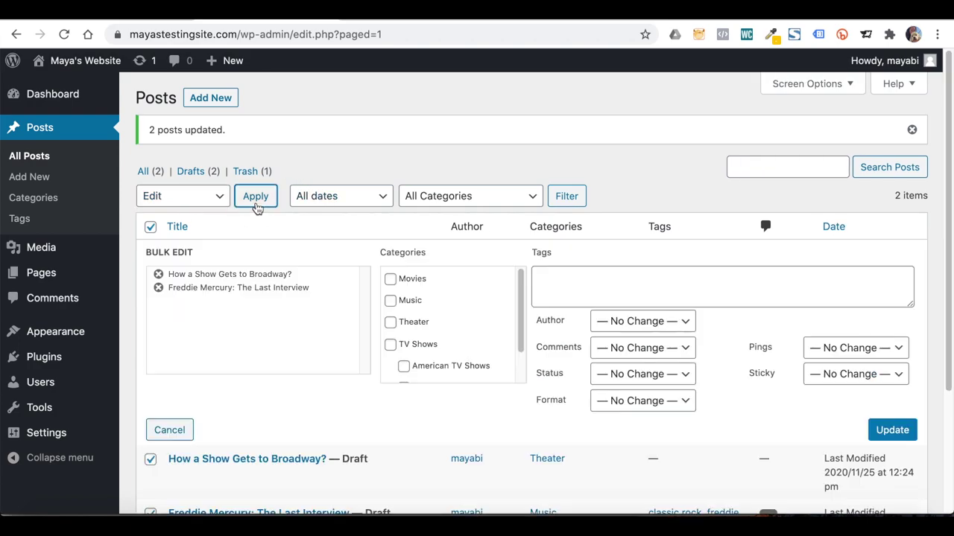
{"action": "left_click", "coordinate": [639, 380]}
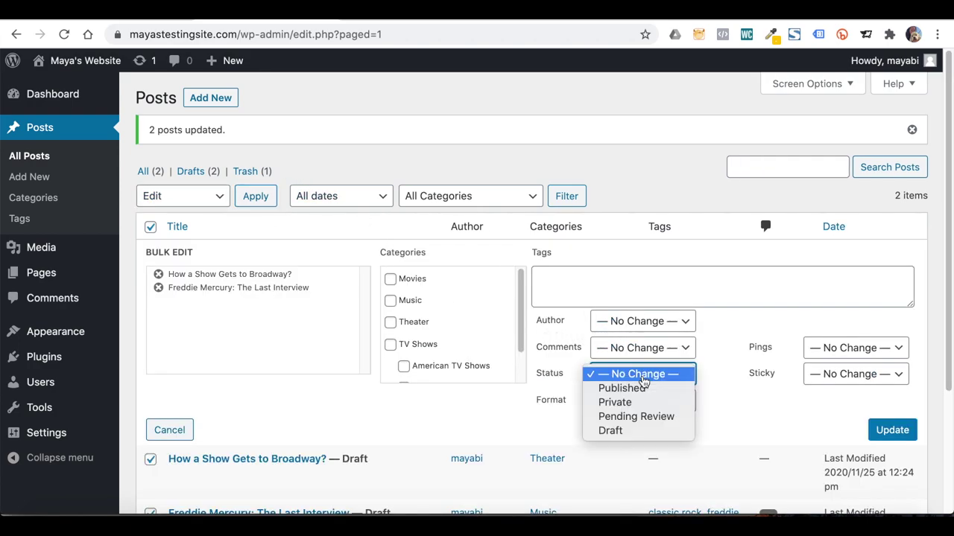
{"action": "left_click", "coordinate": [621, 389]}
{"action": "left_click", "coordinate": [890, 430]}
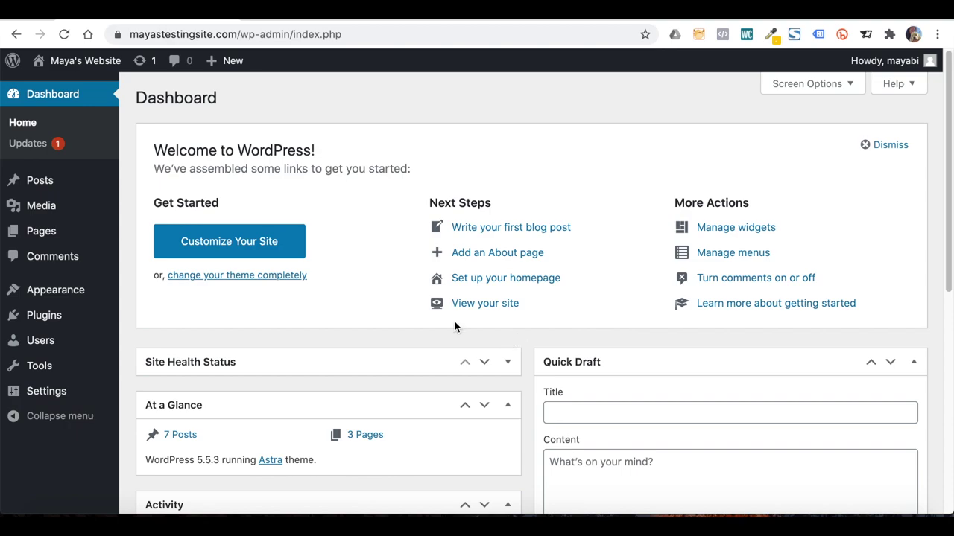
{"action": "left_click", "coordinate": [38, 180]}
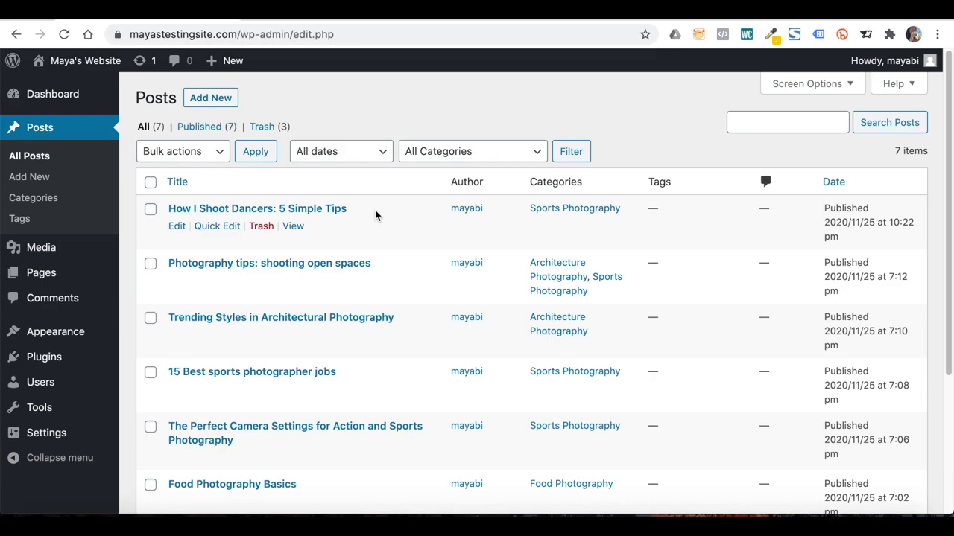
{"action": "scroll", "coordinate": [375, 215], "scroll_direction": "down", "scroll_amount": 3}
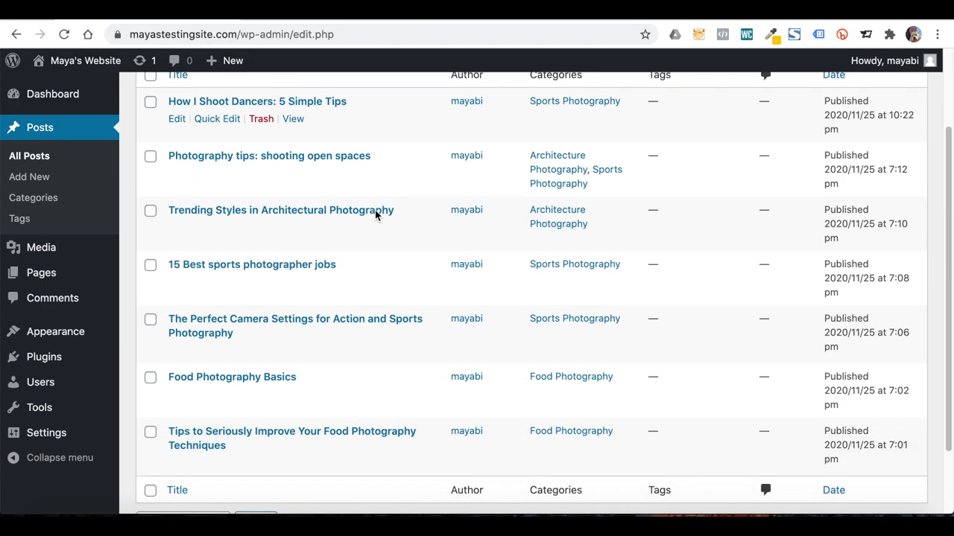
{"action": "scroll", "coordinate": [375, 215], "scroll_direction": "up", "scroll_amount": 3}
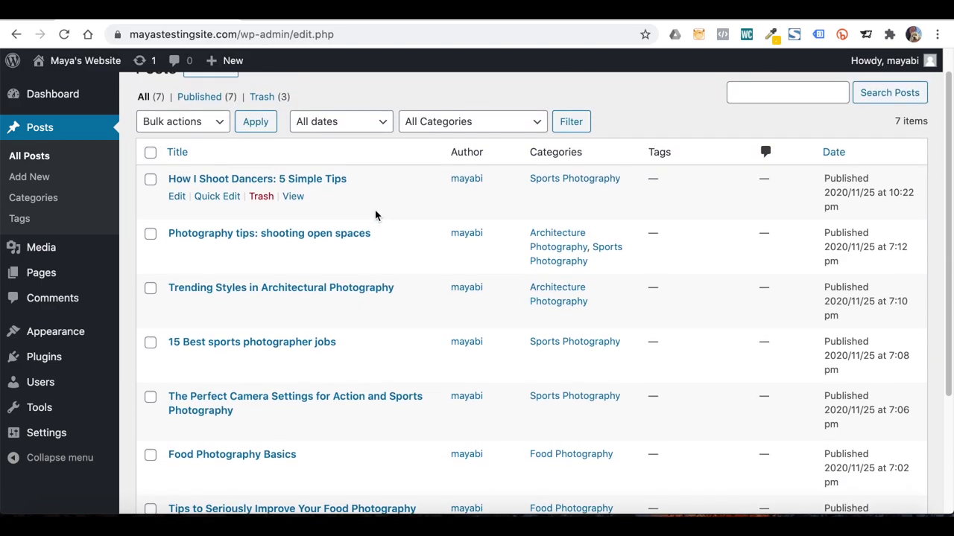
{"action": "scroll", "coordinate": [375, 216], "scroll_direction": "up", "scroll_amount": 1}
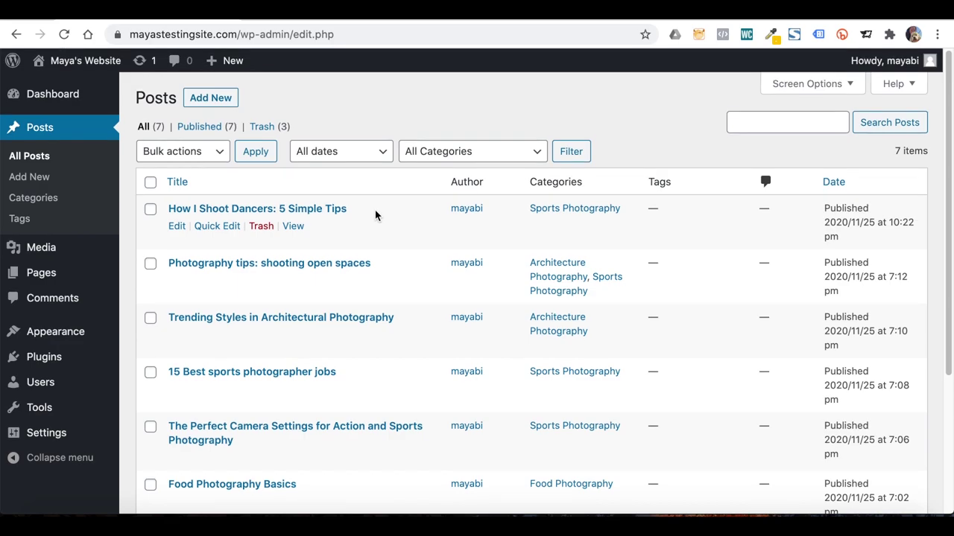
{"action": "scroll", "coordinate": [375, 215], "scroll_direction": "down", "scroll_amount": 4}
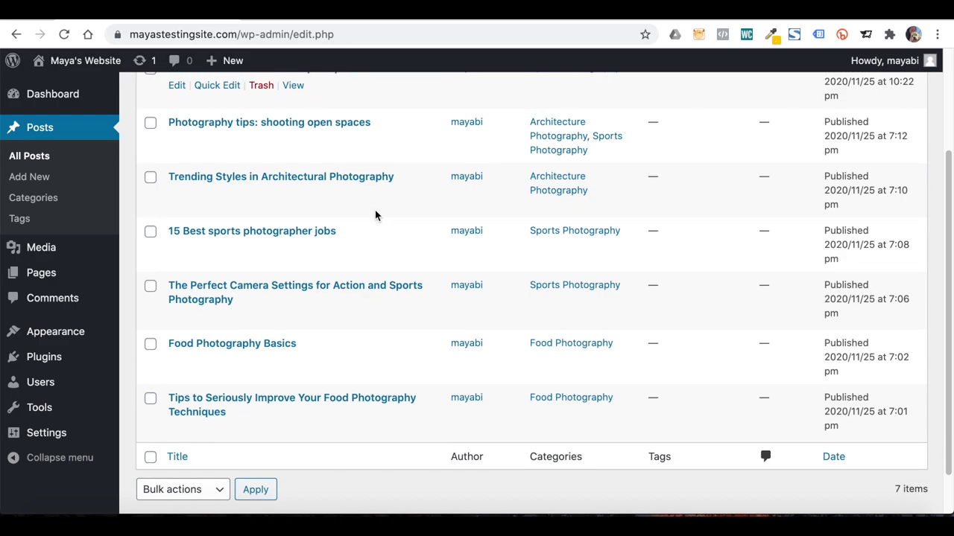
{"action": "scroll", "coordinate": [375, 216], "scroll_direction": "up", "scroll_amount": 3}
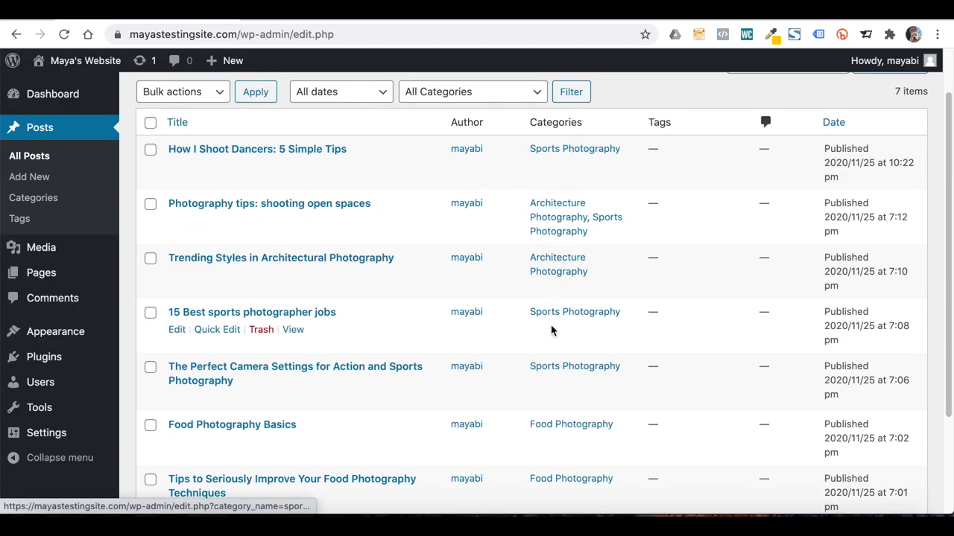
{"action": "scroll", "coordinate": [549, 393], "scroll_direction": "down", "scroll_amount": 2}
{"action": "scroll", "coordinate": [550, 393], "scroll_direction": "up", "scroll_amount": 2}
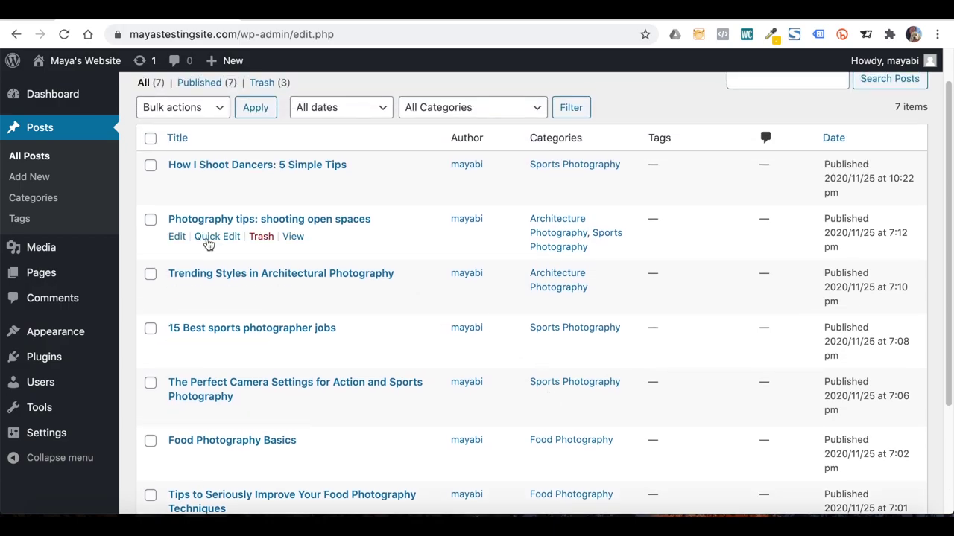
In Appearance > Menus, create a new empty menu named 'Main Menu'.
{"action": "left_click", "coordinate": [65, 272]}
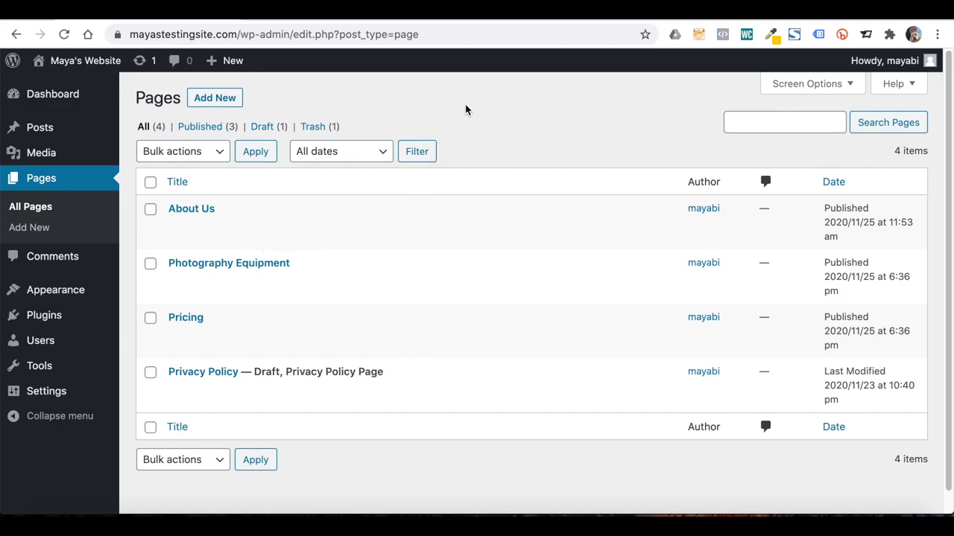
{"action": "mouse_move", "coordinate": [236, 238]}
{"action": "mouse_move", "coordinate": [106, 297]}
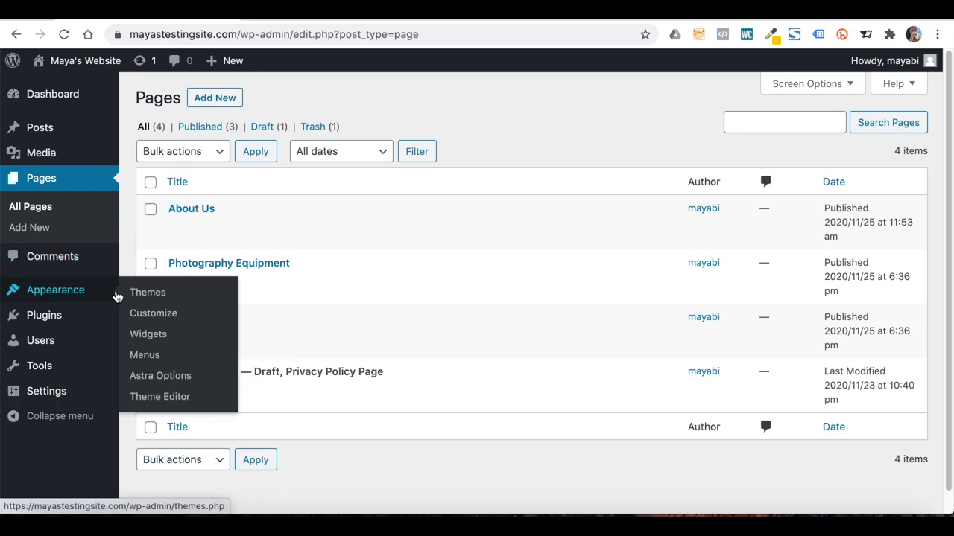
{"action": "left_click", "coordinate": [145, 356]}
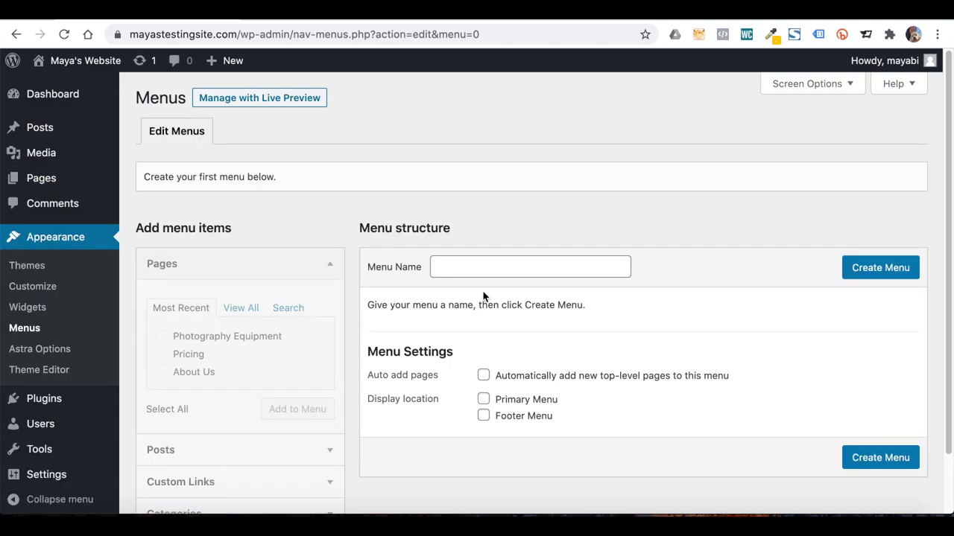
{"action": "left_click", "coordinate": [433, 269]}
{"action": "type", "text": "Main M"}
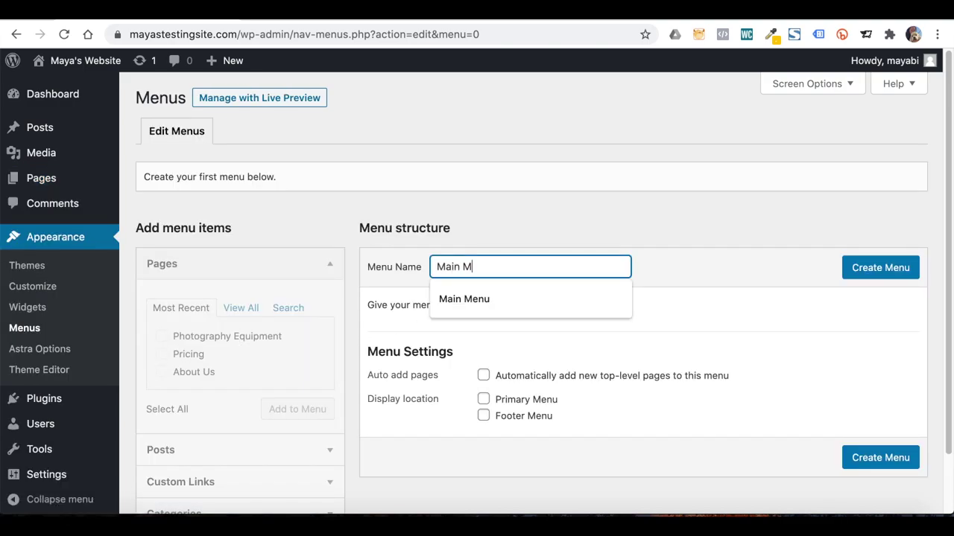
{"action": "type", "text": "enu"}
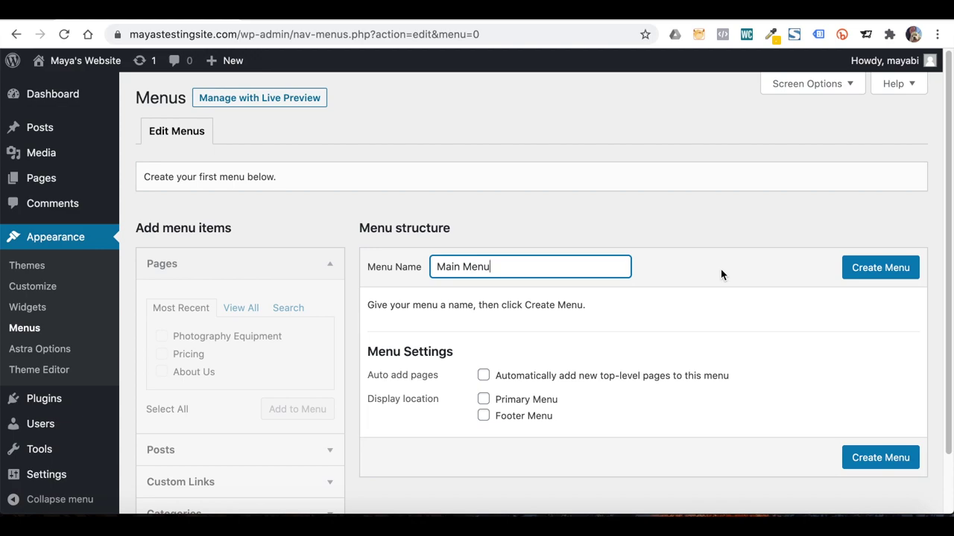
{"action": "left_click", "coordinate": [868, 271]}
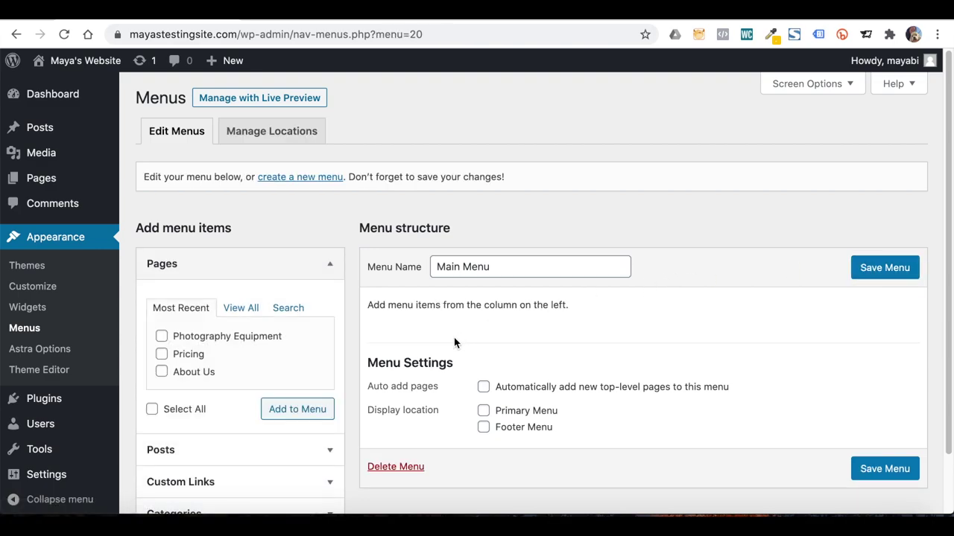
{"action": "scroll", "coordinate": [456, 343], "scroll_direction": "down", "scroll_amount": 1}
Add the About Us, Photography Equipment and Pricing pages to Main Menu.
{"action": "scroll", "coordinate": [456, 342], "scroll_direction": "down", "scroll_amount": 1}
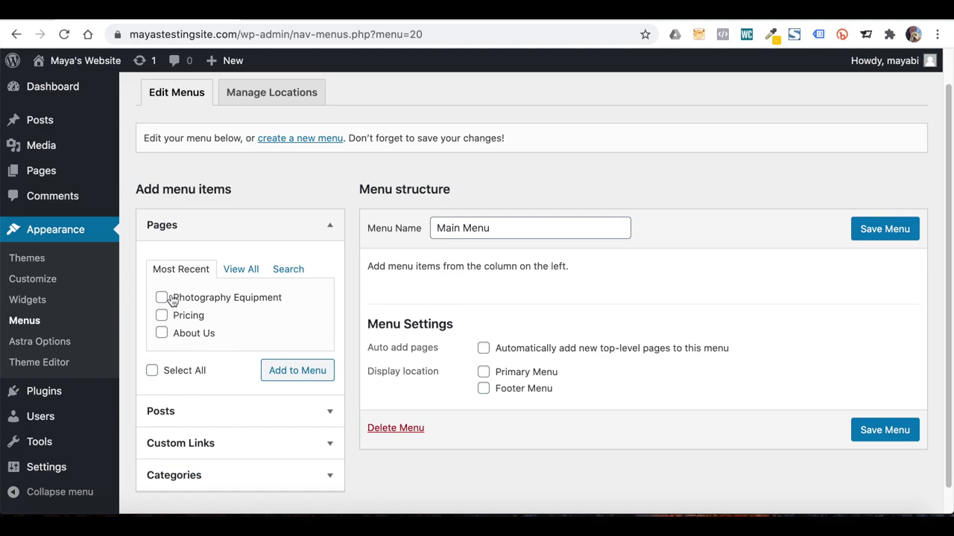
{"action": "left_click", "coordinate": [240, 271]}
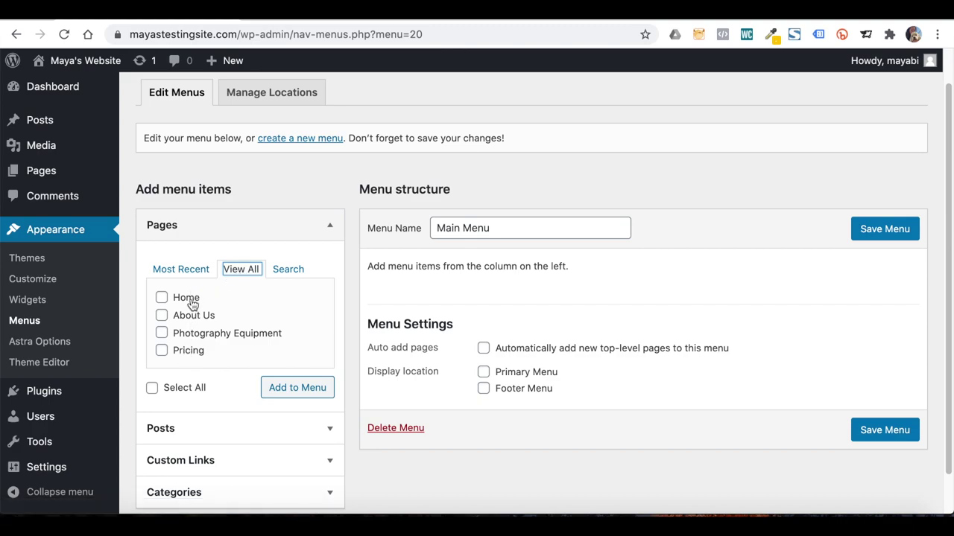
{"action": "left_click", "coordinate": [162, 317]}
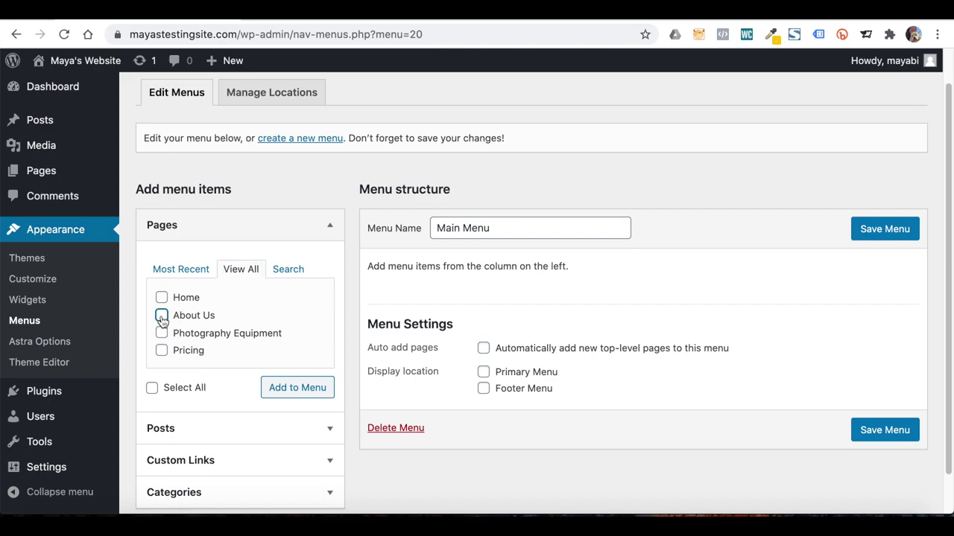
{"action": "left_click", "coordinate": [162, 333]}
{"action": "left_click", "coordinate": [162, 350]}
{"action": "left_click", "coordinate": [281, 393]}
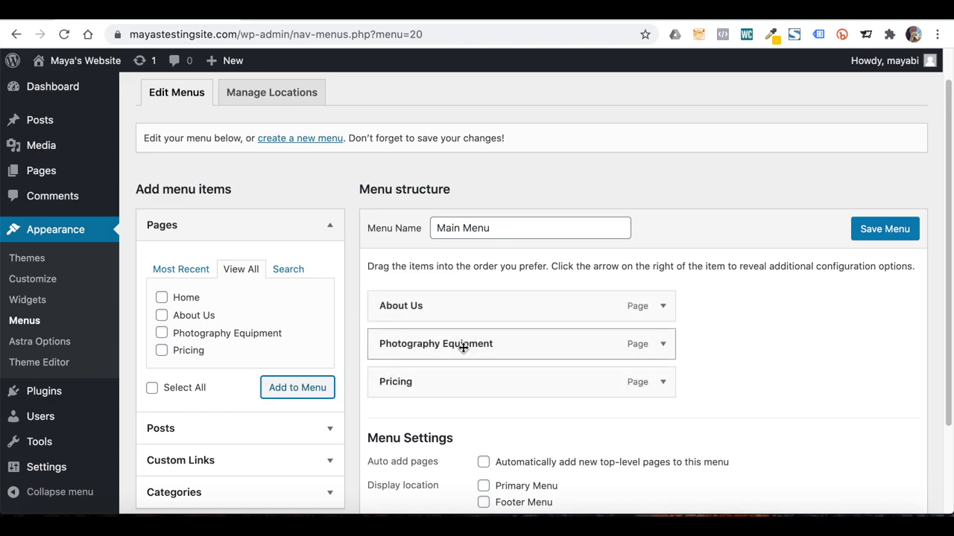
Change the About Us item's navigation label to 'About Me'.
{"action": "left_click", "coordinate": [661, 308]}
{"action": "type", "text": "Me"}
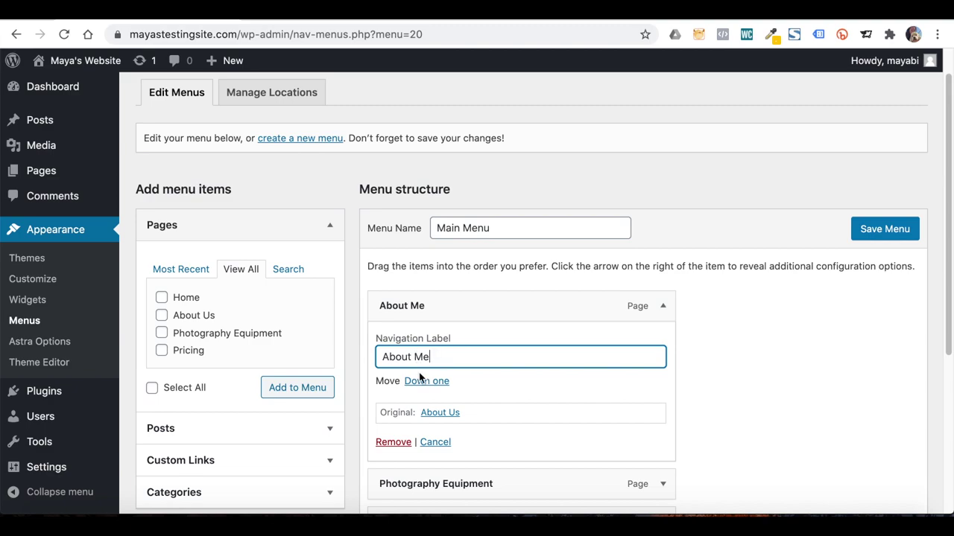
{"action": "scroll", "coordinate": [400, 451], "scroll_direction": "down", "scroll_amount": 1}
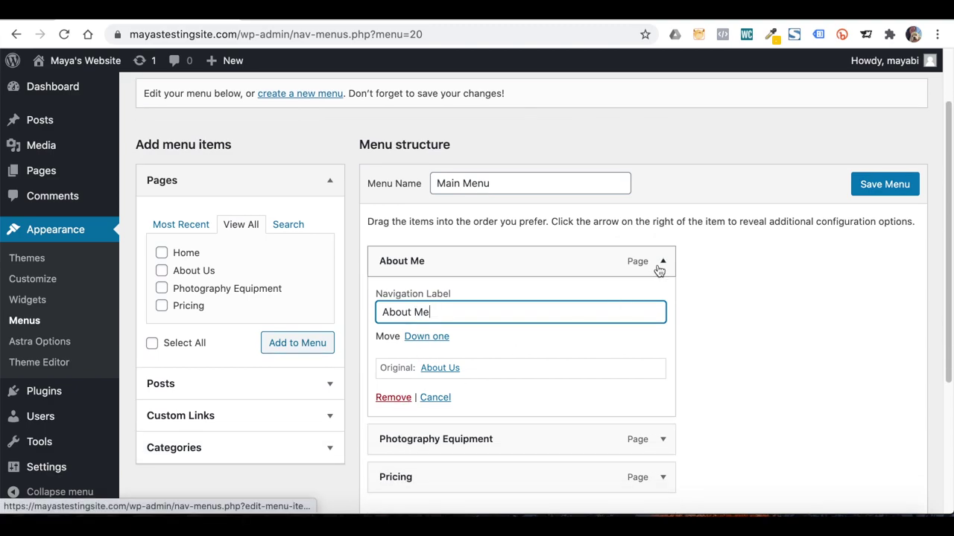
{"action": "left_click", "coordinate": [660, 265]}
{"action": "scroll", "coordinate": [665, 281], "scroll_direction": "down", "scroll_amount": 1}
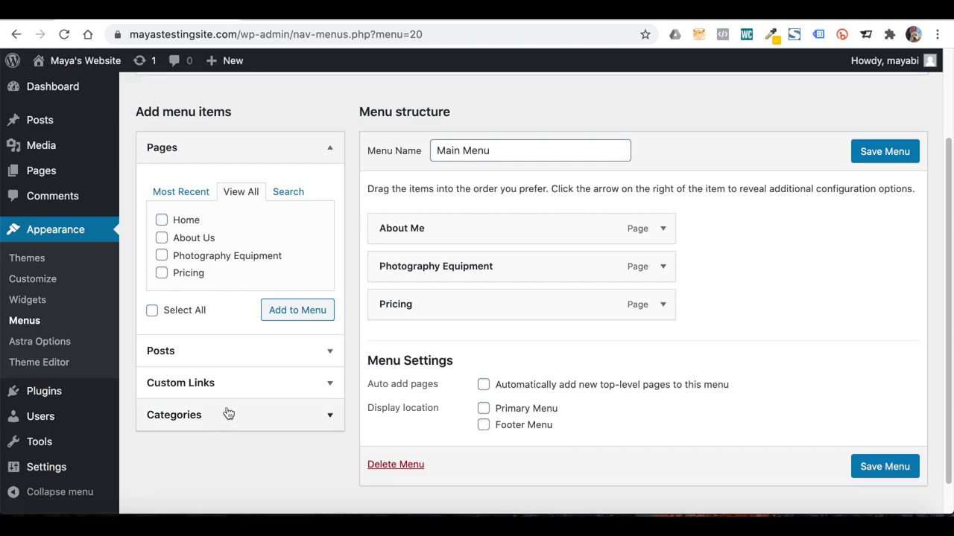
{"action": "left_click", "coordinate": [222, 350]}
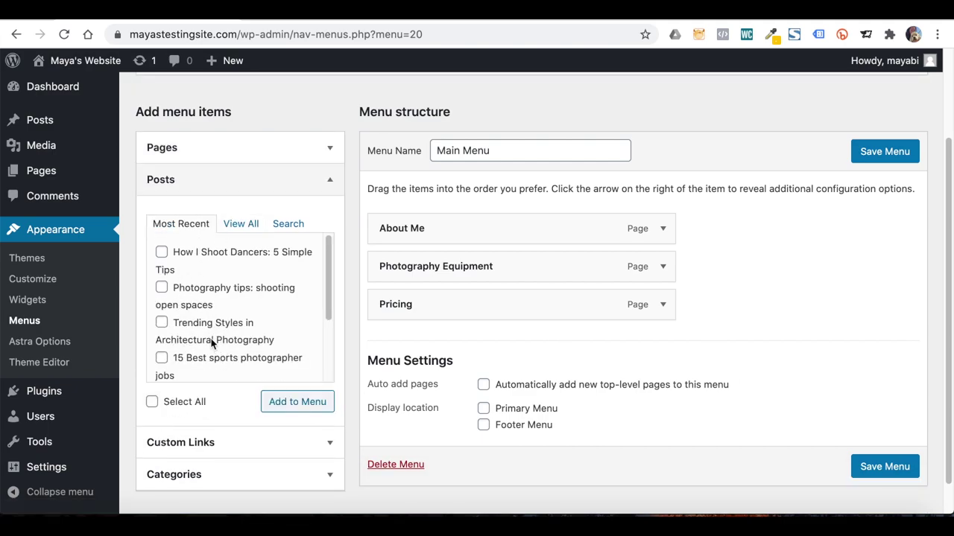
{"action": "scroll", "coordinate": [210, 368], "scroll_direction": "down", "scroll_amount": 3}
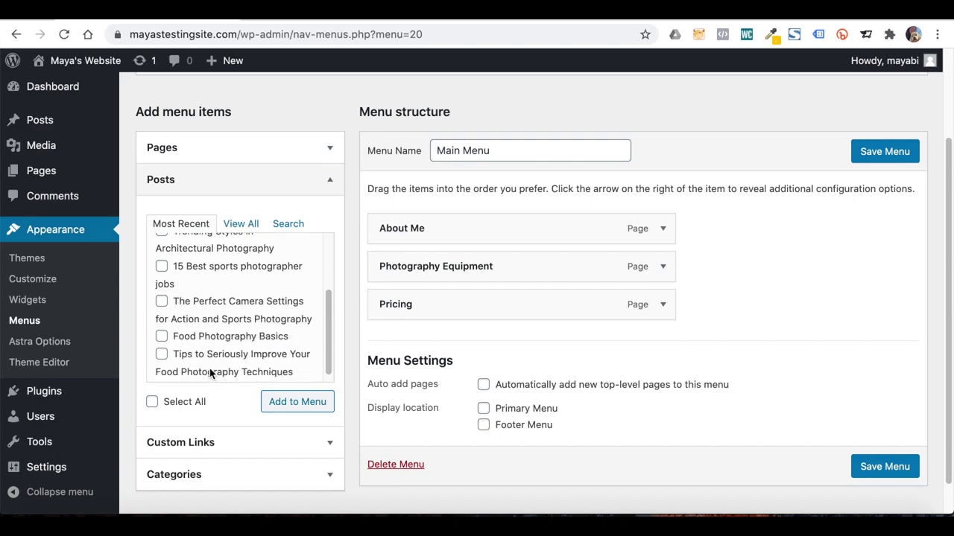
{"action": "left_click", "coordinate": [333, 440]}
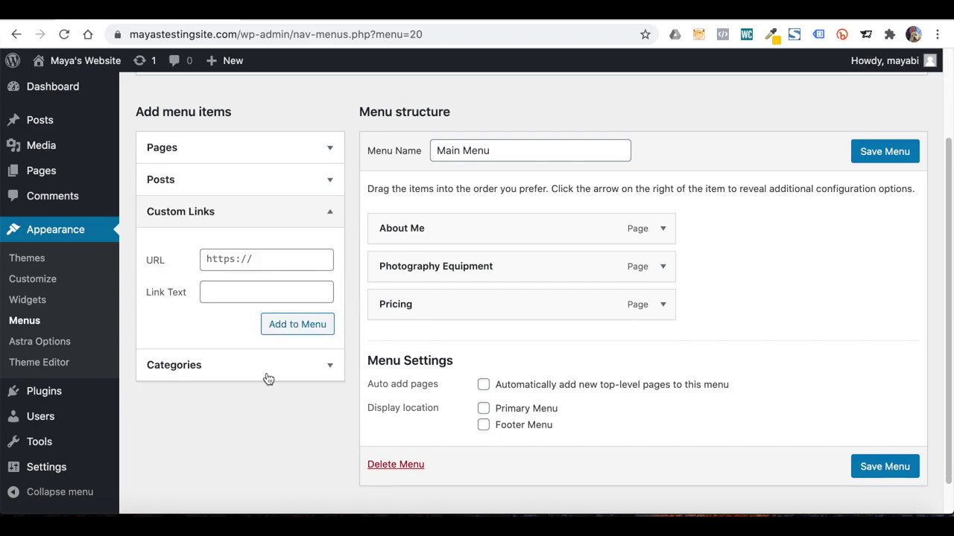
{"action": "left_click", "coordinate": [270, 259]}
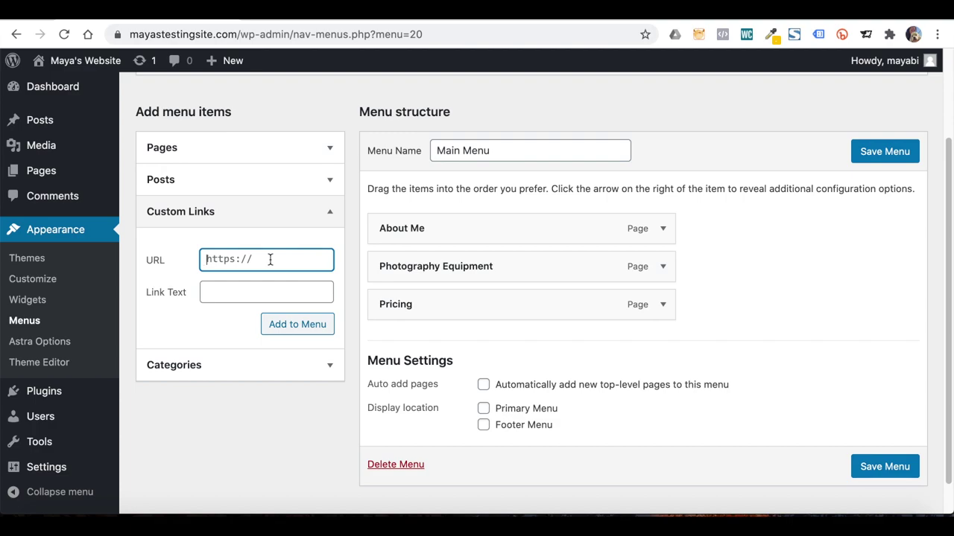
{"action": "type", "text": "www.google.com"}
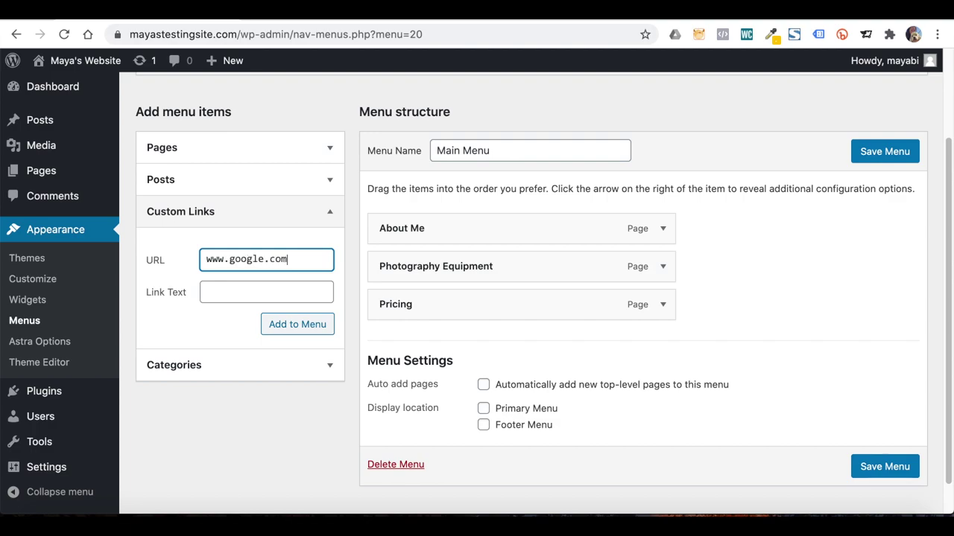
{"action": "left_click", "coordinate": [244, 293]}
{"action": "type", "text": "Google"}
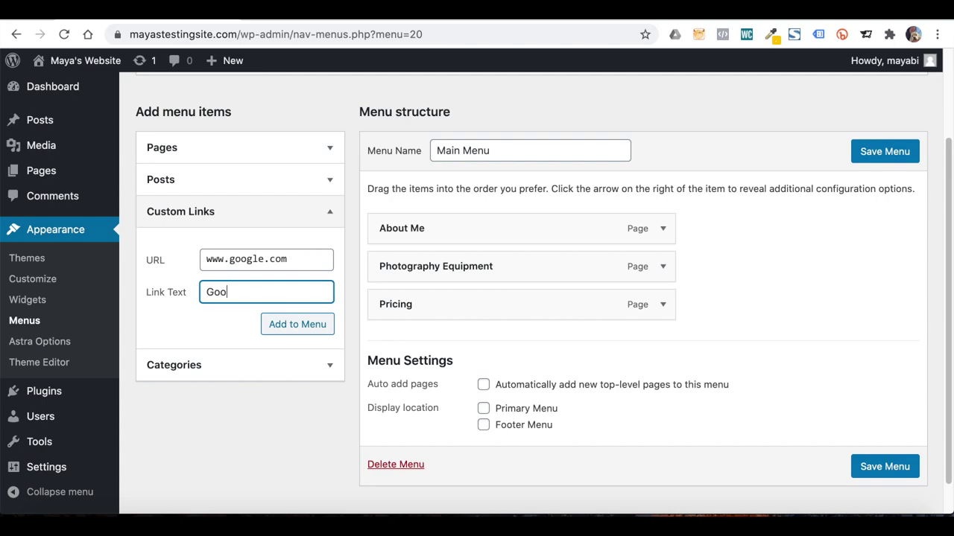
{"action": "left_click", "coordinate": [299, 332]}
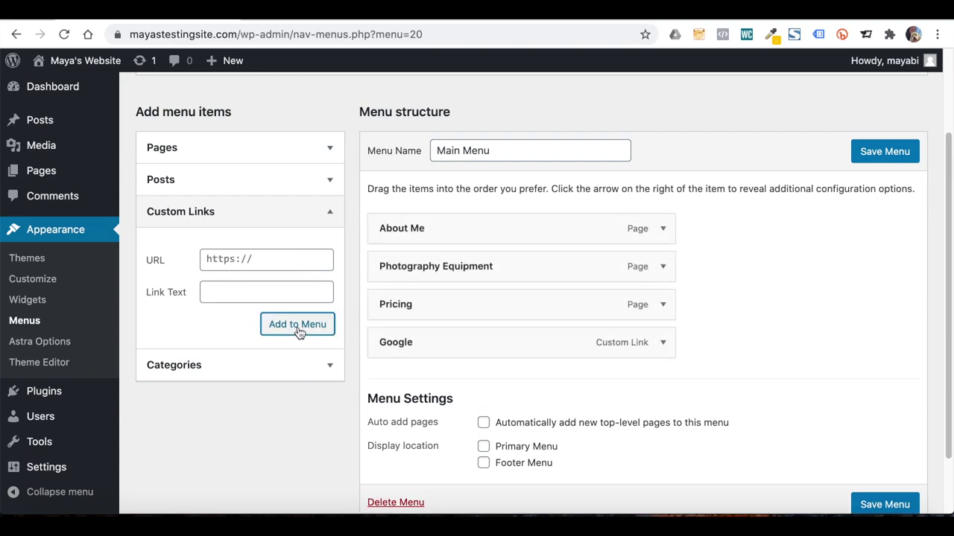
{"action": "left_click", "coordinate": [269, 366]}
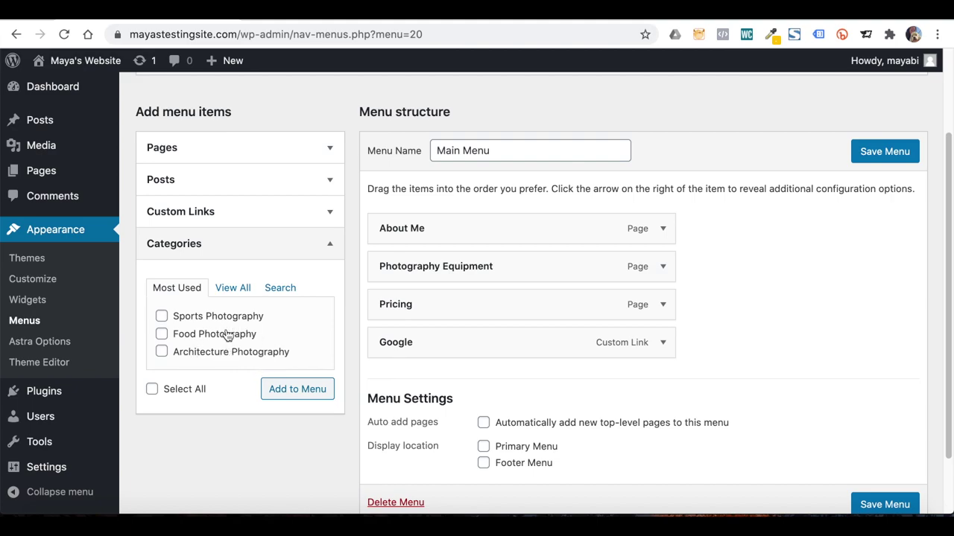
Add the Sports Photography category to Main Menu.
{"action": "left_click", "coordinate": [162, 316]}
{"action": "left_click", "coordinate": [286, 394]}
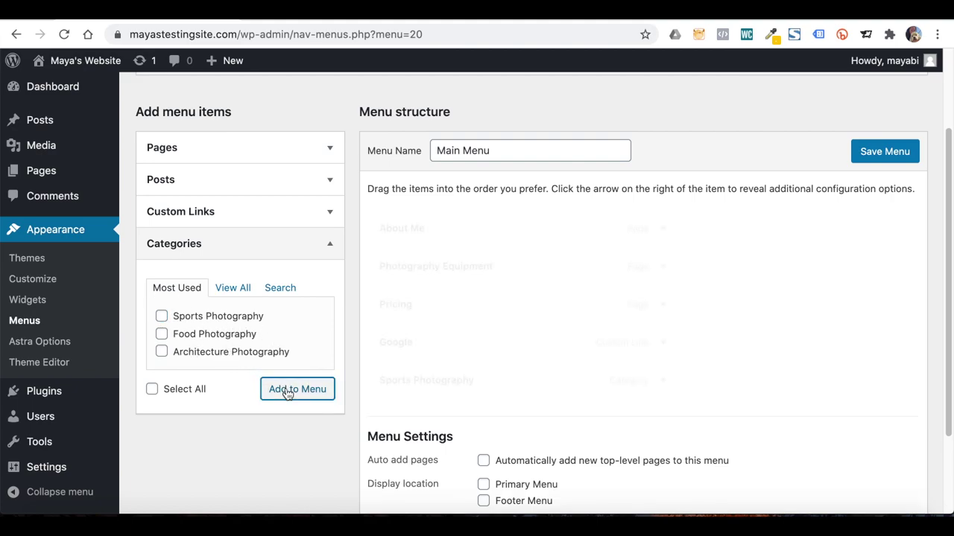
{"action": "scroll", "coordinate": [596, 380], "scroll_direction": "down", "scroll_amount": 1}
{"action": "scroll", "coordinate": [589, 347], "scroll_direction": "down", "scroll_amount": 3}
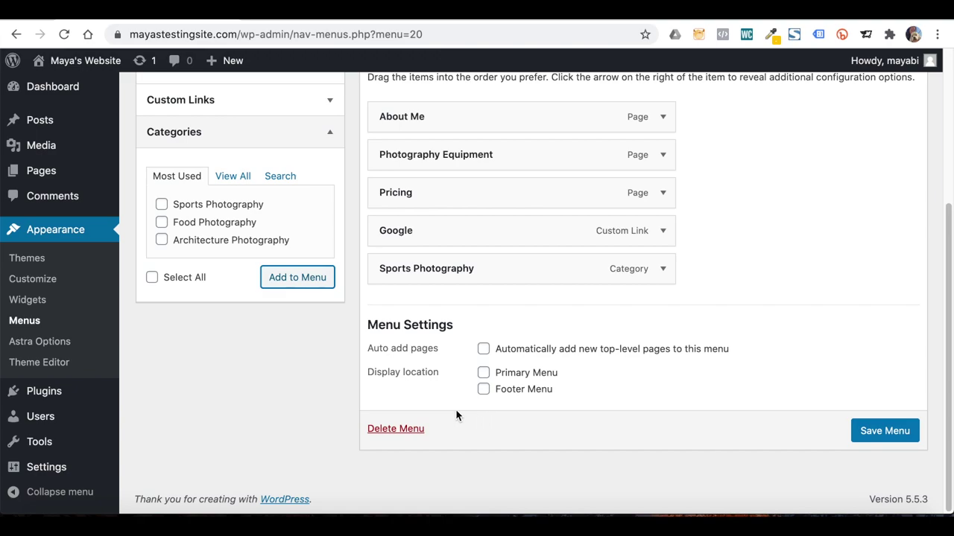
Assign Main Menu to the Primary Menu location, save it, and view the live site.
{"action": "left_click_drag", "start_coordinate": [370, 375], "coordinate": [438, 373]}
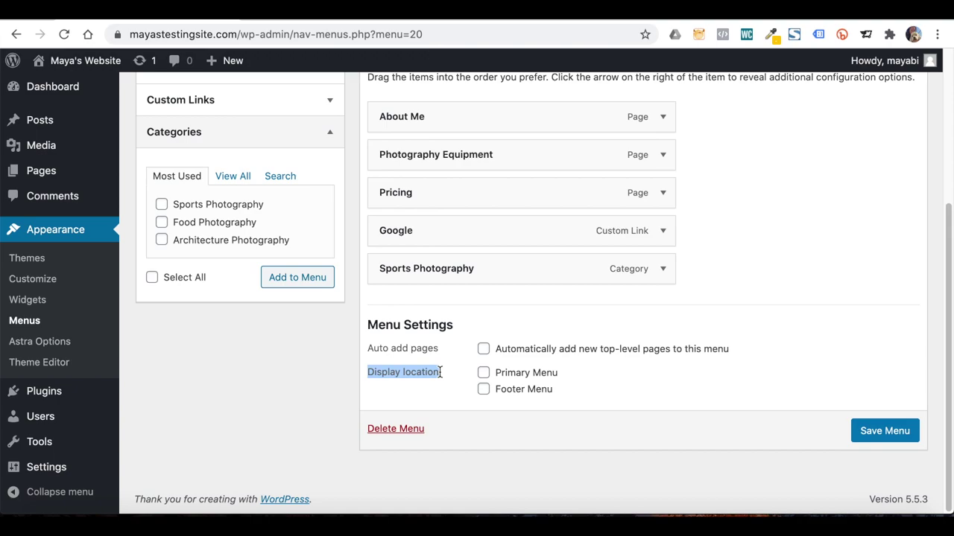
{"action": "left_click", "coordinate": [541, 425]}
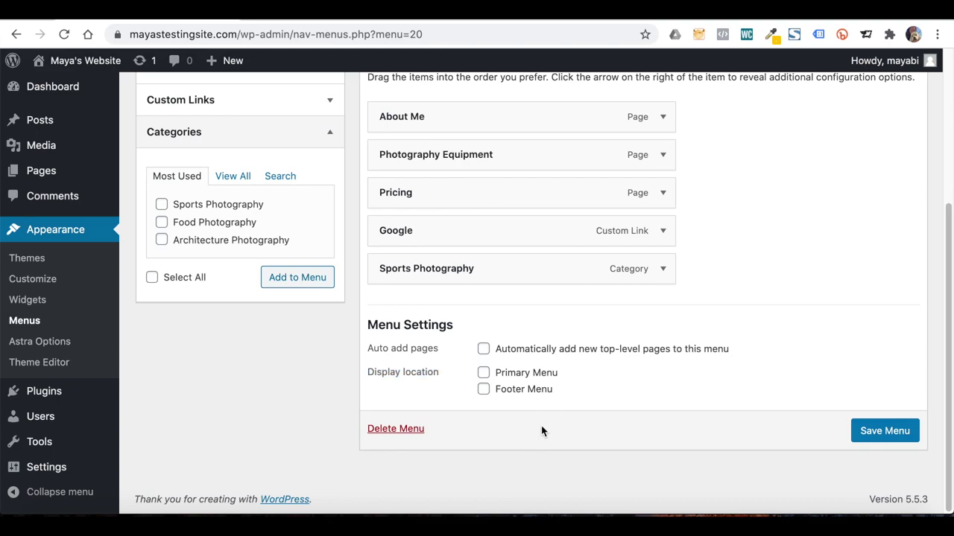
{"action": "left_click", "coordinate": [485, 374]}
{"action": "left_click", "coordinate": [885, 432]}
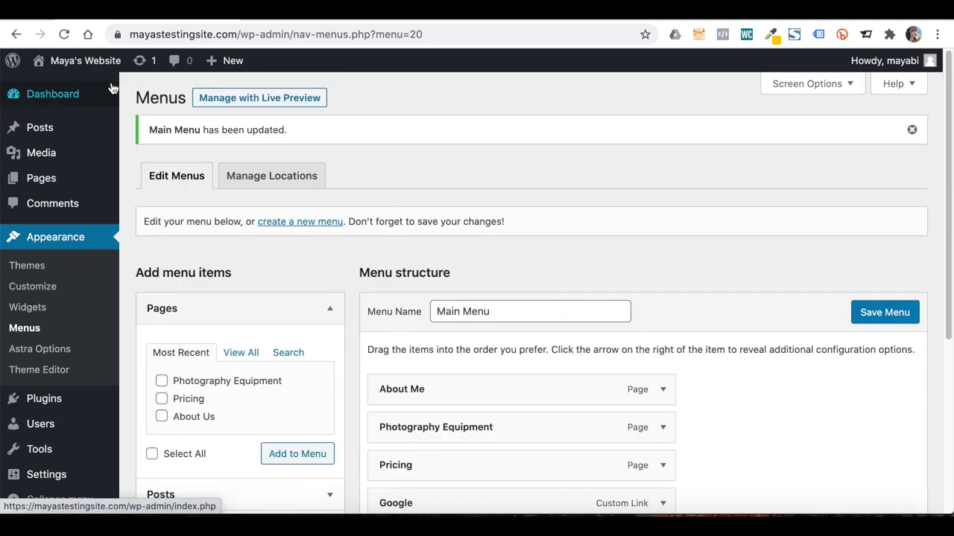
{"action": "mouse_move", "coordinate": [83, 61]}
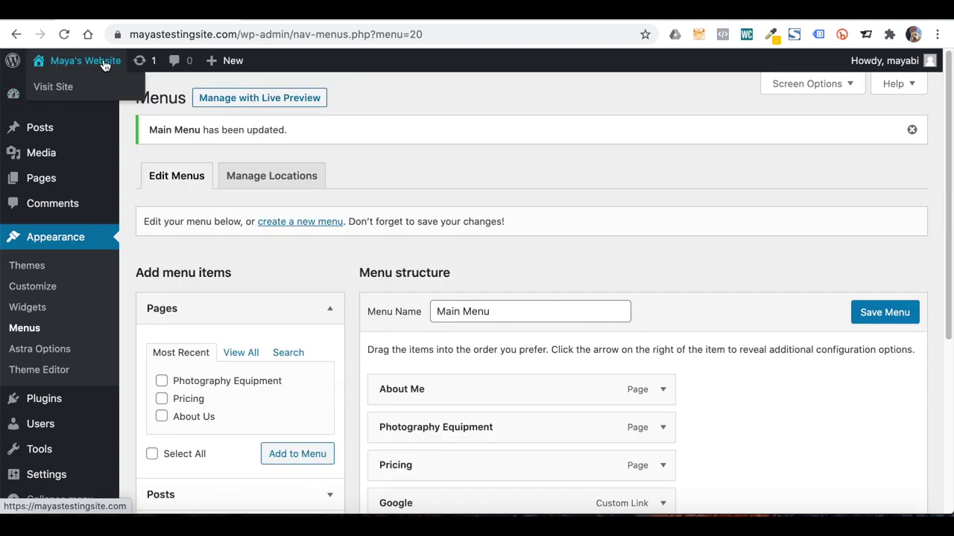
{"action": "left_click", "coordinate": [113, 64]}
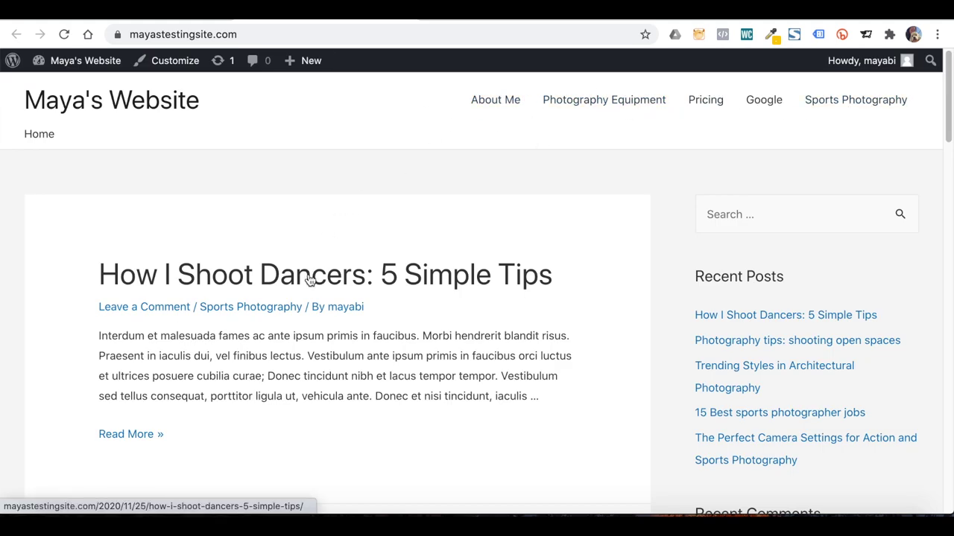
On the live site, follow About Me, Photography Equipment, Pricing, Google, then Sports Photography.
{"action": "scroll", "coordinate": [308, 278], "scroll_direction": "down", "scroll_amount": 6}
{"action": "scroll", "coordinate": [309, 279], "scroll_direction": "down", "scroll_amount": 10}
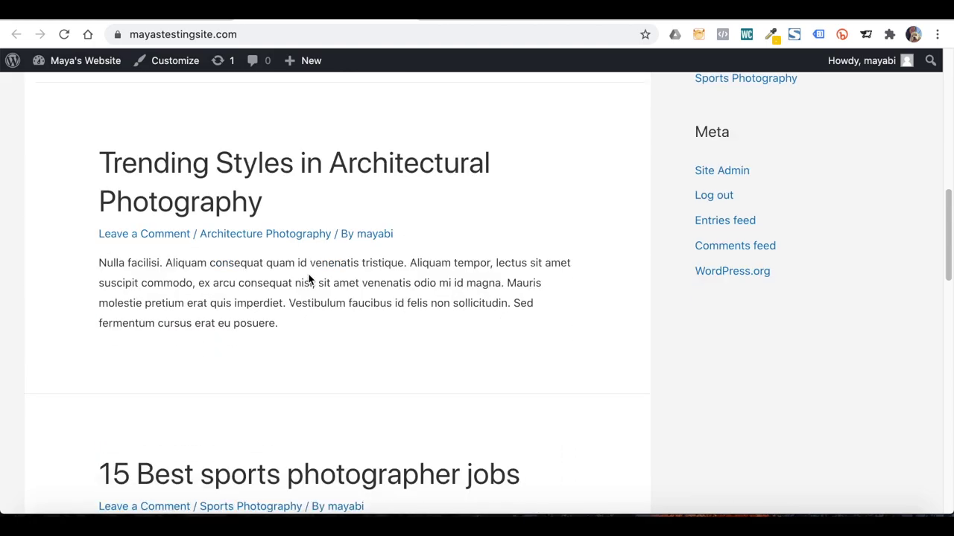
{"action": "scroll", "coordinate": [308, 280], "scroll_direction": "down", "scroll_amount": 3}
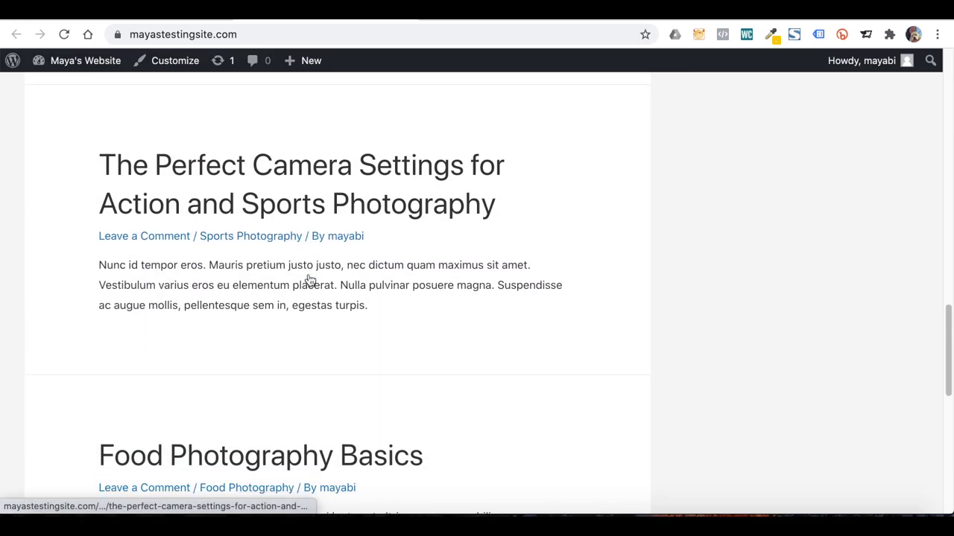
{"action": "scroll", "coordinate": [309, 280], "scroll_direction": "up", "scroll_amount": 15}
{"action": "scroll", "coordinate": [309, 280], "scroll_direction": "up", "scroll_amount": 4}
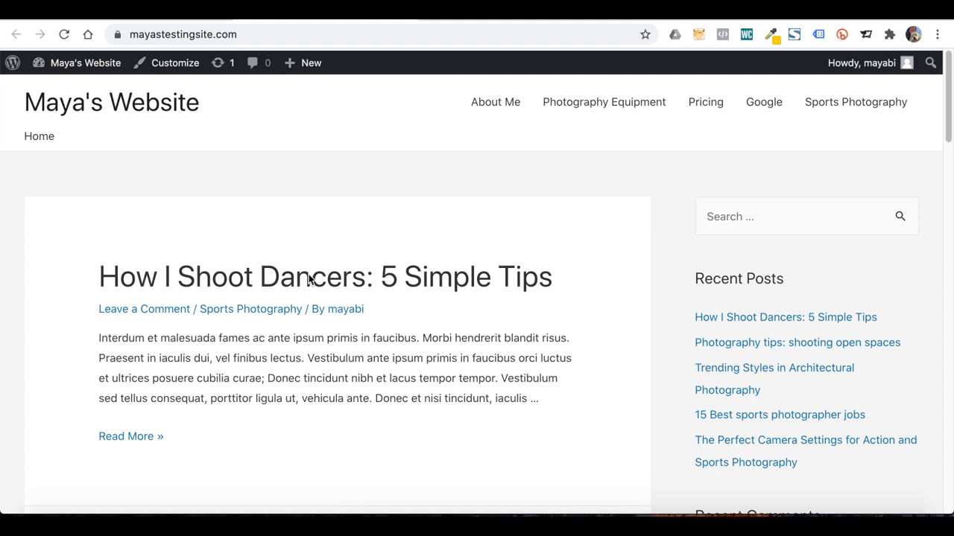
{"action": "left_click", "coordinate": [507, 108]}
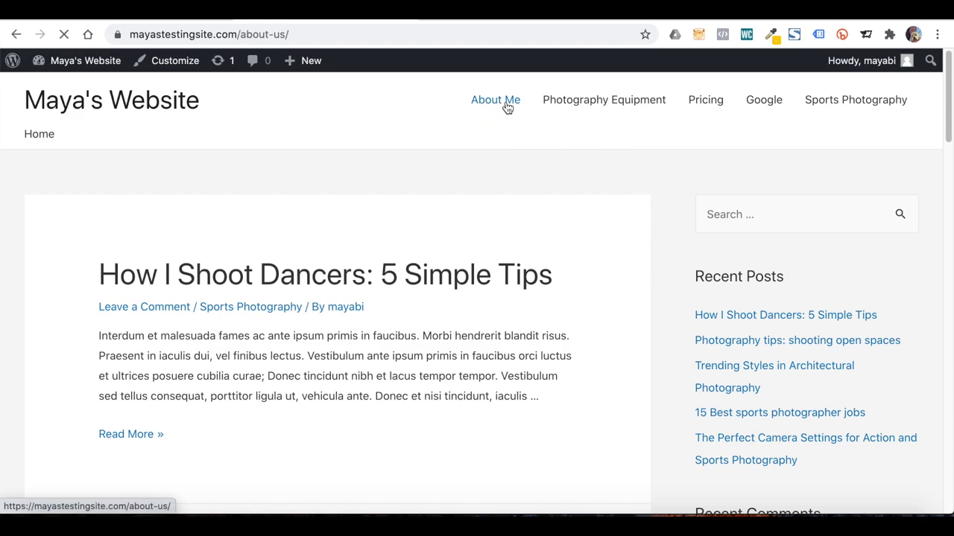
{"action": "left_click", "coordinate": [580, 108]}
{"action": "left_click", "coordinate": [701, 103]}
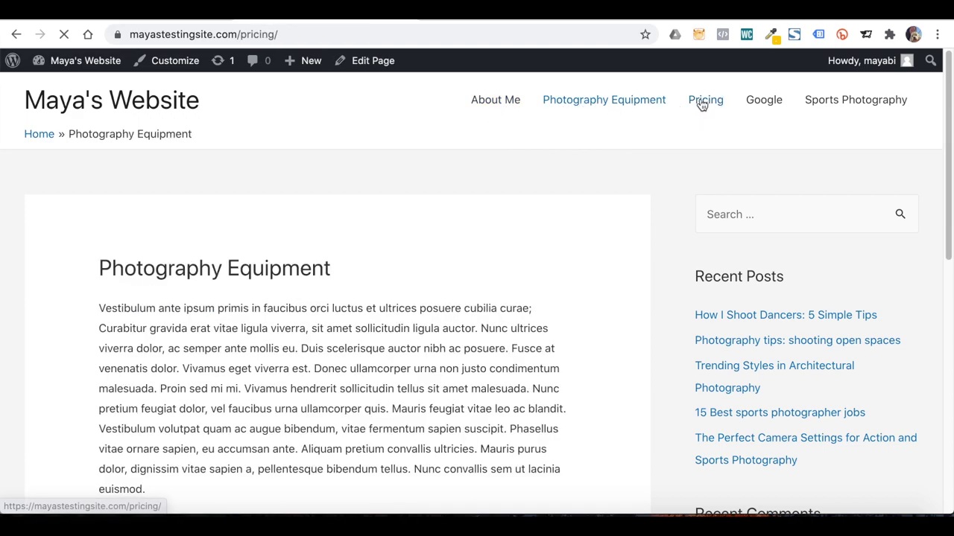
{"action": "left_click", "coordinate": [774, 107]}
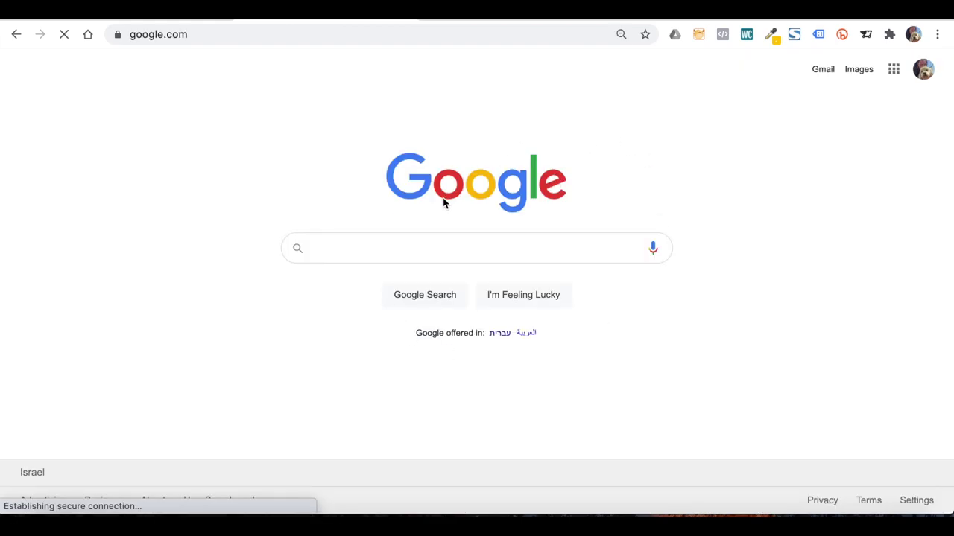
{"action": "scroll", "coordinate": [442, 198], "scroll_direction": "left", "scroll_amount": 5}
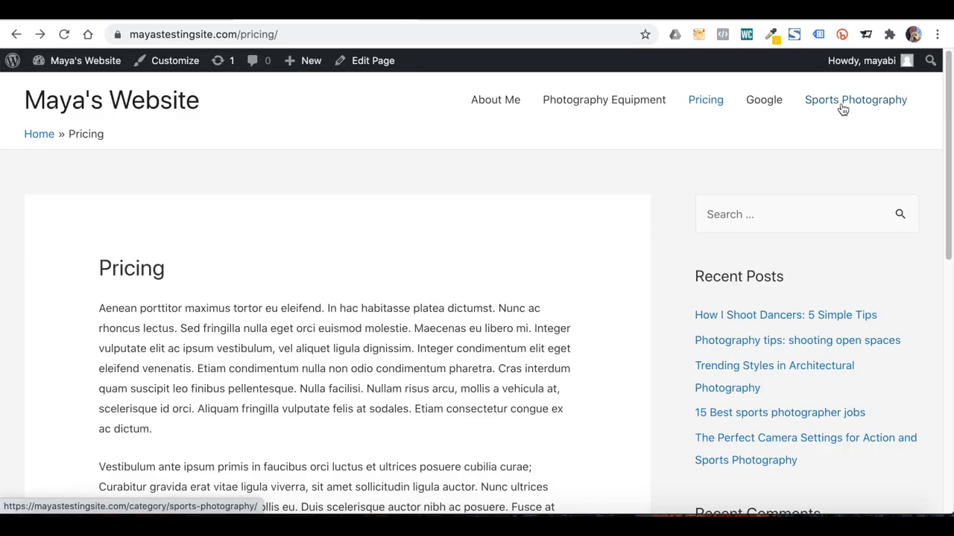
{"action": "left_click", "coordinate": [842, 106]}
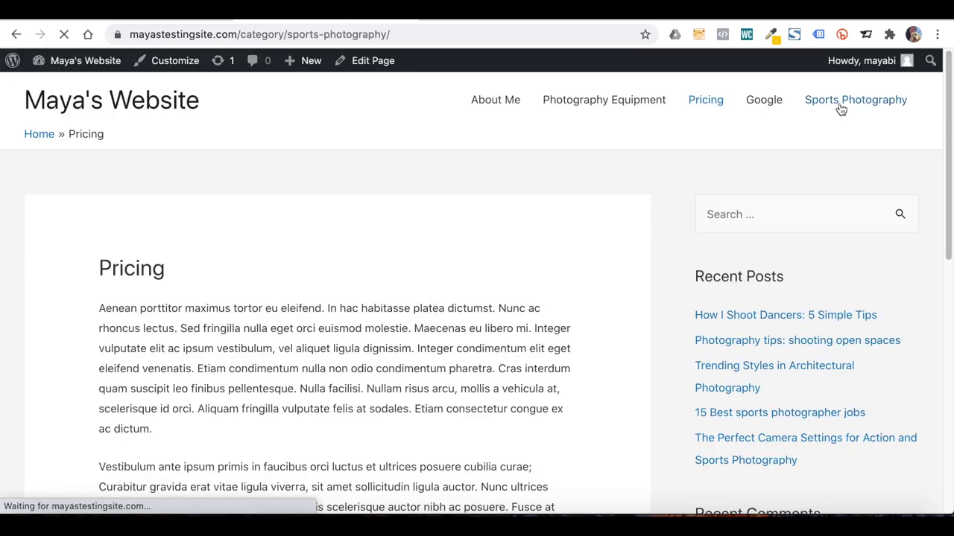
{"action": "scroll", "coordinate": [417, 265], "scroll_direction": "down", "scroll_amount": 3}
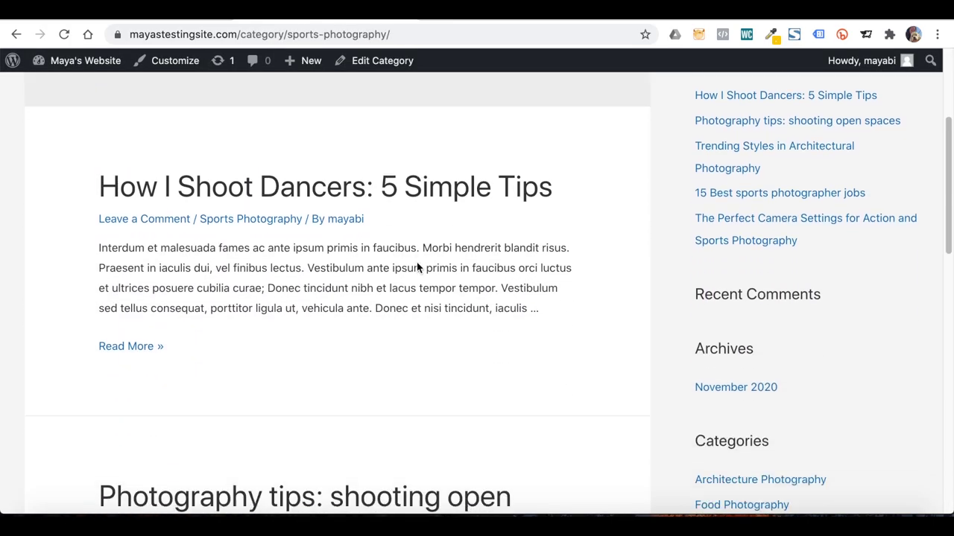
{"action": "scroll", "coordinate": [417, 266], "scroll_direction": "down", "scroll_amount": 7}
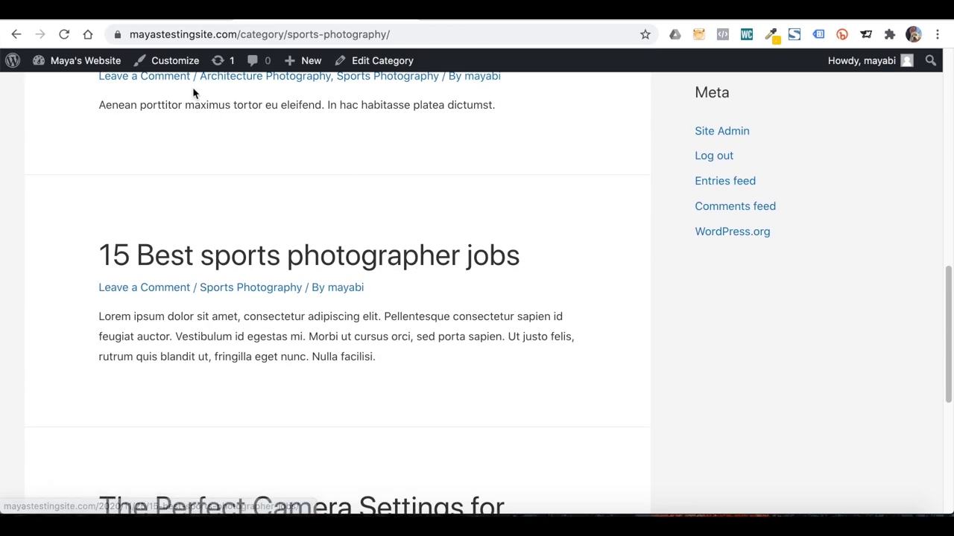
Remove the Google and Sports Photography items from Main Menu in the menu editor.
{"action": "left_click", "coordinate": [157, 20]}
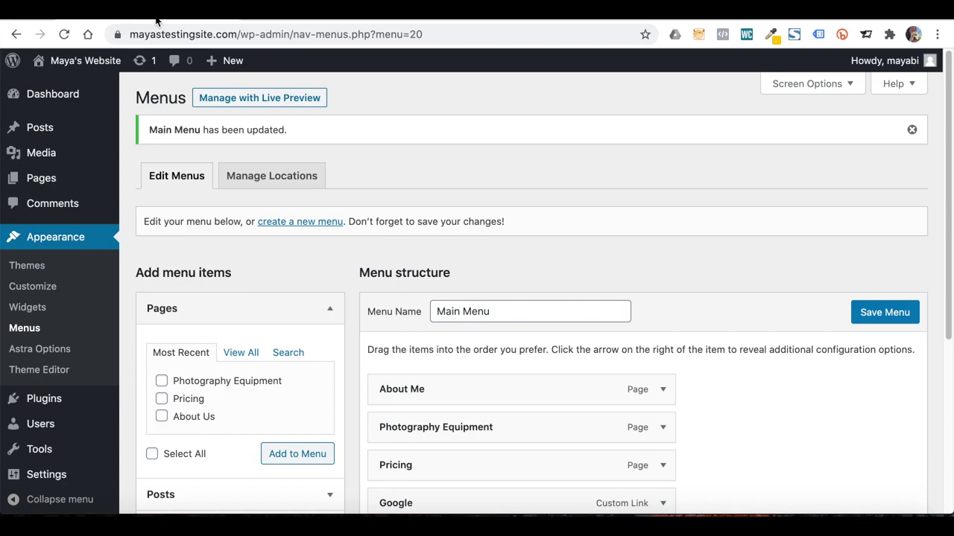
{"action": "scroll", "coordinate": [220, 283], "scroll_direction": "down", "scroll_amount": 3}
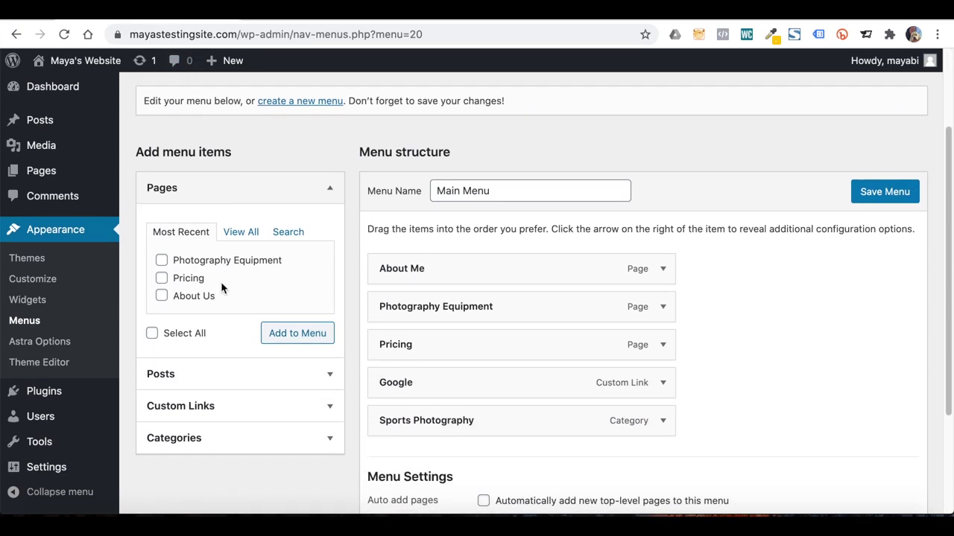
{"action": "left_click", "coordinate": [660, 390]}
{"action": "scroll", "coordinate": [662, 395], "scroll_direction": "down", "scroll_amount": 2}
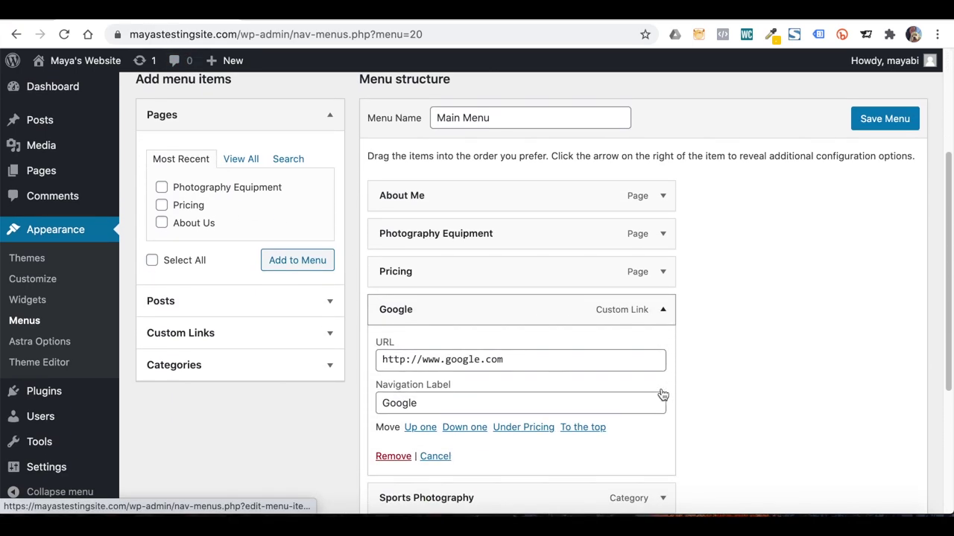
{"action": "left_click", "coordinate": [389, 428]}
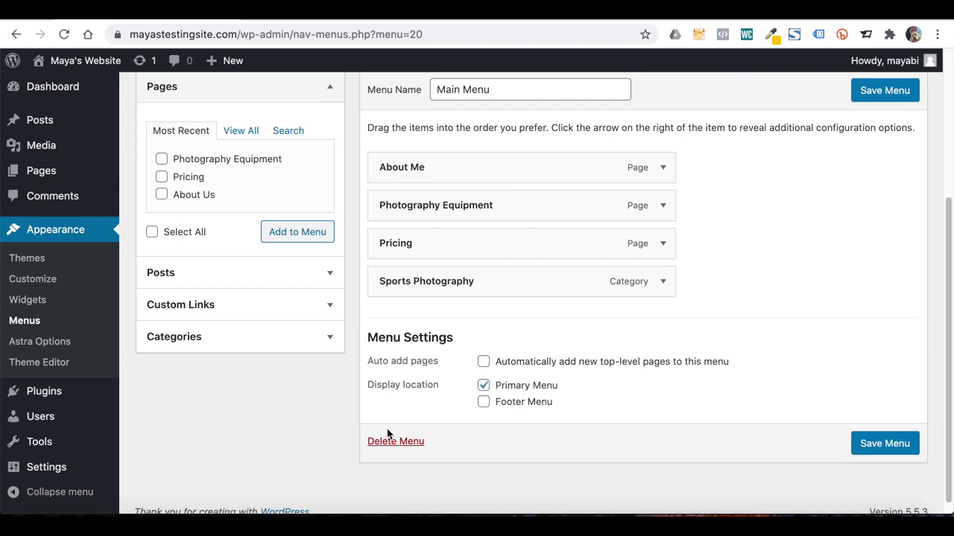
{"action": "left_click", "coordinate": [666, 289]}
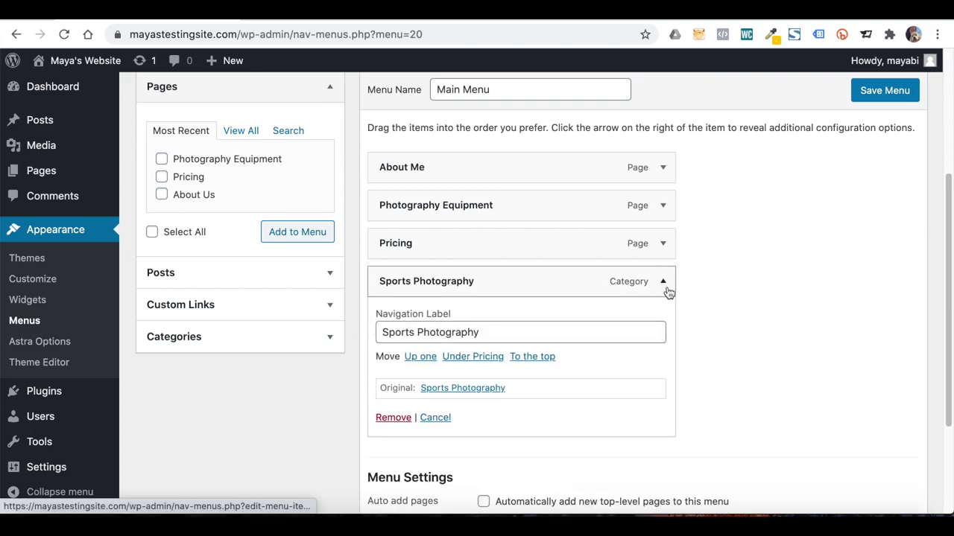
{"action": "left_click", "coordinate": [399, 419]}
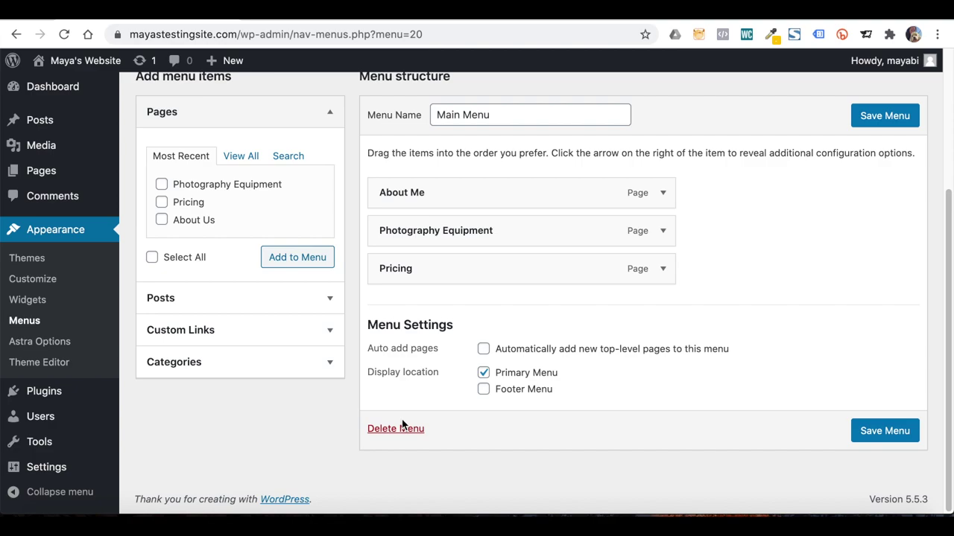
Add a custom link with URL '#' and link text 'Blog' to Main Menu.
{"action": "left_click", "coordinate": [210, 332]}
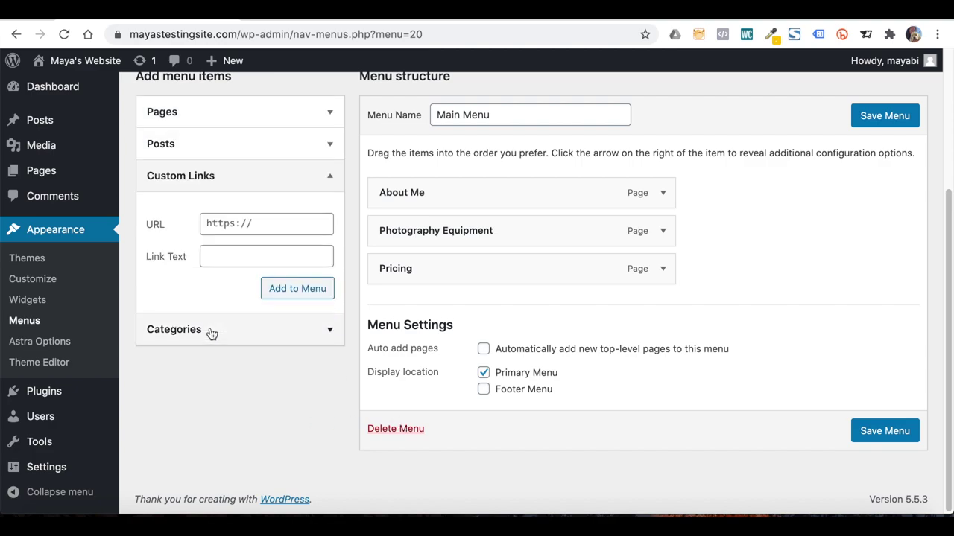
{"action": "left_click", "coordinate": [243, 230]}
{"action": "type", "text": "#"}
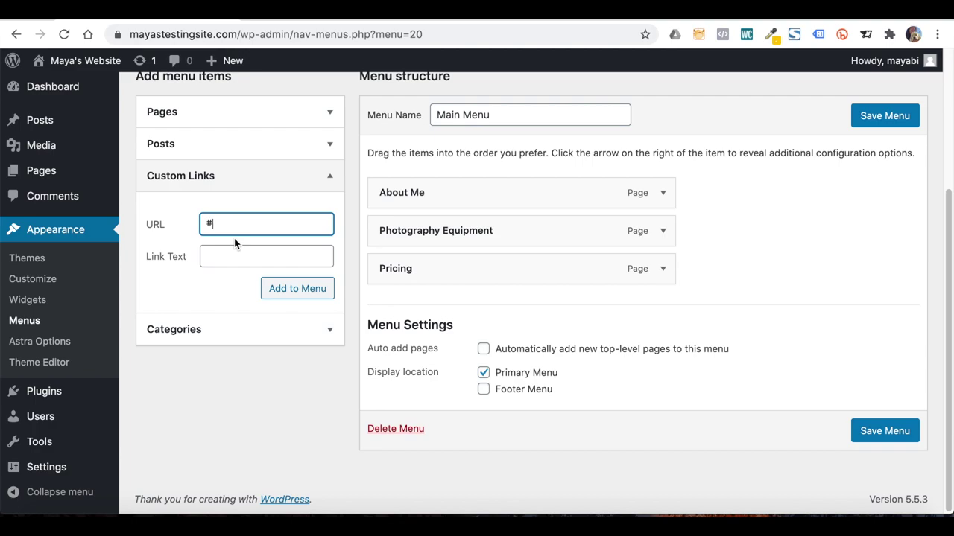
{"action": "left_click", "coordinate": [225, 258]}
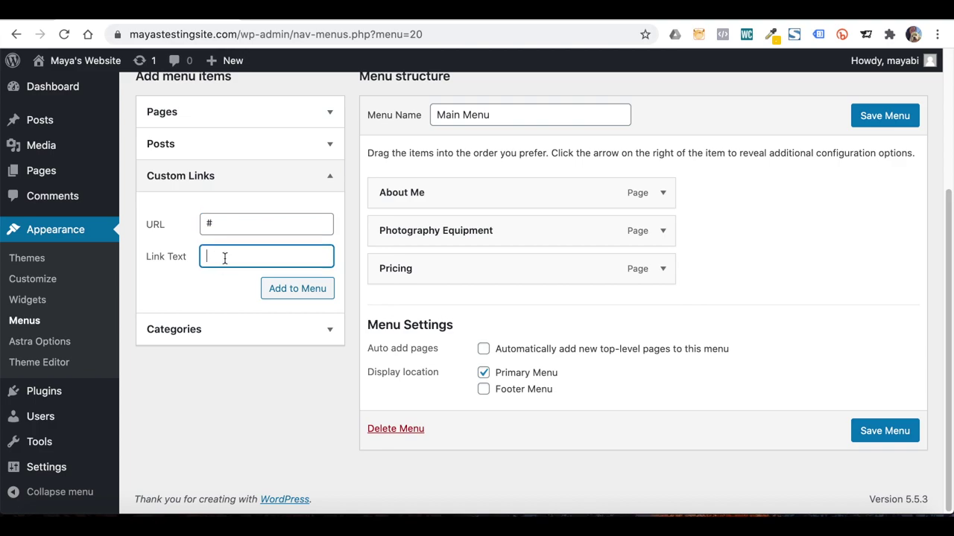
{"action": "type", "text": "Blog"}
{"action": "left_click", "coordinate": [301, 291]}
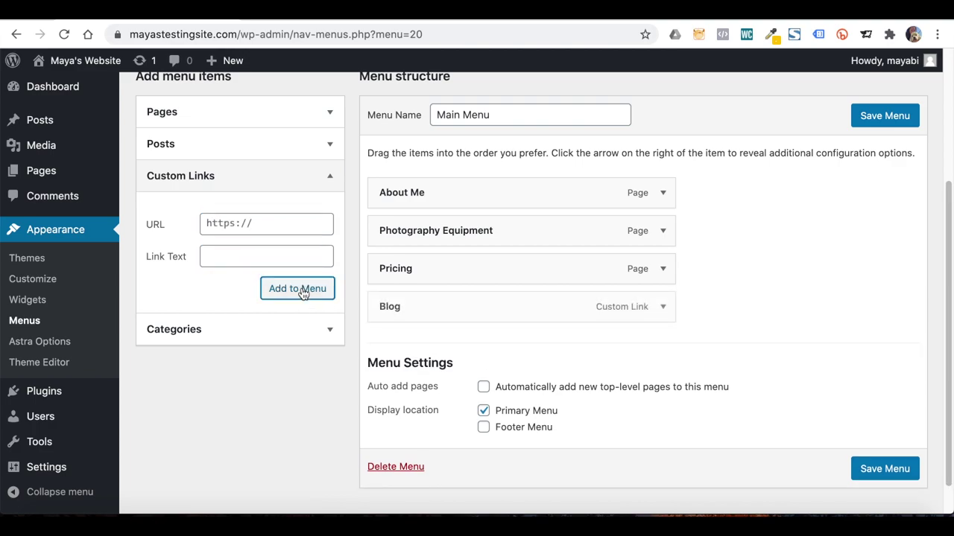
{"action": "left_click", "coordinate": [330, 333]}
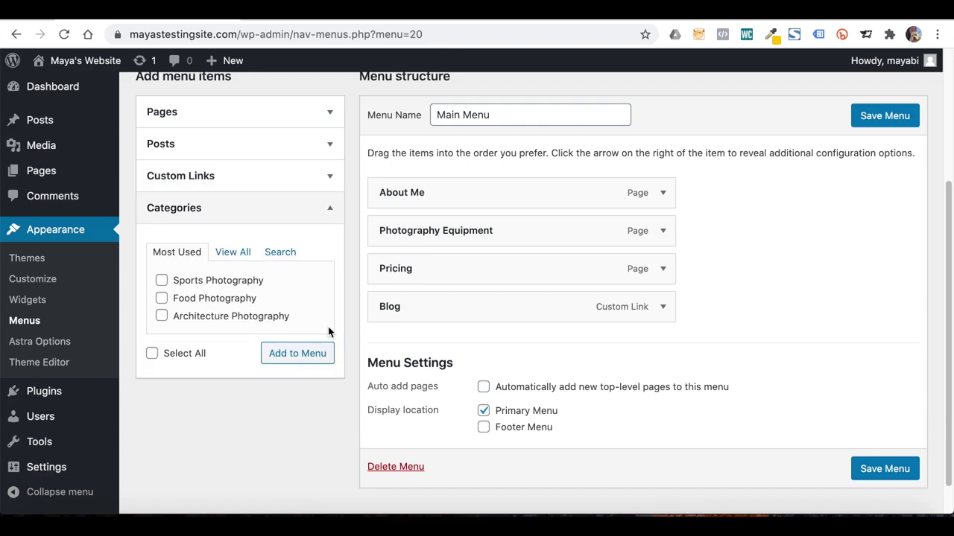
Add the Sports, Food and Architecture Photography categories to Main Menu.
{"action": "left_click", "coordinate": [162, 281]}
{"action": "left_click", "coordinate": [162, 299]}
{"action": "left_click", "coordinate": [162, 316]}
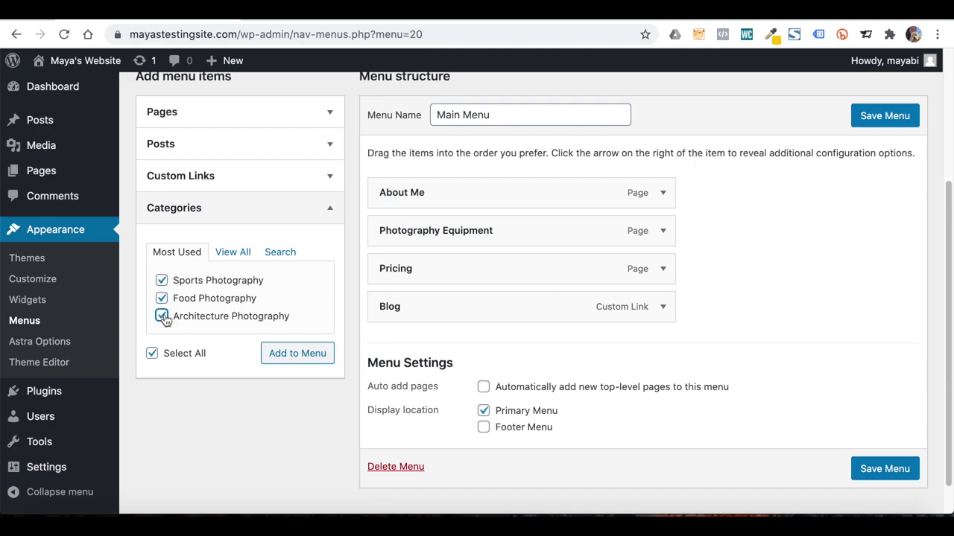
{"action": "left_click", "coordinate": [295, 355]}
Nest the three categories under Blog, move Blog below About Me, and save the menu.
{"action": "scroll", "coordinate": [295, 355], "scroll_direction": "down", "scroll_amount": 2}
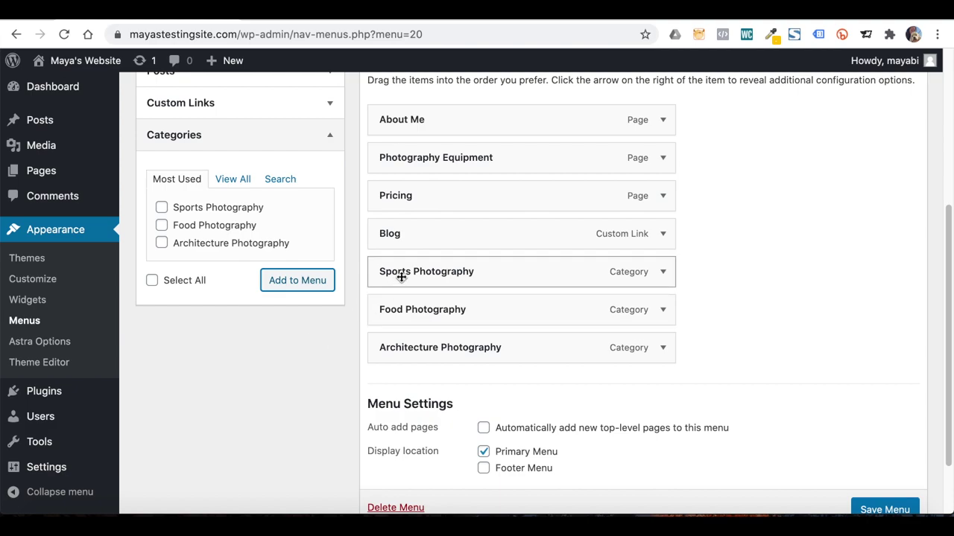
{"action": "left_click_drag", "start_coordinate": [405, 275], "coordinate": [437, 271]}
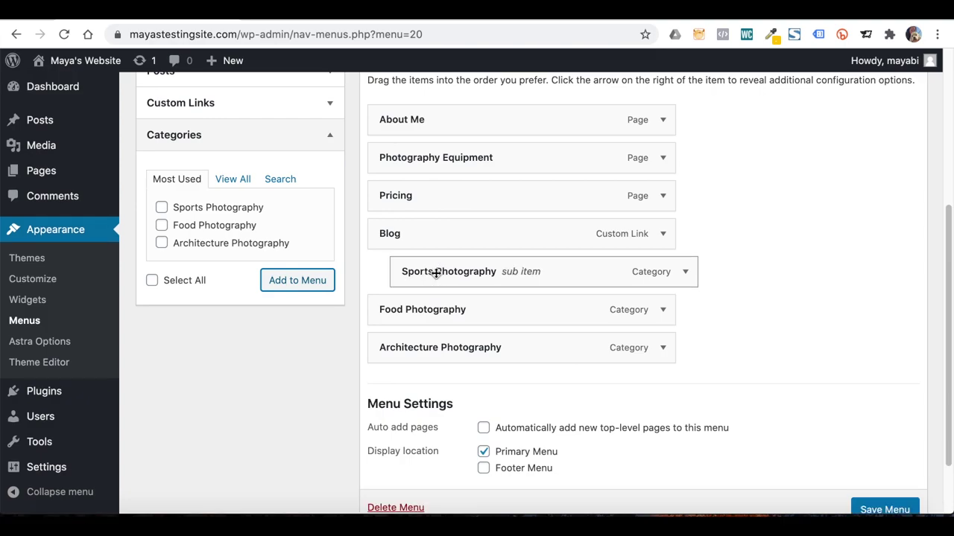
{"action": "left_click_drag", "start_coordinate": [399, 311], "coordinate": [424, 313]}
{"action": "left_click_drag", "start_coordinate": [381, 345], "coordinate": [404, 346]}
{"action": "scroll", "coordinate": [404, 345], "scroll_direction": "down", "scroll_amount": 1}
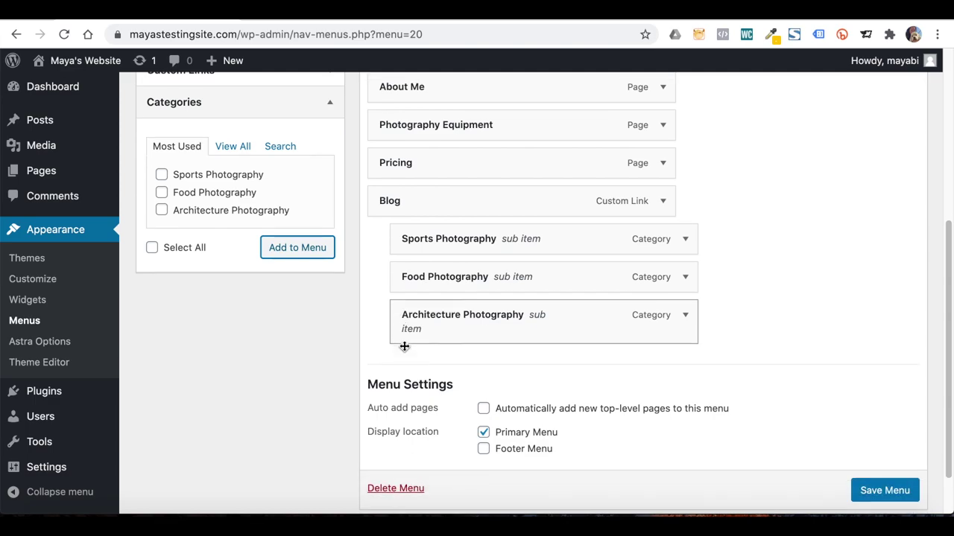
{"action": "scroll", "coordinate": [404, 328], "scroll_direction": "up", "scroll_amount": 2}
{"action": "left_click_drag", "start_coordinate": [406, 294], "coordinate": [406, 210]}
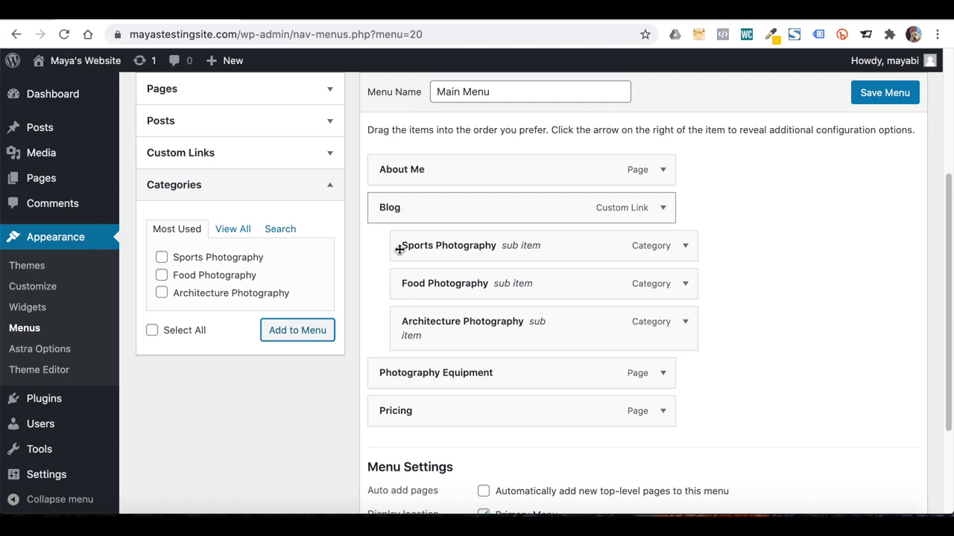
{"action": "scroll", "coordinate": [395, 246], "scroll_direction": "down", "scroll_amount": 1}
{"action": "scroll", "coordinate": [849, 402], "scroll_direction": "down", "scroll_amount": 2}
{"action": "left_click", "coordinate": [881, 431]}
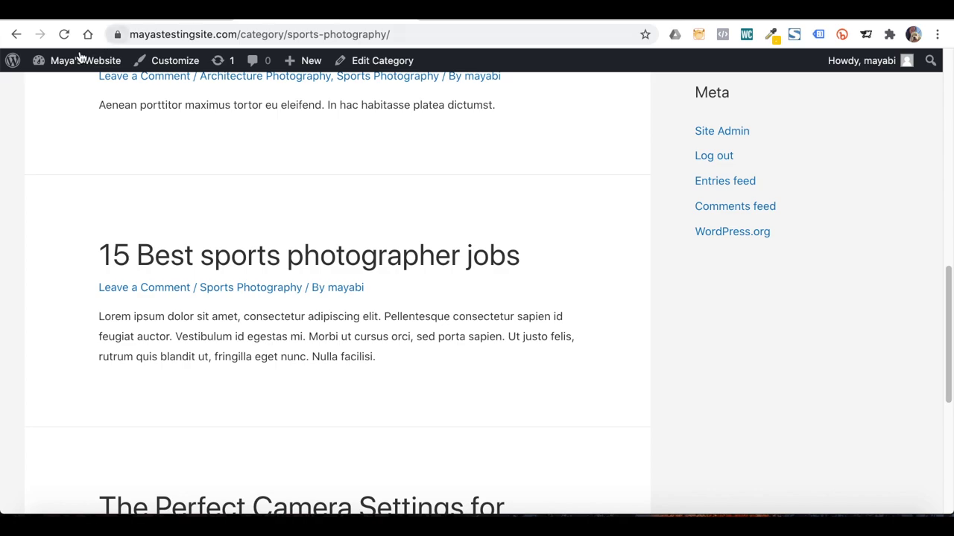
{"action": "mouse_move", "coordinate": [82, 61]}
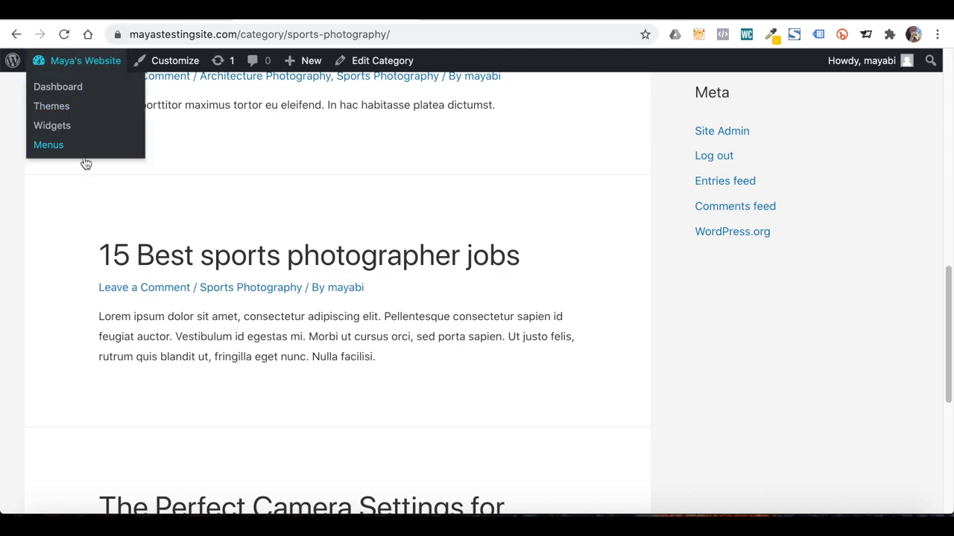
{"action": "left_click", "coordinate": [64, 34]}
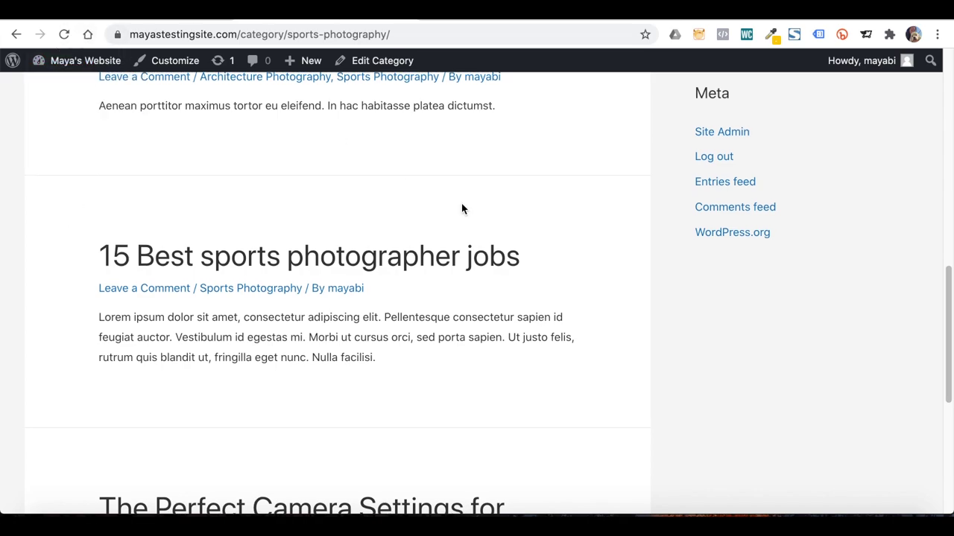
{"action": "scroll", "coordinate": [461, 209], "scroll_direction": "up", "scroll_amount": 10}
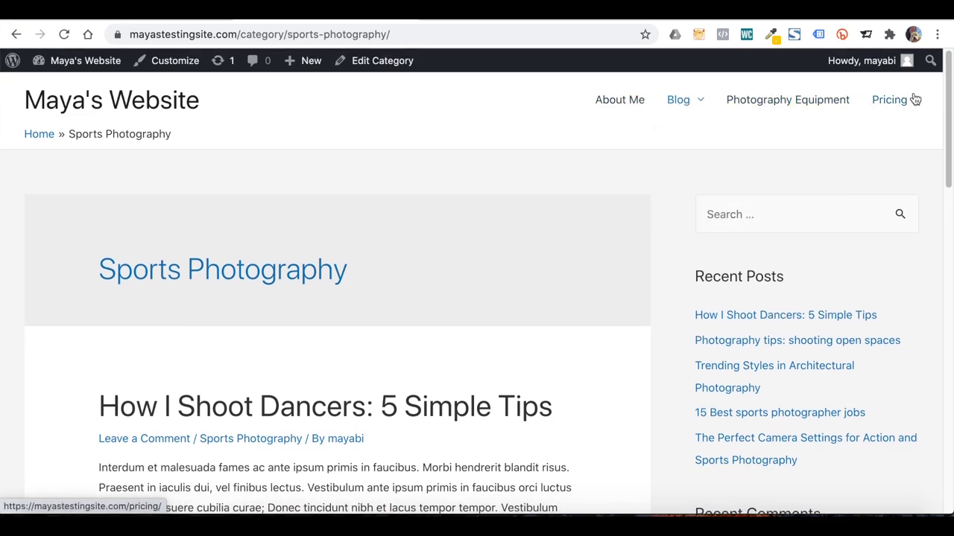
{"action": "mouse_move", "coordinate": [685, 106]}
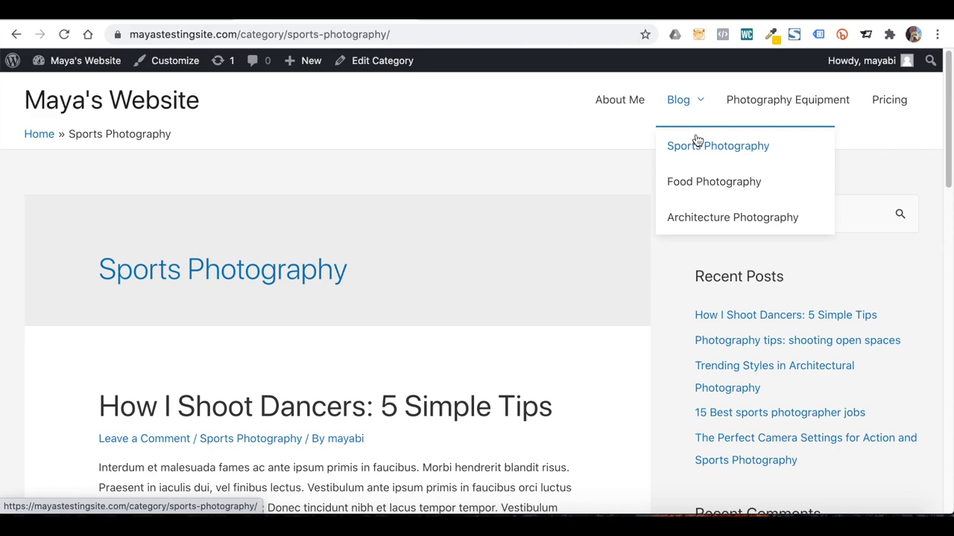
Add Footer Menu as a second display location for Main Menu and save it.
{"action": "left_click", "coordinate": [190, 17]}
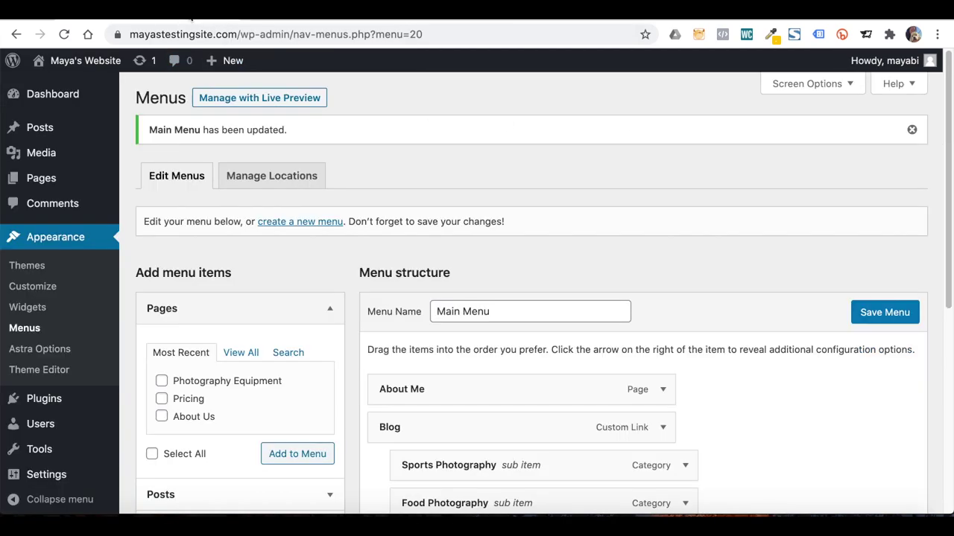
{"action": "scroll", "coordinate": [345, 276], "scroll_direction": "down", "scroll_amount": 5}
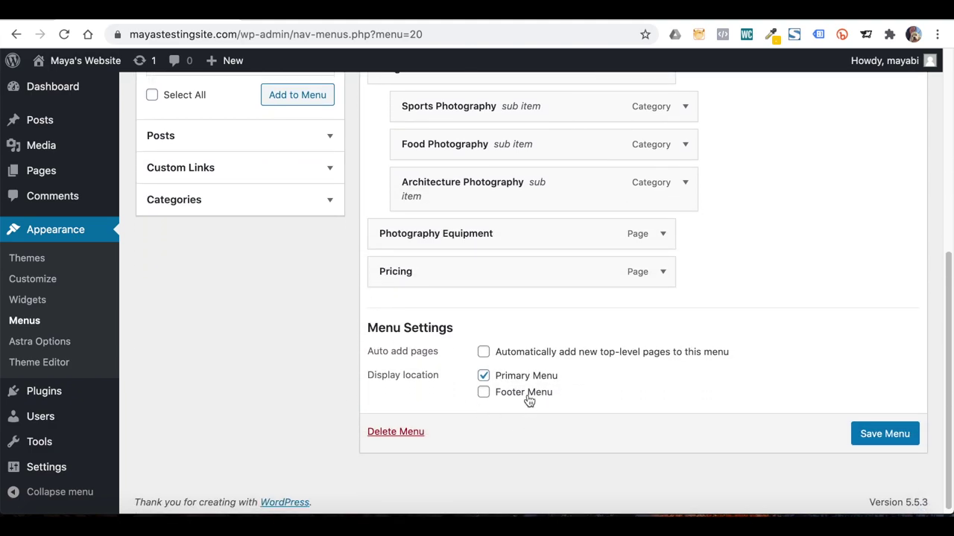
{"action": "left_click", "coordinate": [484, 399]}
{"action": "left_click", "coordinate": [894, 438]}
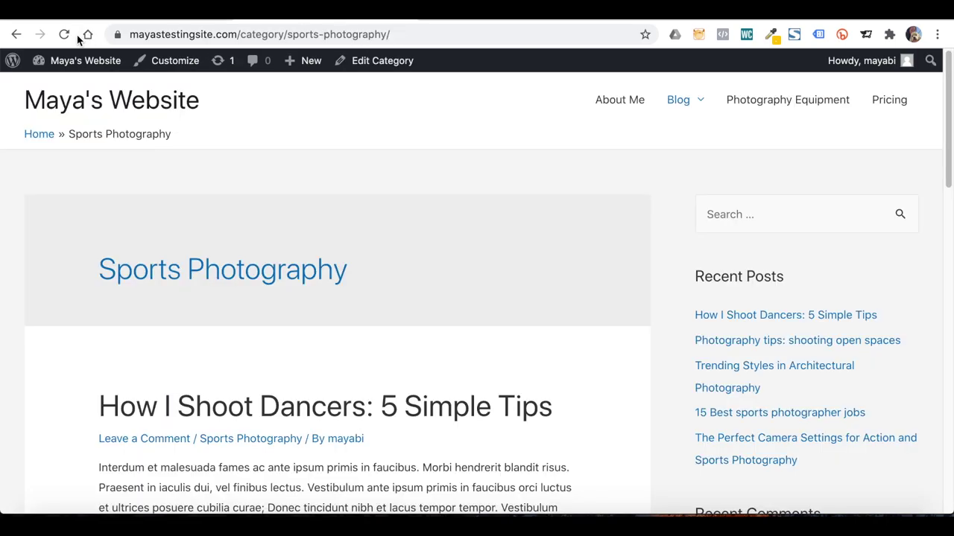
Reload the site and scroll down to its footer.
{"action": "left_click", "coordinate": [64, 34]}
{"action": "scroll", "coordinate": [555, 212], "scroll_direction": "down", "scroll_amount": 10}
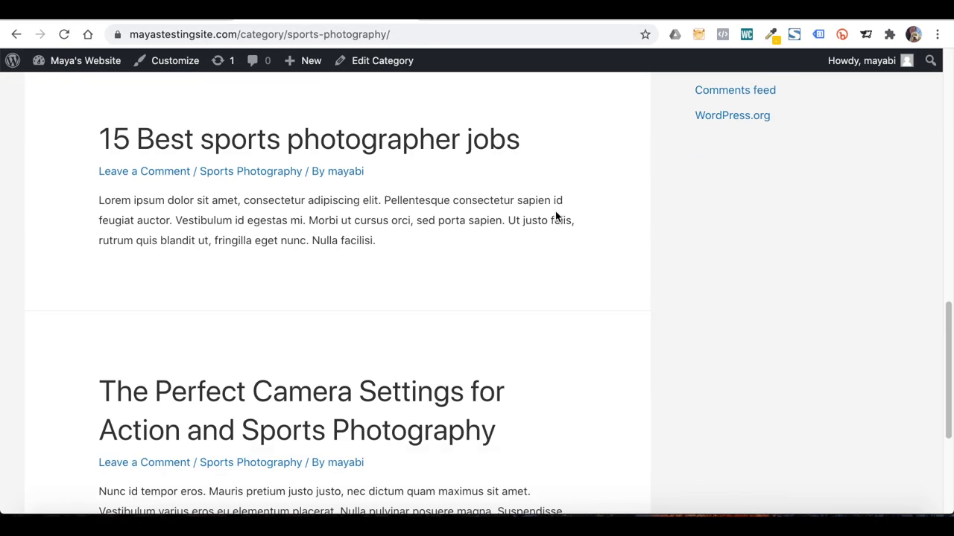
{"action": "scroll", "coordinate": [555, 216], "scroll_direction": "down", "scroll_amount": 5}
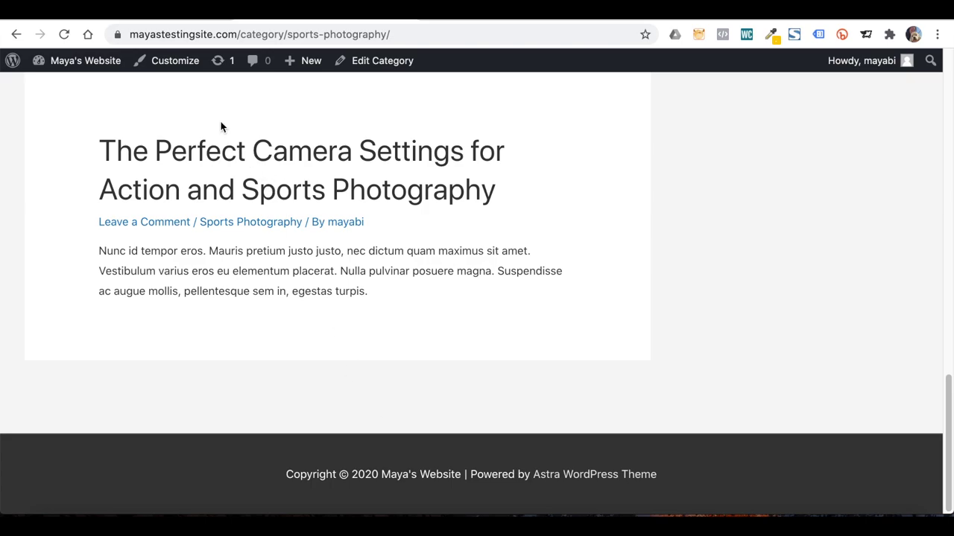
Set Footer Bar Section 2 to Footer Menu in the Customizer, publish, and close it.
{"action": "left_click", "coordinate": [170, 66]}
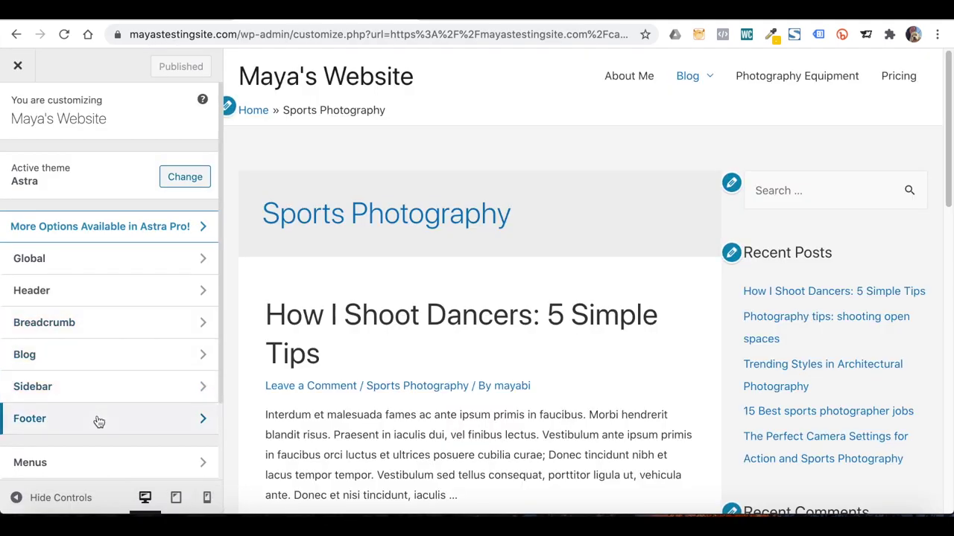
{"action": "left_click", "coordinate": [99, 422]}
{"action": "left_click", "coordinate": [100, 211]}
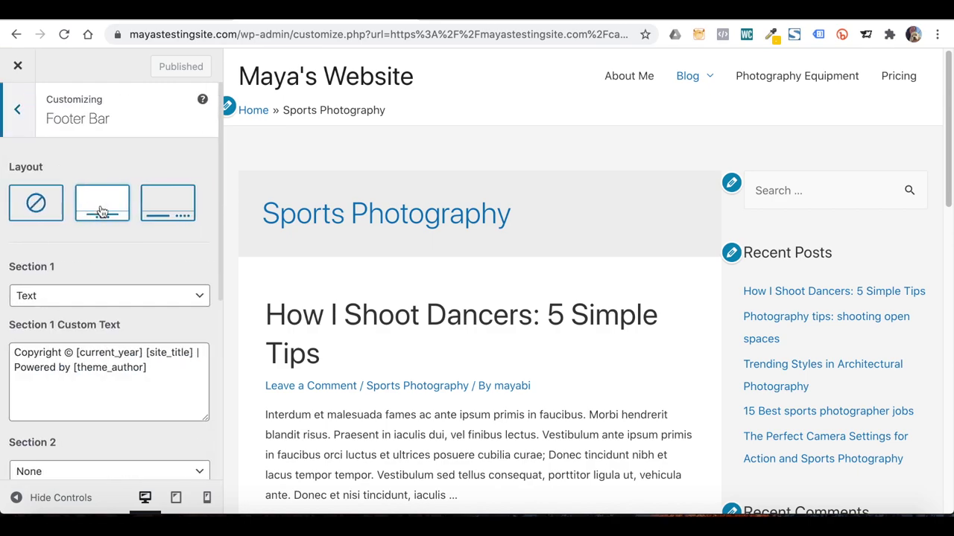
{"action": "scroll", "coordinate": [62, 246], "scroll_direction": "down", "scroll_amount": 1}
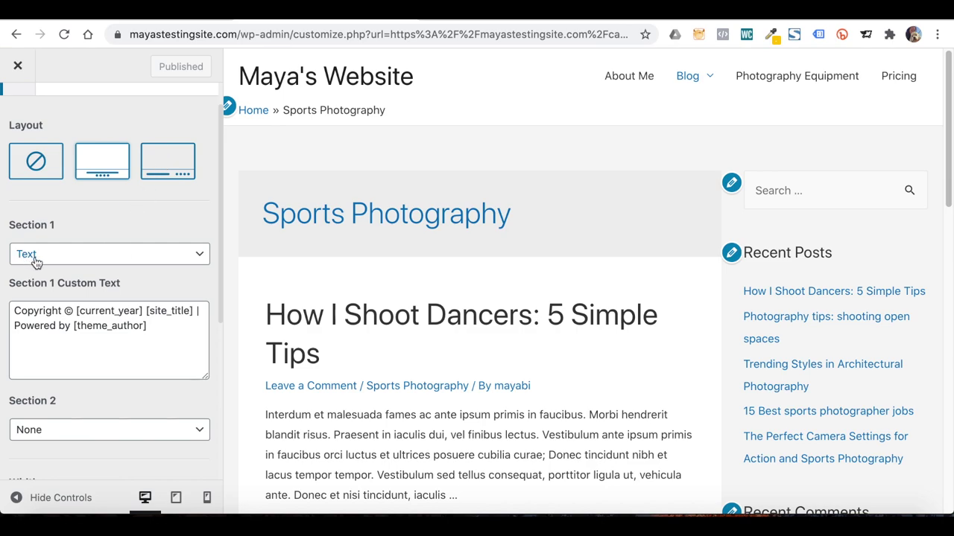
{"action": "scroll", "coordinate": [35, 260], "scroll_direction": "down", "scroll_amount": 3}
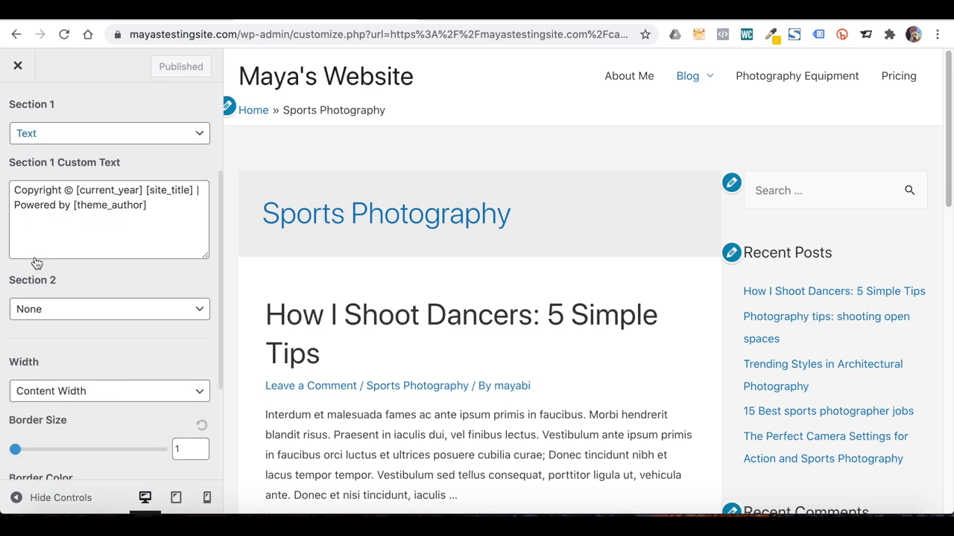
{"action": "left_click", "coordinate": [37, 304]}
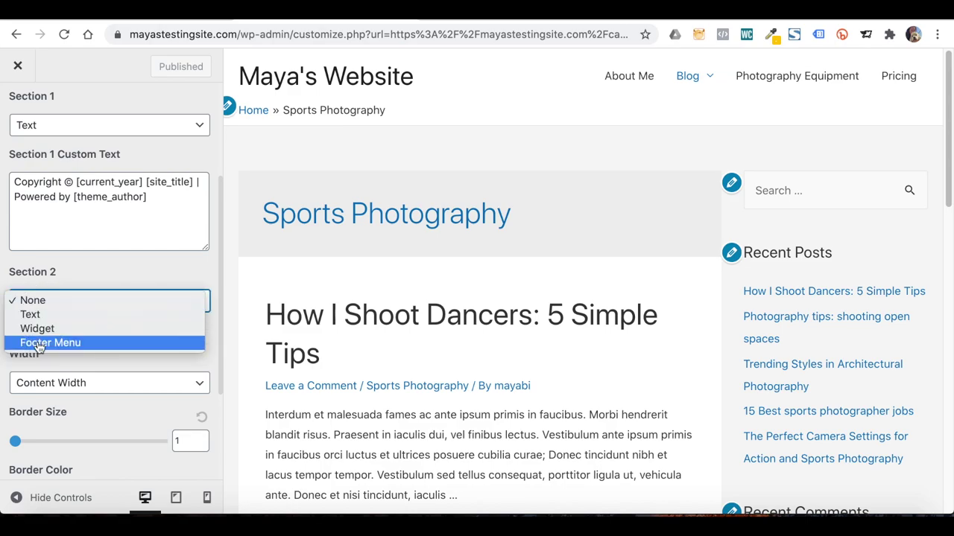
{"action": "left_click", "coordinate": [39, 347]}
{"action": "scroll", "coordinate": [37, 347], "scroll_direction": "down", "scroll_amount": 2}
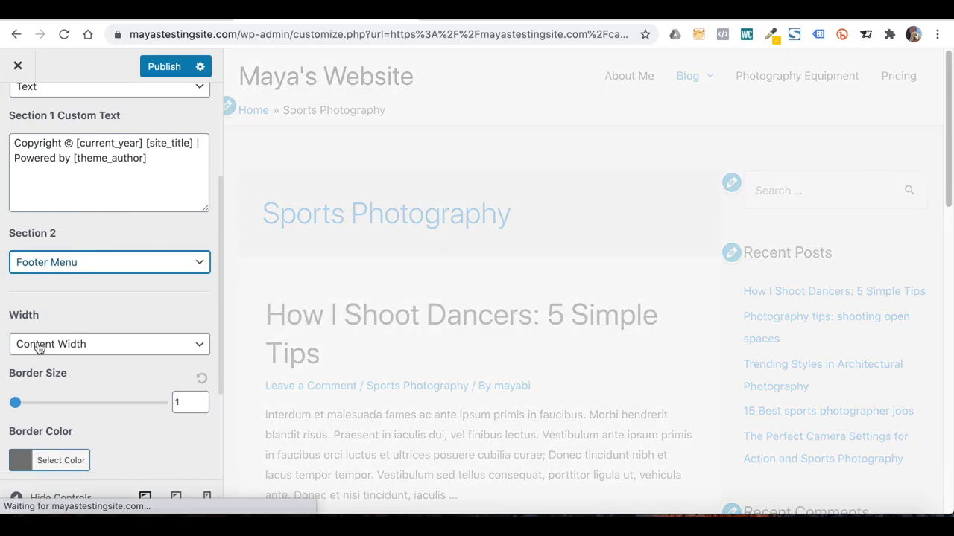
{"action": "left_click", "coordinate": [160, 68]}
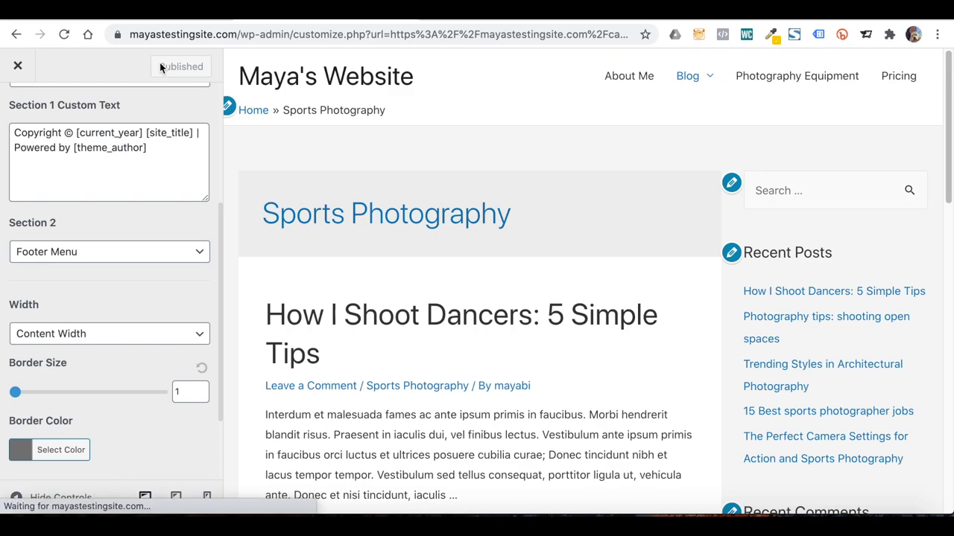
{"action": "left_click", "coordinate": [18, 65]}
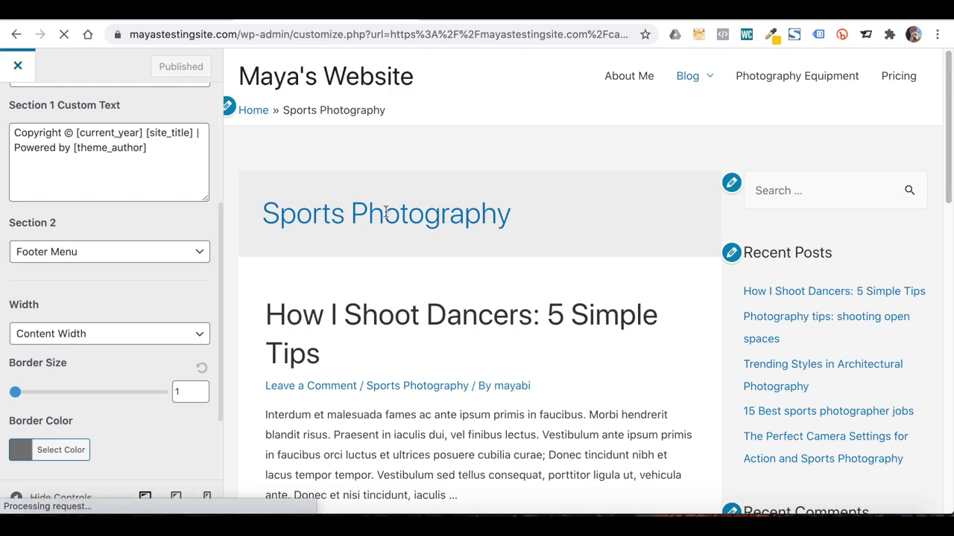
{"action": "scroll", "coordinate": [386, 212], "scroll_direction": "down", "scroll_amount": 20}
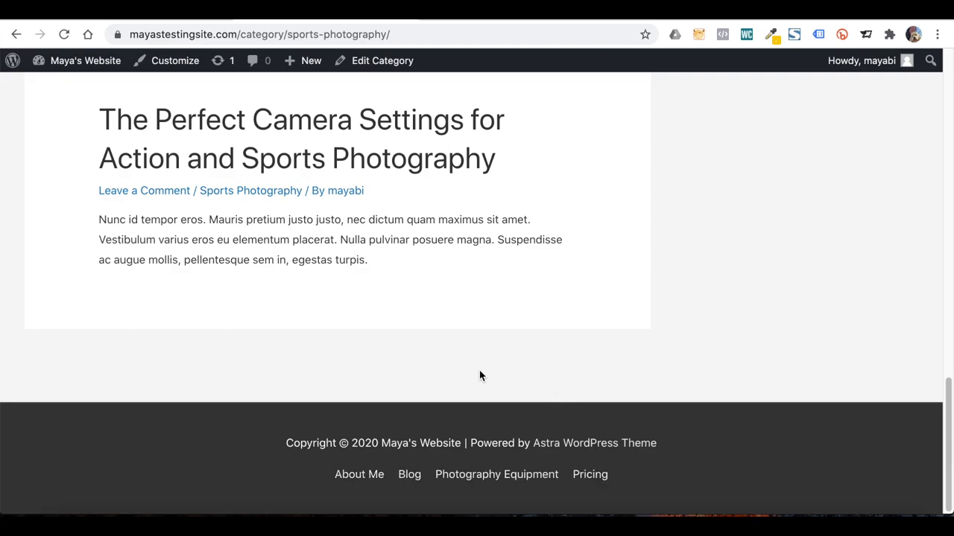
Scroll the category page to check the footer's About Me, Blog, Photography Equipment and Pricing links.
{"action": "scroll", "coordinate": [487, 368], "scroll_direction": "up", "scroll_amount": 20}
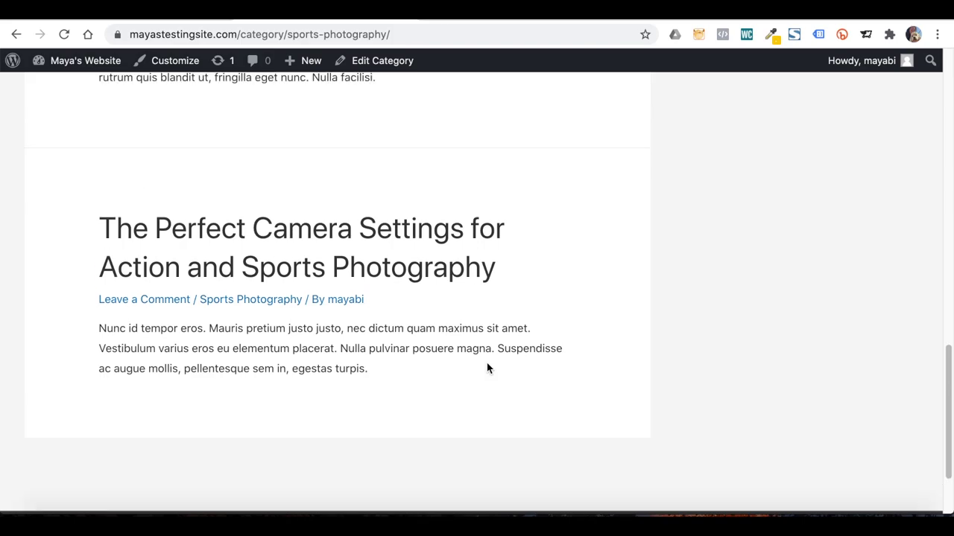
{"action": "scroll", "coordinate": [487, 365], "scroll_direction": "up", "scroll_amount": 3}
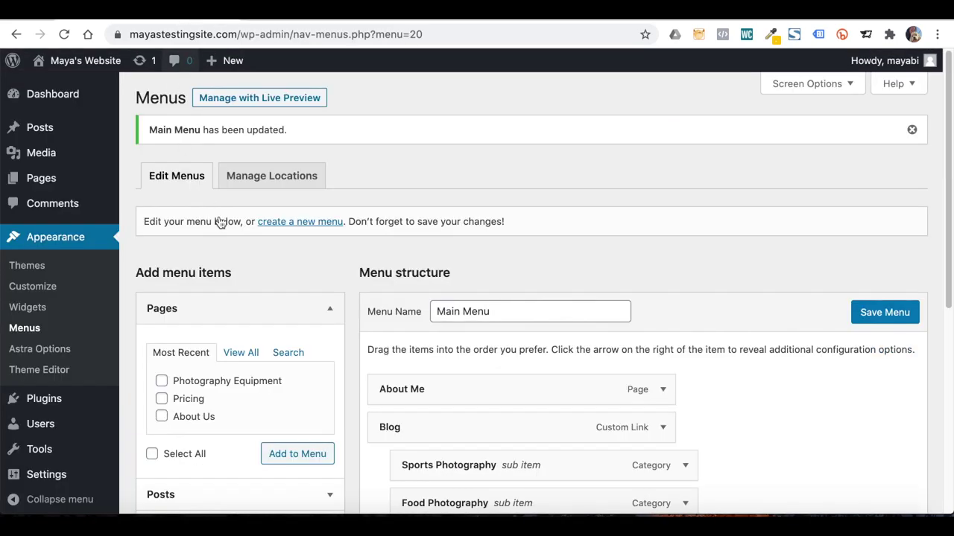
{"action": "scroll", "coordinate": [239, 258], "scroll_direction": "down", "scroll_amount": 2}
{"action": "scroll", "coordinate": [240, 258], "scroll_direction": "down", "scroll_amount": 5}
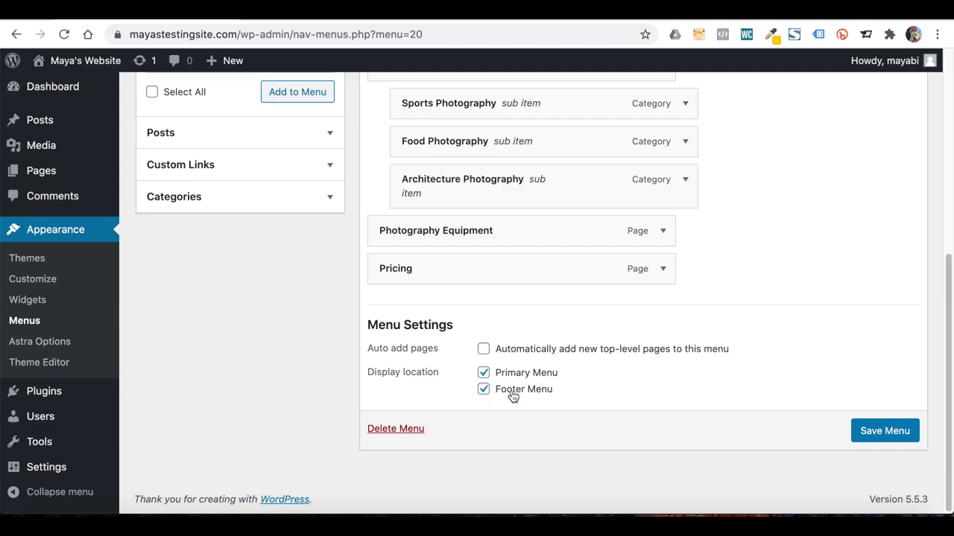
Switch to the Sports Photography category page and scroll back to its top.
{"action": "left_click", "coordinate": [341, 16]}
{"action": "scroll", "coordinate": [300, 329], "scroll_direction": "up", "scroll_amount": 2}
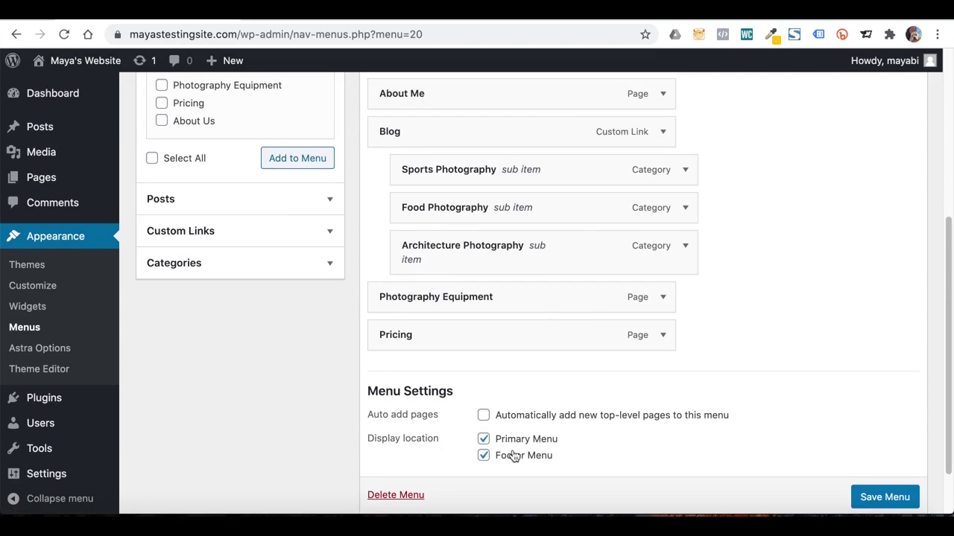
{"action": "scroll", "coordinate": [513, 456], "scroll_direction": "up", "scroll_amount": 3}
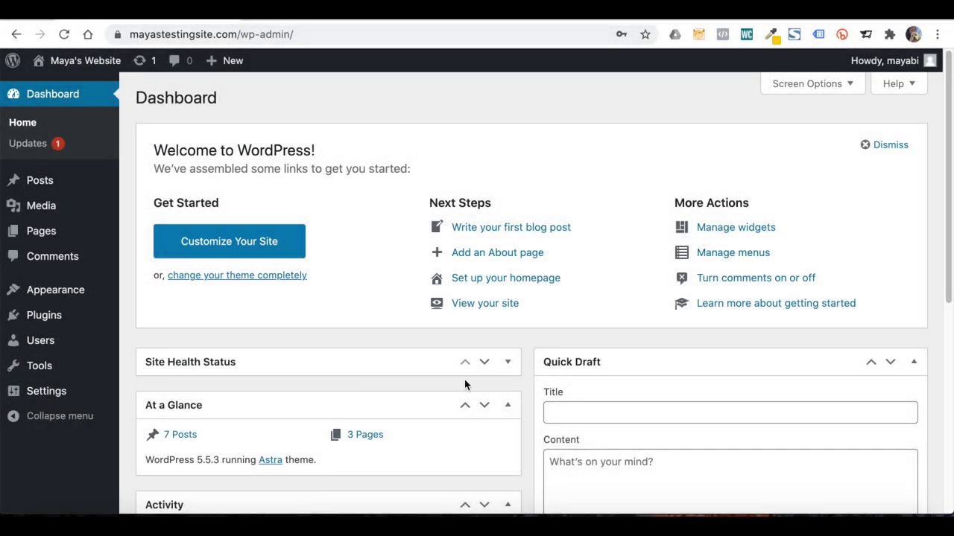
Visit the public homepage, scroll through its sidebar widgets, then go back to the Dashboard.
{"action": "mouse_move", "coordinate": [76, 62]}
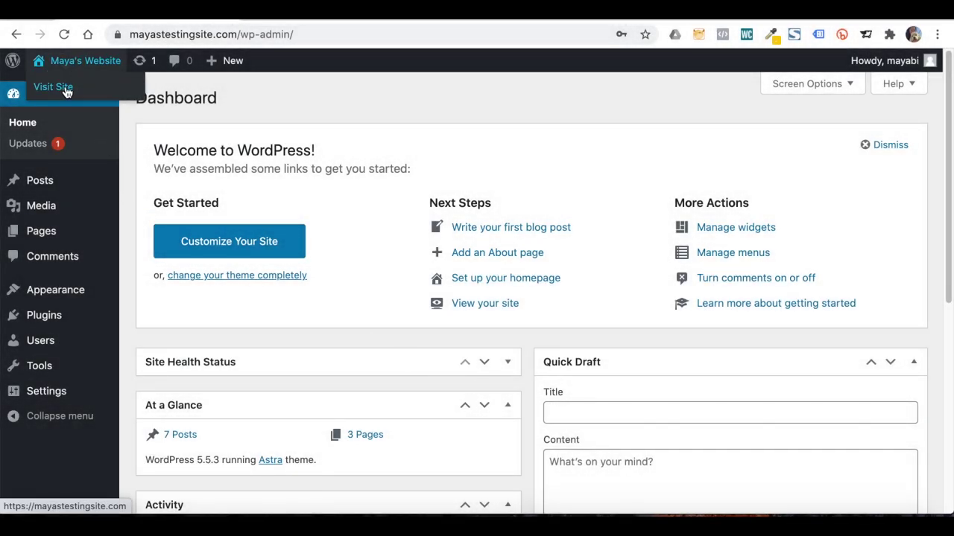
{"action": "left_click", "coordinate": [65, 88]}
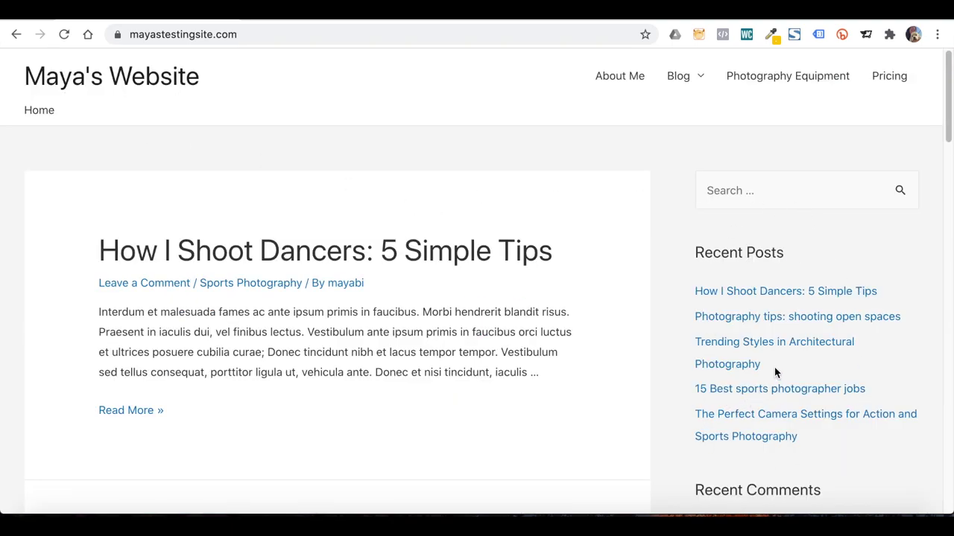
{"action": "scroll", "coordinate": [775, 358], "scroll_direction": "down", "scroll_amount": 5}
{"action": "scroll", "coordinate": [772, 392], "scroll_direction": "down", "scroll_amount": 2}
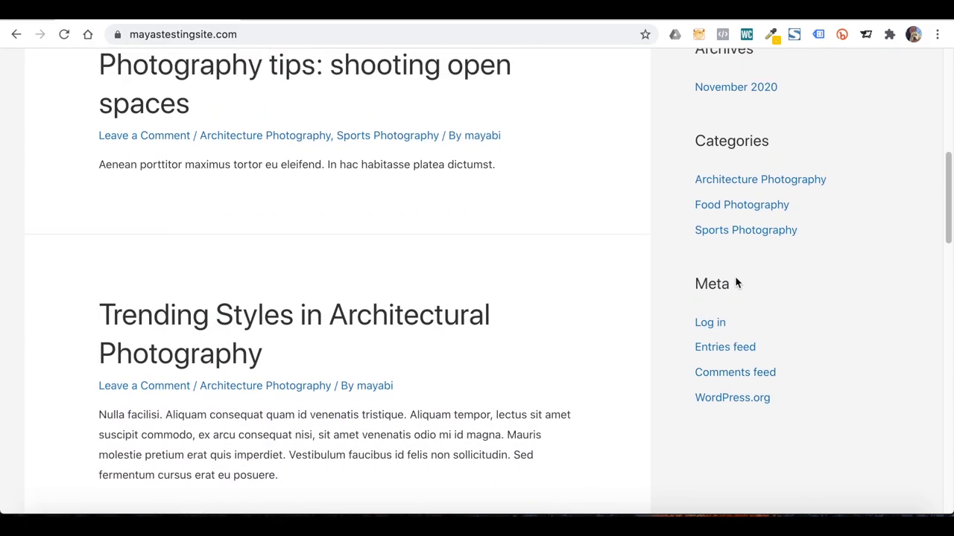
{"action": "scroll", "coordinate": [734, 281], "scroll_direction": "up", "scroll_amount": 7}
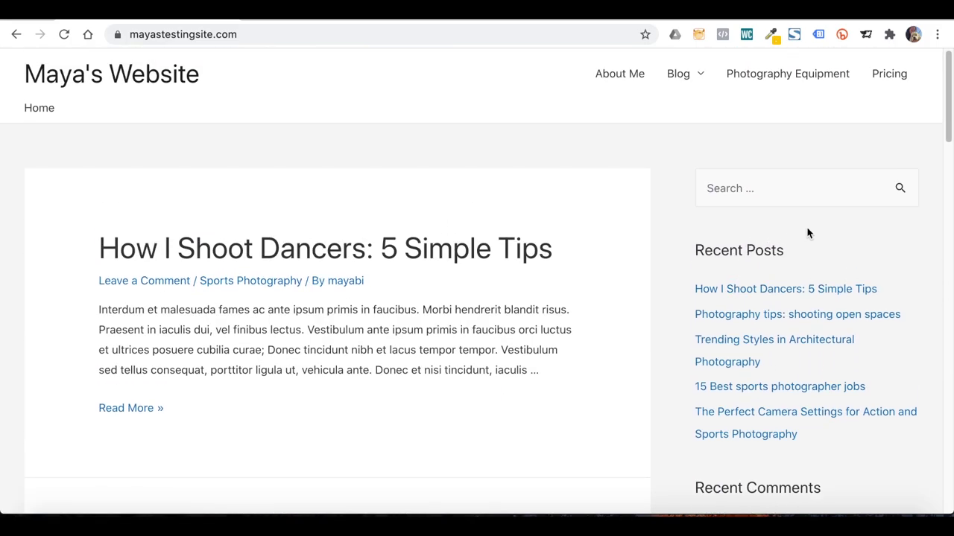
{"action": "scroll", "coordinate": [807, 233], "scroll_direction": "down", "scroll_amount": 1}
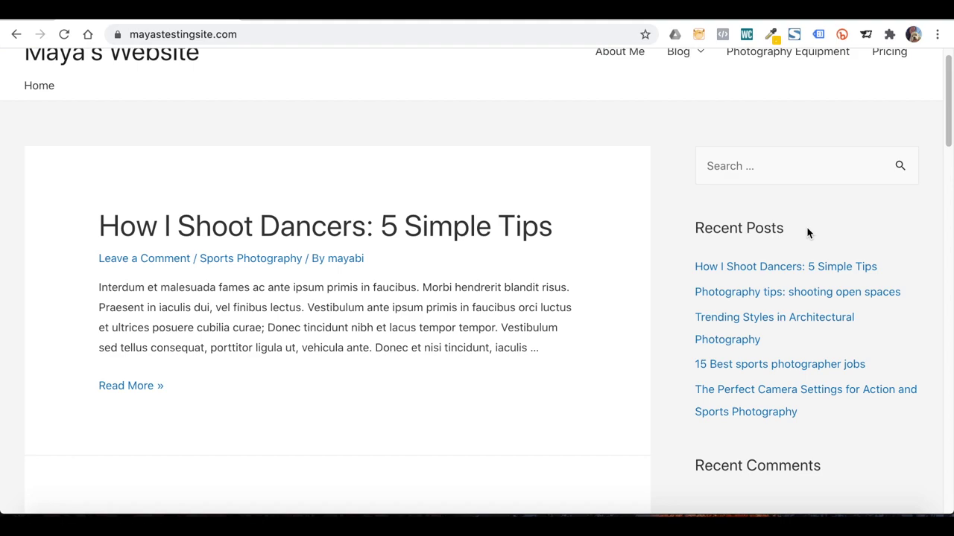
{"action": "scroll", "coordinate": [806, 231], "scroll_direction": "down", "scroll_amount": 2}
{"action": "scroll", "coordinate": [663, 277], "scroll_direction": "up", "scroll_amount": 1}
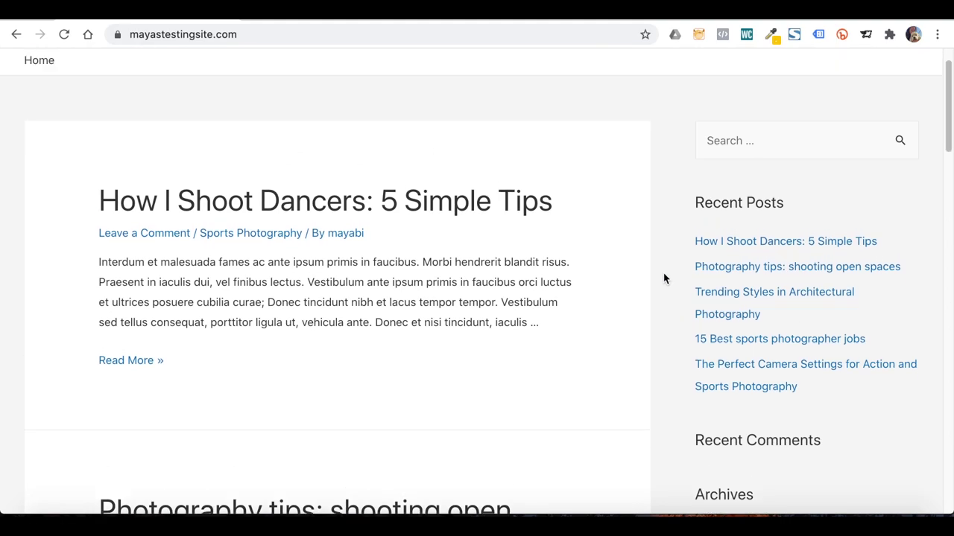
{"action": "scroll", "coordinate": [663, 278], "scroll_direction": "up", "scroll_amount": 1}
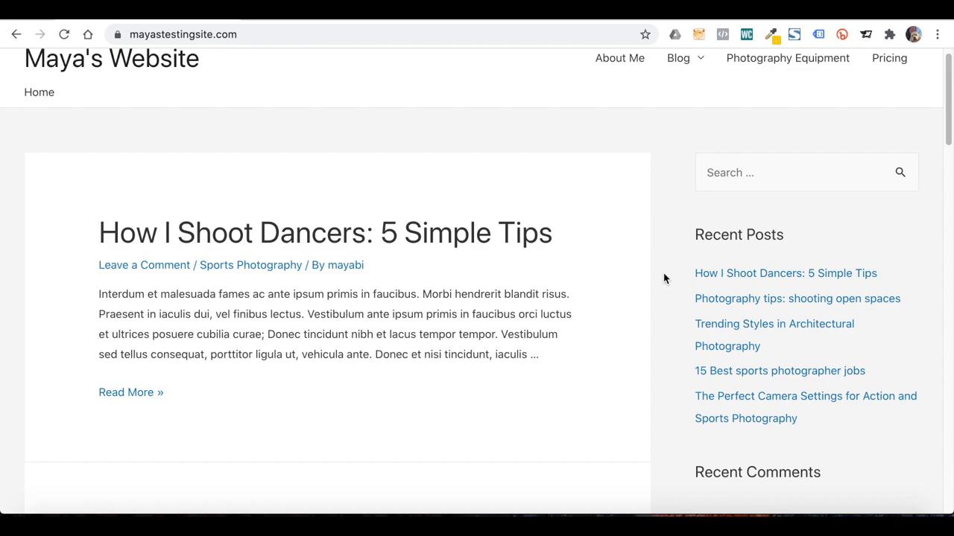
{"action": "scroll", "coordinate": [663, 278], "scroll_direction": "down", "scroll_amount": 2}
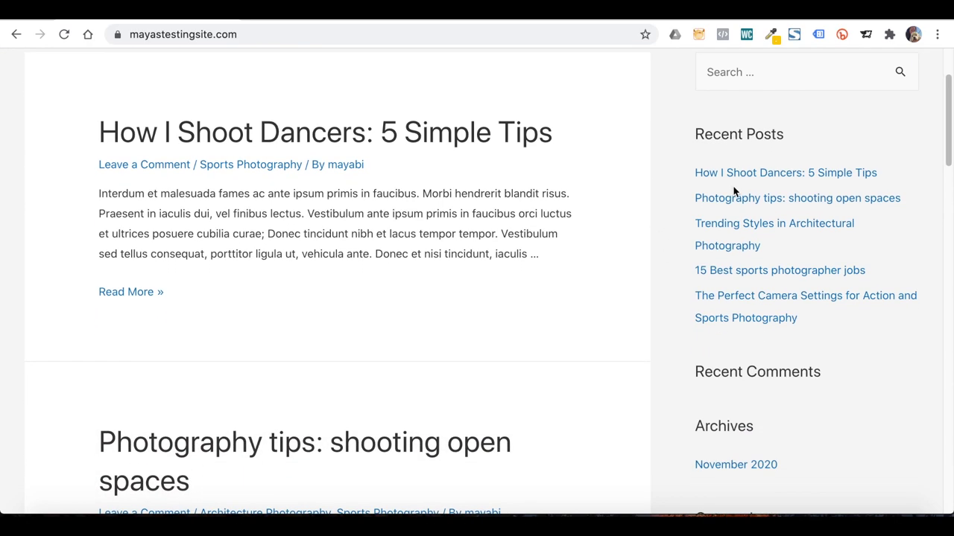
{"action": "scroll", "coordinate": [566, 213], "scroll_direction": "down", "scroll_amount": 1}
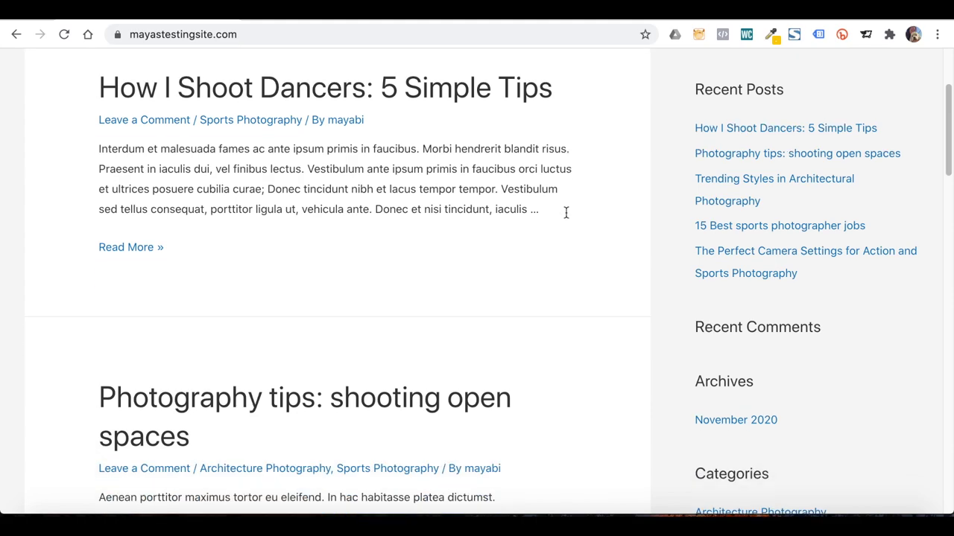
{"action": "scroll", "coordinate": [566, 215], "scroll_direction": "up", "scroll_amount": 3}
{"action": "scroll", "coordinate": [567, 215], "scroll_direction": "up", "scroll_amount": 1}
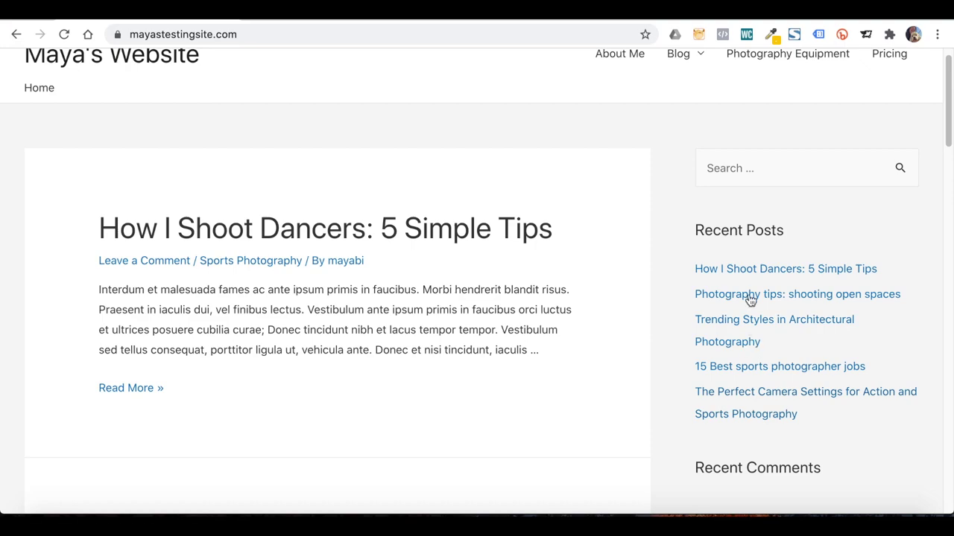
{"action": "scroll", "coordinate": [756, 376], "scroll_direction": "down", "scroll_amount": 4}
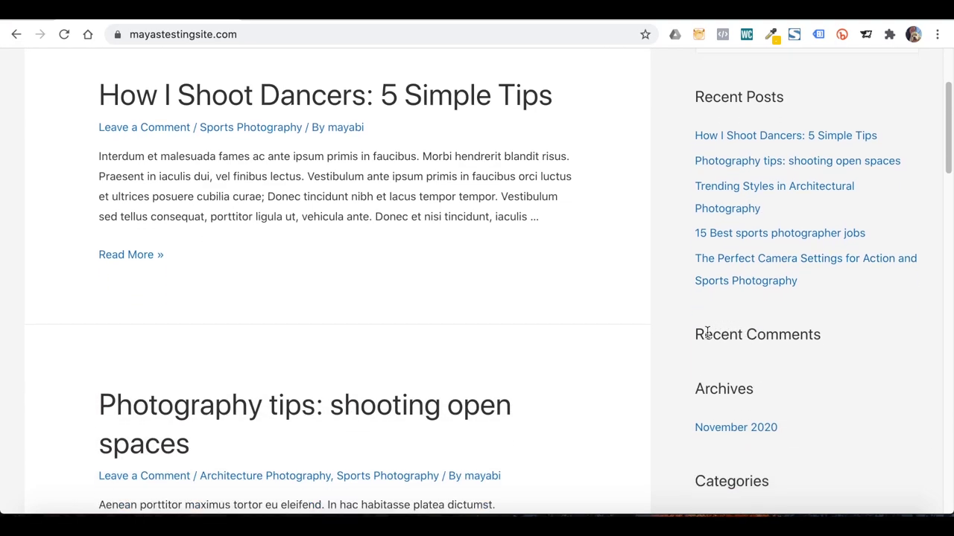
{"action": "scroll", "coordinate": [812, 336], "scroll_direction": "down", "scroll_amount": 3}
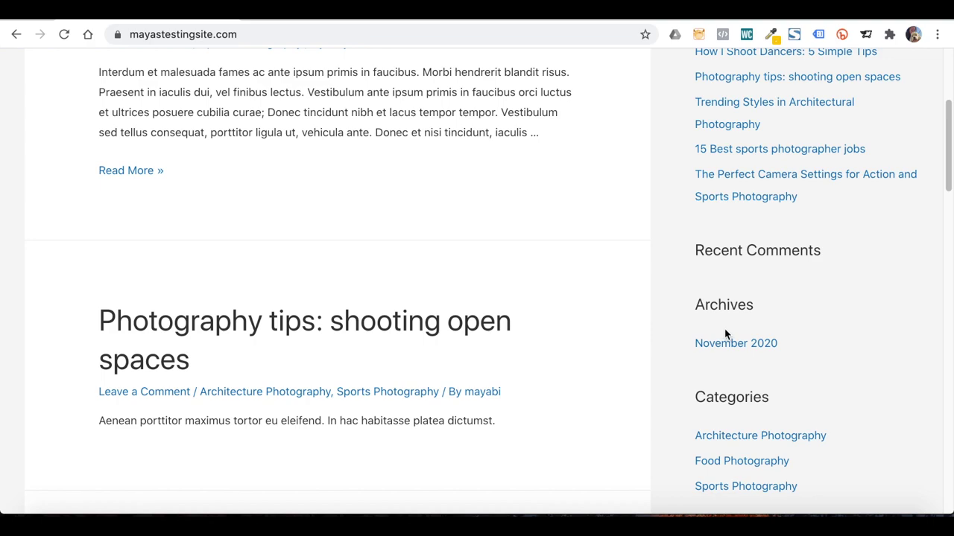
{"action": "scroll", "coordinate": [719, 342], "scroll_direction": "down", "scroll_amount": 4}
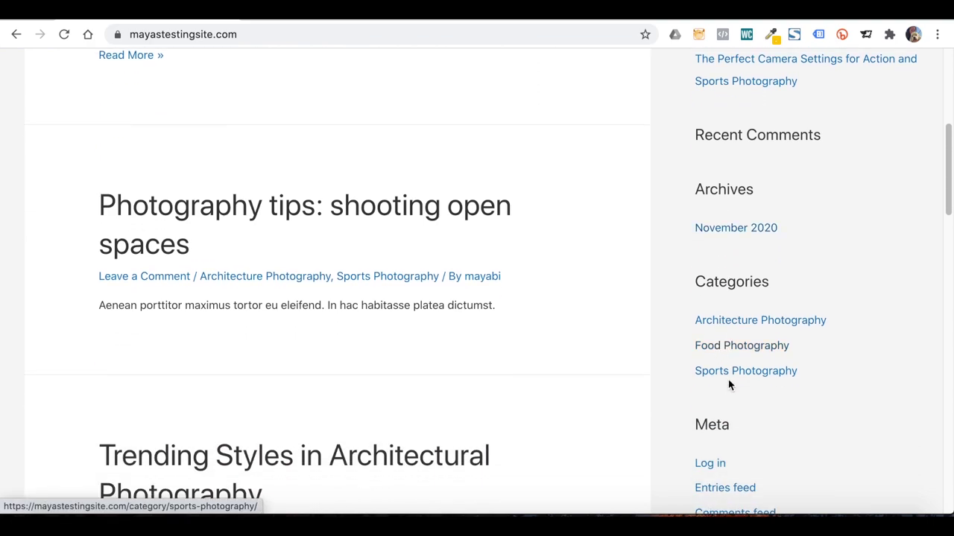
{"action": "scroll", "coordinate": [723, 350], "scroll_direction": "down", "scroll_amount": 5}
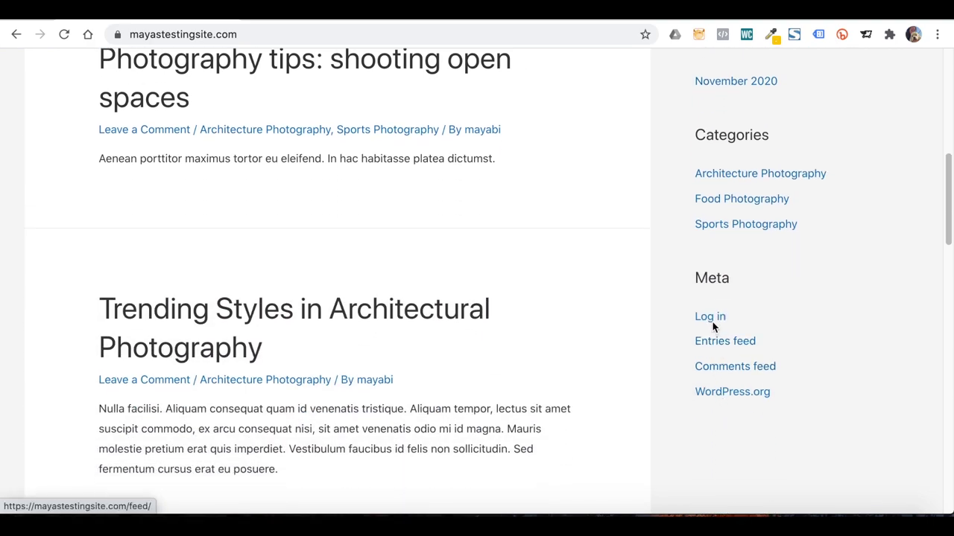
{"action": "scroll", "coordinate": [657, 280], "scroll_direction": "up", "scroll_amount": 9}
{"action": "scroll", "coordinate": [656, 280], "scroll_direction": "up", "scroll_amount": 7}
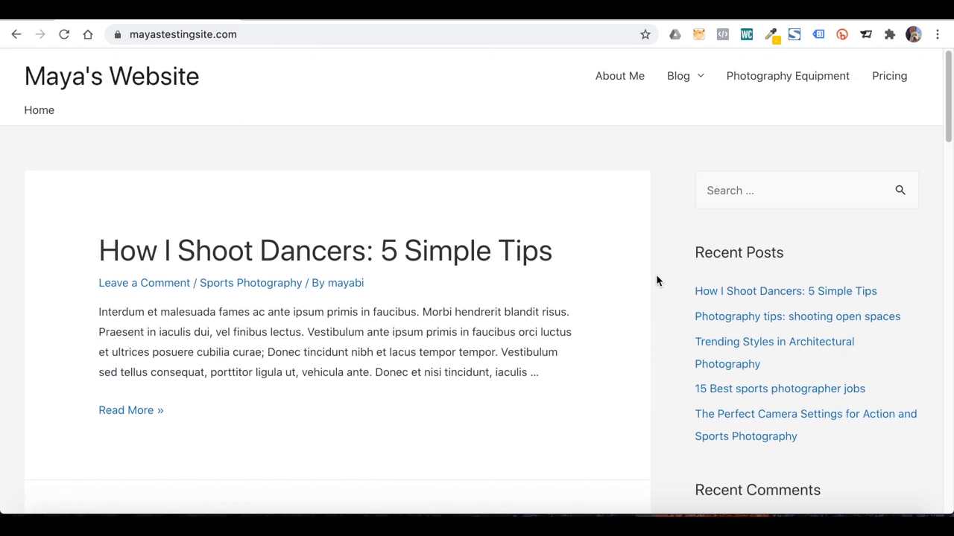
{"action": "key", "text": "alt+Left"}
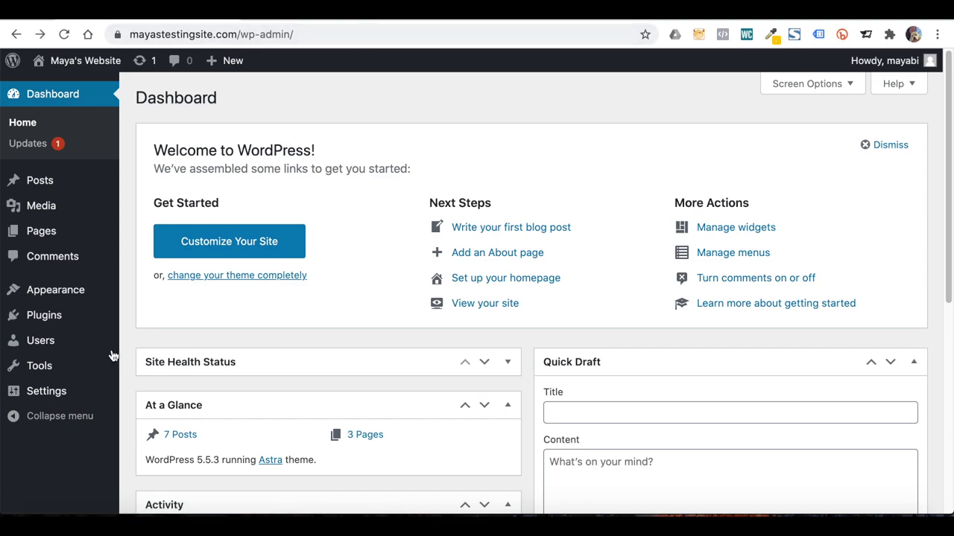
Open the Customizer's Widgets panel to the Main Sidebar and its six widgets.
{"action": "mouse_move", "coordinate": [72, 295]}
{"action": "left_click", "coordinate": [149, 319]}
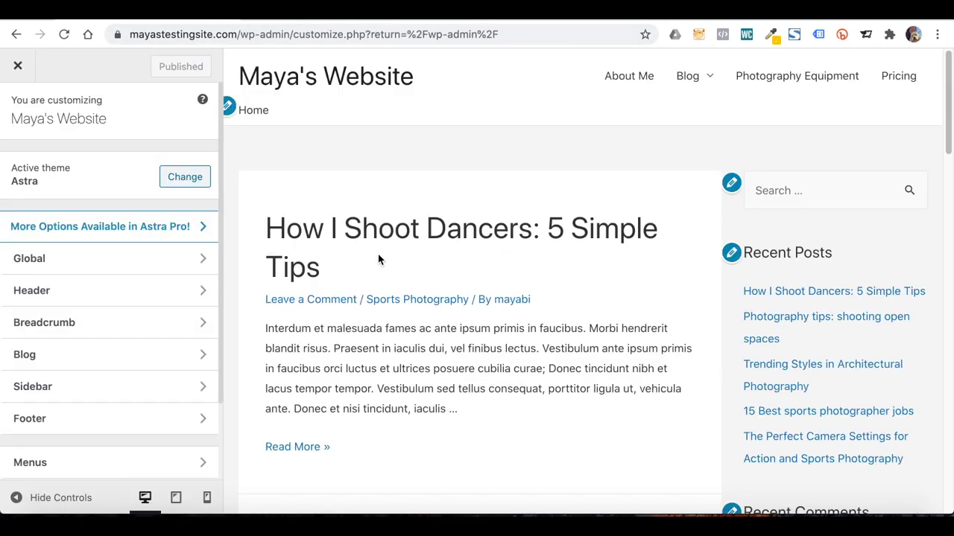
{"action": "scroll", "coordinate": [190, 400], "scroll_direction": "down", "scroll_amount": 3}
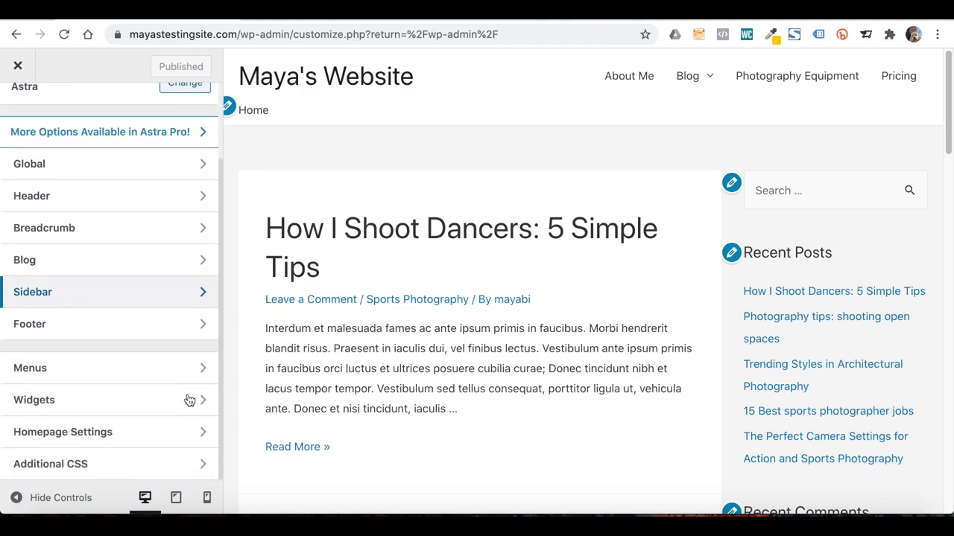
{"action": "left_click", "coordinate": [171, 400]}
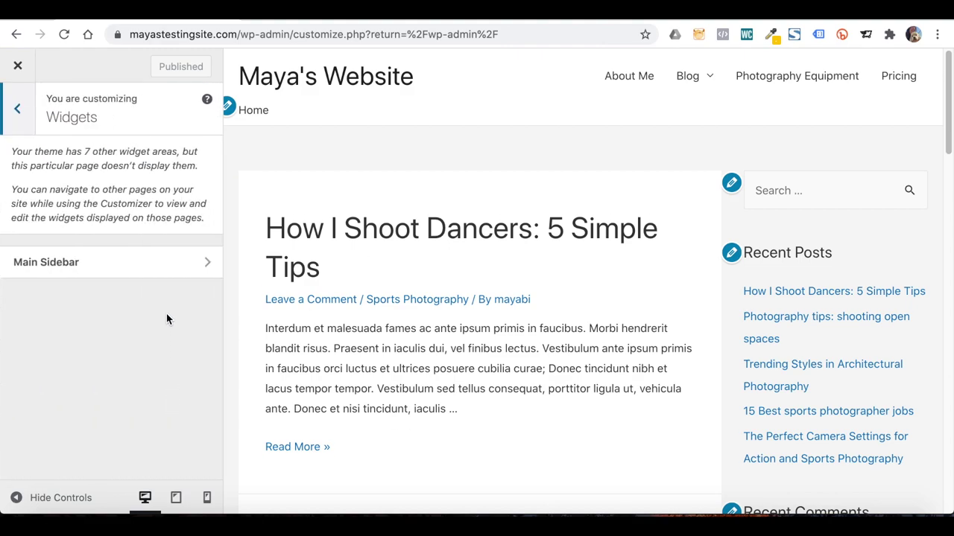
{"action": "left_click", "coordinate": [99, 274]}
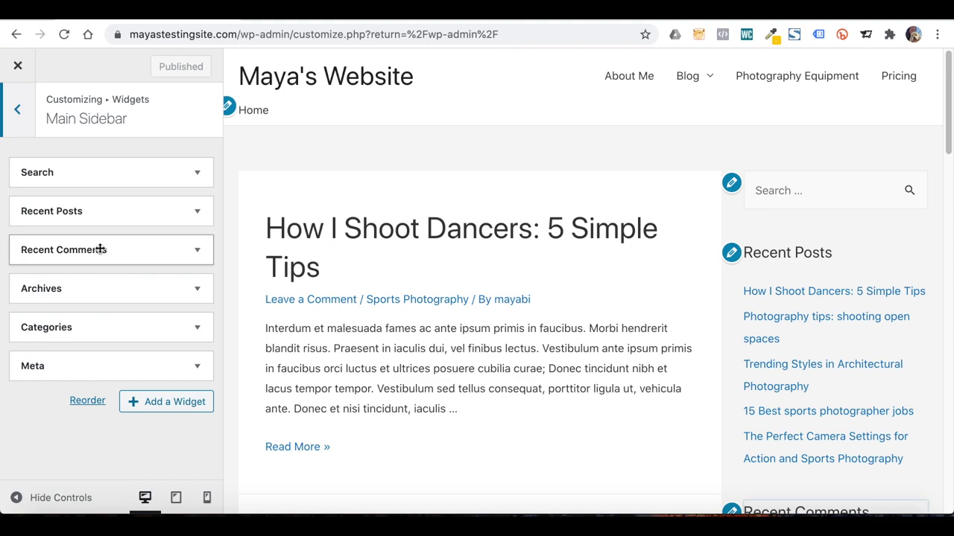
Add a Calendar widget below Meta in the Main Sidebar and title it 'Calendar:'.
{"action": "left_click", "coordinate": [166, 412]}
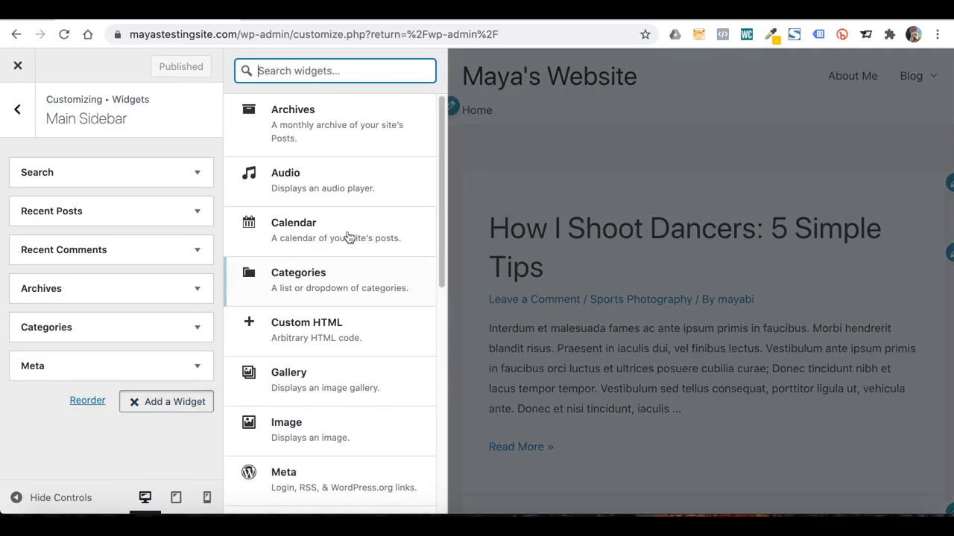
{"action": "scroll", "coordinate": [348, 239], "scroll_direction": "down", "scroll_amount": 5}
{"action": "scroll", "coordinate": [347, 237], "scroll_direction": "down", "scroll_amount": 3}
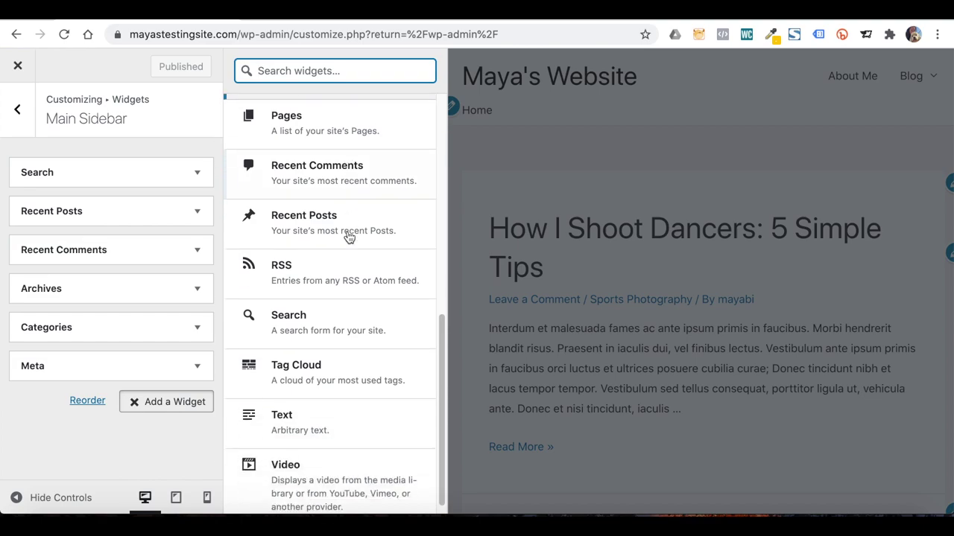
{"action": "scroll", "coordinate": [348, 237], "scroll_direction": "up", "scroll_amount": 6}
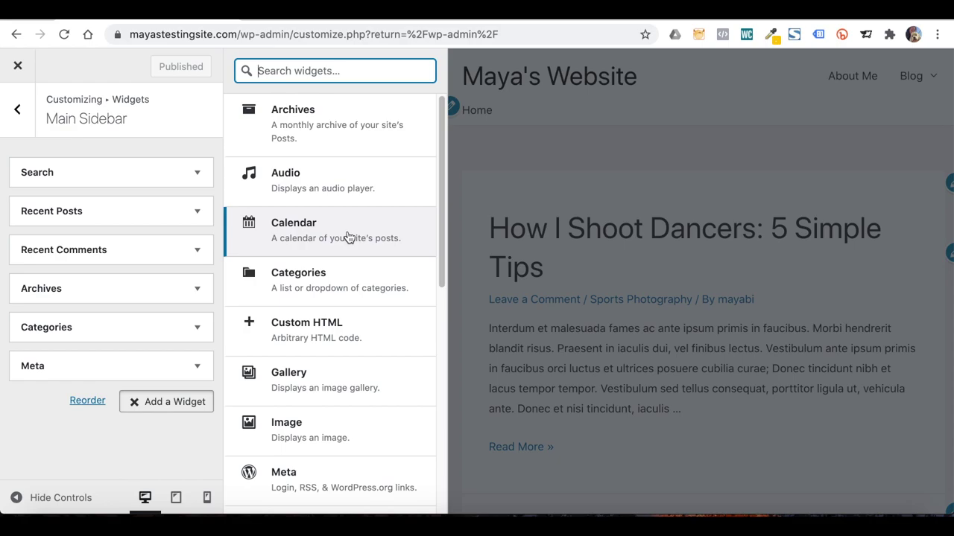
{"action": "left_click", "coordinate": [289, 232]}
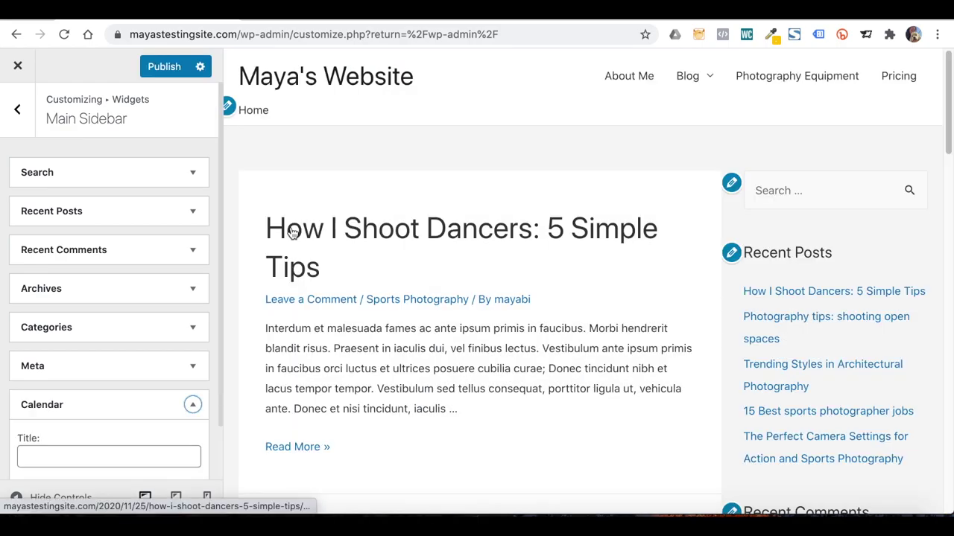
{"action": "scroll", "coordinate": [751, 296], "scroll_direction": "down", "scroll_amount": 10}
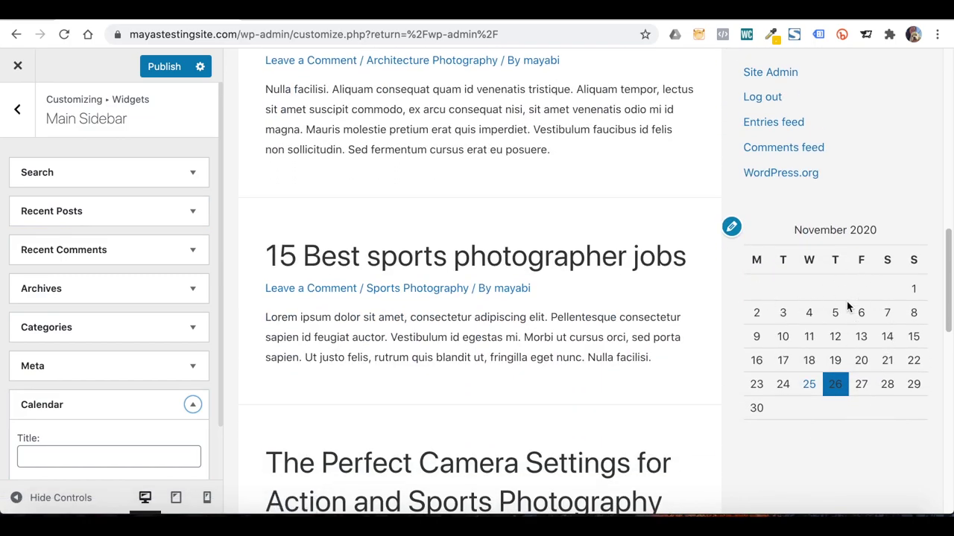
{"action": "scroll", "coordinate": [108, 366], "scroll_direction": "down", "scroll_amount": 1}
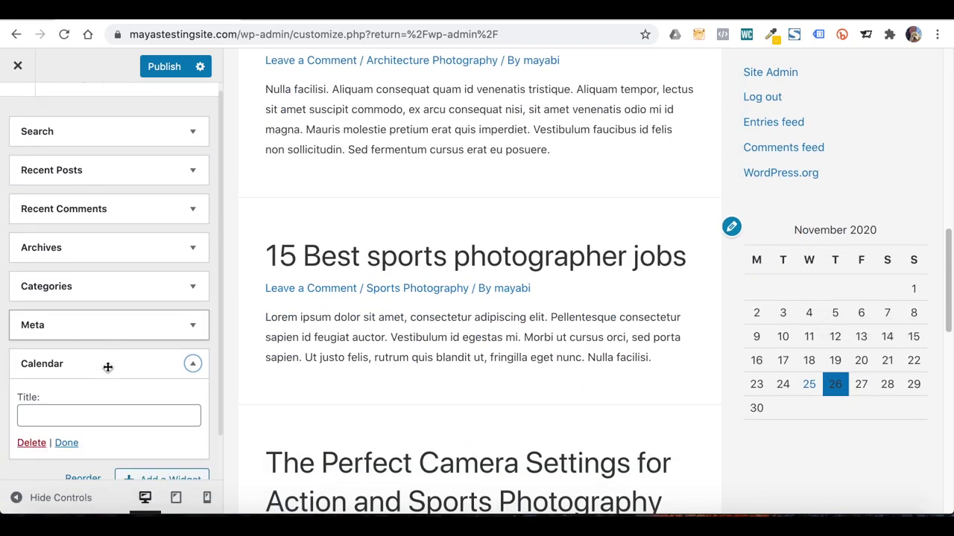
{"action": "scroll", "coordinate": [108, 366], "scroll_direction": "down", "scroll_amount": 1}
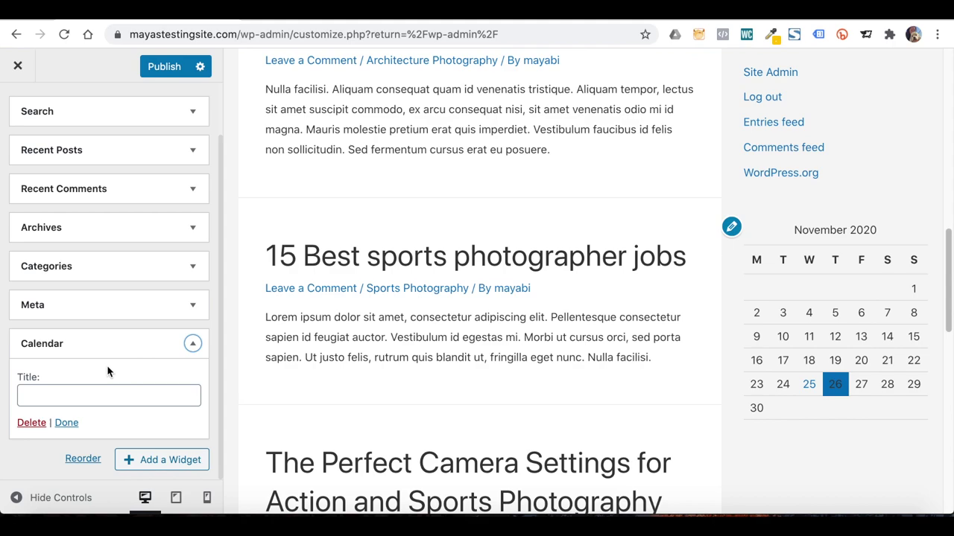
{"action": "left_click", "coordinate": [85, 394]}
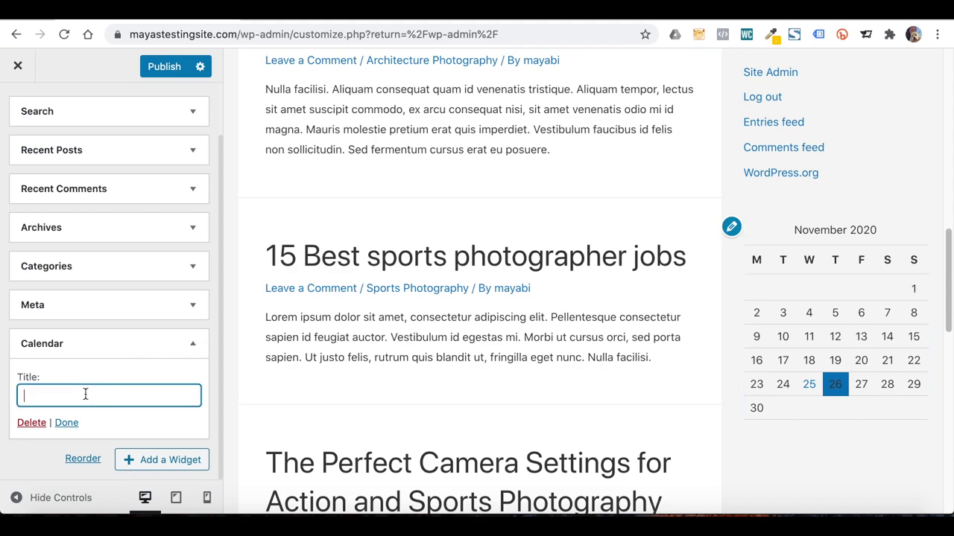
{"action": "type", "text": "Calend"}
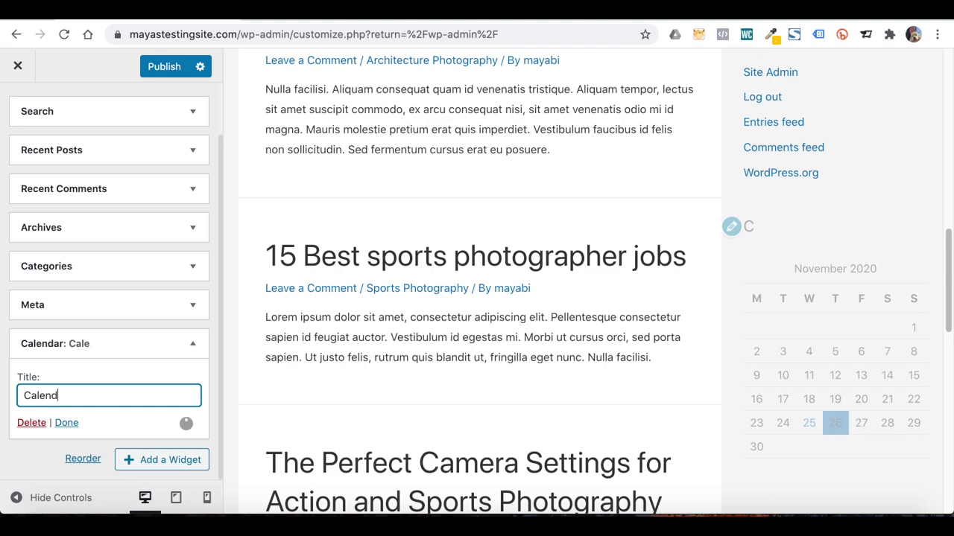
{"action": "type", "text": "ar:"}
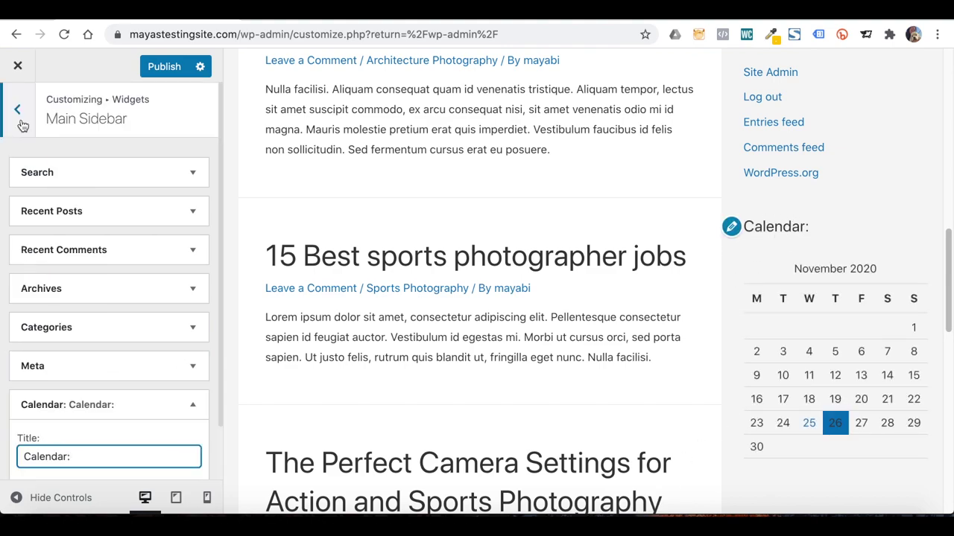
{"action": "left_click", "coordinate": [23, 125]}
Give the footer a four-column widget layout.
{"action": "left_click", "coordinate": [21, 121]}
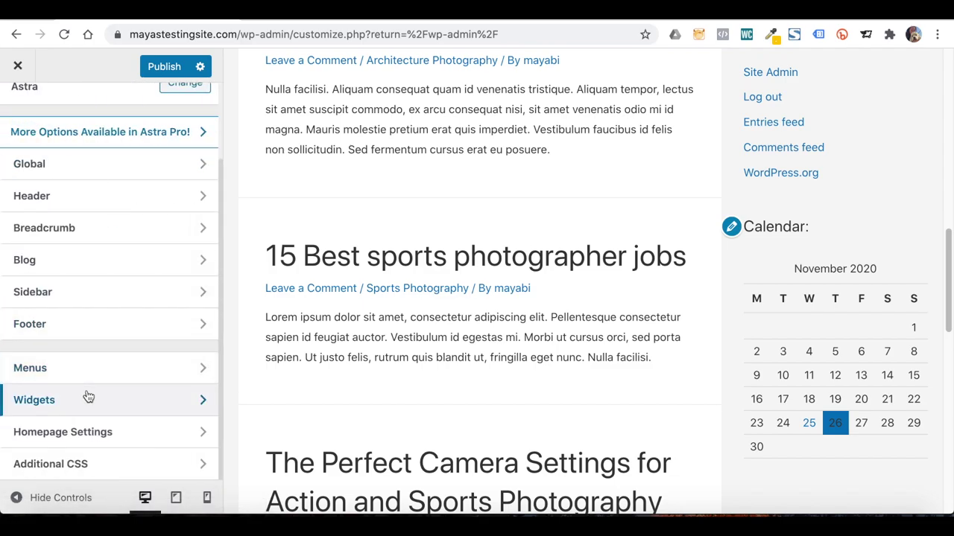
{"action": "left_click", "coordinate": [85, 331]}
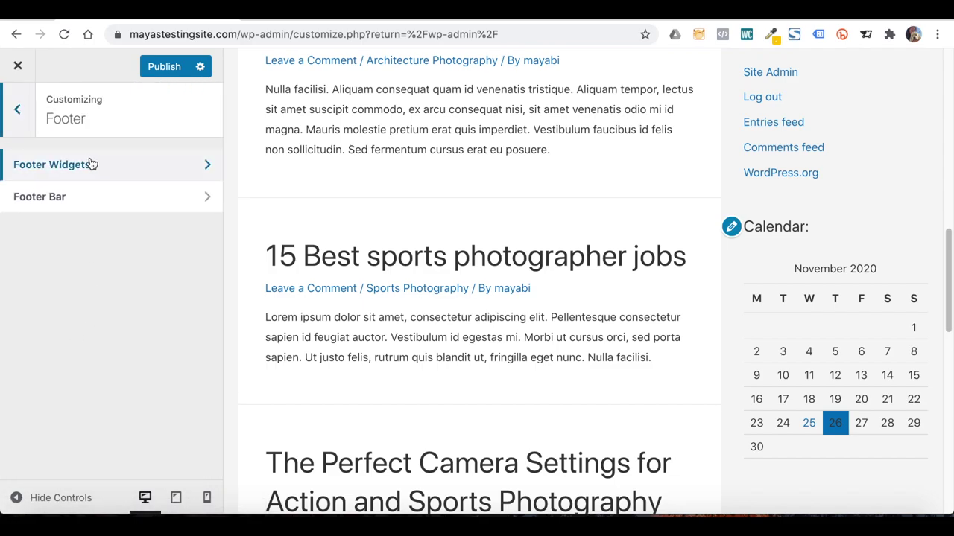
{"action": "scroll", "coordinate": [451, 311], "scroll_direction": "down", "scroll_amount": 10}
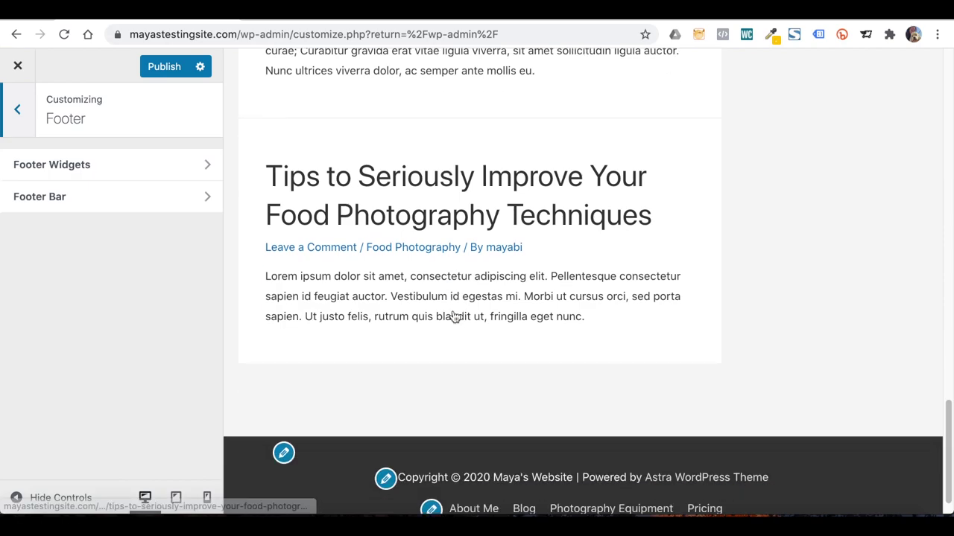
{"action": "left_click", "coordinate": [76, 171]}
{"action": "left_click", "coordinate": [103, 203]}
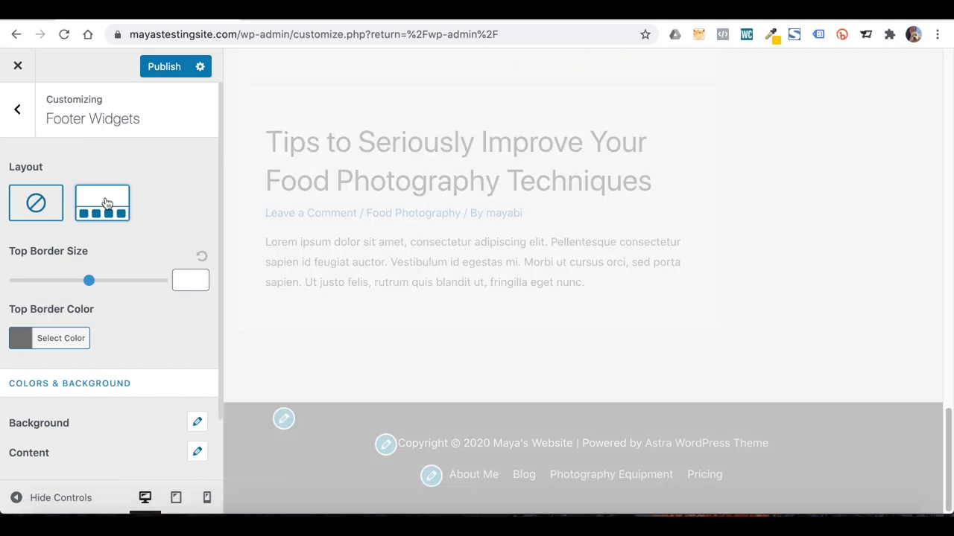
{"action": "scroll", "coordinate": [293, 334], "scroll_direction": "down", "scroll_amount": 3}
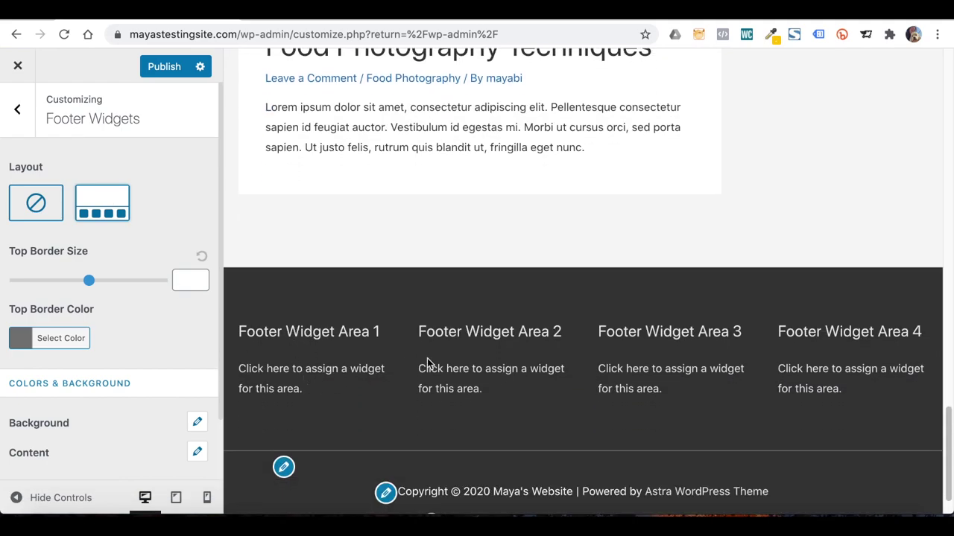
{"action": "left_click", "coordinate": [18, 110]}
Review the widget areas and publish the Customizer changes live.
{"action": "left_click", "coordinate": [21, 122]}
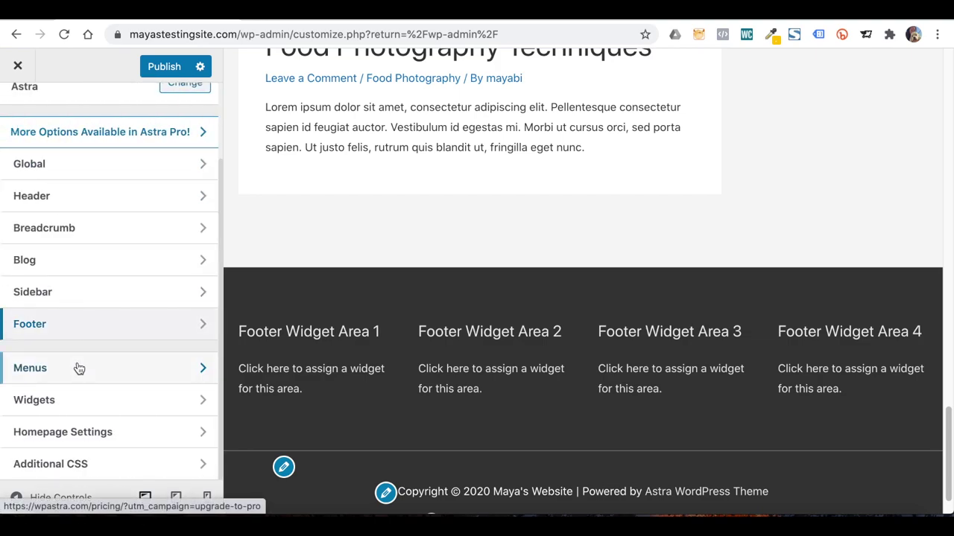
{"action": "left_click", "coordinate": [71, 406]}
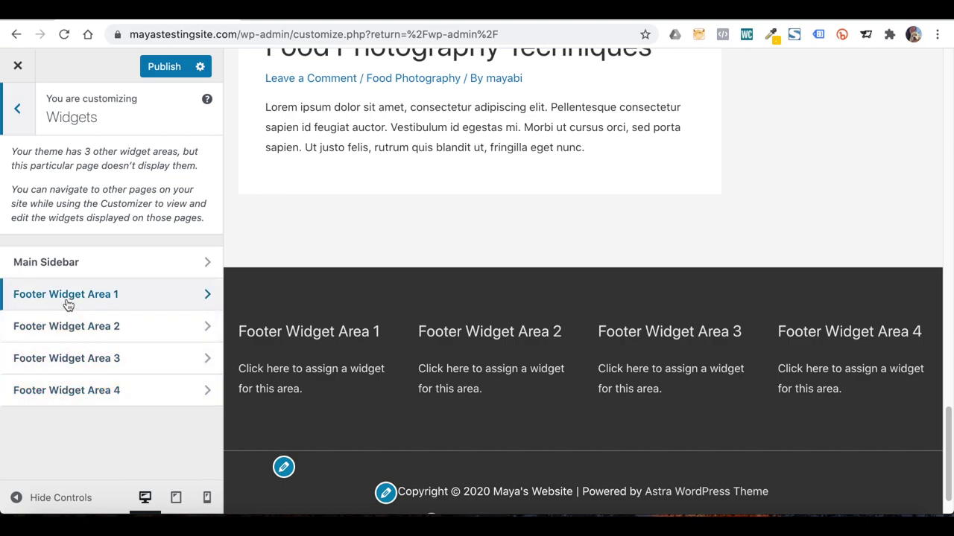
{"action": "left_click", "coordinate": [164, 68]}
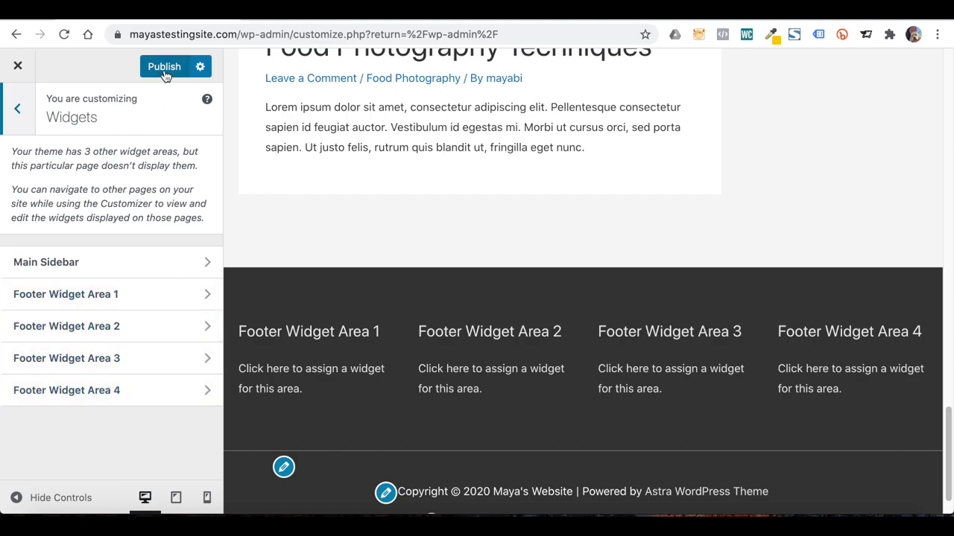
Close the Customizer and open the Appearance > Widgets admin page.
{"action": "left_click", "coordinate": [18, 66]}
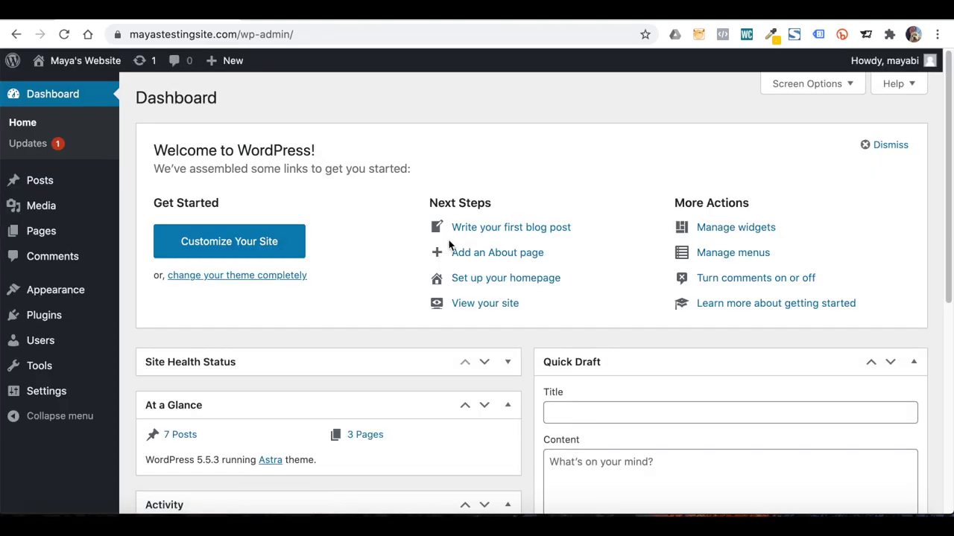
{"action": "scroll", "coordinate": [362, 280], "scroll_direction": "down", "scroll_amount": 2}
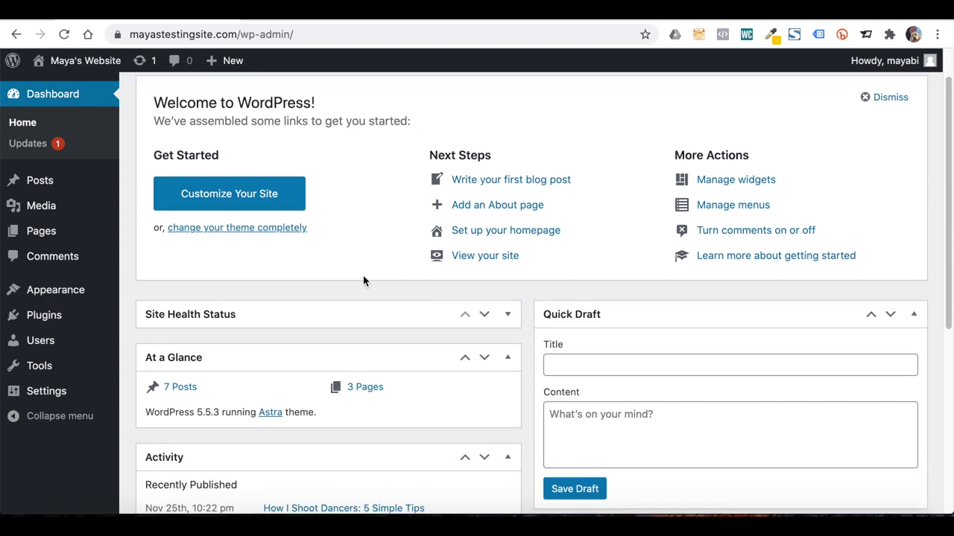
{"action": "mouse_move", "coordinate": [73, 295]}
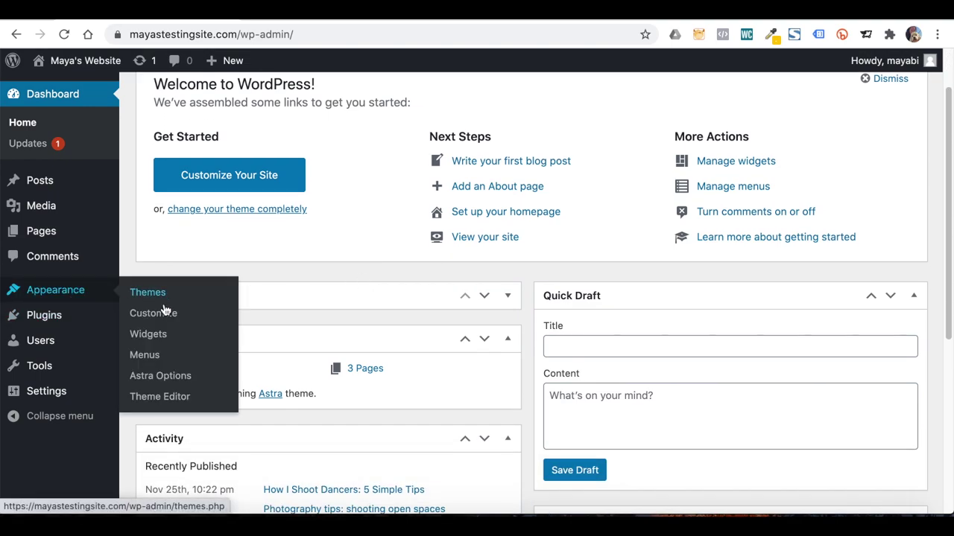
{"action": "left_click", "coordinate": [160, 340]}
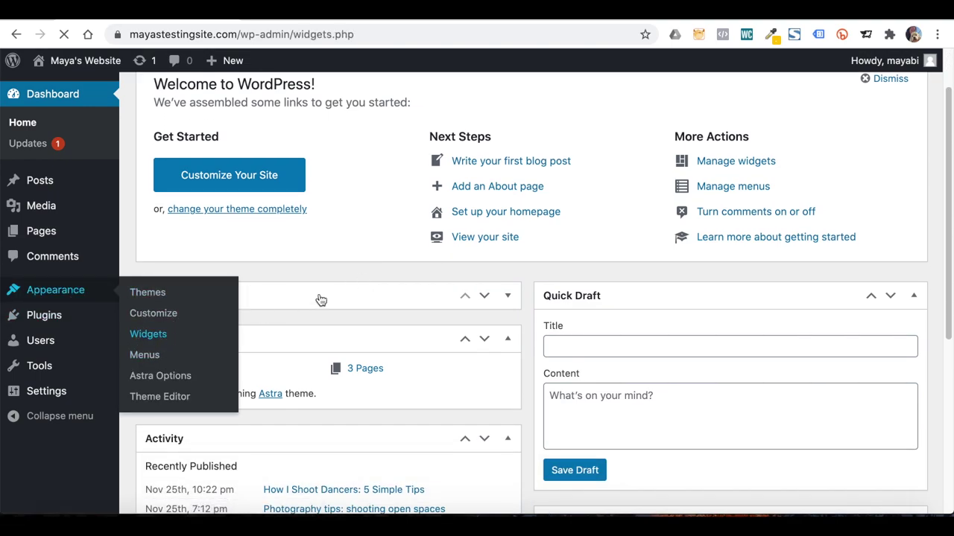
Inspect Footer Widget Areas 1–4 by expanding and collapsing each one.
{"action": "scroll", "coordinate": [319, 298], "scroll_direction": "down", "scroll_amount": 2}
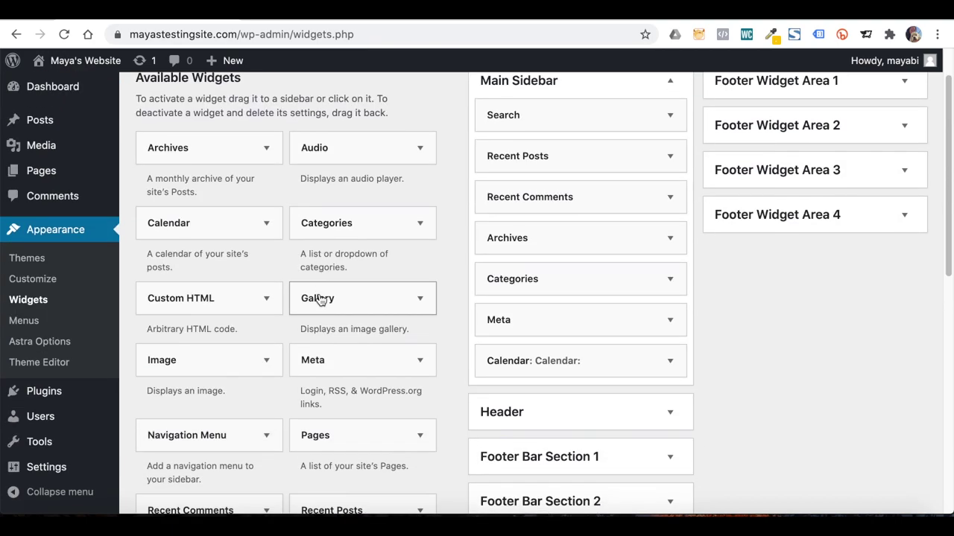
{"action": "scroll", "coordinate": [319, 298], "scroll_direction": "up", "scroll_amount": 1}
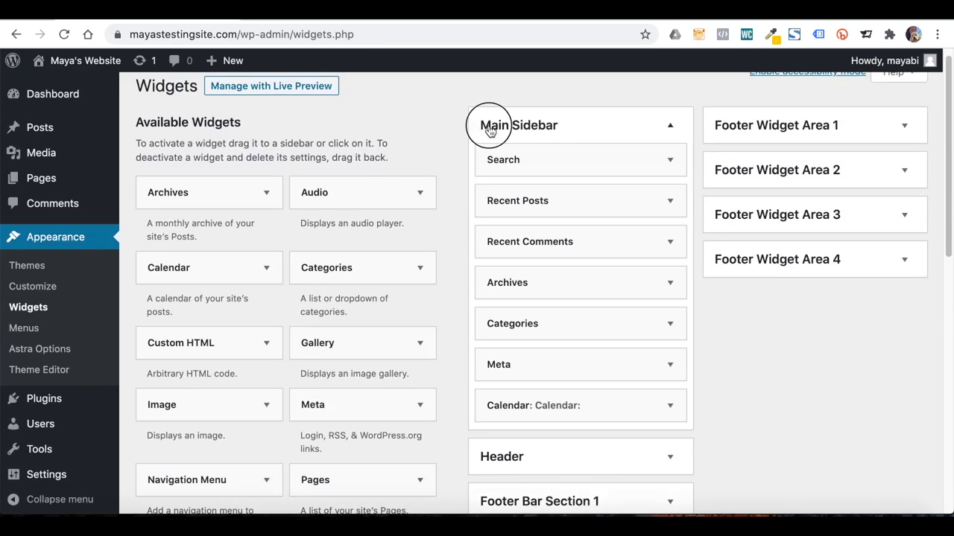
{"action": "scroll", "coordinate": [547, 128], "scroll_direction": "up", "scroll_amount": 1}
{"action": "left_click", "coordinate": [782, 137]}
{"action": "left_click", "coordinate": [787, 135]}
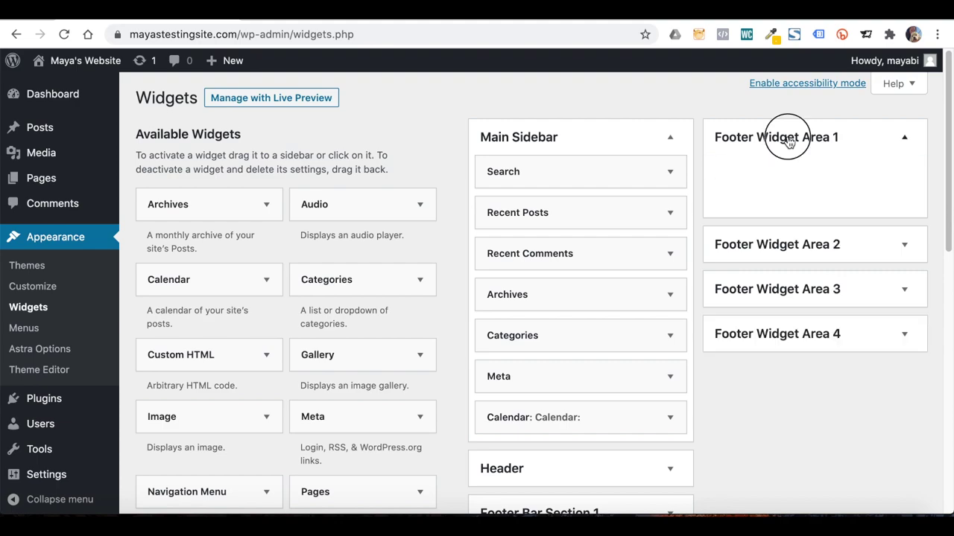
{"action": "left_click", "coordinate": [788, 185]}
{"action": "left_click", "coordinate": [787, 186]}
{"action": "left_click", "coordinate": [786, 226]}
{"action": "left_click", "coordinate": [787, 228]}
{"action": "left_click", "coordinate": [787, 263]}
{"action": "left_click", "coordinate": [786, 269]}
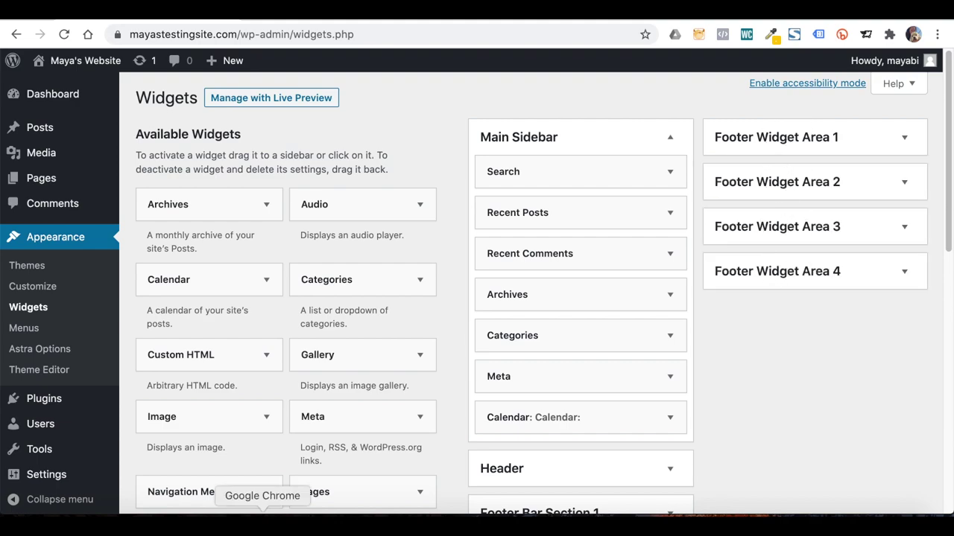
{"action": "scroll", "coordinate": [443, 249], "scroll_direction": "down", "scroll_amount": 2}
{"action": "scroll", "coordinate": [443, 249], "scroll_direction": "up", "scroll_amount": 1}
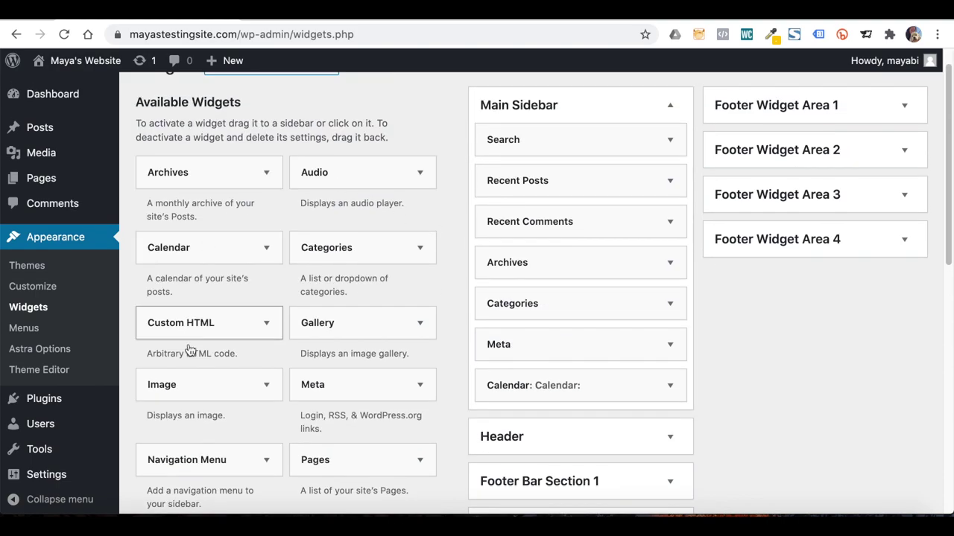
{"action": "scroll", "coordinate": [258, 290], "scroll_direction": "down", "scroll_amount": 2}
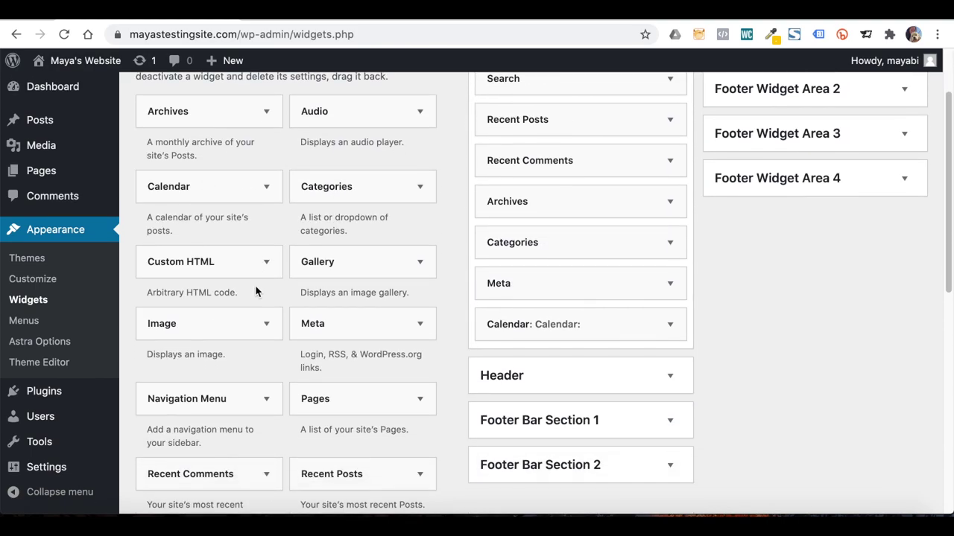
{"action": "scroll", "coordinate": [257, 290], "scroll_direction": "down", "scroll_amount": 4}
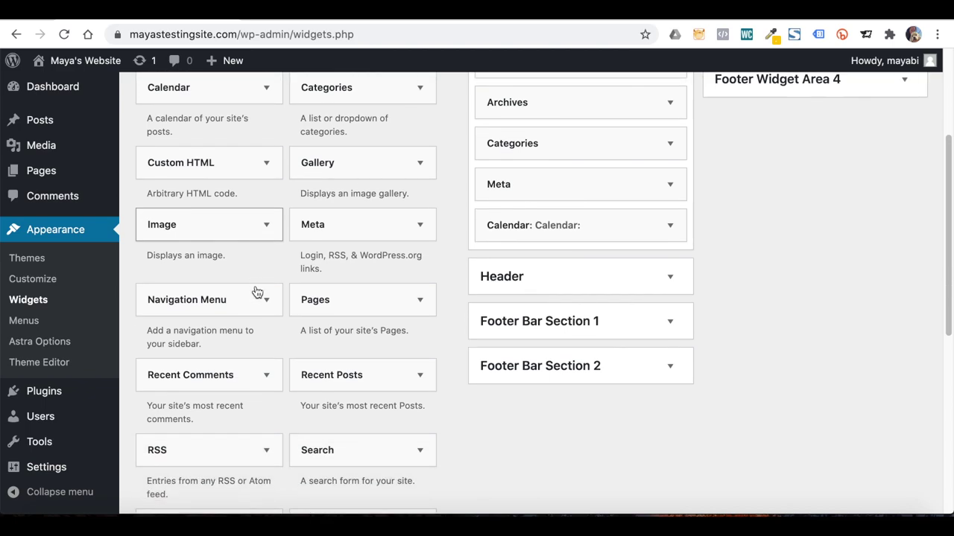
{"action": "scroll", "coordinate": [257, 292], "scroll_direction": "down", "scroll_amount": 3}
Add a trial Text widget to the Main Sidebar, then delete it.
{"action": "left_click", "coordinate": [423, 367]}
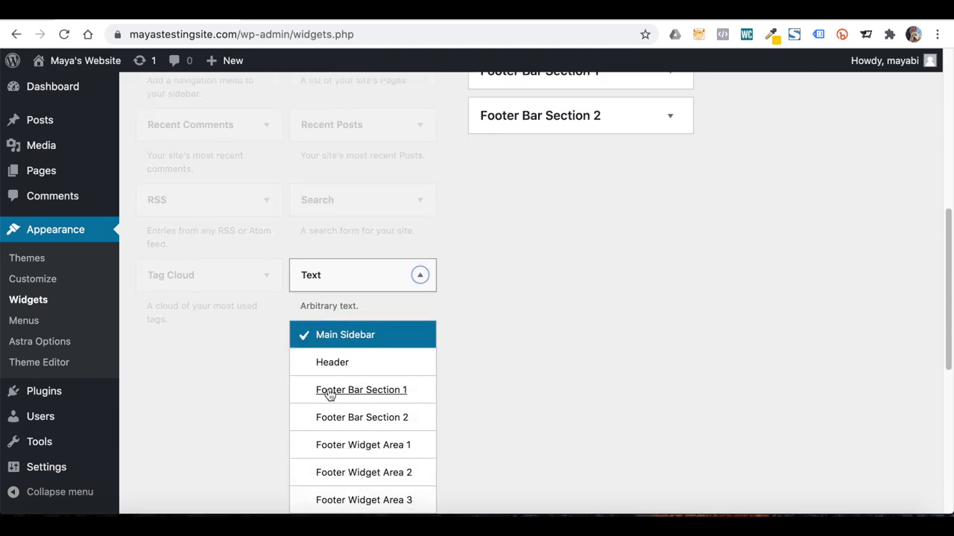
{"action": "scroll", "coordinate": [328, 395], "scroll_direction": "down", "scroll_amount": 4}
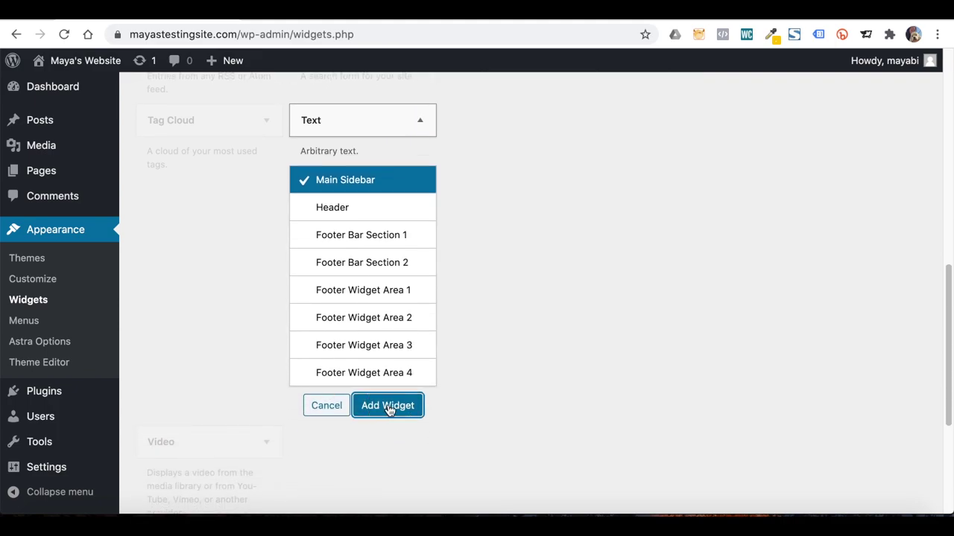
{"action": "left_click", "coordinate": [388, 406]}
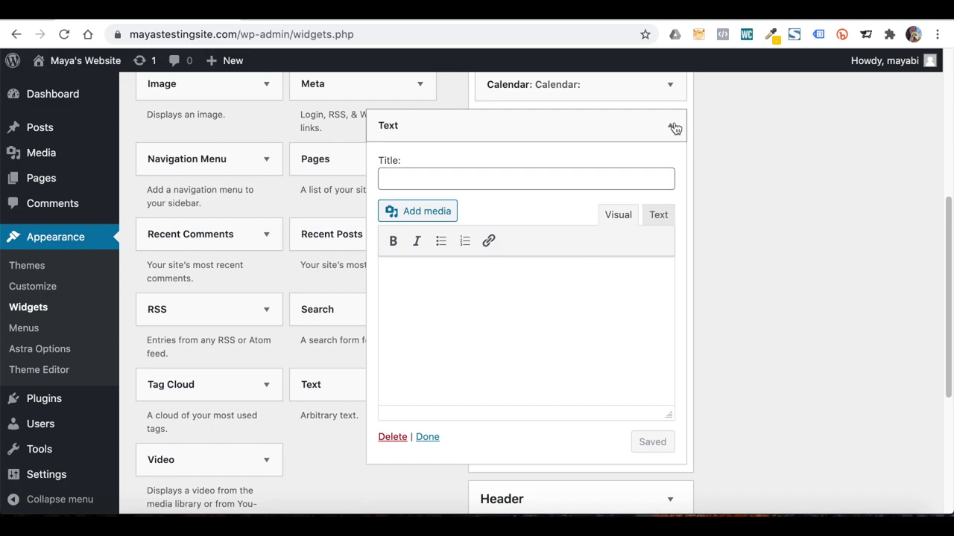
{"action": "left_click", "coordinate": [391, 437]}
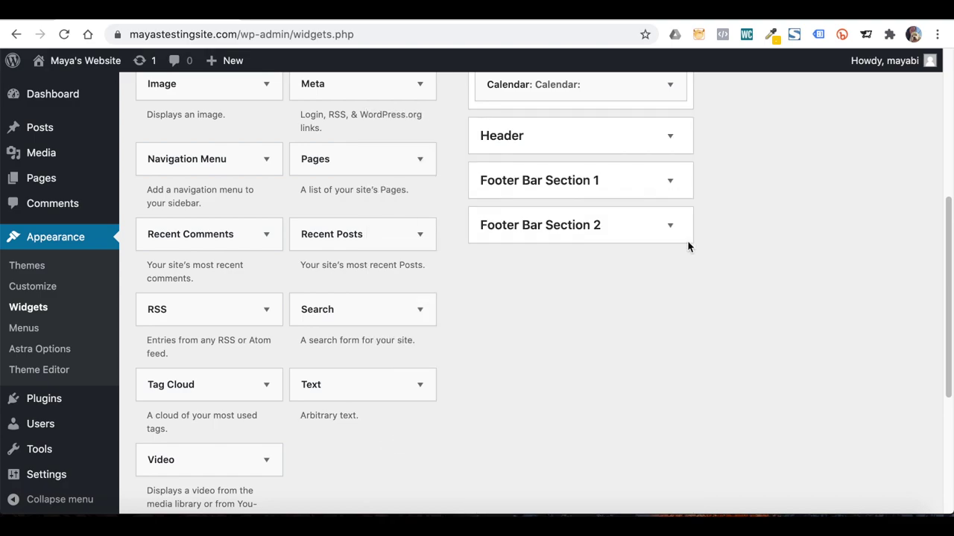
Delete the Calendar widget from the Main Sidebar.
{"action": "scroll", "coordinate": [689, 246], "scroll_direction": "up", "scroll_amount": 3}
{"action": "left_click", "coordinate": [670, 212]}
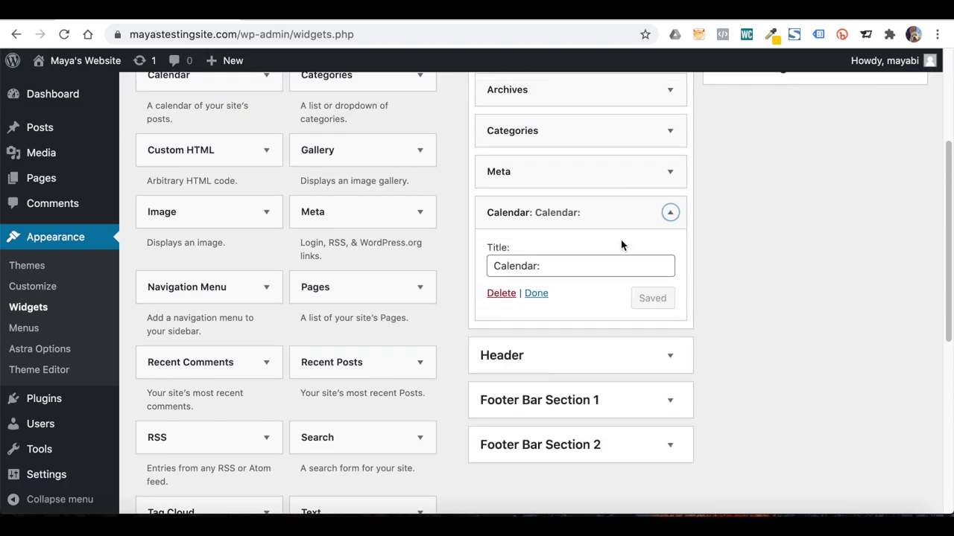
{"action": "left_click", "coordinate": [503, 296]}
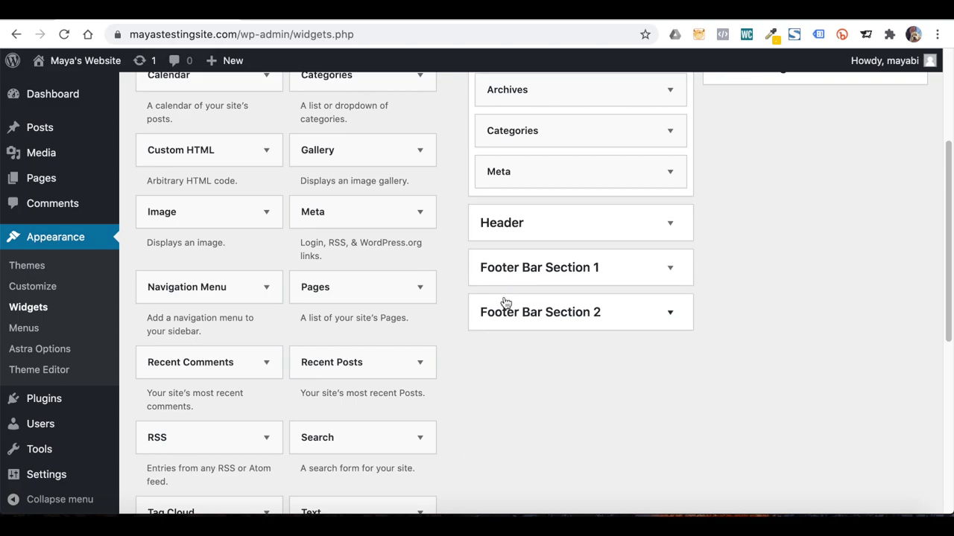
{"action": "scroll", "coordinate": [373, 391], "scroll_direction": "up", "scroll_amount": 3}
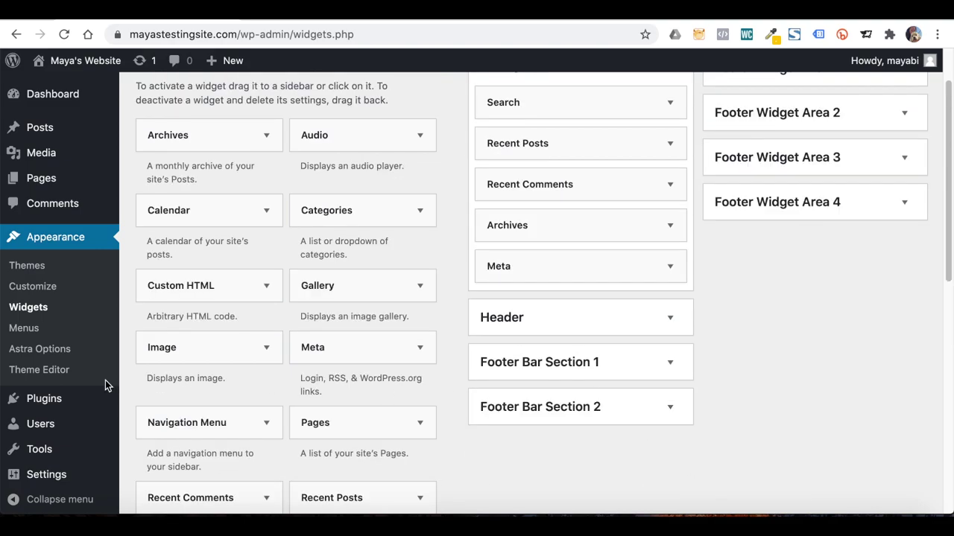
In the Customizer's Sidebar settings, set Default Layout to No Sidebar and Pages to Right Sidebar.
{"action": "left_click", "coordinate": [30, 287]}
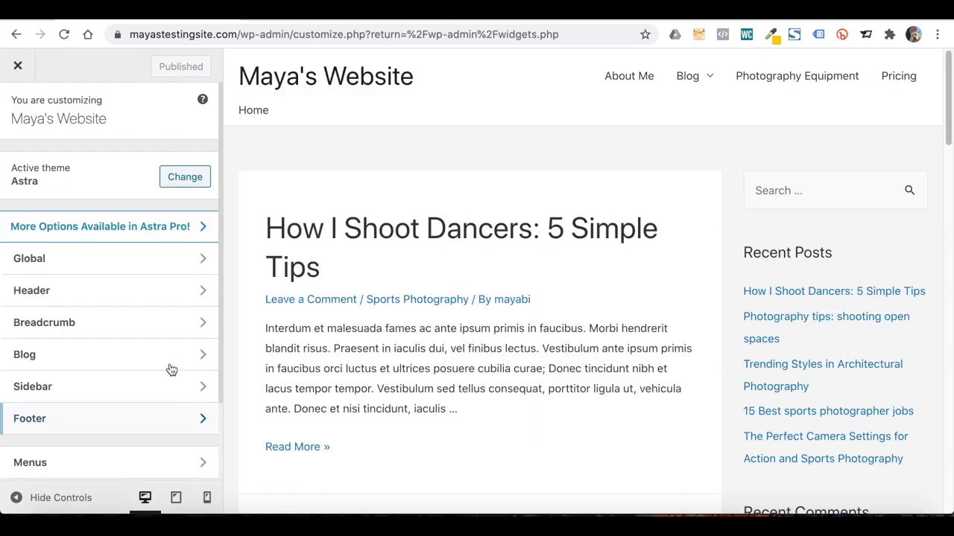
{"action": "left_click", "coordinate": [34, 388]}
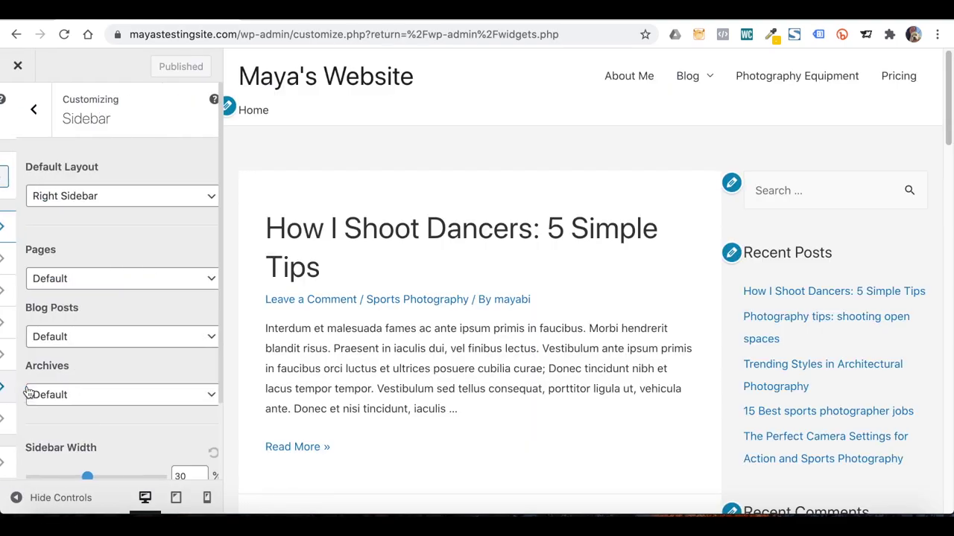
{"action": "scroll", "coordinate": [98, 307], "scroll_direction": "down", "scroll_amount": 2}
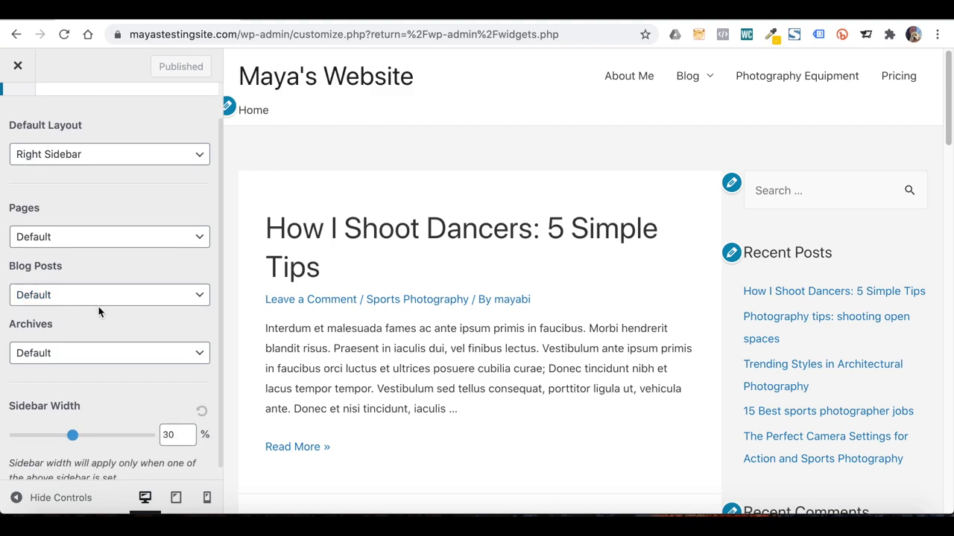
{"action": "left_click", "coordinate": [84, 155]}
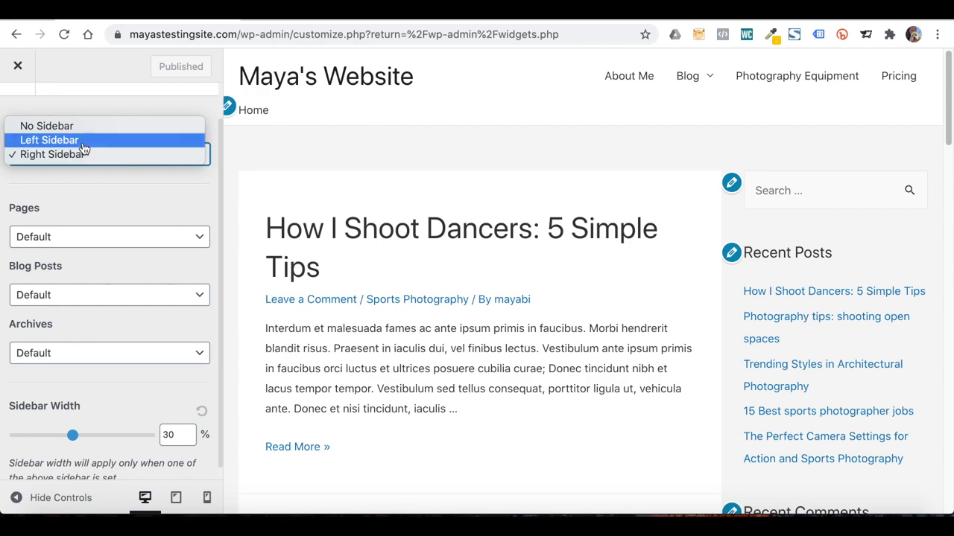
{"action": "left_click", "coordinate": [82, 141]}
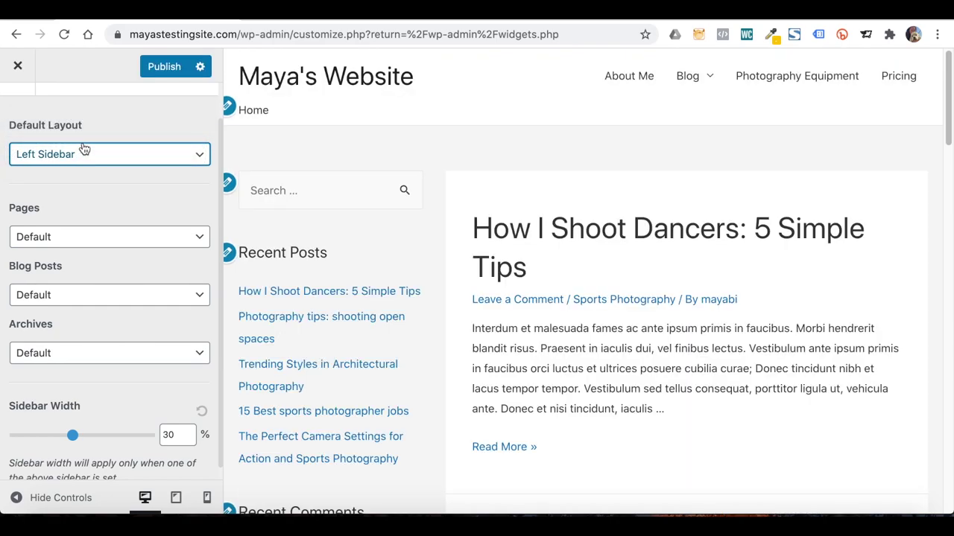
{"action": "left_click", "coordinate": [78, 153]}
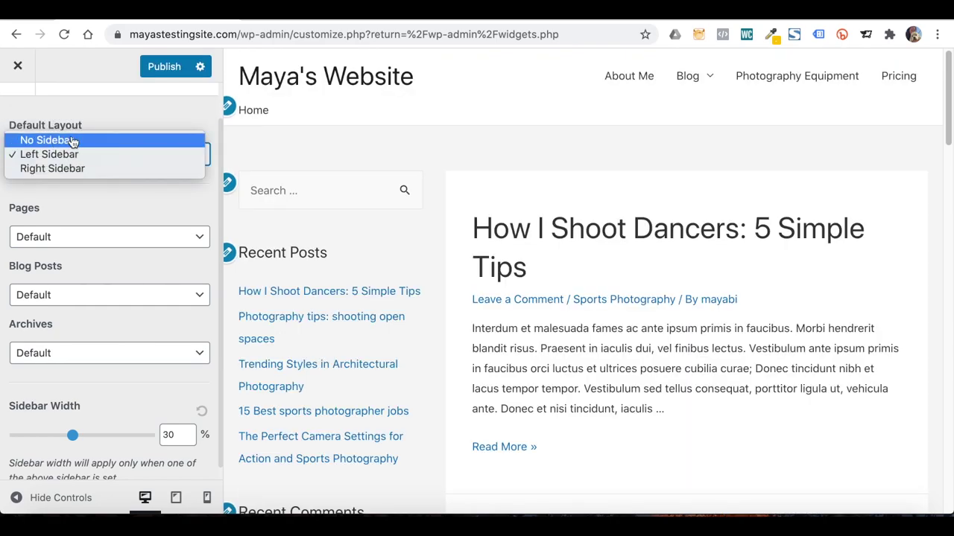
{"action": "left_click", "coordinate": [71, 141]}
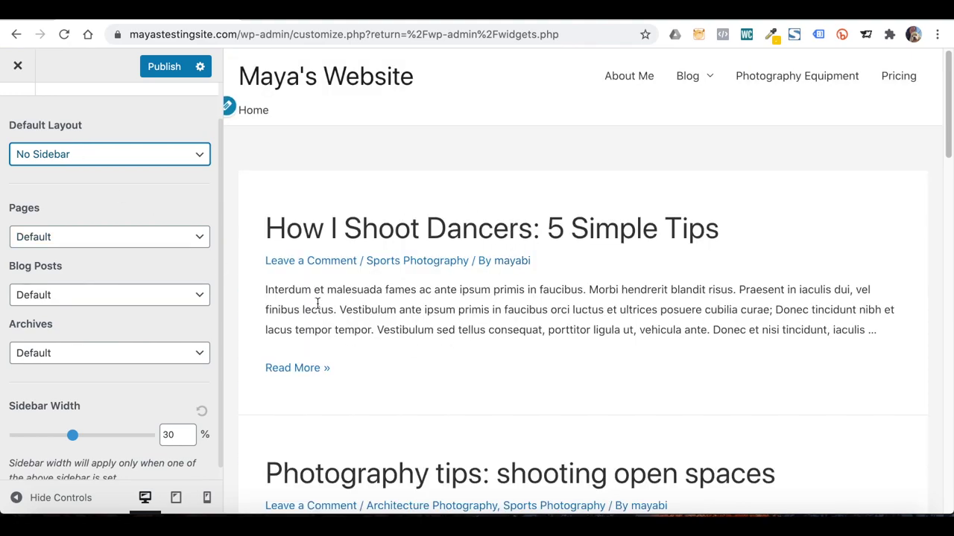
{"action": "left_click", "coordinate": [24, 237]}
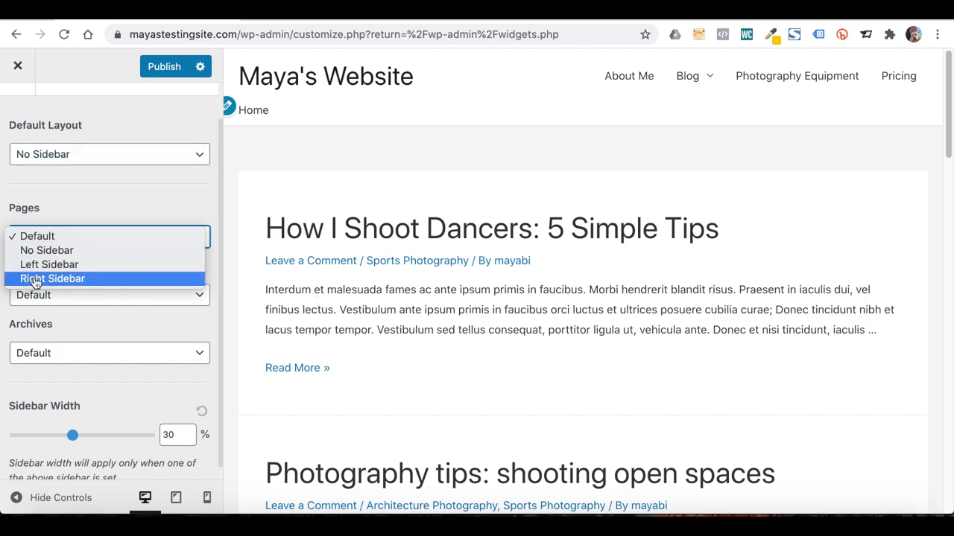
{"action": "left_click", "coordinate": [35, 279]}
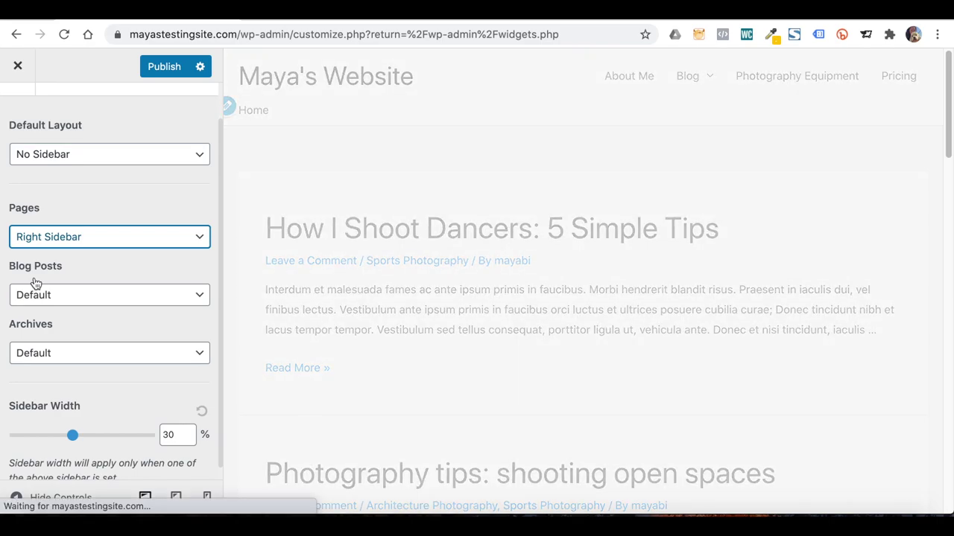
{"action": "scroll", "coordinate": [35, 283], "scroll_direction": "down", "scroll_amount": 1}
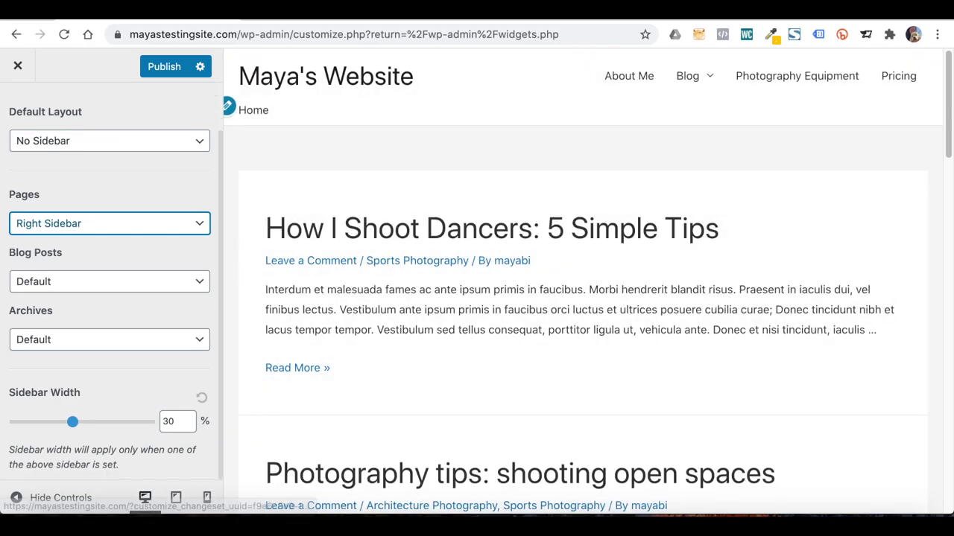
Preview the About Me page and try a 36% sidebar width, then set it back to 30%.
{"action": "left_click", "coordinate": [630, 78]}
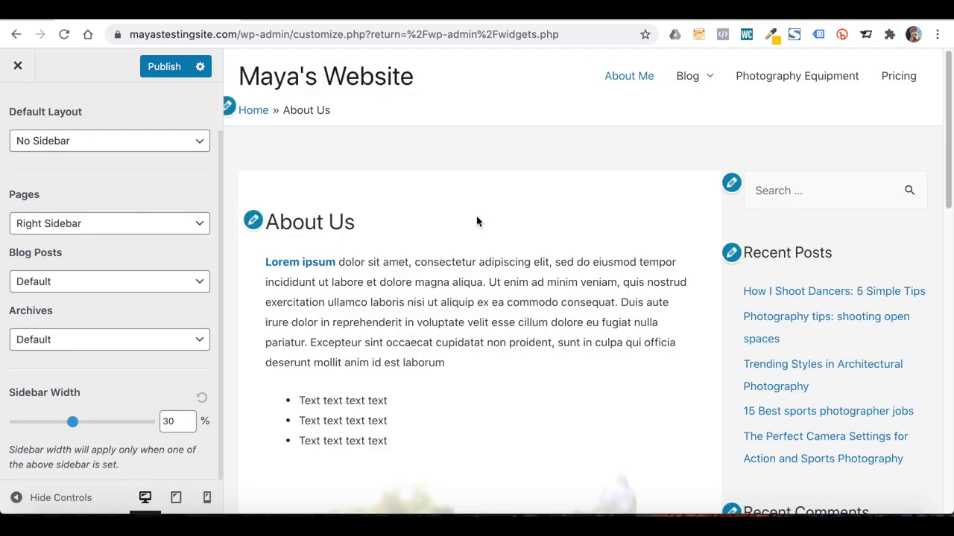
{"action": "scroll", "coordinate": [477, 217], "scroll_direction": "down", "scroll_amount": 1}
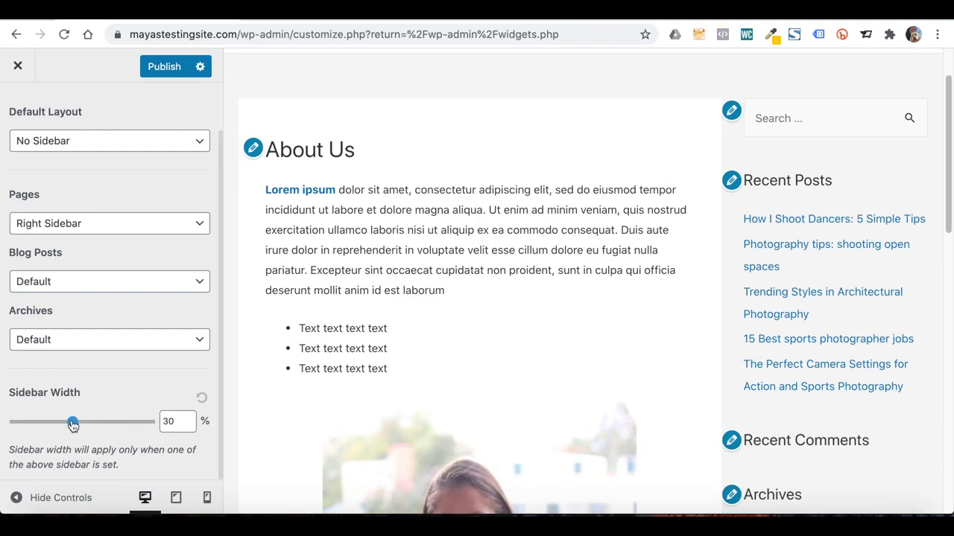
{"action": "left_click", "coordinate": [188, 420]}
{"action": "left_click", "coordinate": [189, 419]}
{"action": "left_click", "coordinate": [188, 419]}
{"action": "left_click", "coordinate": [188, 419]}
{"action": "left_click", "coordinate": [189, 420]}
{"action": "left_click", "coordinate": [189, 419]}
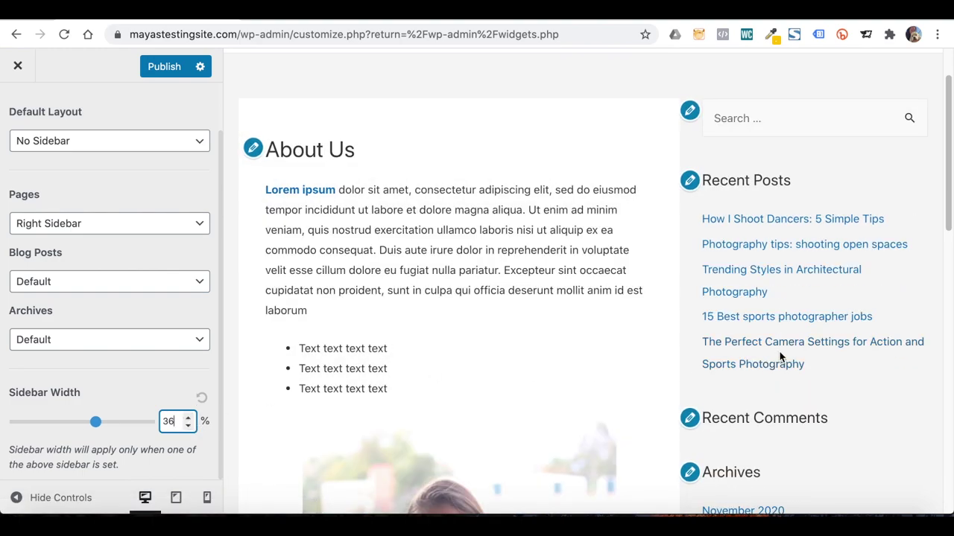
{"action": "left_click", "coordinate": [188, 426]}
{"action": "left_click", "coordinate": [187, 426]}
{"action": "left_click", "coordinate": [187, 425]}
{"action": "left_click", "coordinate": [187, 425]}
{"action": "left_click", "coordinate": [187, 426]}
{"action": "left_click", "coordinate": [187, 425]}
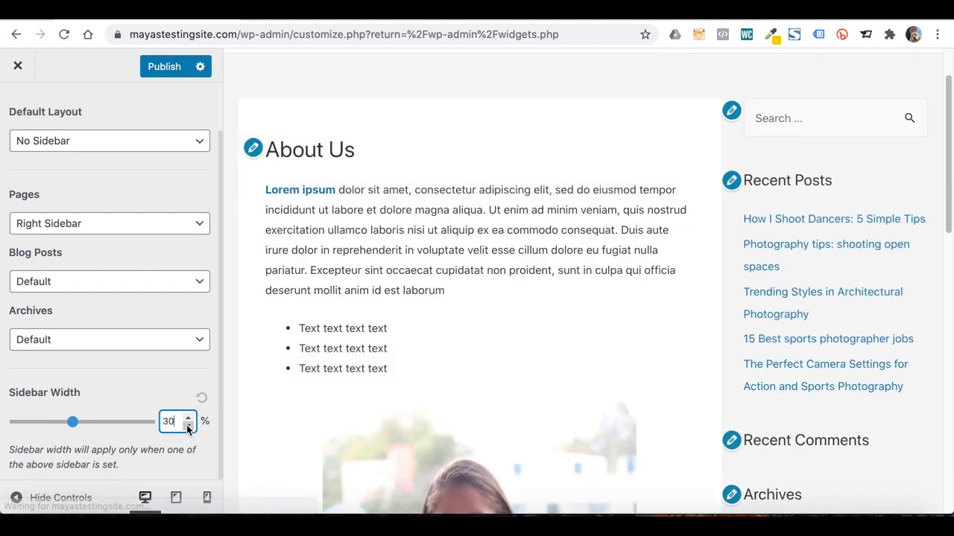
{"action": "scroll", "coordinate": [30, 123], "scroll_direction": "up", "scroll_amount": 2}
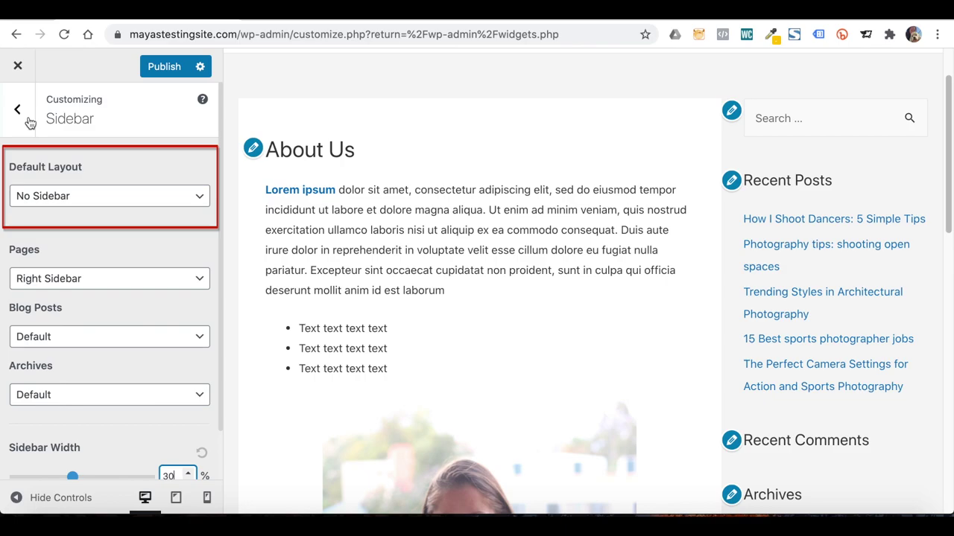
{"action": "left_click", "coordinate": [26, 119]}
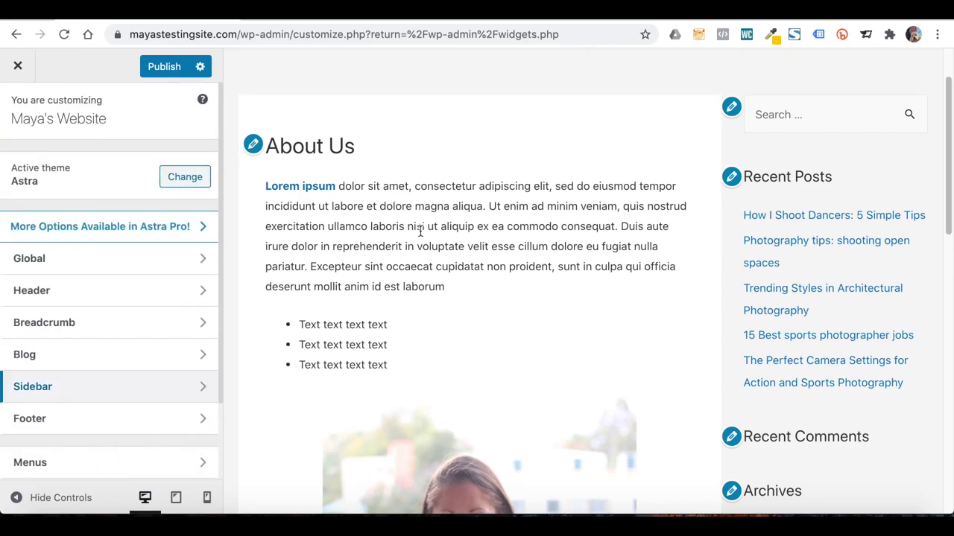
Preview the 'How I Shoot Dancers: 5 Simple Tips' post in the customizer.
{"action": "scroll", "coordinate": [418, 231], "scroll_direction": "up", "scroll_amount": 2}
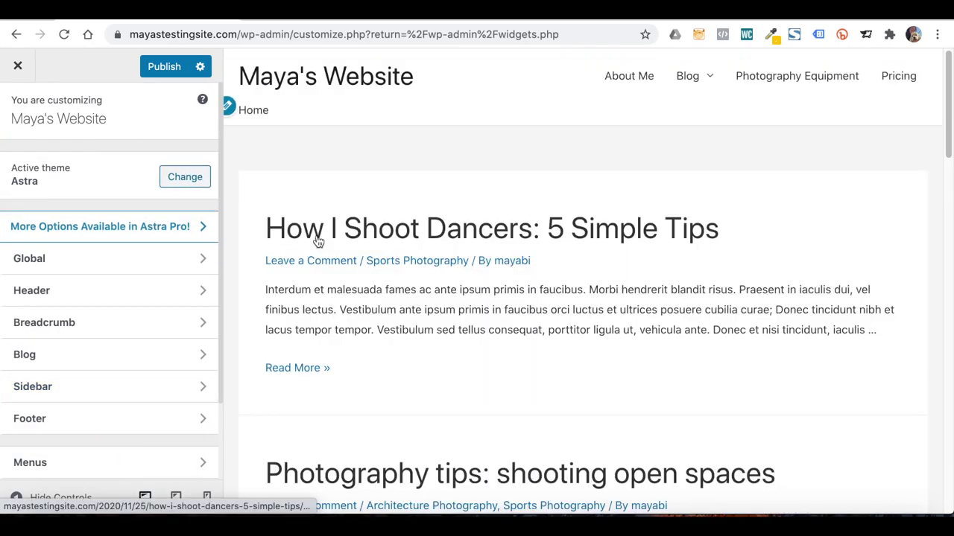
{"action": "left_click", "coordinate": [486, 226]}
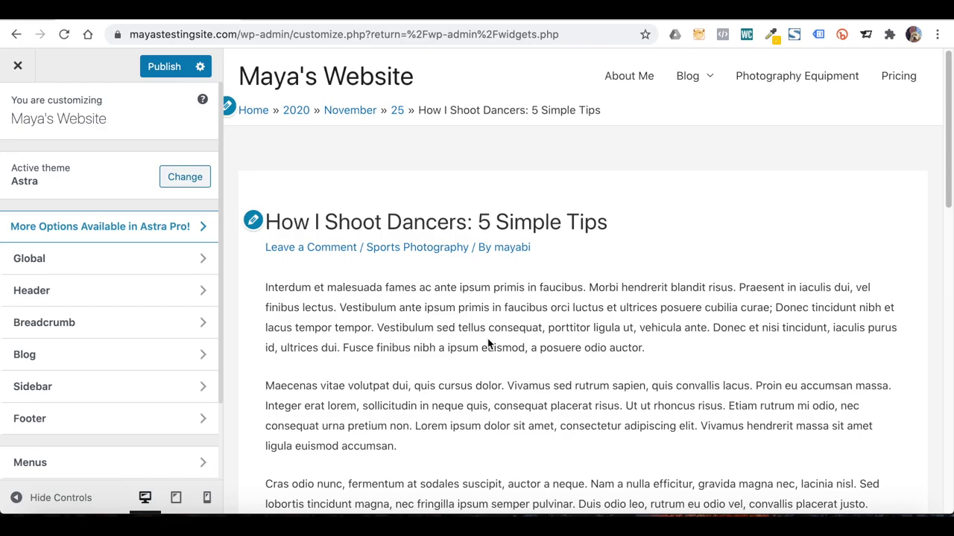
{"action": "scroll", "coordinate": [488, 343], "scroll_direction": "down", "scroll_amount": 10}
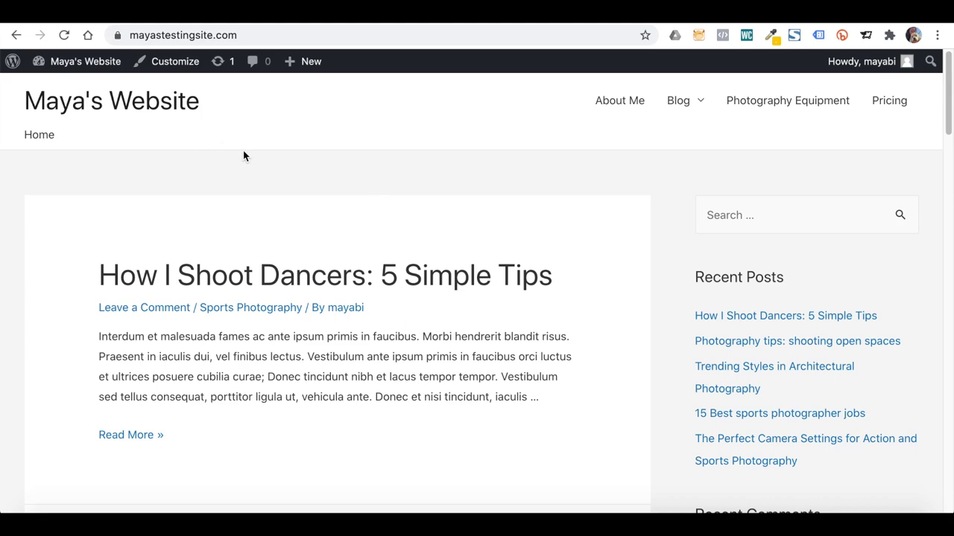
Go from the admin bar to the Users admin page listing the site's accounts.
{"action": "mouse_move", "coordinate": [61, 69]}
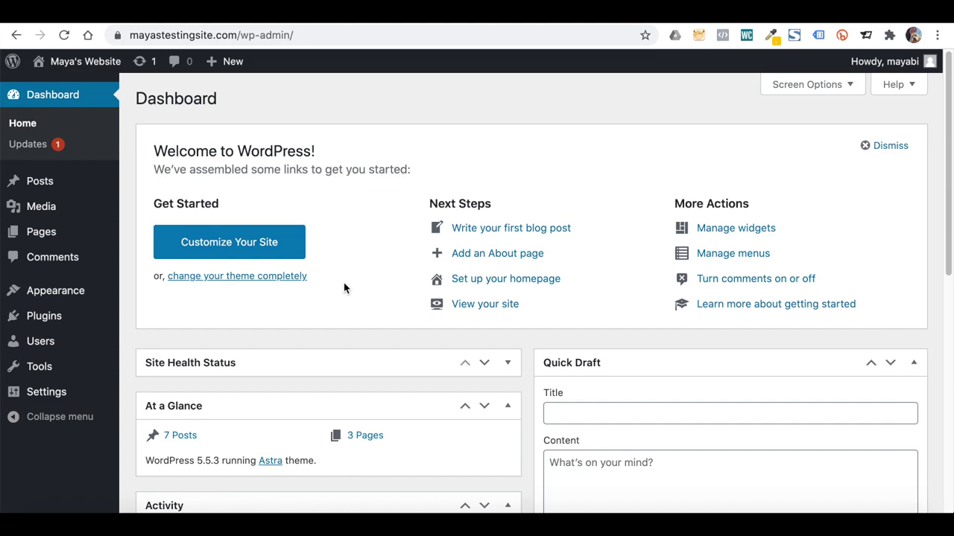
{"action": "mouse_move", "coordinate": [39, 347]}
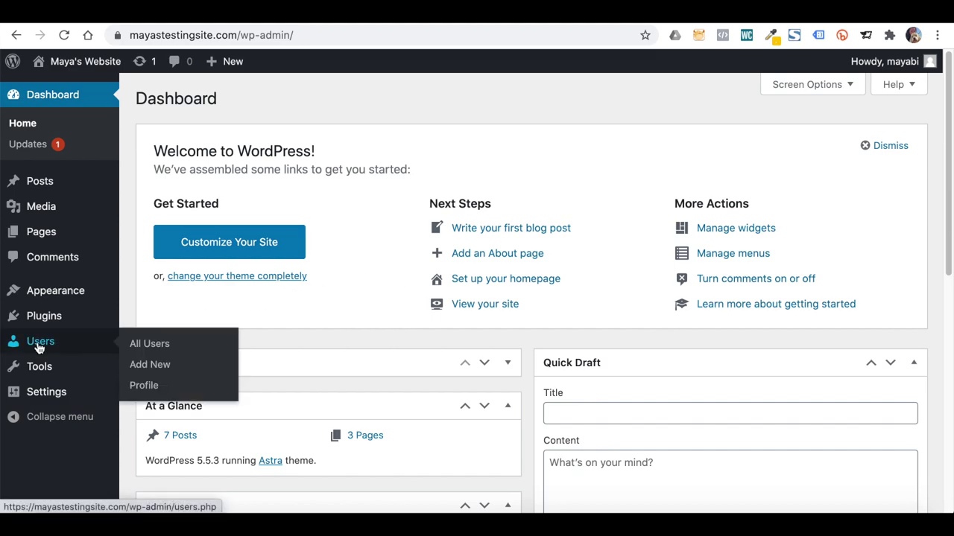
{"action": "left_click", "coordinate": [39, 347]}
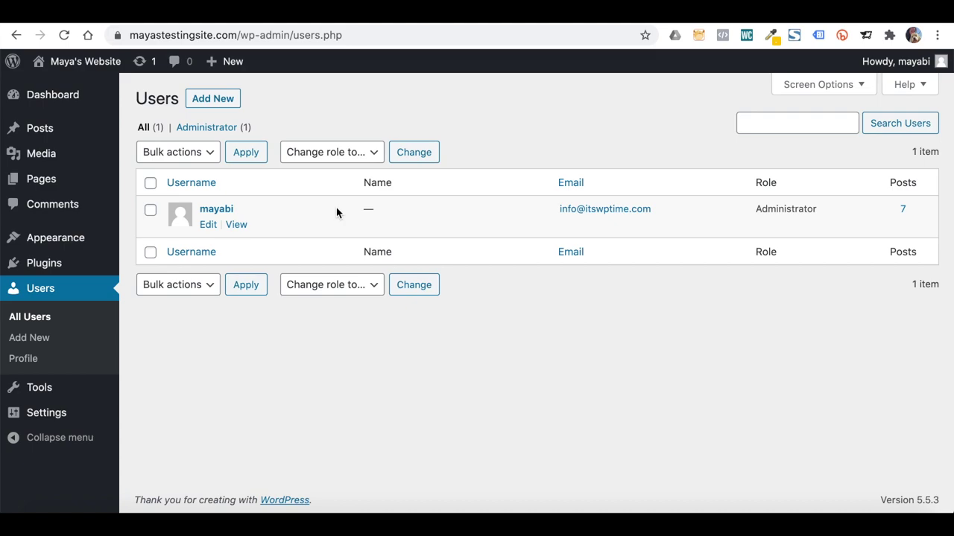
Open the user's profile for editing and enter the first name.
{"action": "left_click", "coordinate": [208, 225]}
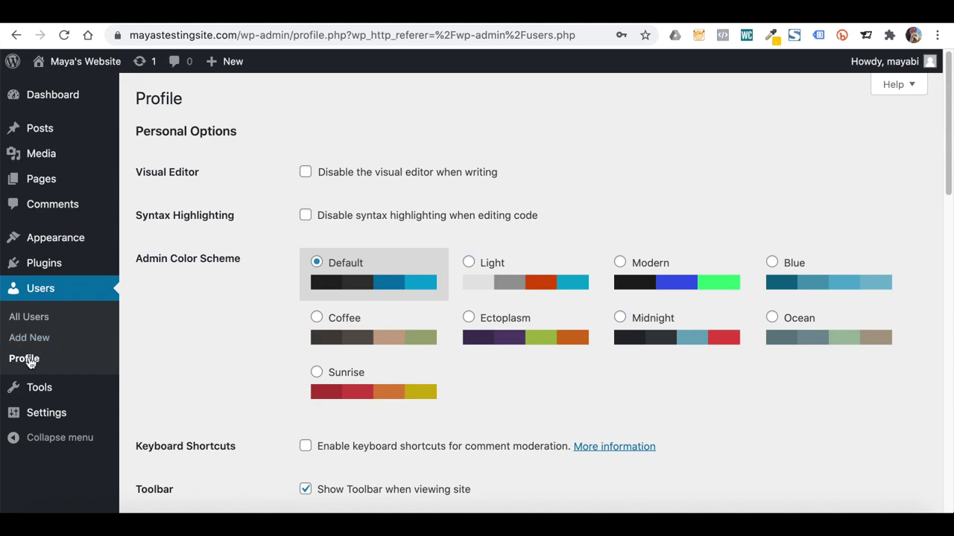
{"action": "scroll", "coordinate": [236, 323], "scroll_direction": "down", "scroll_amount": 4}
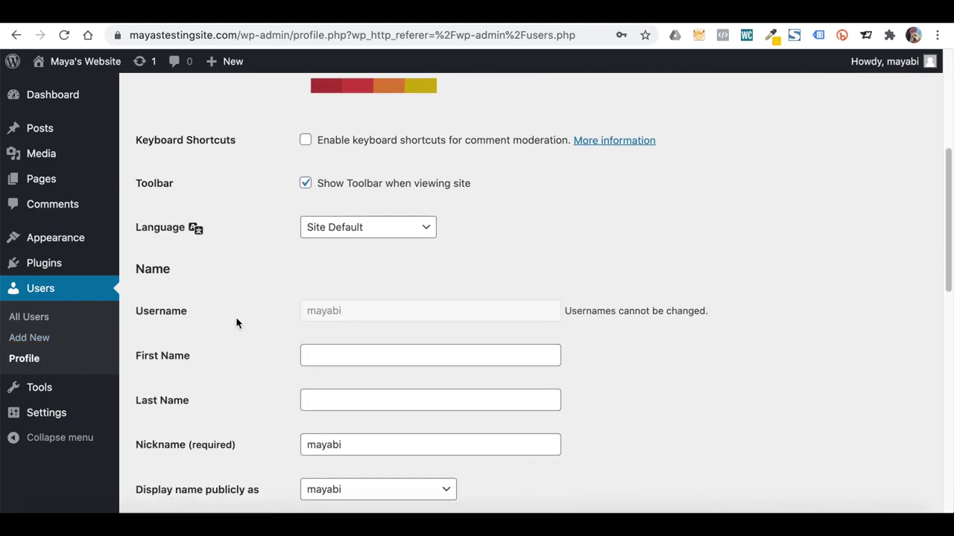
{"action": "scroll", "coordinate": [235, 324], "scroll_direction": "down", "scroll_amount": 1}
{"action": "left_click", "coordinate": [325, 312]}
{"action": "type", "text": "Maya"}
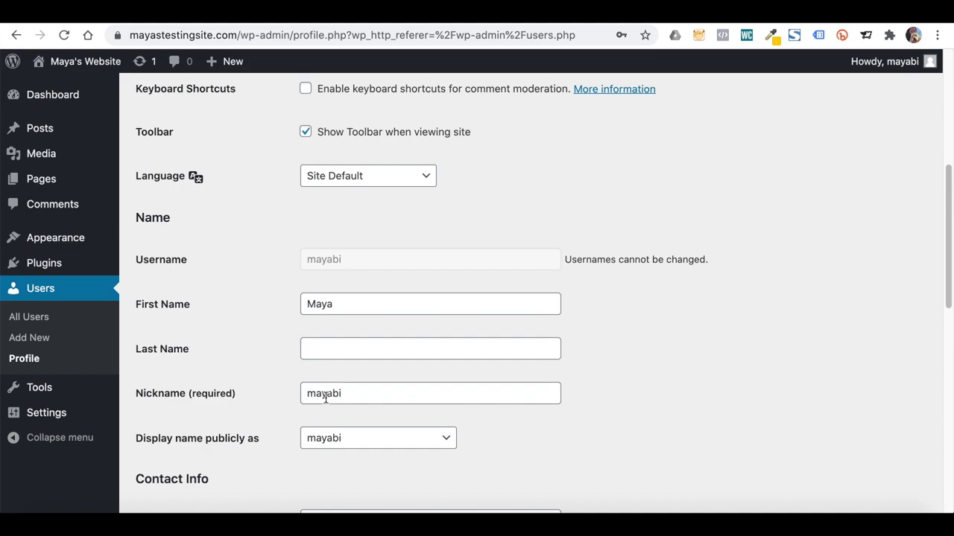
Replace the nickname and make it the name displayed publicly.
{"action": "double_click", "coordinate": [328, 396]}
{"action": "type", "text": "Maya from"}
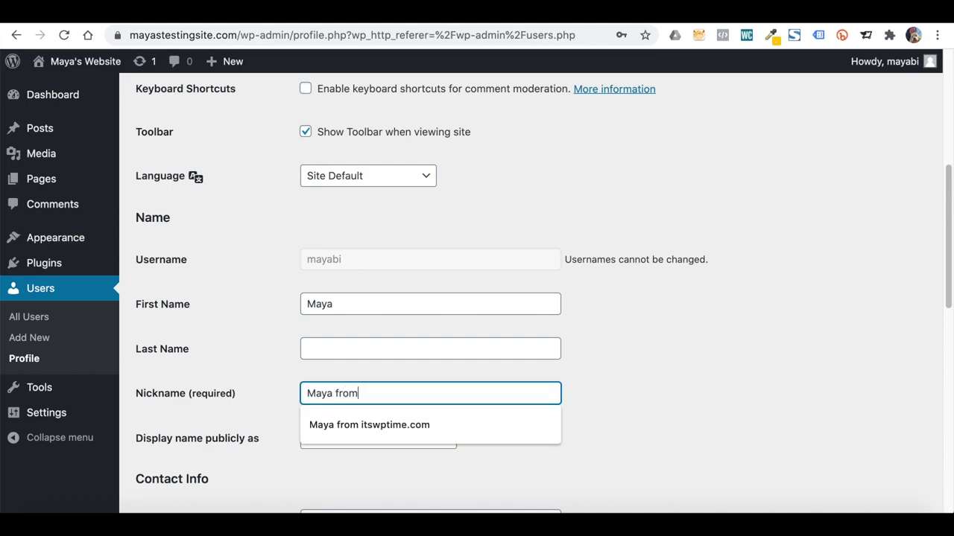
{"action": "left_click", "coordinate": [357, 426]}
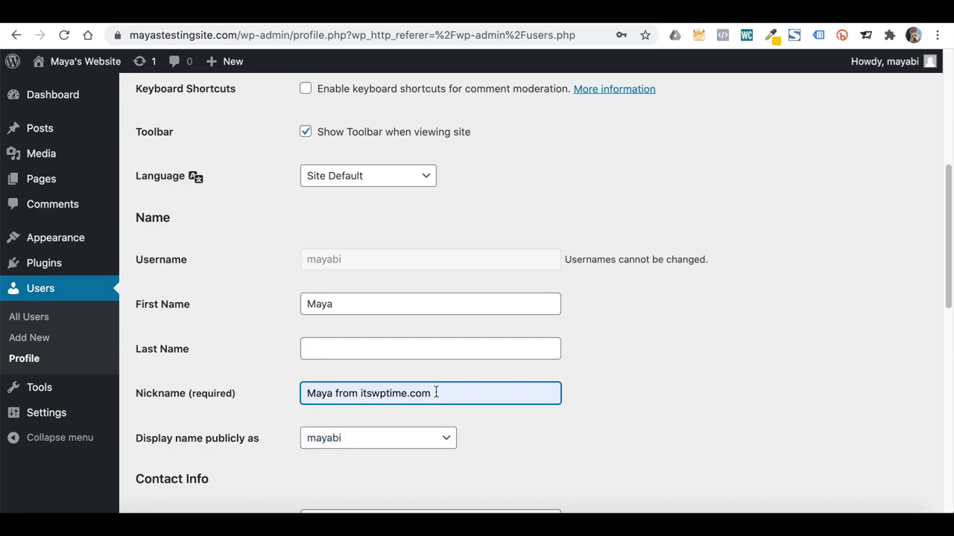
{"action": "left_click", "coordinate": [363, 443]}
{"action": "left_click", "coordinate": [361, 465]}
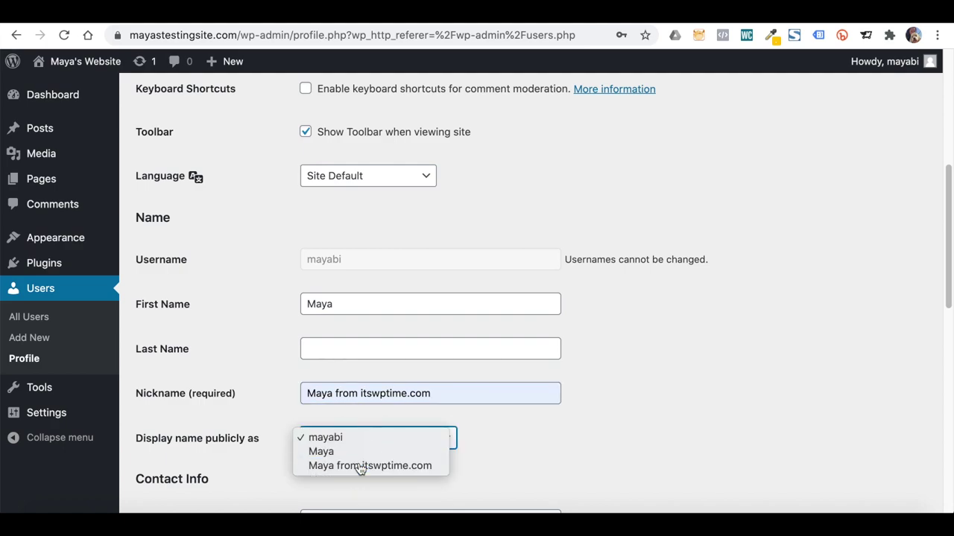
{"action": "left_click", "coordinate": [350, 474]}
Paste lorem ipsum placeholder text into the Biographical Info box.
{"action": "scroll", "coordinate": [582, 313], "scroll_direction": "down", "scroll_amount": 5}
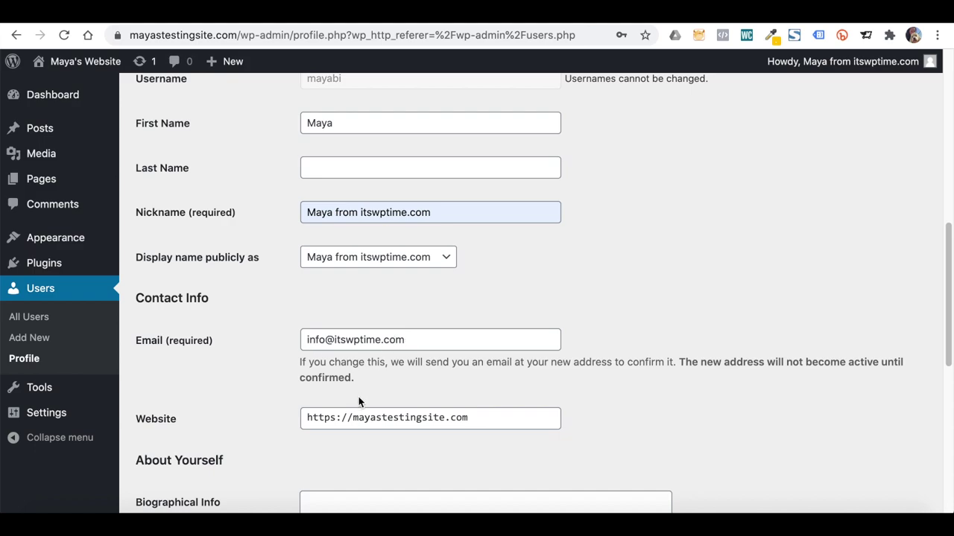
{"action": "scroll", "coordinate": [358, 403], "scroll_direction": "down", "scroll_amount": 1}
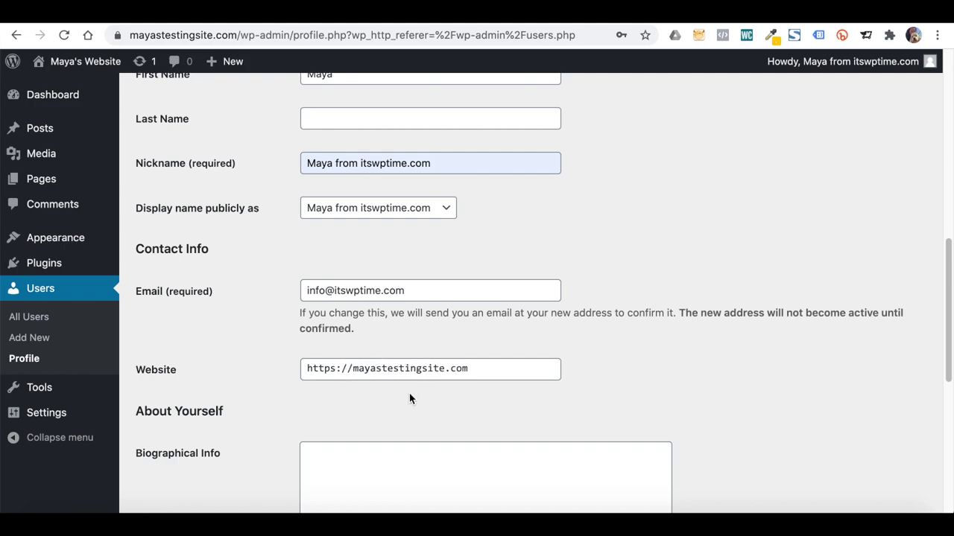
{"action": "scroll", "coordinate": [410, 397], "scroll_direction": "down", "scroll_amount": 1}
{"action": "scroll", "coordinate": [410, 397], "scroll_direction": "down", "scroll_amount": 4}
{"action": "left_click", "coordinate": [351, 360]}
{"action": "key", "text": "super+v"}
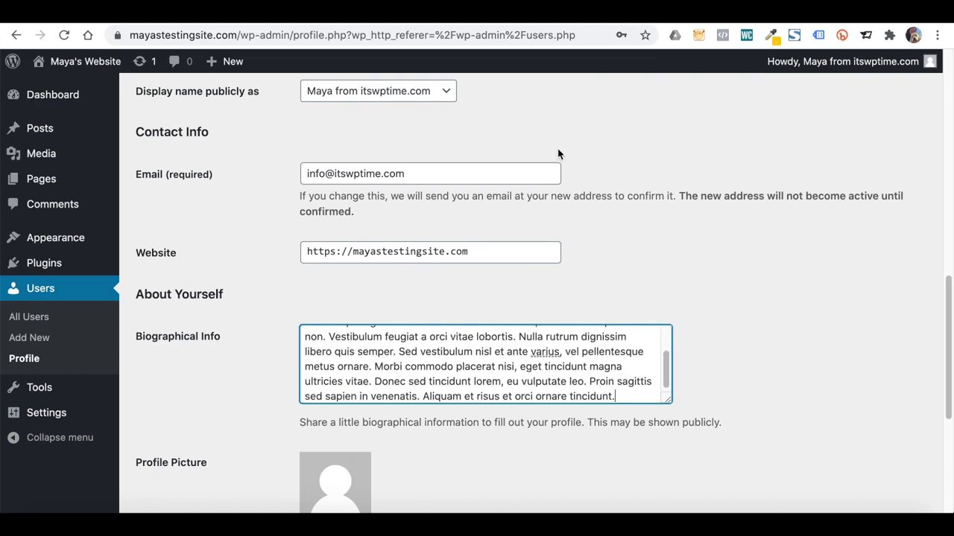
{"action": "left_click", "coordinate": [690, 231]}
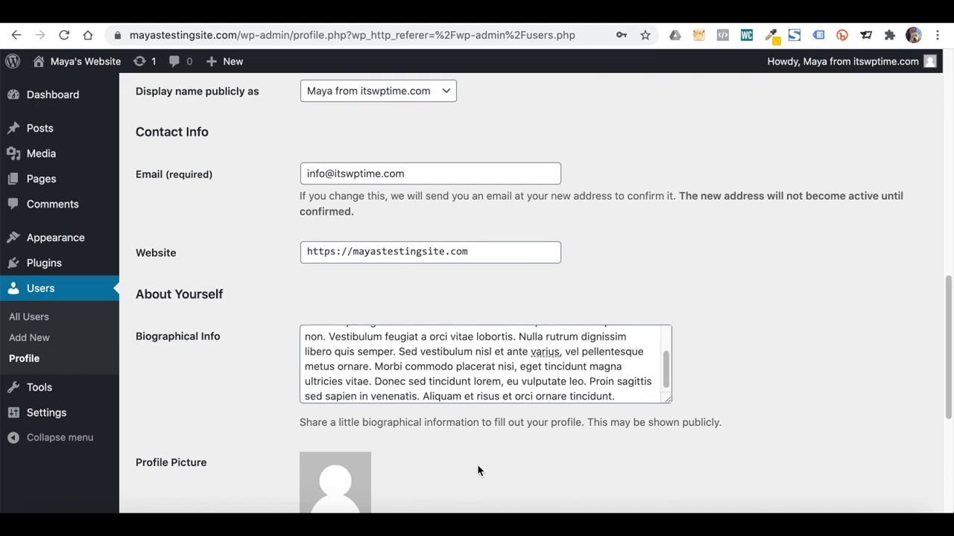
{"action": "scroll", "coordinate": [726, 327], "scroll_direction": "down", "scroll_amount": 6}
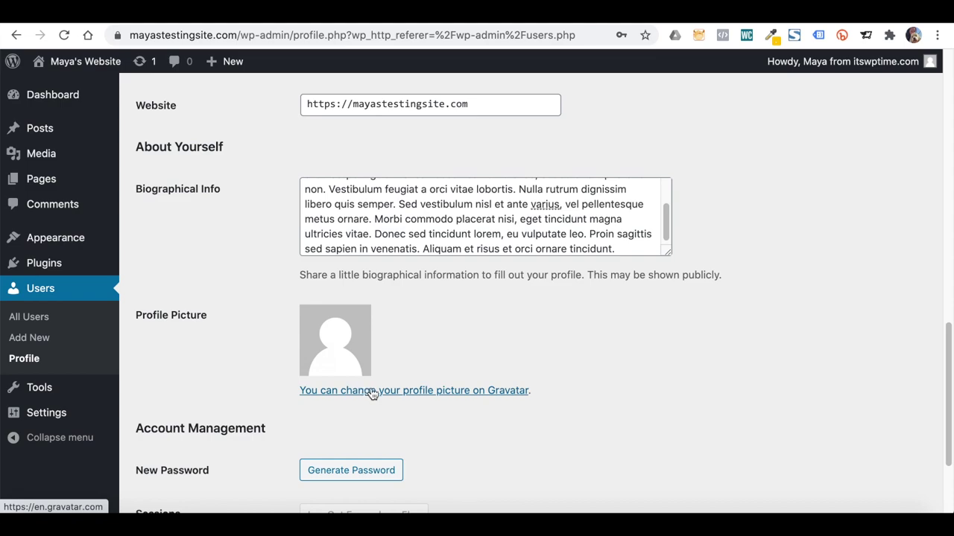
Look at the Gravatar site for changing the profile picture, then return to the WordPress profile page.
{"action": "left_click", "coordinate": [494, 393]}
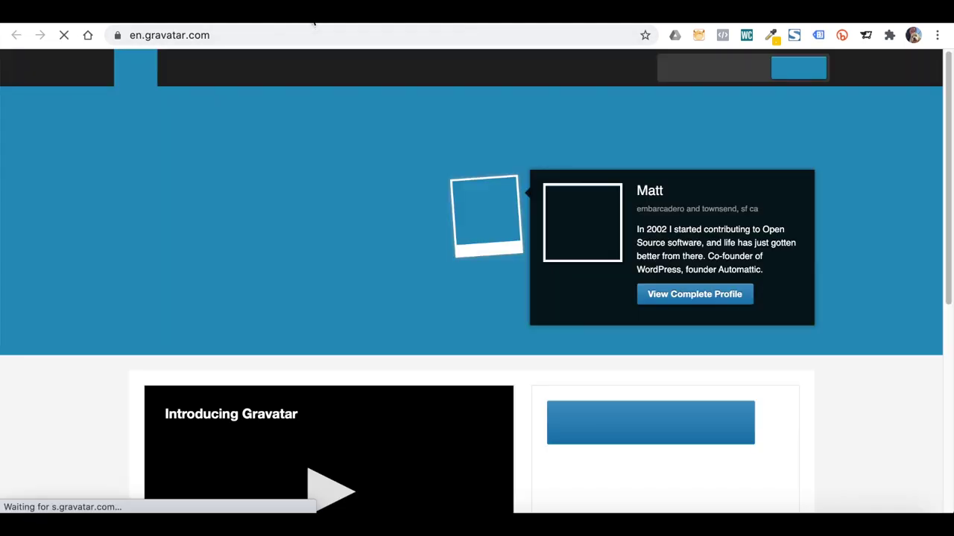
{"action": "scroll", "coordinate": [329, 218], "scroll_direction": "down", "scroll_amount": 2}
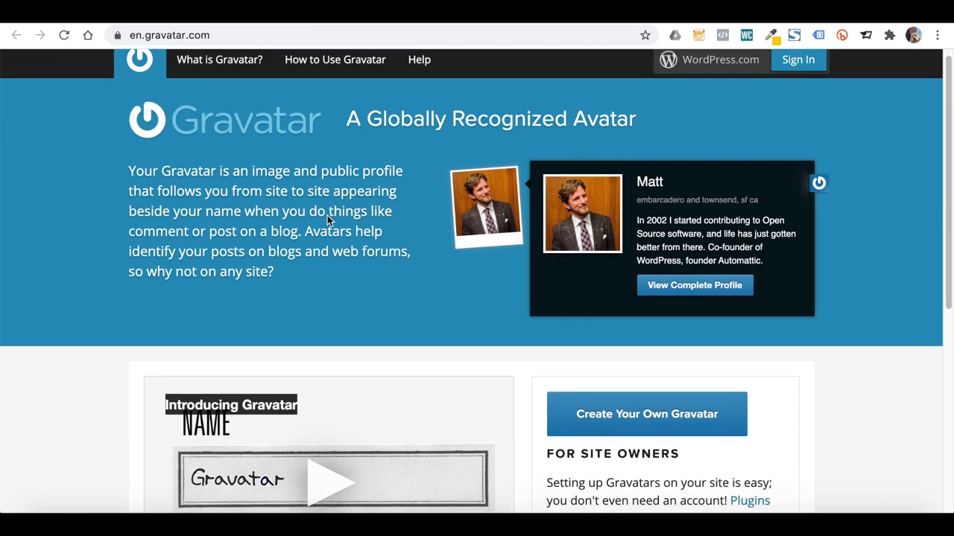
{"action": "scroll", "coordinate": [327, 216], "scroll_direction": "down", "scroll_amount": 2}
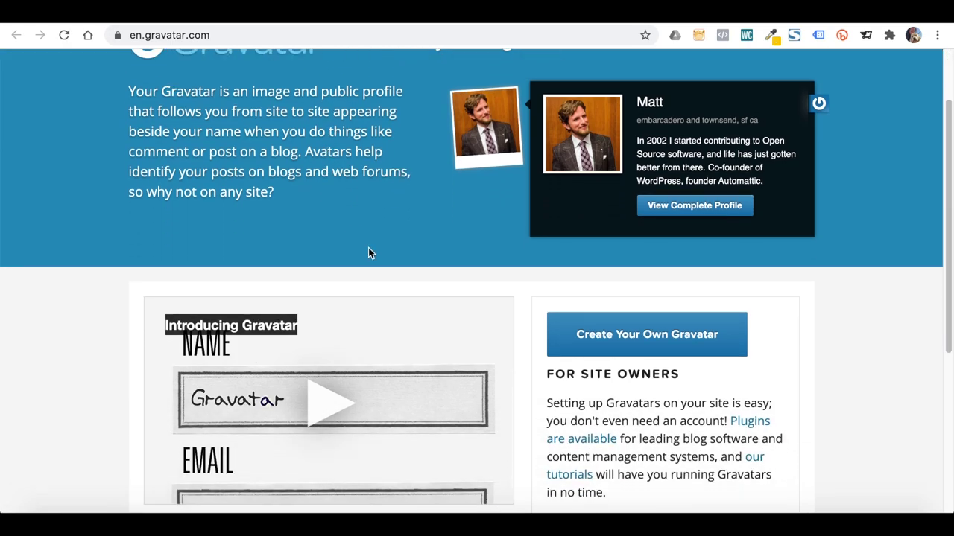
{"action": "scroll", "coordinate": [379, 254], "scroll_direction": "down", "scroll_amount": 5}
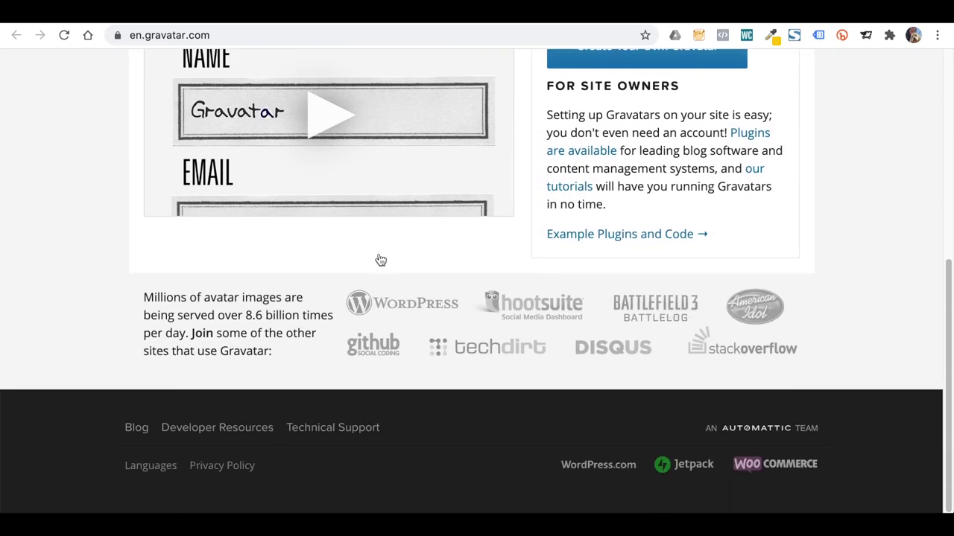
{"action": "scroll", "coordinate": [379, 259], "scroll_direction": "up", "scroll_amount": 10}
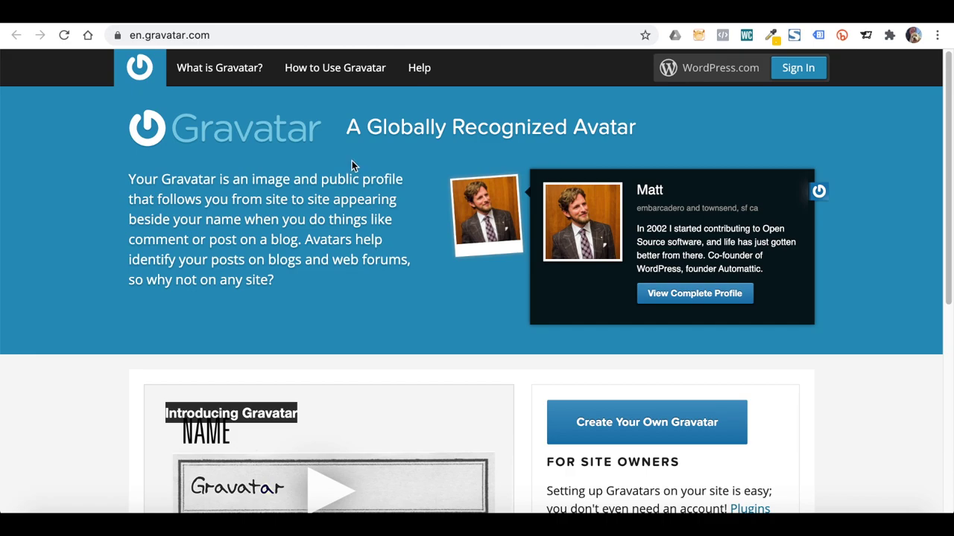
{"action": "key", "text": "ctrl+w"}
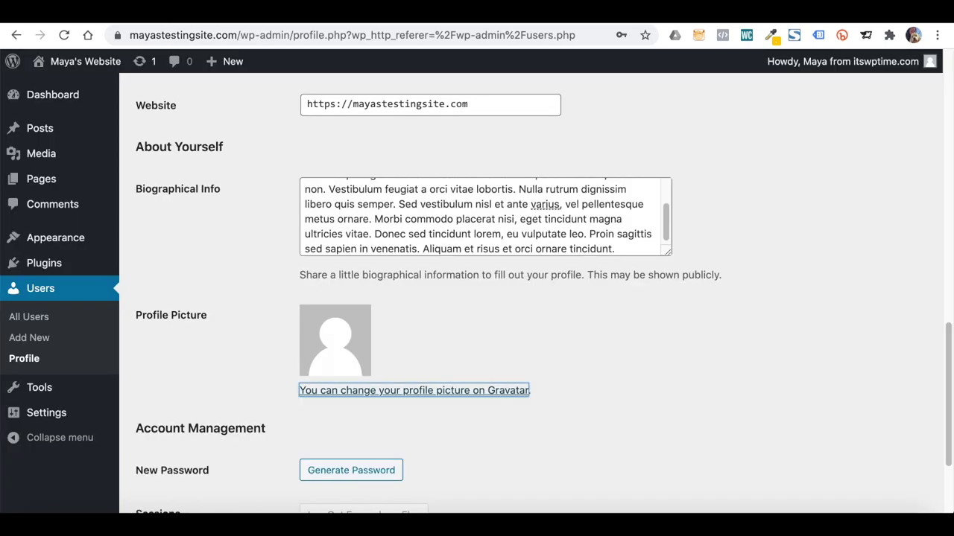
Save the profile changes with Update Profile.
{"action": "left_click", "coordinate": [477, 328]}
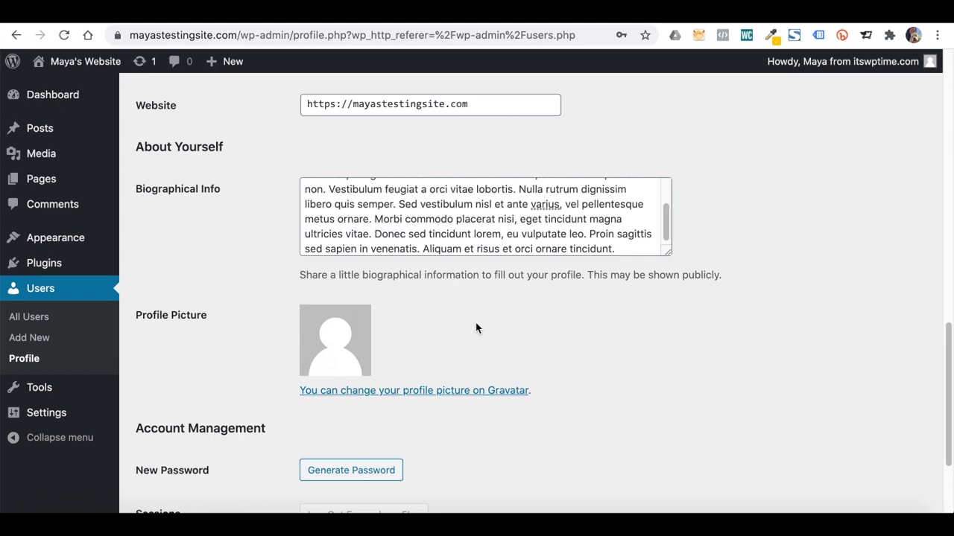
{"action": "scroll", "coordinate": [477, 327], "scroll_direction": "down", "scroll_amount": 3}
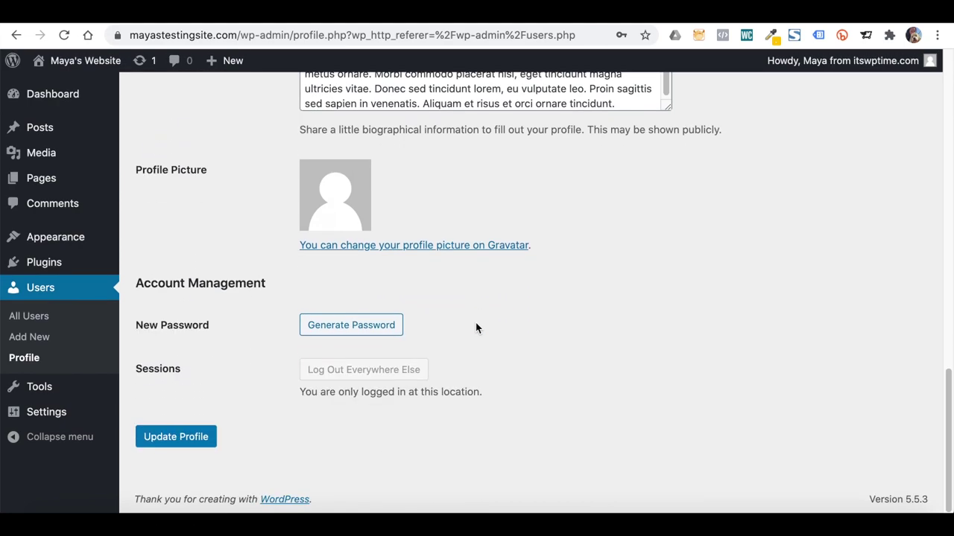
{"action": "left_click", "coordinate": [191, 446]}
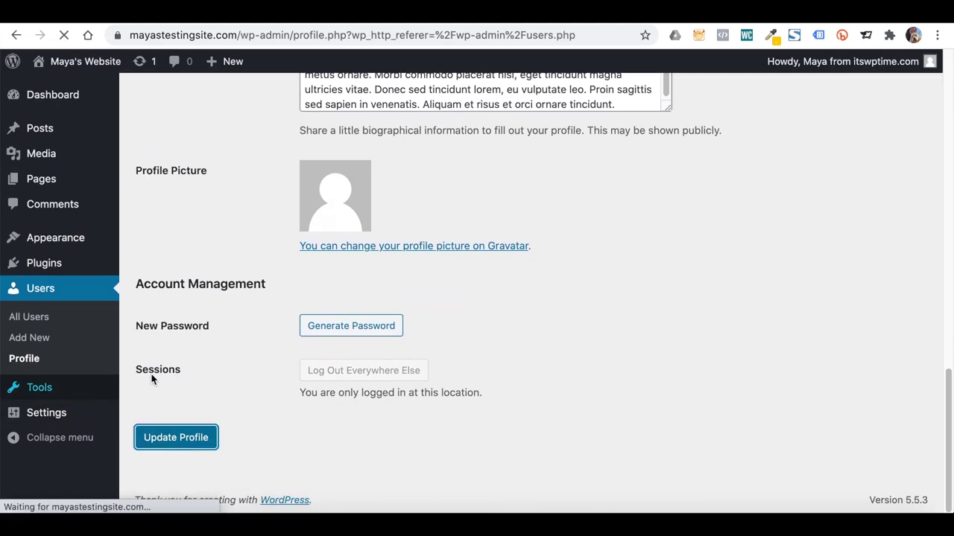
Search the plugin directory for 'profile', then install and activate User Profile Picture.
{"action": "mouse_move", "coordinate": [50, 254]}
{"action": "left_click", "coordinate": [146, 291]}
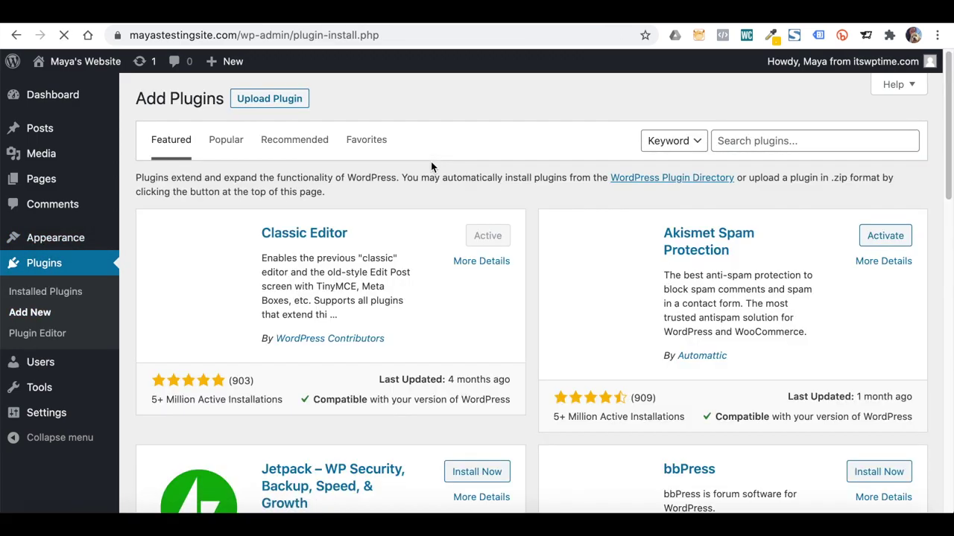
{"action": "left_click", "coordinate": [745, 142]}
{"action": "type", "text": "profile picture"}
{"action": "left_click", "coordinate": [800, 176]}
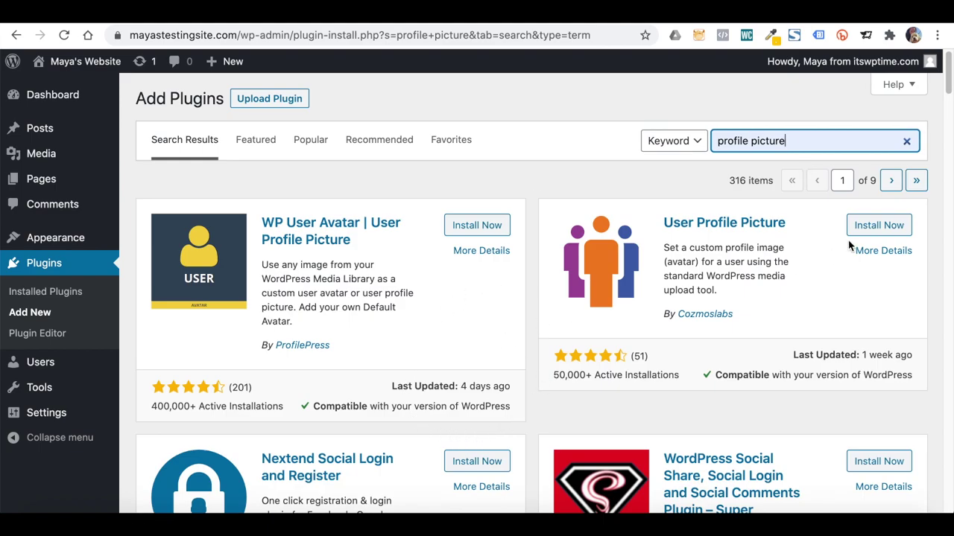
{"action": "left_click", "coordinate": [878, 227]}
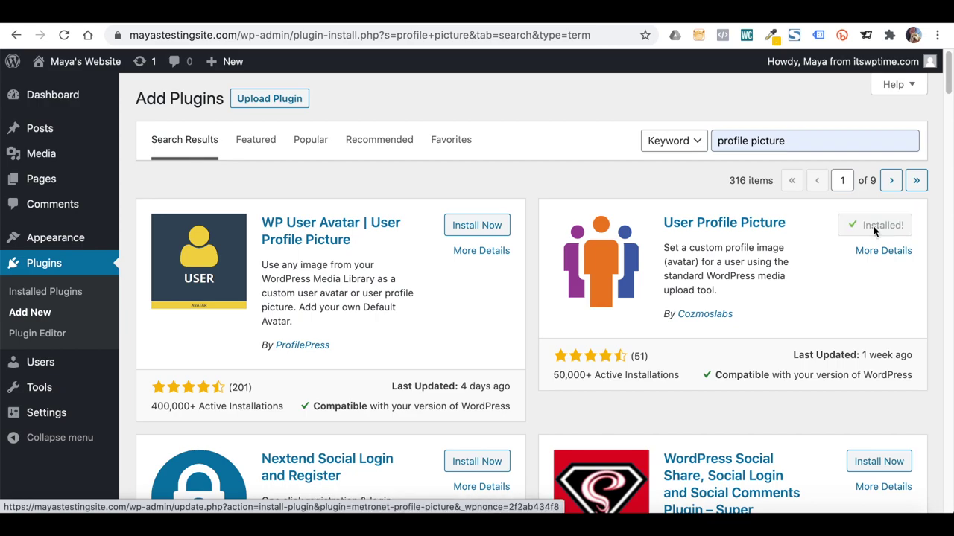
{"action": "left_click", "coordinate": [885, 233]}
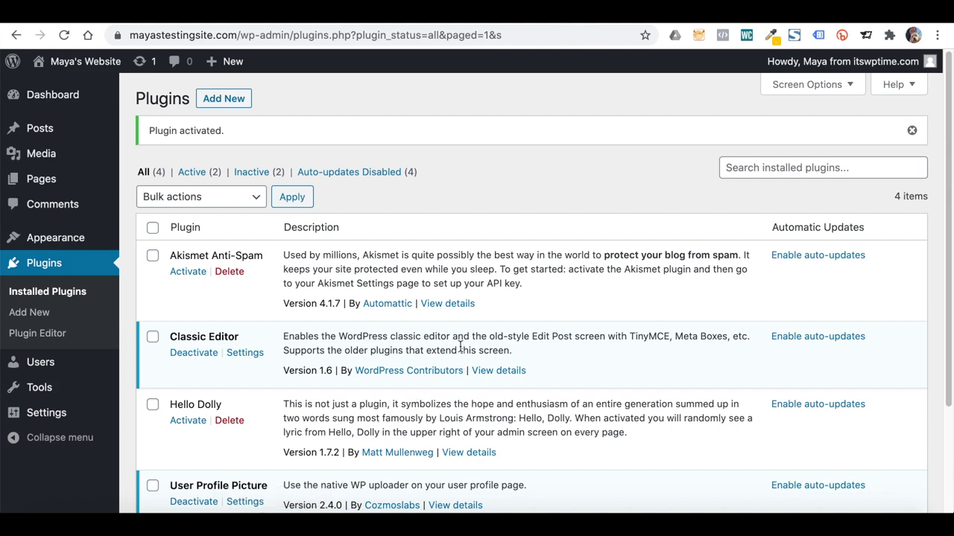
Reopen your profile page to see the new Profile Image field.
{"action": "mouse_move", "coordinate": [86, 365]}
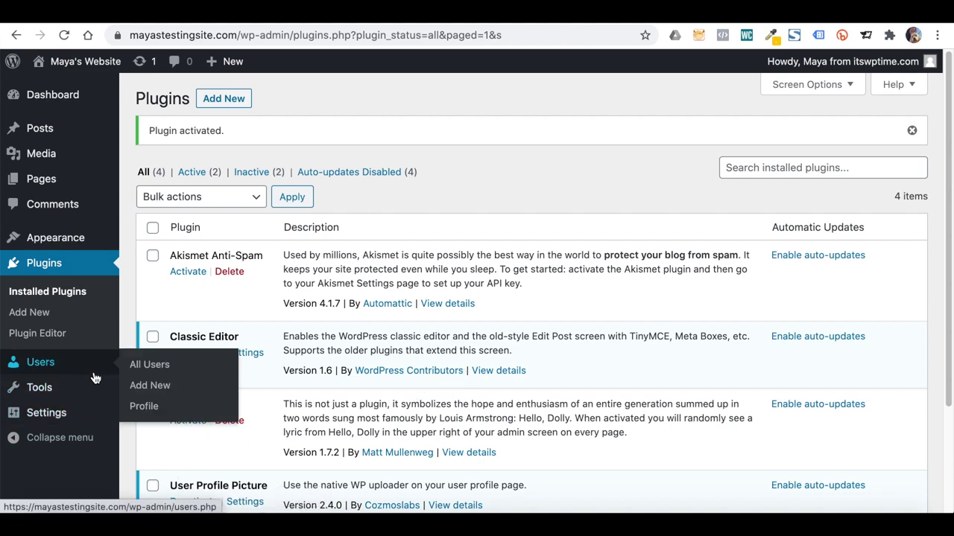
{"action": "left_click", "coordinate": [144, 407]}
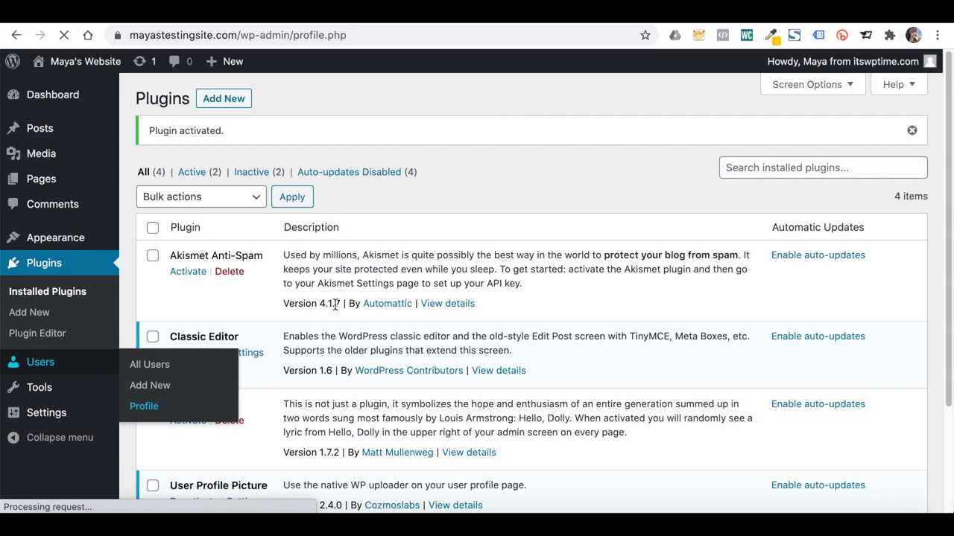
{"action": "scroll", "coordinate": [335, 304], "scroll_direction": "down", "scroll_amount": 9}
{"action": "scroll", "coordinate": [335, 304], "scroll_direction": "up", "scroll_amount": 5}
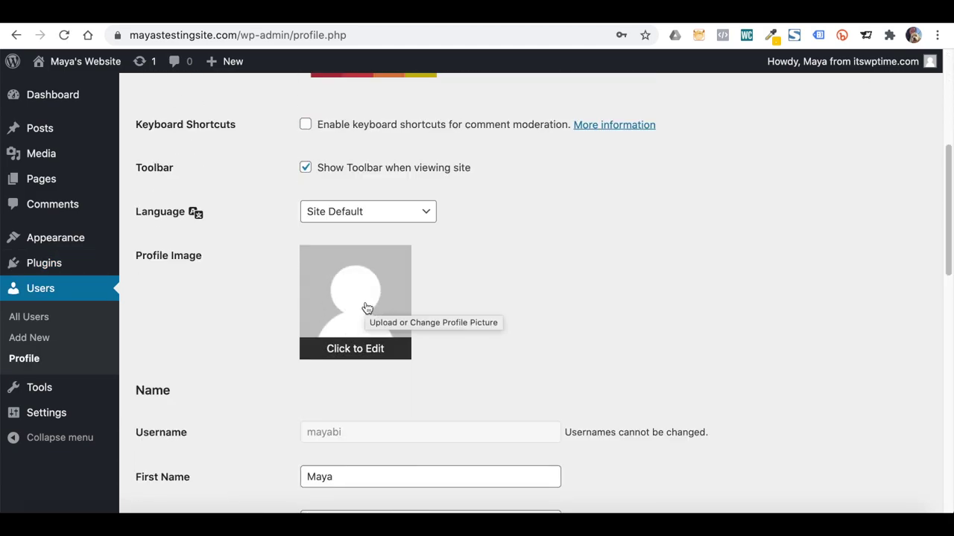
Set the woman's photo from the Media Library as the profile image and update the profile.
{"action": "left_click", "coordinate": [366, 308]}
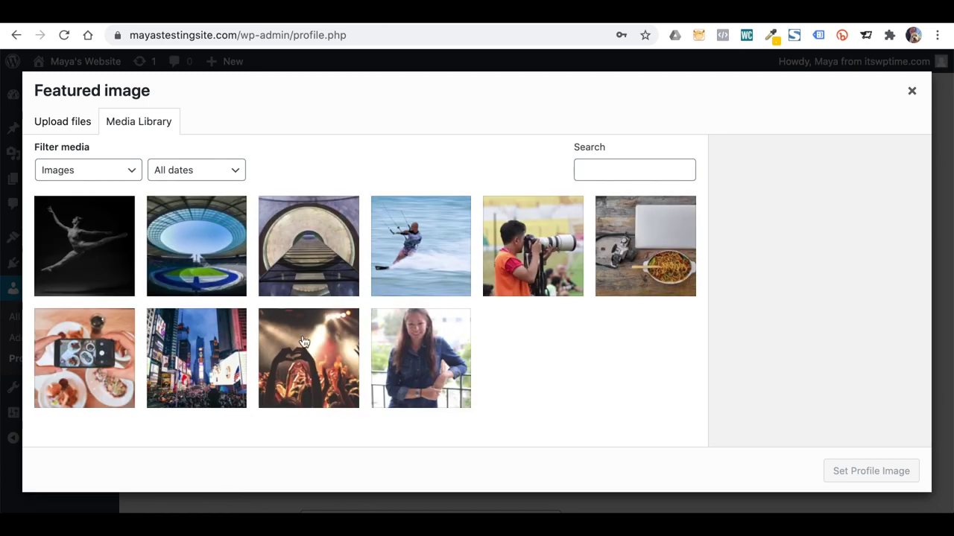
{"action": "left_click", "coordinate": [421, 349]}
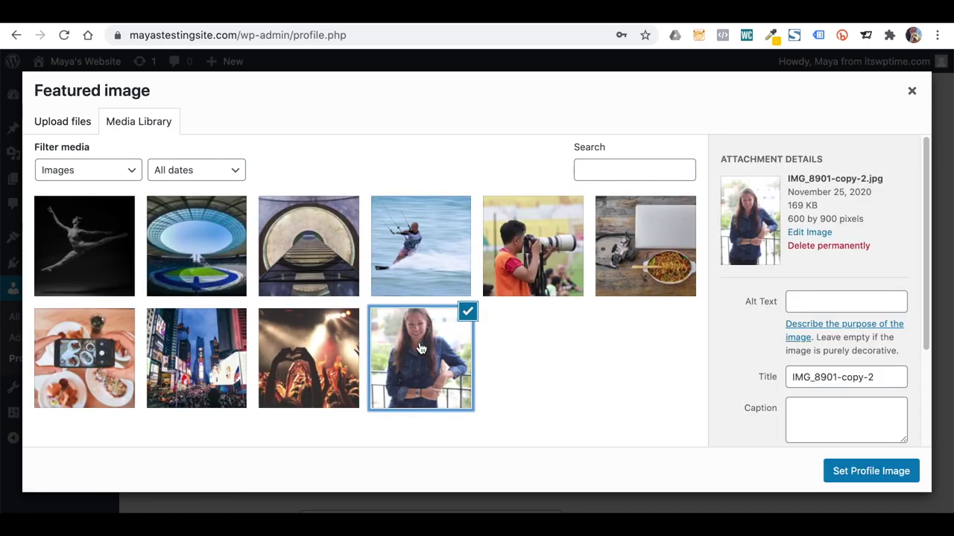
{"action": "left_click", "coordinate": [866, 472]}
{"action": "scroll", "coordinate": [594, 325], "scroll_direction": "down", "scroll_amount": 10}
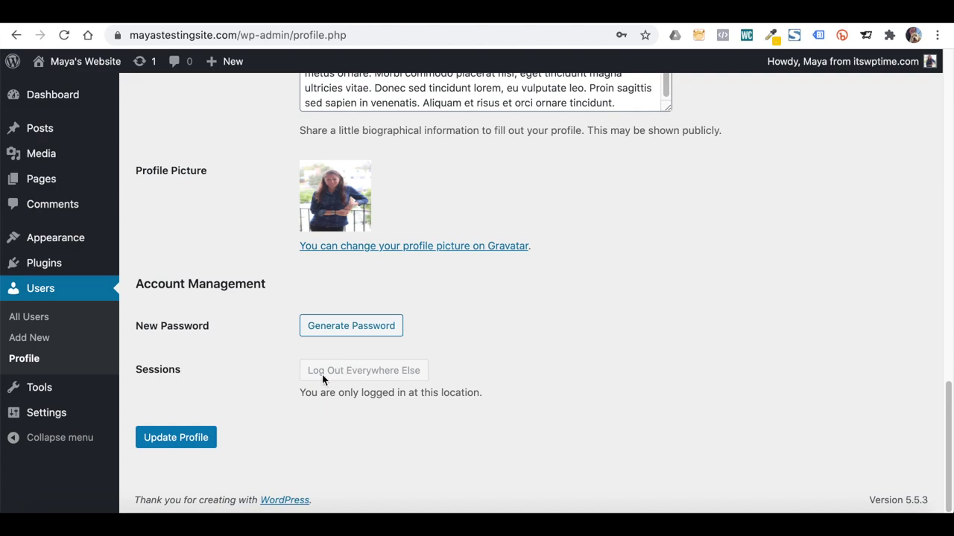
{"action": "left_click", "coordinate": [186, 443]}
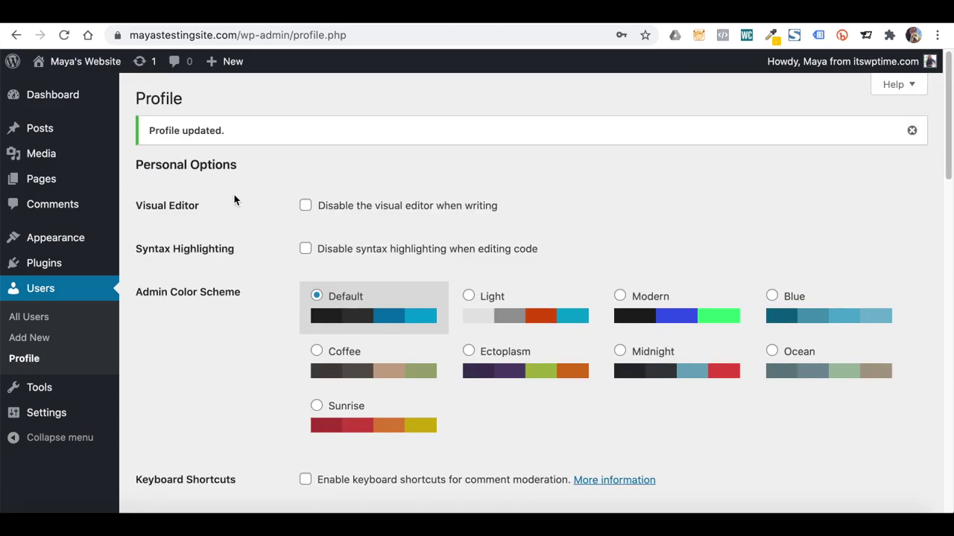
{"action": "mouse_move", "coordinate": [95, 67]}
{"action": "left_click", "coordinate": [85, 86]}
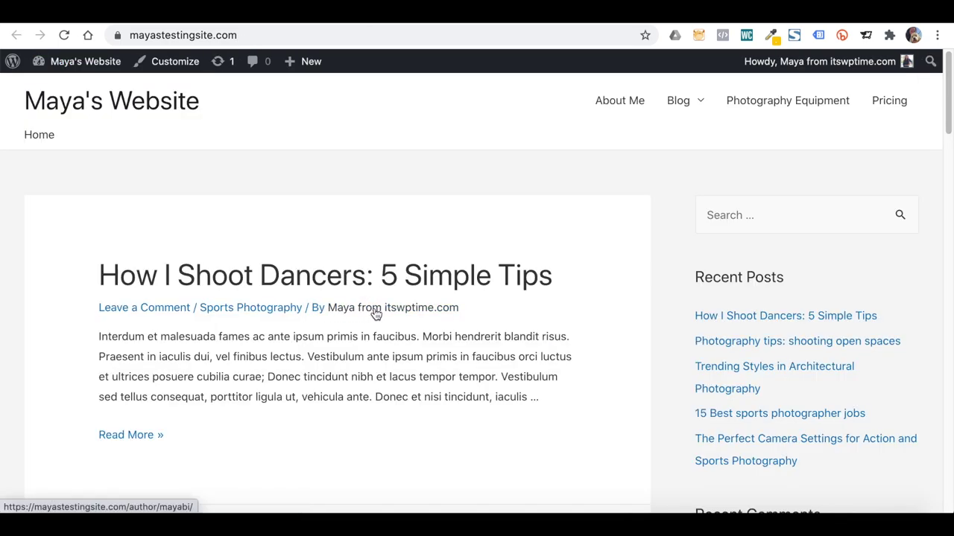
{"action": "left_click", "coordinate": [385, 313]}
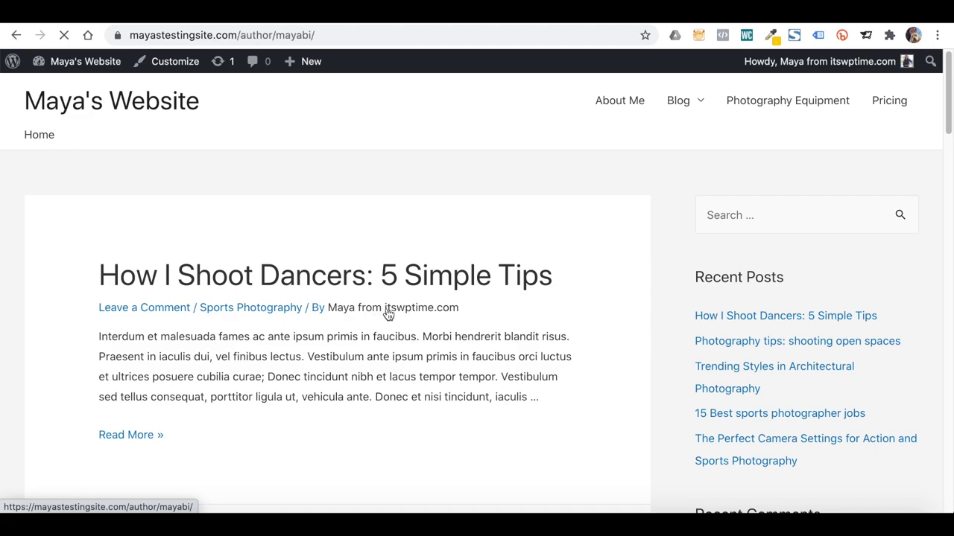
{"action": "scroll", "coordinate": [387, 315], "scroll_direction": "down", "scroll_amount": 2}
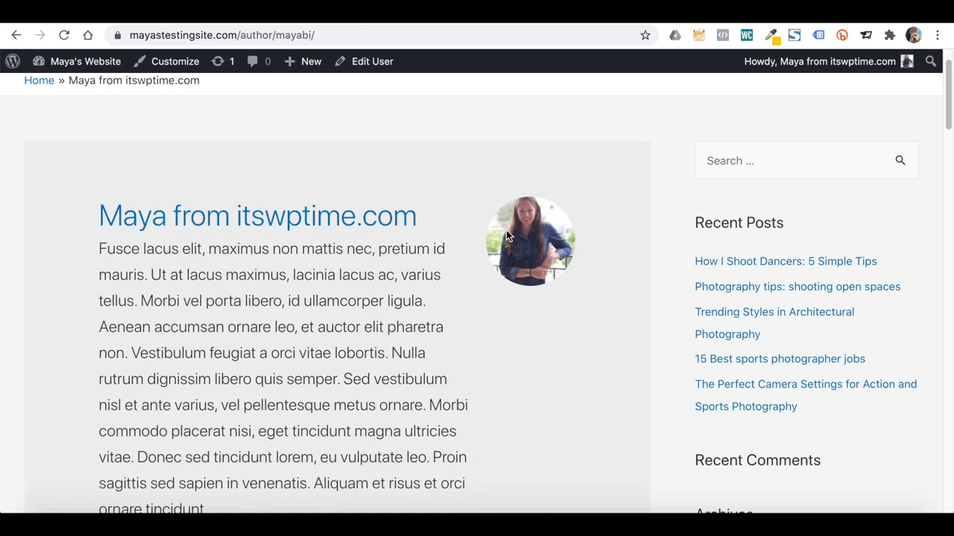
{"action": "scroll", "coordinate": [324, 363], "scroll_direction": "down", "scroll_amount": 10}
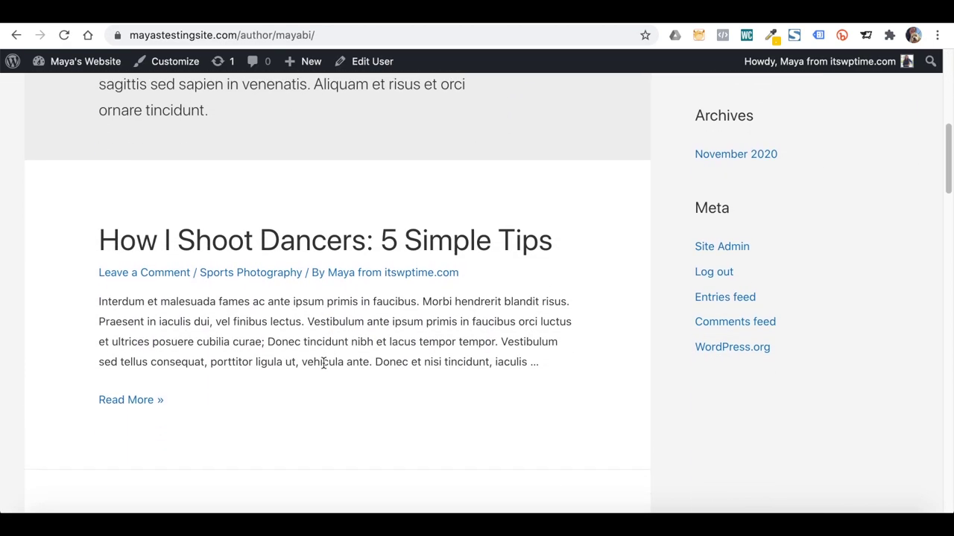
{"action": "scroll", "coordinate": [323, 365], "scroll_direction": "down", "scroll_amount": 4}
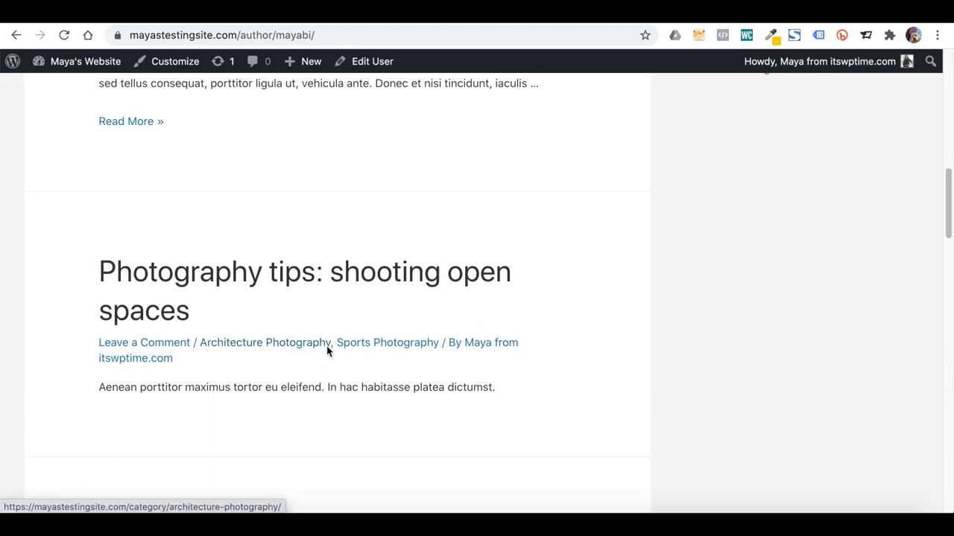
{"action": "left_click", "coordinate": [160, 21]}
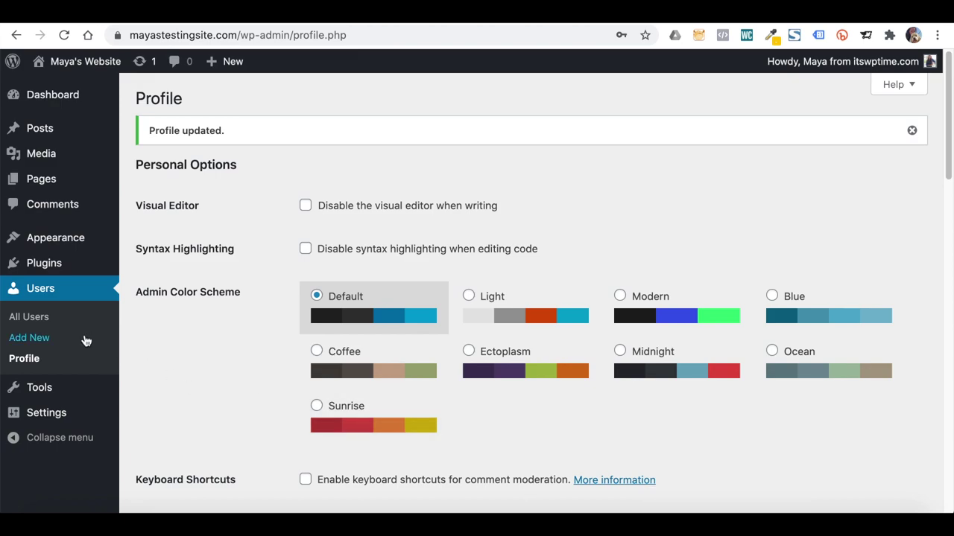
Open Add New User and enter the new user's username, e-mail address and first name.
{"action": "left_click", "coordinate": [33, 341]}
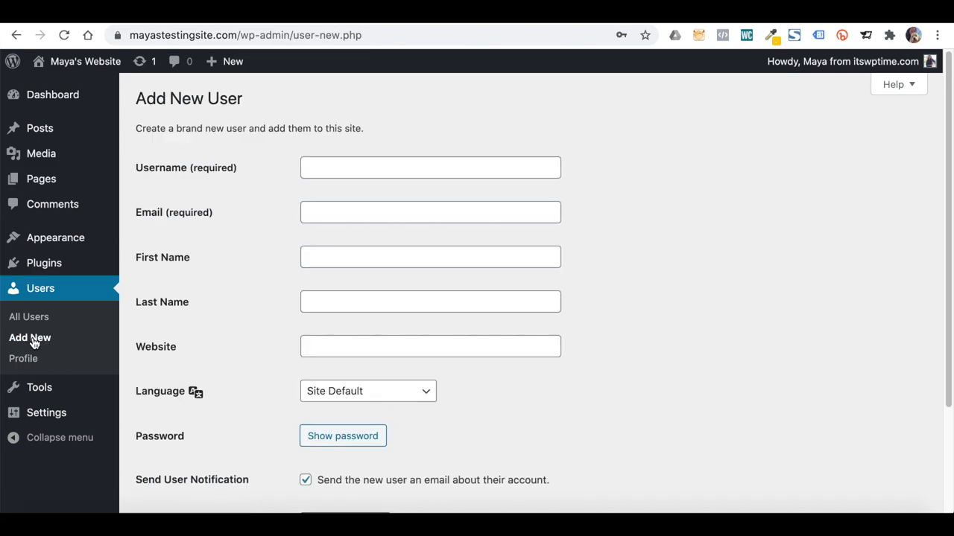
{"action": "left_click", "coordinate": [345, 169]}
{"action": "type", "text": "Daniel"}
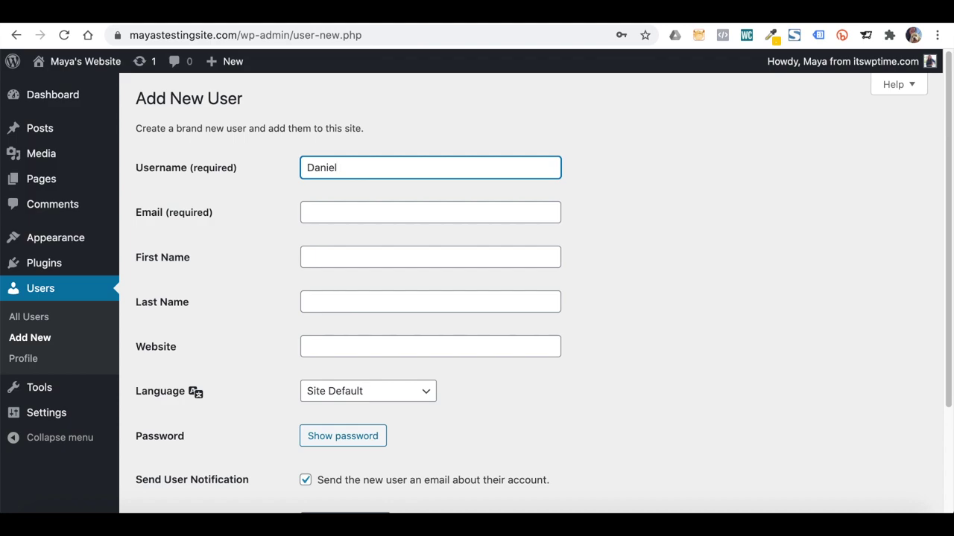
{"action": "left_click", "coordinate": [357, 212]}
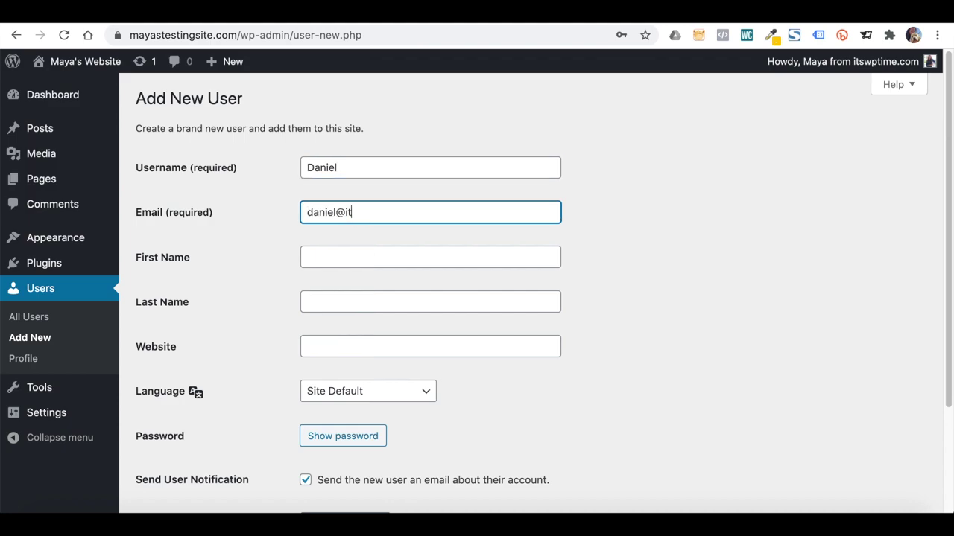
{"action": "key", "text": "Tab"}
{"action": "type", "text": "Dan"}
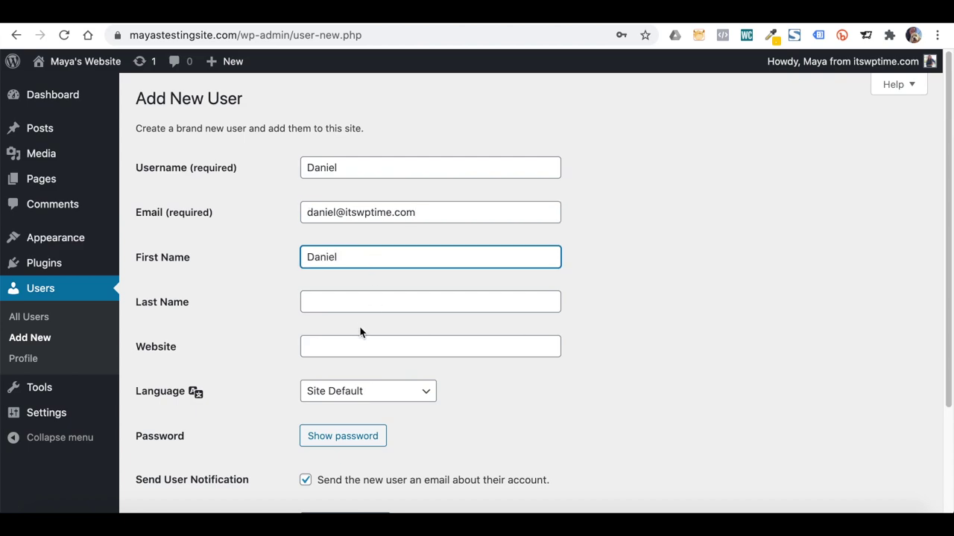
Untick Send User Notification and bring up the Role choices.
{"action": "scroll", "coordinate": [360, 333], "scroll_direction": "down", "scroll_amount": 5}
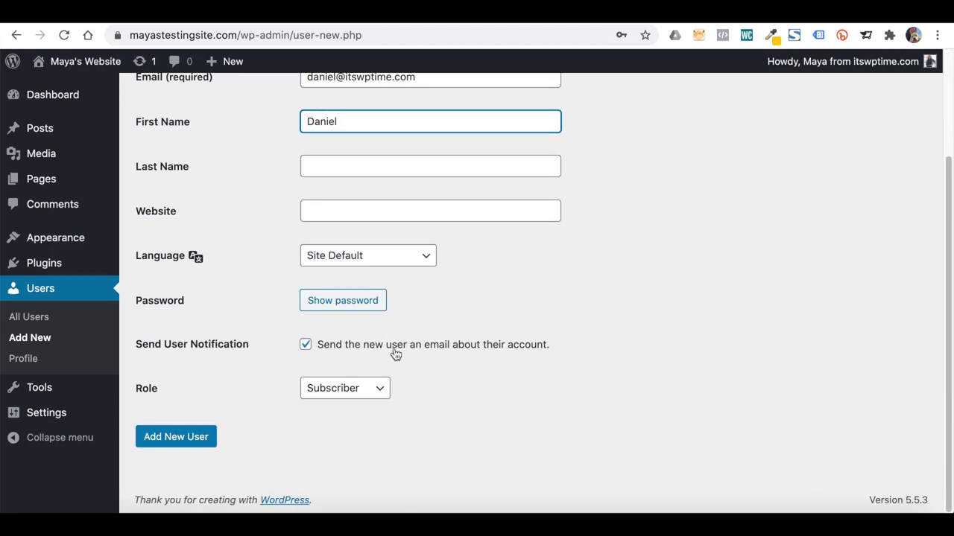
{"action": "left_click", "coordinate": [306, 345]}
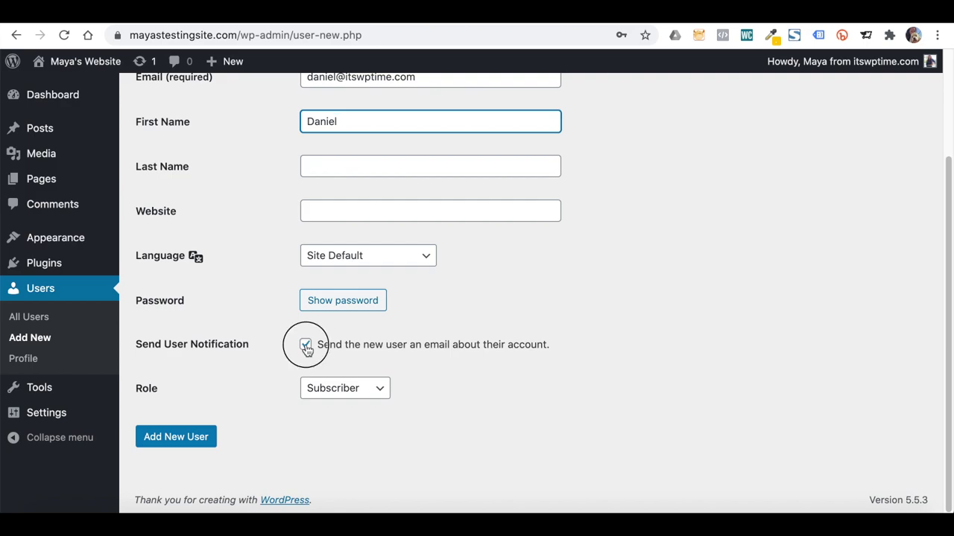
{"action": "left_click", "coordinate": [344, 391]}
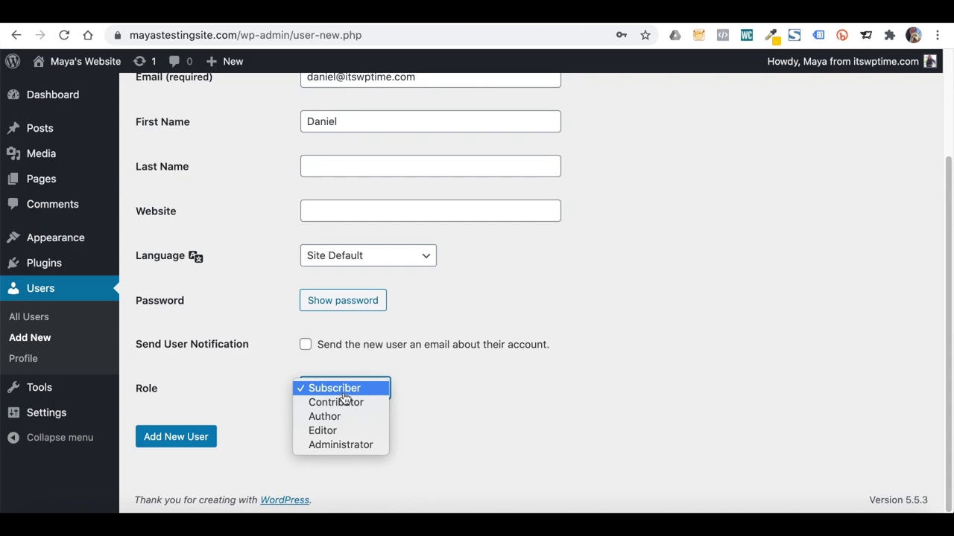
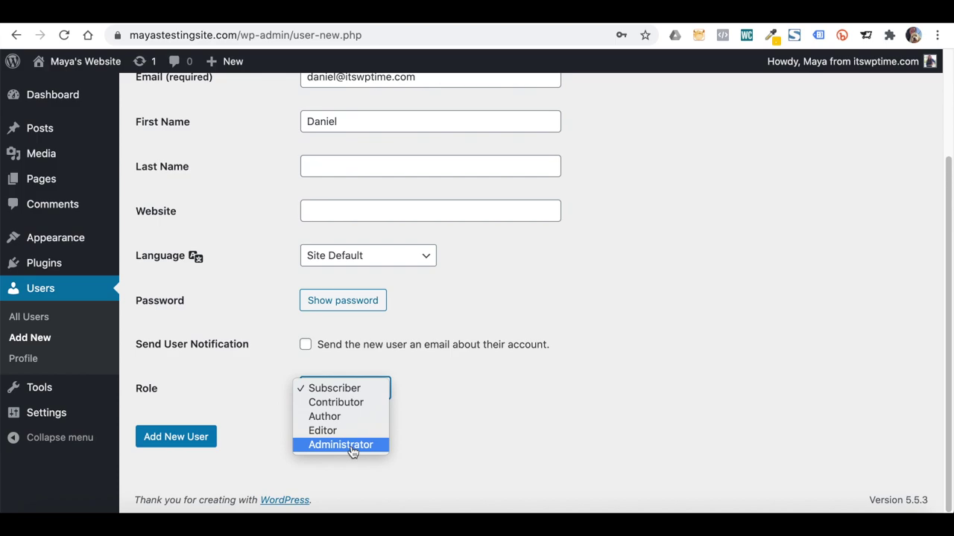
Create the user Daniel with the Editor role and enter 'daniel' as the login username.
{"action": "left_click", "coordinate": [333, 434]}
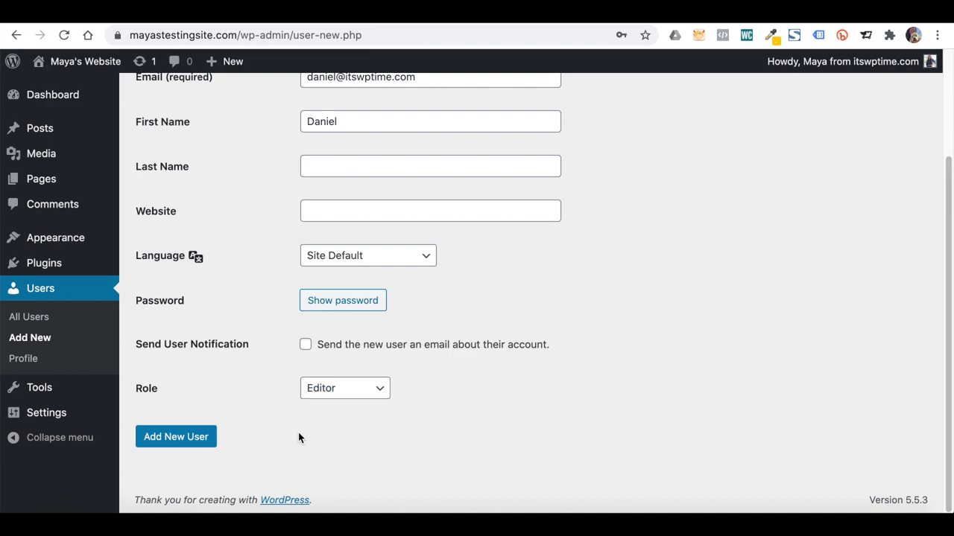
{"action": "left_click", "coordinate": [187, 436]}
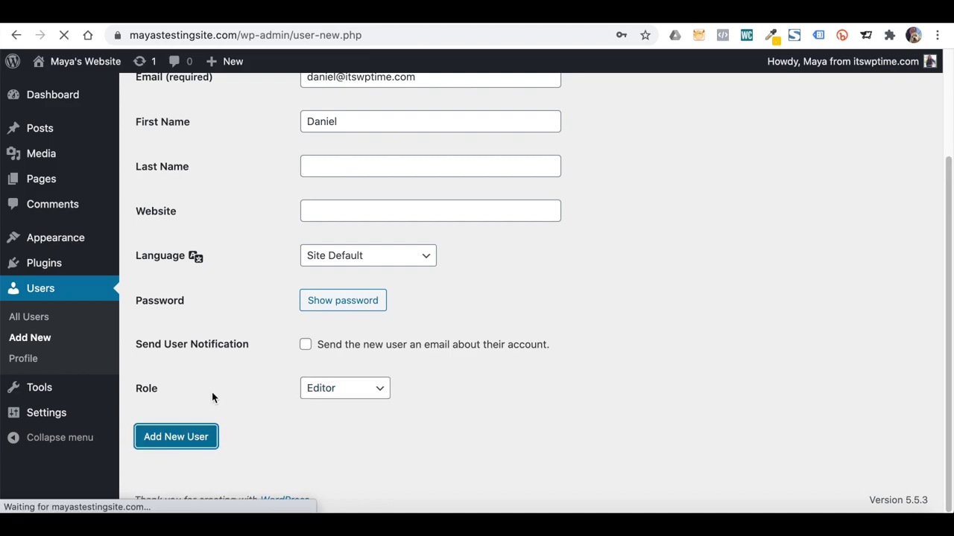
{"action": "type", "text": "daniel"}
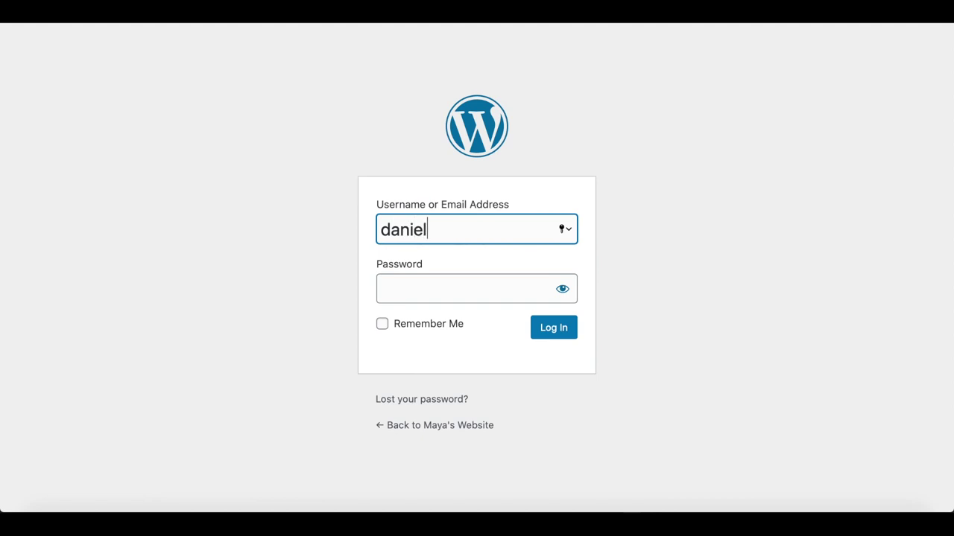
{"action": "key", "text": "Tab"}
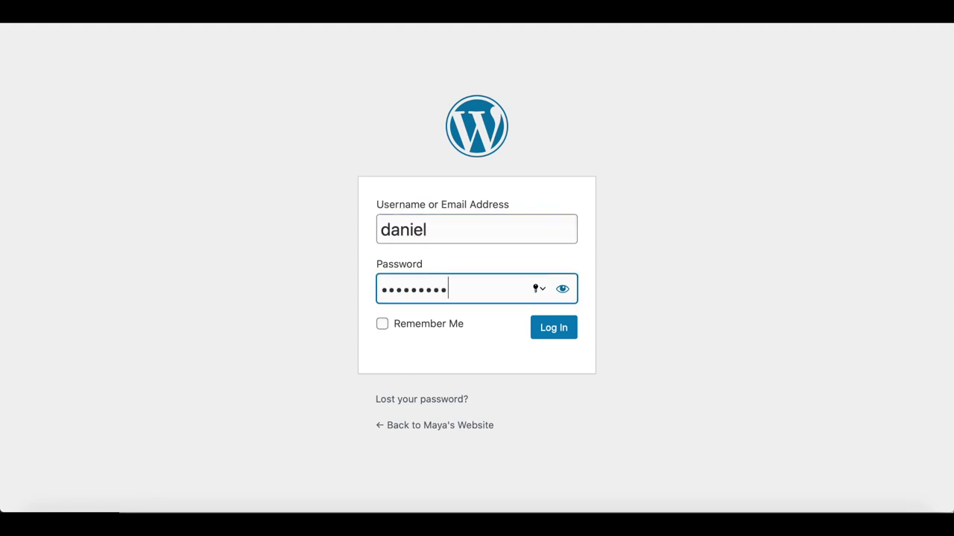
Log in as daniel and view the list of all posts.
{"action": "left_click", "coordinate": [549, 333]}
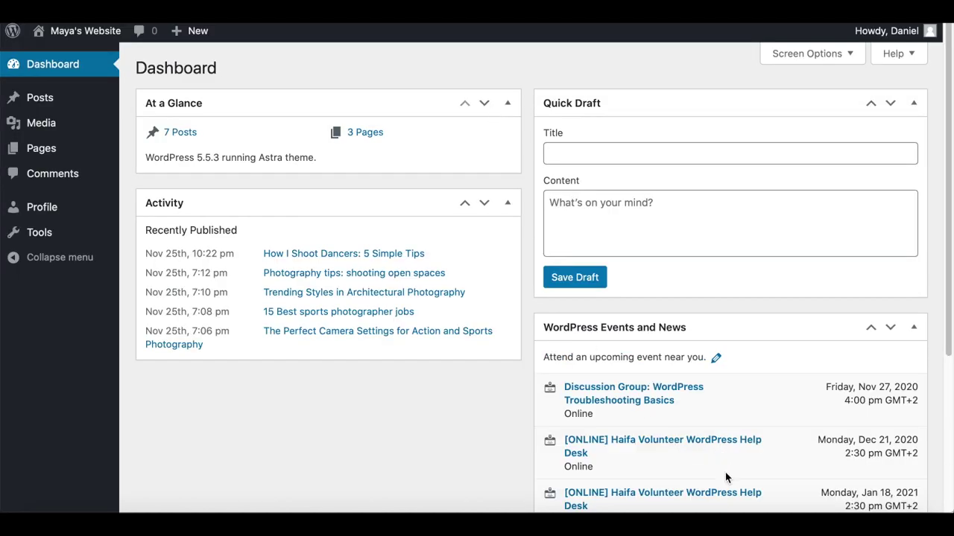
{"action": "mouse_move", "coordinate": [53, 97]}
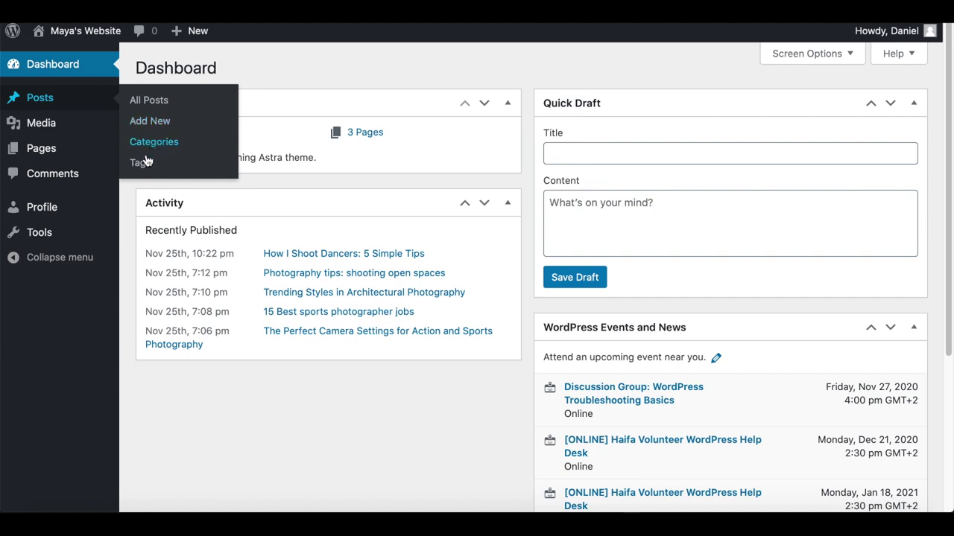
{"action": "left_click", "coordinate": [154, 101]}
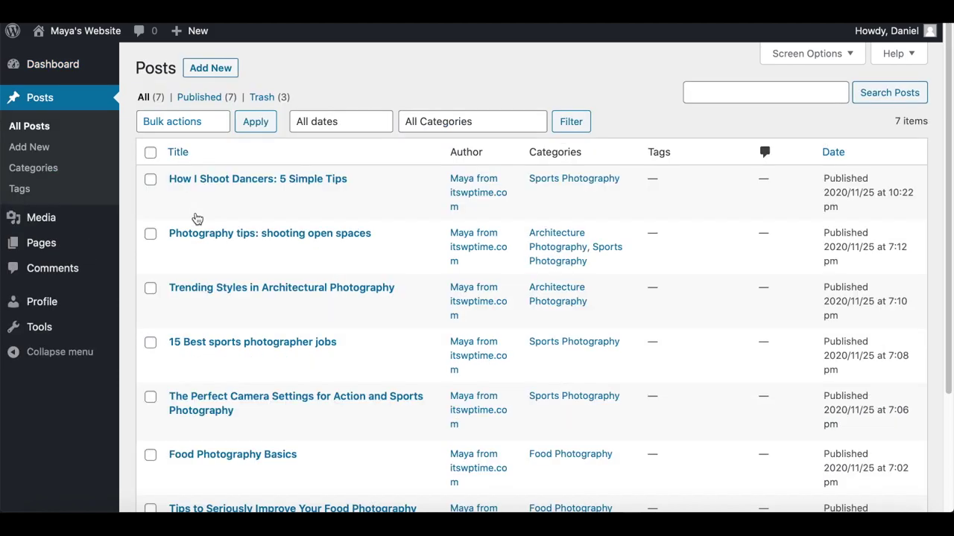
{"action": "mouse_move", "coordinate": [197, 218]}
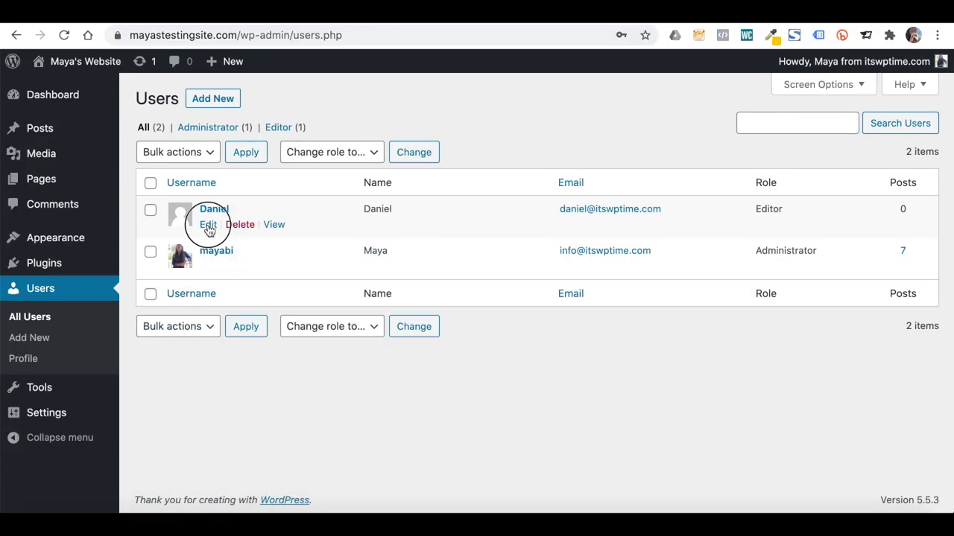
Change Daniel's role to Author on his Edit User page and save it.
{"action": "left_click", "coordinate": [208, 224]}
{"action": "scroll", "coordinate": [314, 312], "scroll_direction": "down", "scroll_amount": 10}
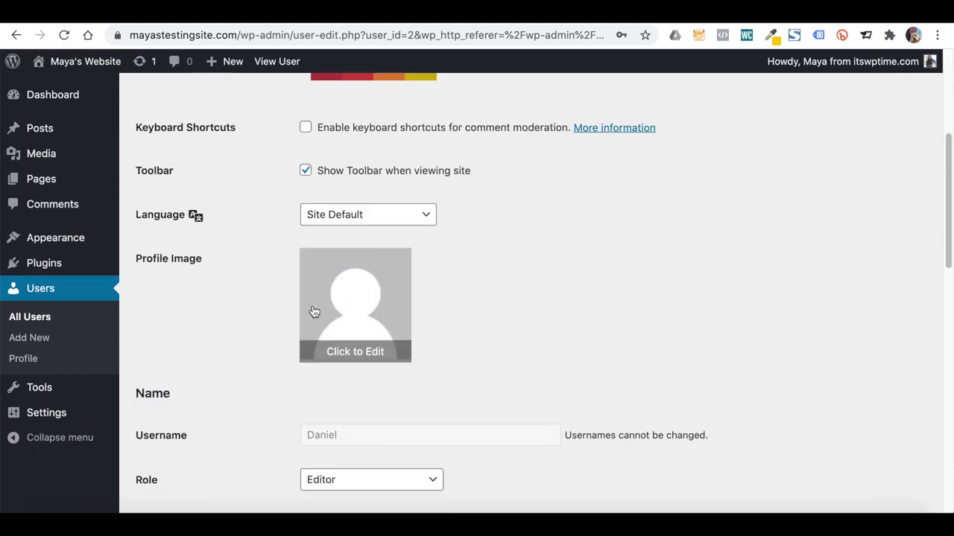
{"action": "left_click", "coordinate": [355, 176]}
{"action": "left_click", "coordinate": [356, 158]}
{"action": "scroll", "coordinate": [281, 186], "scroll_direction": "down", "scroll_amount": 10}
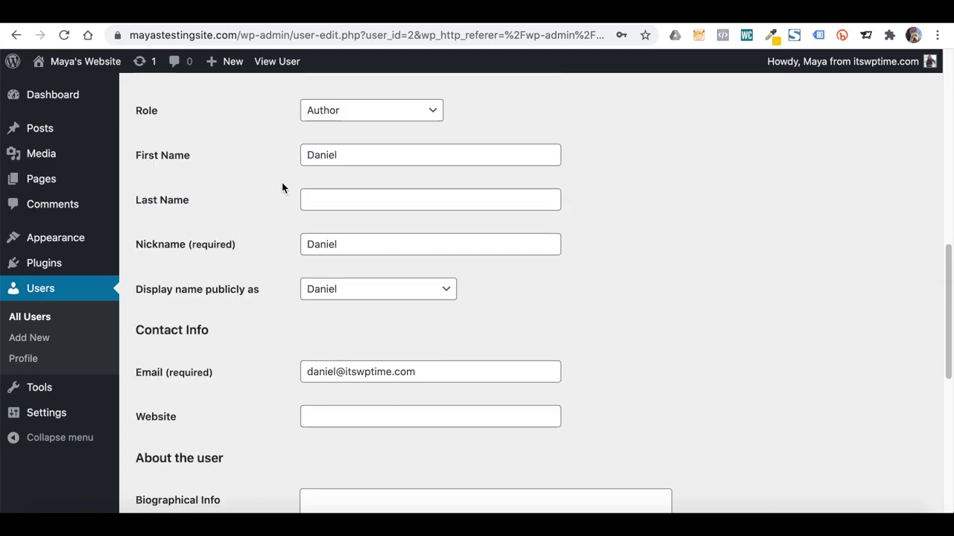
{"action": "left_click", "coordinate": [176, 436]}
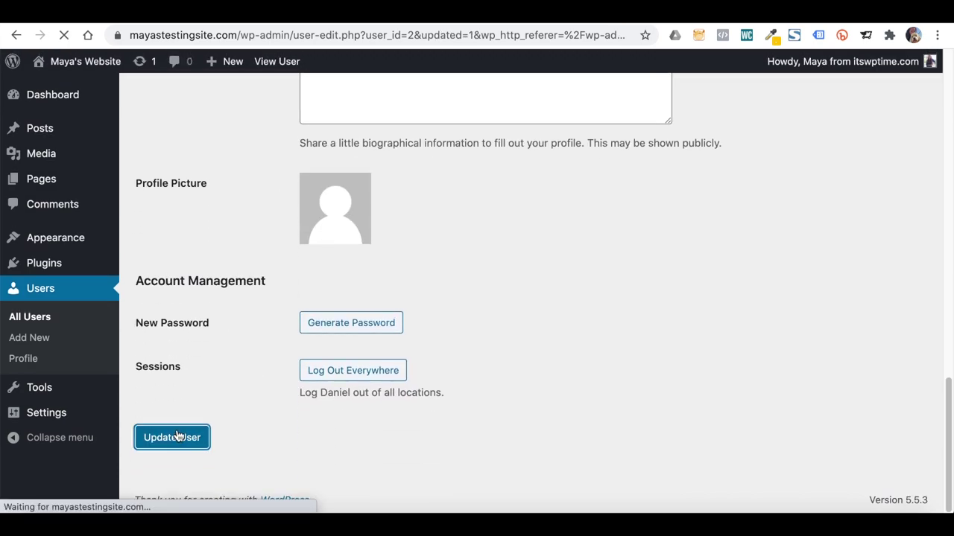
Reload the Posts list in Daniel's session to see his Author permissions.
{"action": "left_click", "coordinate": [96, 522]}
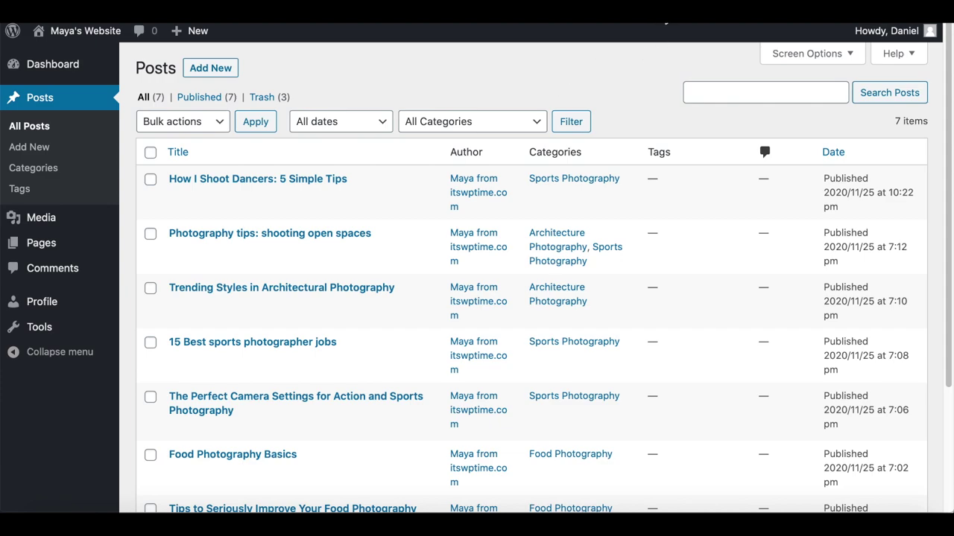
{"action": "key", "text": "super+r"}
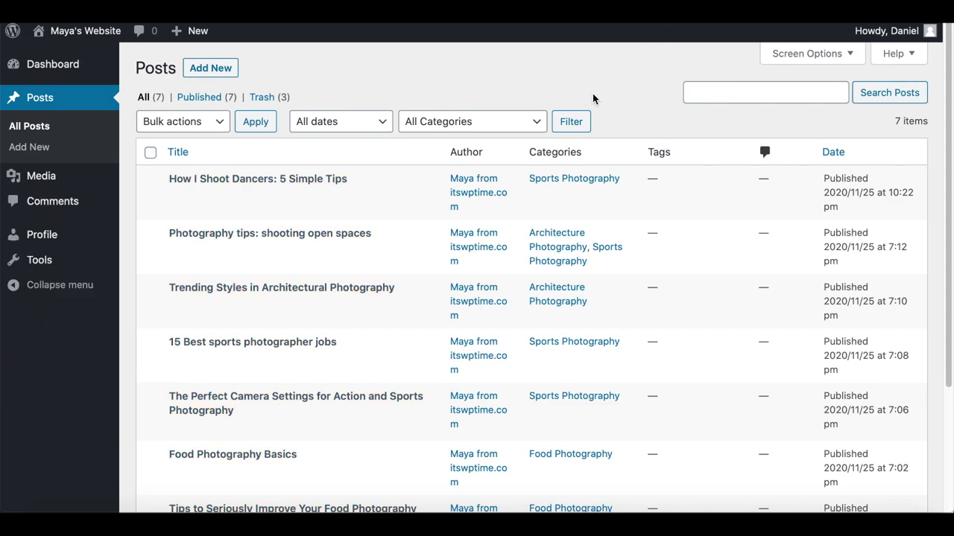
{"action": "mouse_move", "coordinate": [329, 176]}
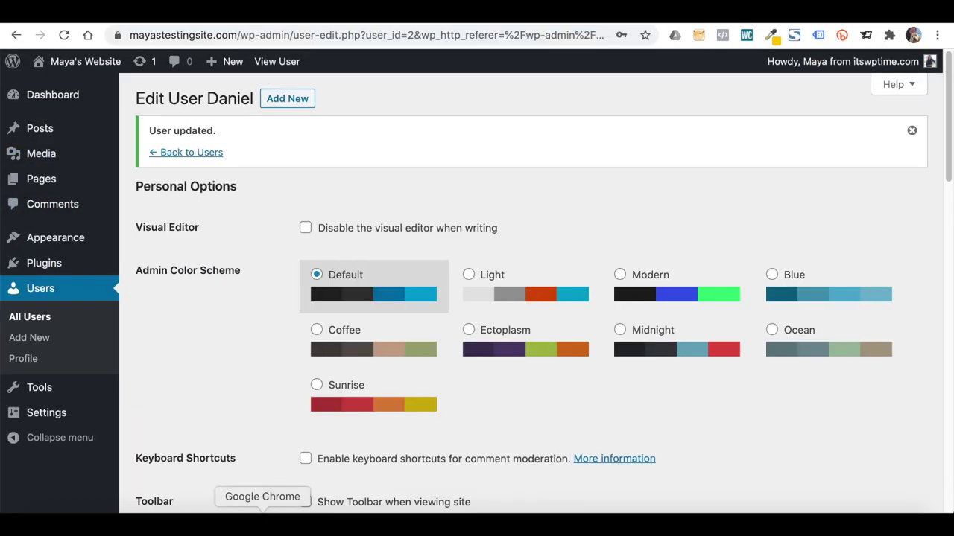
Make Daniel a Contributor, then start a new post as him, which only allows Submit for Review.
{"action": "scroll", "coordinate": [305, 410], "scroll_direction": "down", "scroll_amount": 5}
{"action": "scroll", "coordinate": [303, 409], "scroll_direction": "down", "scroll_amount": 5}
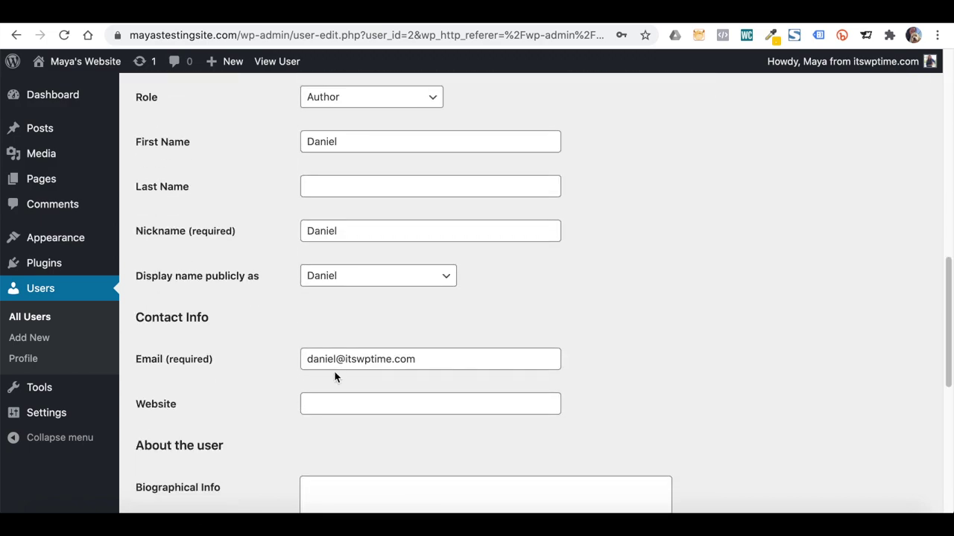
{"action": "left_click", "coordinate": [354, 98]}
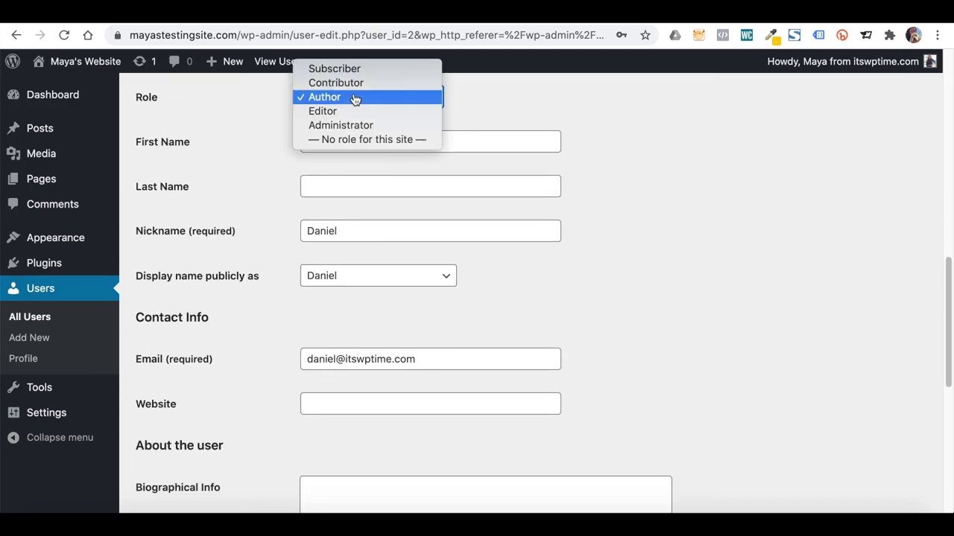
{"action": "left_click", "coordinate": [350, 83]}
{"action": "scroll", "coordinate": [260, 180], "scroll_direction": "down", "scroll_amount": 1}
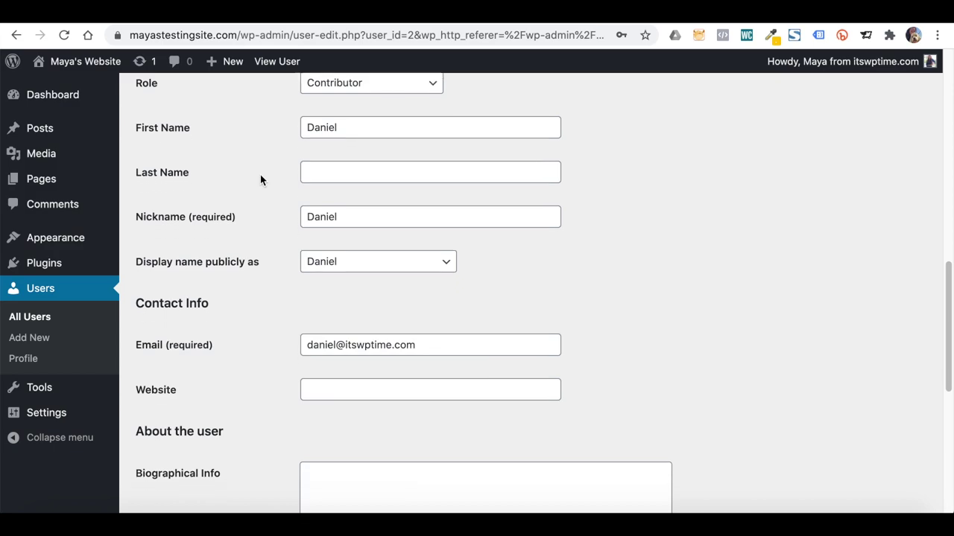
{"action": "scroll", "coordinate": [260, 179], "scroll_direction": "down", "scroll_amount": 6}
{"action": "left_click", "coordinate": [176, 439]}
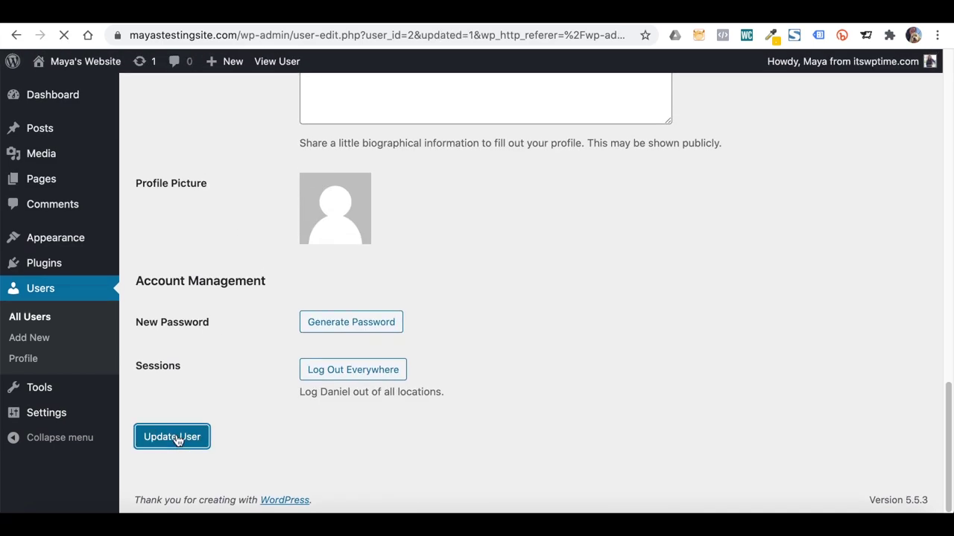
{"action": "left_click", "coordinate": [97, 522]}
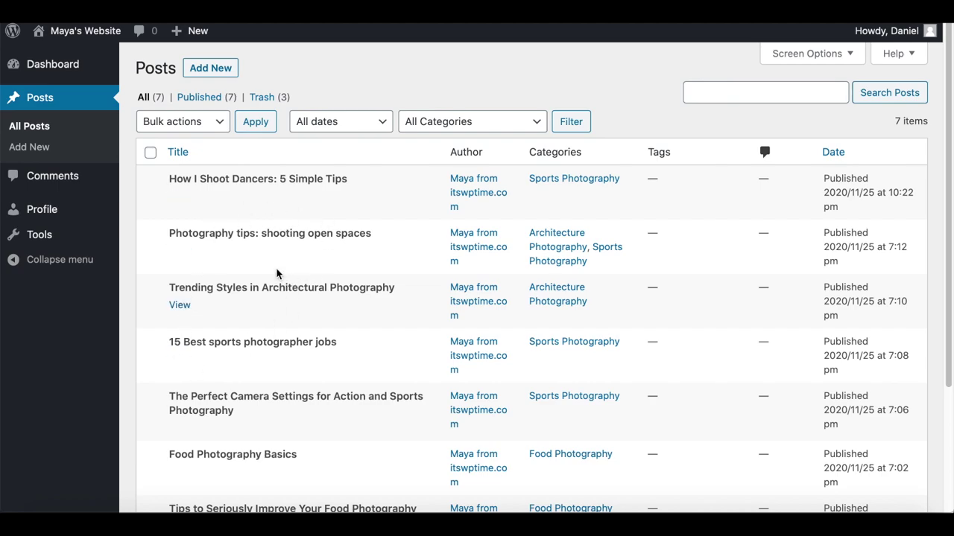
{"action": "left_click", "coordinate": [212, 69]}
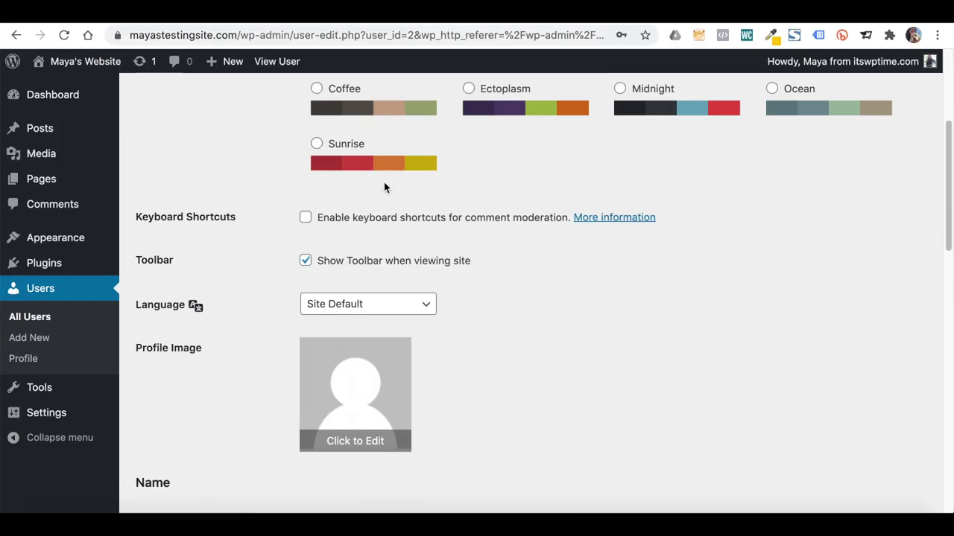
Change Daniel's role to Subscriber and update the user.
{"action": "scroll", "coordinate": [383, 181], "scroll_direction": "down", "scroll_amount": 5}
{"action": "left_click", "coordinate": [372, 161]}
{"action": "left_click", "coordinate": [371, 148]}
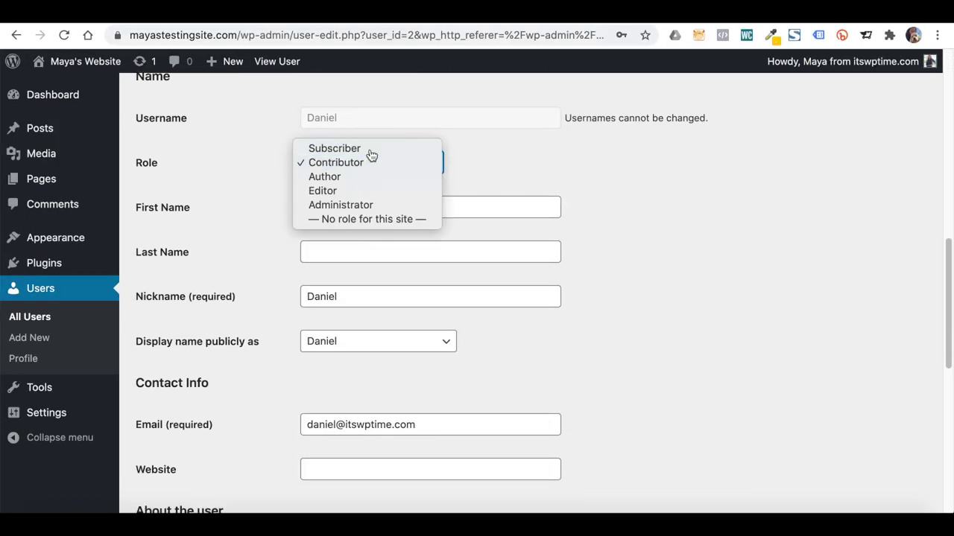
{"action": "scroll", "coordinate": [258, 202], "scroll_direction": "down", "scroll_amount": 7}
{"action": "left_click", "coordinate": [171, 435]}
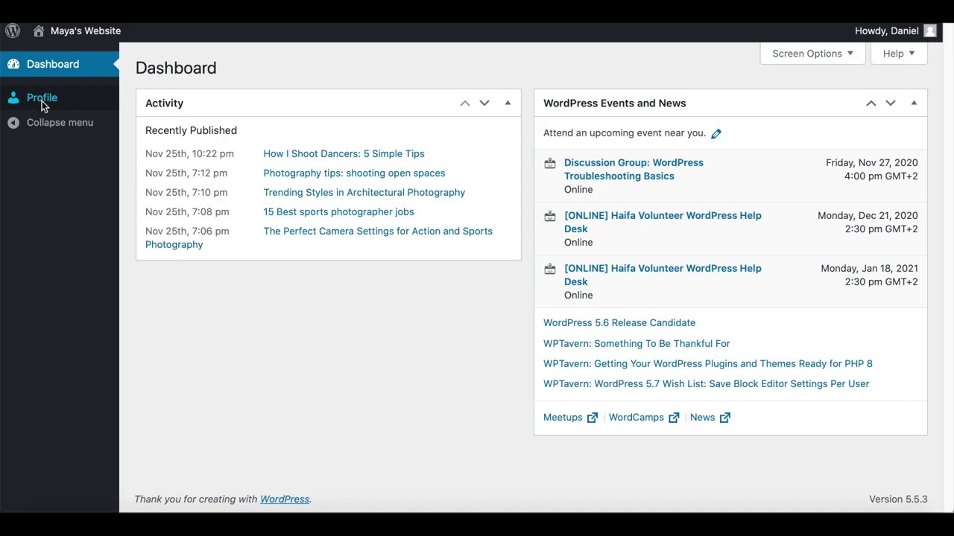
As Daniel, check his Profile page and then his Dashboard.
{"action": "left_click", "coordinate": [42, 100]}
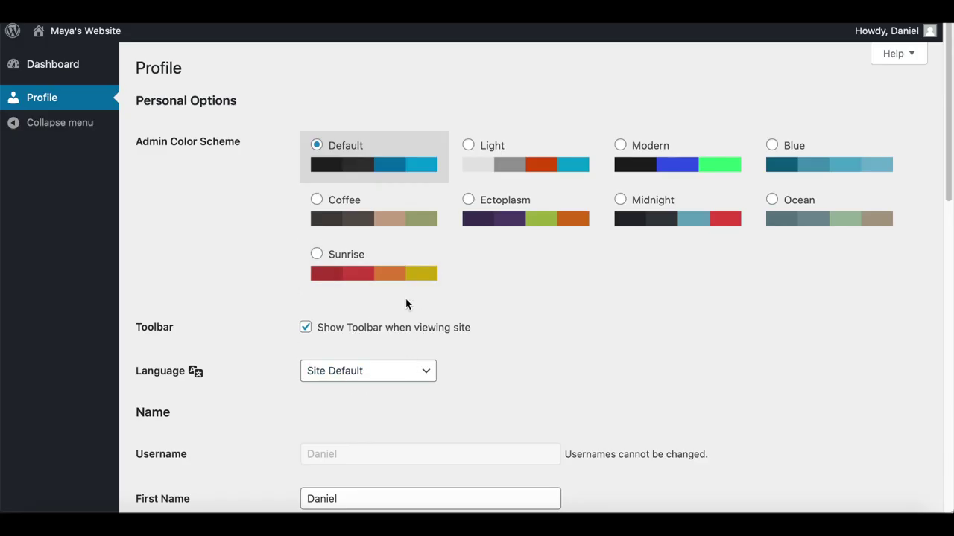
{"action": "scroll", "coordinate": [336, 366], "scroll_direction": "down", "scroll_amount": 15}
{"action": "scroll", "coordinate": [336, 366], "scroll_direction": "up", "scroll_amount": 15}
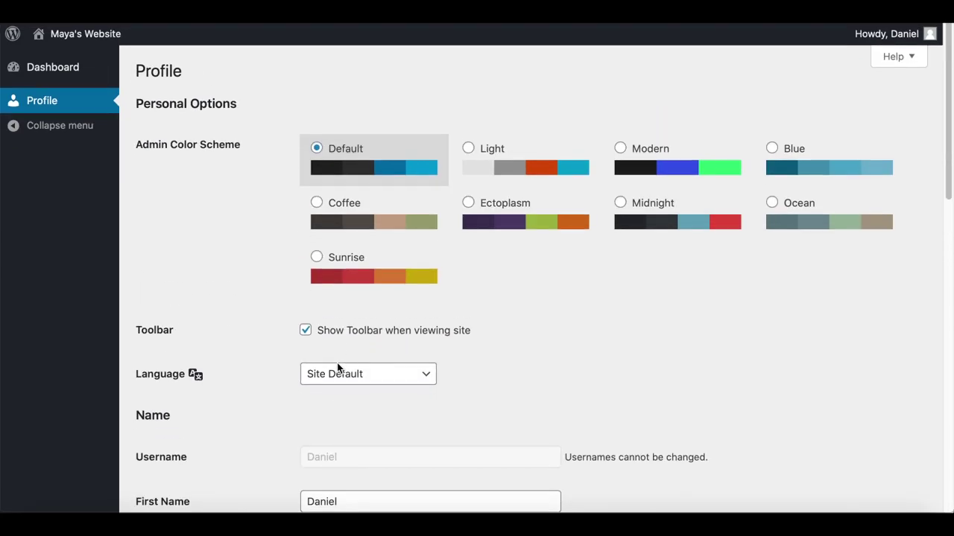
{"action": "left_click", "coordinate": [54, 67]}
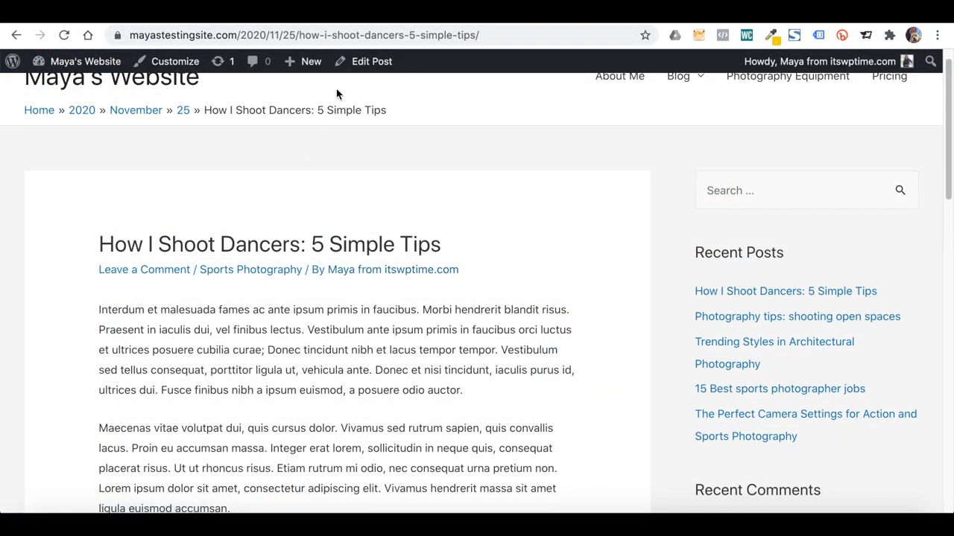
Edit the post and enable the Author box in Screen Options.
{"action": "left_click", "coordinate": [368, 61]}
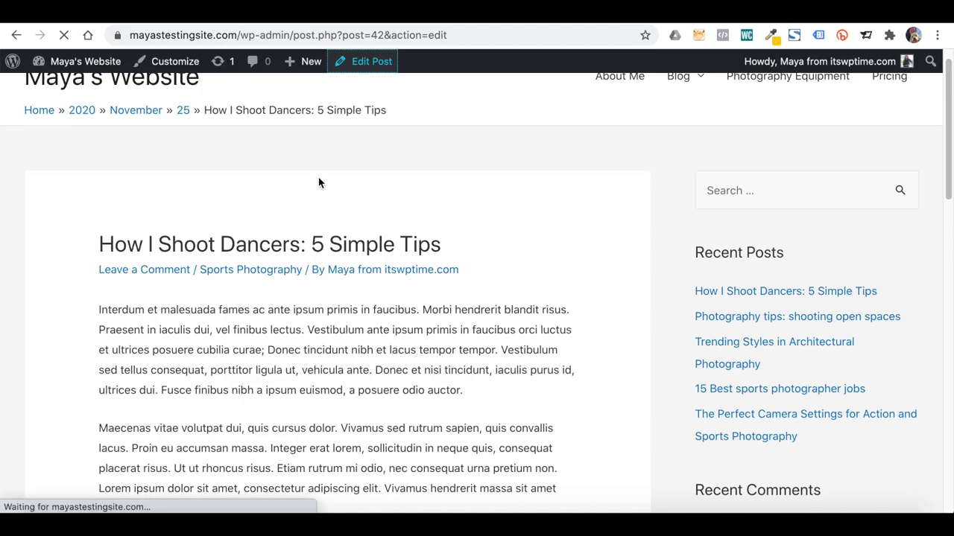
{"action": "scroll", "coordinate": [318, 176], "scroll_direction": "down", "scroll_amount": 5}
{"action": "scroll", "coordinate": [318, 177], "scroll_direction": "down", "scroll_amount": 8}
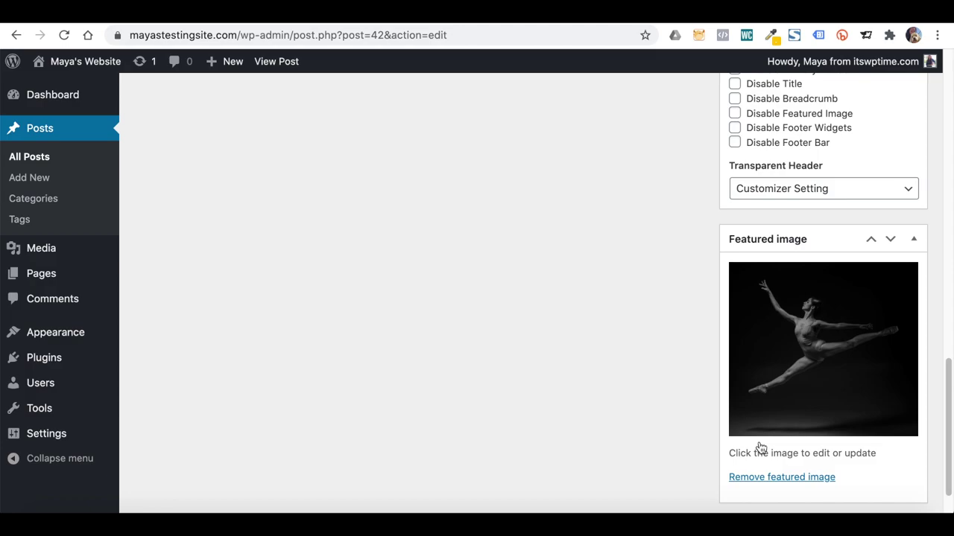
{"action": "scroll", "coordinate": [760, 463], "scroll_direction": "down", "scroll_amount": 1}
{"action": "scroll", "coordinate": [761, 462], "scroll_direction": "up", "scroll_amount": 15}
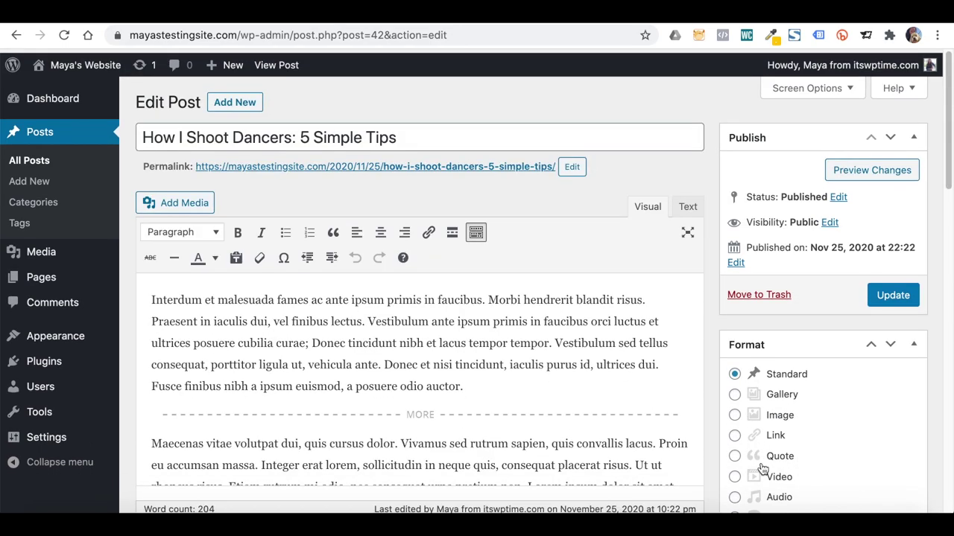
{"action": "left_click", "coordinate": [807, 89]}
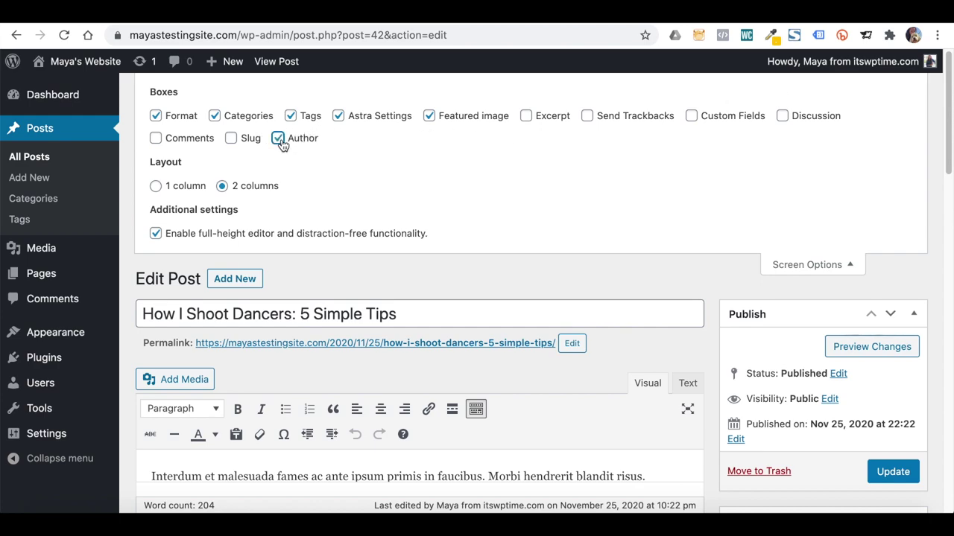
{"action": "left_click", "coordinate": [808, 265]}
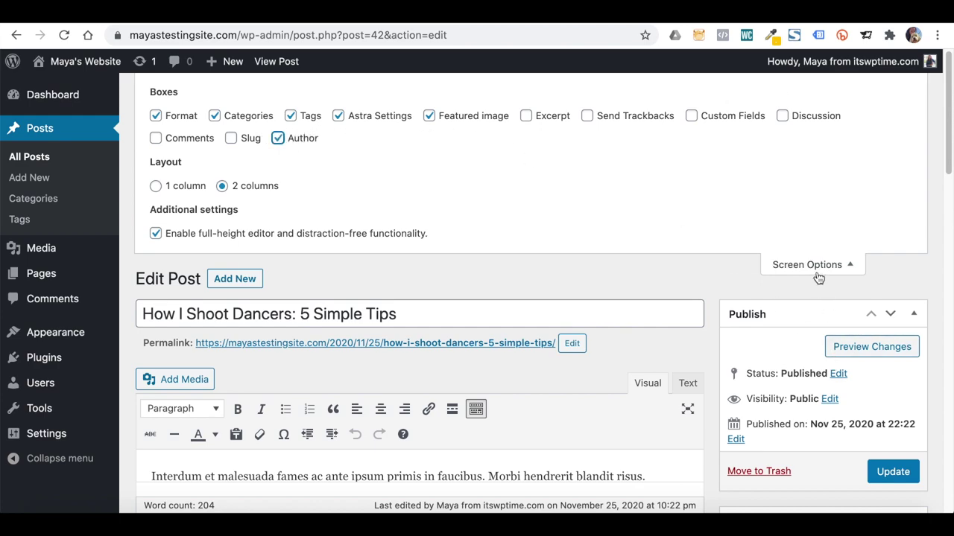
Set the post's author to Daniel and update the post.
{"action": "scroll", "coordinate": [302, 361], "scroll_direction": "down", "scroll_amount": 2}
{"action": "scroll", "coordinate": [305, 366], "scroll_direction": "down", "scroll_amount": 8}
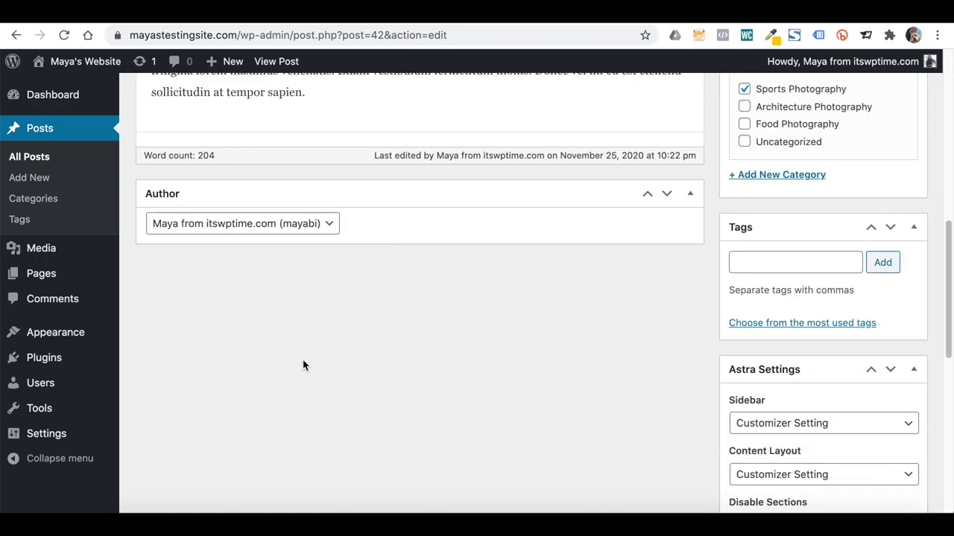
{"action": "left_click", "coordinate": [295, 126]}
{"action": "key", "text": "Up"}
{"action": "key", "text": "Return"}
{"action": "scroll", "coordinate": [363, 227], "scroll_direction": "up", "scroll_amount": 10}
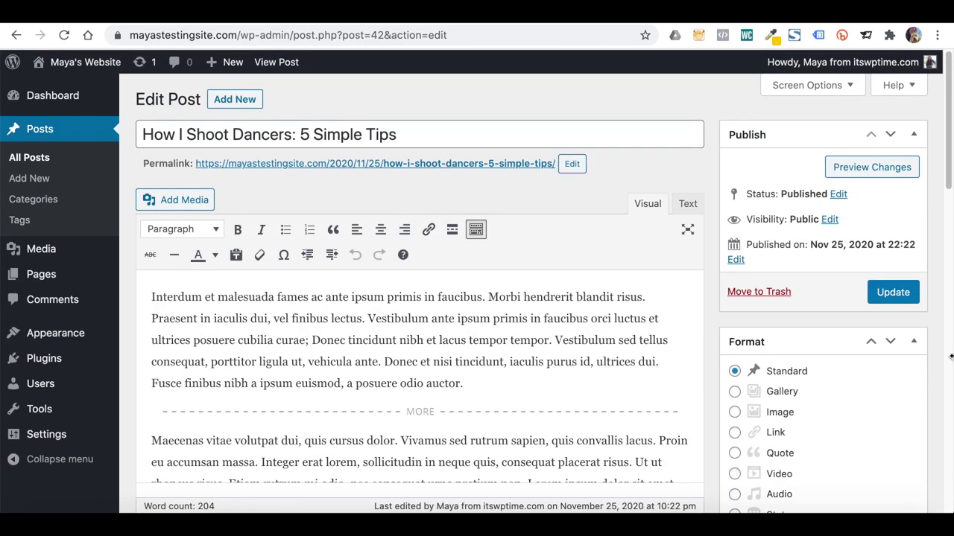
{"action": "left_click", "coordinate": [898, 298]}
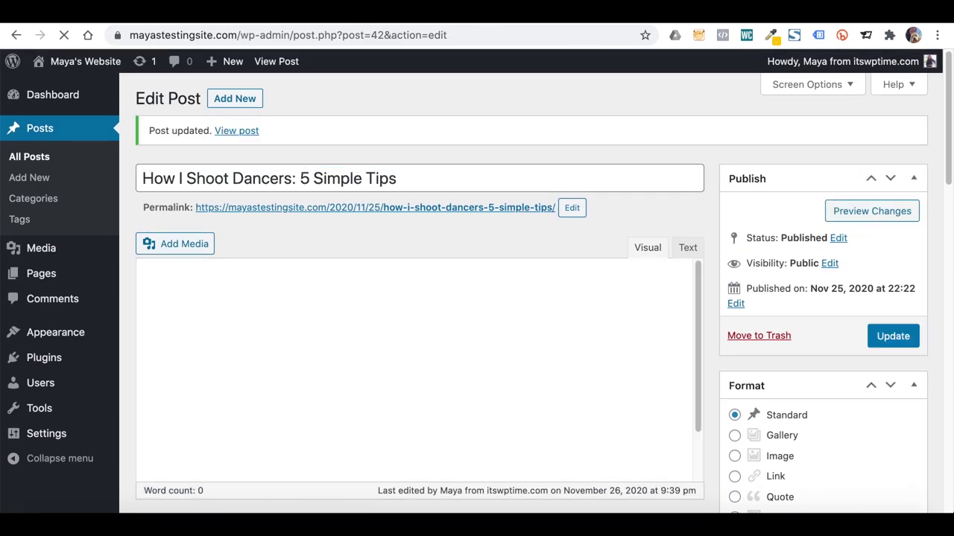
View the live post and browse Daniel's author archive page.
{"action": "left_click", "coordinate": [246, 131]}
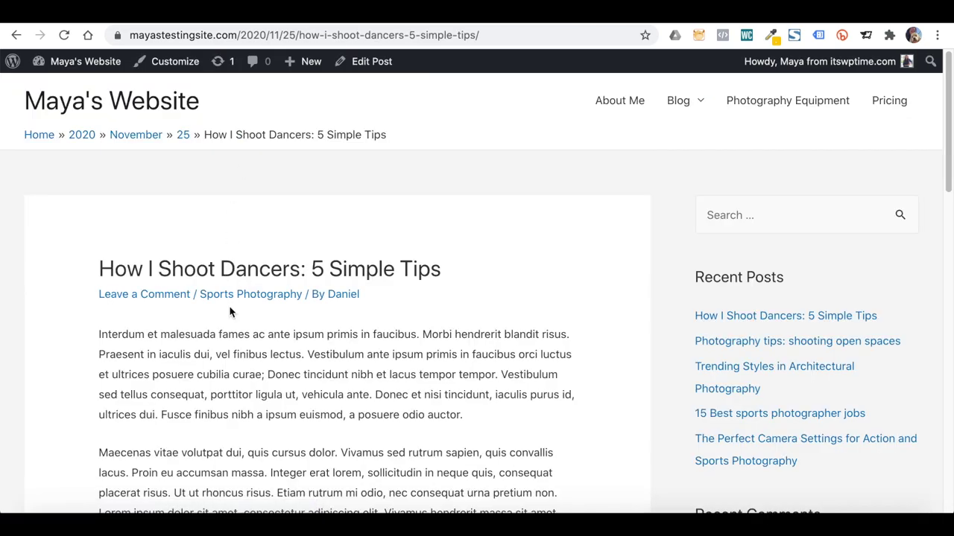
{"action": "left_click", "coordinate": [336, 296]}
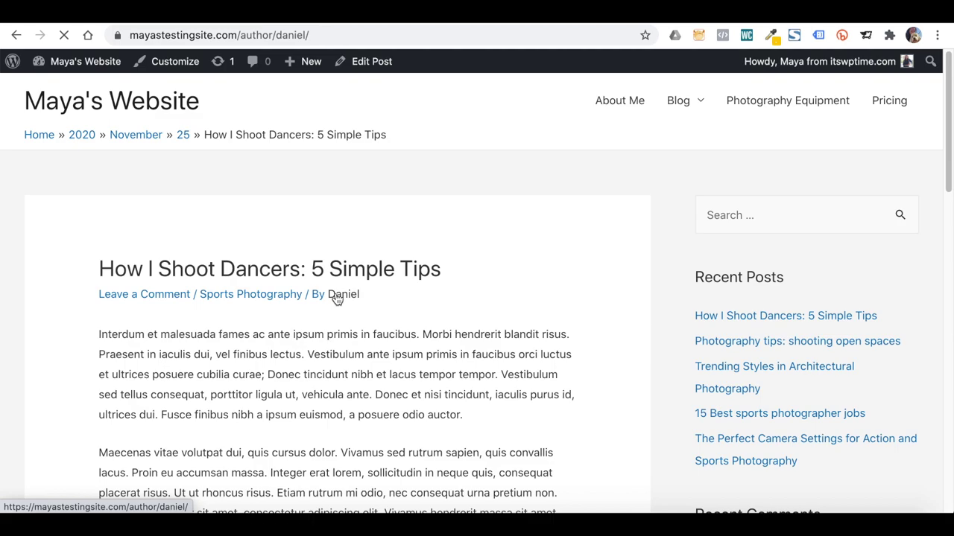
{"action": "scroll", "coordinate": [336, 297], "scroll_direction": "down", "scroll_amount": 2}
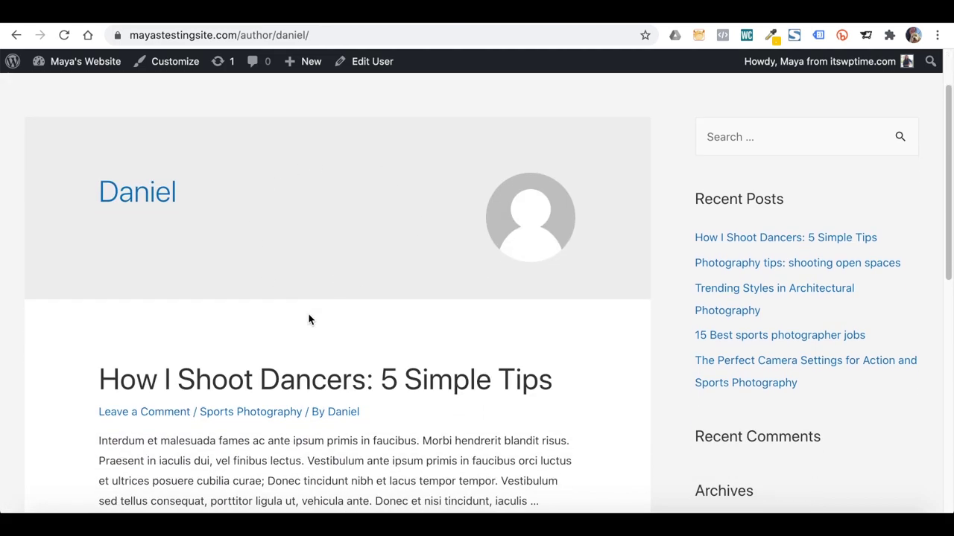
{"action": "scroll", "coordinate": [324, 264], "scroll_direction": "down", "scroll_amount": 4}
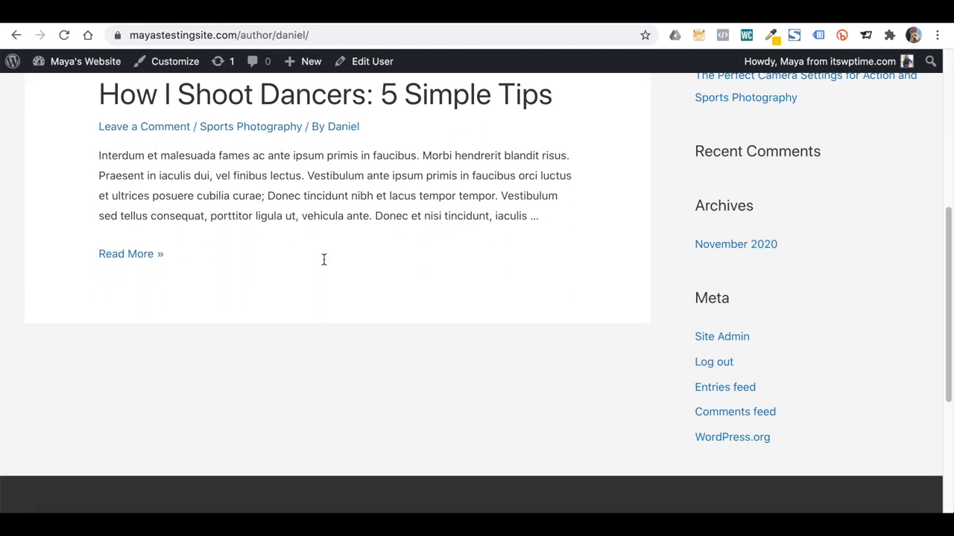
{"action": "scroll", "coordinate": [324, 261], "scroll_direction": "up", "scroll_amount": 3}
{"action": "scroll", "coordinate": [324, 261], "scroll_direction": "up", "scroll_amount": 2}
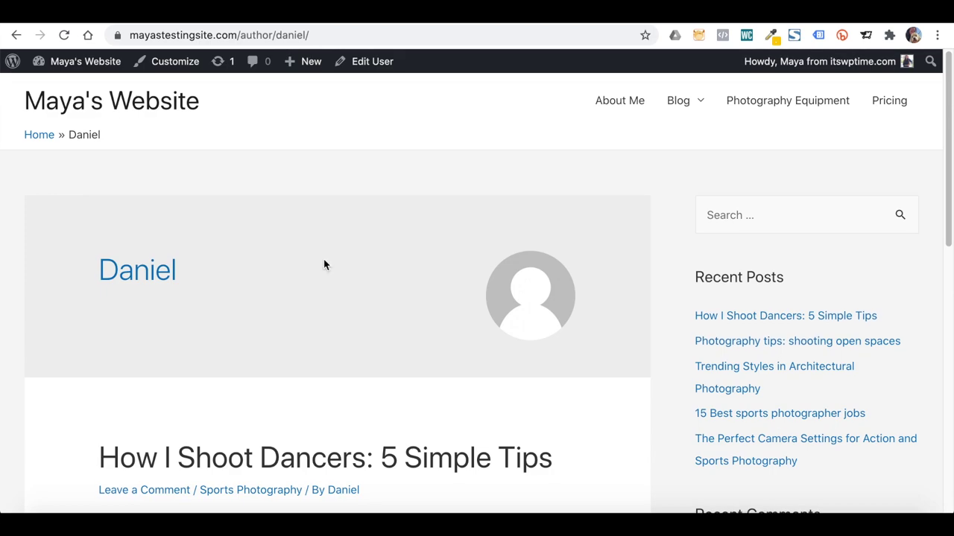
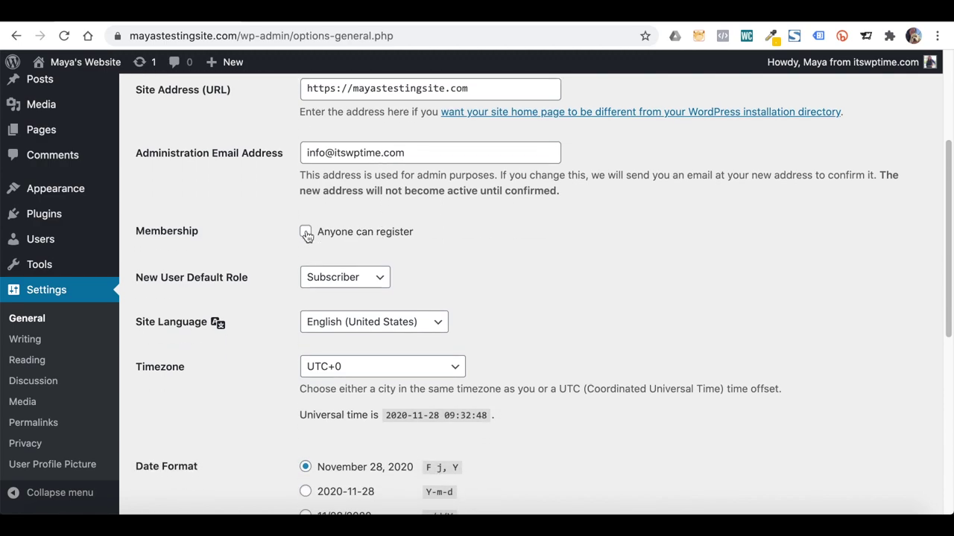
Leave 'Anyone can register' unchecked and keep Subscriber as the new user default role.
{"action": "left_click", "coordinate": [306, 233]}
{"action": "left_click", "coordinate": [305, 232]}
{"action": "mouse_move", "coordinate": [46, 243]}
{"action": "left_click", "coordinate": [333, 280]}
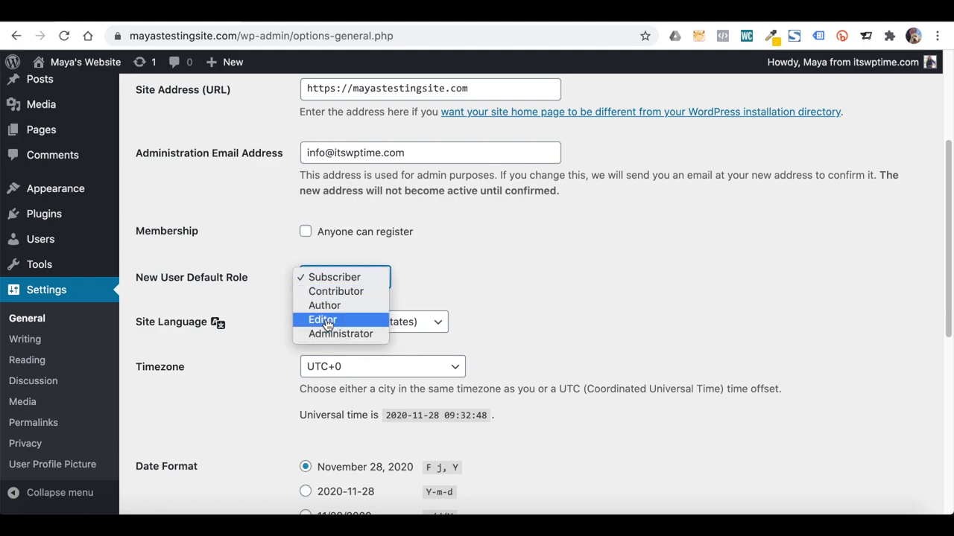
{"action": "left_click", "coordinate": [447, 276]}
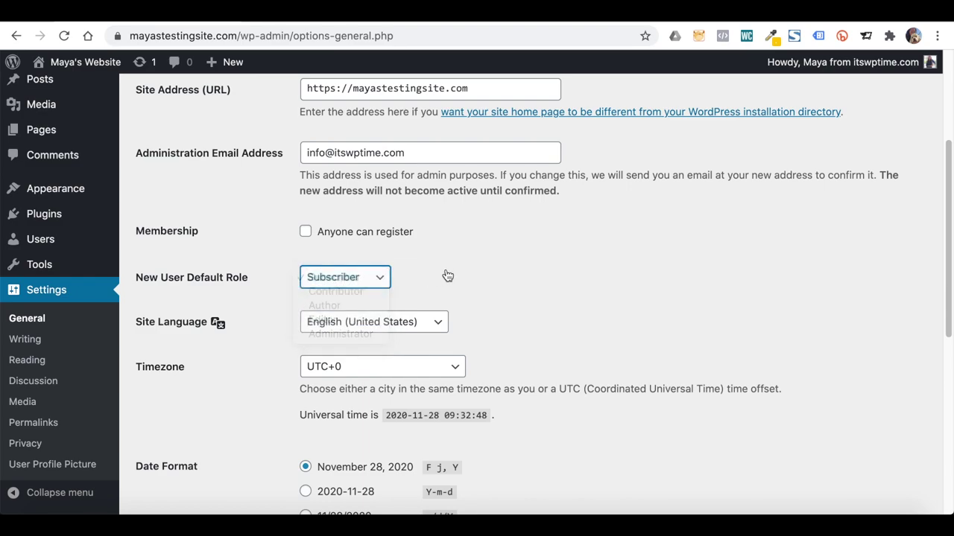
Check the timezone, keep the week starting on Monday, and save the General Settings.
{"action": "left_click", "coordinate": [346, 371]}
{"action": "scroll", "coordinate": [350, 388], "scroll_direction": "down", "scroll_amount": 3}
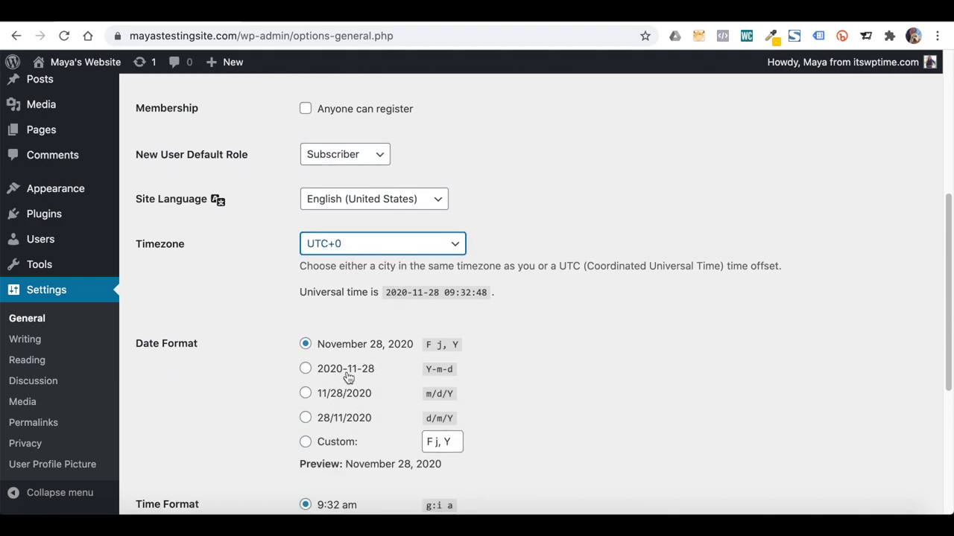
{"action": "scroll", "coordinate": [346, 374], "scroll_direction": "down", "scroll_amount": 7}
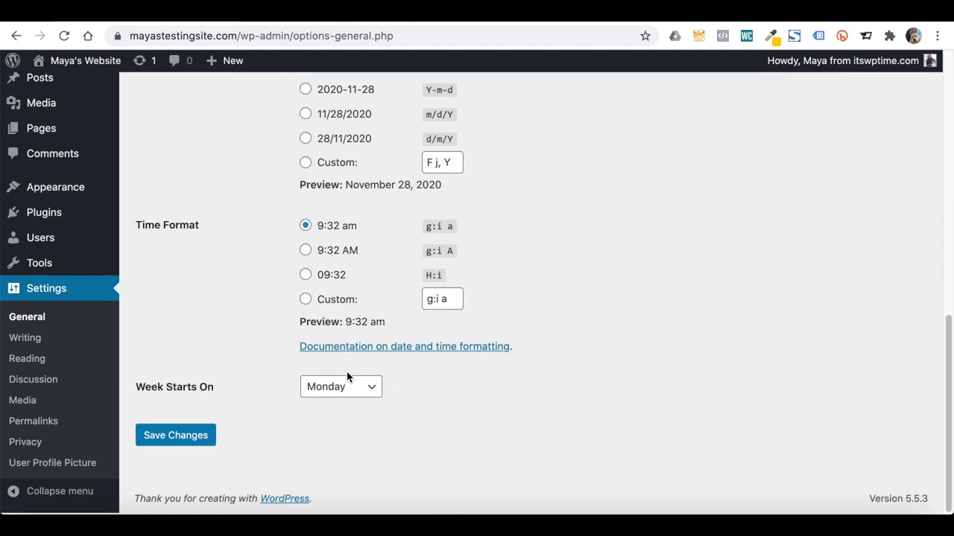
{"action": "left_click", "coordinate": [332, 388]}
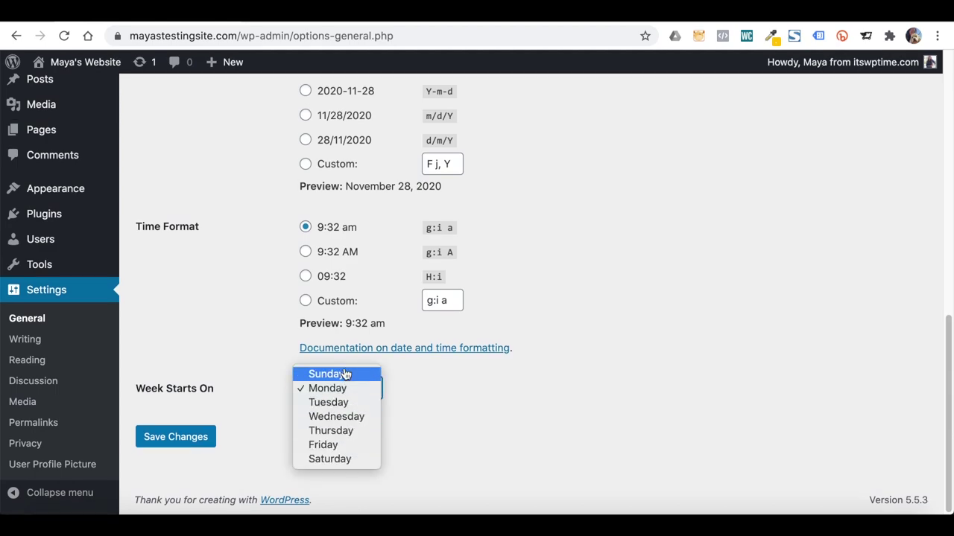
{"action": "left_click", "coordinate": [543, 281]}
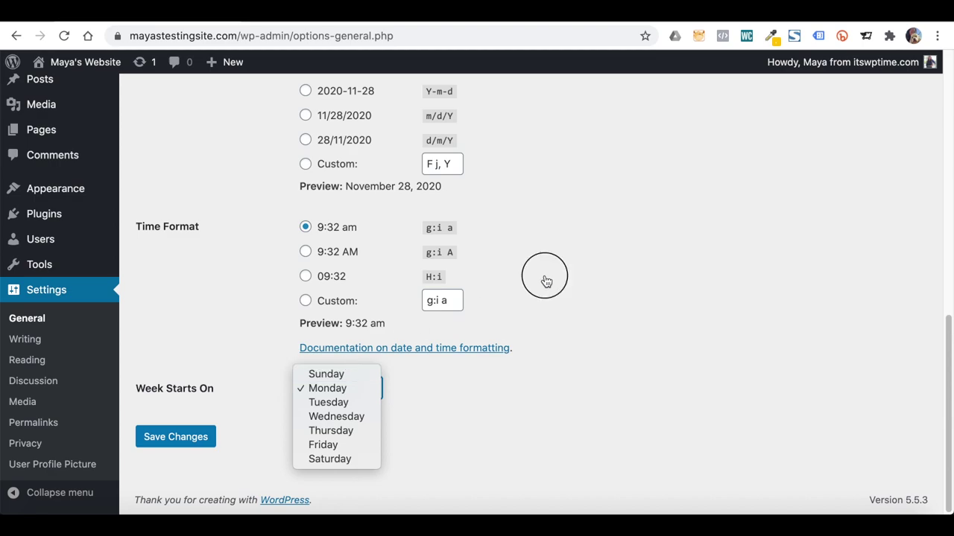
{"action": "left_click", "coordinate": [186, 438]}
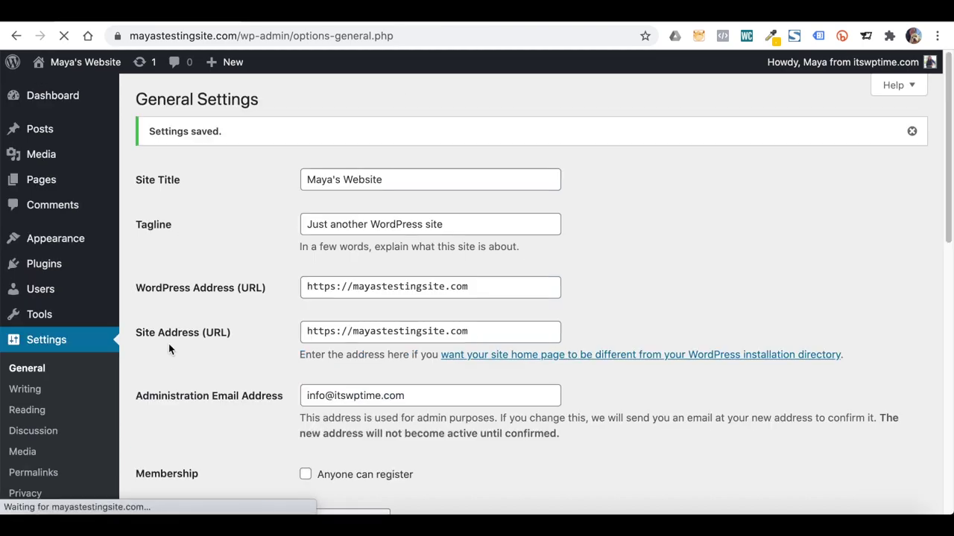
In Writing Settings, keep Uncategorized as the default category and Standard as the default format.
{"action": "left_click", "coordinate": [24, 389]}
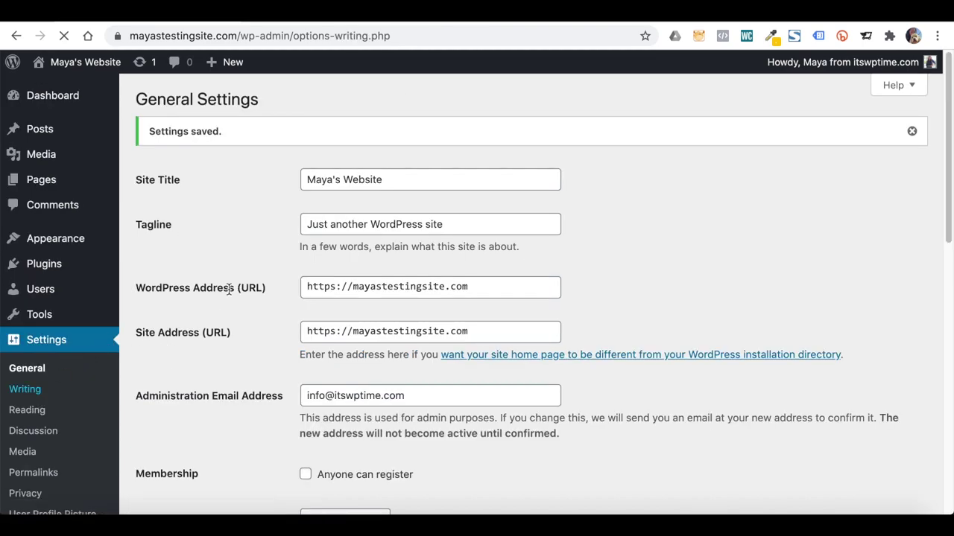
{"action": "left_click", "coordinate": [365, 147]}
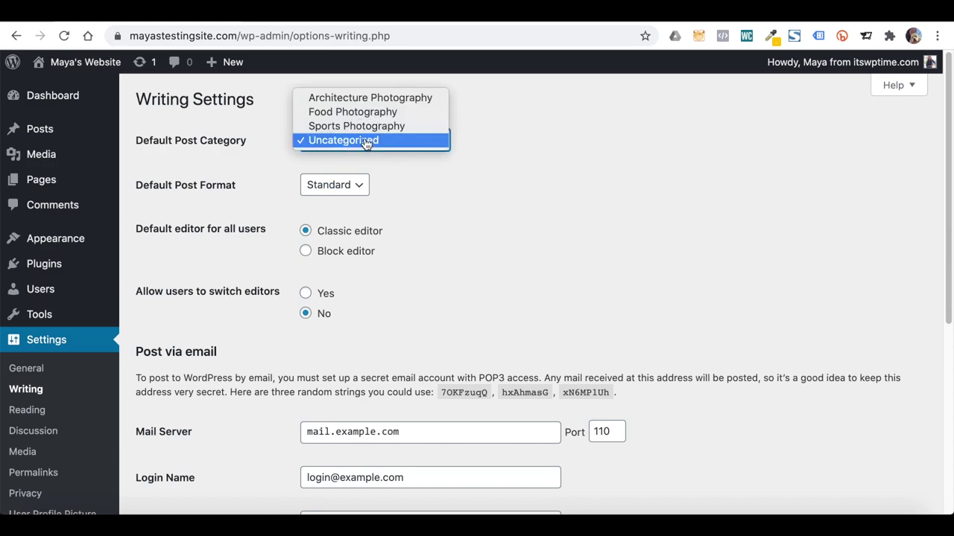
{"action": "left_click", "coordinate": [389, 196]}
{"action": "left_click", "coordinate": [349, 191]}
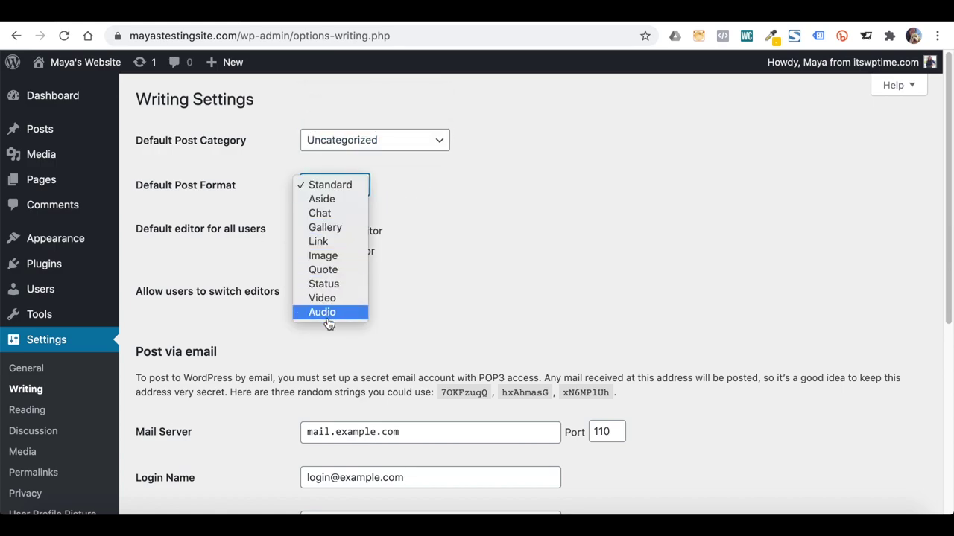
{"action": "left_click", "coordinate": [424, 192]}
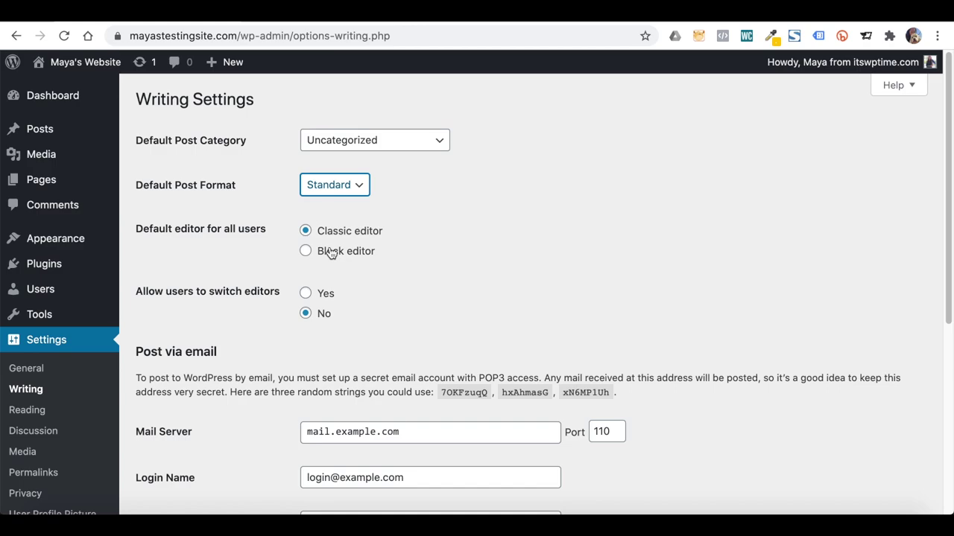
Leave editor switching set to No and save the Writing Settings.
{"action": "scroll", "coordinate": [330, 253], "scroll_direction": "down", "scroll_amount": 3}
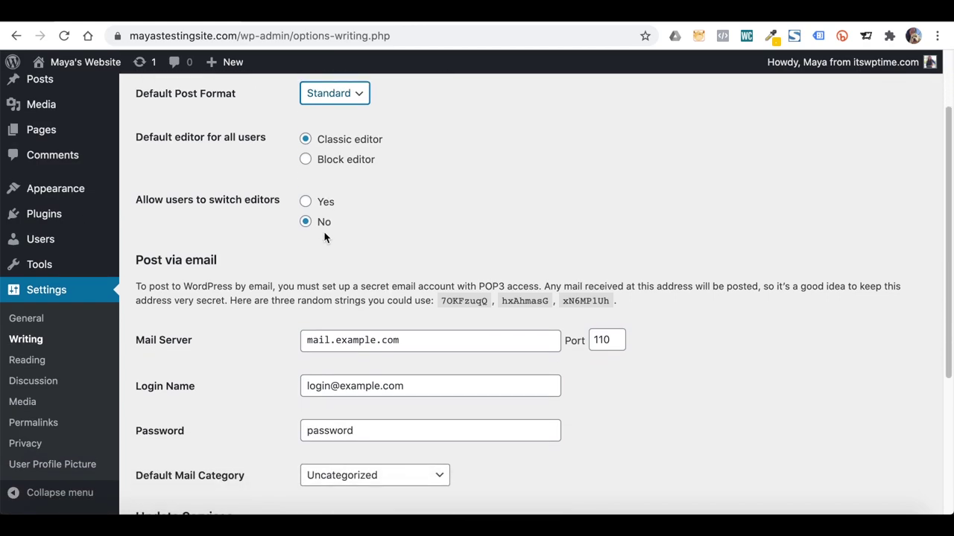
{"action": "left_click", "coordinate": [306, 204]}
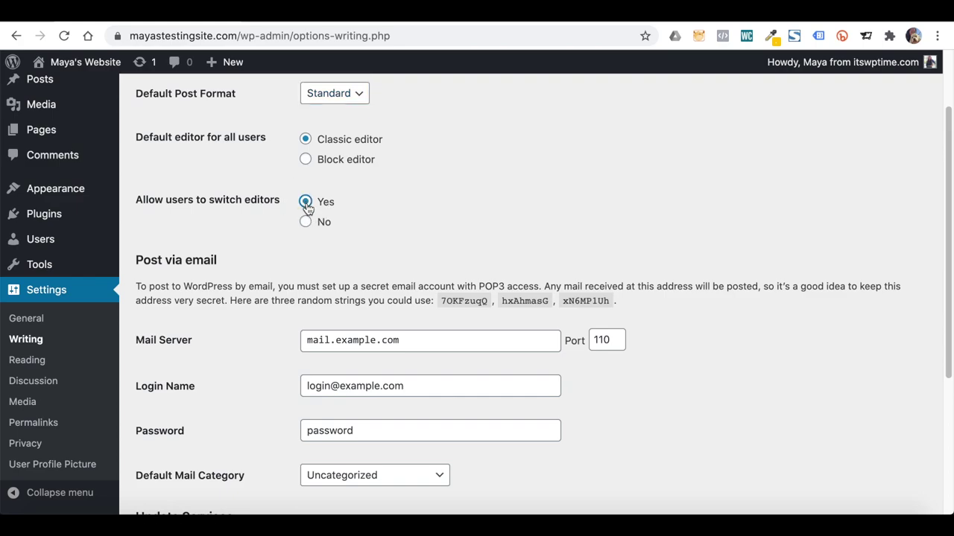
{"action": "left_click", "coordinate": [306, 222]}
{"action": "scroll", "coordinate": [307, 225], "scroll_direction": "down", "scroll_amount": 3}
{"action": "scroll", "coordinate": [307, 228], "scroll_direction": "down", "scroll_amount": 3}
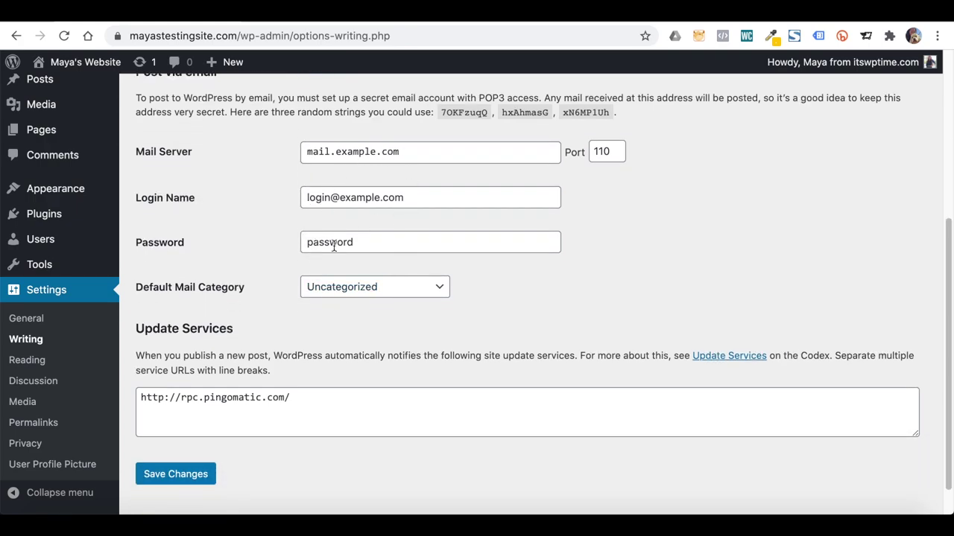
{"action": "scroll", "coordinate": [371, 230], "scroll_direction": "up", "scroll_amount": 2}
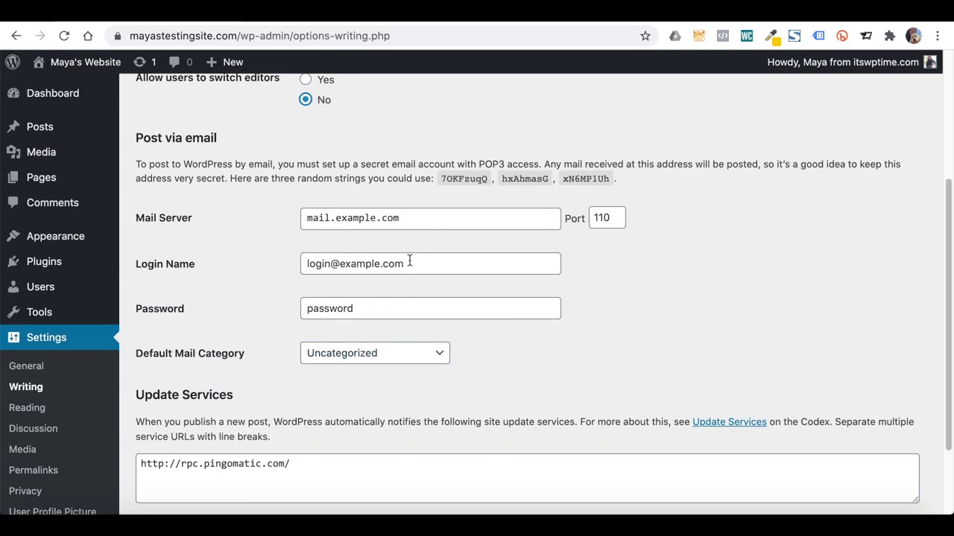
{"action": "scroll", "coordinate": [246, 374], "scroll_direction": "down", "scroll_amount": 3}
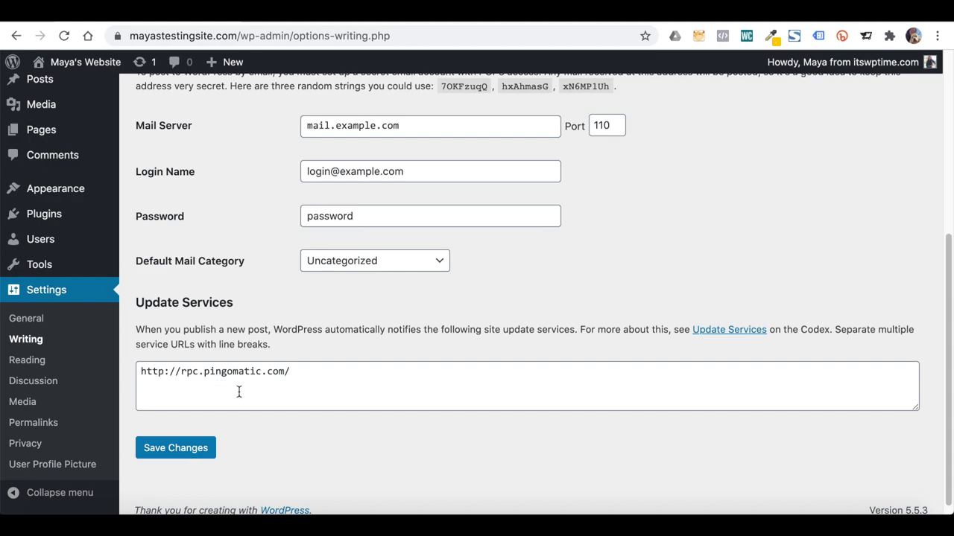
{"action": "left_click", "coordinate": [191, 455]}
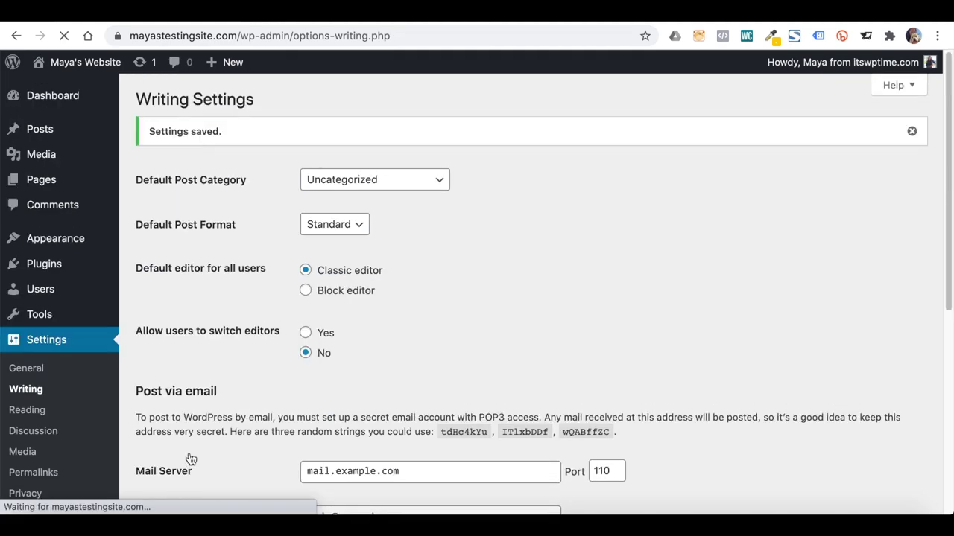
{"action": "left_click", "coordinate": [27, 410]}
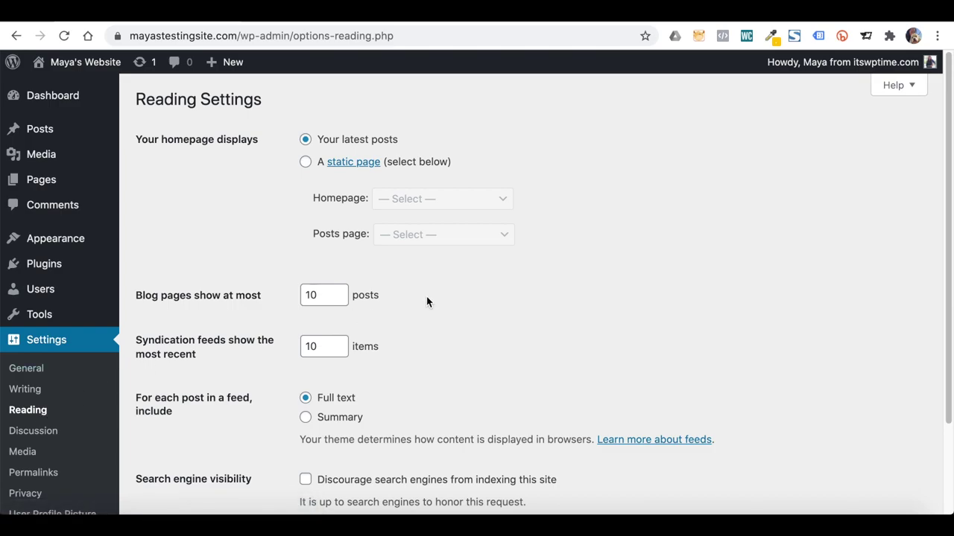
Make About Us the static homepage, leave Posts page unselected, and save Reading Settings.
{"action": "scroll", "coordinate": [425, 300], "scroll_direction": "down", "scroll_amount": 1}
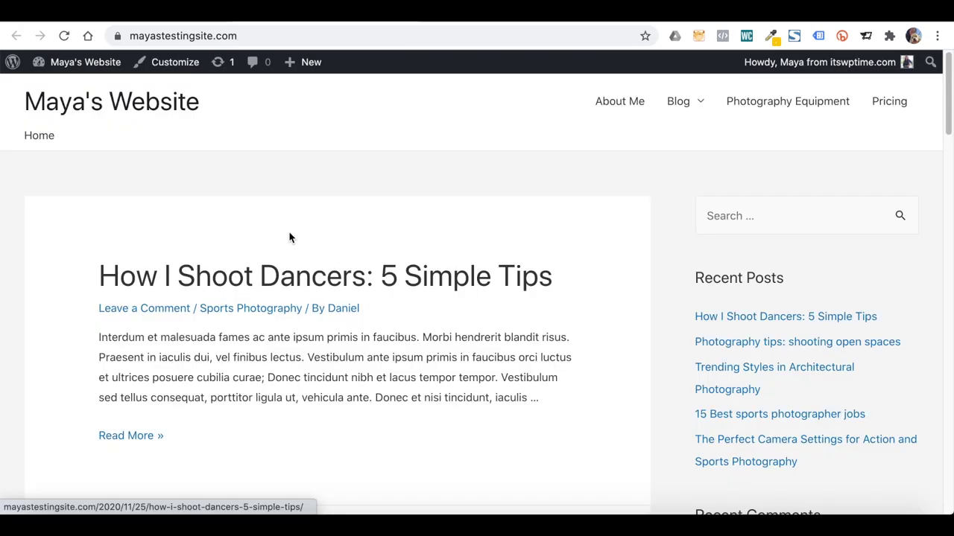
{"action": "scroll", "coordinate": [260, 383], "scroll_direction": "down", "scroll_amount": 10}
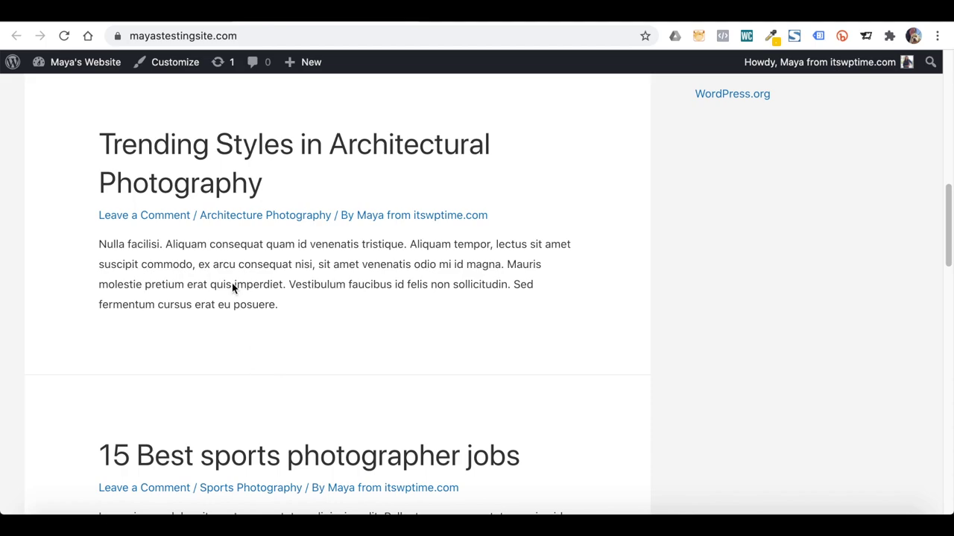
{"action": "left_click", "coordinate": [153, 21]}
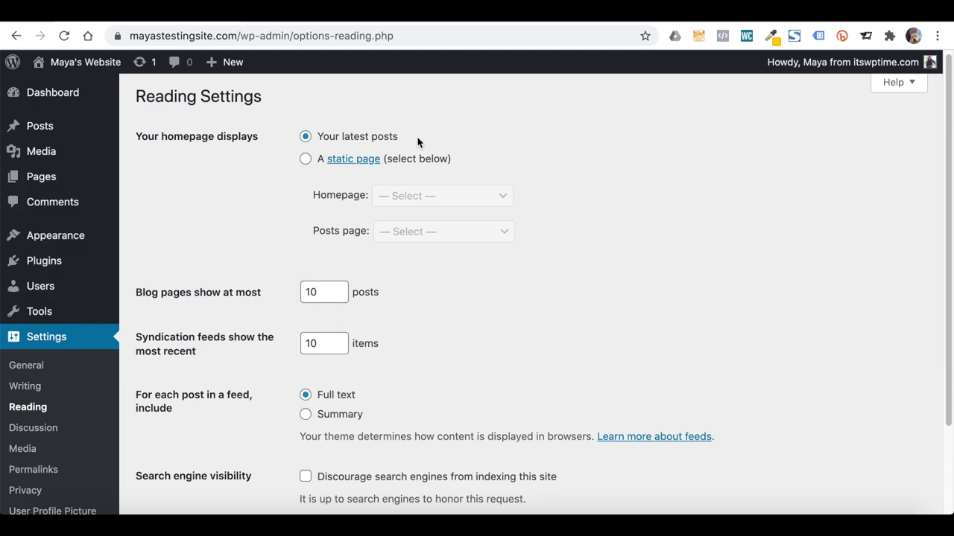
{"action": "left_click", "coordinate": [307, 160]}
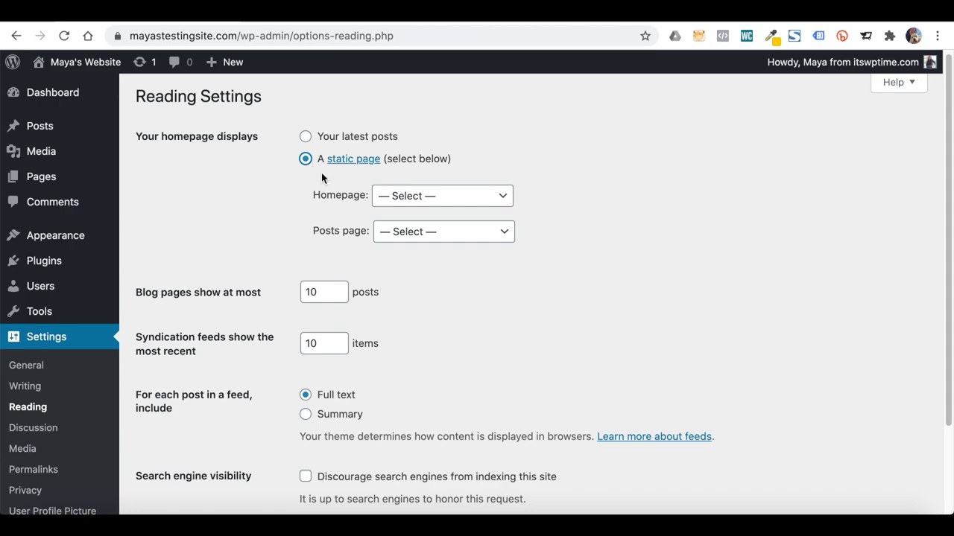
{"action": "left_click", "coordinate": [418, 200]}
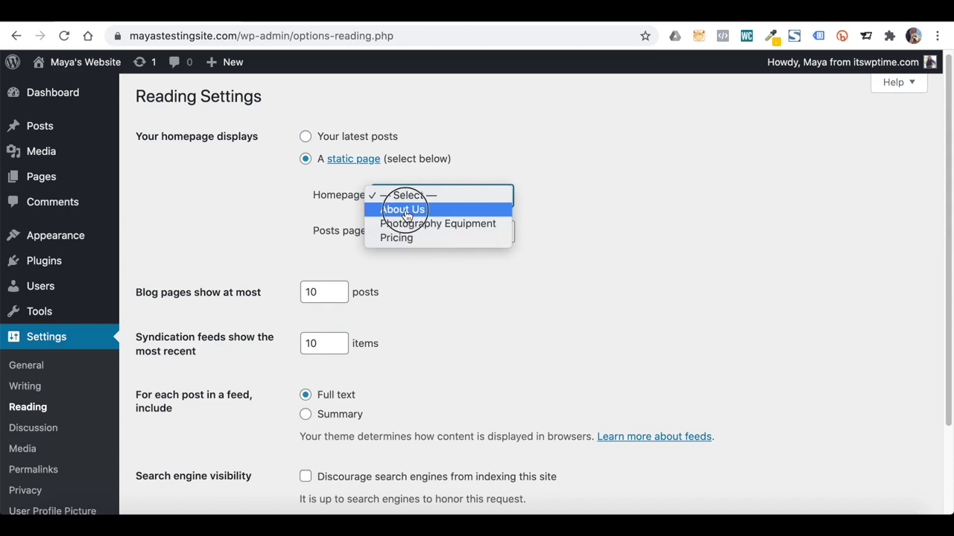
{"action": "left_click", "coordinate": [401, 210]}
{"action": "left_click", "coordinate": [385, 233]}
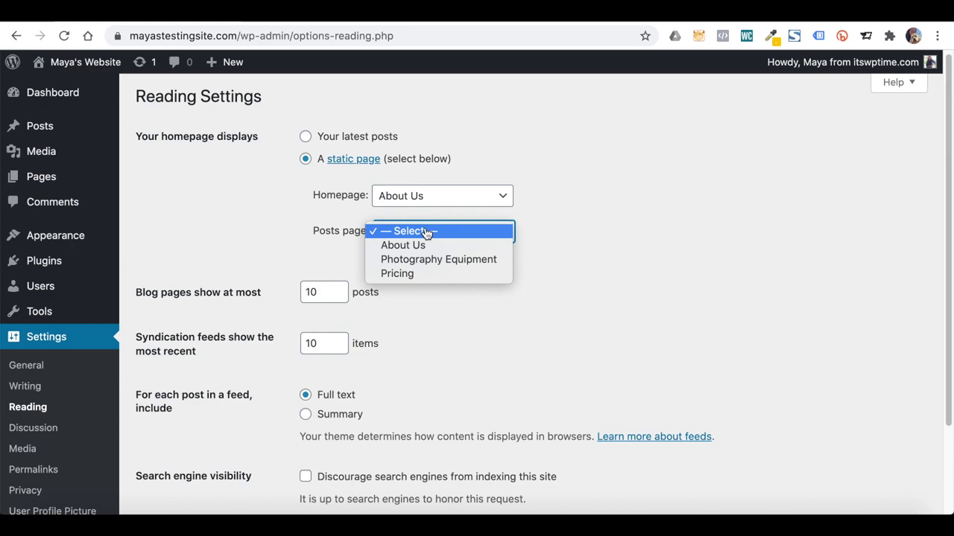
{"action": "left_click", "coordinate": [549, 236]}
{"action": "scroll", "coordinate": [460, 309], "scroll_direction": "down", "scroll_amount": 4}
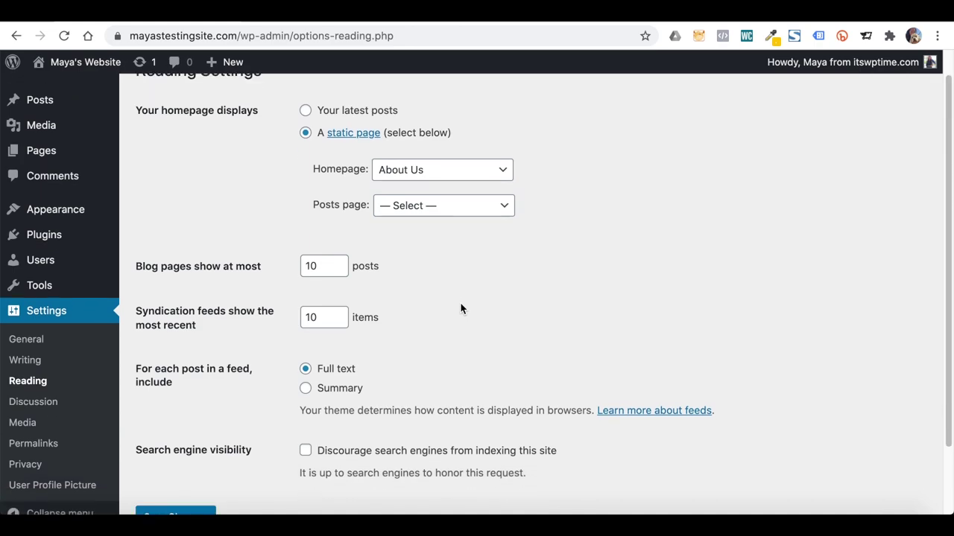
{"action": "left_click", "coordinate": [172, 438]}
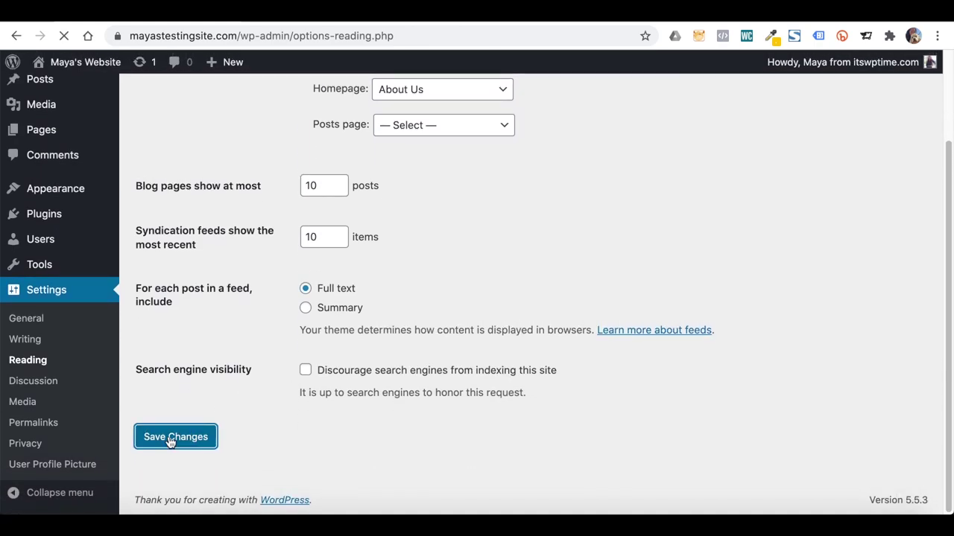
Create and publish a new page titled 'Blog'.
{"action": "mouse_move", "coordinate": [61, 190]}
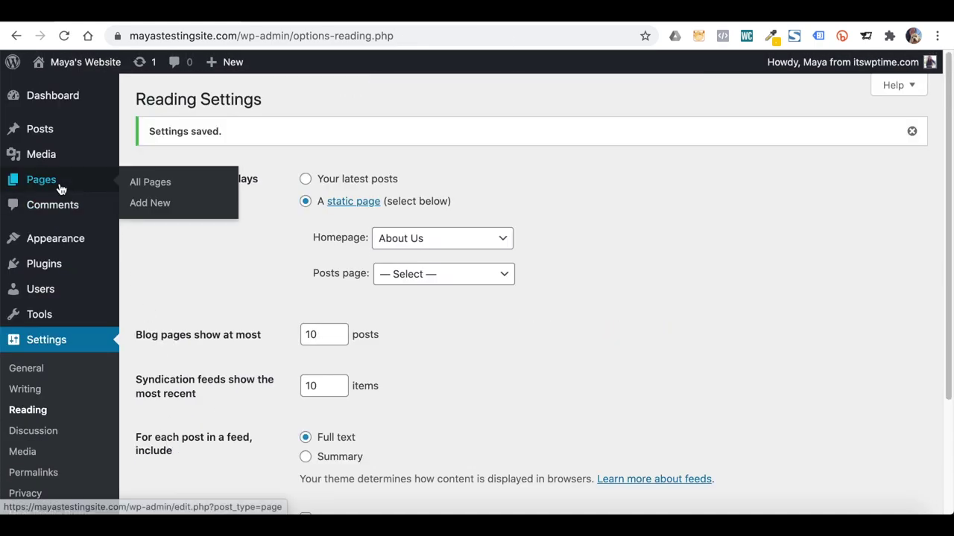
{"action": "left_click", "coordinate": [140, 208]}
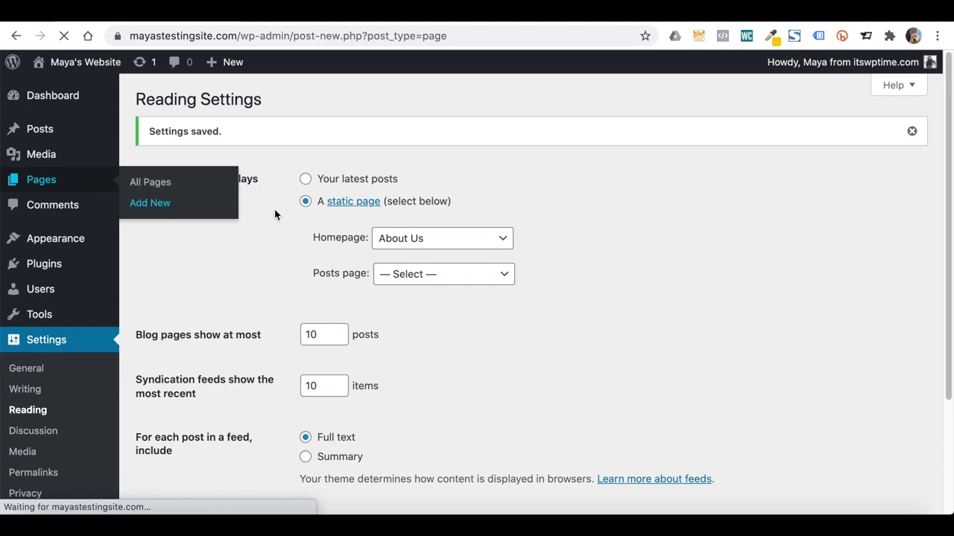
{"action": "type", "text": "Blog"}
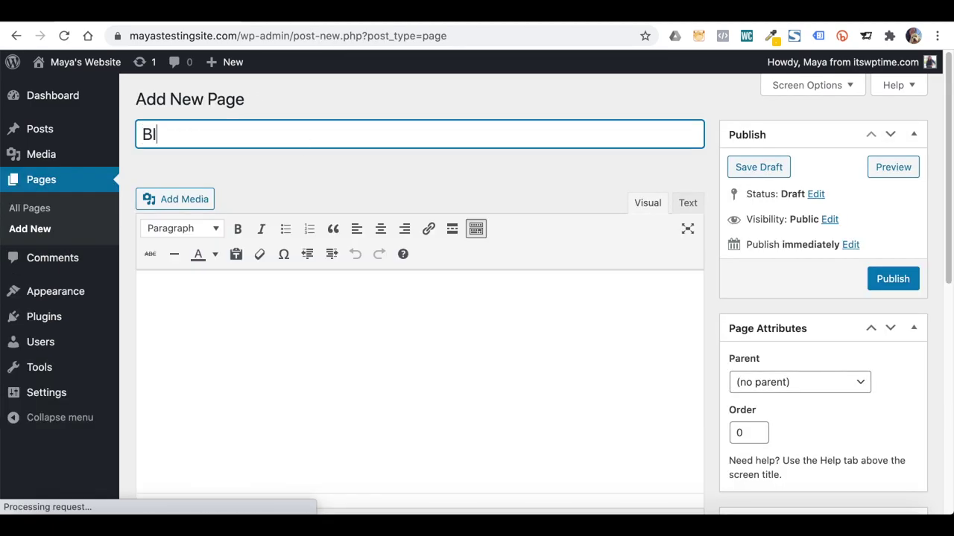
{"action": "left_click", "coordinate": [896, 281]}
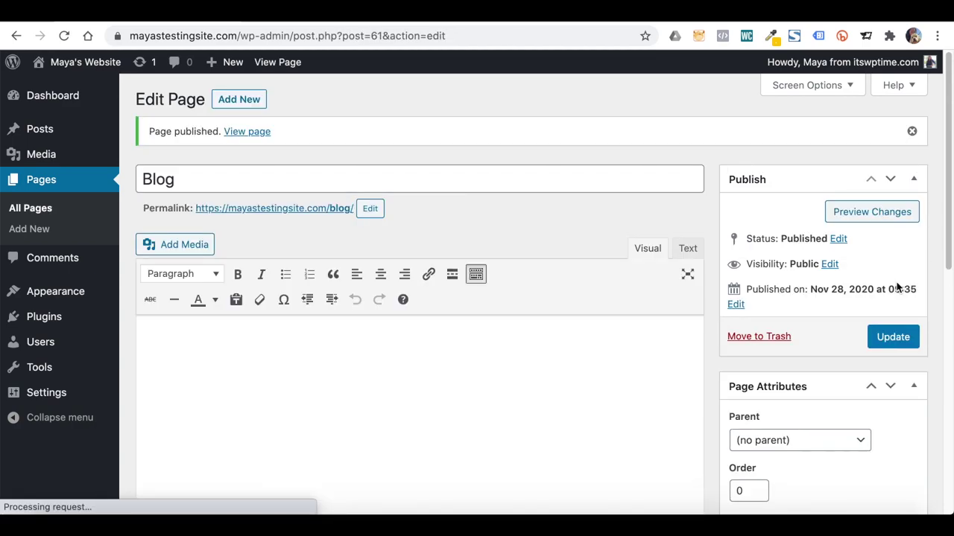
Set Blog as the posts page, save Reading Settings, and check the All Pages list.
{"action": "mouse_move", "coordinate": [70, 396]}
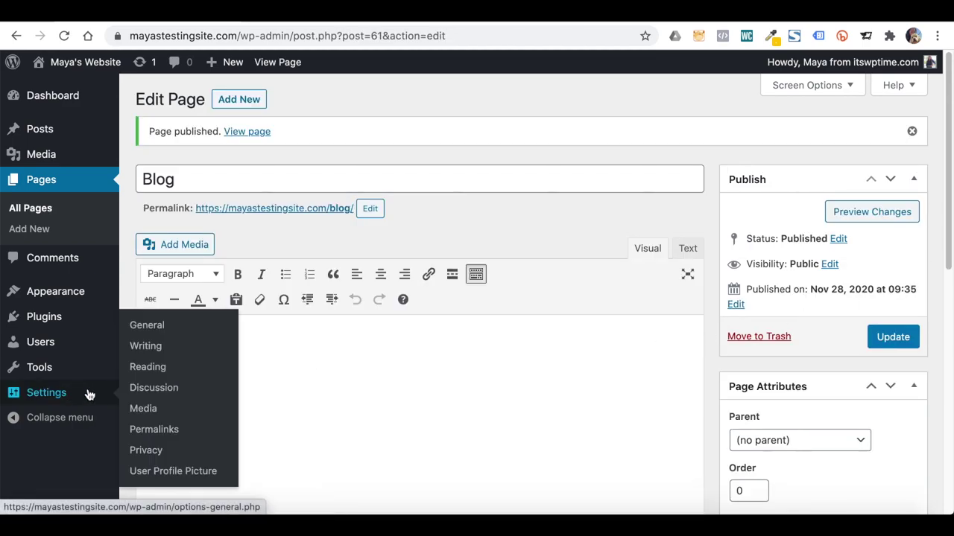
{"action": "left_click", "coordinate": [165, 370]}
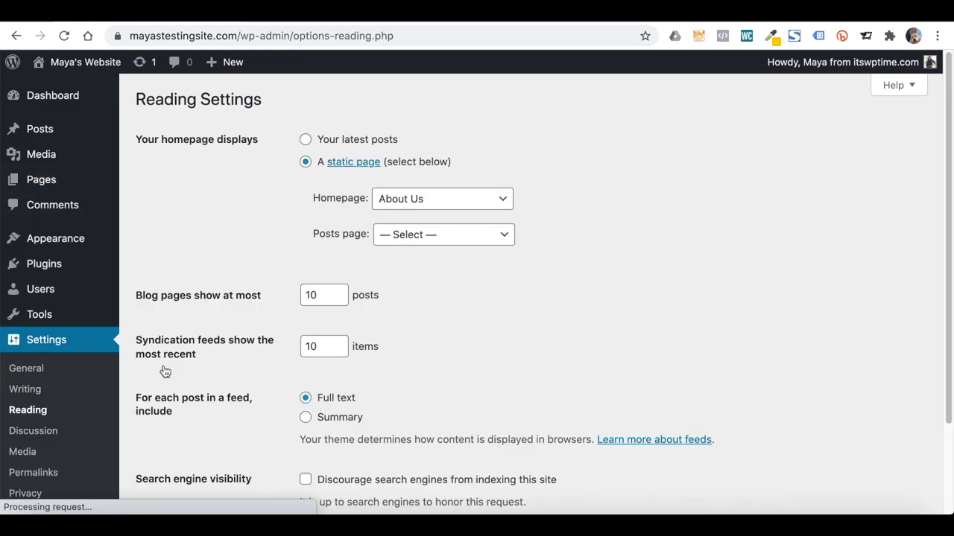
{"action": "left_click", "coordinate": [426, 243]}
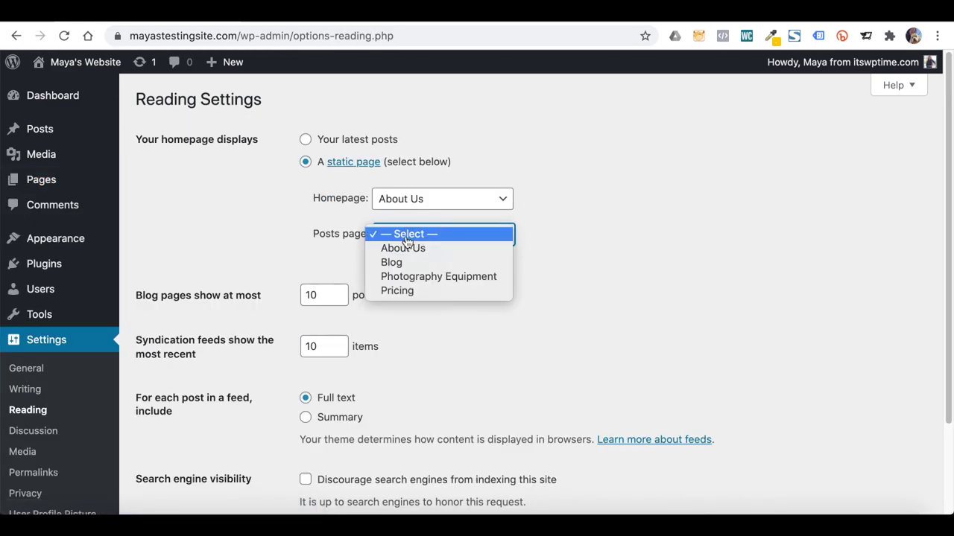
{"action": "left_click", "coordinate": [395, 265]}
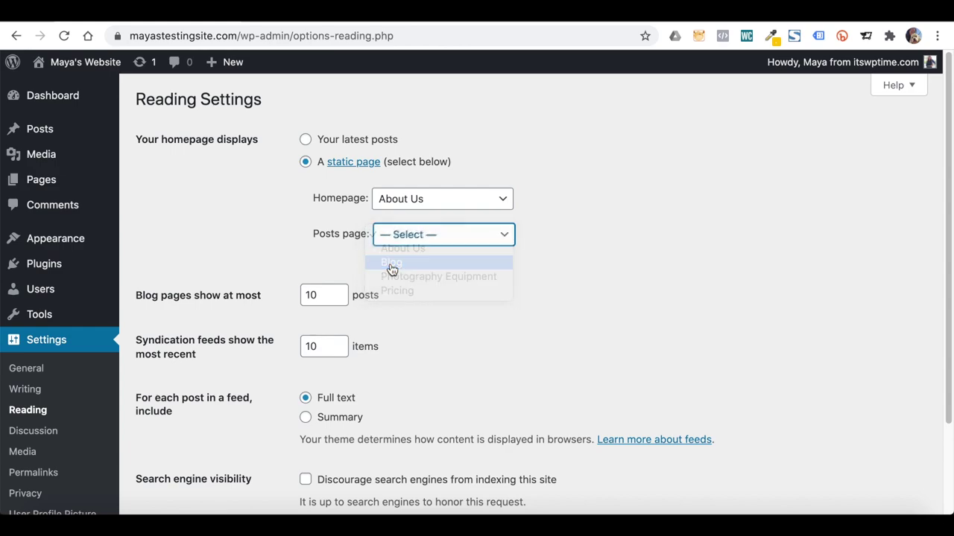
{"action": "scroll", "coordinate": [391, 269], "scroll_direction": "down", "scroll_amount": 3}
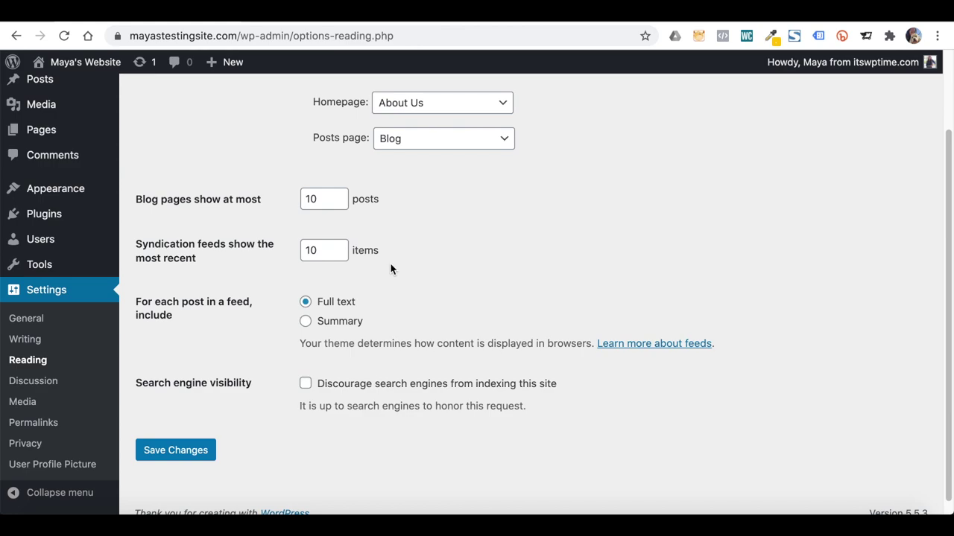
{"action": "left_click", "coordinate": [181, 451]}
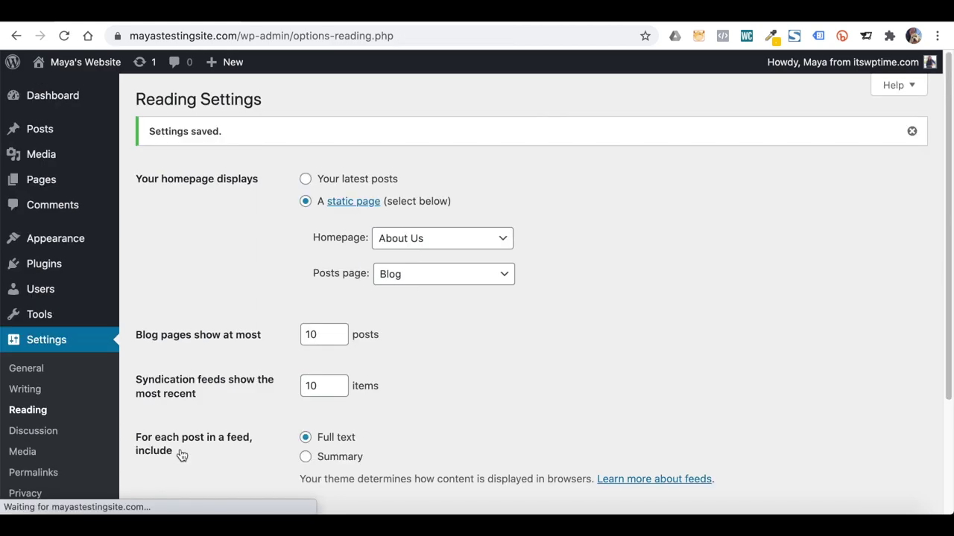
{"action": "mouse_move", "coordinate": [49, 183]}
{"action": "left_click", "coordinate": [143, 183]}
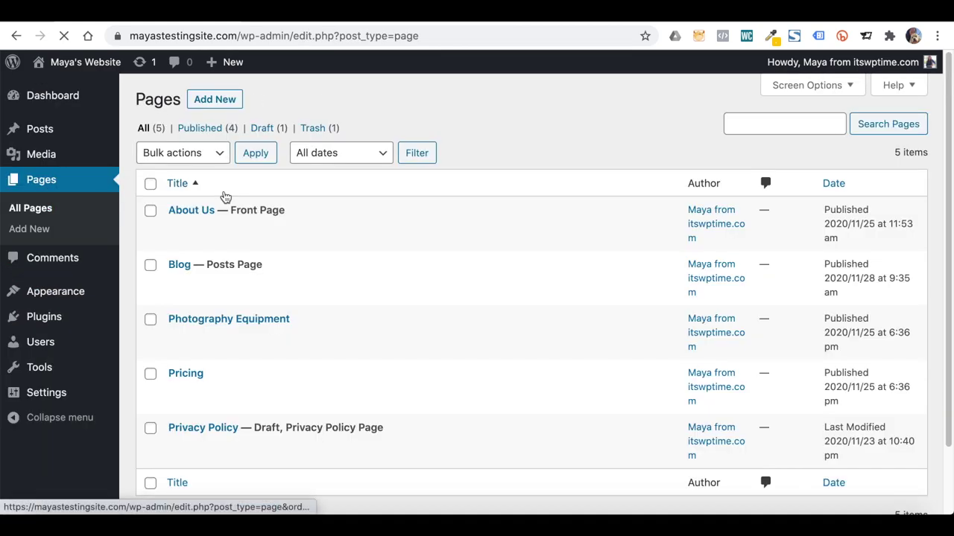
View the live Blog page's post listing, then return to the admin Dashboard.
{"action": "mouse_move", "coordinate": [184, 291]}
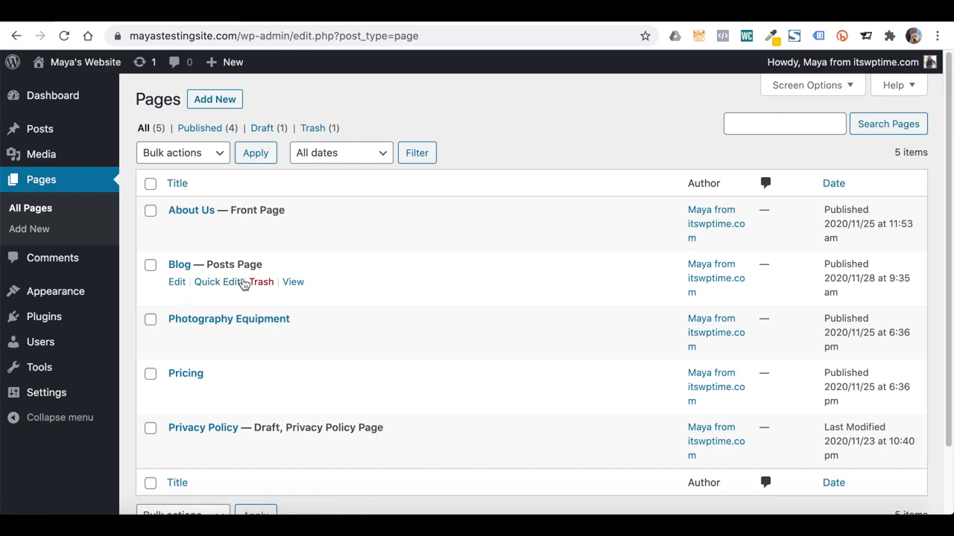
{"action": "left_click", "coordinate": [293, 283]}
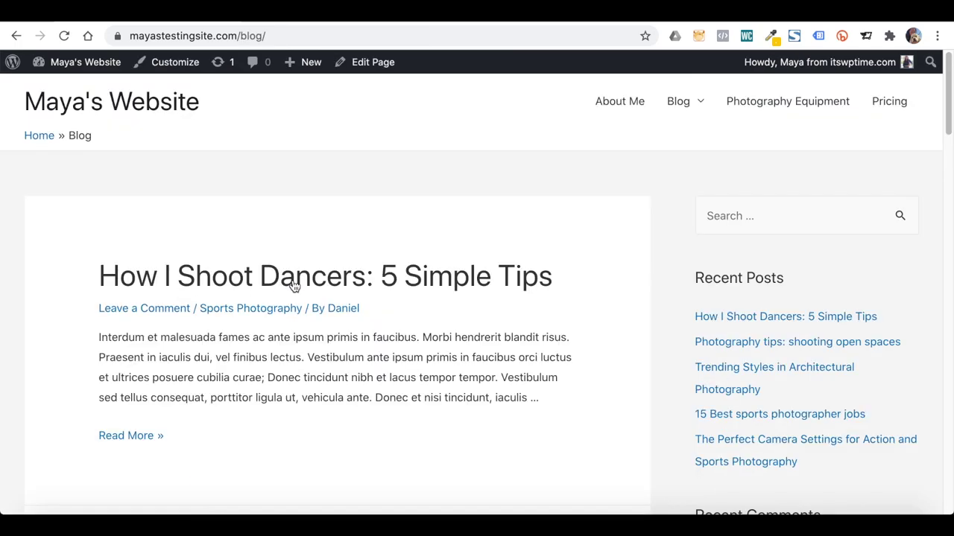
{"action": "scroll", "coordinate": [293, 285], "scroll_direction": "down", "scroll_amount": 10}
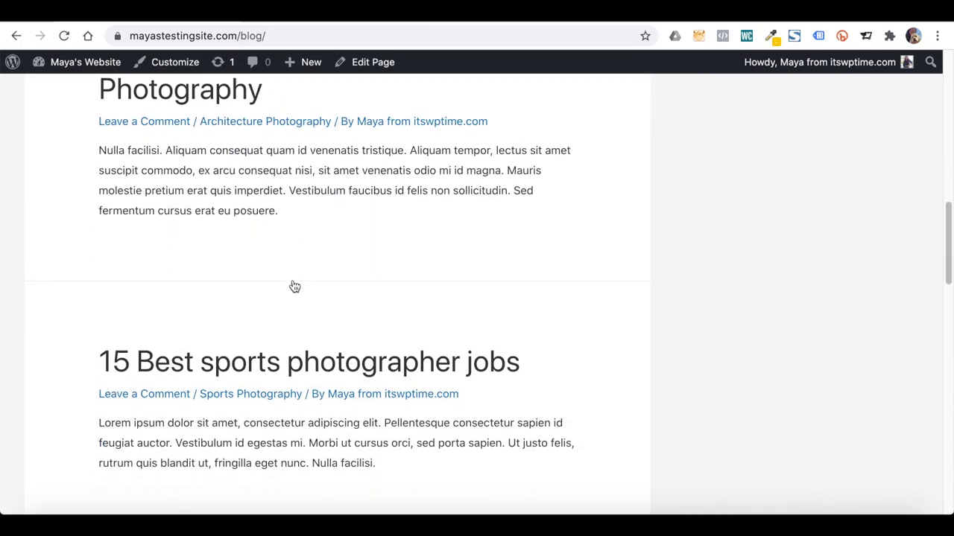
{"action": "scroll", "coordinate": [295, 287], "scroll_direction": "down", "scroll_amount": 4}
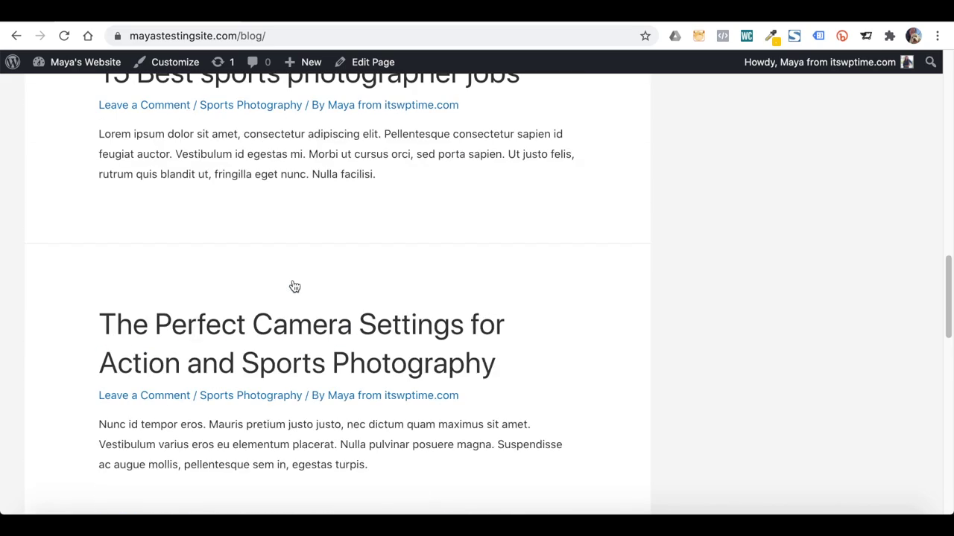
{"action": "scroll", "coordinate": [294, 287], "scroll_direction": "up", "scroll_amount": 15}
{"action": "mouse_move", "coordinate": [93, 75]}
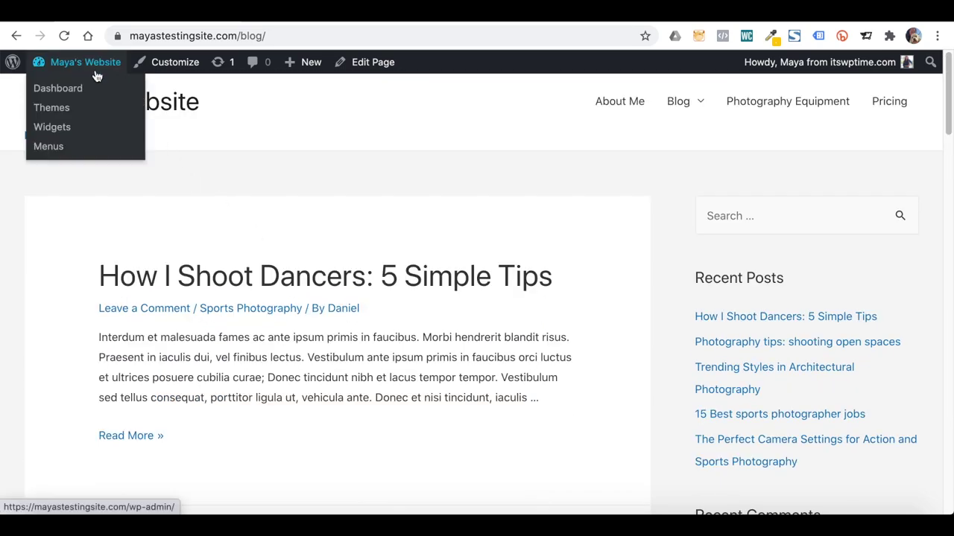
{"action": "left_click", "coordinate": [75, 90]}
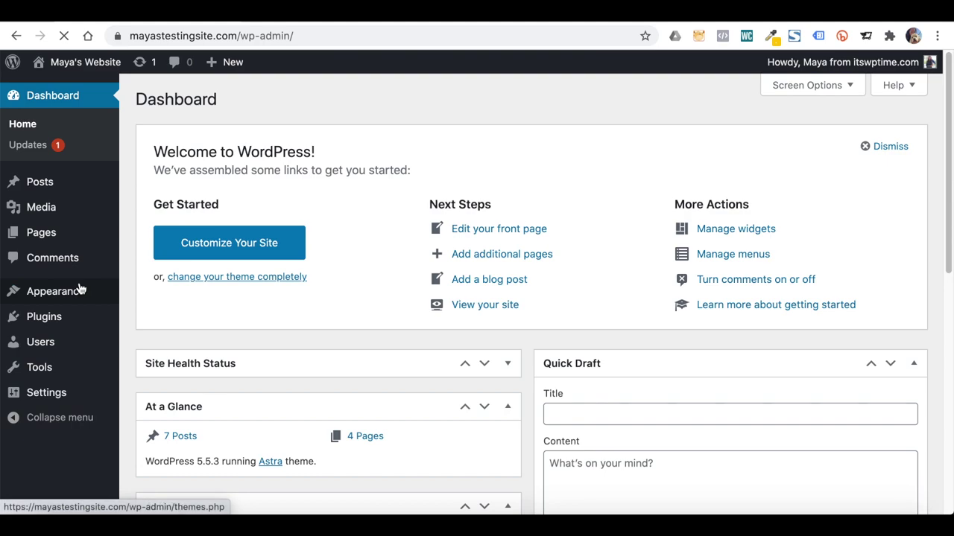
Add the Blog posts page to the Main Menu.
{"action": "mouse_move", "coordinate": [64, 298]}
{"action": "left_click", "coordinate": [157, 358]}
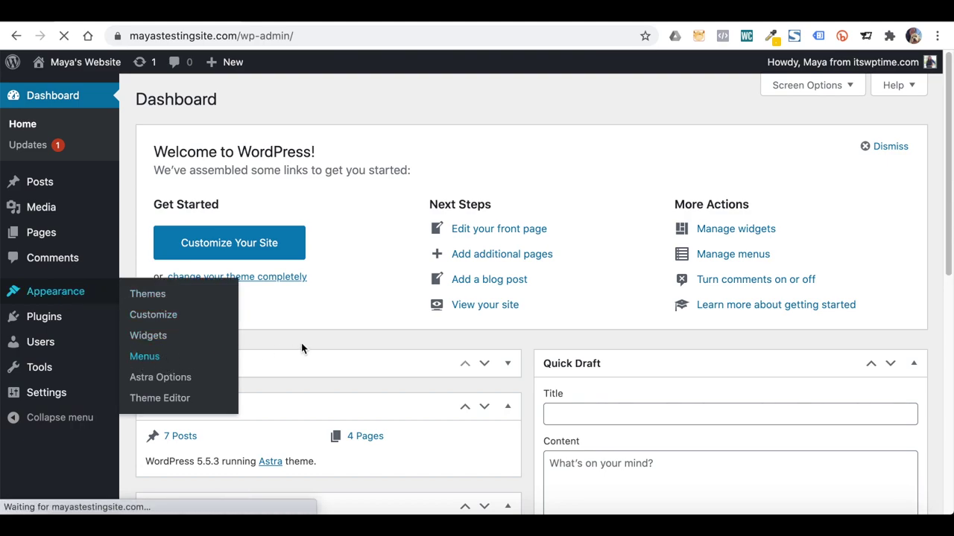
{"action": "scroll", "coordinate": [302, 347], "scroll_direction": "down", "scroll_amount": 2}
{"action": "scroll", "coordinate": [303, 349], "scroll_direction": "down", "scroll_amount": 1}
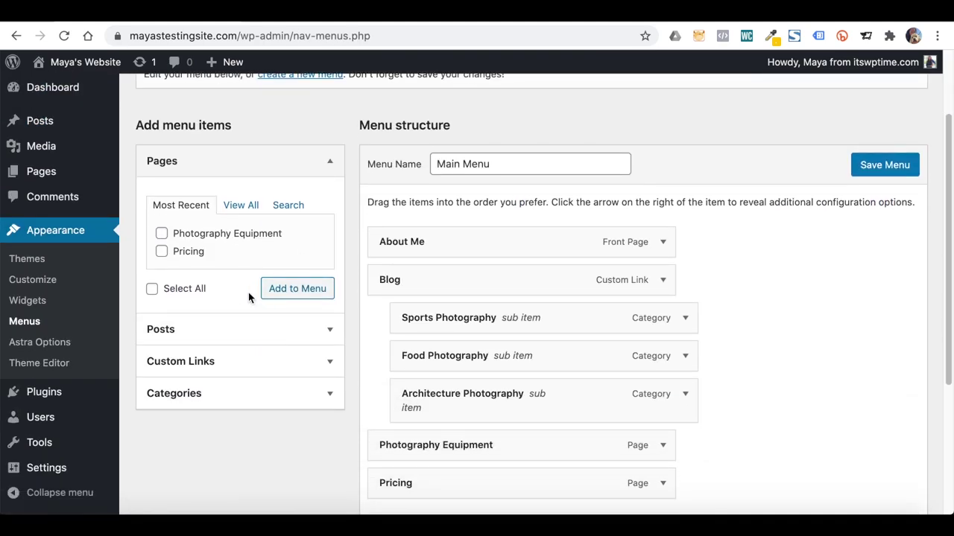
{"action": "left_click", "coordinate": [240, 206]}
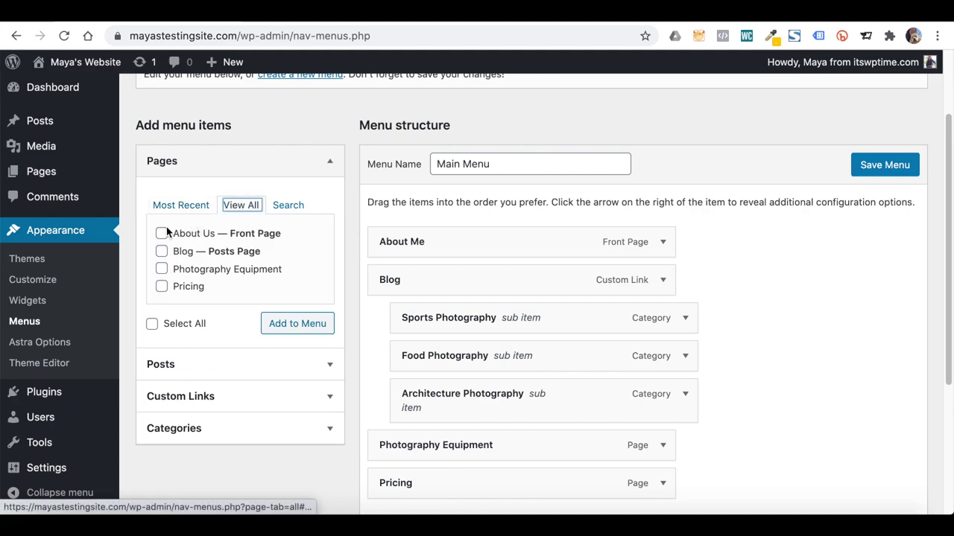
{"action": "left_click", "coordinate": [162, 252]}
{"action": "left_click", "coordinate": [302, 323]}
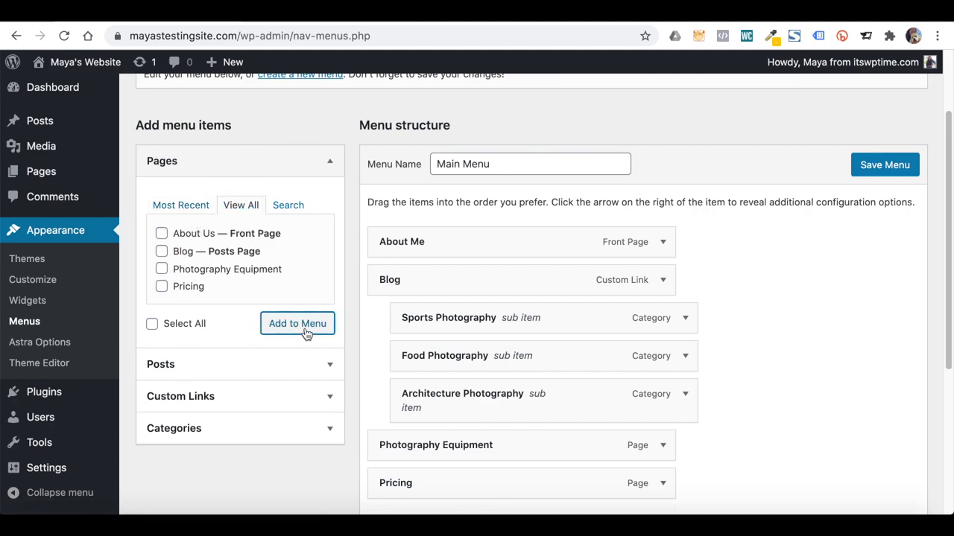
Nest Sports, Food and Architecture Photography under the new Blog menu item.
{"action": "scroll", "coordinate": [305, 335], "scroll_direction": "down", "scroll_amount": 1}
{"action": "scroll", "coordinate": [306, 335], "scroll_direction": "down", "scroll_amount": 5}
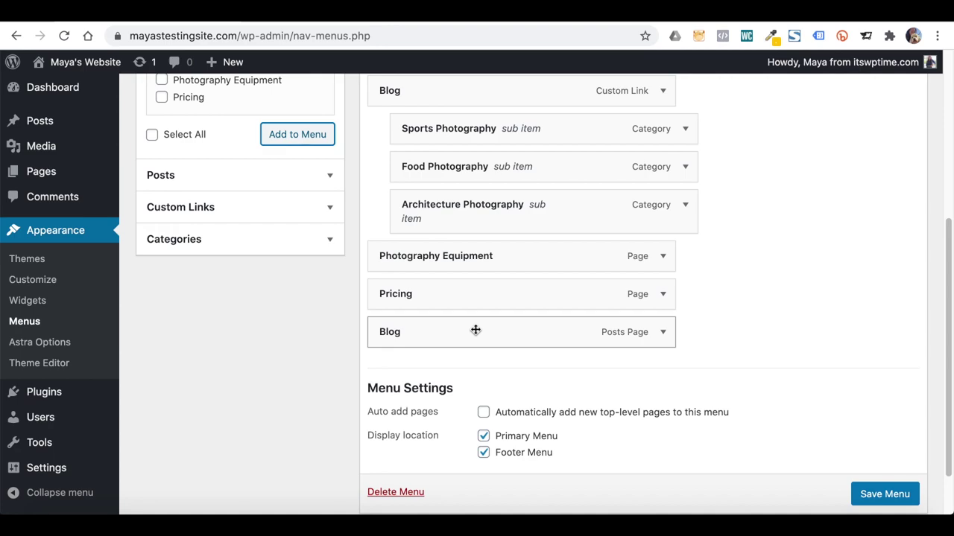
{"action": "scroll", "coordinate": [474, 331], "scroll_direction": "up", "scroll_amount": 2}
{"action": "scroll", "coordinate": [476, 331], "scroll_direction": "down", "scroll_amount": 1}
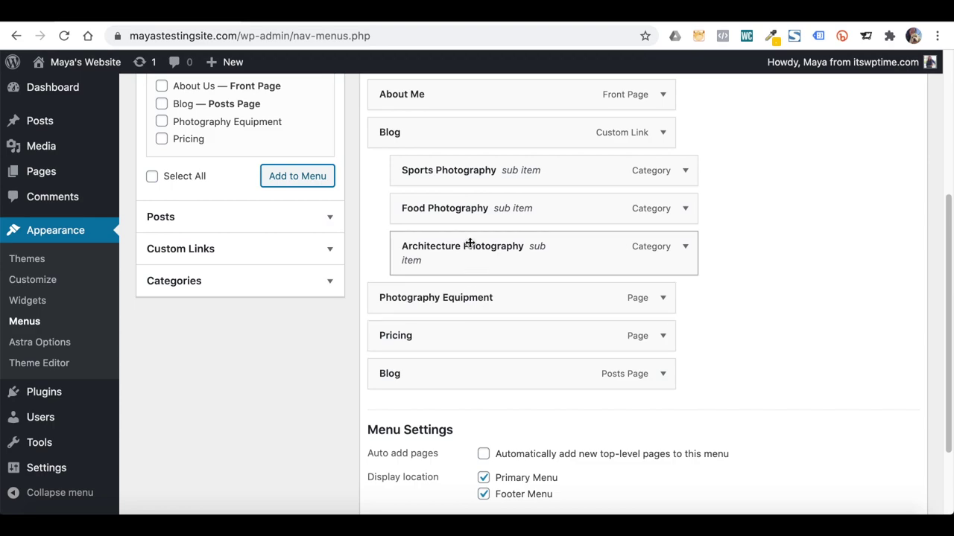
{"action": "left_click_drag", "start_coordinate": [453, 174], "coordinate": [464, 387]}
{"action": "left_click_drag", "start_coordinate": [472, 185], "coordinate": [481, 385]}
{"action": "left_click_drag", "start_coordinate": [485, 168], "coordinate": [494, 366]}
Delete the old Blog custom link, move Blog after About Me, and save the menu.
{"action": "scroll", "coordinate": [494, 366], "scroll_direction": "up", "scroll_amount": 2}
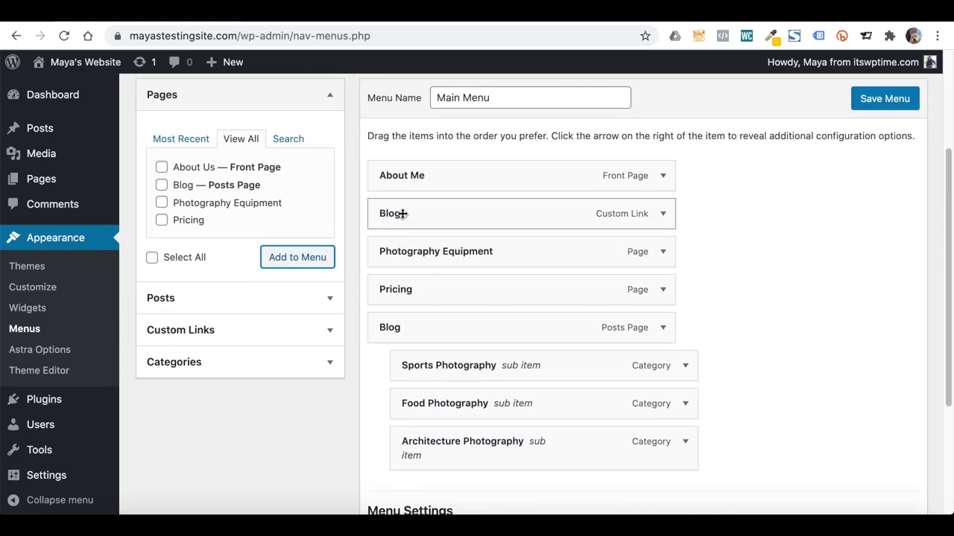
{"action": "left_click", "coordinate": [664, 216]}
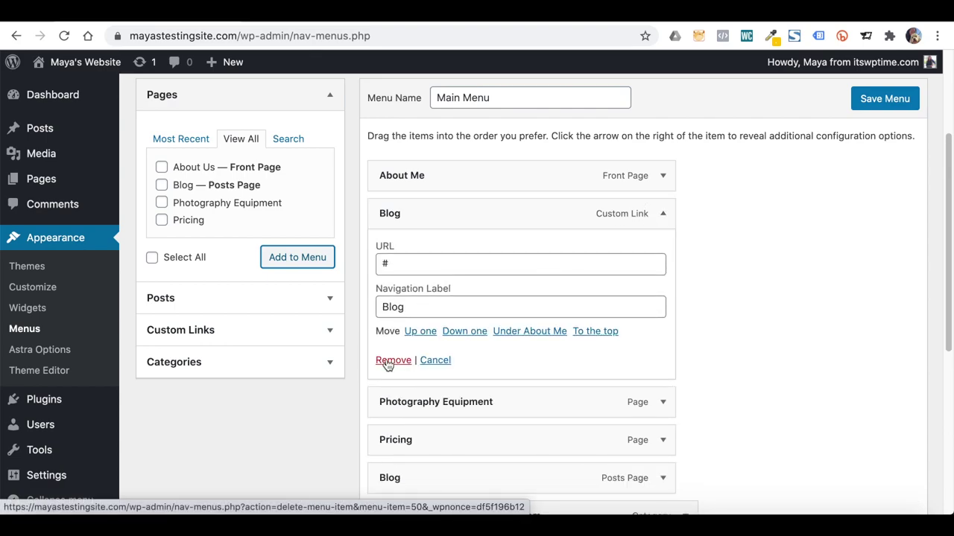
{"action": "left_click", "coordinate": [386, 362]}
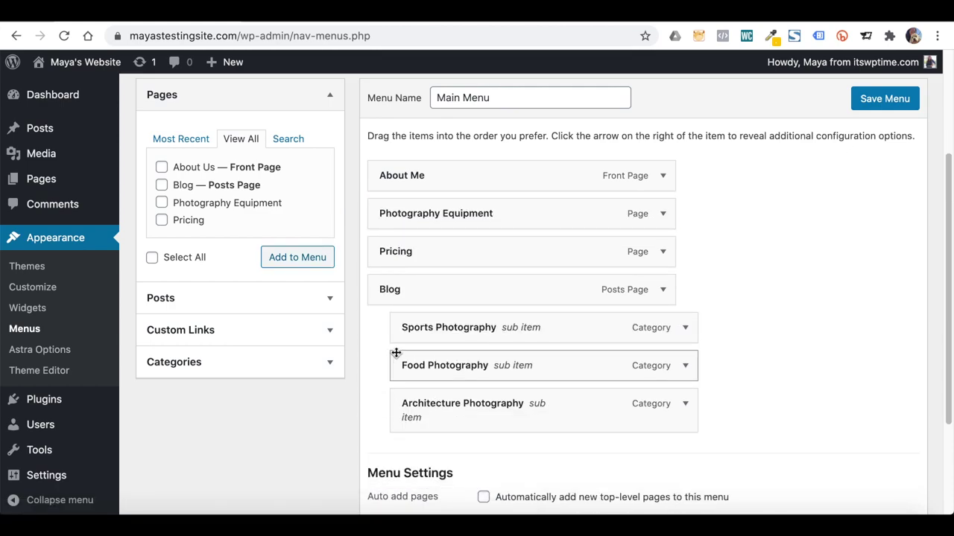
{"action": "left_click_drag", "start_coordinate": [435, 296], "coordinate": [436, 216]}
{"action": "scroll", "coordinate": [436, 215], "scroll_direction": "down", "scroll_amount": 3}
{"action": "left_click", "coordinate": [890, 438]}
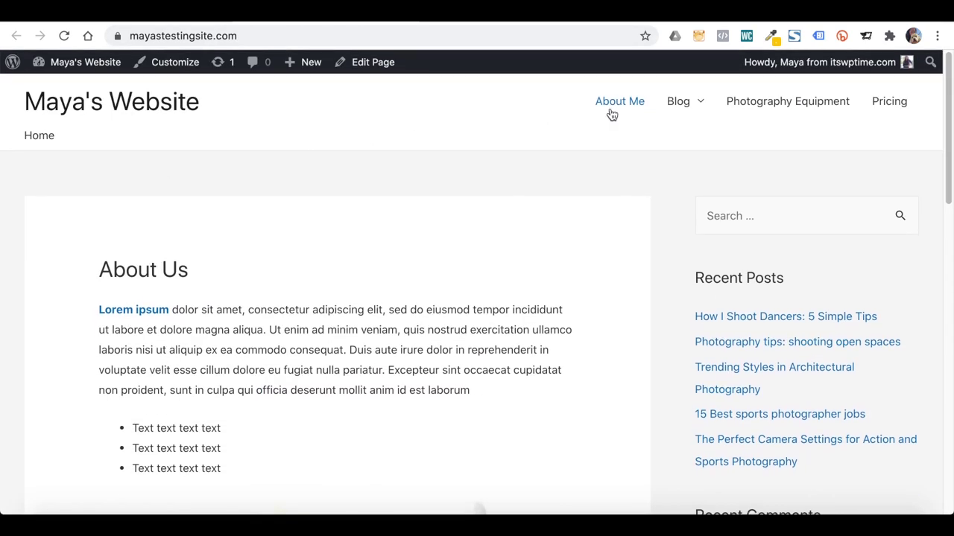
Open the Blog page on the live site and scroll through it.
{"action": "mouse_move", "coordinate": [688, 113]}
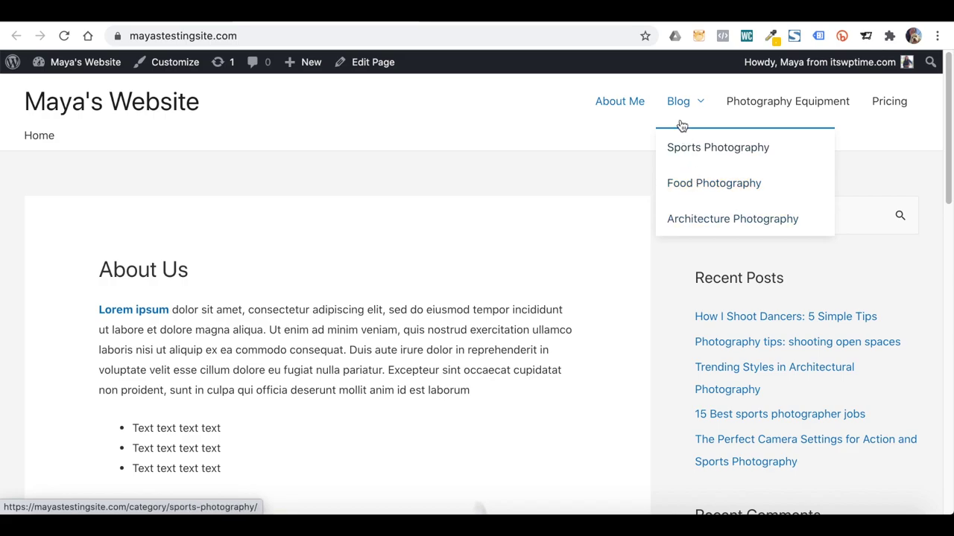
{"action": "left_click", "coordinate": [679, 105]}
{"action": "scroll", "coordinate": [381, 282], "scroll_direction": "down", "scroll_amount": 20}
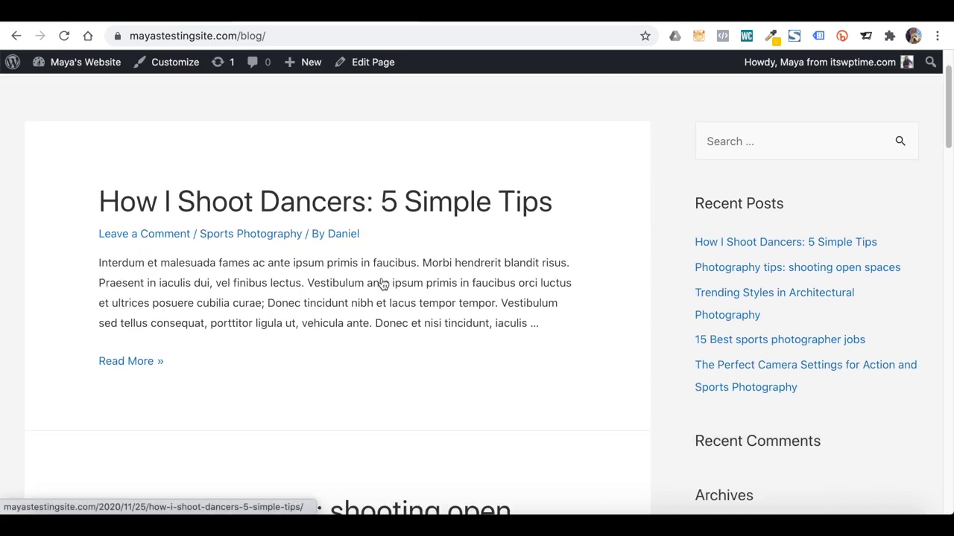
{"action": "scroll", "coordinate": [381, 279], "scroll_direction": "down", "scroll_amount": 5}
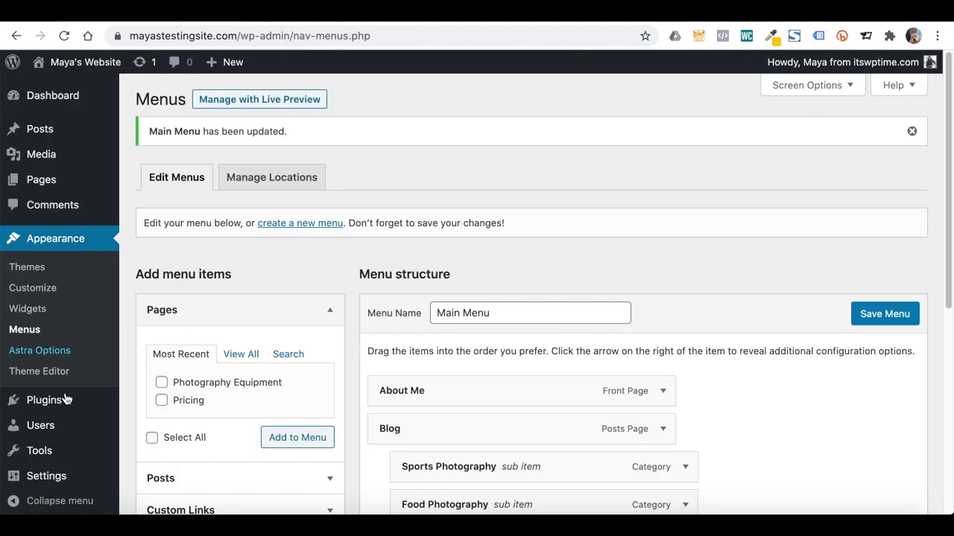
Leave 'Discourage search engines from indexing' unchecked and save the Reading Settings.
{"action": "mouse_move", "coordinate": [49, 478]}
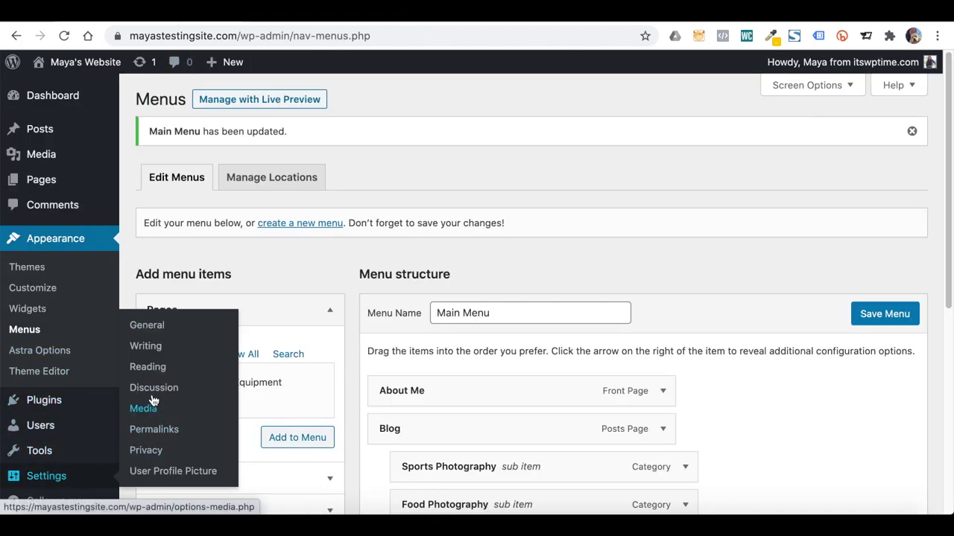
{"action": "left_click", "coordinate": [148, 367]}
{"action": "scroll", "coordinate": [357, 330], "scroll_direction": "down", "scroll_amount": 1}
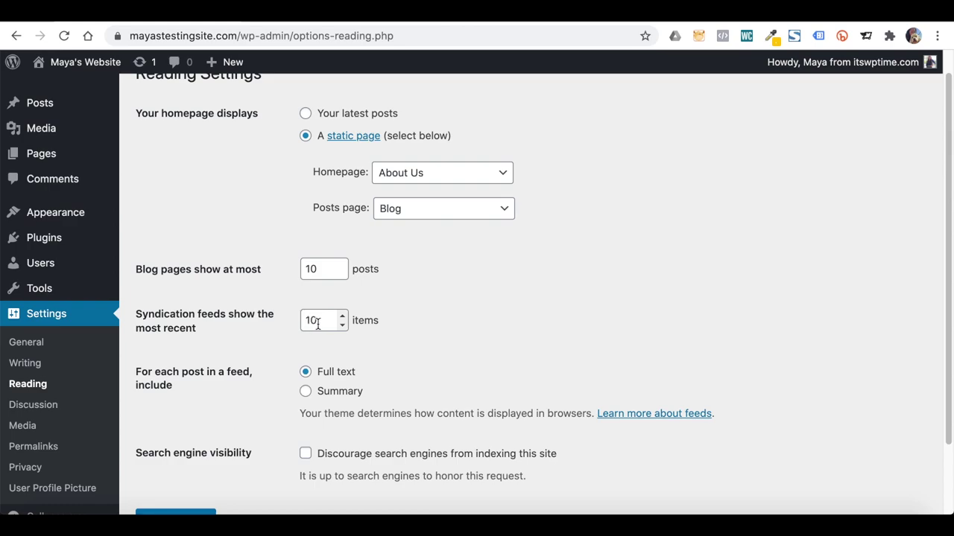
{"action": "scroll", "coordinate": [319, 325], "scroll_direction": "down", "scroll_amount": 3}
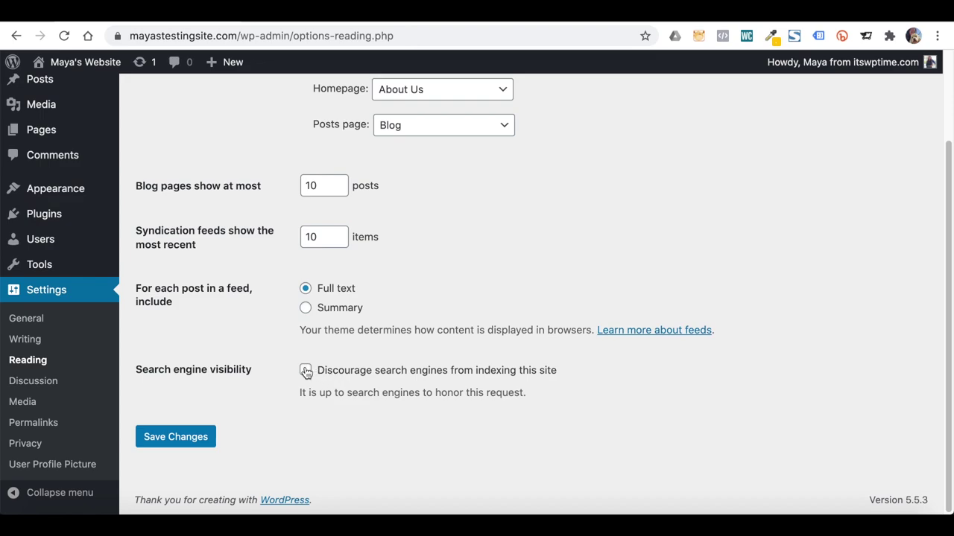
{"action": "left_click", "coordinate": [305, 371]}
{"action": "left_click", "coordinate": [306, 371]}
{"action": "left_click", "coordinate": [187, 440]}
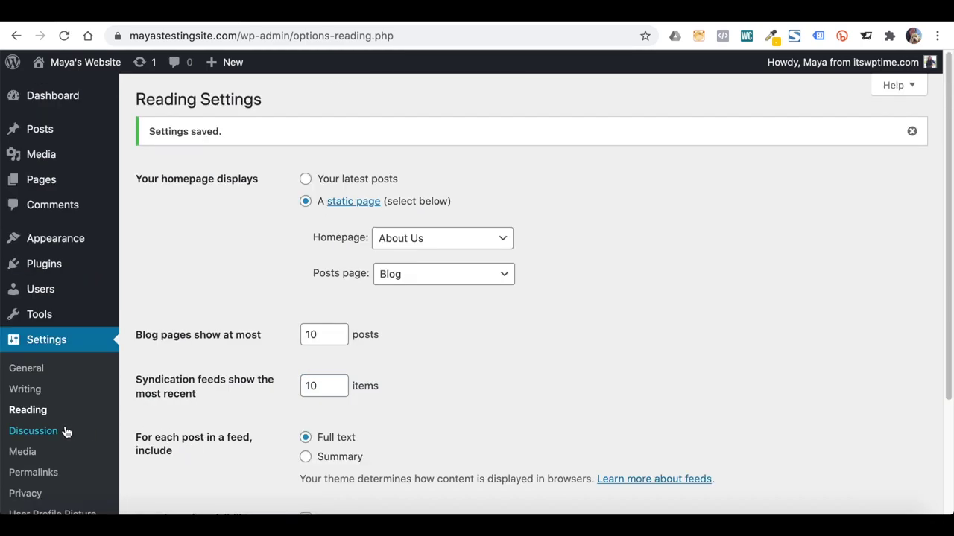
{"action": "left_click", "coordinate": [64, 432]}
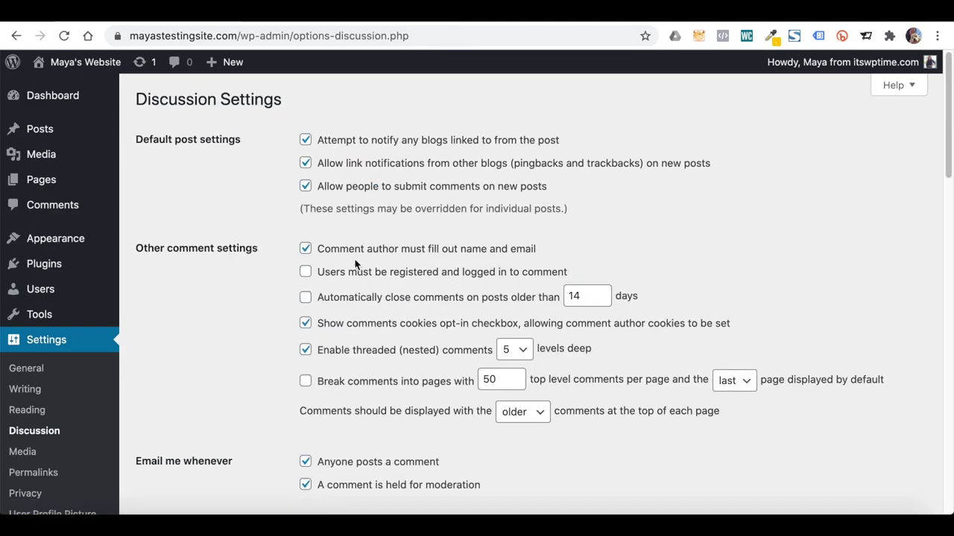
Look through the comment, email and avatar options and save Discussion Settings unchanged.
{"action": "scroll", "coordinate": [355, 263], "scroll_direction": "down", "scroll_amount": 1}
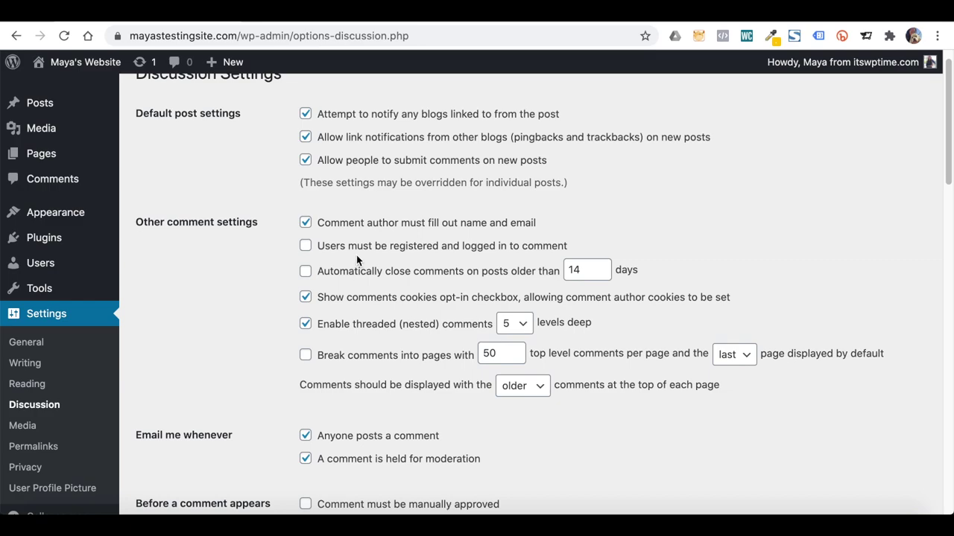
{"action": "scroll", "coordinate": [350, 195], "scroll_direction": "up", "scroll_amount": 1}
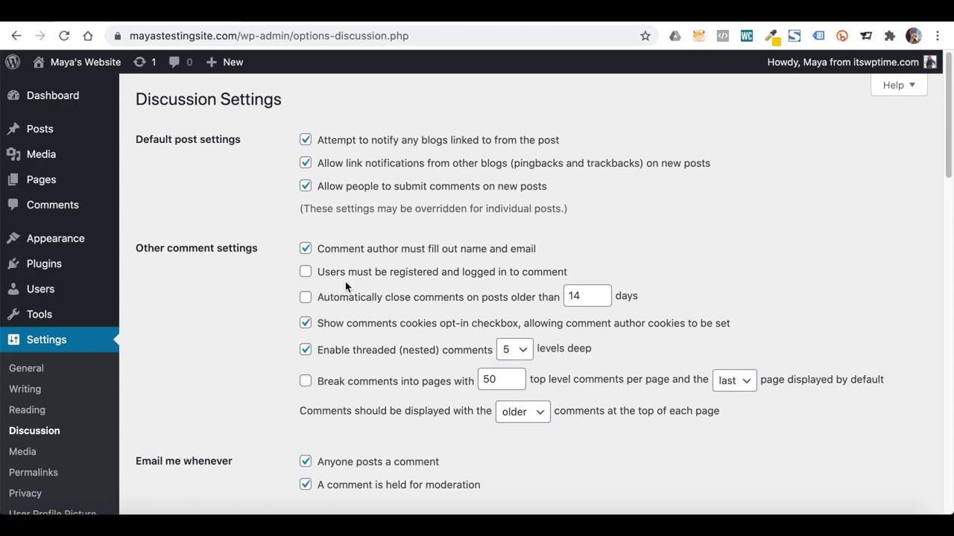
{"action": "scroll", "coordinate": [346, 328], "scroll_direction": "down", "scroll_amount": 4}
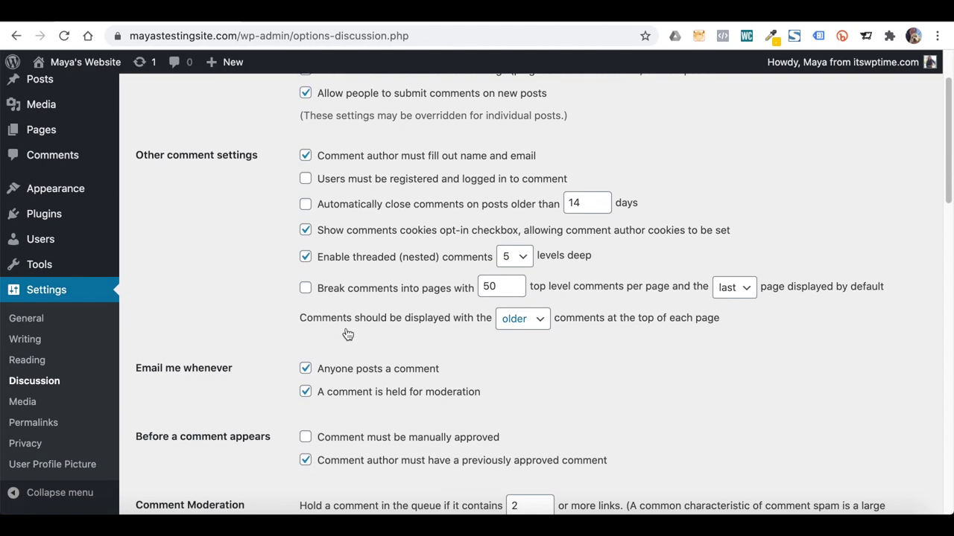
{"action": "scroll", "coordinate": [347, 334], "scroll_direction": "down", "scroll_amount": 3}
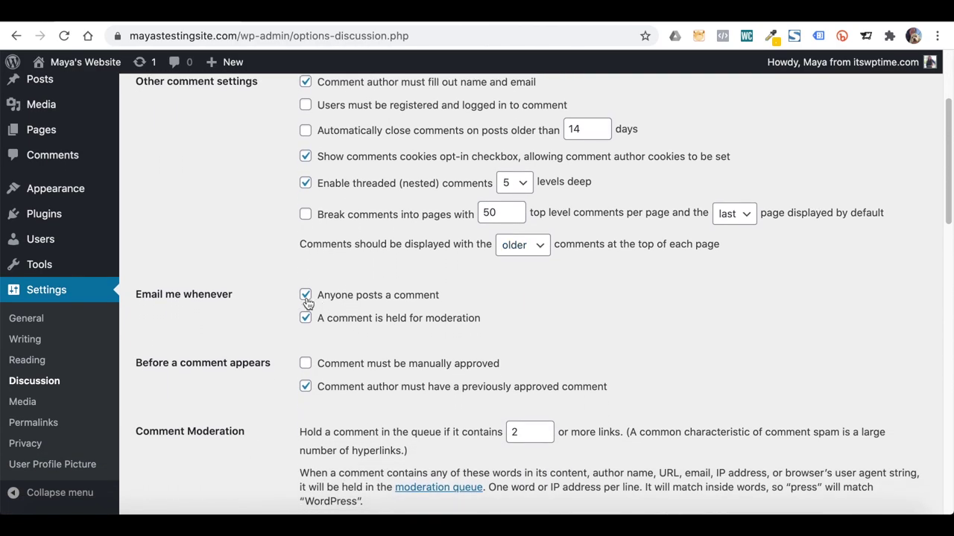
{"action": "left_click_drag", "start_coordinate": [143, 296], "coordinate": [250, 299]}
{"action": "left_click", "coordinate": [250, 299]}
{"action": "scroll", "coordinate": [313, 325], "scroll_direction": "down", "scroll_amount": 2}
{"action": "scroll", "coordinate": [313, 325], "scroll_direction": "down", "scroll_amount": 4}
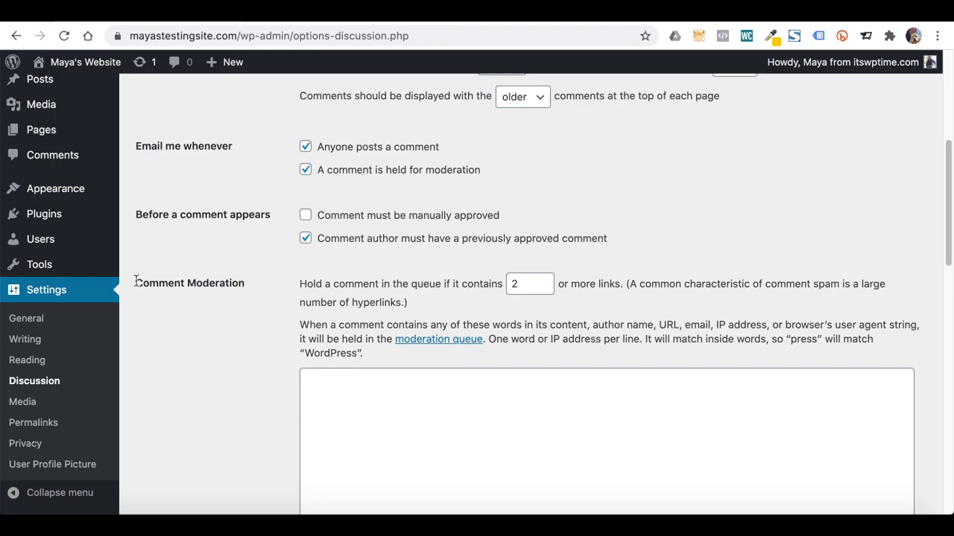
{"action": "scroll", "coordinate": [233, 286], "scroll_direction": "down", "scroll_amount": 5}
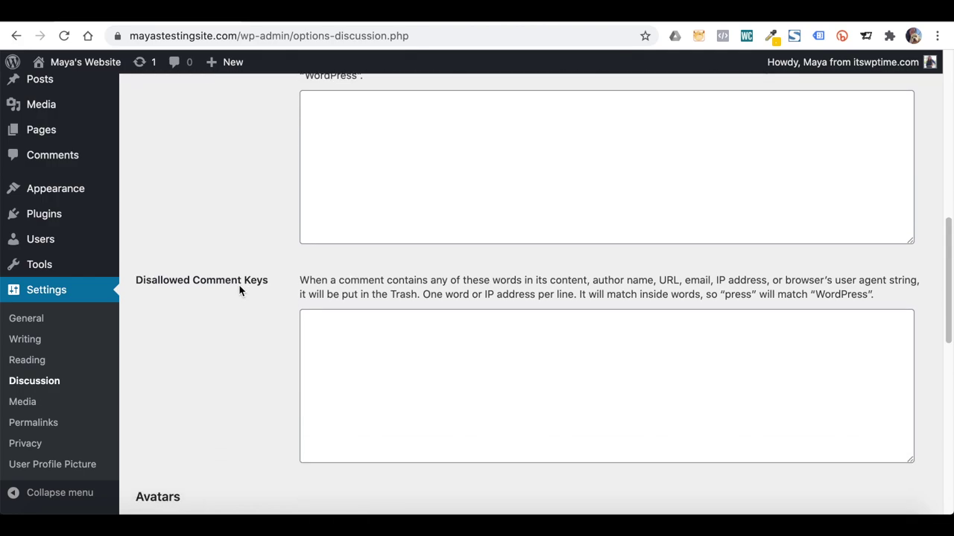
{"action": "scroll", "coordinate": [239, 291], "scroll_direction": "down", "scroll_amount": 3}
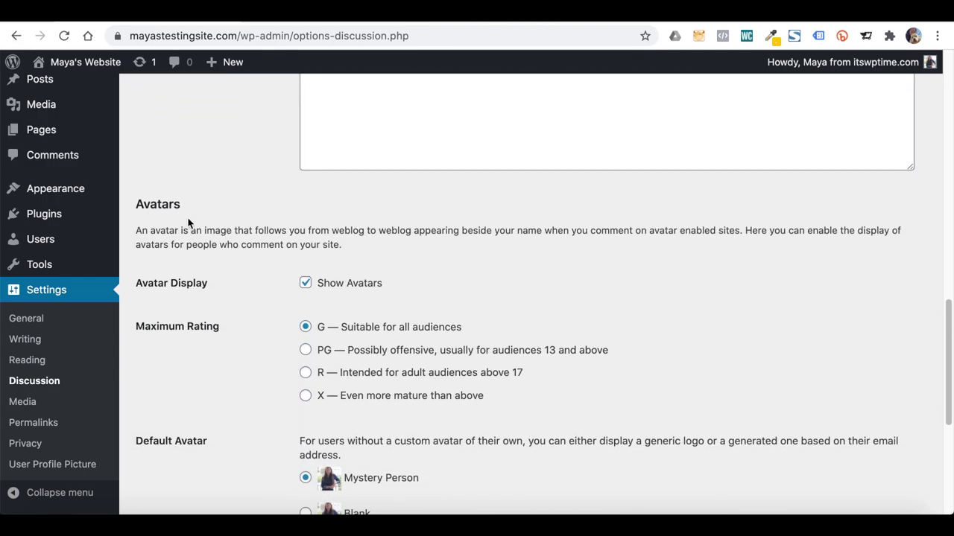
{"action": "scroll", "coordinate": [188, 222], "scroll_direction": "down", "scroll_amount": 4}
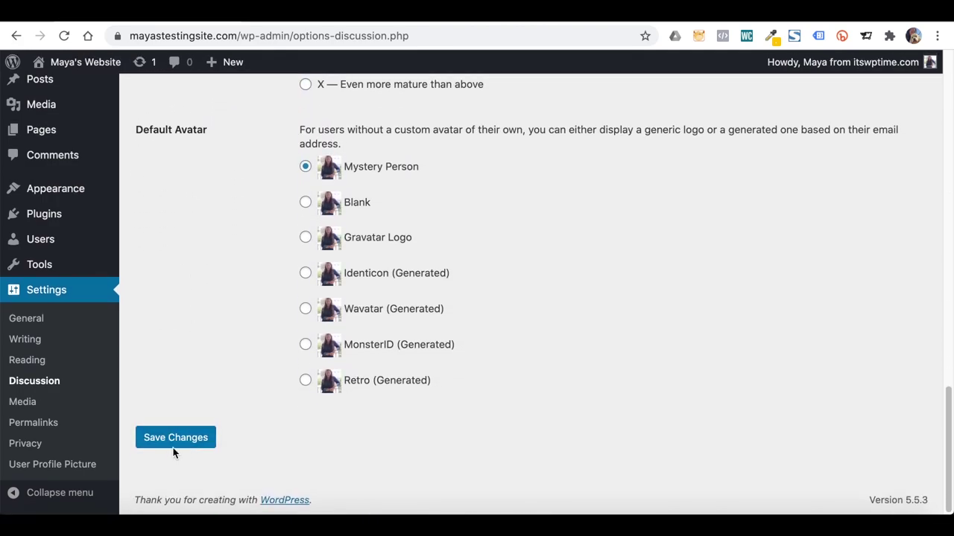
{"action": "left_click", "coordinate": [174, 439]}
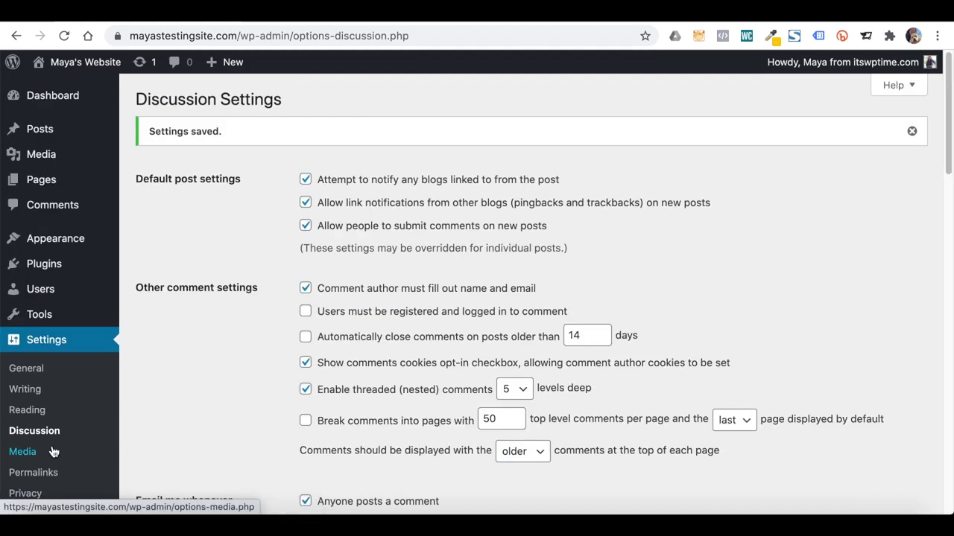
Review the Media image size settings without changes, then move on to Permalinks.
{"action": "left_click", "coordinate": [52, 452]}
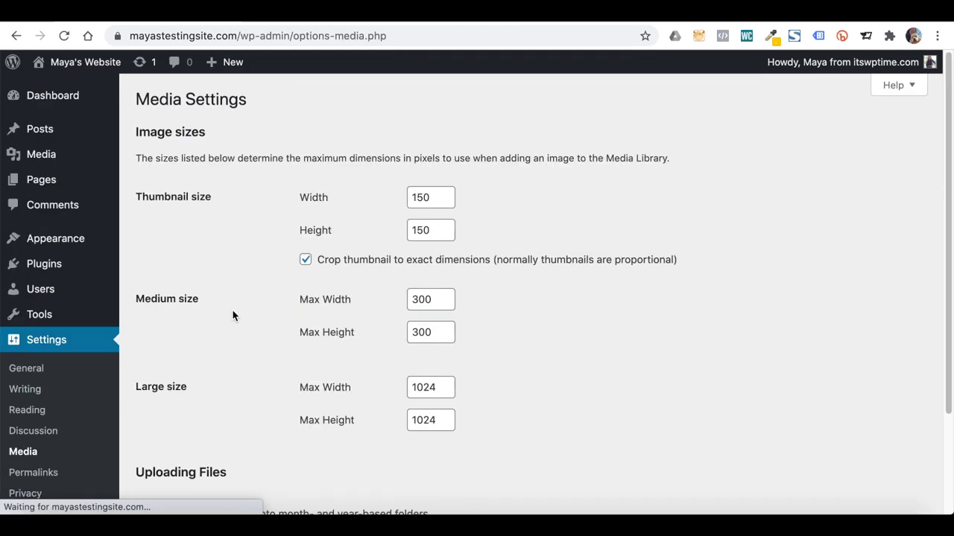
{"action": "scroll", "coordinate": [232, 316], "scroll_direction": "down", "scroll_amount": 3}
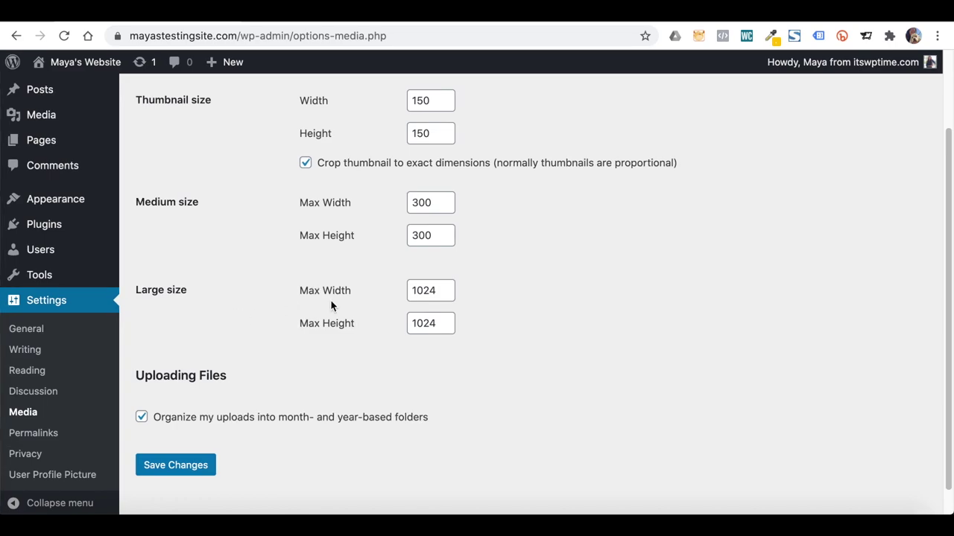
{"action": "scroll", "coordinate": [332, 305], "scroll_direction": "up", "scroll_amount": 1}
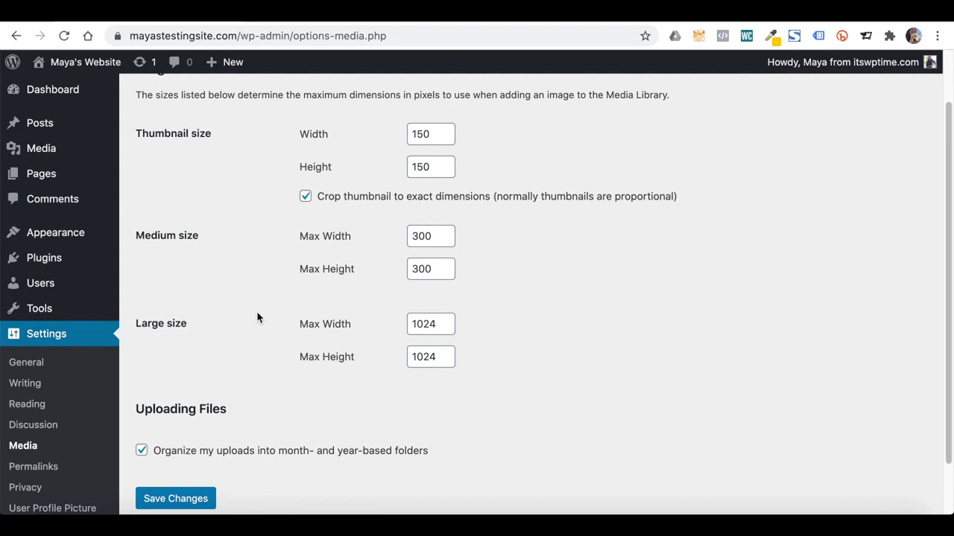
{"action": "left_click", "coordinate": [49, 468]}
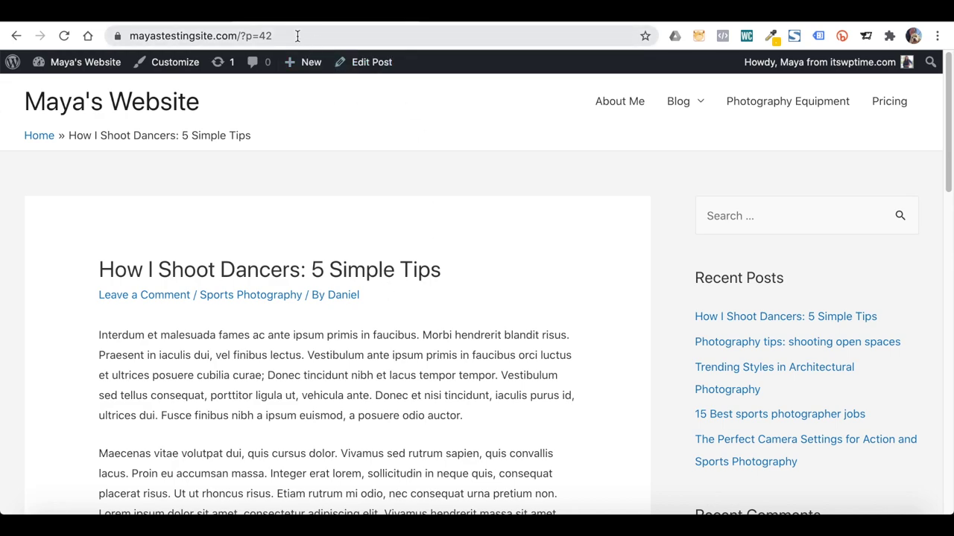
Switch permalinks from Plain ?p=42 to Post name and confirm the post's new address.
{"action": "left_click_drag", "start_coordinate": [245, 36], "coordinate": [274, 36]}
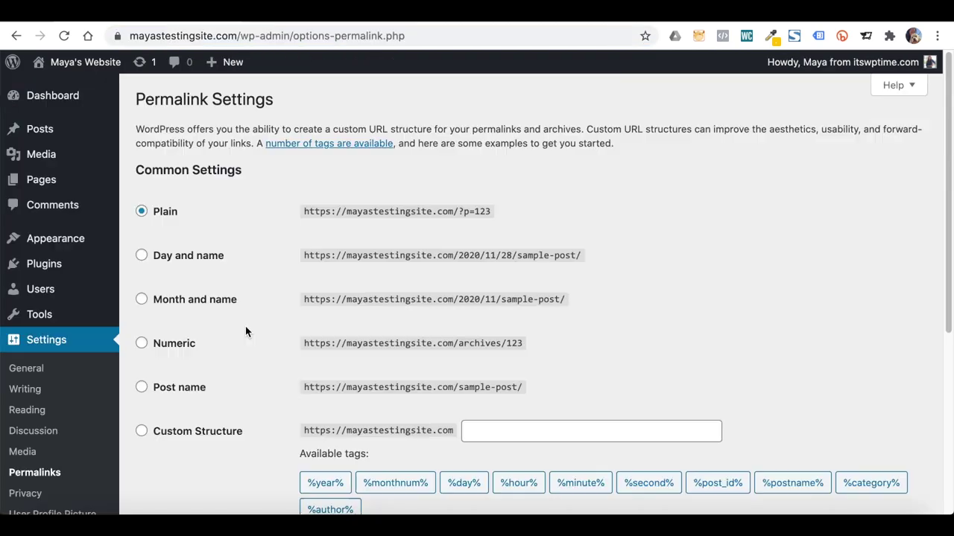
{"action": "left_click", "coordinate": [152, 389]}
{"action": "scroll", "coordinate": [171, 417], "scroll_direction": "down", "scroll_amount": 4}
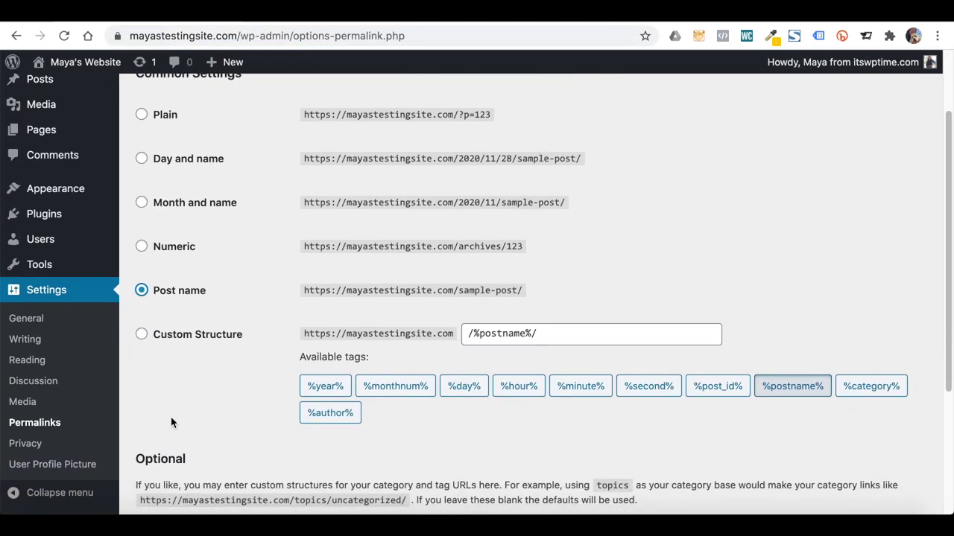
{"action": "scroll", "coordinate": [171, 420], "scroll_direction": "down", "scroll_amount": 1}
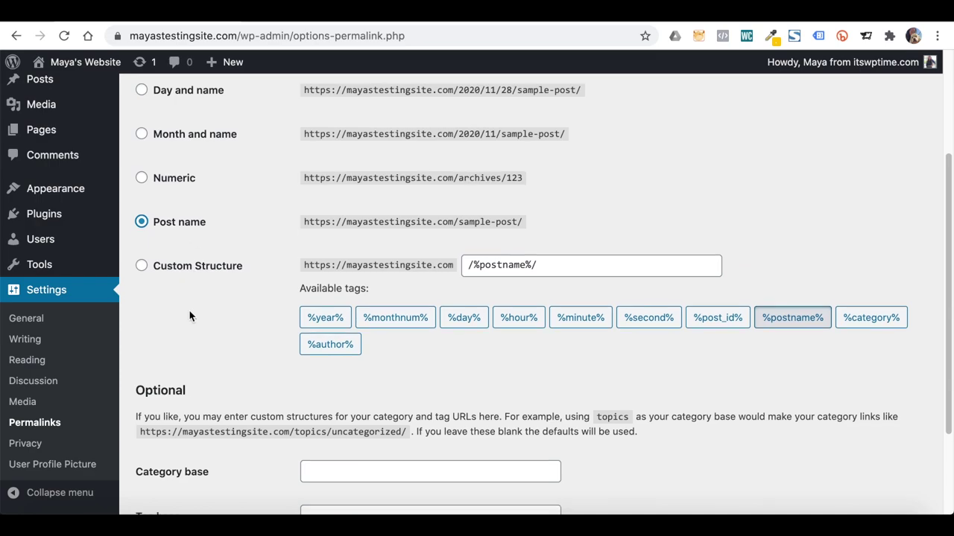
{"action": "scroll", "coordinate": [189, 313], "scroll_direction": "down", "scroll_amount": 3}
{"action": "left_click", "coordinate": [176, 439]}
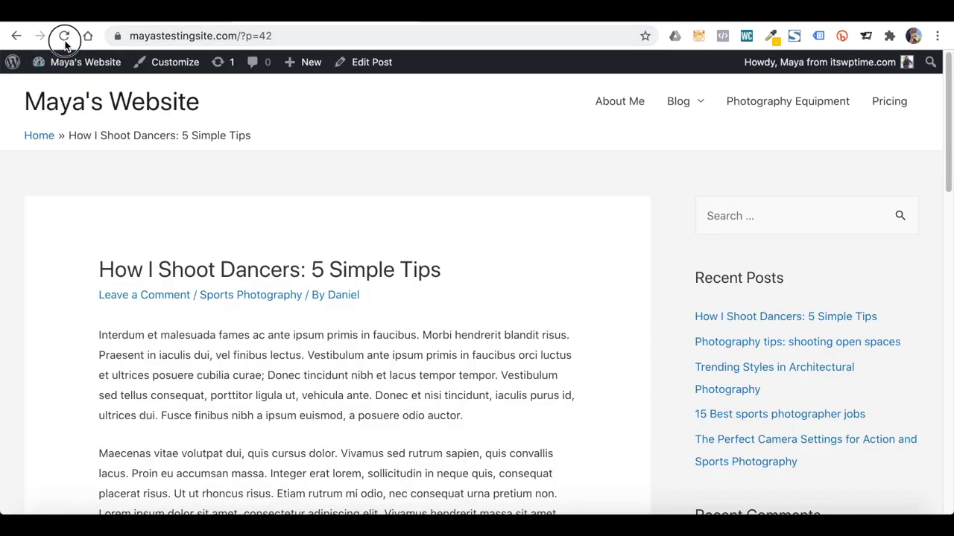
{"action": "left_click", "coordinate": [65, 36]}
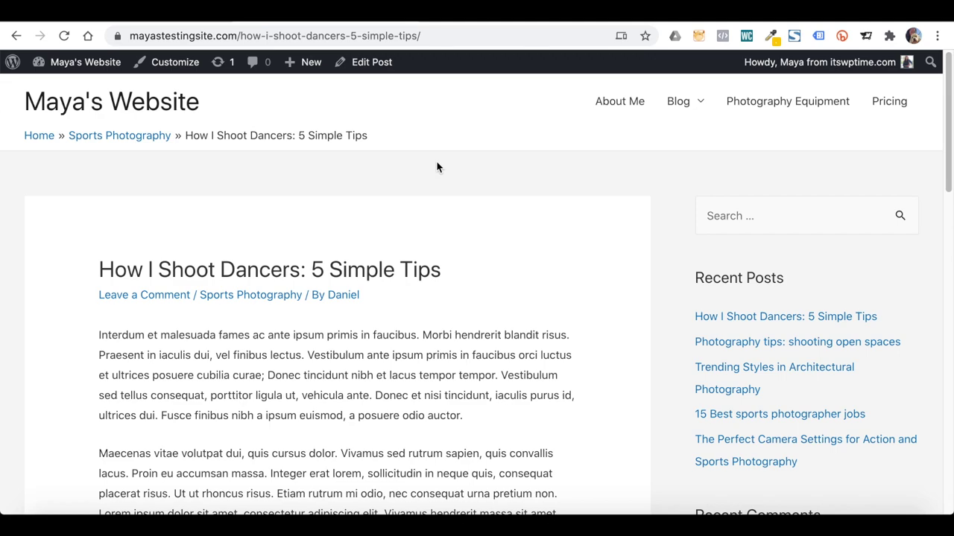
{"action": "left_click_drag", "start_coordinate": [456, 36], "coordinate": [302, 36]}
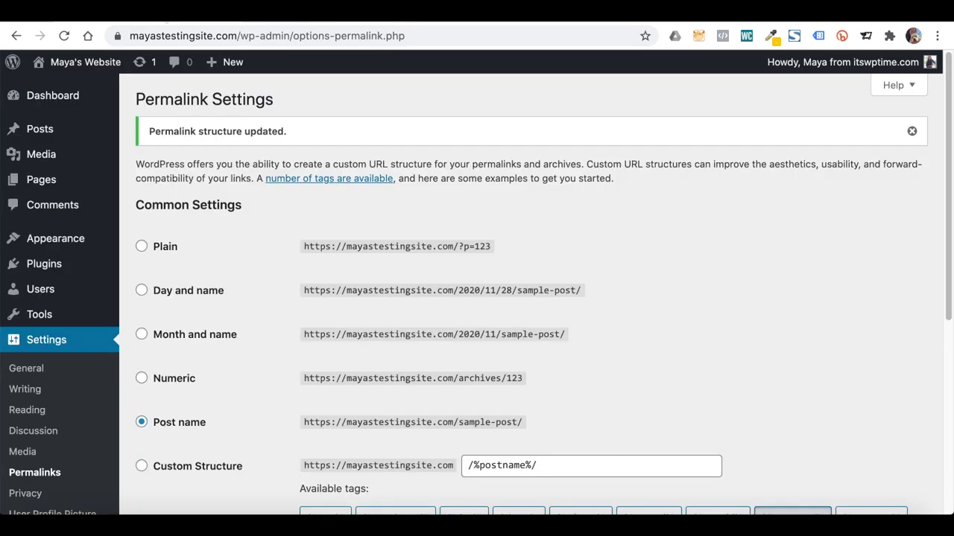
Open the Sports Photography category page and note 'category' in its URL.
{"action": "scroll", "coordinate": [192, 266], "scroll_direction": "down", "scroll_amount": 10}
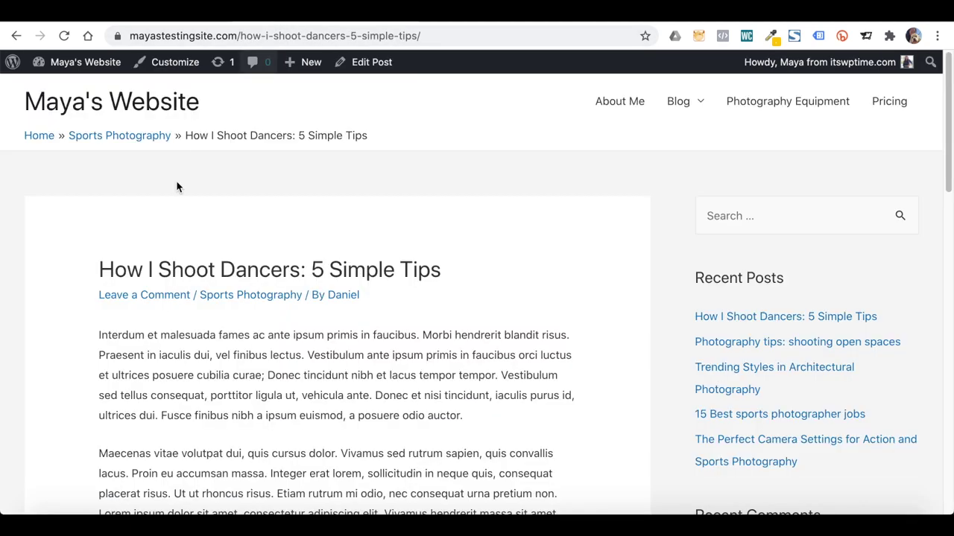
{"action": "mouse_move", "coordinate": [700, 113]}
{"action": "left_click", "coordinate": [694, 154]}
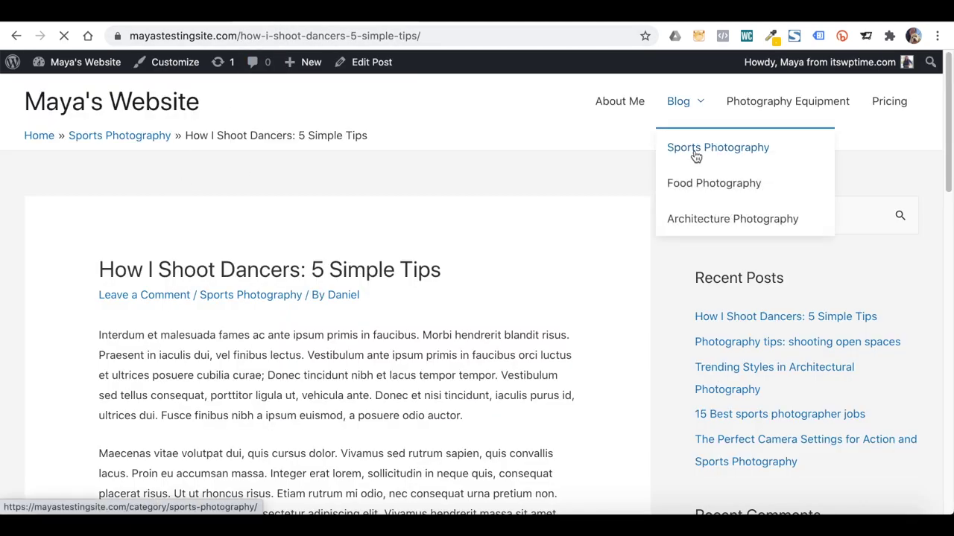
{"action": "left_click_drag", "start_coordinate": [241, 37], "coordinate": [283, 37]}
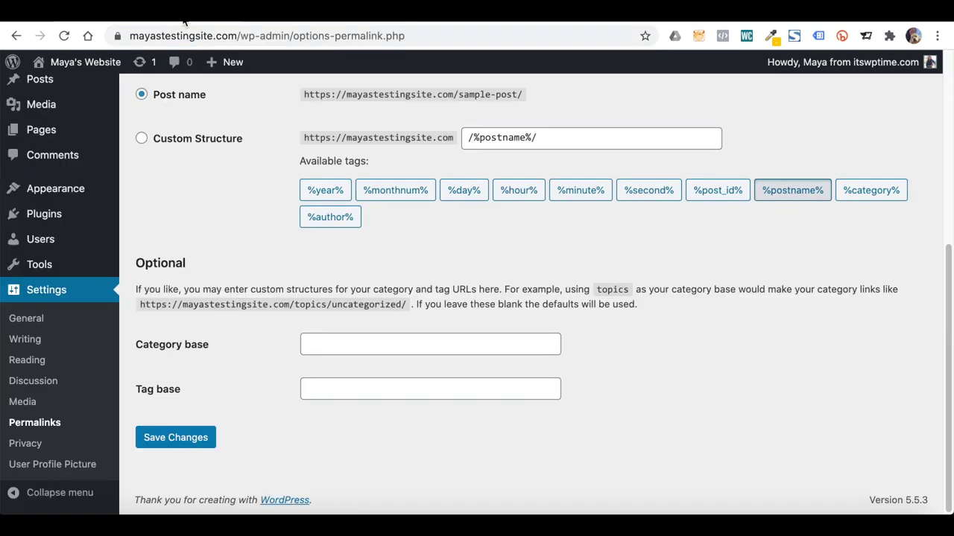
Save 'Topics' as the category base and test the /Topics/ category archive address.
{"action": "left_click", "coordinate": [353, 344]}
{"action": "type", "text": "Topi"}
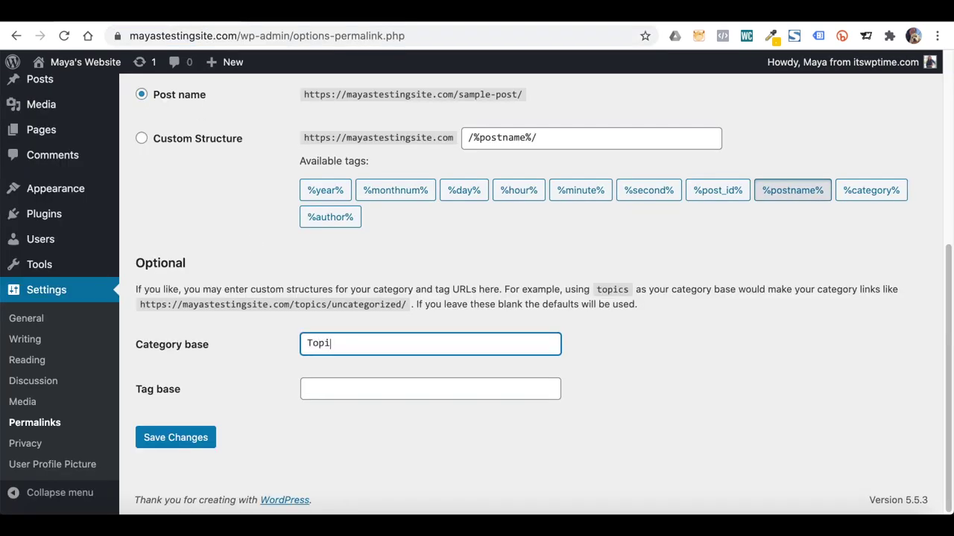
{"action": "type", "text": "cs"}
{"action": "left_click", "coordinate": [204, 438]}
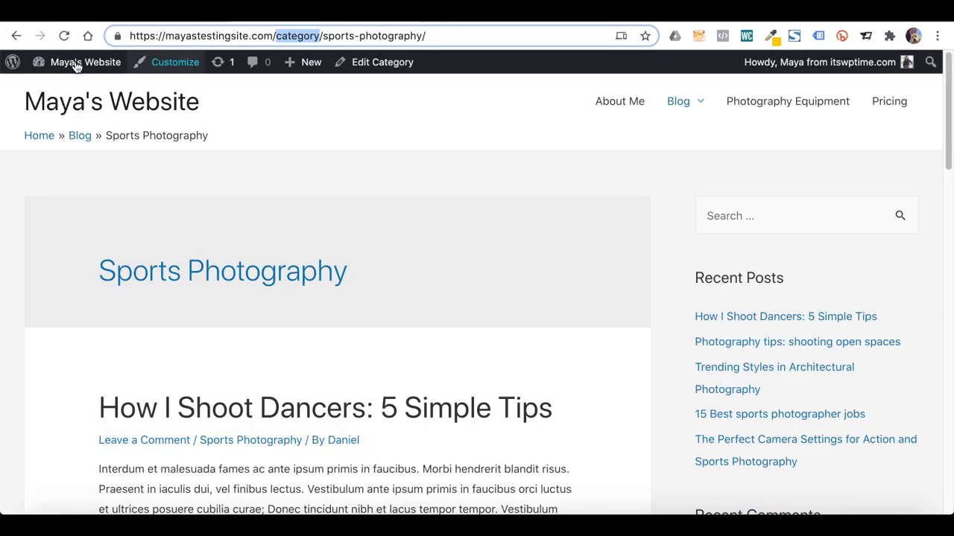
{"action": "type", "text": "Topics"}
{"action": "key", "text": "Return"}
{"action": "left_click_drag", "start_coordinate": [241, 33], "coordinate": [272, 31]}
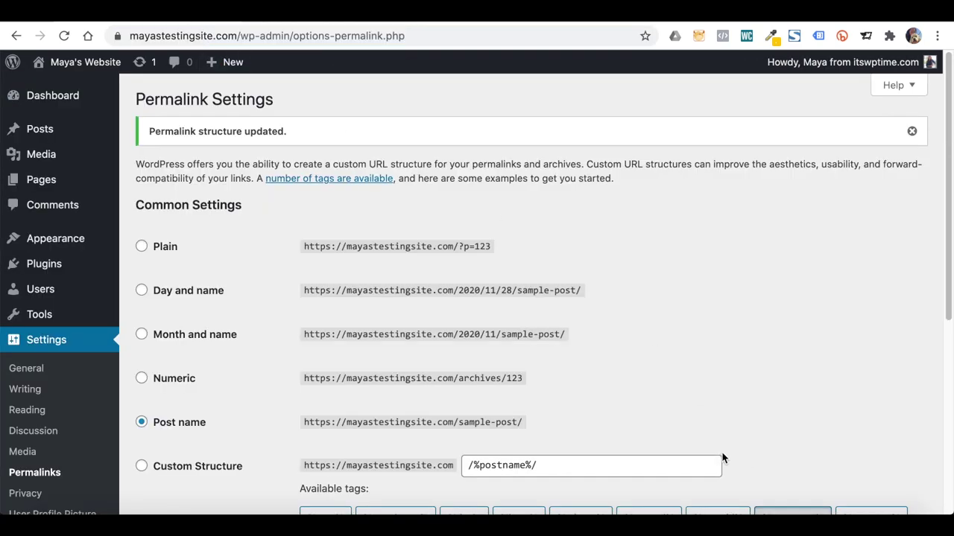
{"action": "scroll", "coordinate": [553, 384], "scroll_direction": "down", "scroll_amount": 5}
{"action": "scroll", "coordinate": [553, 388], "scroll_direction": "down", "scroll_amount": 3}
Clear the Topics category base and re-save the permalink settings.
{"action": "left_click", "coordinate": [362, 345]}
{"action": "key", "text": "BackSpace"}
{"action": "key", "text": "BackSpace"}
{"action": "key", "text": "BackSpace"}
{"action": "key", "text": "BackSpace"}
{"action": "key", "text": "BackSpace"}
{"action": "key", "text": "BackSpace"}
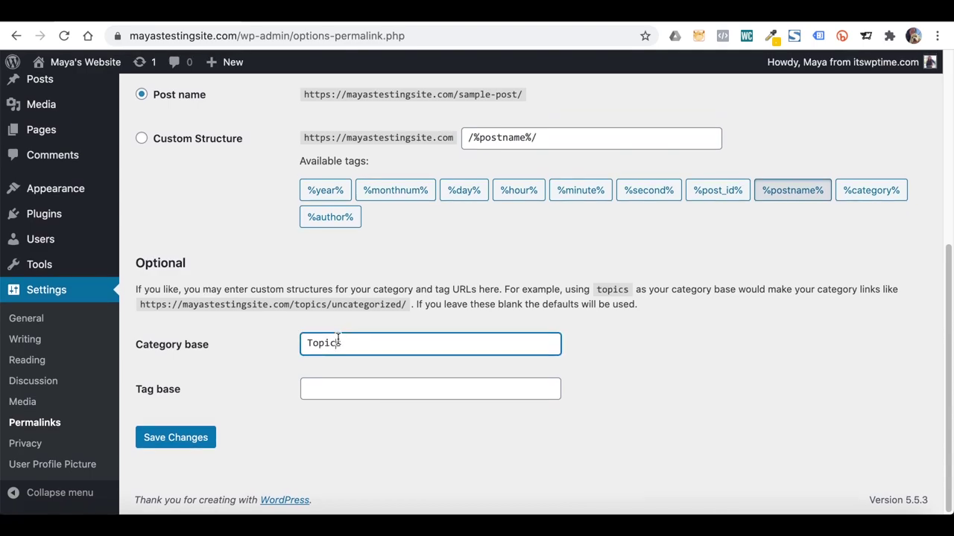
{"action": "left_click", "coordinate": [675, 356]}
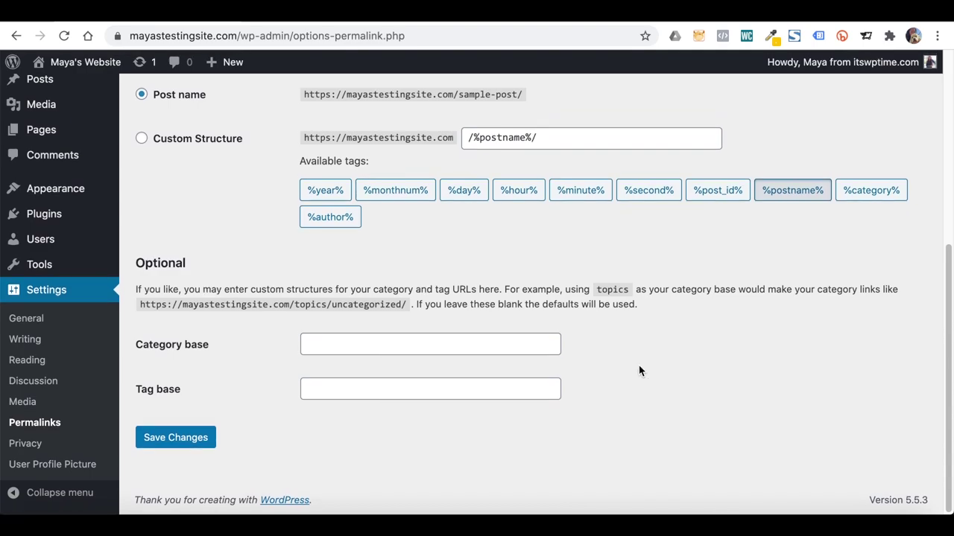
{"action": "left_click", "coordinate": [177, 438]}
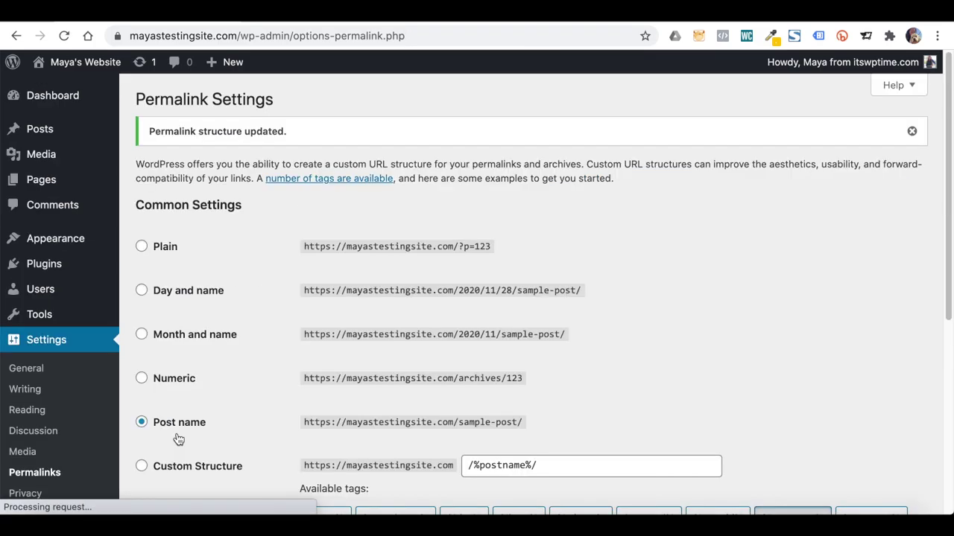
{"action": "scroll", "coordinate": [209, 398], "scroll_direction": "down", "scroll_amount": 5}
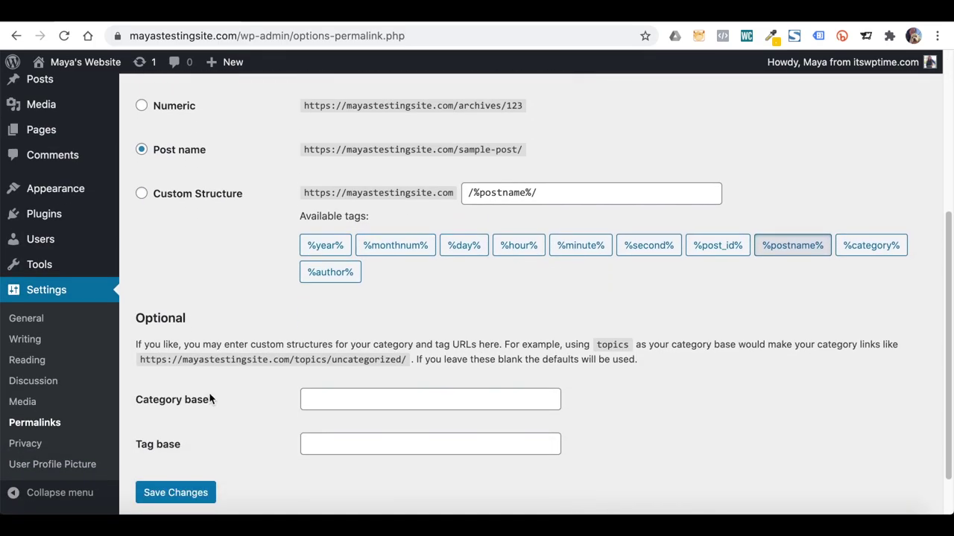
{"action": "scroll", "coordinate": [209, 399], "scroll_direction": "up", "scroll_amount": 2}
{"action": "scroll", "coordinate": [210, 399], "scroll_direction": "down", "scroll_amount": 1}
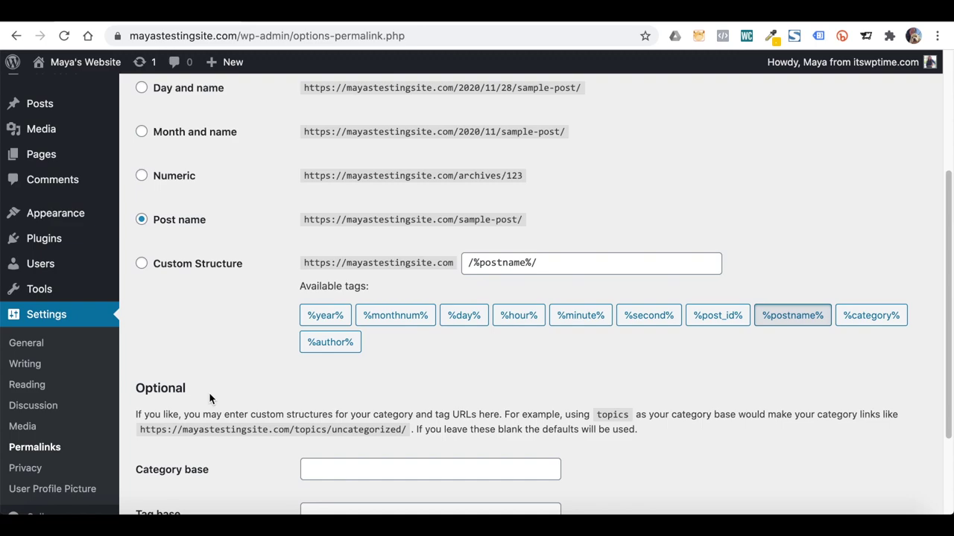
Shorten the '15 Best sports photographer jobs' post slug to sports-photographer-jobs and update the post.
{"action": "mouse_move", "coordinate": [60, 113]}
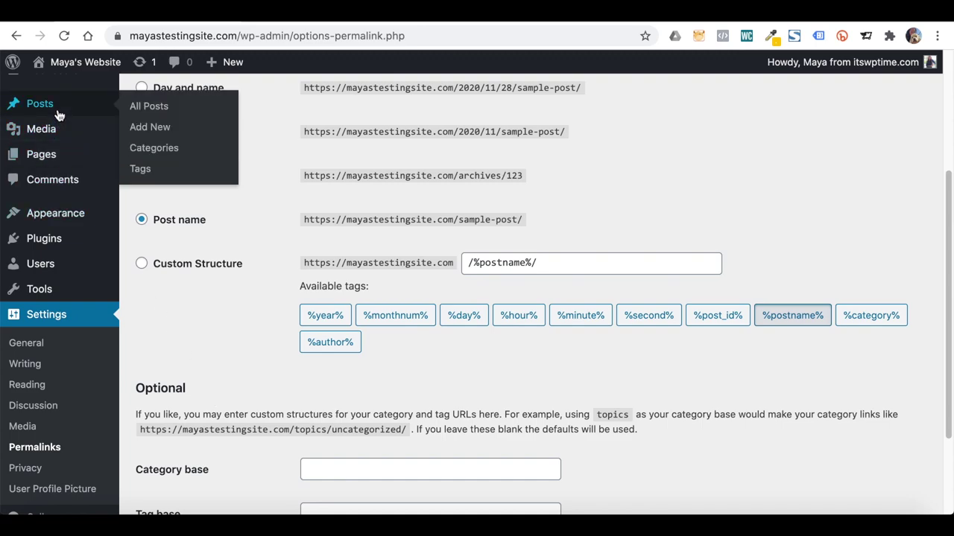
{"action": "left_click", "coordinate": [147, 109]}
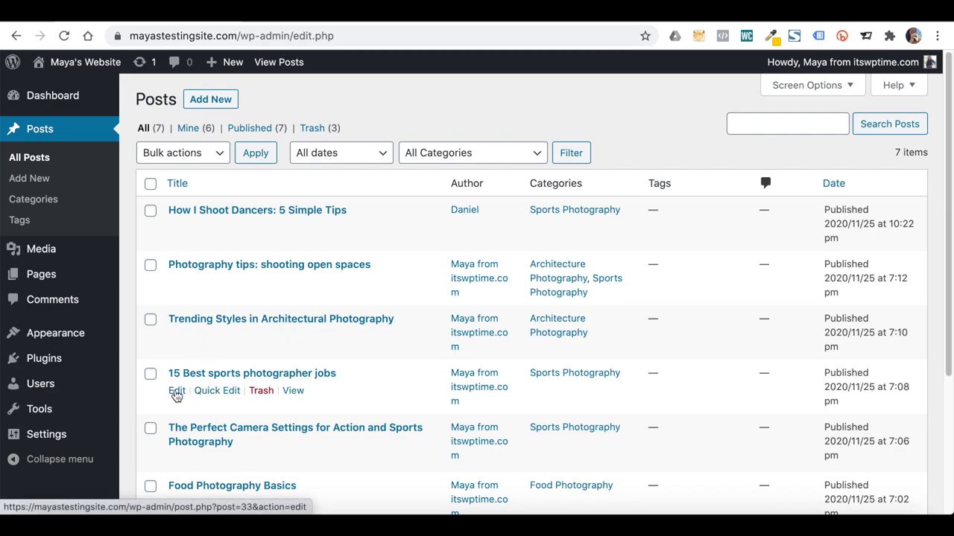
{"action": "left_click", "coordinate": [176, 390]}
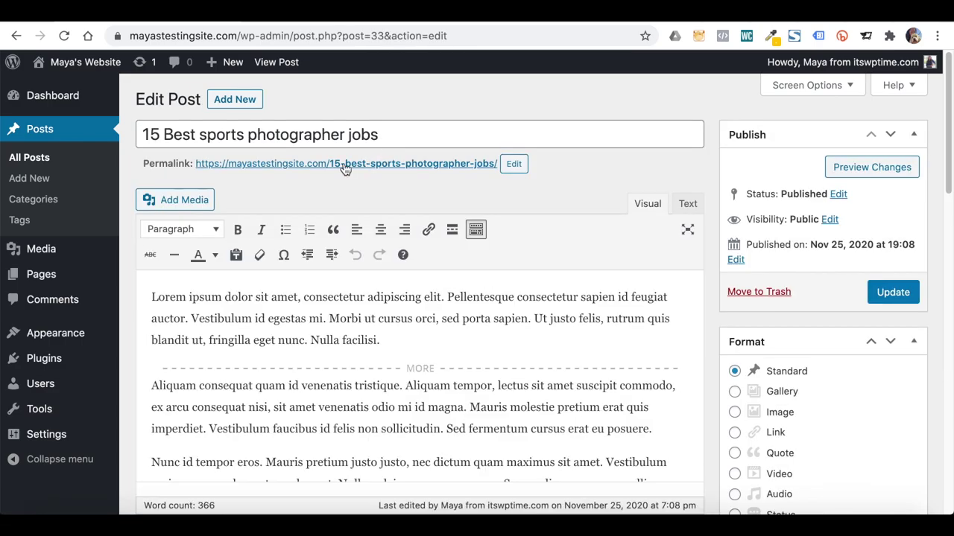
{"action": "left_click", "coordinate": [513, 166]}
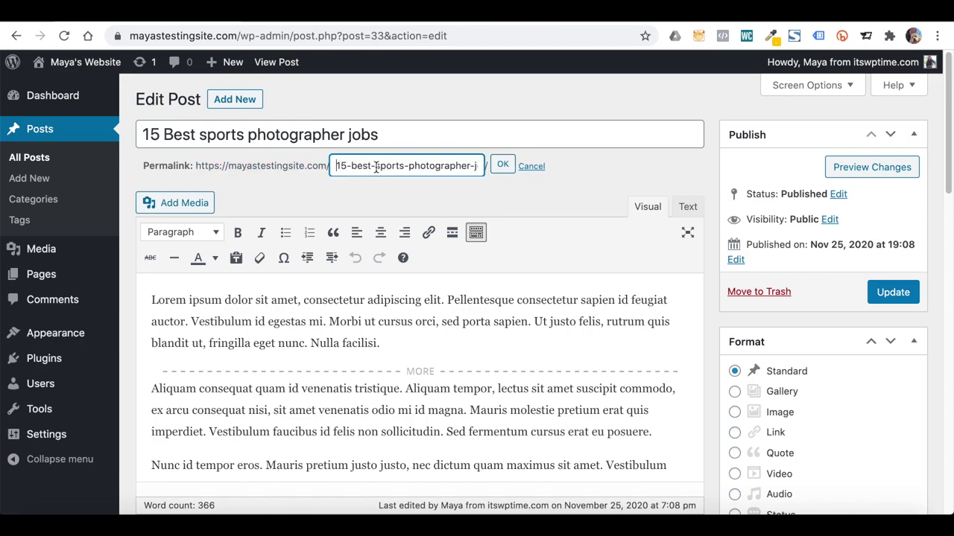
{"action": "left_click_drag", "start_coordinate": [375, 166], "coordinate": [336, 166]}
{"action": "key", "text": "BackSpace"}
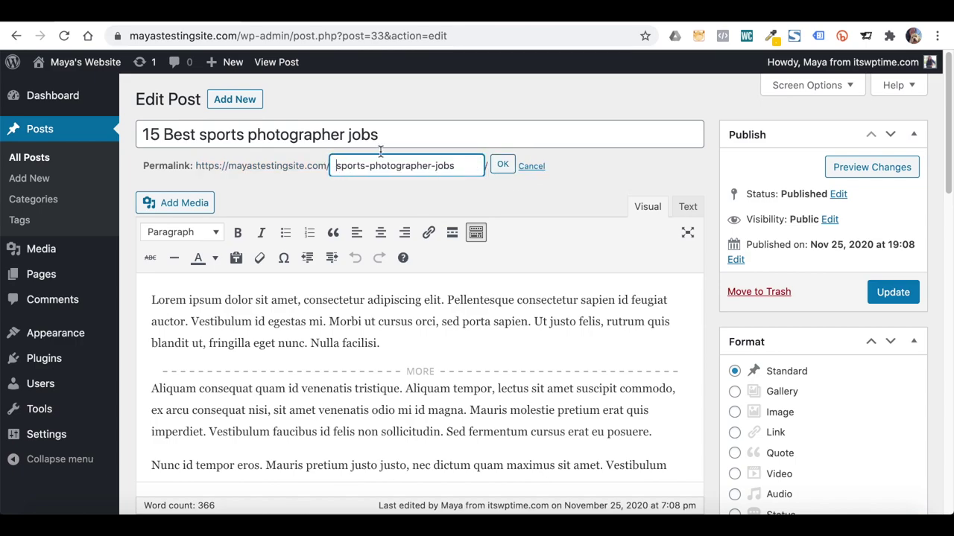
{"action": "left_click", "coordinate": [502, 165]}
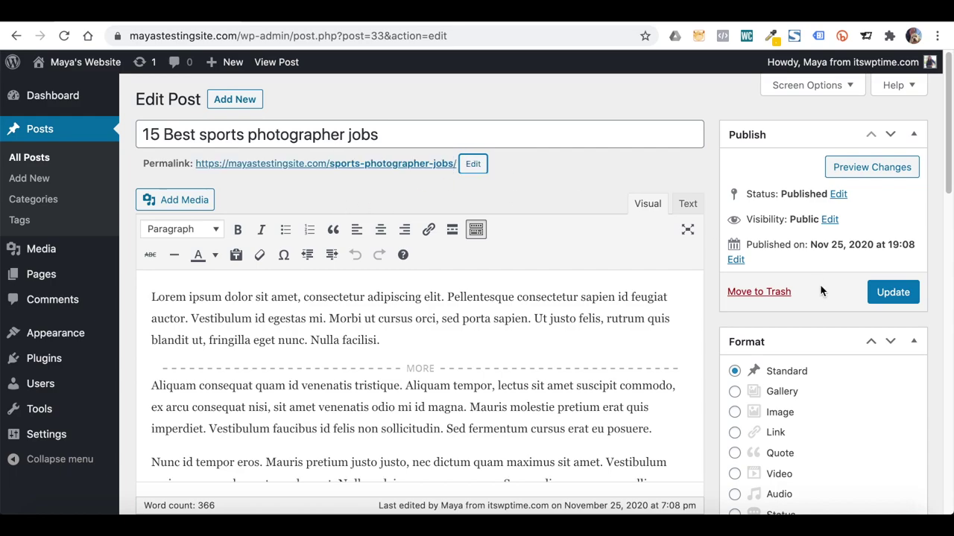
{"action": "left_click", "coordinate": [887, 300]}
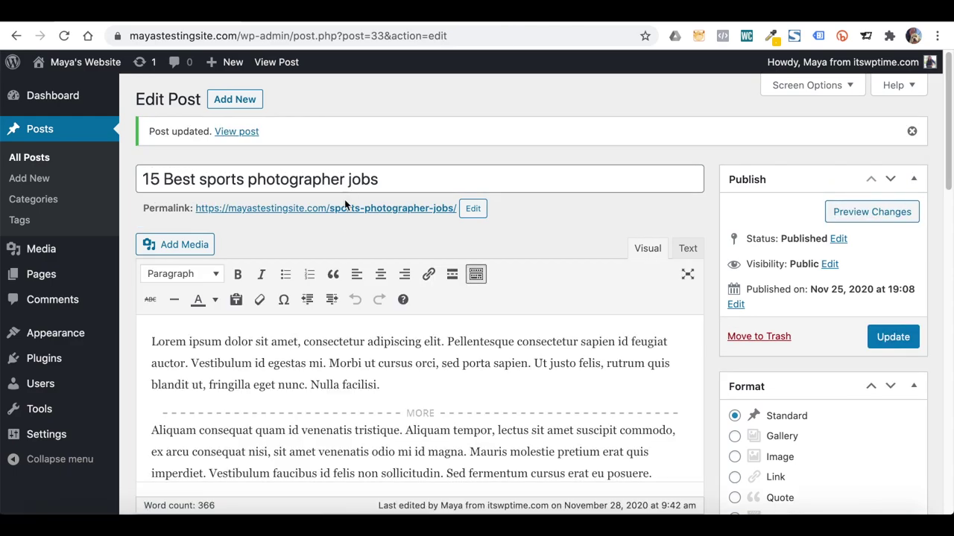
View the post live at /sports-photographer-jobs/, then return to the Dashboard.
{"action": "left_click", "coordinate": [341, 211]}
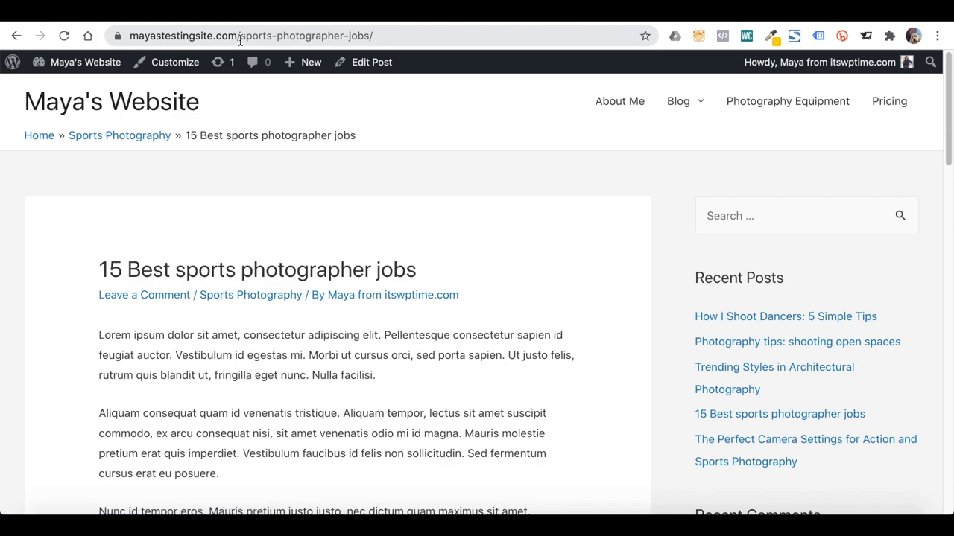
{"action": "left_click_drag", "start_coordinate": [239, 36], "coordinate": [382, 35]}
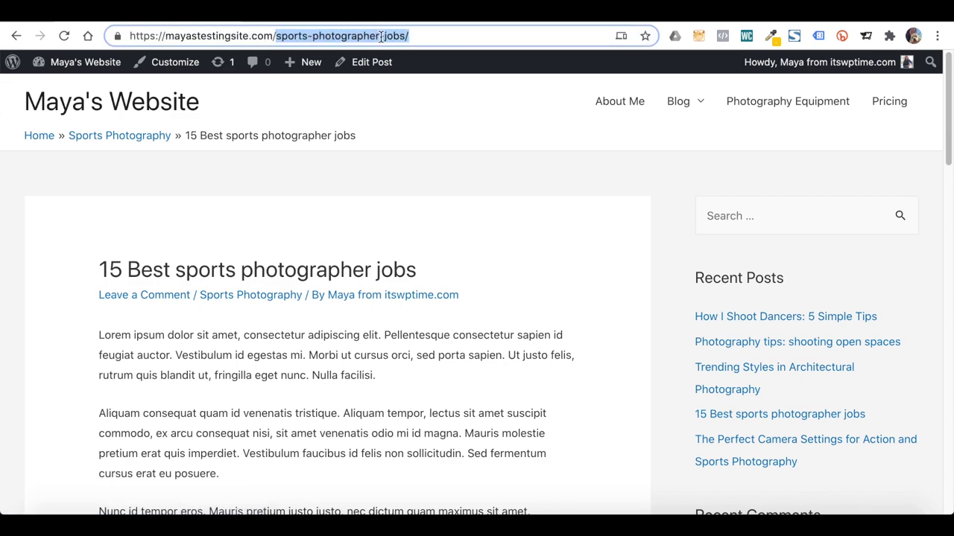
{"action": "mouse_move", "coordinate": [74, 65]}
{"action": "left_click", "coordinate": [97, 87]}
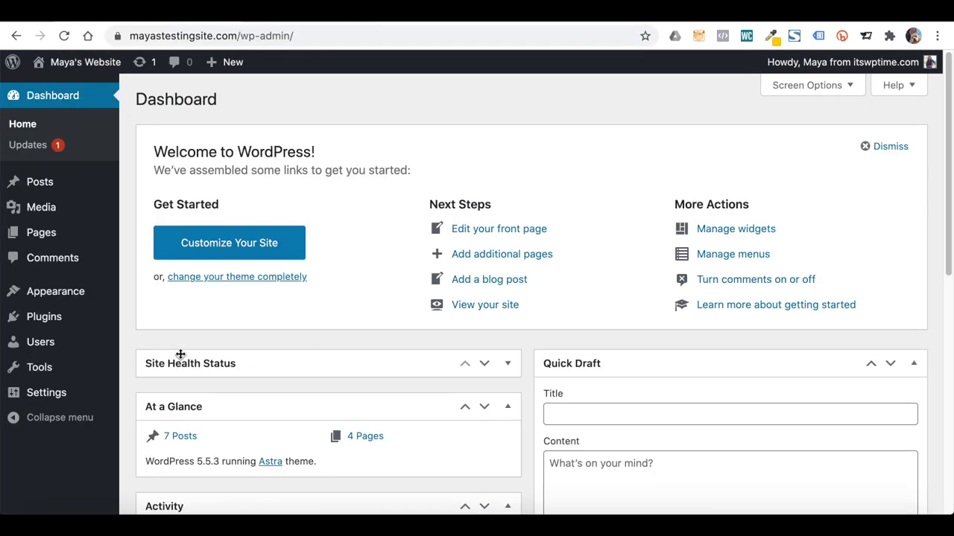
Keep Privacy Policy as the selected privacy policy page in Privacy settings.
{"action": "mouse_move", "coordinate": [94, 385]}
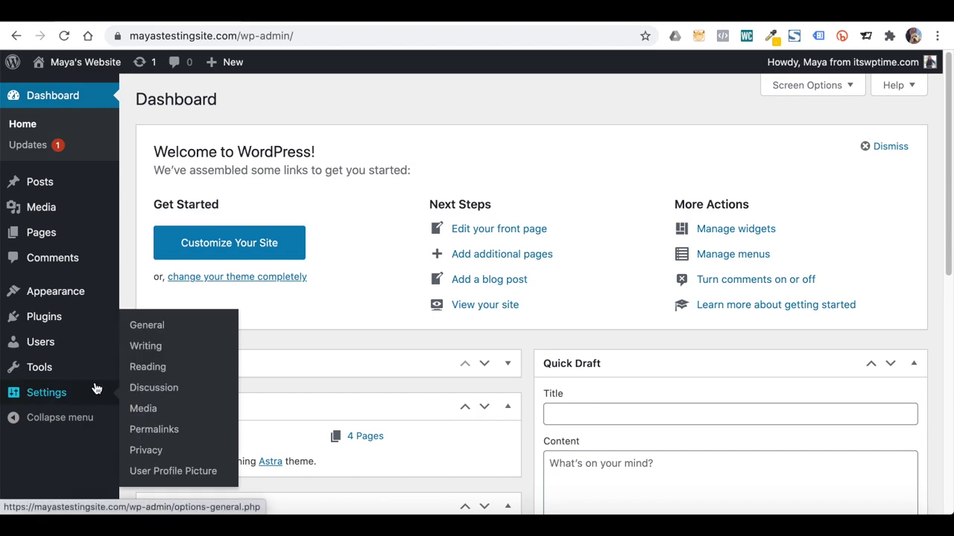
{"action": "left_click", "coordinate": [157, 452]}
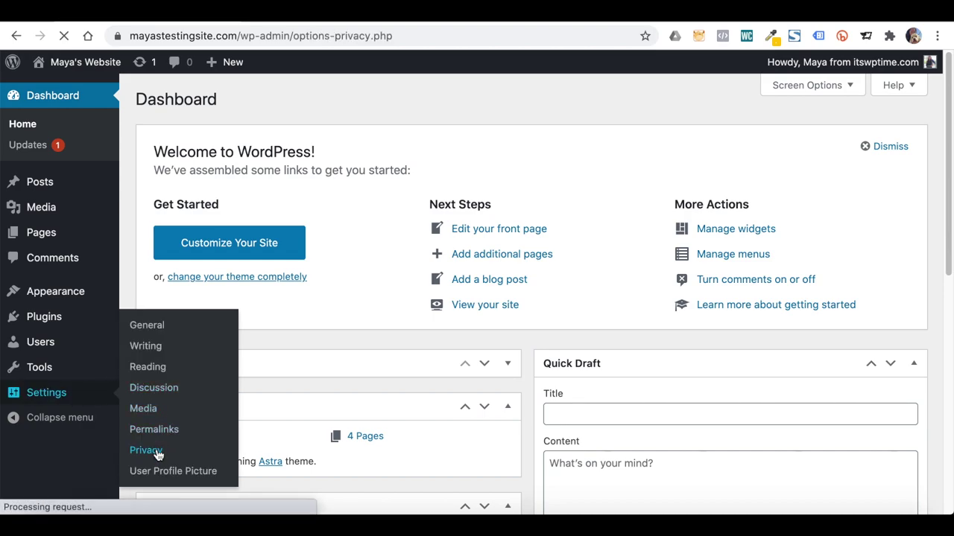
{"action": "scroll", "coordinate": [304, 291], "scroll_direction": "down", "scroll_amount": 1}
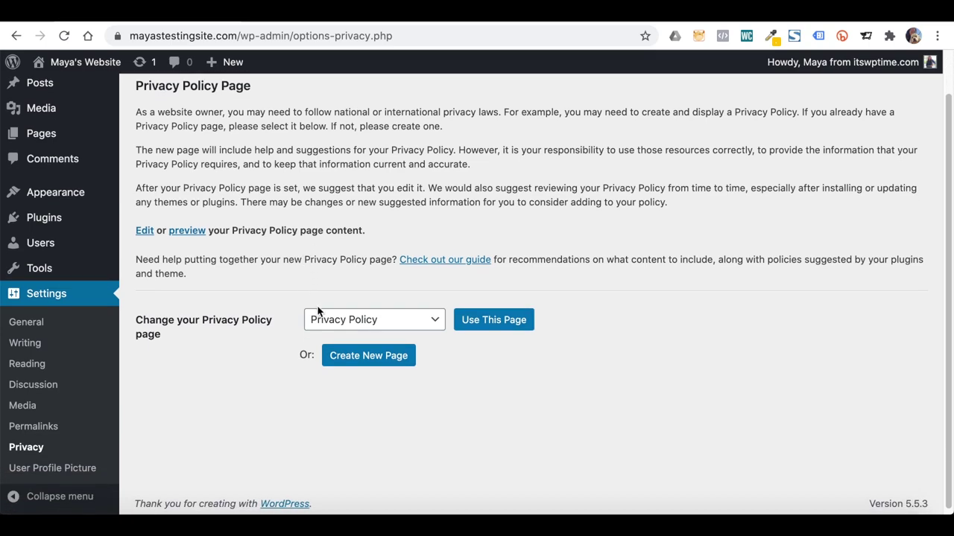
{"action": "left_click", "coordinate": [399, 327]}
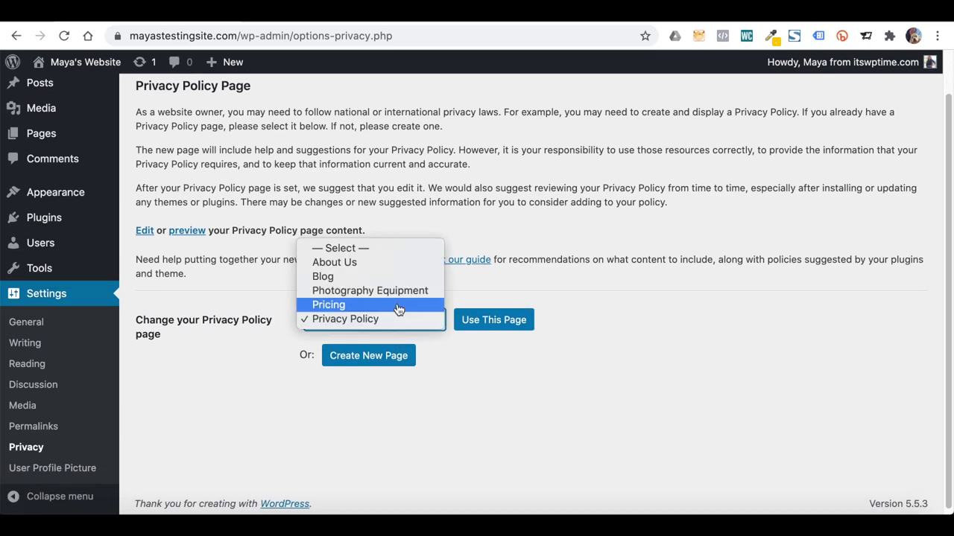
{"action": "left_click", "coordinate": [399, 373]}
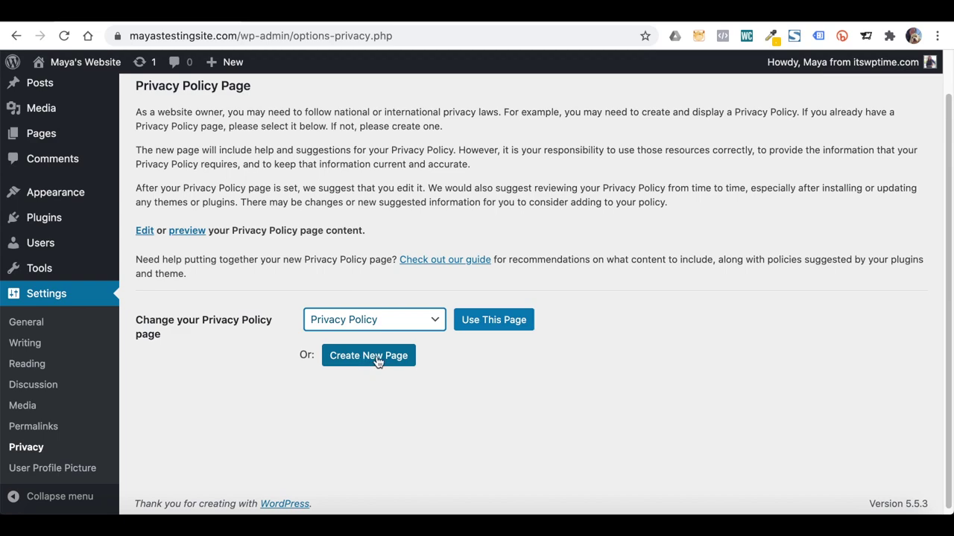
{"action": "left_click", "coordinate": [304, 400]}
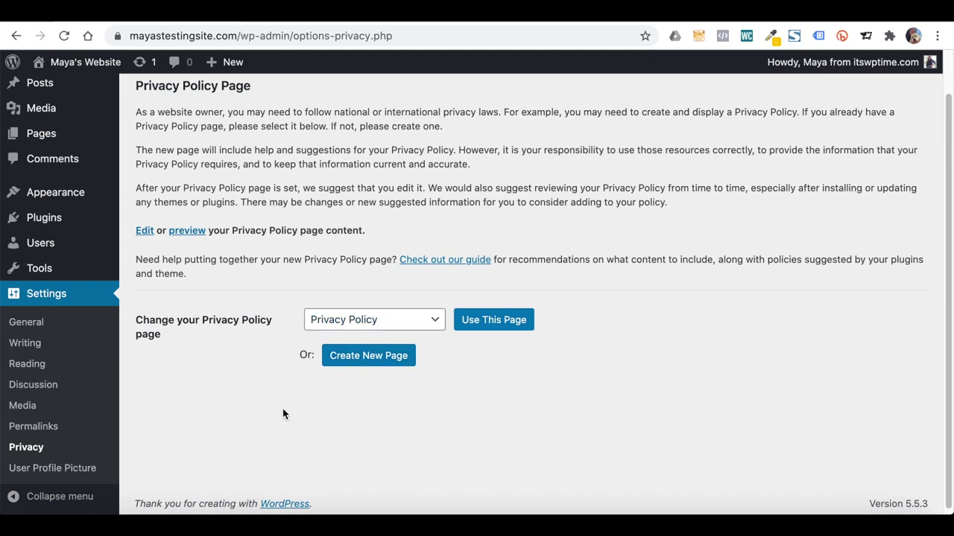
Look over the User Profile Picture settings page.
{"action": "left_click", "coordinate": [52, 469]}
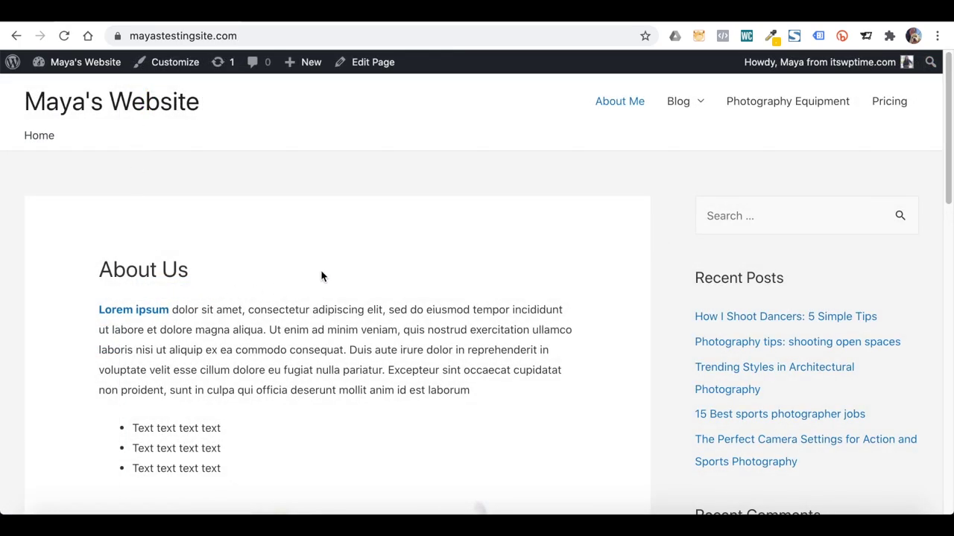
{"action": "scroll", "coordinate": [362, 229], "scroll_direction": "down", "scroll_amount": 10}
{"action": "scroll", "coordinate": [361, 230], "scroll_direction": "down", "scroll_amount": 5}
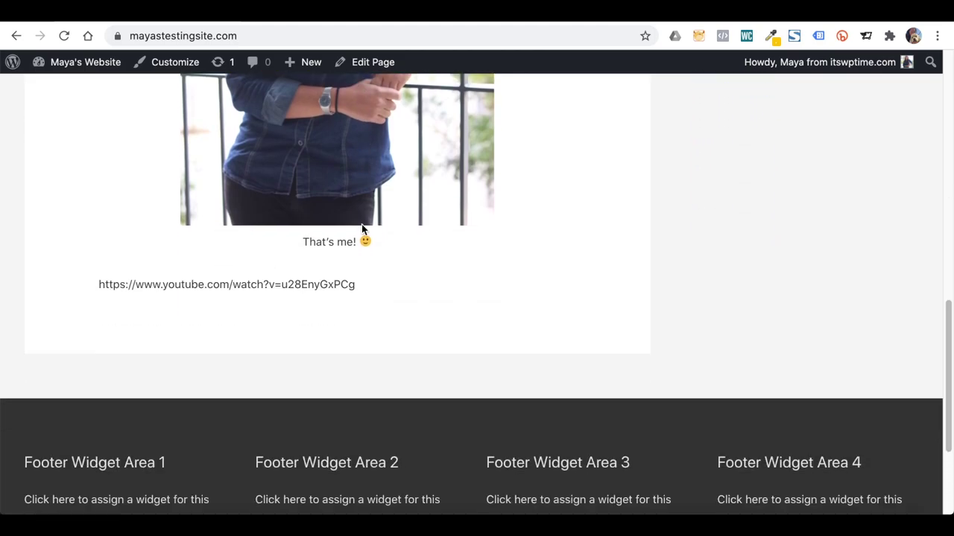
{"action": "scroll", "coordinate": [361, 230], "scroll_direction": "up", "scroll_amount": 20}
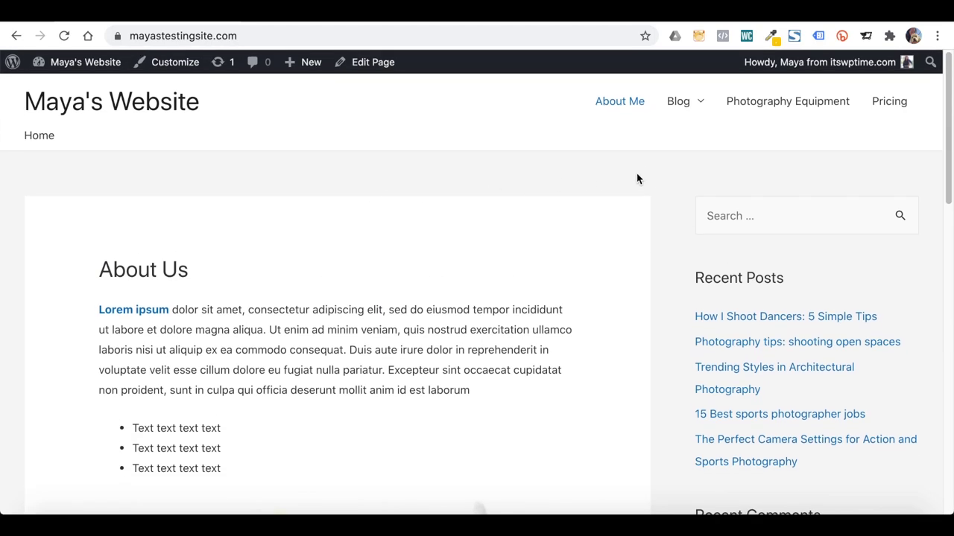
{"action": "mouse_move", "coordinate": [686, 109]}
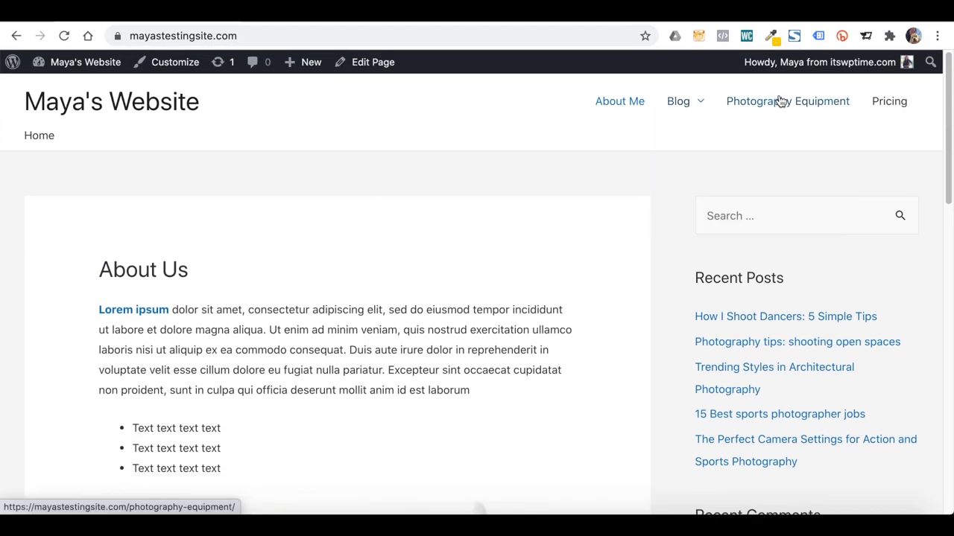
{"action": "mouse_move", "coordinate": [663, 91]}
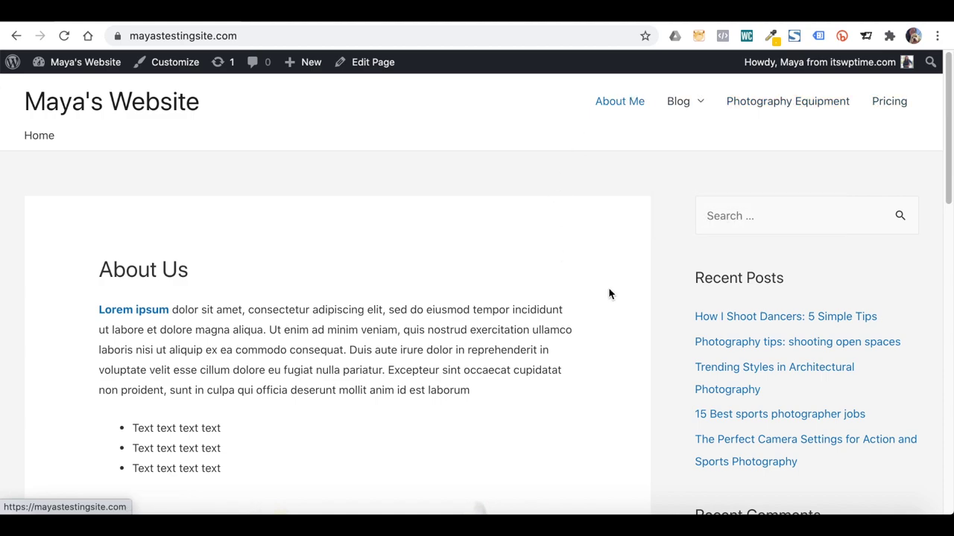